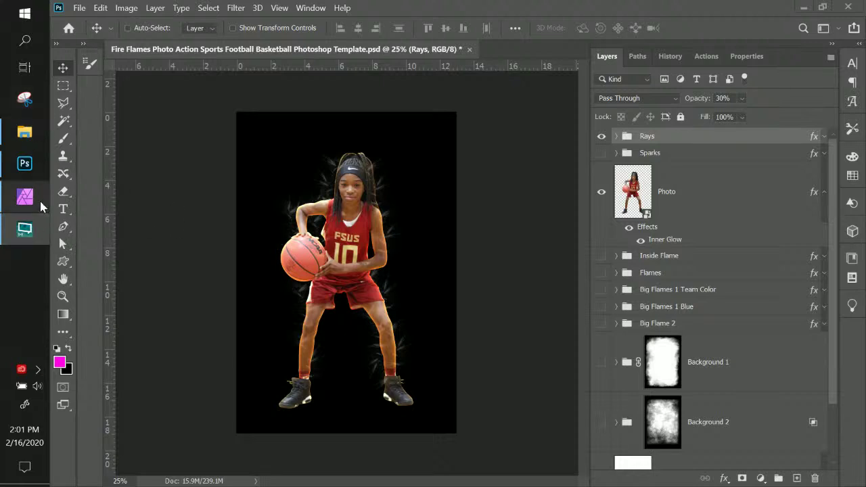
Step: Examine the Rays group's blending options and Outer Glow settings in Photoshop and switch to Affinity Photo
{"action": "mouse_move", "coordinate": [38, 199]}
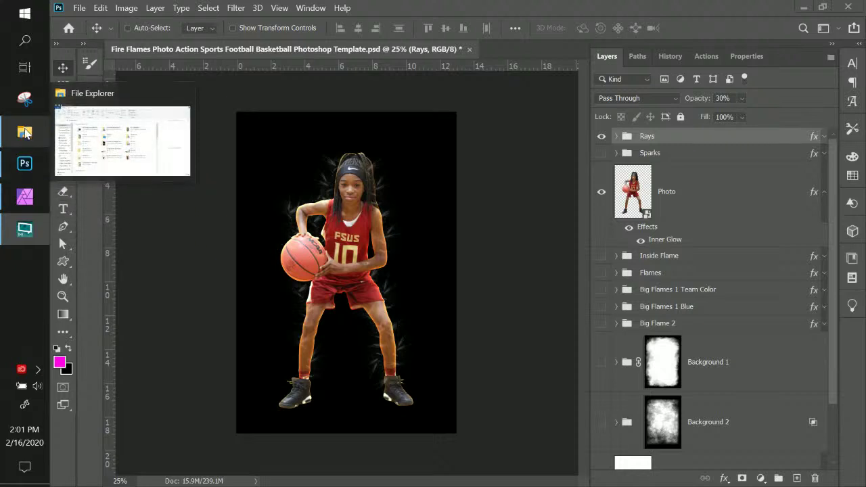
{"action": "left_click", "coordinate": [25, 163]}
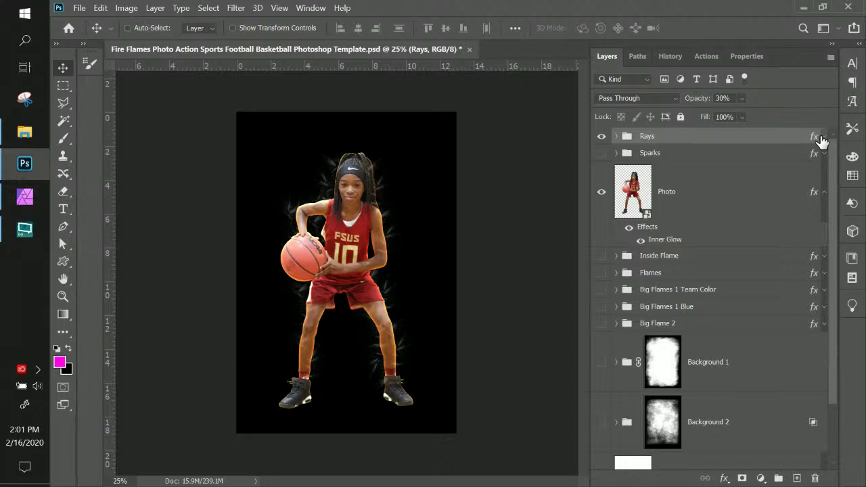
{"action": "left_click", "coordinate": [819, 138]}
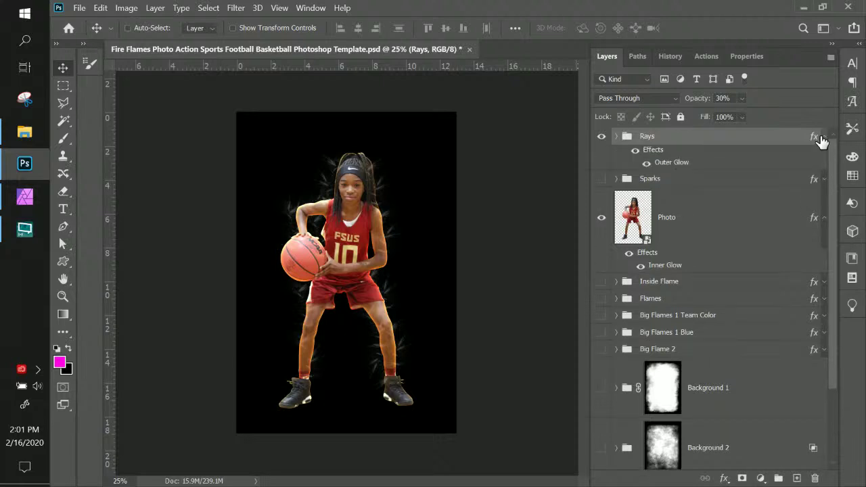
{"action": "left_click", "coordinate": [819, 138]}
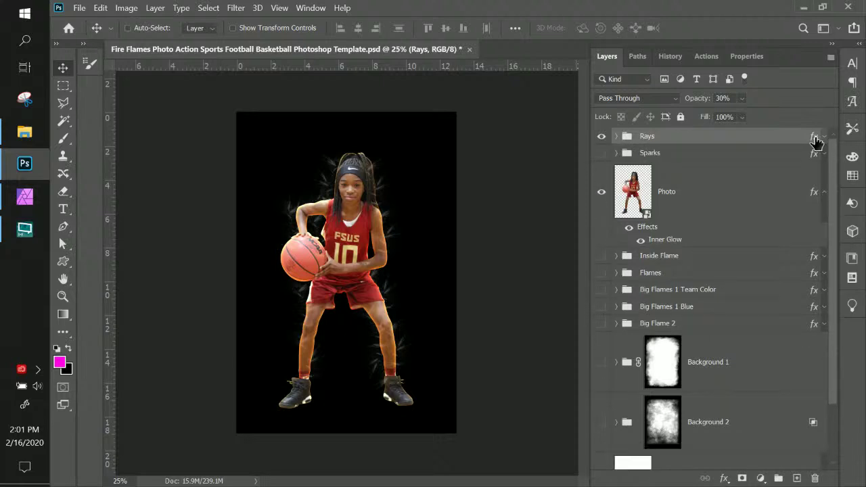
{"action": "double_click", "coordinate": [816, 138]}
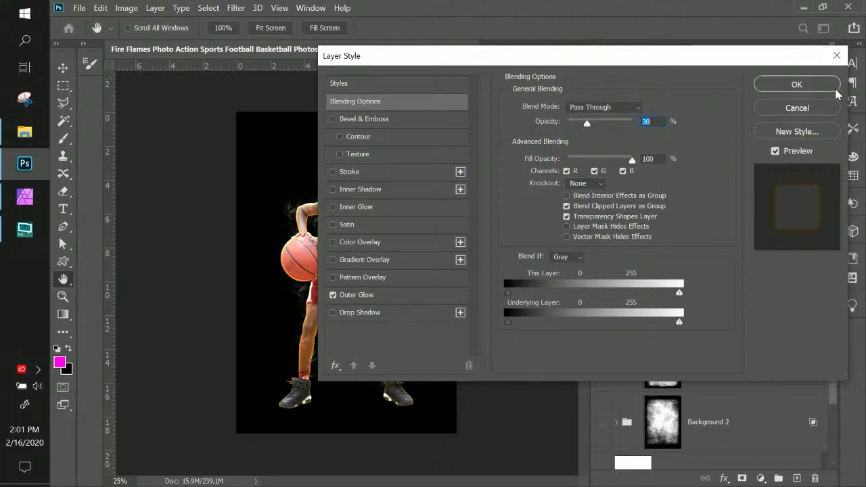
{"action": "left_click", "coordinate": [639, 108]}
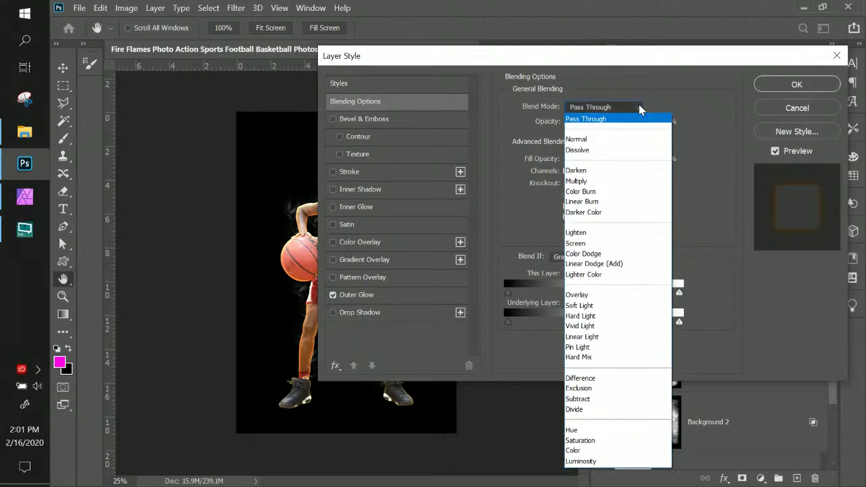
{"action": "left_click", "coordinate": [706, 110]}
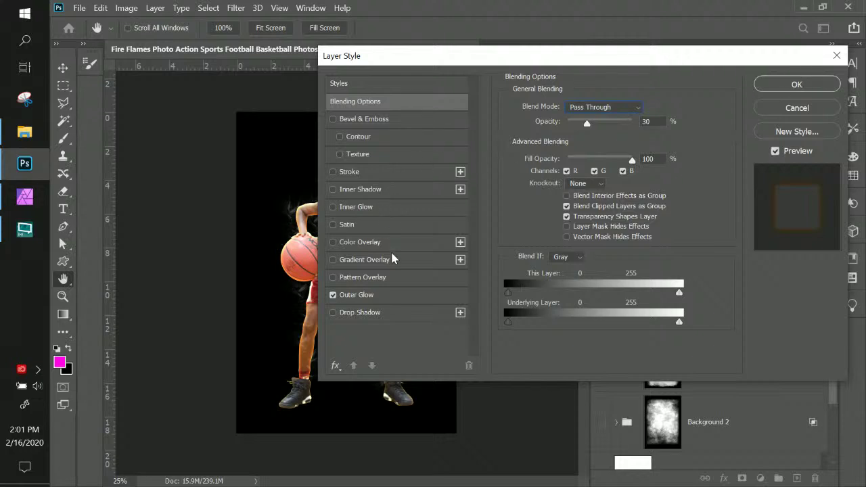
{"action": "left_click", "coordinate": [401, 298]}
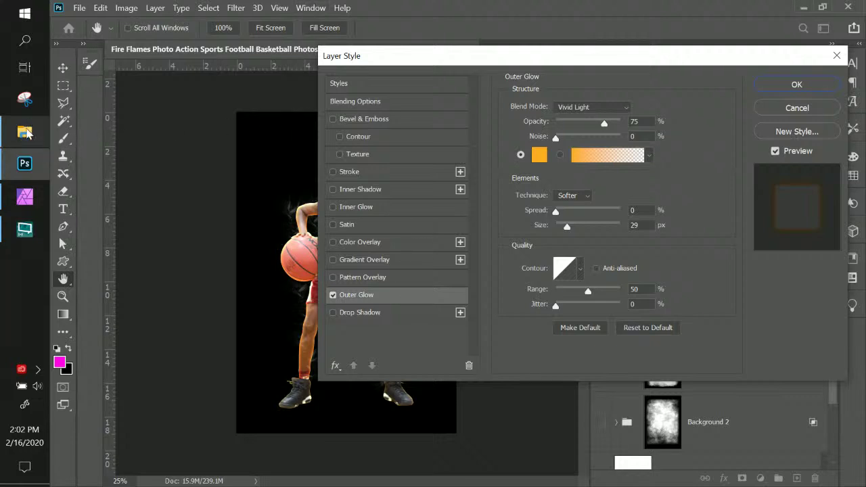
{"action": "mouse_move", "coordinate": [24, 132]}
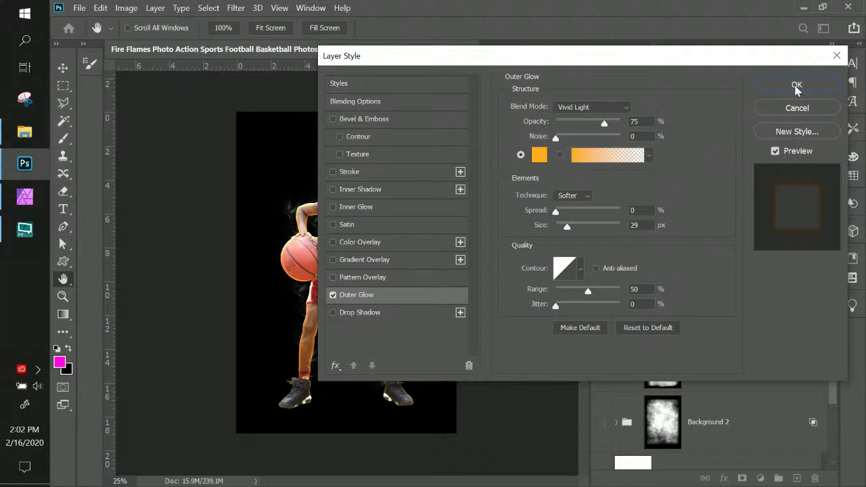
{"action": "left_click", "coordinate": [795, 85]}
{"action": "key", "text": "v"}
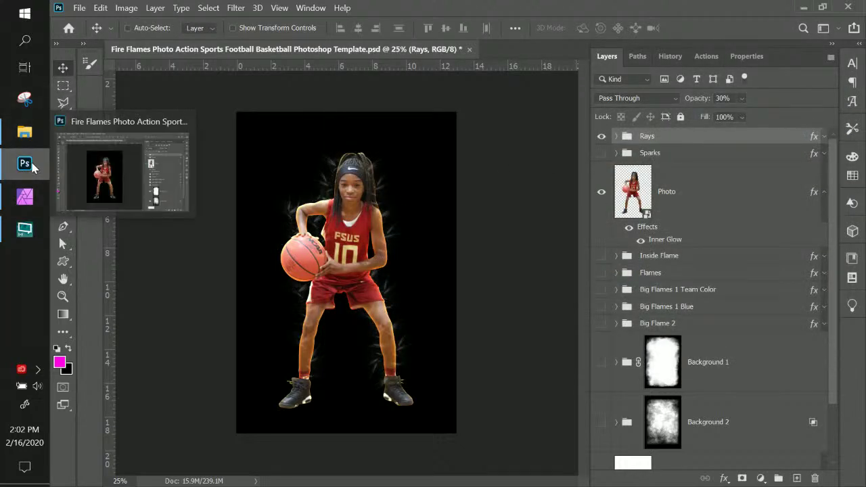
{"action": "left_click", "coordinate": [33, 198]}
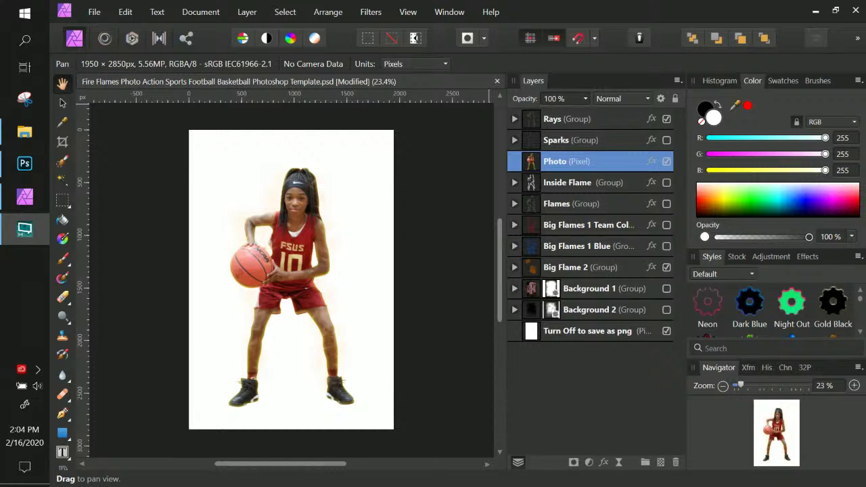
Step: Search for Firefox in Windows and launch the browser
{"action": "left_click", "coordinate": [24, 13]}
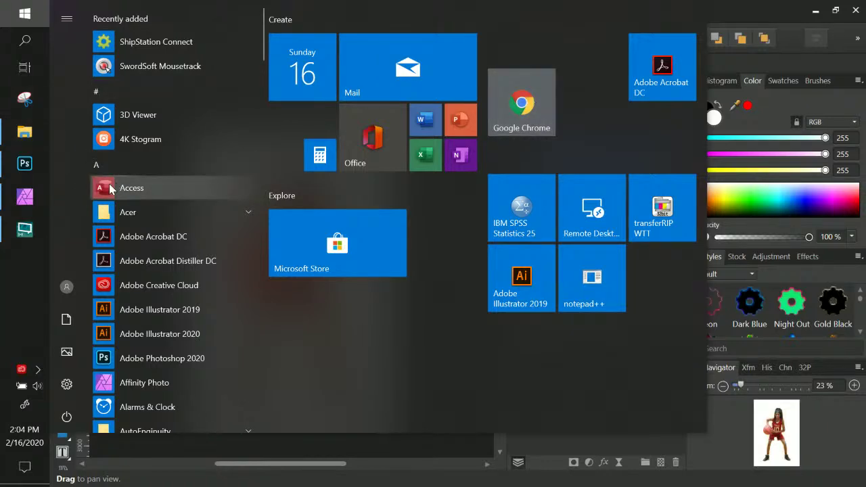
{"action": "left_click", "coordinate": [28, 43]}
{"action": "type", "text": "f"}
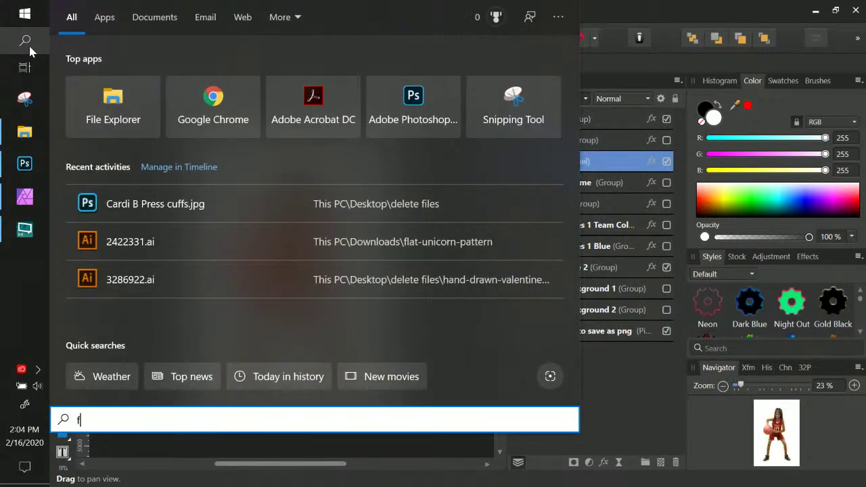
{"action": "type", "text": "ire"}
{"action": "key", "text": "Return"}
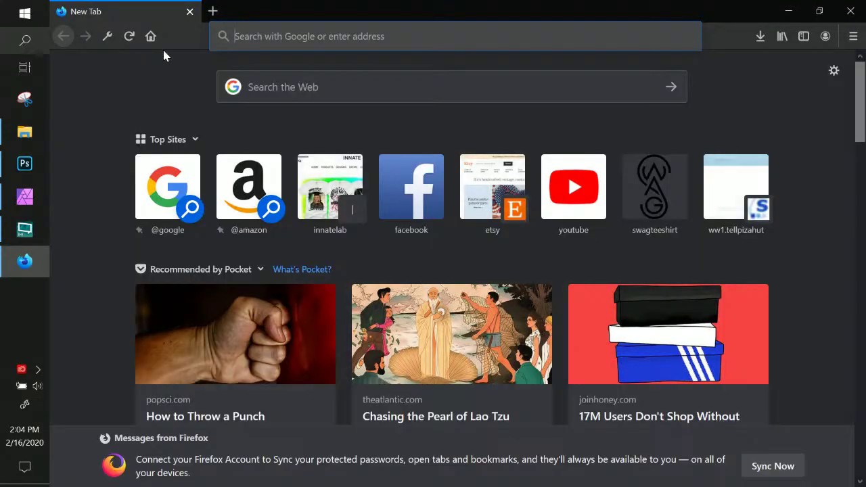
{"action": "left_click", "coordinate": [237, 37]}
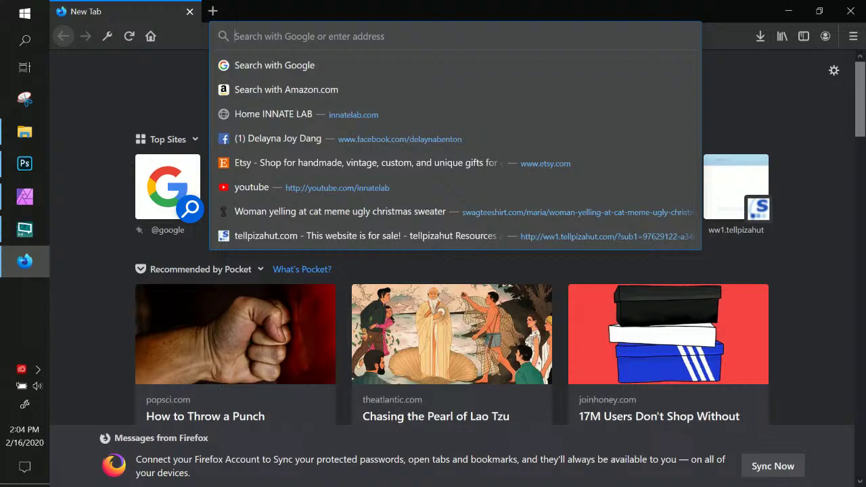
{"action": "type", "text": "you"}
{"action": "key", "text": "Return"}
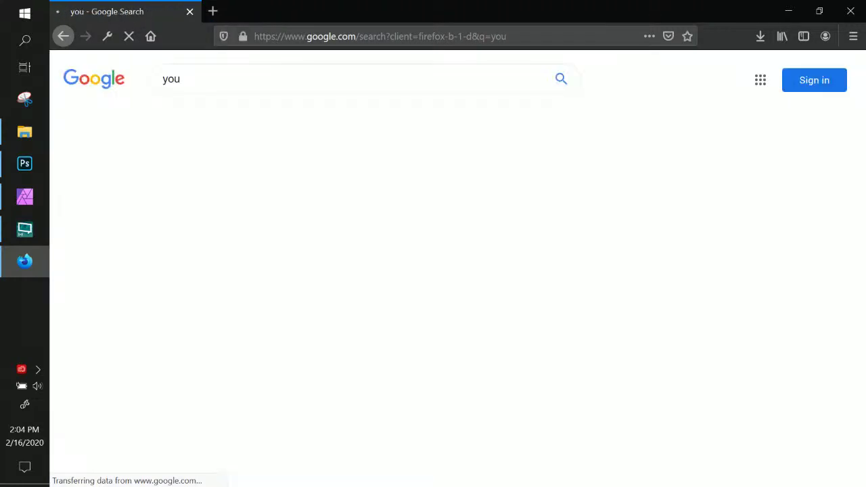
Step: Open the page youtube.com/innatelab in the browser
{"action": "key", "text": "ctrl+l"}
{"action": "type", "text": "youtu"}
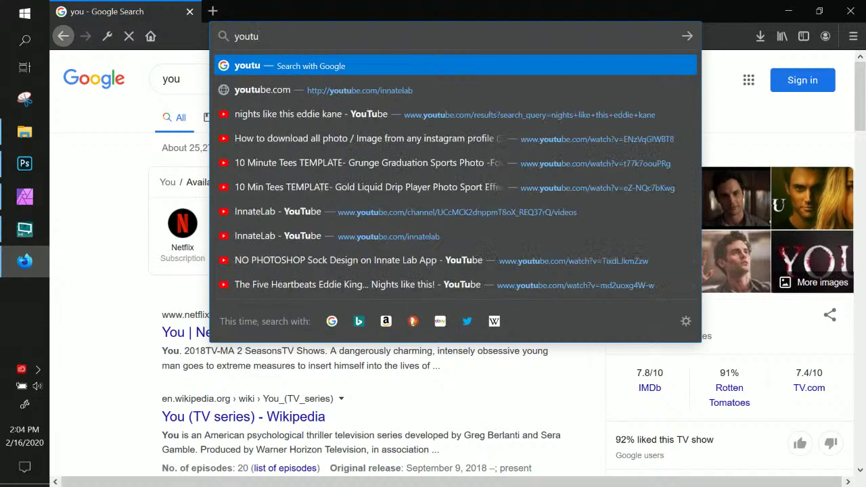
{"action": "type", "text": "be.com/inna"}
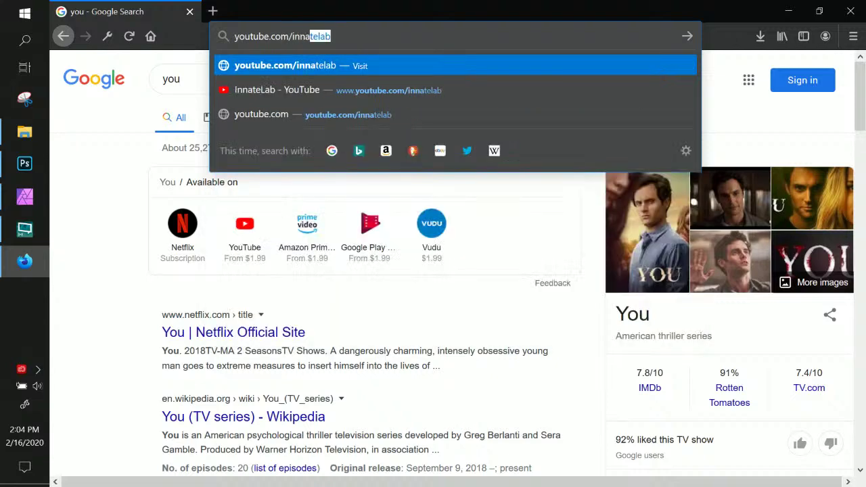
{"action": "key", "text": "Return"}
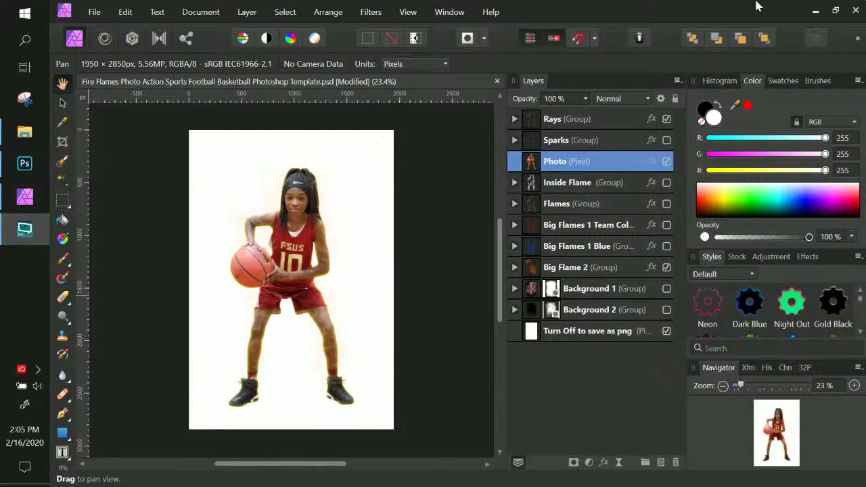
Step: Minimize the Affinity Photo and Photoshop windows and launch SwordSoft Mousetrack from the desktop
{"action": "left_click", "coordinate": [815, 12]}
{"action": "left_click", "coordinate": [784, 14]}
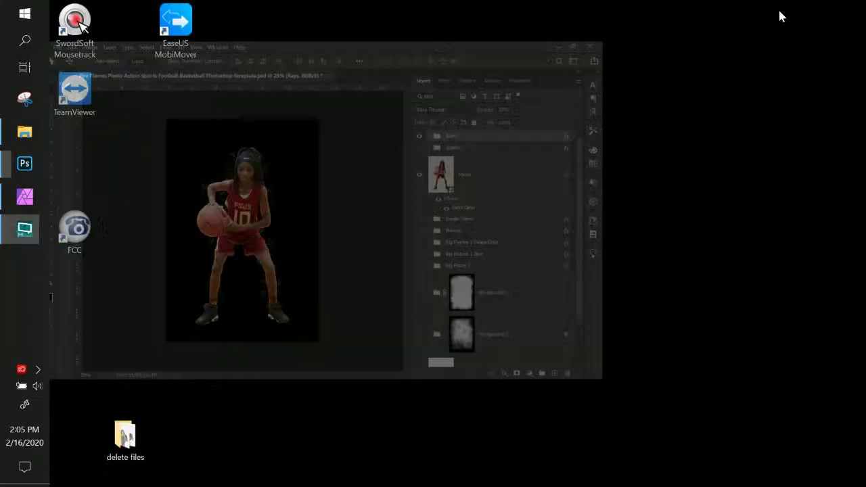
{"action": "double_click", "coordinate": [80, 22]}
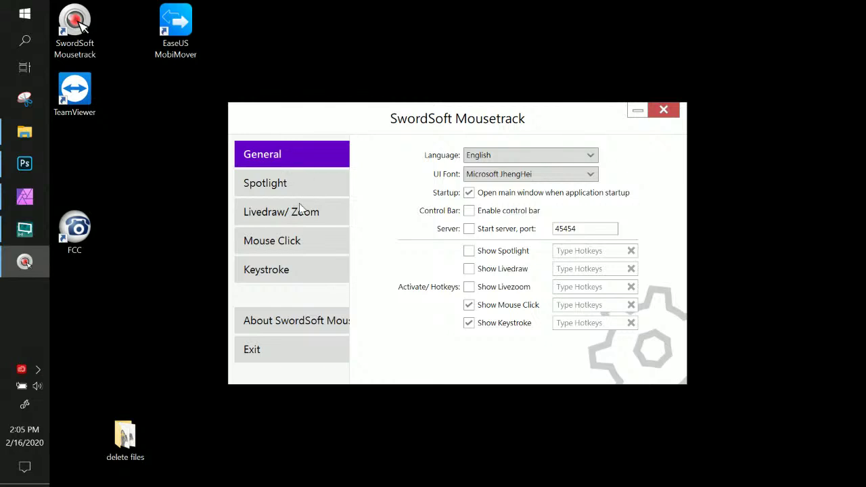
Step: Review the Mouse Click, General and Spotlight settings of SwordSoft Mousetrack and test the click animation on the desktop
{"action": "left_click", "coordinate": [302, 252]}
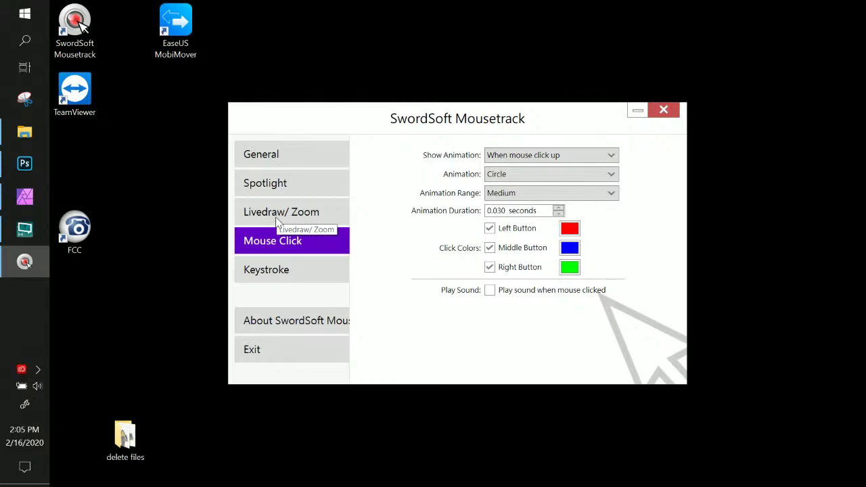
{"action": "left_click", "coordinate": [280, 154]}
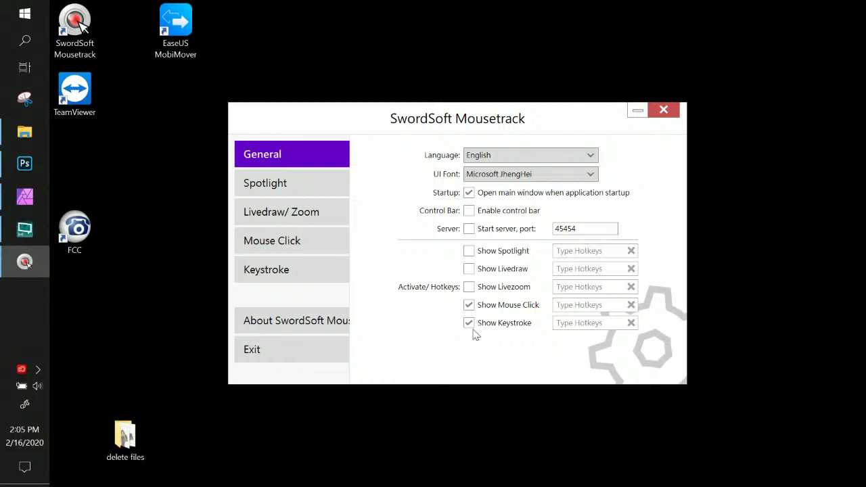
{"action": "left_click", "coordinate": [288, 194]}
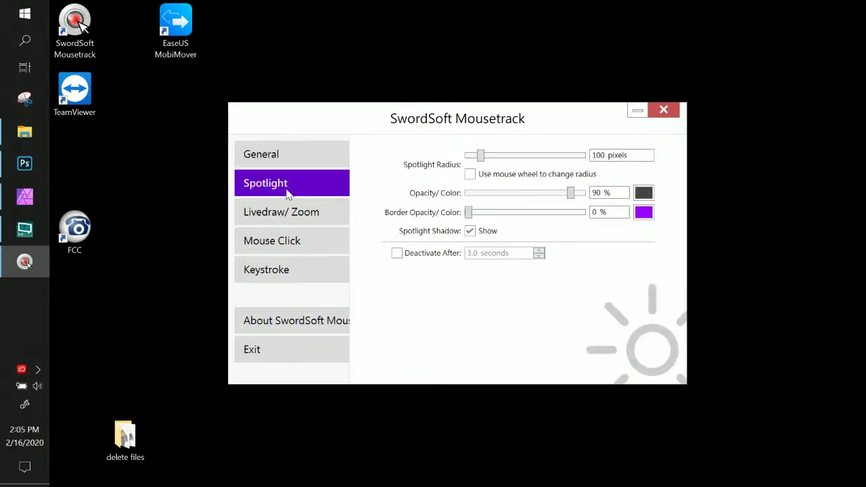
{"action": "left_click", "coordinate": [496, 157]}
{"action": "left_click", "coordinate": [484, 155]}
{"action": "left_click", "coordinate": [287, 243]}
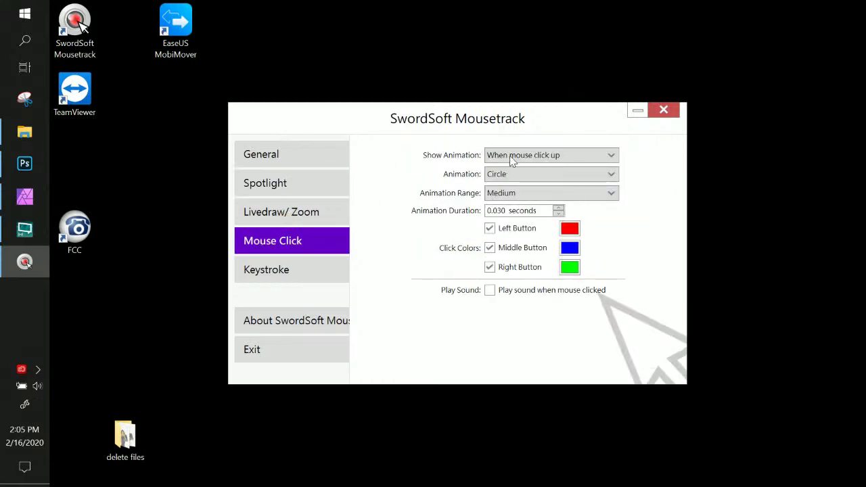
{"action": "left_click", "coordinate": [664, 111]}
{"action": "left_click", "coordinate": [487, 131]}
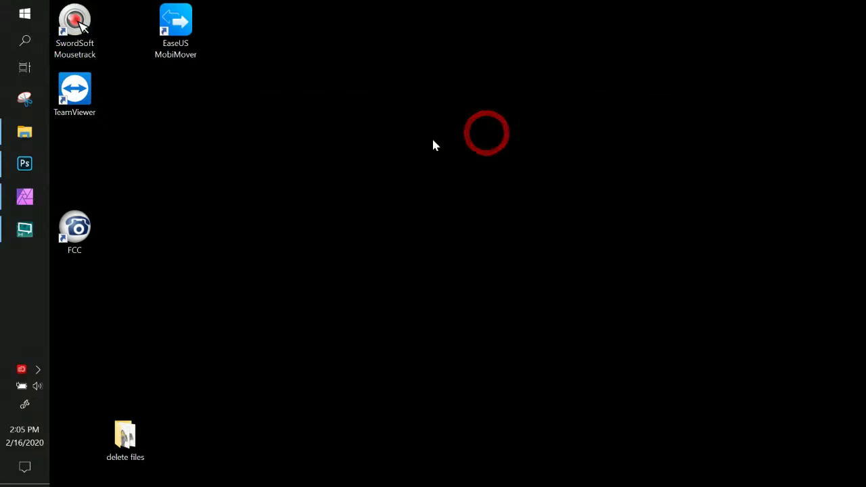
{"action": "left_click", "coordinate": [413, 157]}
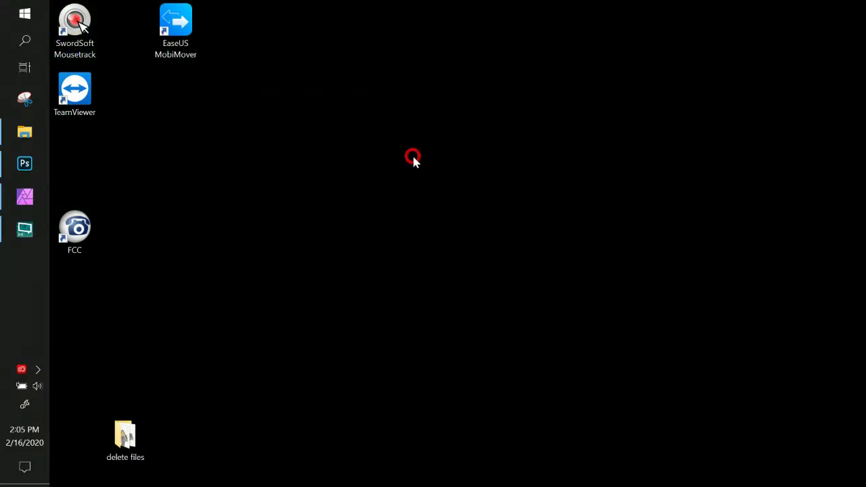
Step: Compare the template's layer structure in Affinity Photo with the same file's layers in Photoshop
{"action": "left_click", "coordinate": [44, 201]}
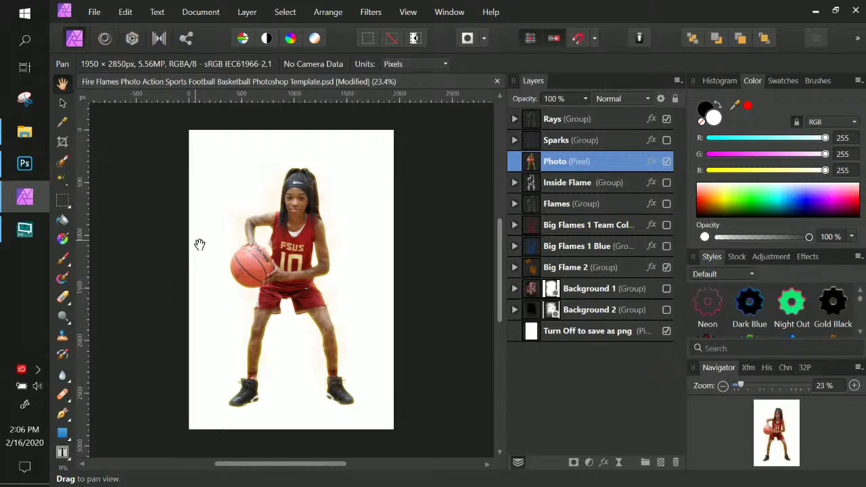
{"action": "left_click", "coordinate": [24, 163]}
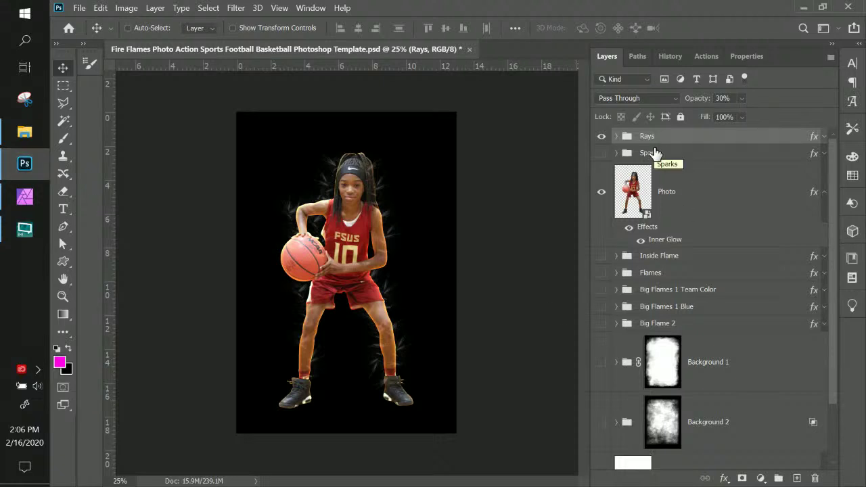
{"action": "scroll", "coordinate": [676, 292], "scroll_direction": "down", "scroll_amount": 2}
{"action": "scroll", "coordinate": [679, 292], "scroll_direction": "up", "scroll_amount": 2}
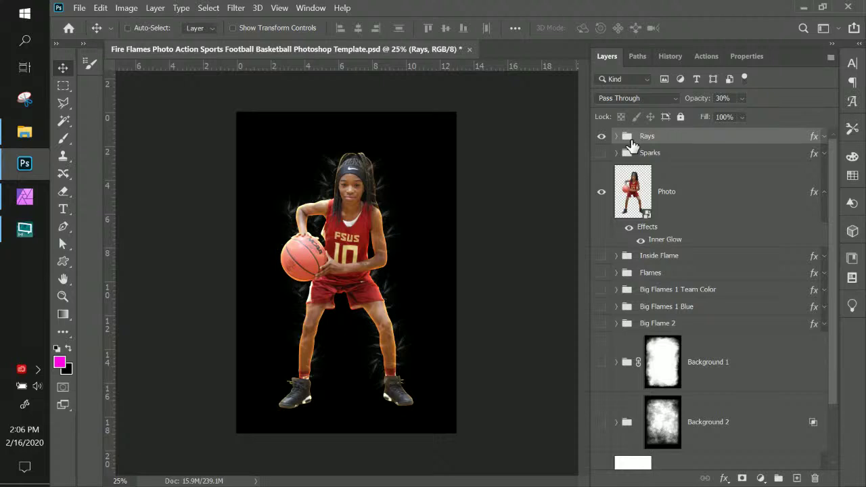
Step: Switch to Affinity Photo and show the Sparks, Inside Flame, Flames, Big Flames 1 Team Color, Big Flames 1 Blue, Background 1 and Background 2 groups
{"action": "left_click", "coordinate": [34, 208]}
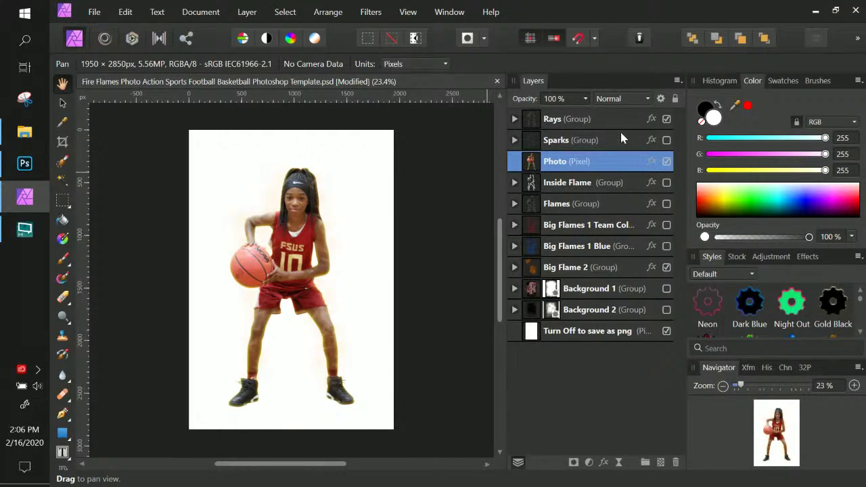
{"action": "left_click", "coordinate": [666, 140]}
{"action": "left_click", "coordinate": [666, 183]}
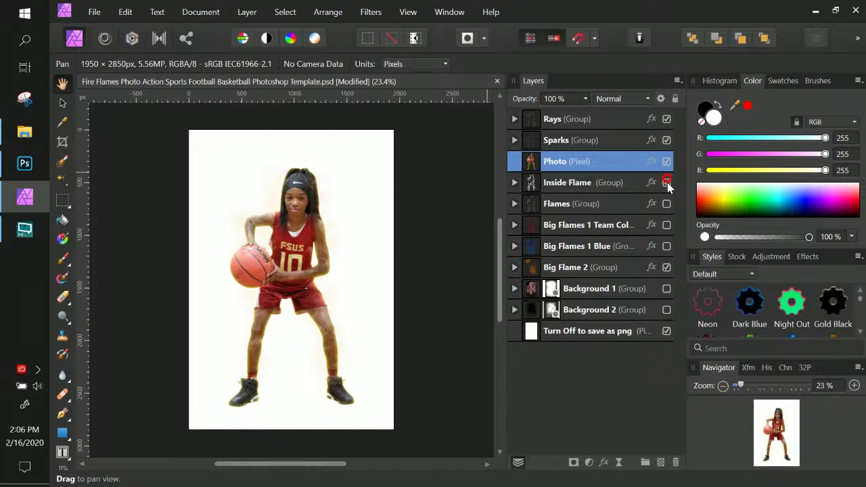
{"action": "left_click", "coordinate": [666, 204]}
{"action": "left_click", "coordinate": [666, 225]}
{"action": "left_click", "coordinate": [666, 246]}
{"action": "left_click", "coordinate": [666, 289]}
{"action": "left_click", "coordinate": [667, 310]}
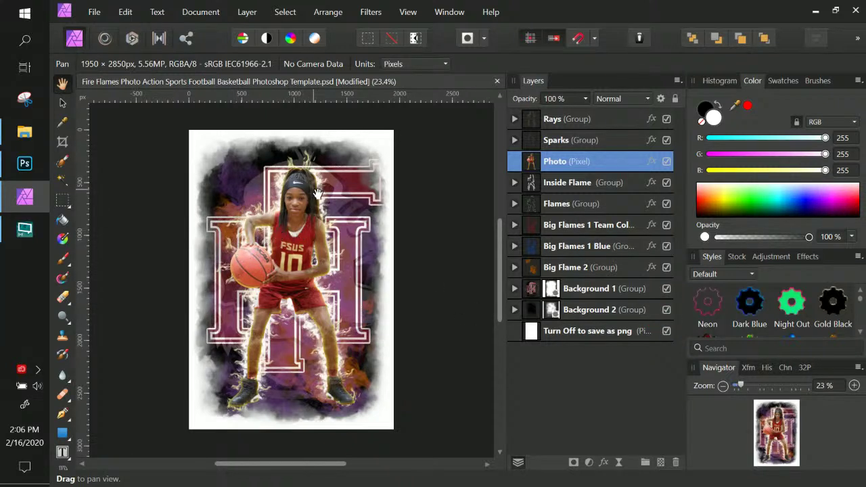
Step: Inspect the individual layers contained in the Inside Flame group and collapse the group again
{"action": "left_click", "coordinate": [514, 182]}
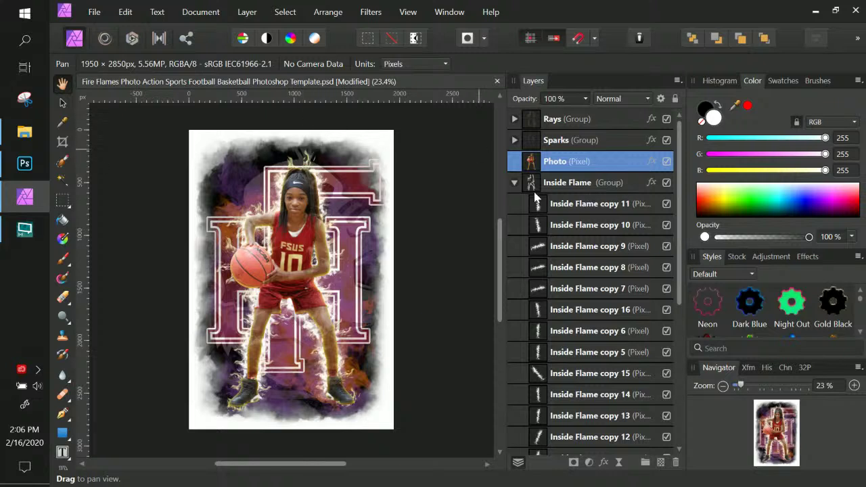
{"action": "left_click", "coordinate": [513, 183]}
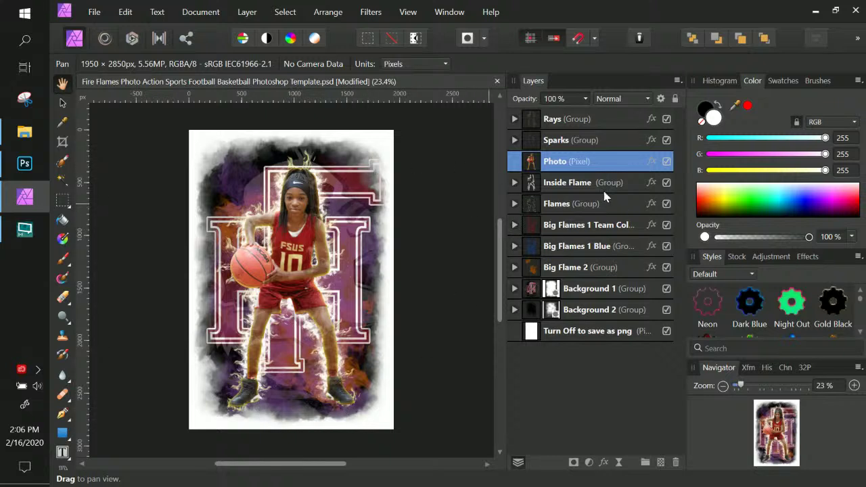
Step: Inspect the individual layers contained in the Big Flames 1 Blue group and collapse the group again
{"action": "left_click", "coordinate": [514, 248]}
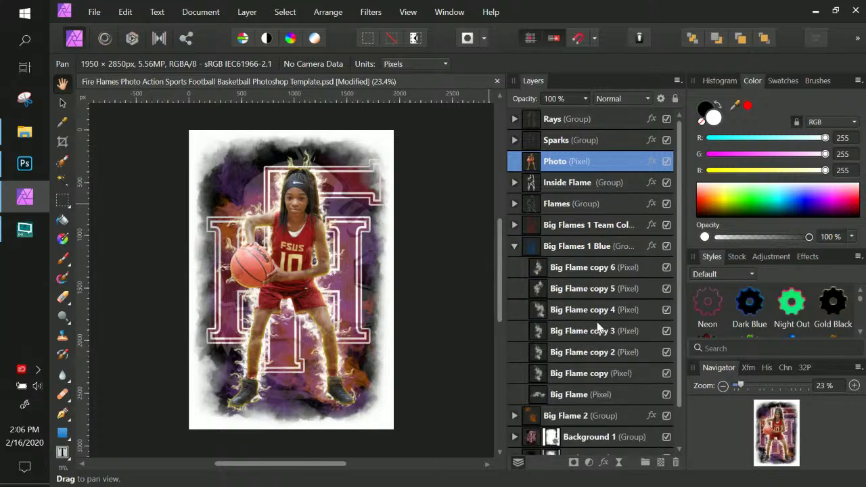
{"action": "left_click", "coordinate": [633, 268]}
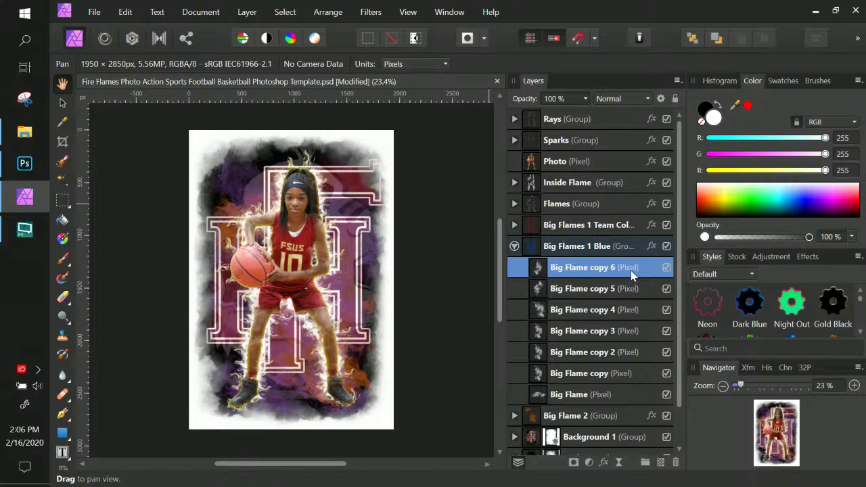
{"action": "left_click", "coordinate": [514, 246]}
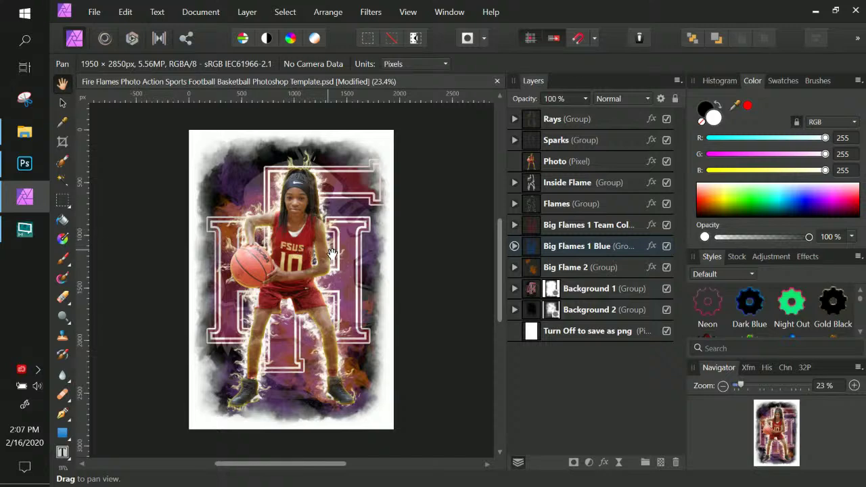
Step: Examine the flames around the player up close and review the Rays group's Outer Glow effect settings
{"action": "key", "text": "ctrl+KP_Add"}
{"action": "key", "text": "ctrl+KP_Add"}
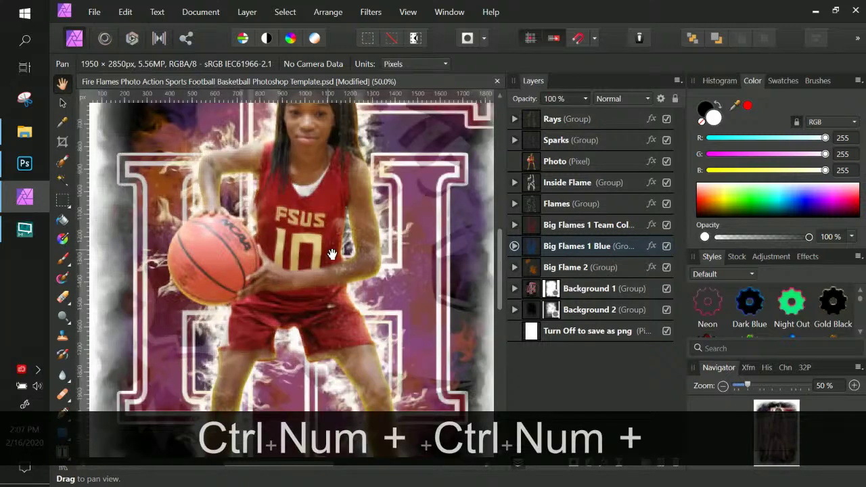
{"action": "scroll", "coordinate": [331, 254], "scroll_direction": "up", "scroll_amount": 3}
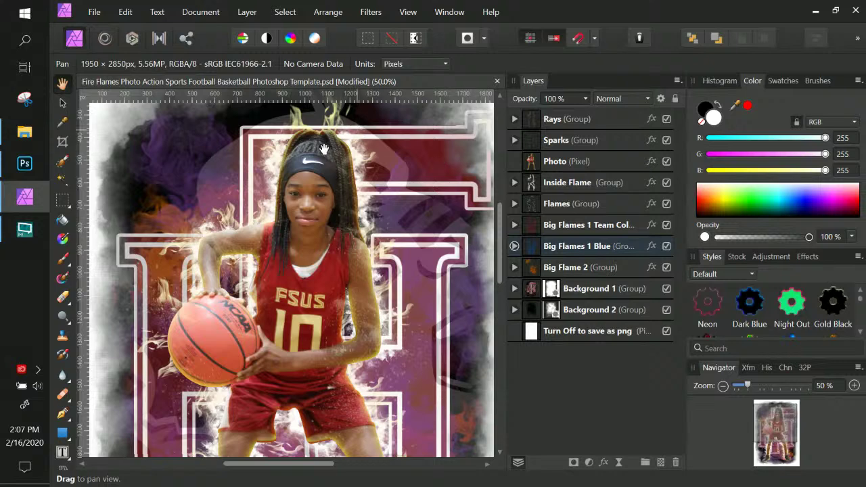
{"action": "left_click", "coordinate": [650, 119]}
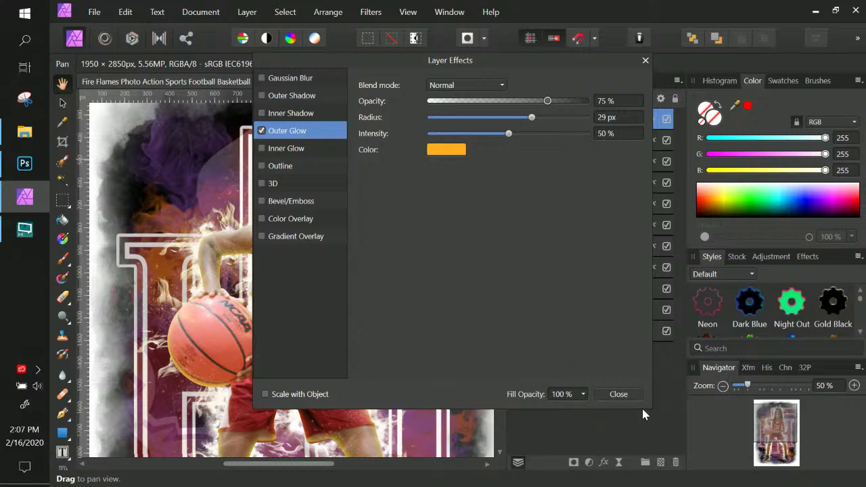
{"action": "left_click", "coordinate": [618, 393]}
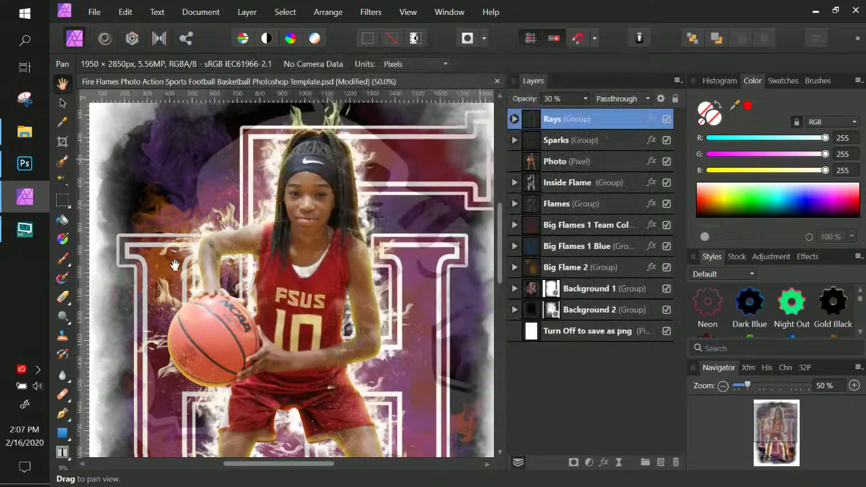
Step: Switch to Photoshop, inspect the individual layers contained in the Rays group and collapse it again
{"action": "left_click", "coordinate": [25, 165]}
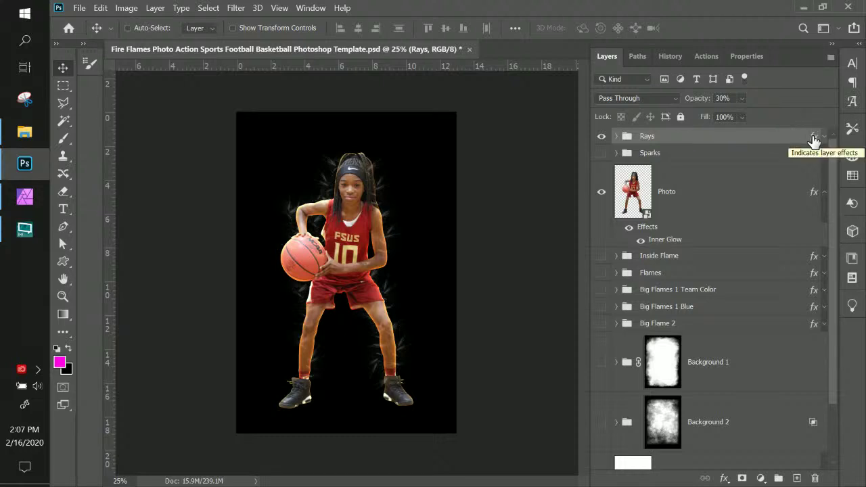
{"action": "left_click", "coordinate": [616, 137]}
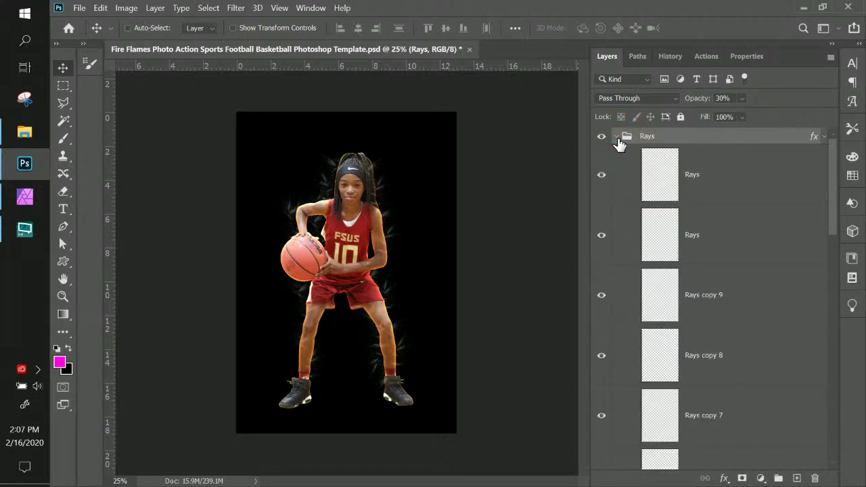
{"action": "left_click", "coordinate": [616, 138]}
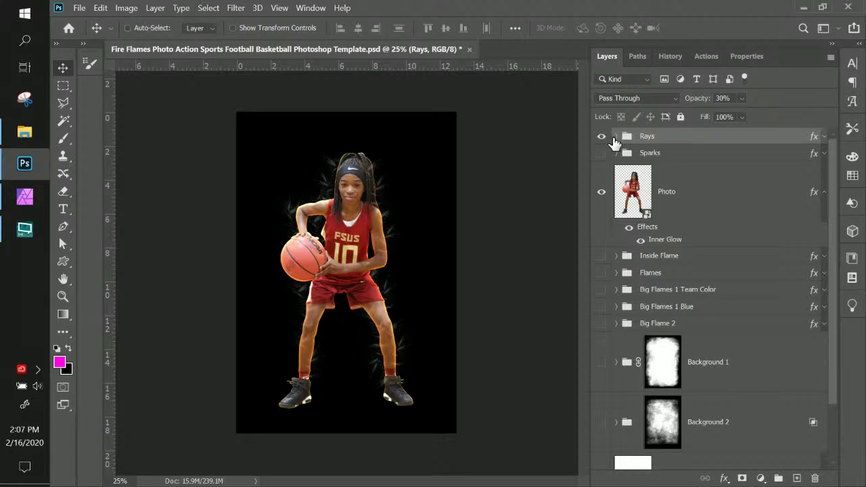
{"action": "left_click", "coordinate": [616, 137]}
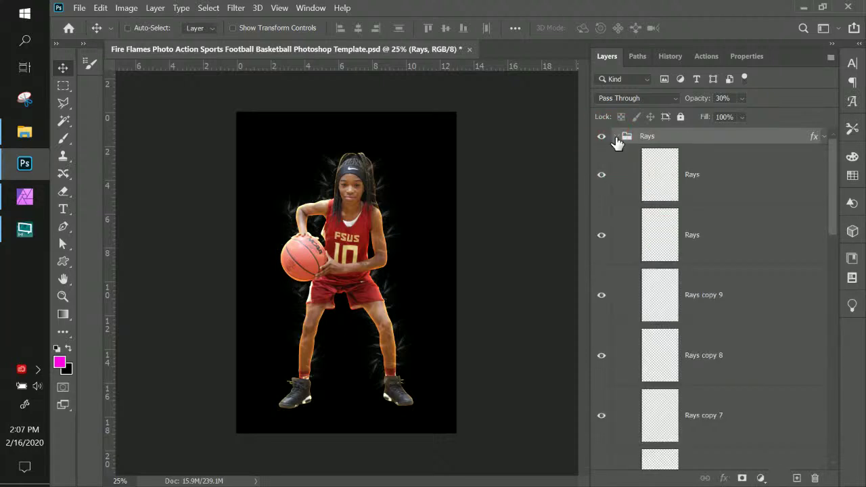
{"action": "left_click", "coordinate": [616, 136]}
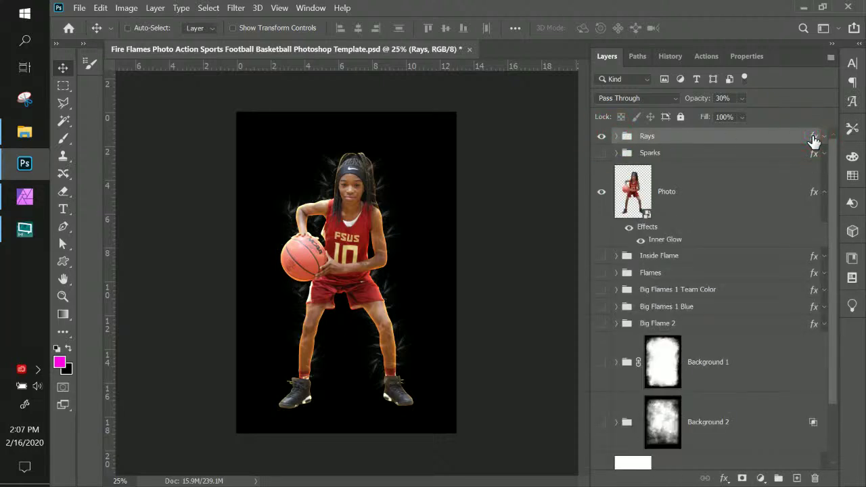
Step: Review the Outer Glow settings in the Rays group's layer style
{"action": "double_click", "coordinate": [794, 137]}
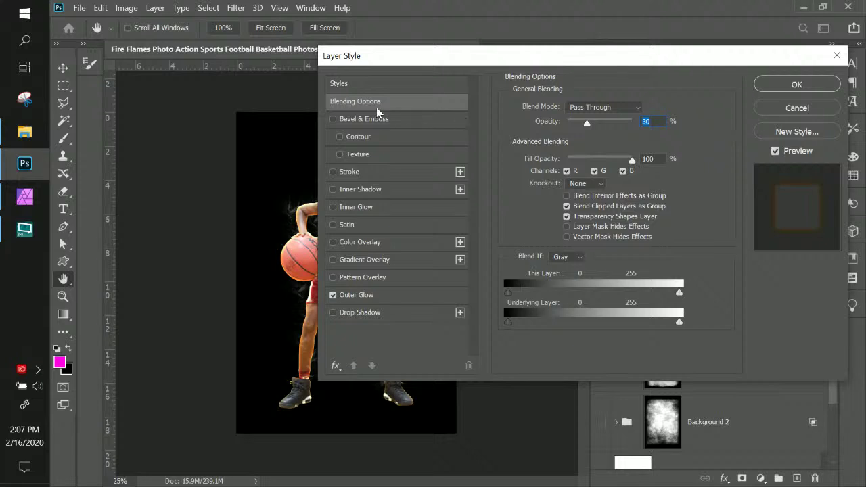
{"action": "left_click", "coordinate": [374, 296]}
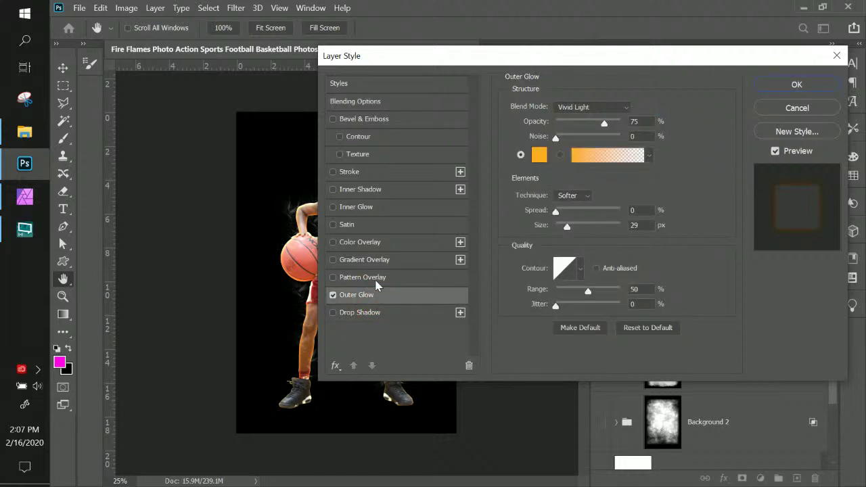
{"action": "left_click_drag", "start_coordinate": [389, 52], "coordinate": [399, 47]}
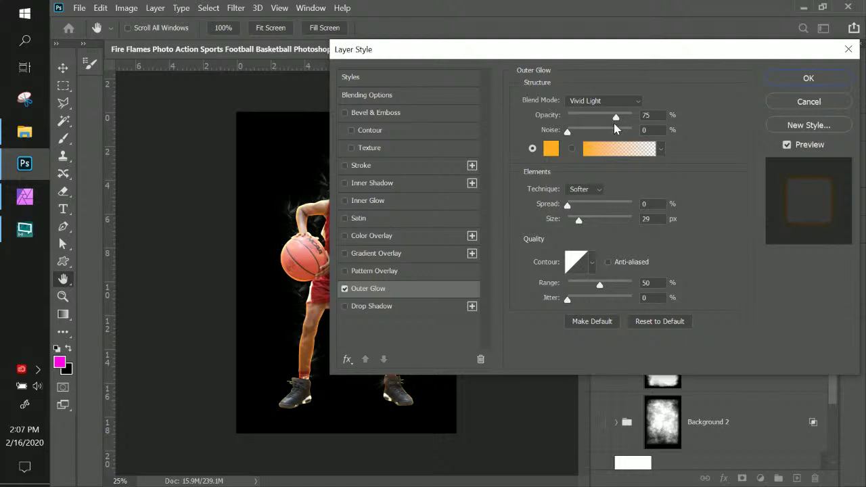
Step: Switch to Affinity Photo and set the Rays group's Outer Glow blend mode to Vivid Light
{"action": "left_click", "coordinate": [25, 196]}
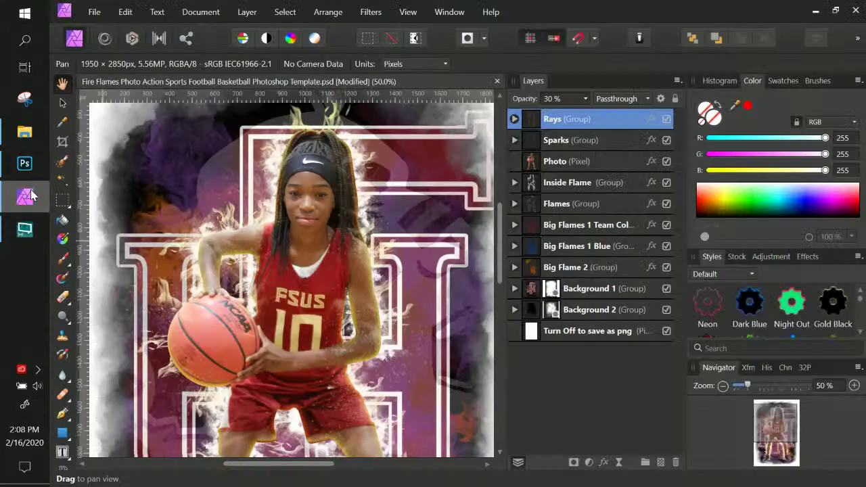
{"action": "left_click", "coordinate": [650, 120]}
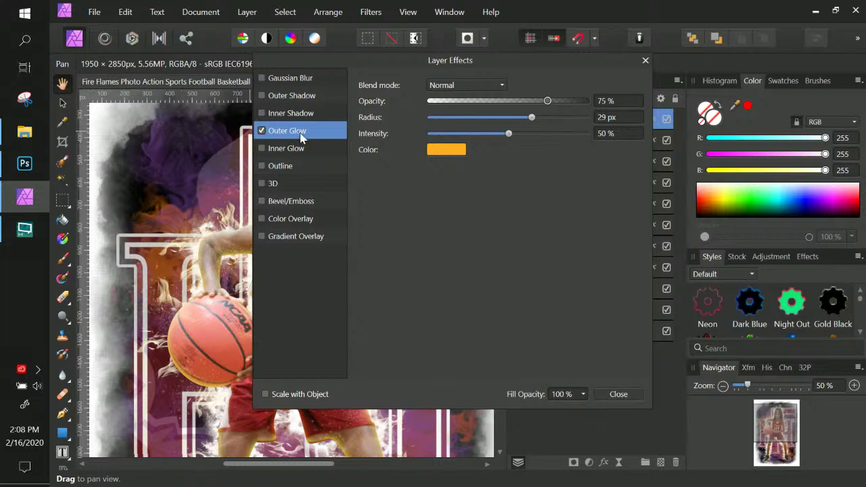
{"action": "left_click", "coordinate": [463, 88]}
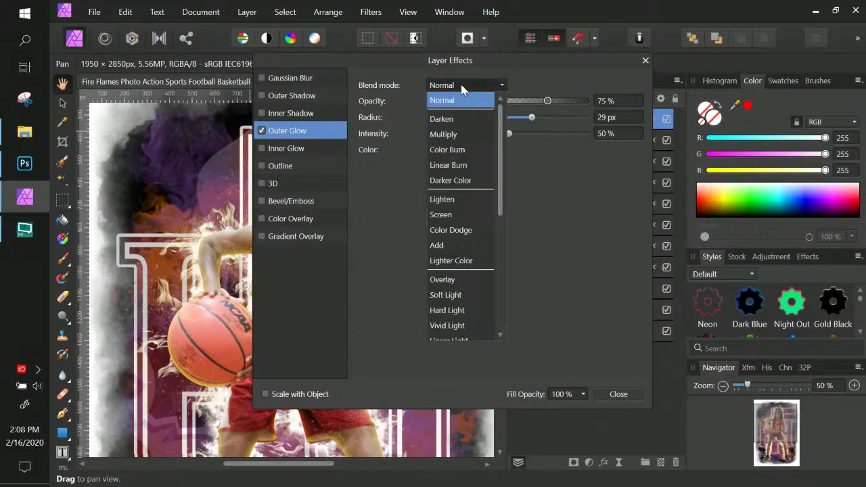
{"action": "scroll", "coordinate": [453, 270], "scroll_direction": "down", "scroll_amount": 1}
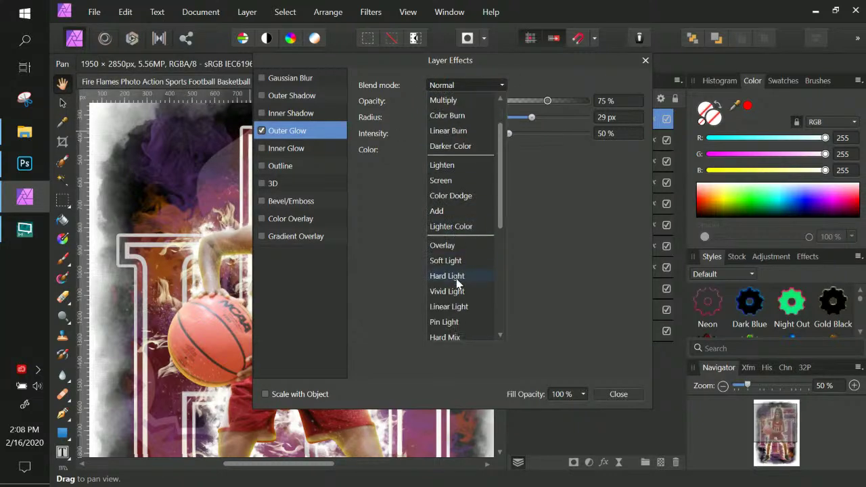
{"action": "left_click", "coordinate": [446, 291]}
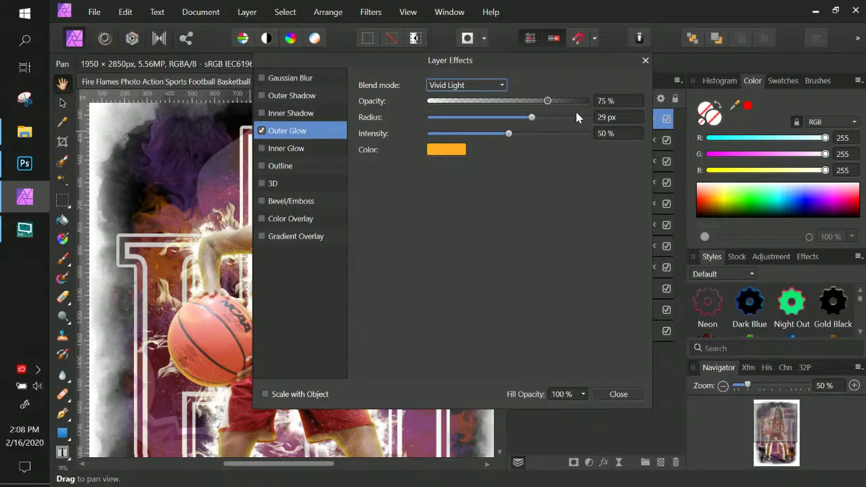
{"action": "left_click", "coordinate": [618, 394]}
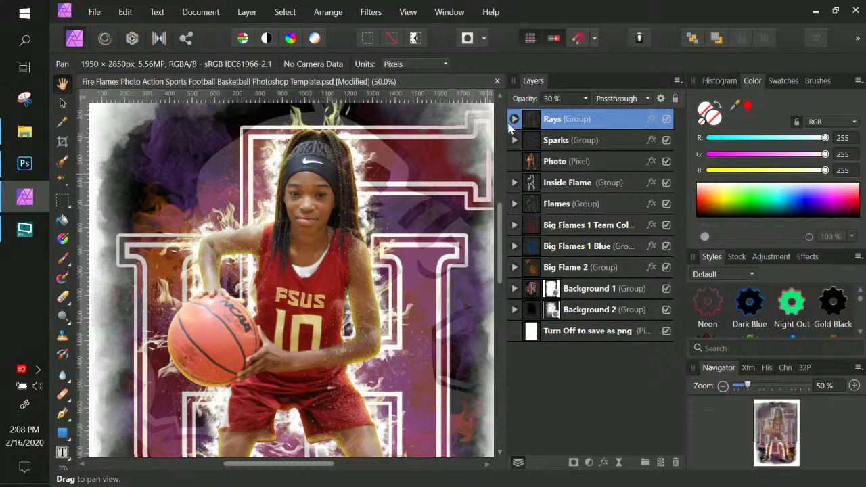
Step: Hide Sparks, Inside Flame, Flames, Big Flames 1 Blue, Big Flame 2 and both Background groups, keeping the Photo layer shown
{"action": "left_click", "coordinate": [666, 161]}
{"action": "left_click", "coordinate": [667, 182]}
{"action": "left_click", "coordinate": [666, 204]}
{"action": "left_click", "coordinate": [666, 245]}
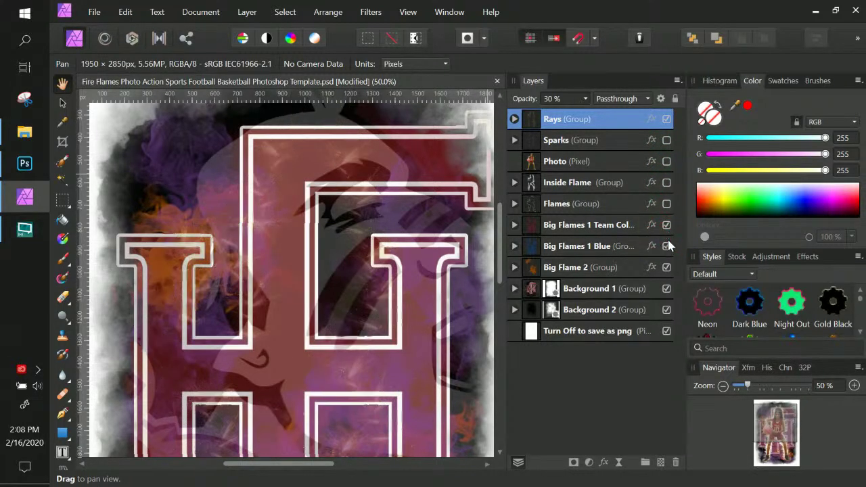
{"action": "left_click", "coordinate": [666, 245]}
{"action": "left_click", "coordinate": [666, 267]}
{"action": "left_click", "coordinate": [666, 288]}
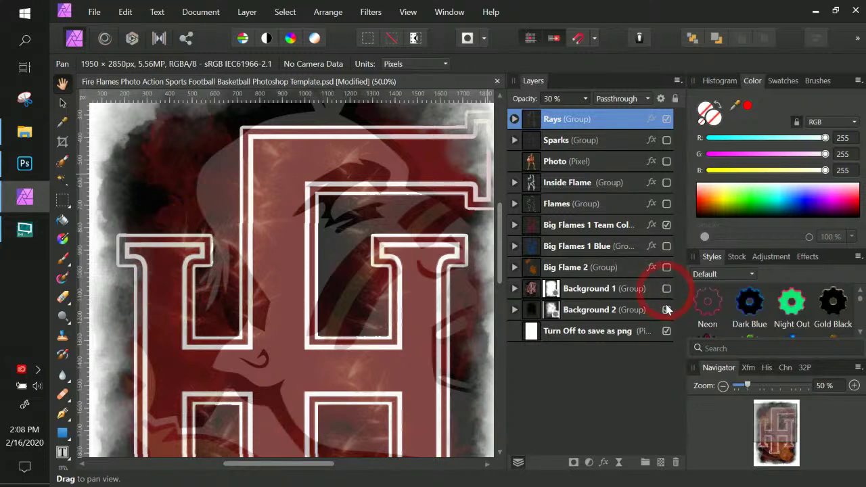
{"action": "left_click", "coordinate": [666, 309]}
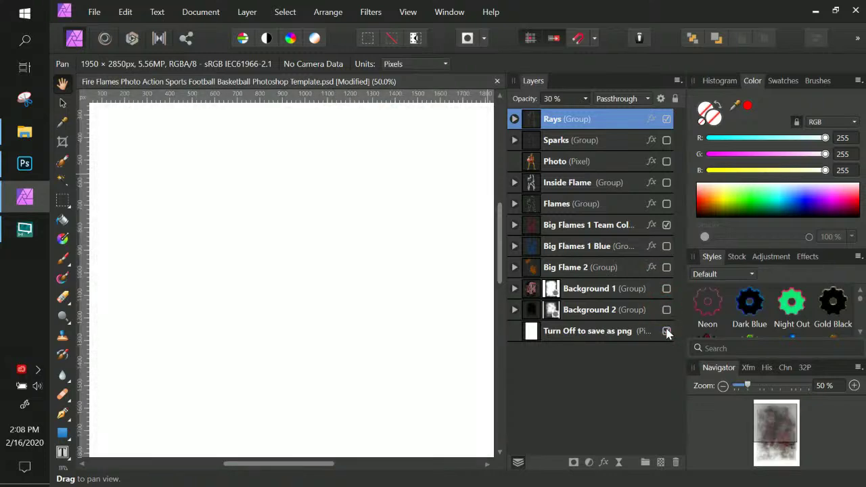
{"action": "left_click", "coordinate": [666, 161]}
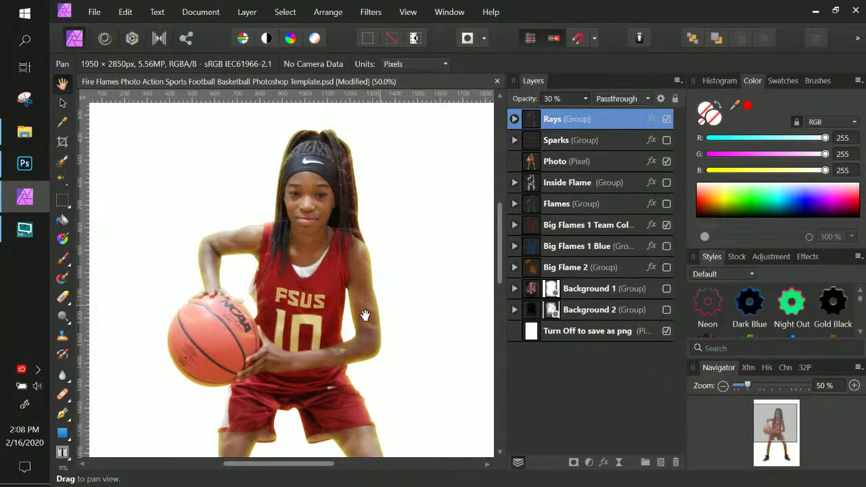
Step: Switch to Photoshop, accept the Rays layer style and turn off the Color Overlay effect on the "Turn Off to save as png" layer
{"action": "left_click", "coordinate": [25, 170]}
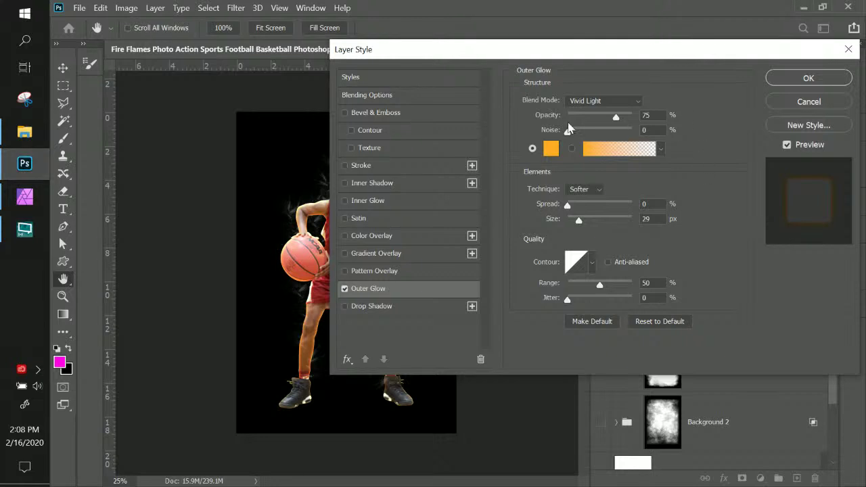
{"action": "left_click", "coordinate": [807, 78]}
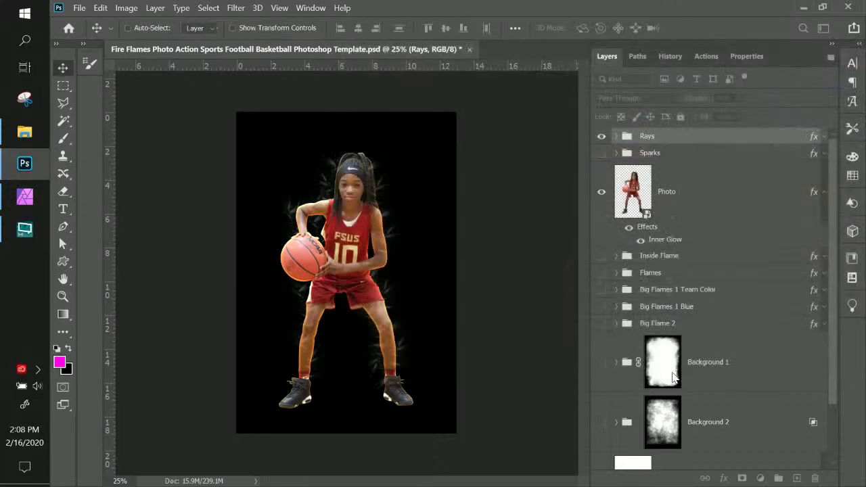
{"action": "scroll", "coordinate": [635, 433], "scroll_direction": "down", "scroll_amount": 3}
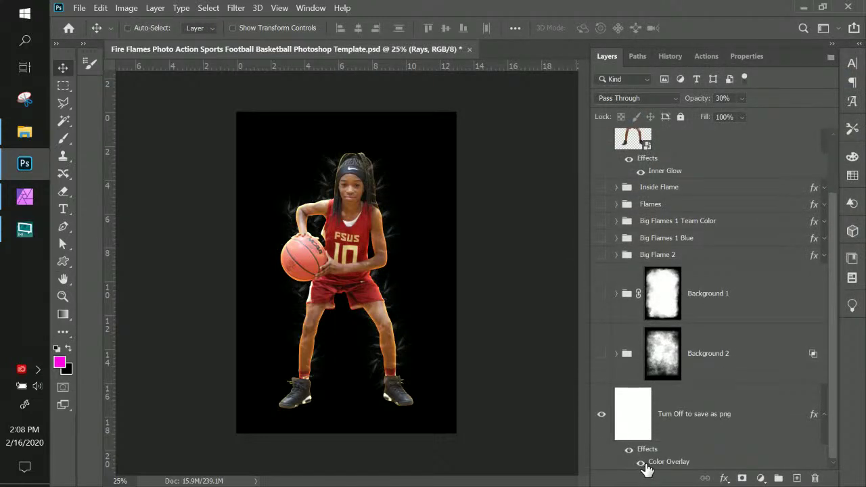
{"action": "left_click", "coordinate": [640, 462]}
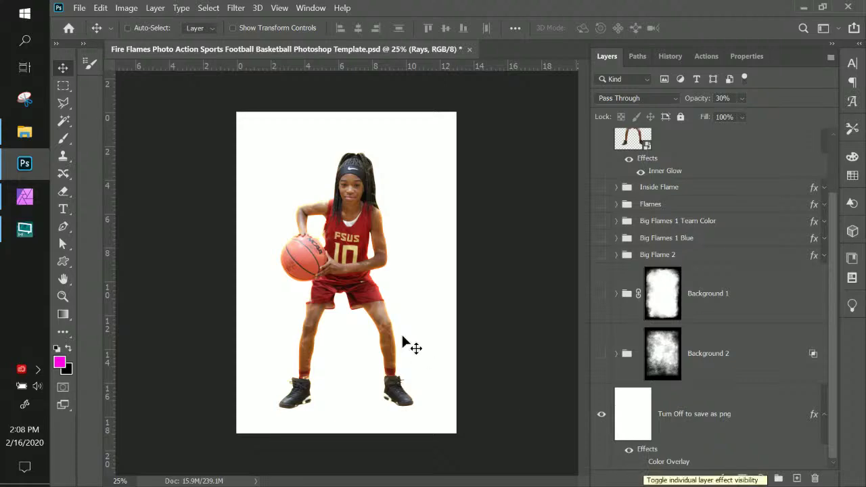
{"action": "key", "text": "ctrl+KP_Add"}
{"action": "key", "text": "ctrl+KP_Add"}
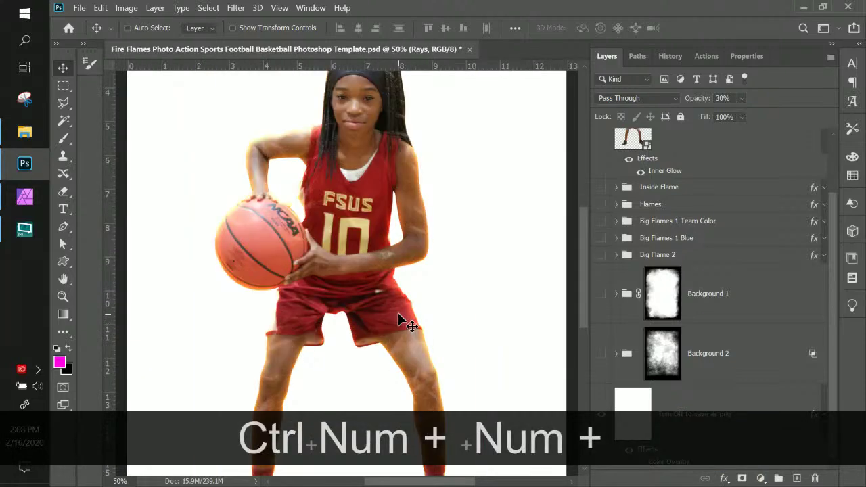
Step: Switch to Affinity Photo, hide the Rays group and show the Sparks group
{"action": "left_click", "coordinate": [26, 196]}
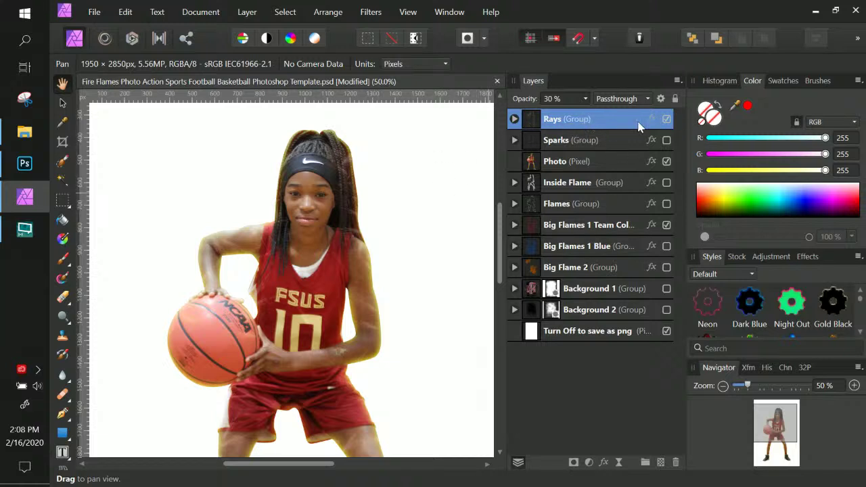
{"action": "left_click", "coordinate": [666, 119]}
{"action": "left_click", "coordinate": [666, 140]}
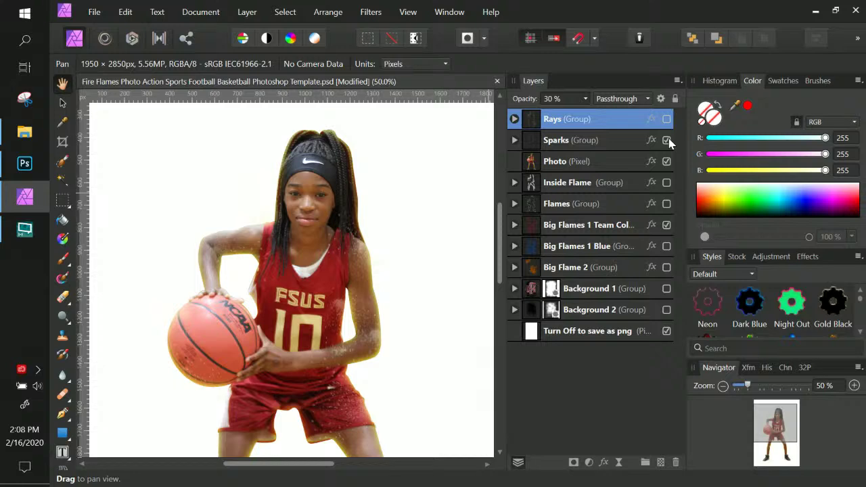
Step: Switch to Photoshop, hide the Rays group, show the Sparks group and expand it to reveal its layers
{"action": "left_click", "coordinate": [27, 167]}
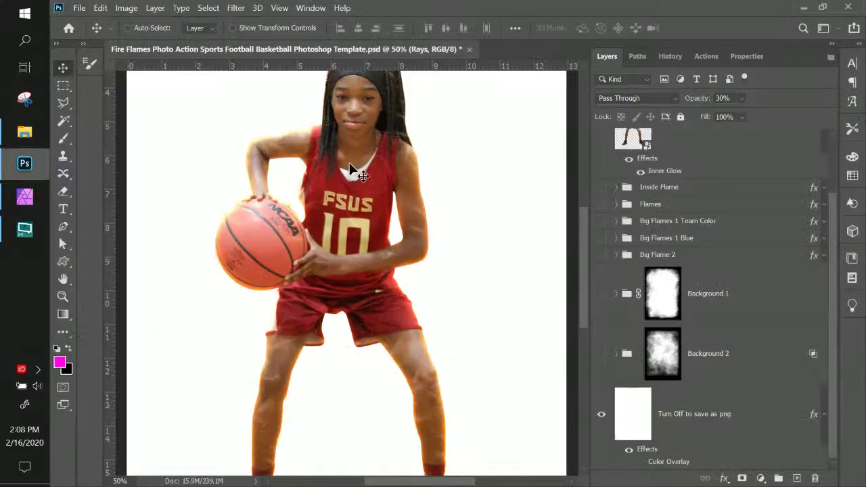
{"action": "scroll", "coordinate": [595, 193], "scroll_direction": "up", "scroll_amount": 3}
{"action": "left_click", "coordinate": [601, 135]}
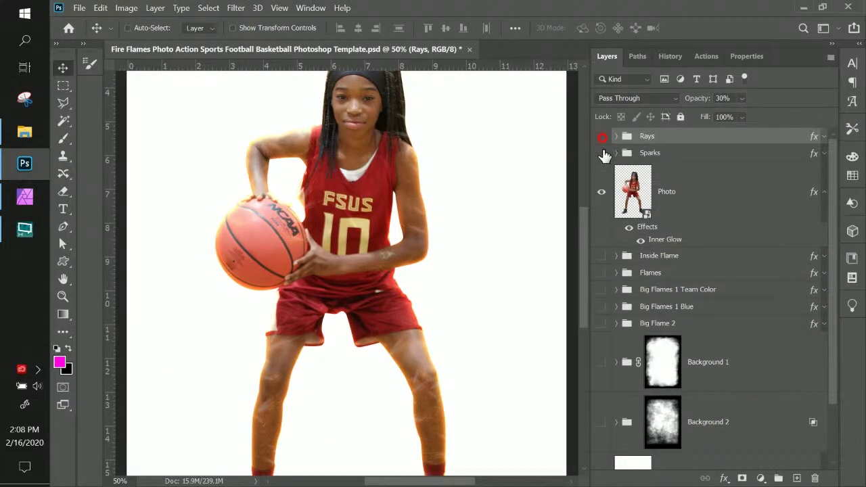
{"action": "left_click", "coordinate": [601, 153]}
{"action": "left_click", "coordinate": [616, 153]}
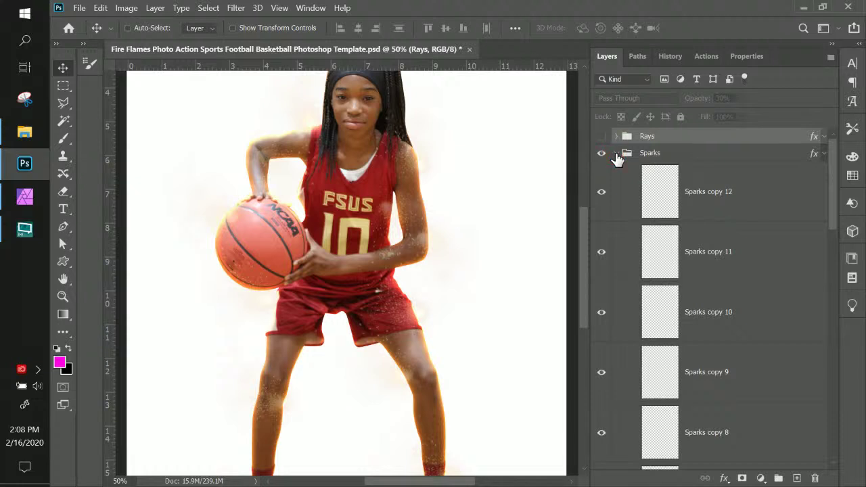
Step: Select the Sparks copy 12 layer, toggle its visibility off and on, and move it slightly on the canvas
{"action": "left_click", "coordinate": [660, 205]}
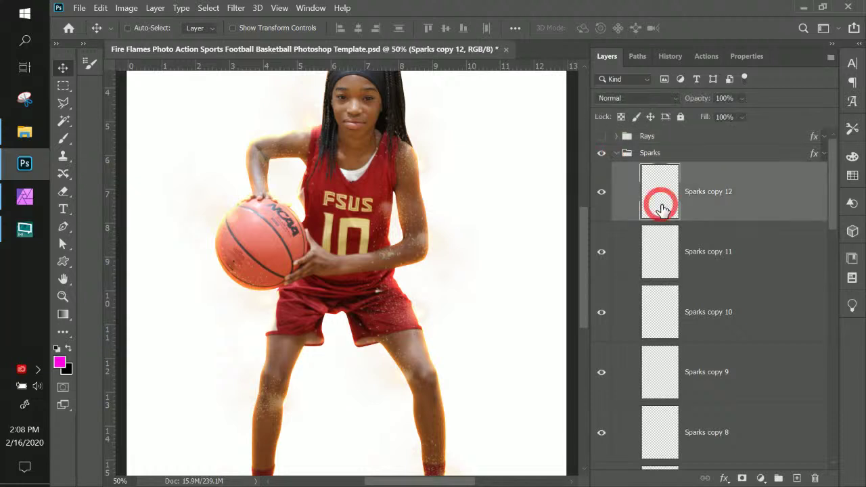
{"action": "left_click", "coordinate": [601, 193]}
{"action": "left_click", "coordinate": [600, 193]}
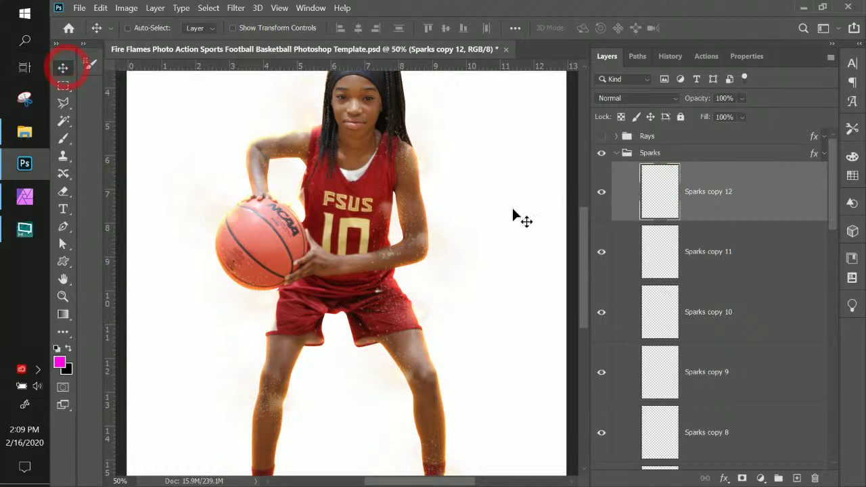
{"action": "mouse_move", "coordinate": [415, 227]}
{"action": "left_mouse_down"}
{"action": "mouse_move", "coordinate": [426, 196]}
{"action": "mouse_move", "coordinate": [406, 203]}
{"action": "mouse_move", "coordinate": [416, 215]}
{"action": "left_mouse_up"}
Step: Turn on the Color Overlay effect of the "Turn Off to save as png" layer for a black background
{"action": "scroll", "coordinate": [754, 286], "scroll_direction": "down", "scroll_amount": 5}
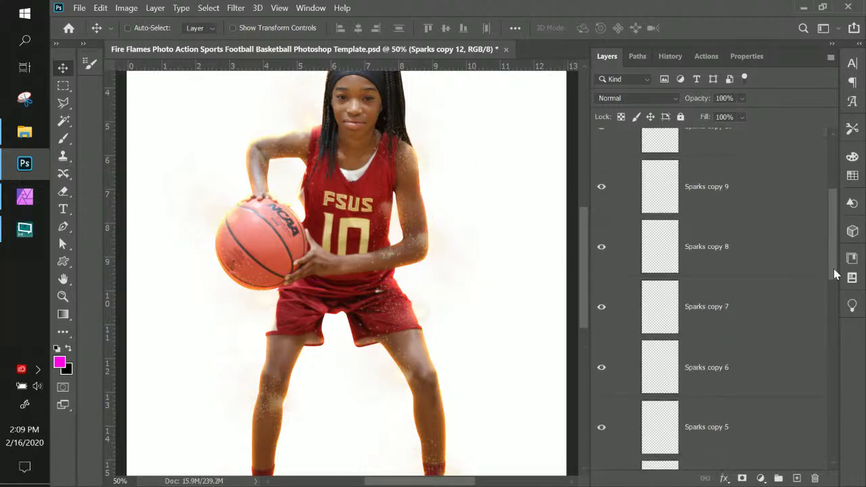
{"action": "scroll", "coordinate": [744, 338], "scroll_direction": "down", "scroll_amount": 15}
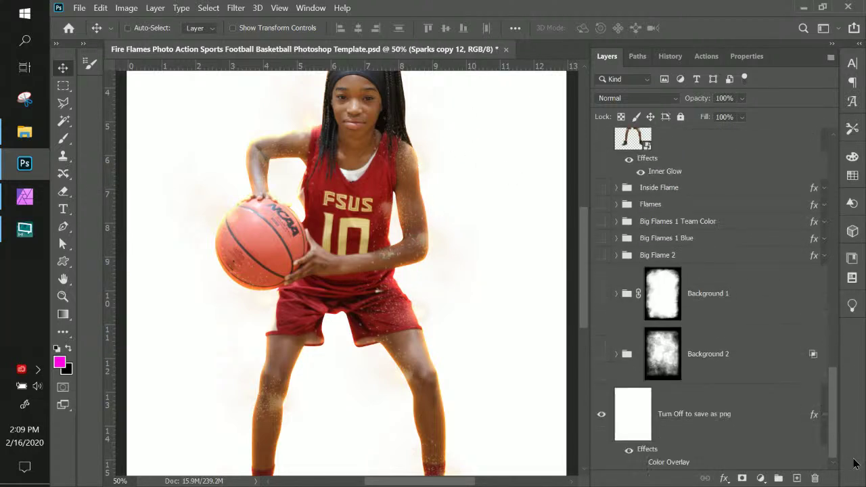
{"action": "left_click", "coordinate": [641, 467]}
{"action": "left_click", "coordinate": [640, 462]}
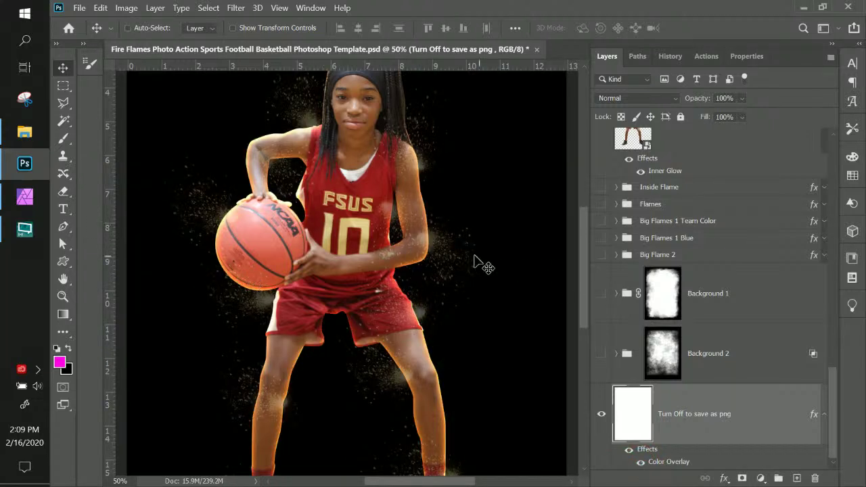
Step: Collapse the Sparks group and clear the layer selection
{"action": "scroll", "coordinate": [778, 270], "scroll_direction": "up", "scroll_amount": 10}
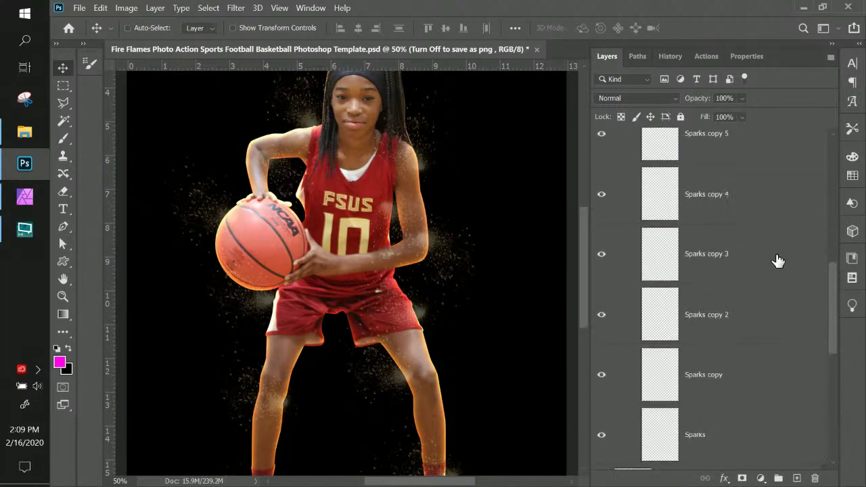
{"action": "scroll", "coordinate": [776, 257], "scroll_direction": "up", "scroll_amount": 5}
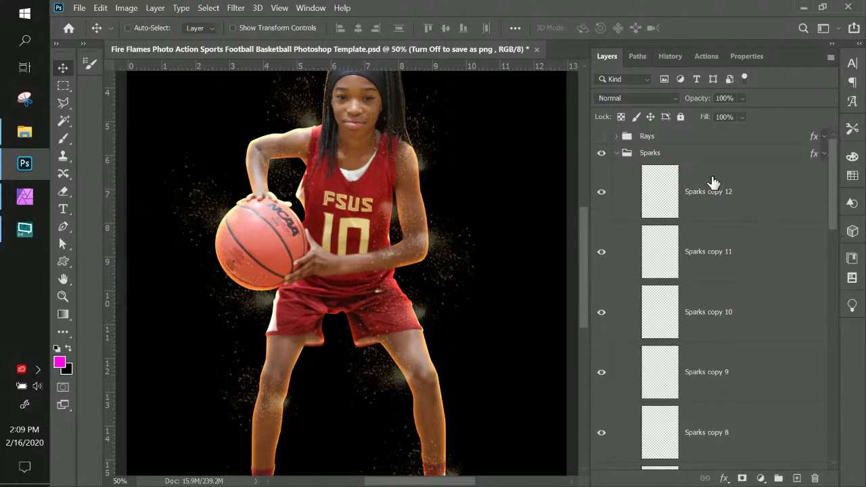
{"action": "left_click", "coordinate": [614, 153]}
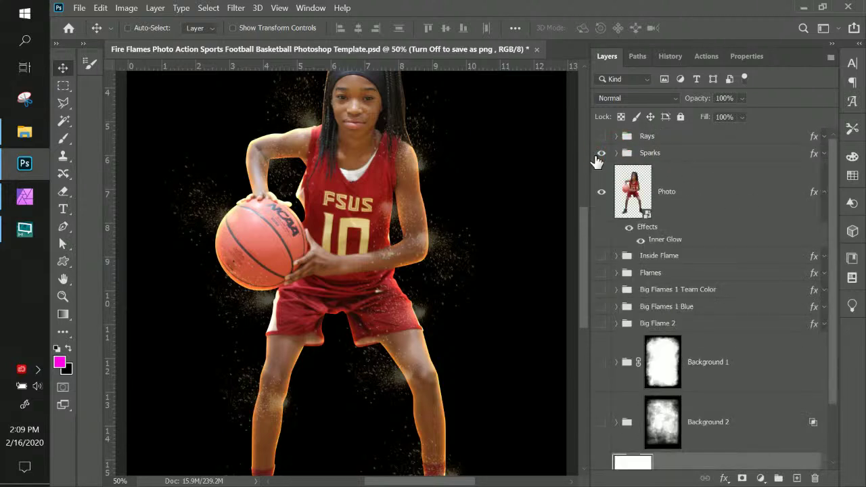
{"action": "left_click", "coordinate": [661, 150]}
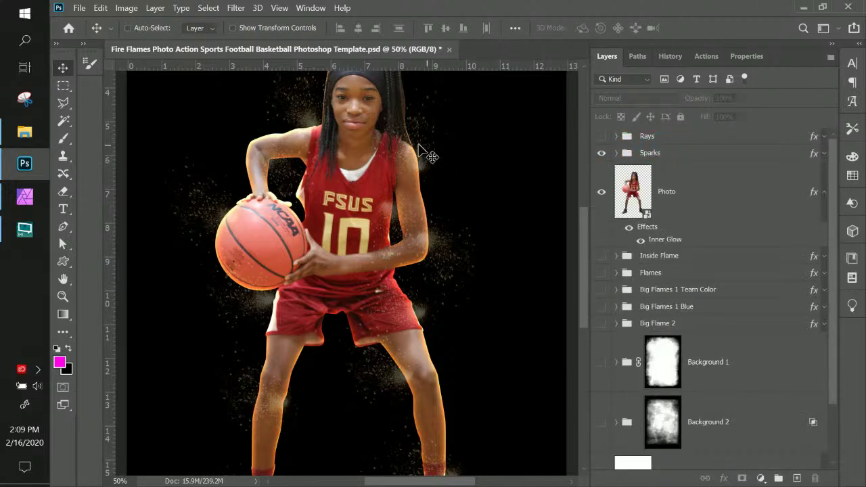
Step: Pick Sparks copy 12 from the layers beneath the athlete's shoulder, shift it slightly and collapse the Sparks group
{"action": "right_click", "coordinate": [420, 169]}
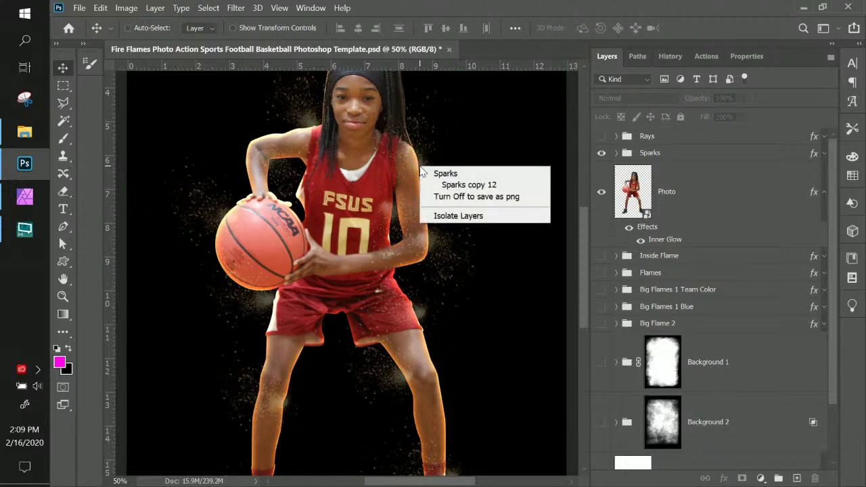
{"action": "left_click", "coordinate": [459, 185]}
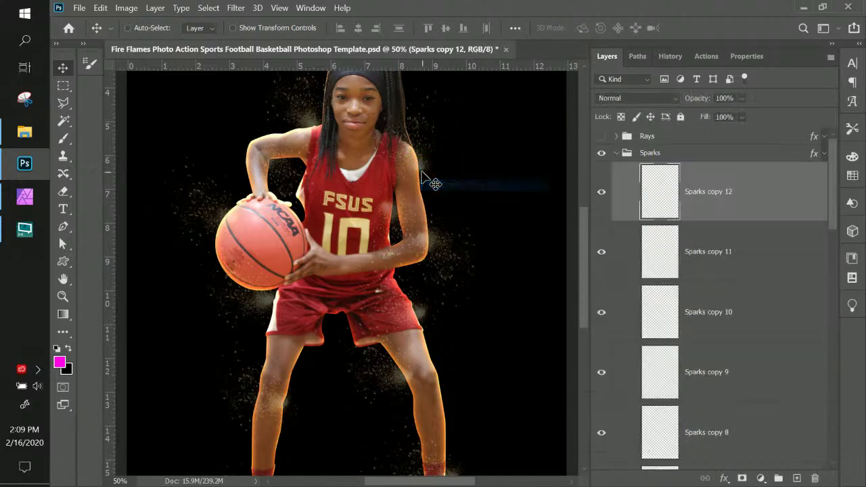
{"action": "mouse_move", "coordinate": [426, 167]}
{"action": "left_mouse_down"}
{"action": "mouse_move", "coordinate": [406, 168]}
{"action": "mouse_move", "coordinate": [422, 174]}
{"action": "left_mouse_up"}
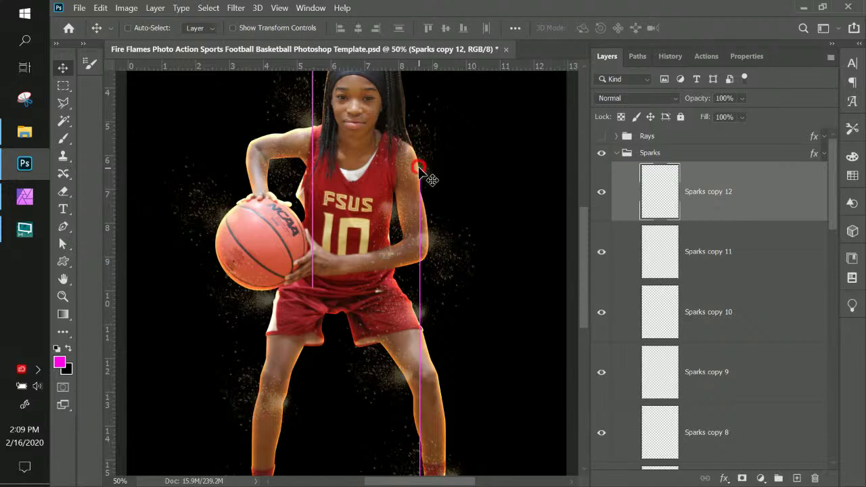
{"action": "left_click", "coordinate": [616, 153]}
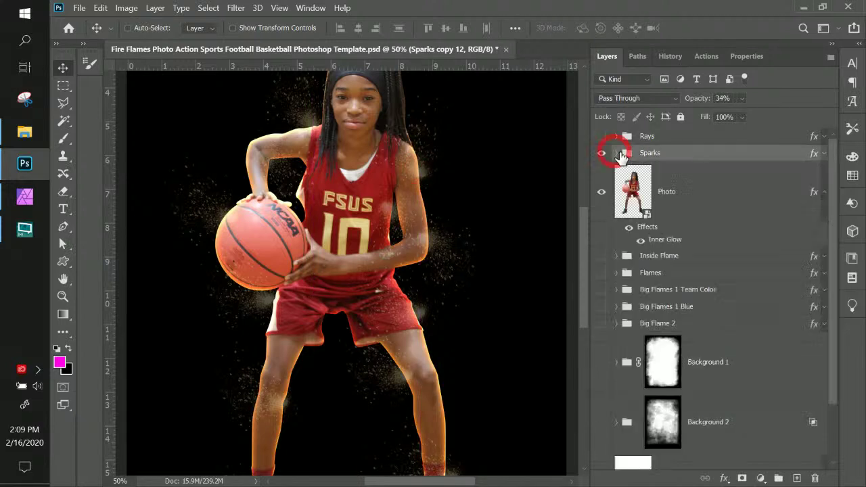
Step: Open the Sparks group's layer style and review its Blending Options, Color Overlay, Gradient Overlay and Outer Glow settings
{"action": "double_click", "coordinate": [816, 157]}
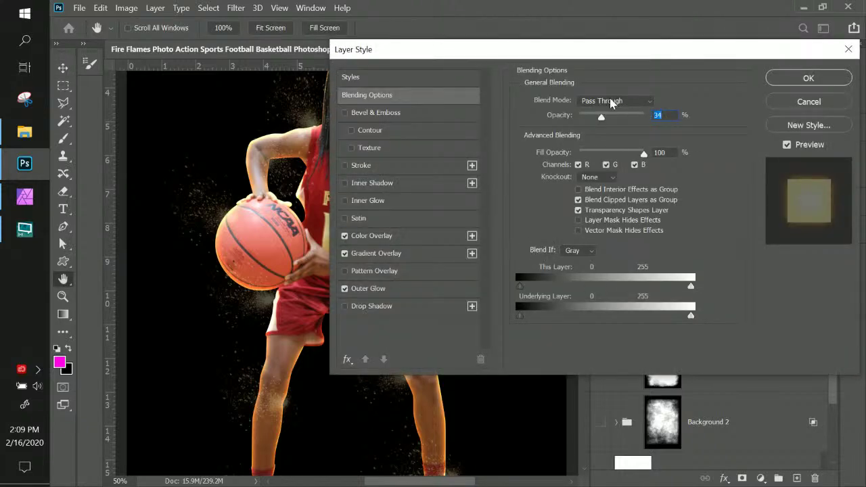
{"action": "left_click", "coordinate": [387, 238]}
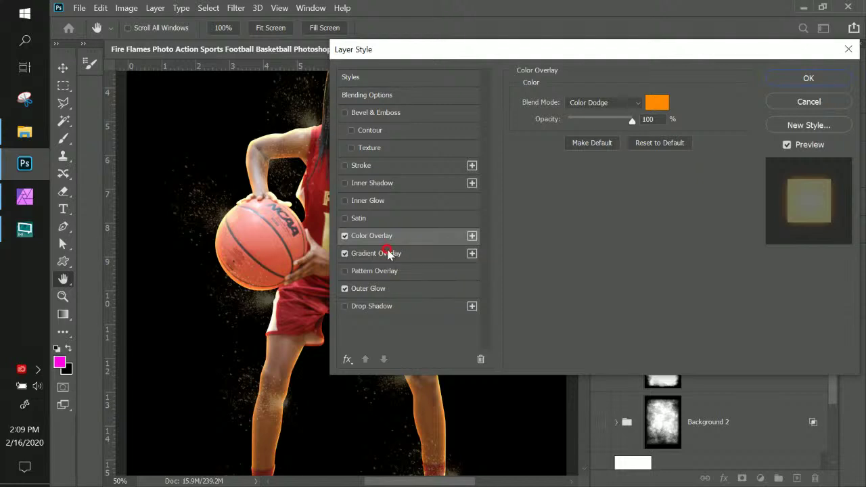
{"action": "left_click", "coordinate": [389, 255]}
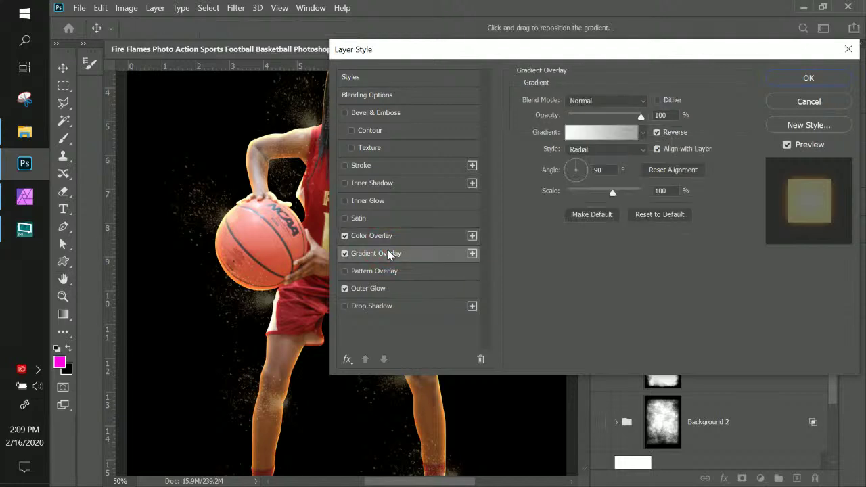
{"action": "left_click", "coordinate": [393, 289]}
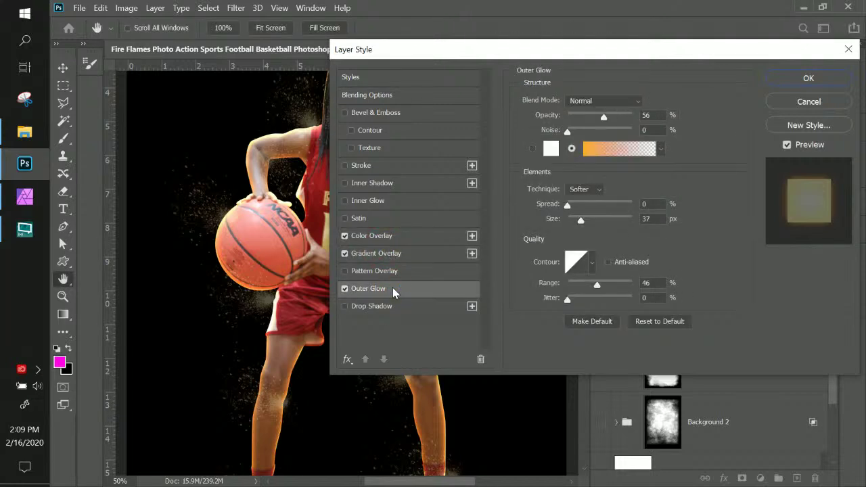
{"action": "left_click", "coordinate": [391, 236]}
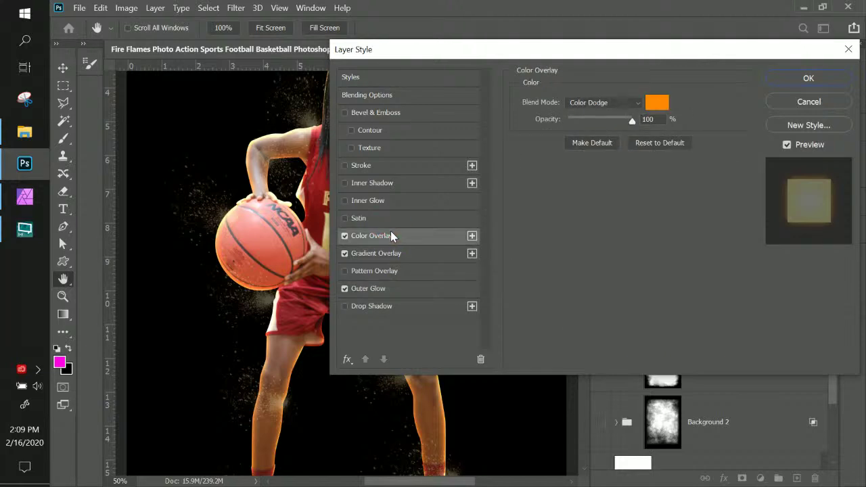
Step: Switch to Affinity Photo, open the Sparks group's layer effects and compare its Color Overlay with the one in Photoshop
{"action": "left_click", "coordinate": [24, 163]}
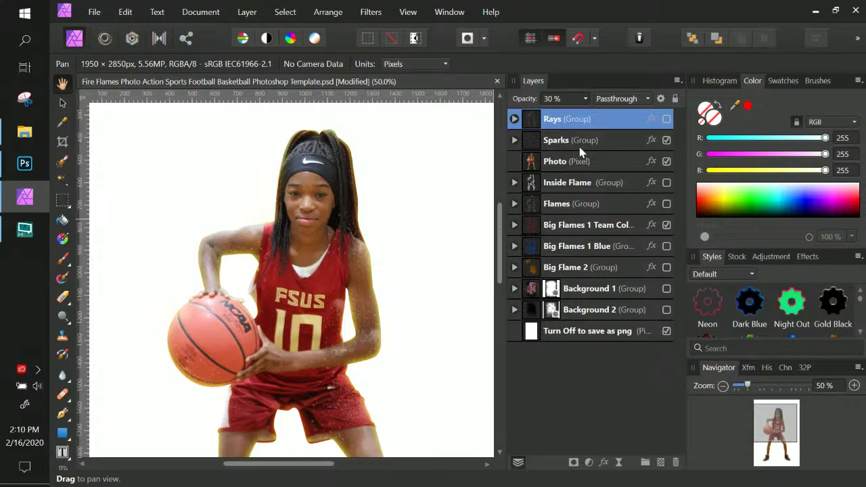
{"action": "left_click", "coordinate": [651, 140]}
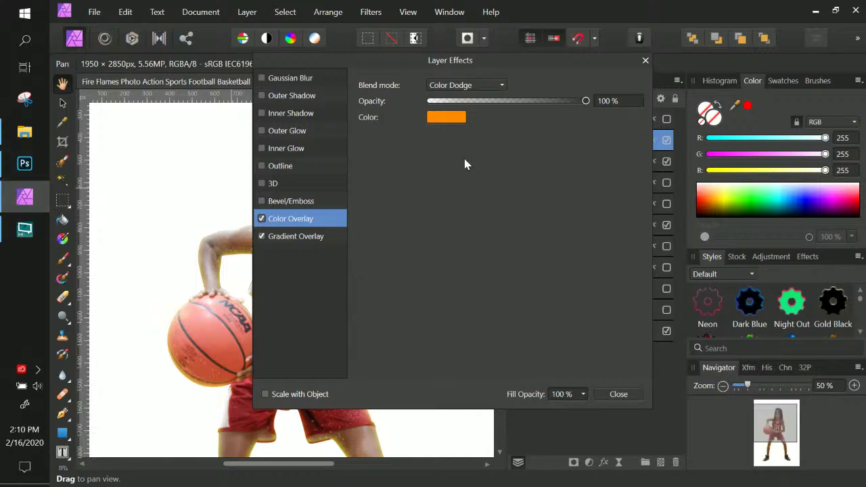
{"action": "left_click", "coordinate": [25, 163]}
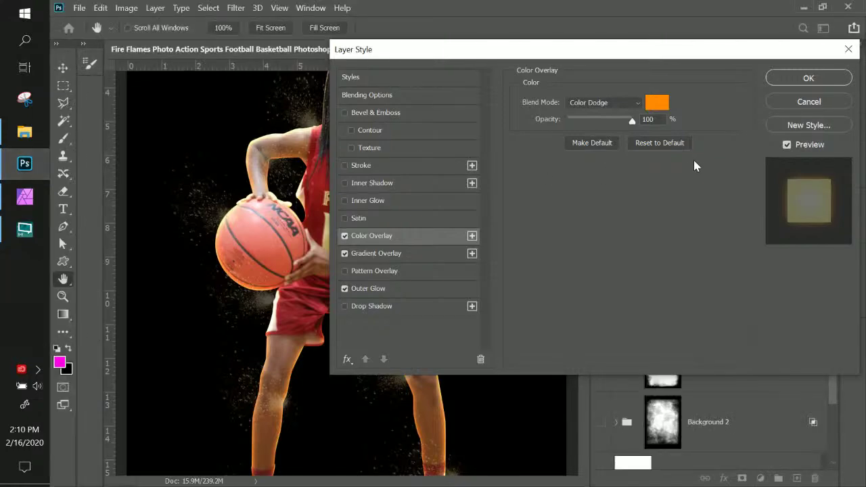
Step: Compare the Sparks group's Gradient Overlay settings in Photoshop and Affinity Photo, ending back in Photoshop
{"action": "left_click", "coordinate": [386, 254]}
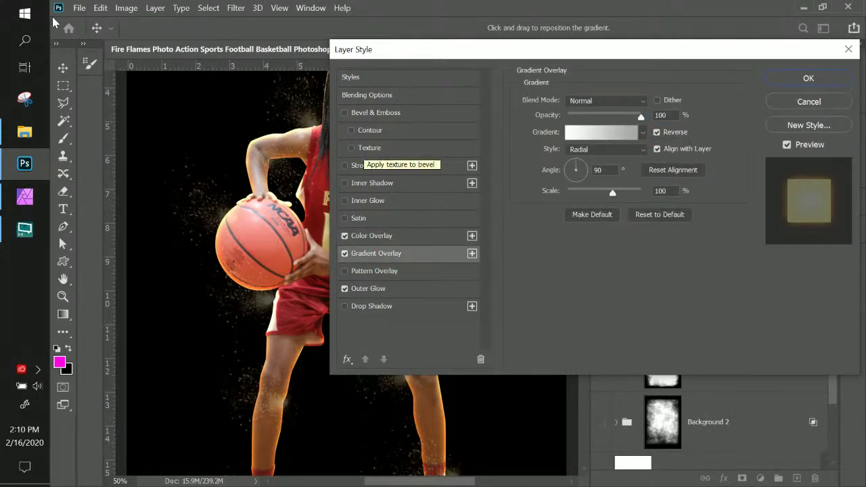
{"action": "left_click", "coordinate": [37, 171]}
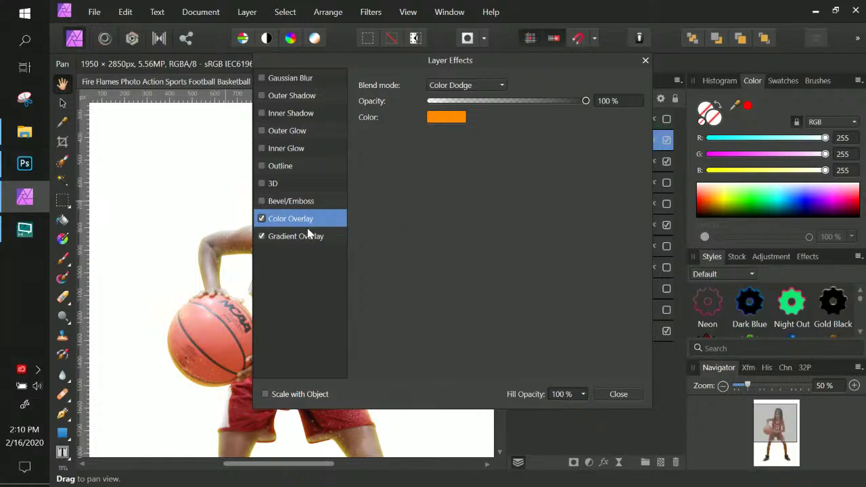
{"action": "left_click", "coordinate": [306, 238]}
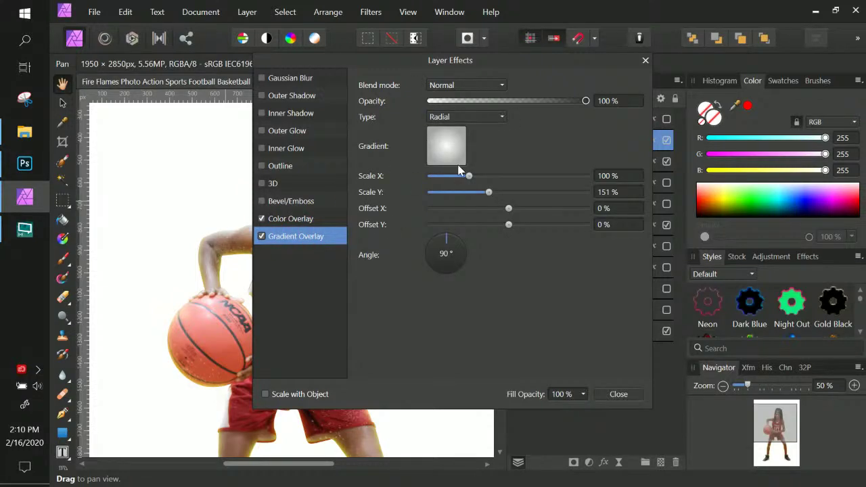
{"action": "left_click", "coordinate": [25, 164]}
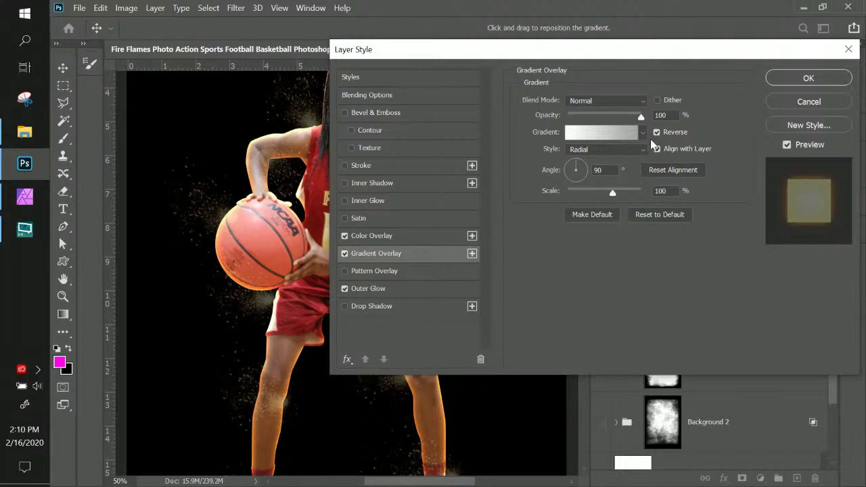
Step: Check the Sparks group's Outer Glow in Photoshop, then switch to Affinity Photo and enable Outer Glow on that group
{"action": "left_click", "coordinate": [435, 290]}
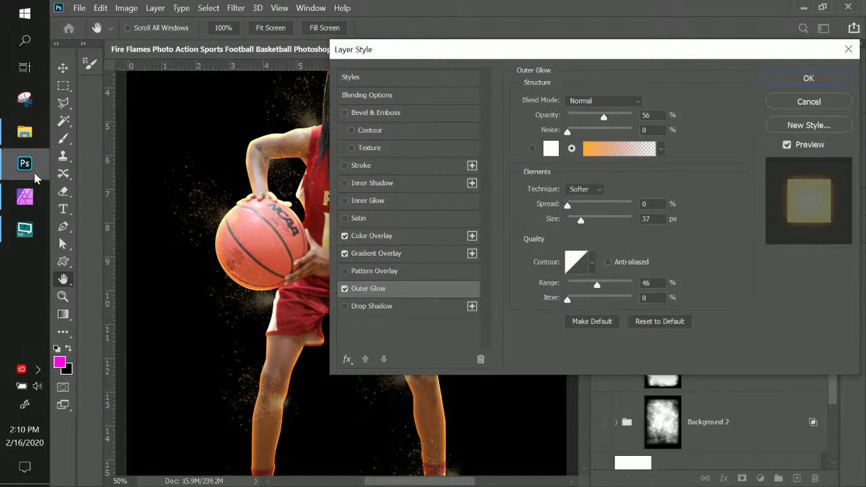
{"action": "mouse_move", "coordinate": [37, 178]}
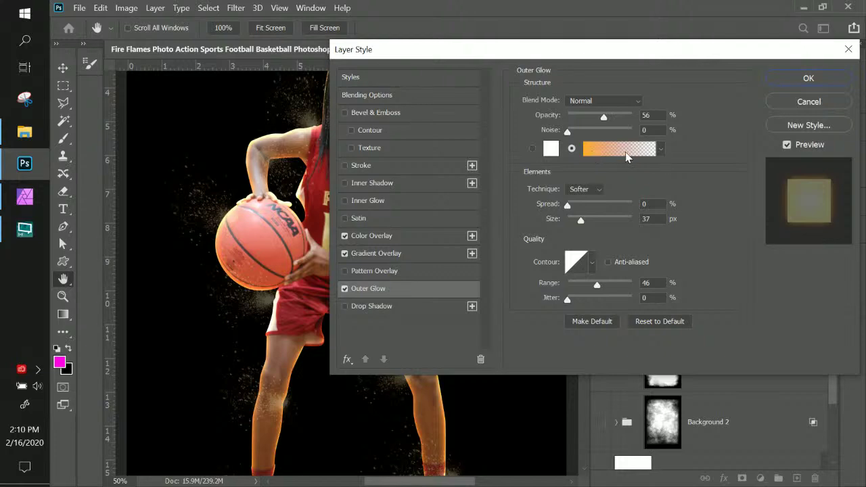
{"action": "left_click", "coordinate": [25, 196]}
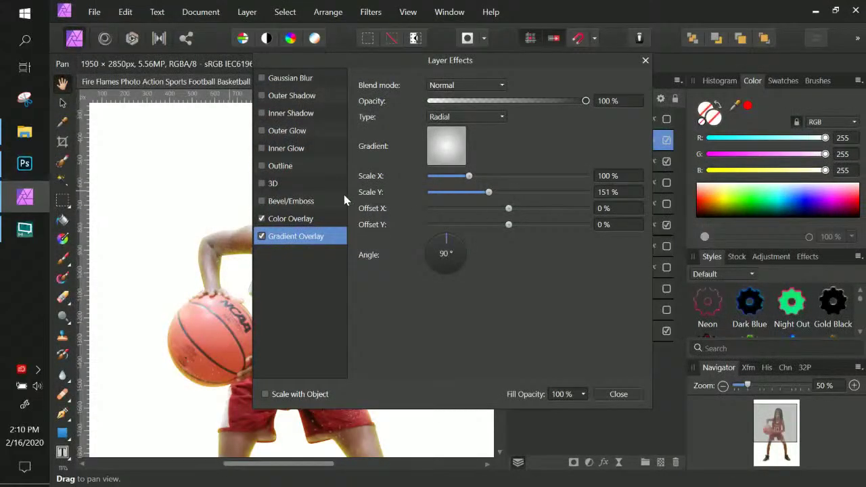
{"action": "left_click", "coordinate": [290, 131]}
{"action": "left_click", "coordinate": [261, 130]}
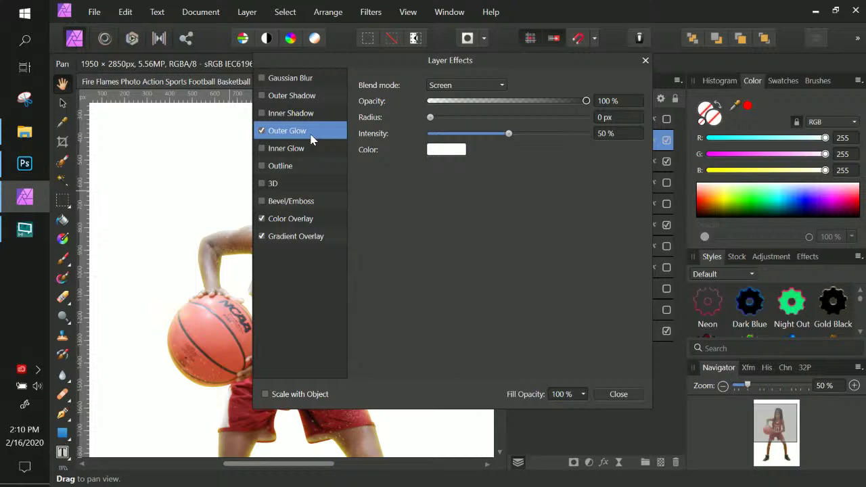
Step: Check the glow settings in Photoshop, then return to Affinity Photo and set the Outer Glow blend mode to Normal
{"action": "left_click", "coordinate": [37, 165]}
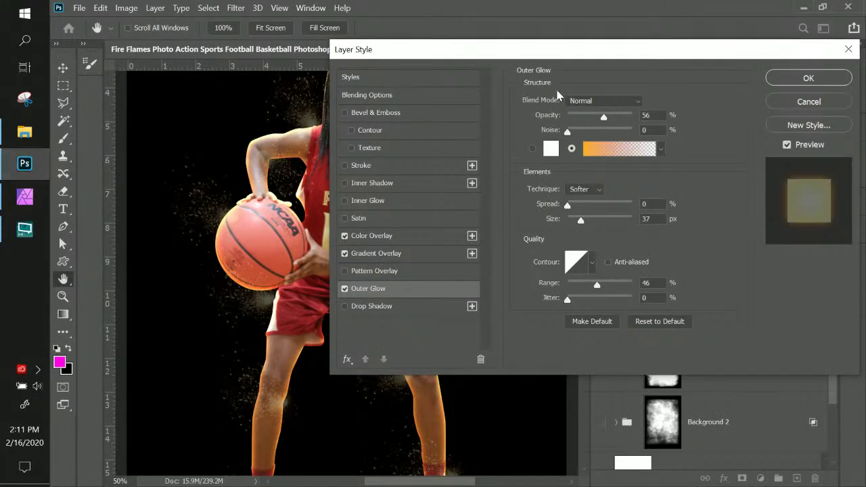
{"action": "left_click", "coordinate": [24, 196]}
{"action": "left_click", "coordinate": [448, 86]}
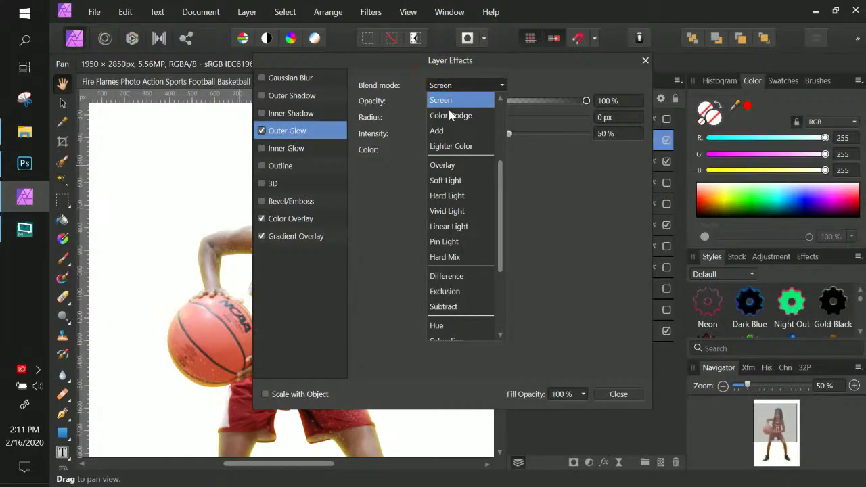
{"action": "left_click_drag", "start_coordinate": [502, 185], "coordinate": [496, 113]}
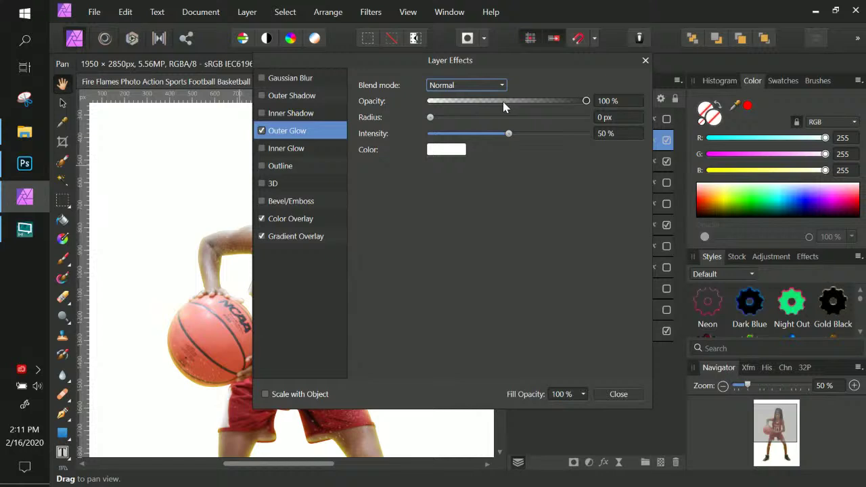
Step: Set the Outer Glow opacity of the Sparks group to 56%
{"action": "left_click", "coordinate": [599, 100]}
{"action": "left_click", "coordinate": [600, 100]}
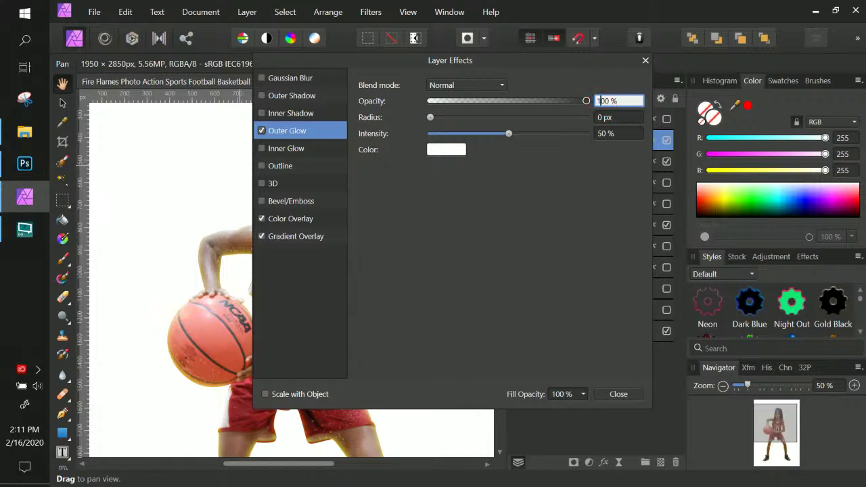
{"action": "left_click", "coordinate": [585, 100]}
{"action": "type", "text": "56"}
Step: Open the Outer Glow color for editing and switch its color picker to Hue mode
{"action": "left_click", "coordinate": [446, 152]}
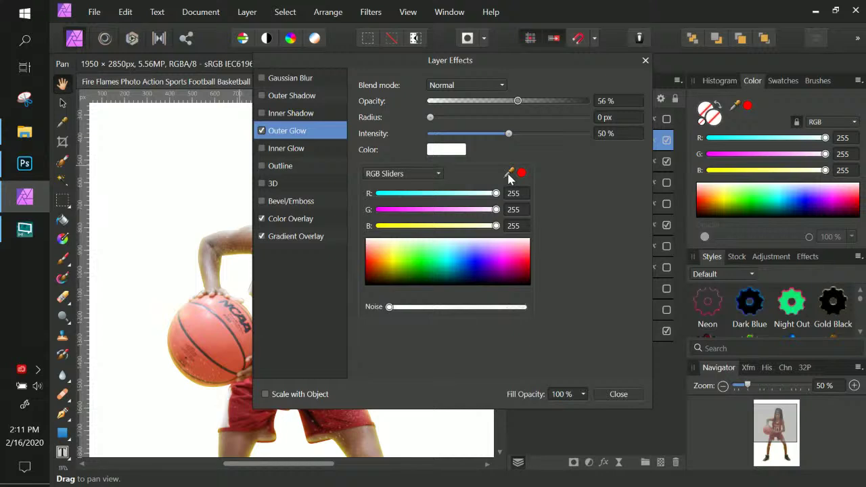
{"action": "left_click", "coordinate": [429, 174]}
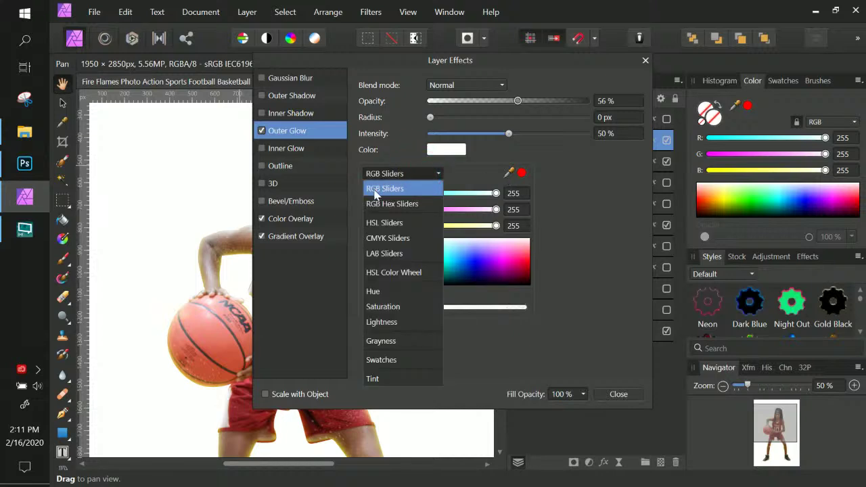
{"action": "left_click", "coordinate": [388, 292]}
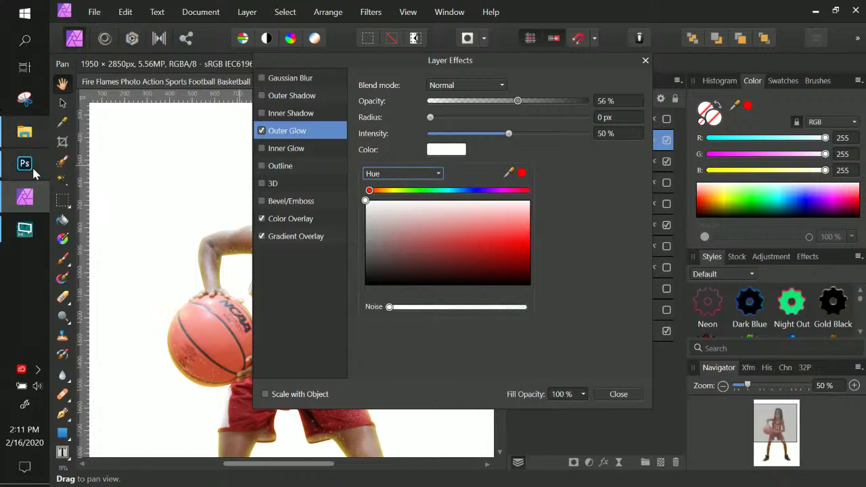
Step: Switch to Photoshop and copy the hex code ffae21 from the first color stop of the Outer Glow gradient
{"action": "mouse_move", "coordinate": [32, 165]}
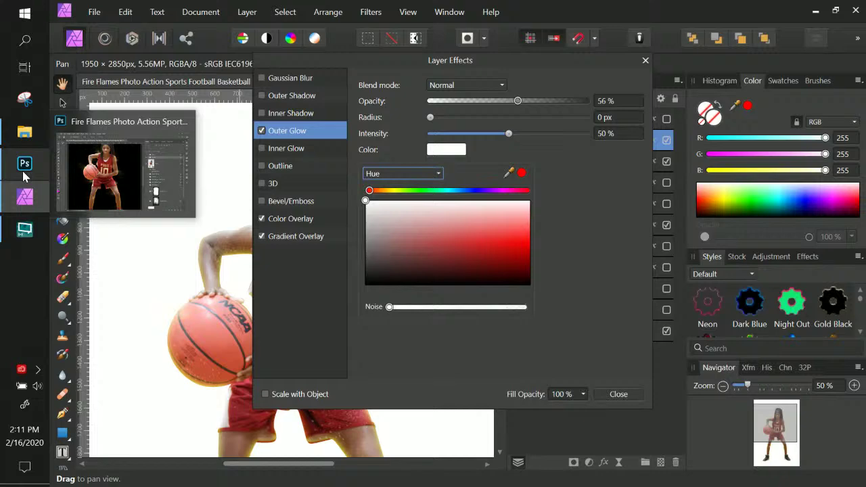
{"action": "left_click", "coordinate": [24, 176]}
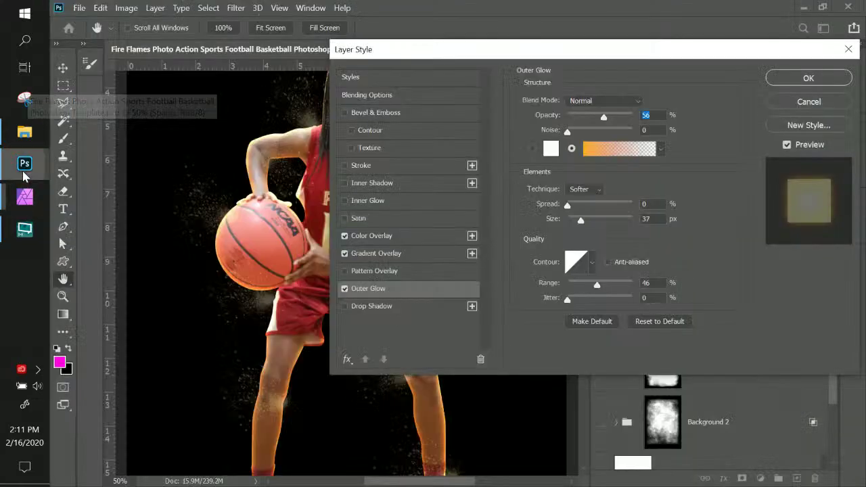
{"action": "left_click", "coordinate": [611, 150]}
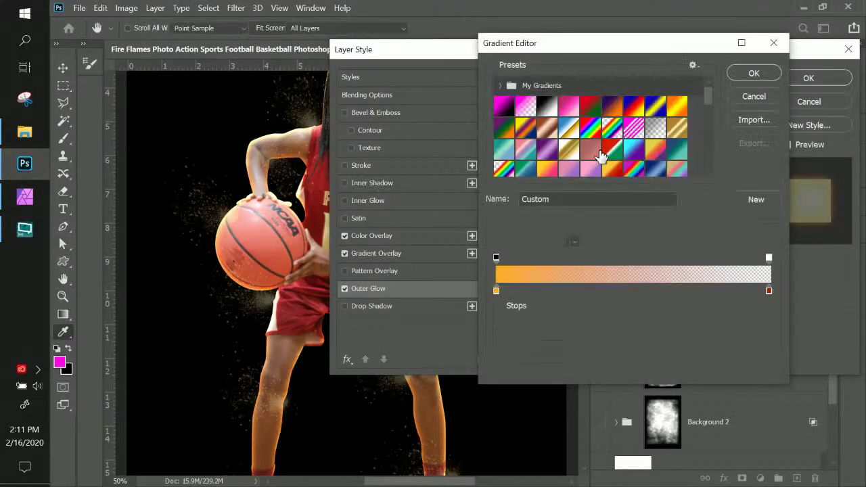
{"action": "left_click", "coordinate": [495, 291]}
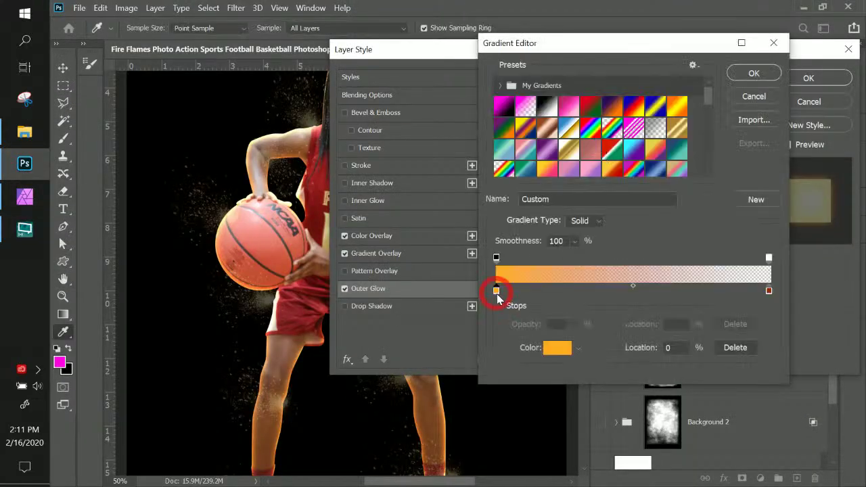
{"action": "left_click", "coordinate": [557, 347]}
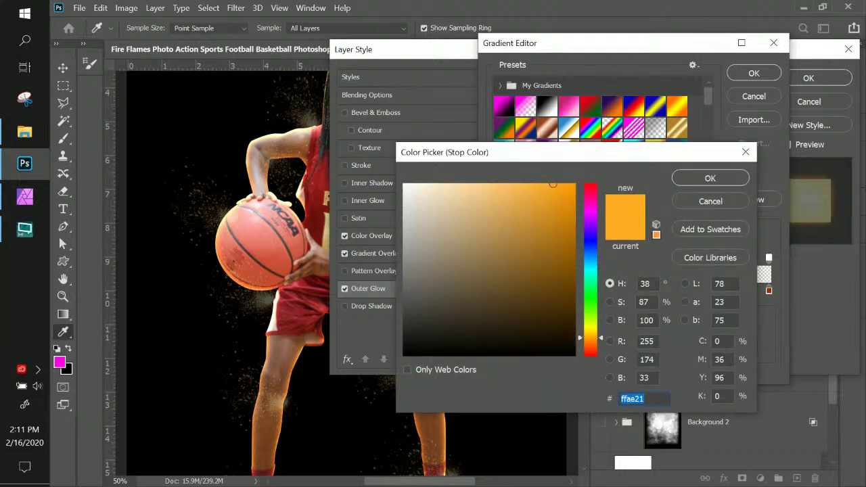
{"action": "right_click", "coordinate": [636, 400]}
{"action": "left_click", "coordinate": [531, 272]}
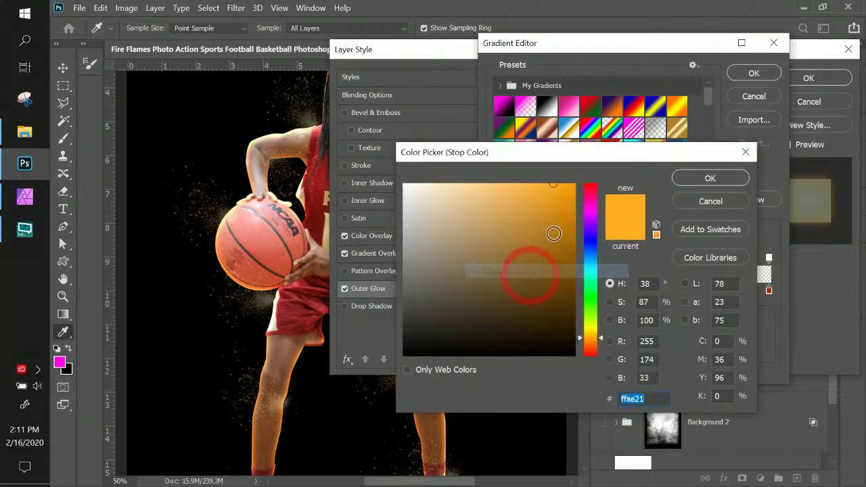
Step: Switch back to Affinity Photo and set the Sparks group's Outer Glow color to hex FFAE21 with the RGB Hex Sliders
{"action": "left_click", "coordinate": [25, 196]}
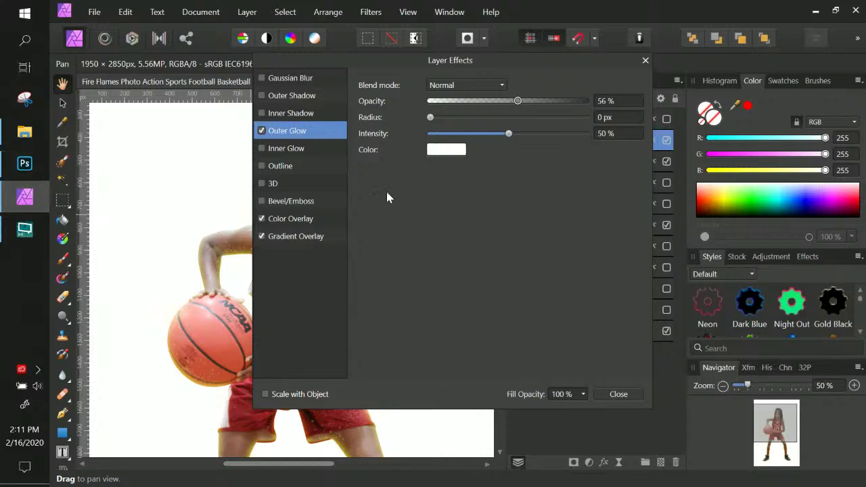
{"action": "left_click", "coordinate": [448, 148]}
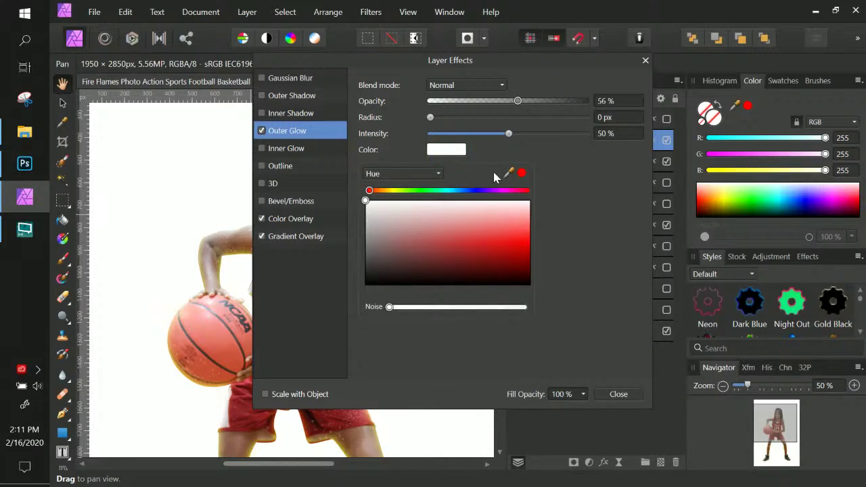
{"action": "left_click", "coordinate": [433, 174]}
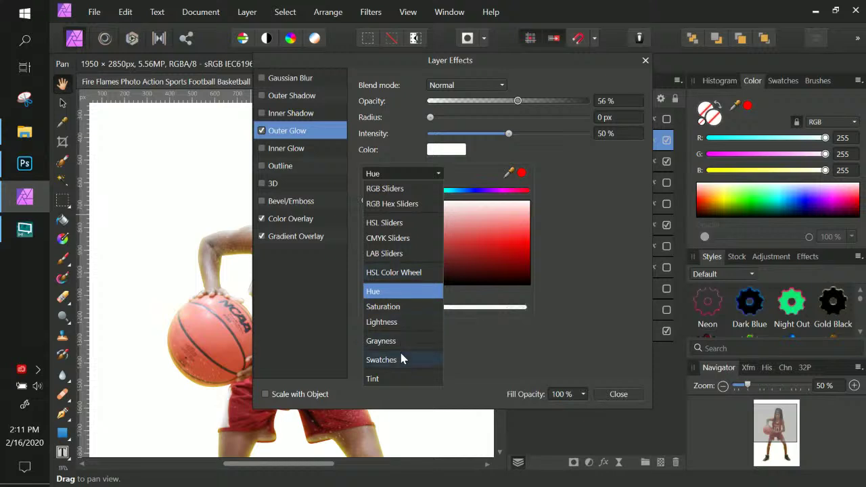
{"action": "left_click", "coordinate": [399, 209]}
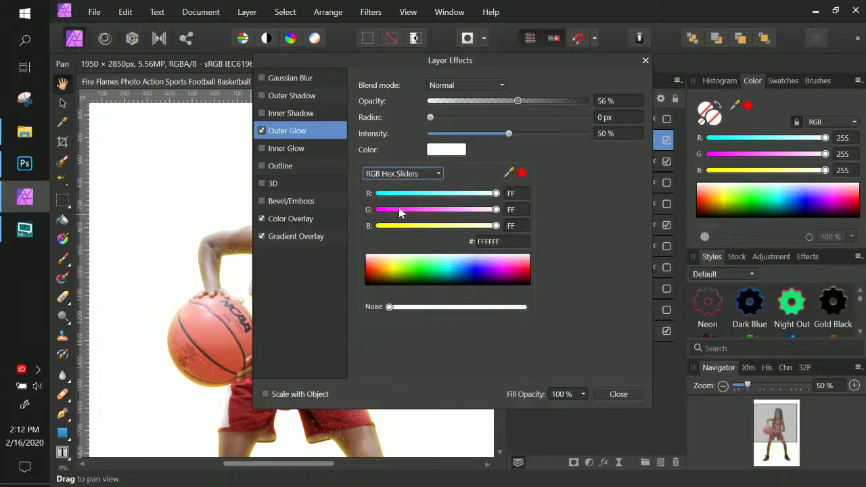
{"action": "left_click", "coordinate": [487, 242]}
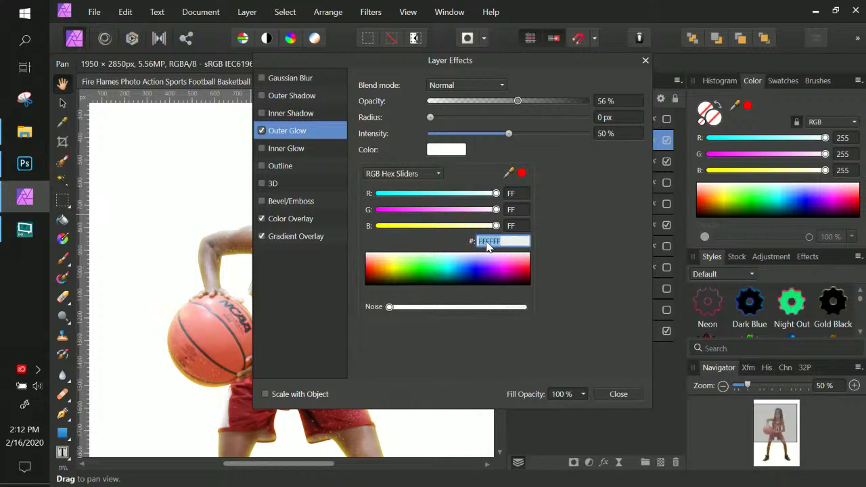
{"action": "key", "text": "ctrl+v"}
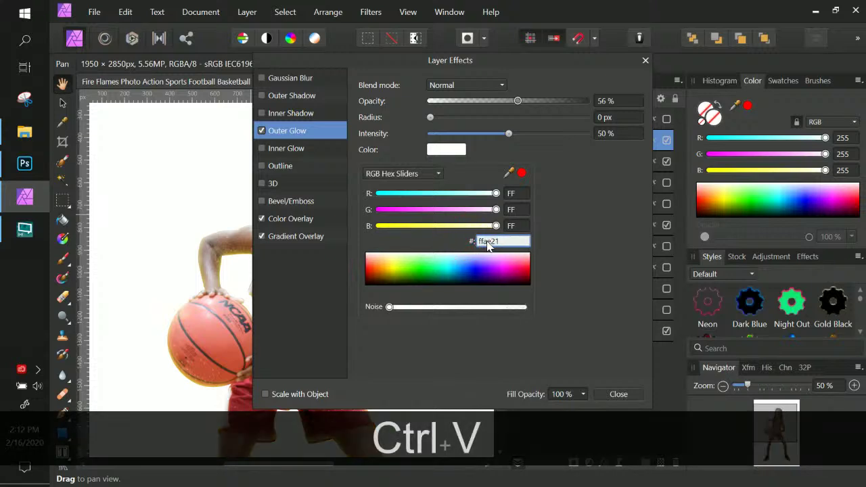
{"action": "key", "text": "Return"}
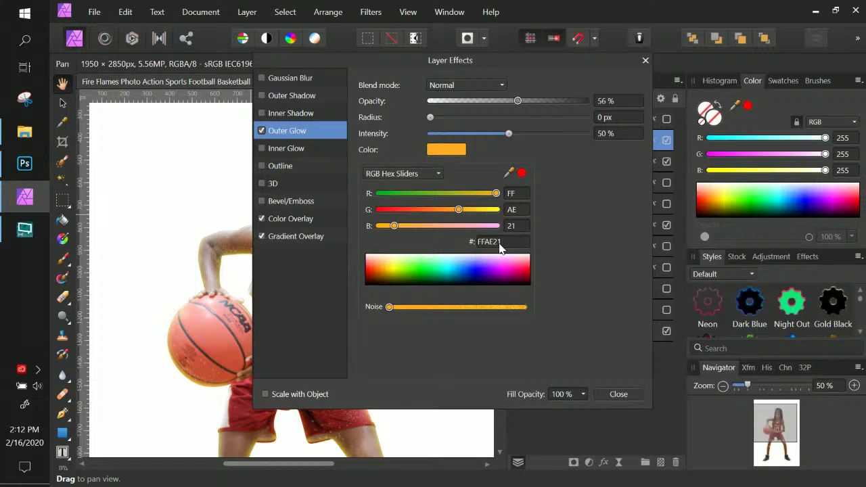
{"action": "left_click", "coordinate": [568, 220]}
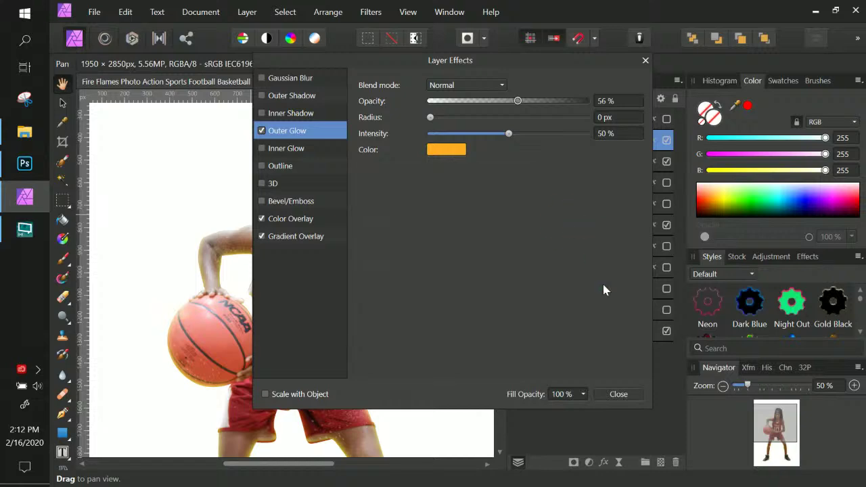
Step: Close the layer effects and compare the artwork with the Sparks group hidden and shown
{"action": "left_click_drag", "start_coordinate": [478, 62], "coordinate": [559, 90]}
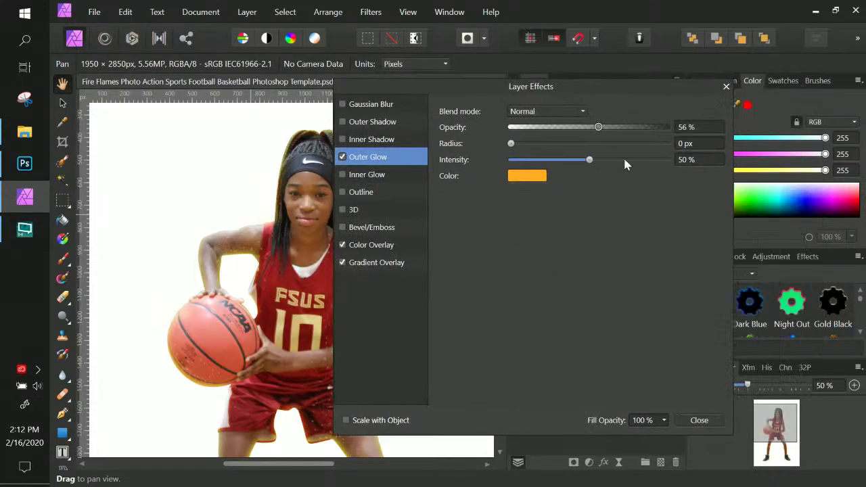
{"action": "left_click", "coordinate": [685, 420]}
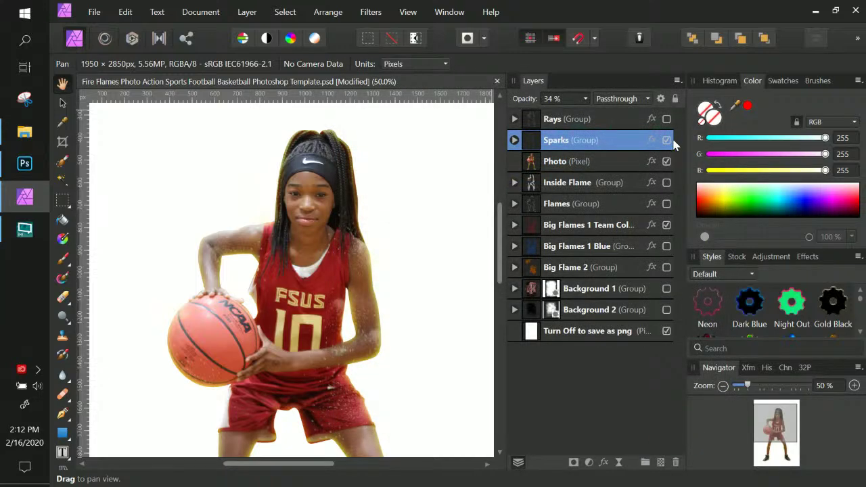
{"action": "left_click", "coordinate": [666, 140]}
{"action": "left_click", "coordinate": [666, 140]}
Step: Try to give the "Turn Off to save as png" layer a black Color Overlay
{"action": "left_click", "coordinate": [575, 331]}
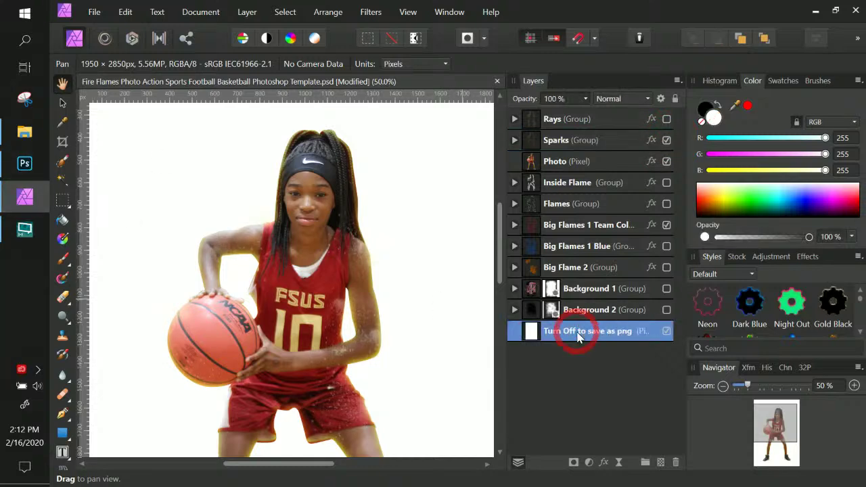
{"action": "left_click", "coordinate": [603, 462]}
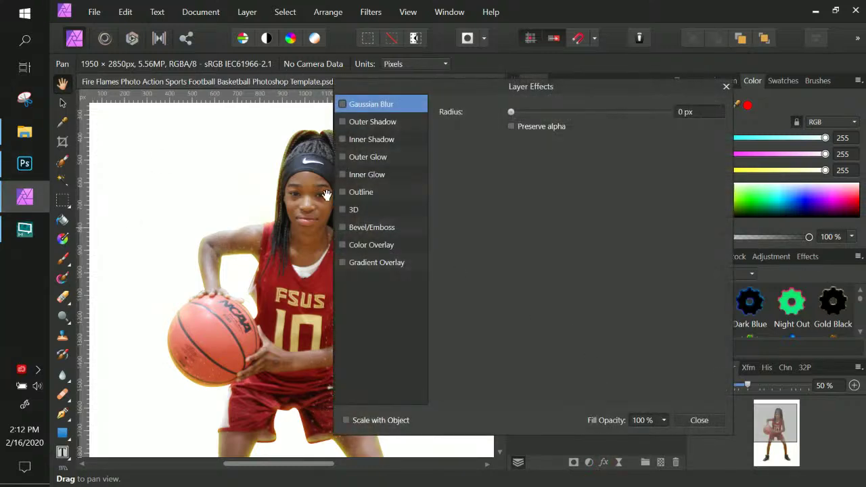
{"action": "left_click", "coordinate": [370, 249]}
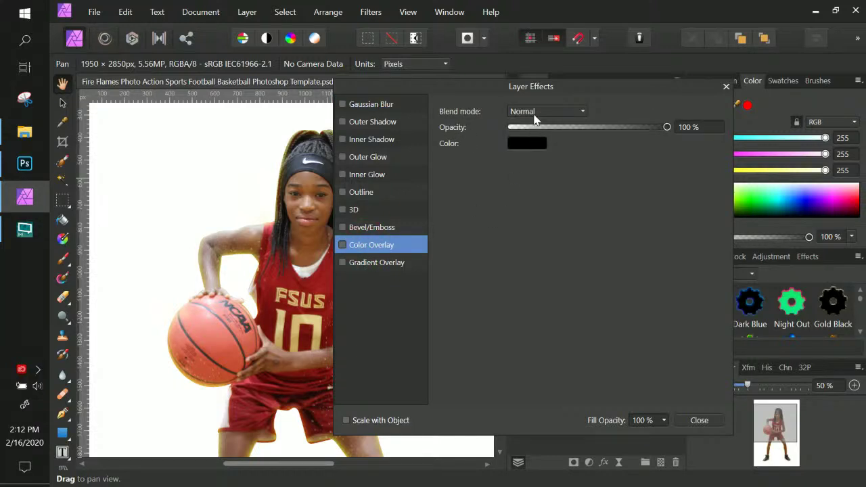
{"action": "left_click", "coordinate": [526, 144]}
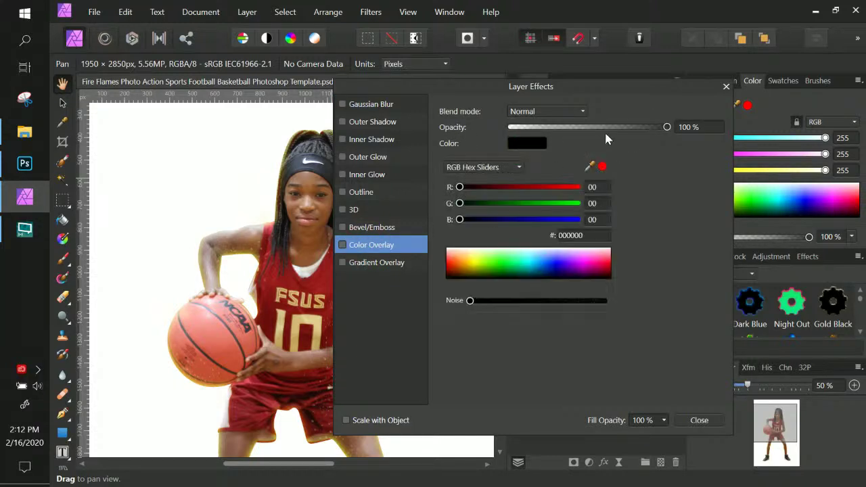
{"action": "left_click", "coordinate": [604, 140]}
{"action": "left_click", "coordinate": [699, 420]}
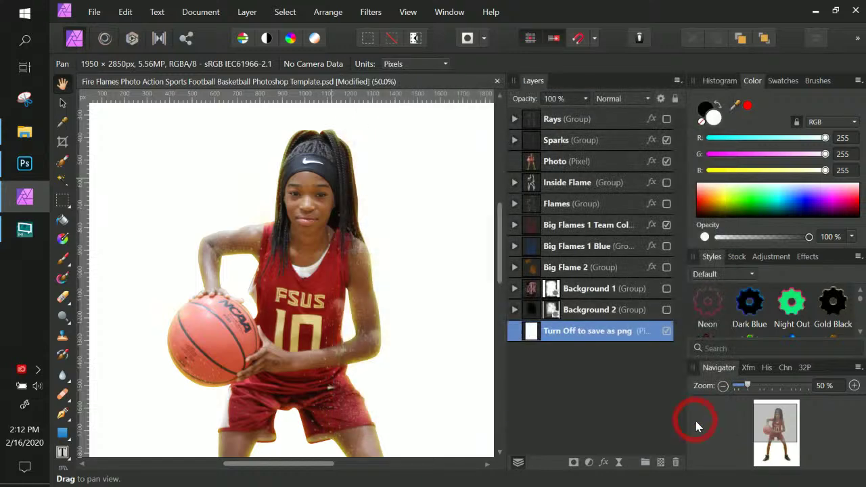
Step: Enable a black Color Overlay on the "Turn Off to save as png" layer and hide the Big Flames 1 Team Color group
{"action": "double_click", "coordinate": [617, 332]}
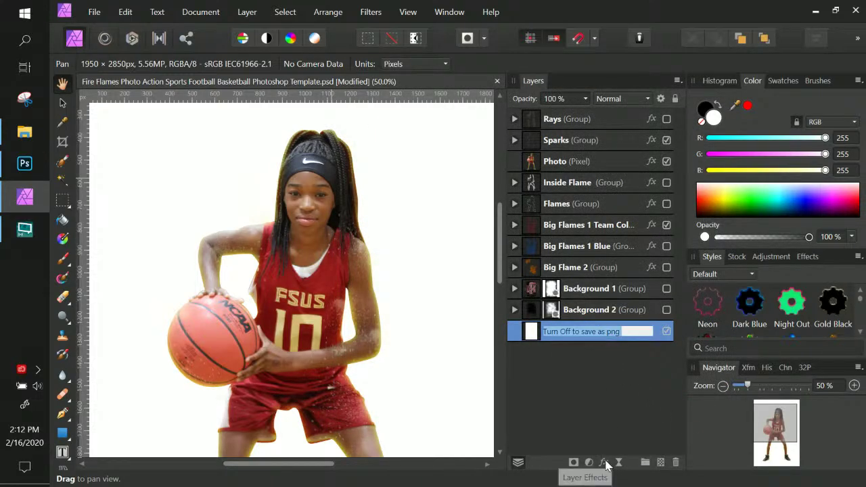
{"action": "left_click", "coordinate": [522, 331]}
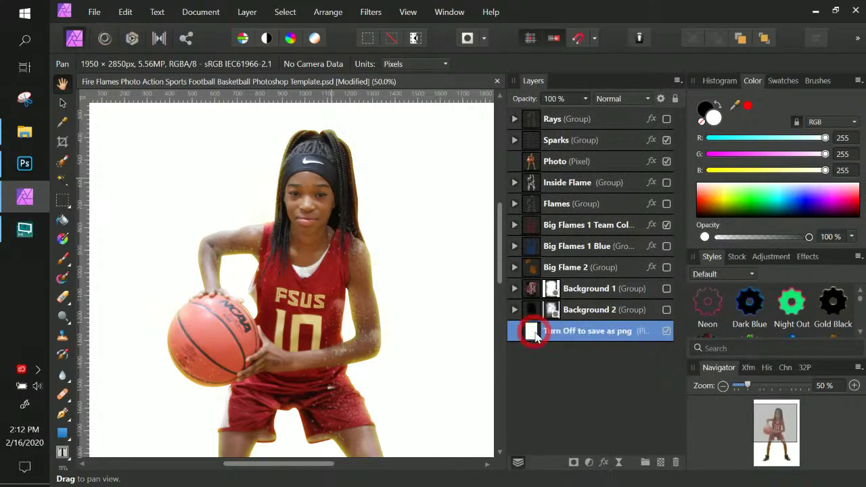
{"action": "left_click", "coordinate": [603, 462]}
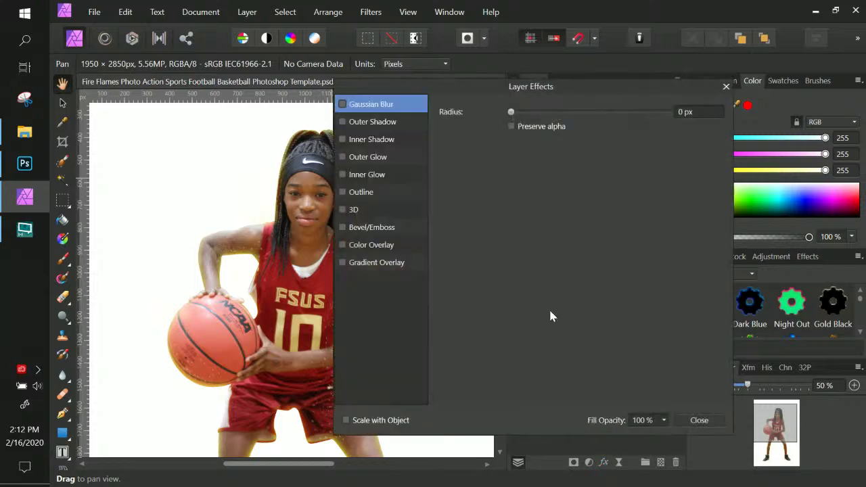
{"action": "left_click", "coordinate": [343, 244]}
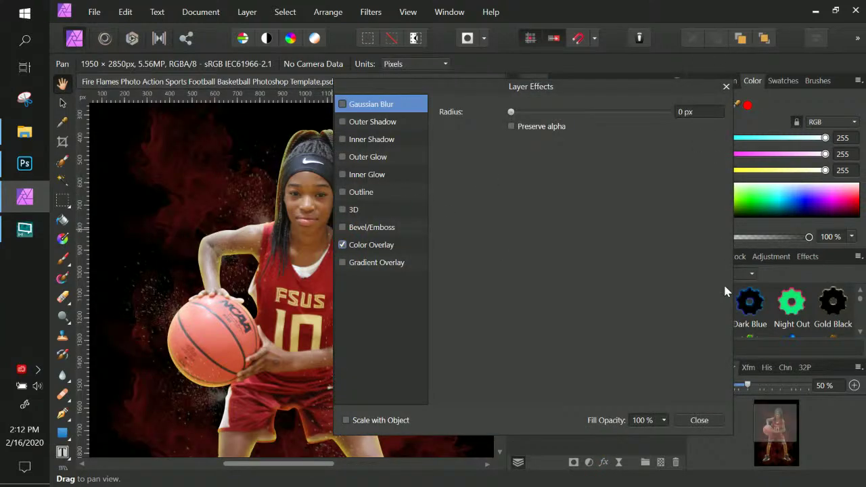
{"action": "left_click", "coordinate": [376, 246]}
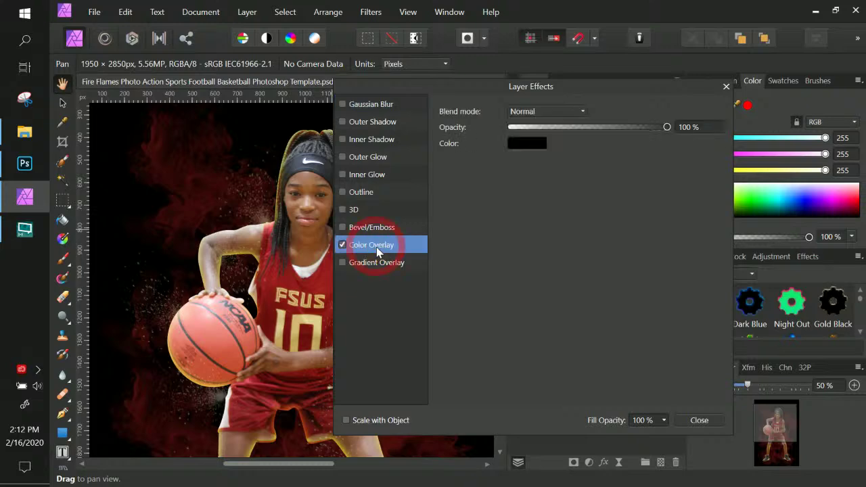
{"action": "left_click", "coordinate": [696, 420]}
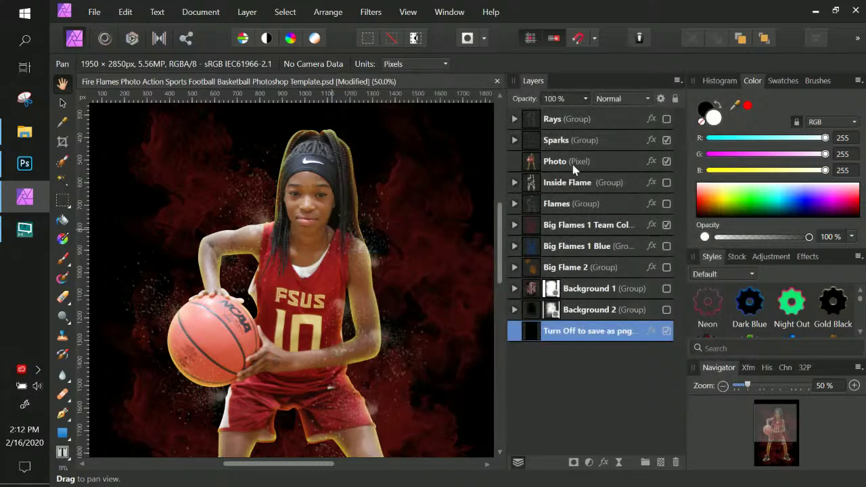
{"action": "left_click", "coordinate": [666, 226]}
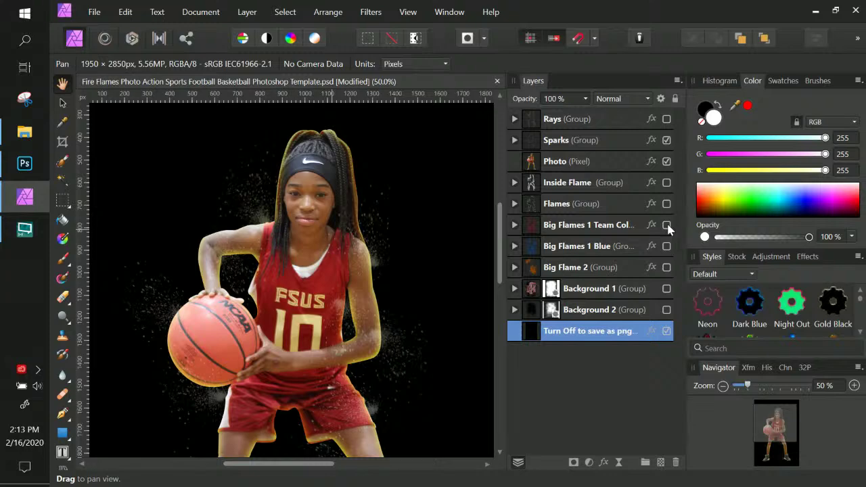
Step: Switch to Photoshop, cancel its open color and layer style dialogs, and return to Affinity Photo to compare the Sparks
{"action": "left_click", "coordinate": [34, 164]}
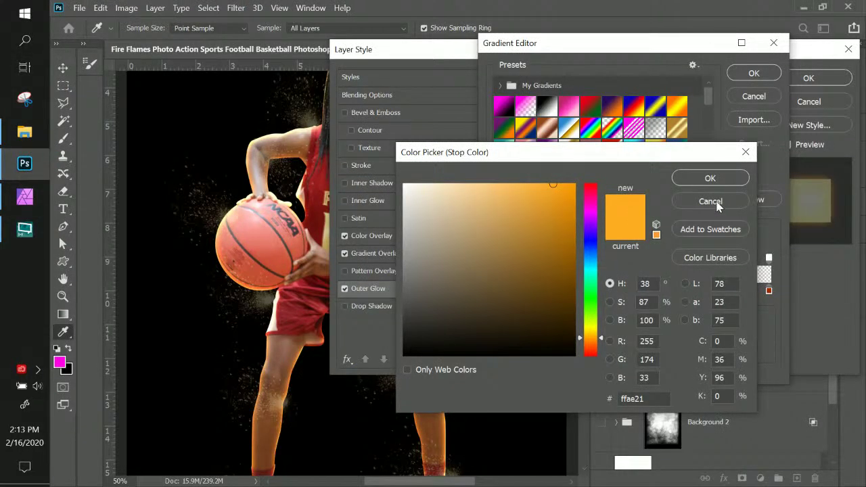
{"action": "left_click", "coordinate": [710, 202]}
{"action": "left_click", "coordinate": [752, 96]}
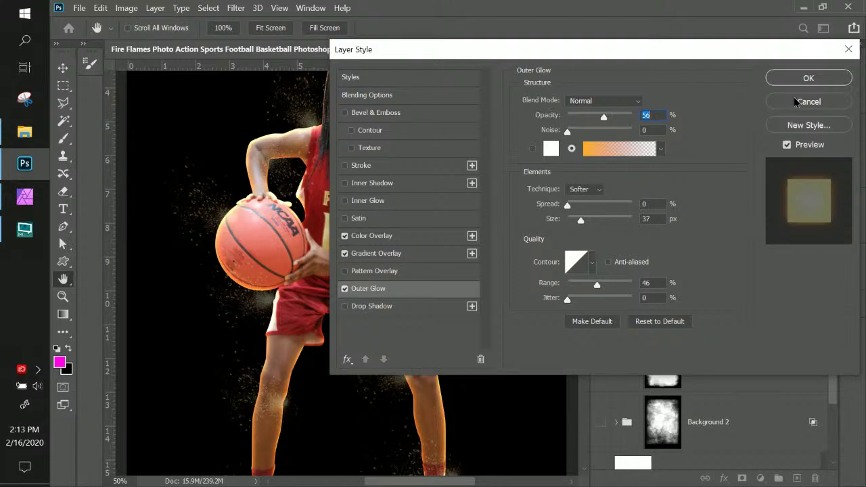
{"action": "left_click", "coordinate": [795, 101]}
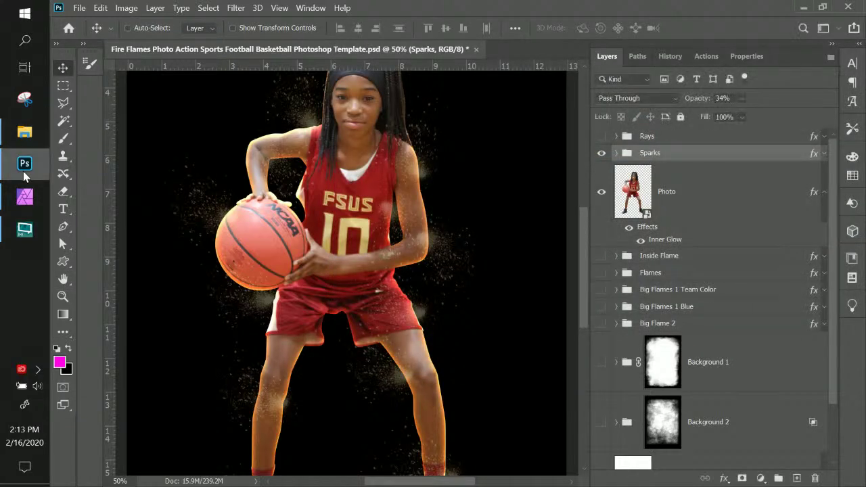
{"action": "left_click", "coordinate": [25, 196]}
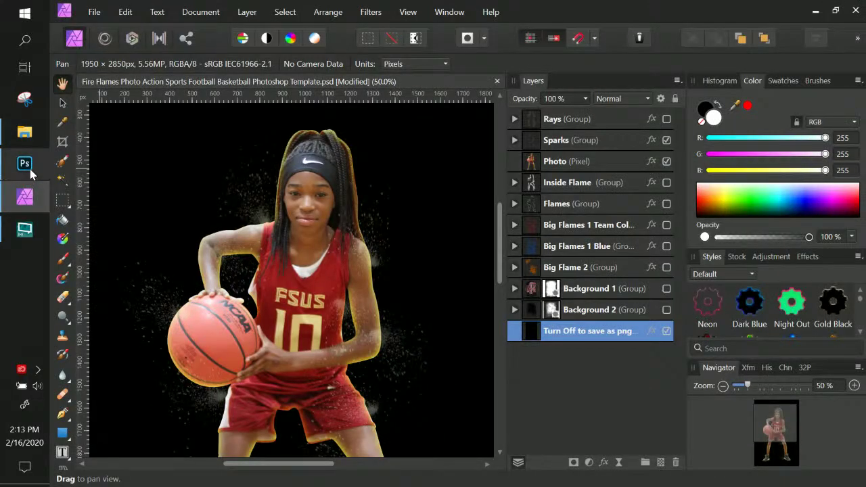
Step: Check the Photoshop version, then reduce the radius and intensity of the Photo layer's Inner Glow in Affinity Photo and close its effects
{"action": "left_click", "coordinate": [27, 162]}
{"action": "left_click", "coordinate": [28, 196]}
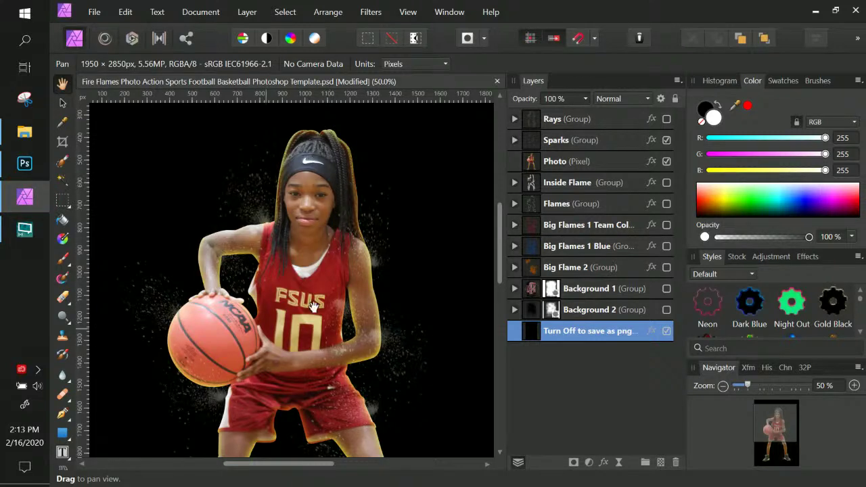
{"action": "left_click", "coordinate": [600, 161]}
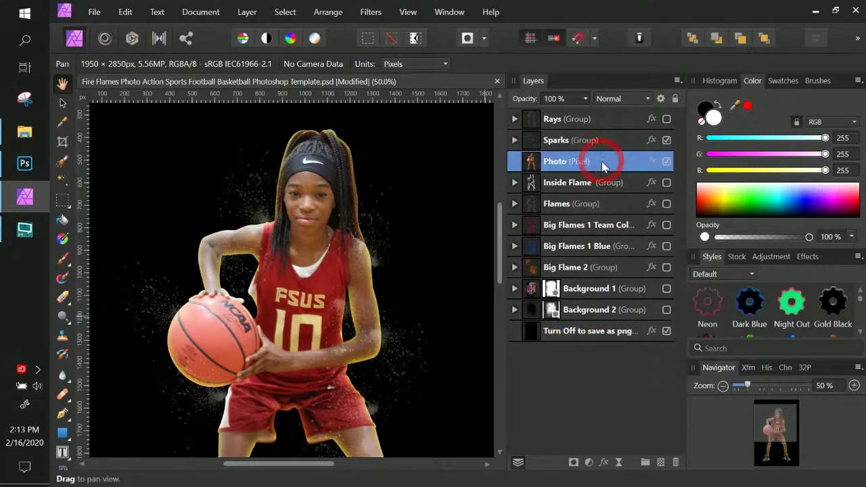
{"action": "left_click", "coordinate": [651, 161]}
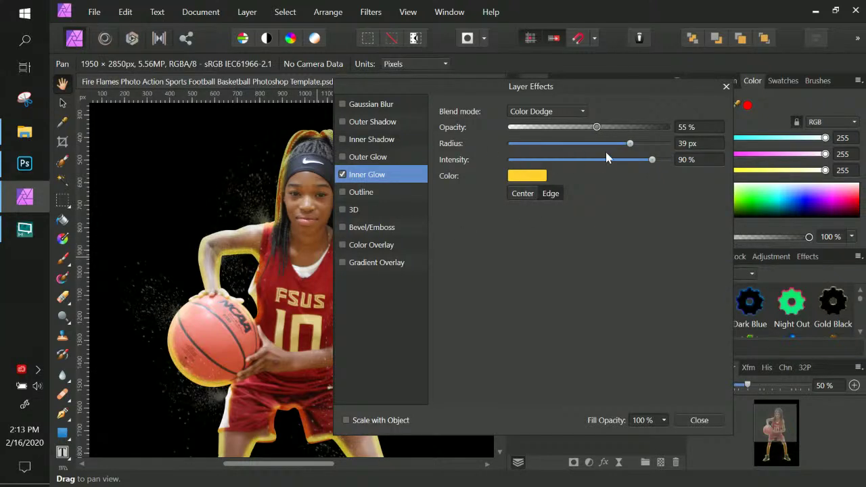
{"action": "left_click_drag", "start_coordinate": [608, 144], "coordinate": [552, 163]}
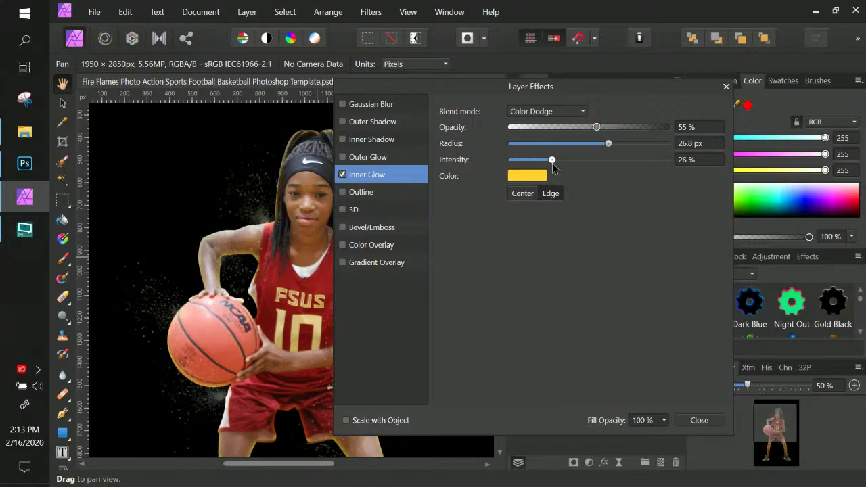
{"action": "left_click_drag", "start_coordinate": [590, 143], "coordinate": [604, 143]}
{"action": "left_click_drag", "start_coordinate": [552, 160], "coordinate": [630, 143]}
{"action": "left_click", "coordinate": [530, 162]}
{"action": "left_click", "coordinate": [615, 144]}
{"action": "left_click", "coordinate": [709, 423]}
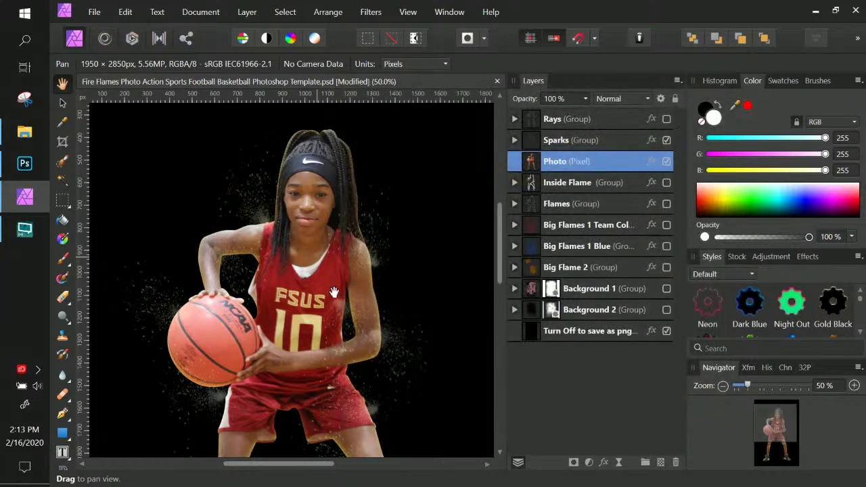
Step: Inspect the athlete's edge glow down to the shoes, switch to Photoshop to compare, and collapse the Photo layer's effects list
{"action": "scroll", "coordinate": [317, 268], "scroll_direction": "down", "scroll_amount": 2}
{"action": "scroll", "coordinate": [316, 268], "scroll_direction": "down", "scroll_amount": 3}
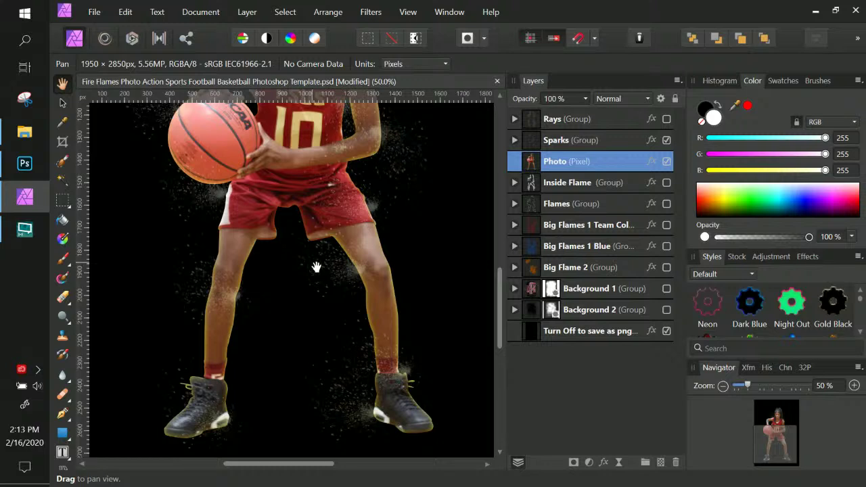
{"action": "scroll", "coordinate": [316, 268], "scroll_direction": "up", "scroll_amount": 2}
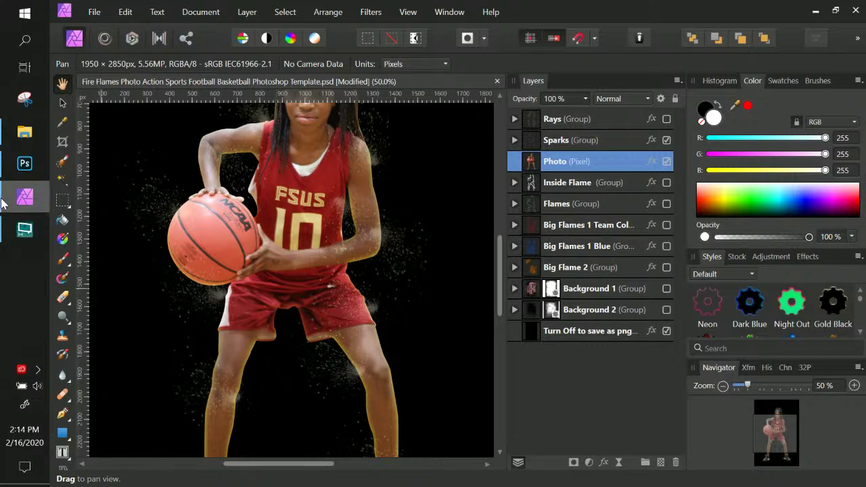
{"action": "left_click", "coordinate": [24, 163]}
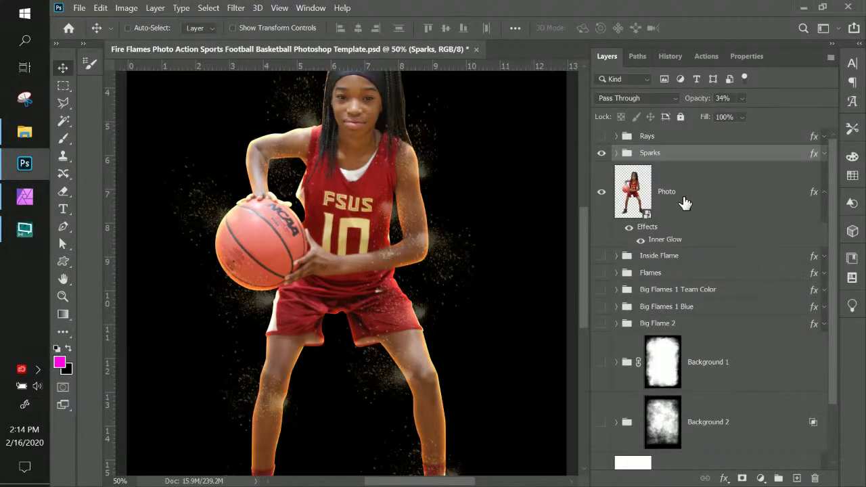
{"action": "left_click", "coordinate": [685, 203]}
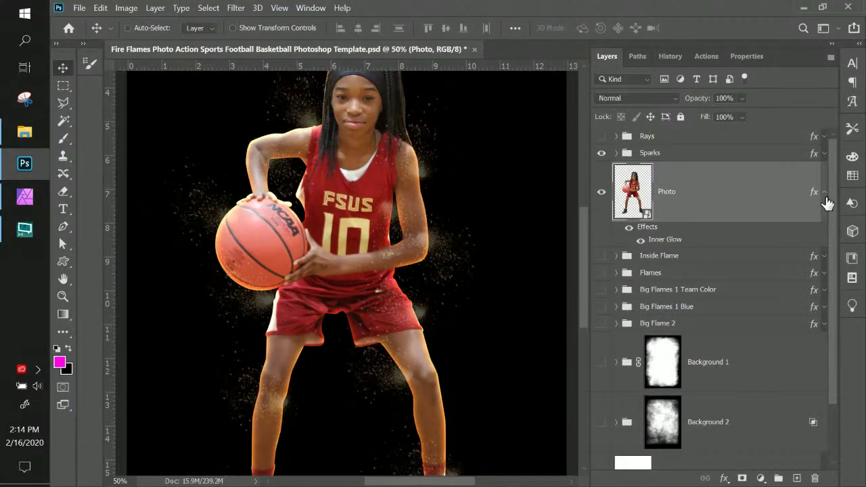
{"action": "left_click", "coordinate": [824, 193]}
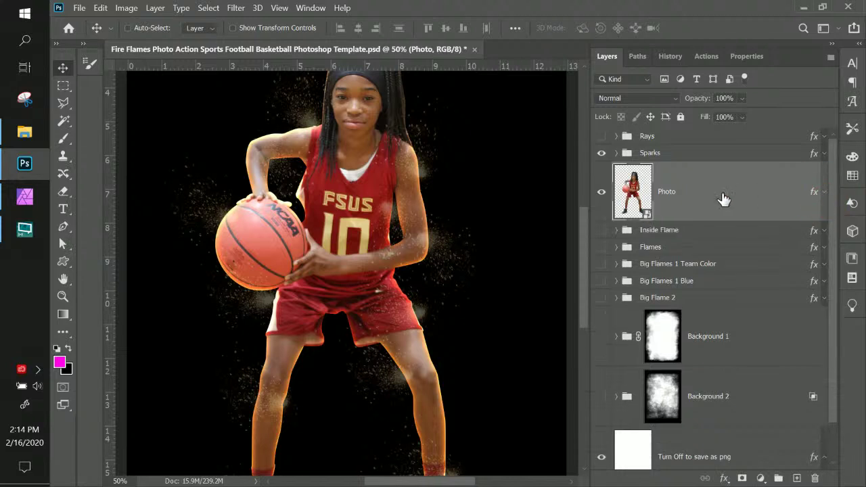
Step: Hide the Sparks group, show the Inside Flame group, and expand it to select its Inside Flame copy 11 layer
{"action": "left_click", "coordinate": [600, 153]}
{"action": "left_click", "coordinate": [600, 230]}
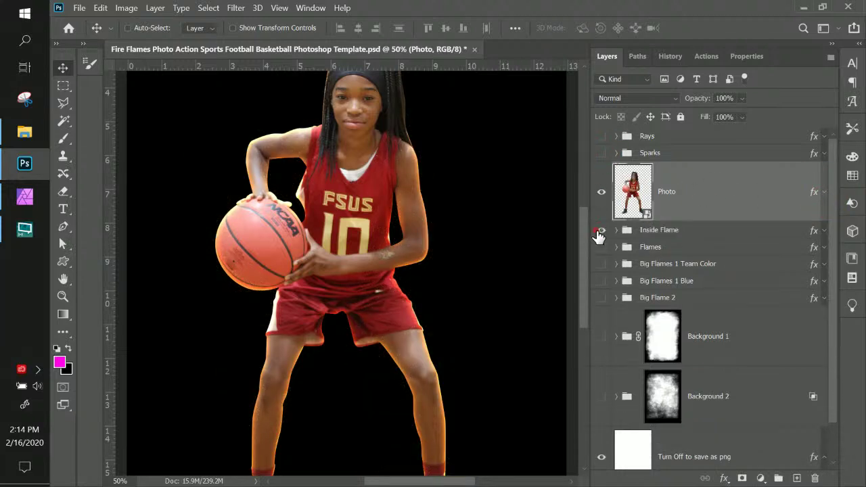
{"action": "left_click", "coordinate": [675, 236]}
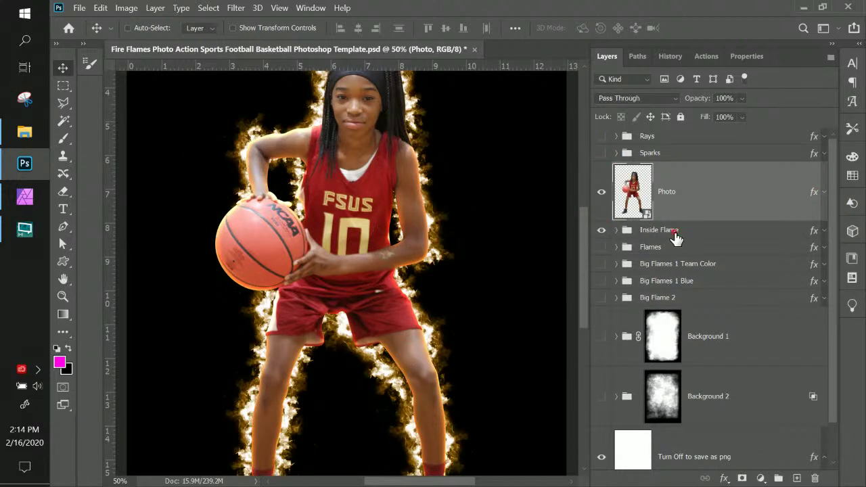
{"action": "left_click", "coordinate": [615, 230]}
{"action": "left_click", "coordinate": [665, 286]}
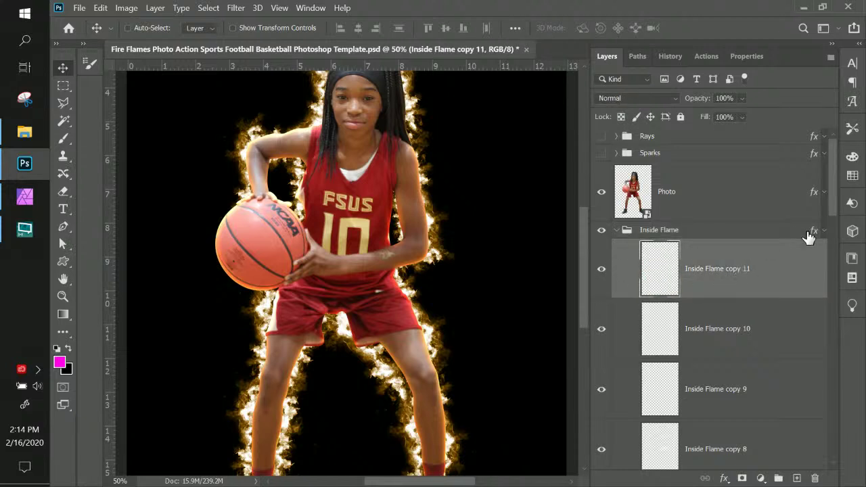
Step: List the Inside Flame group's layer effects and turn them off to view the plain flames
{"action": "left_click", "coordinate": [814, 234]}
{"action": "right_click", "coordinate": [813, 234]}
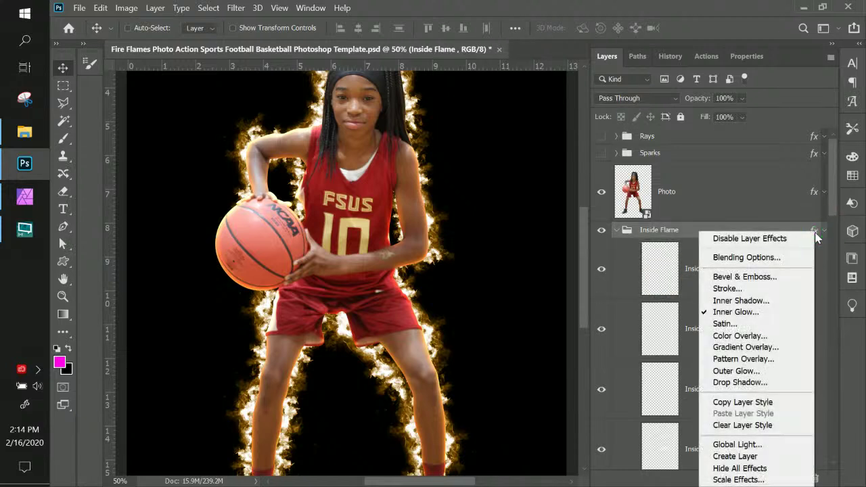
{"action": "key", "text": "Escape"}
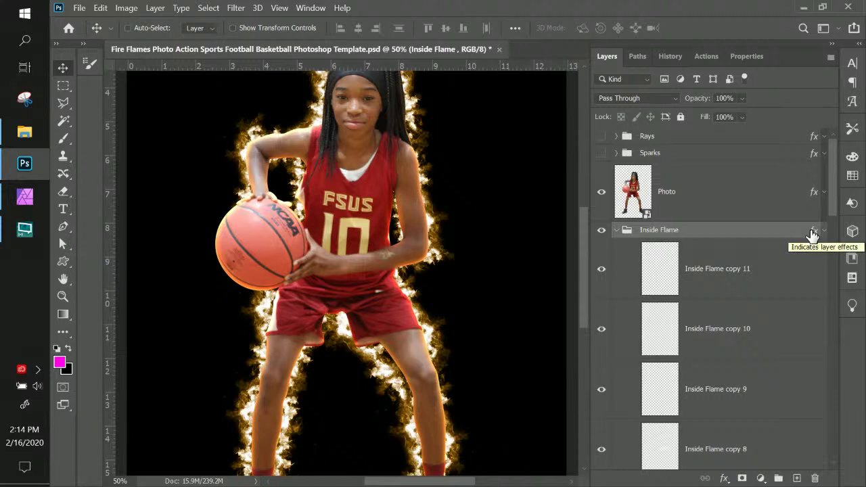
{"action": "left_click", "coordinate": [819, 232]}
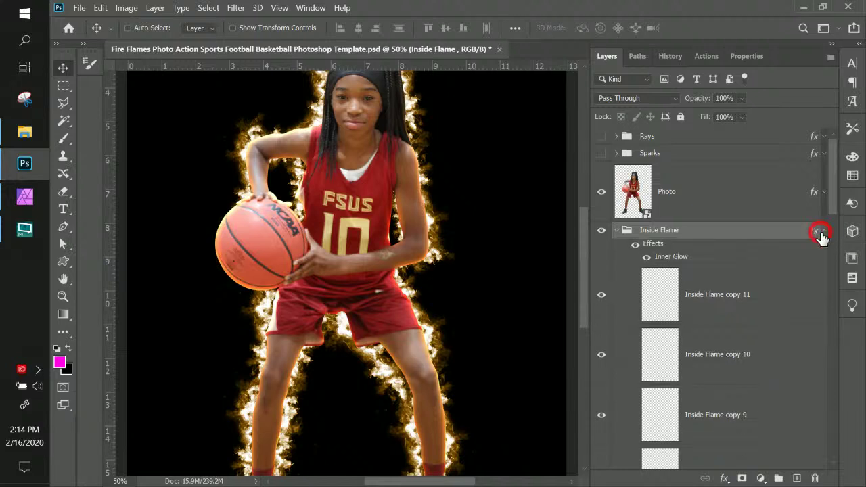
{"action": "left_click", "coordinate": [634, 246]}
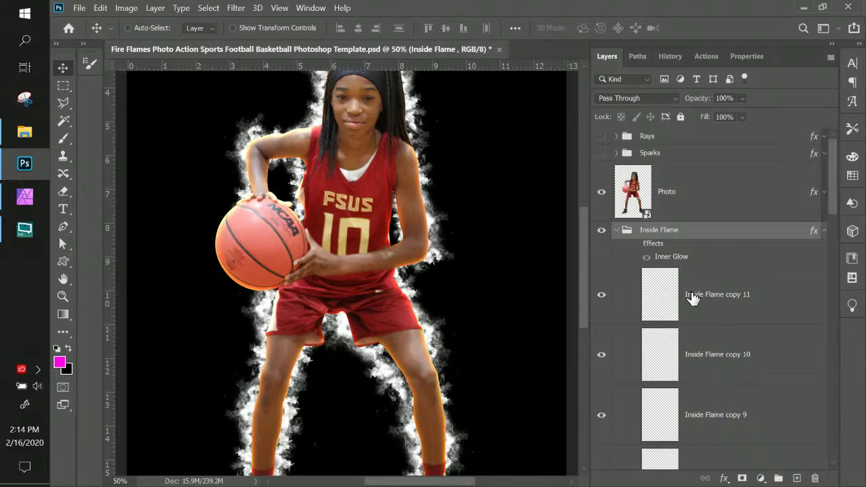
Step: Examine the Inside Flame copy 11 layer without the glow, then reselect the Inside Flame group and turn its effects back on
{"action": "left_click", "coordinate": [703, 298]}
{"action": "left_click_drag", "start_coordinate": [495, 236], "coordinate": [499, 235]}
{"action": "left_click_drag", "start_coordinate": [543, 214], "coordinate": [601, 194]}
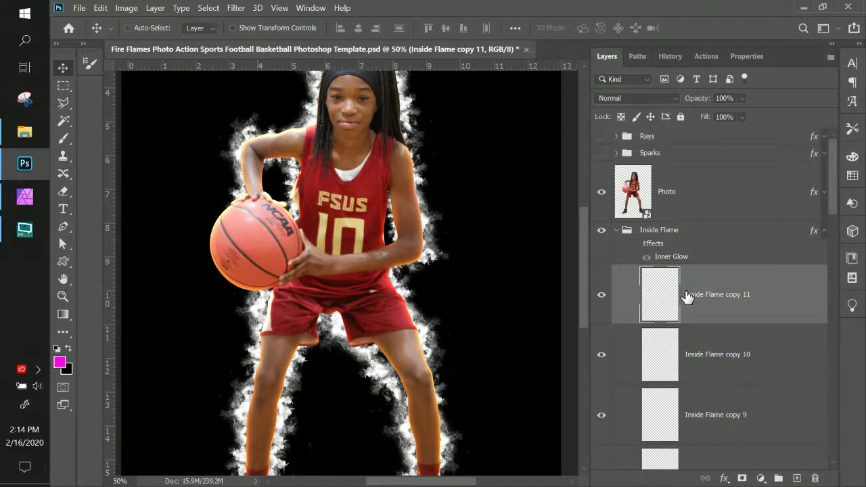
{"action": "left_click", "coordinate": [748, 234]}
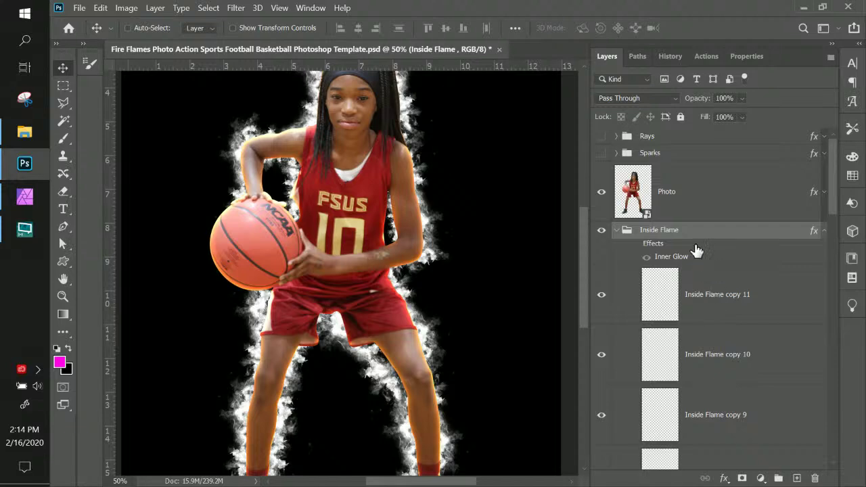
{"action": "left_click", "coordinate": [634, 245]}
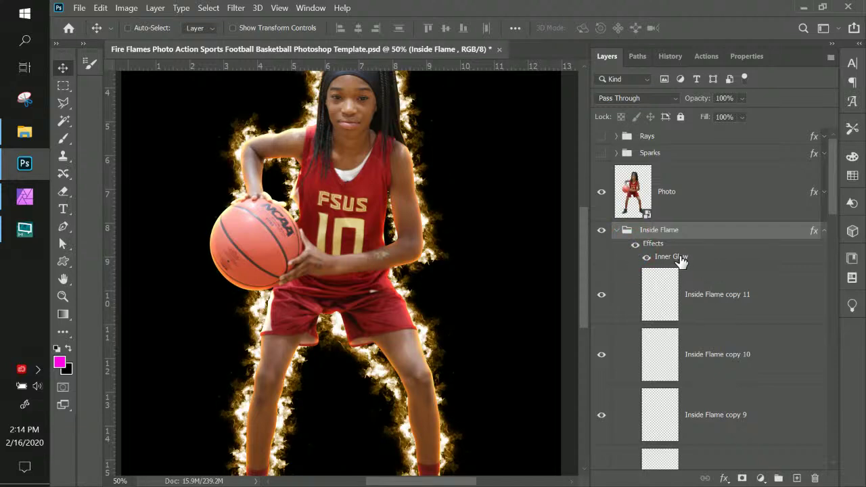
Step: Open the Inside Flame group's Inner Glow settings and examine its color, opacity, choke and size
{"action": "double_click", "coordinate": [815, 231]}
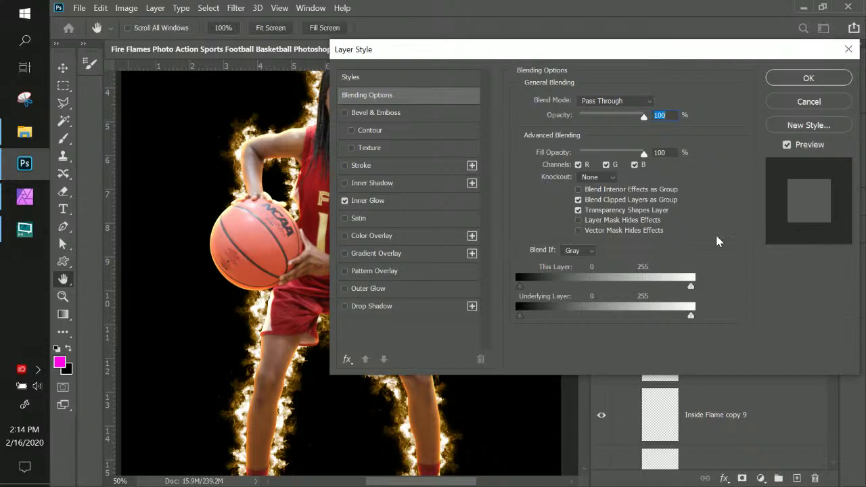
{"action": "left_click", "coordinate": [374, 200]}
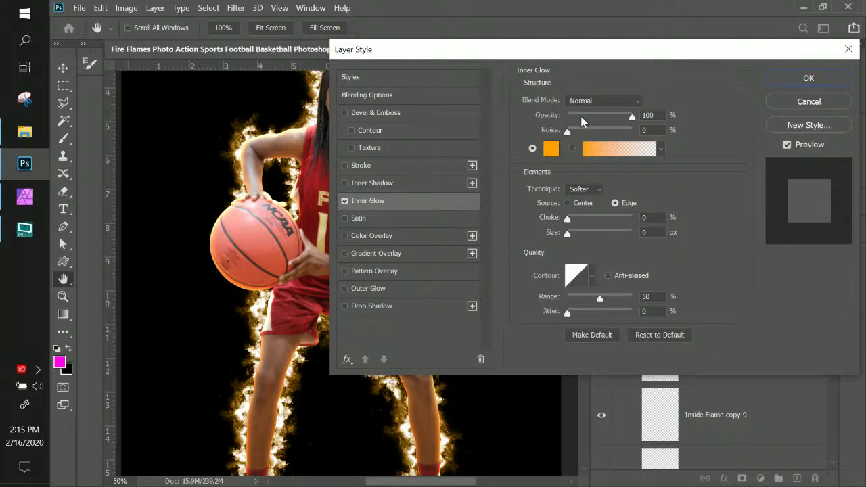
{"action": "left_click_drag", "start_coordinate": [550, 52], "coordinate": [458, 81]}
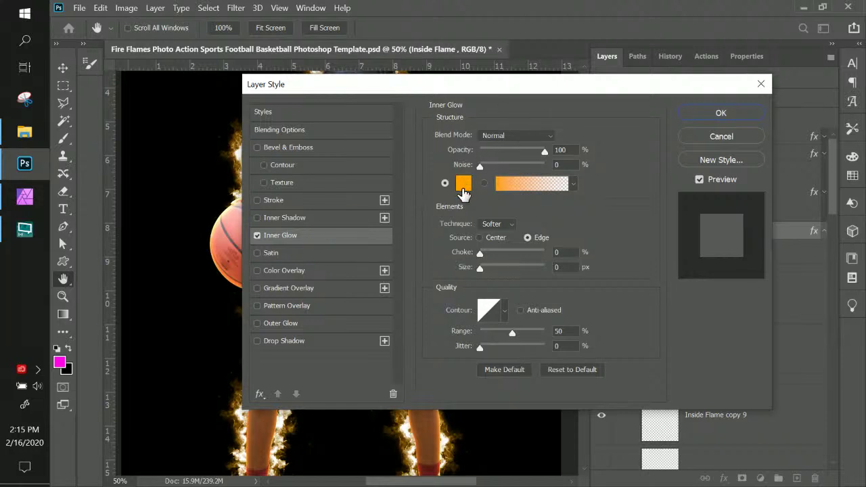
Step: Switch to Affinity Photo, hide the Sparks group and show the Inside Flame group
{"action": "left_click", "coordinate": [26, 134]}
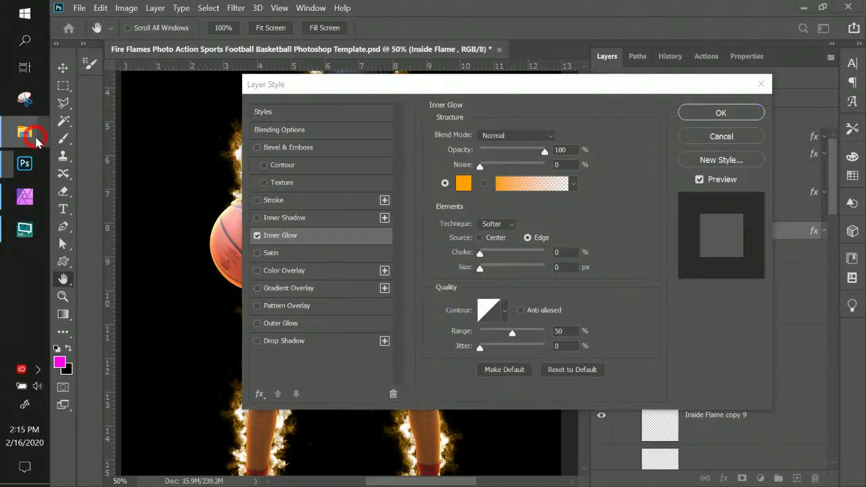
{"action": "left_click", "coordinate": [25, 196]}
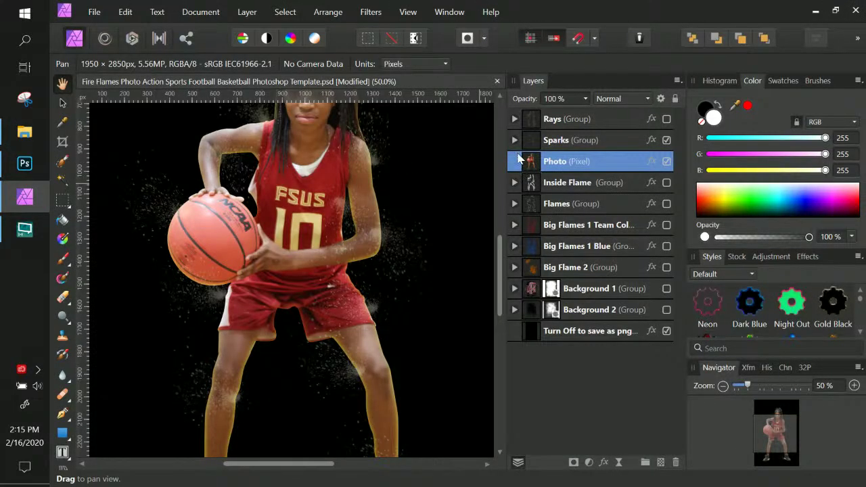
{"action": "left_click", "coordinate": [666, 140]}
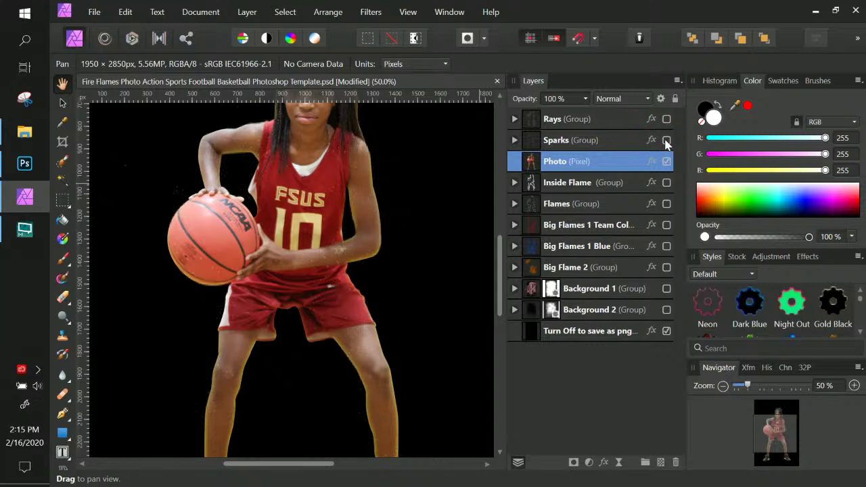
{"action": "left_click", "coordinate": [666, 182]}
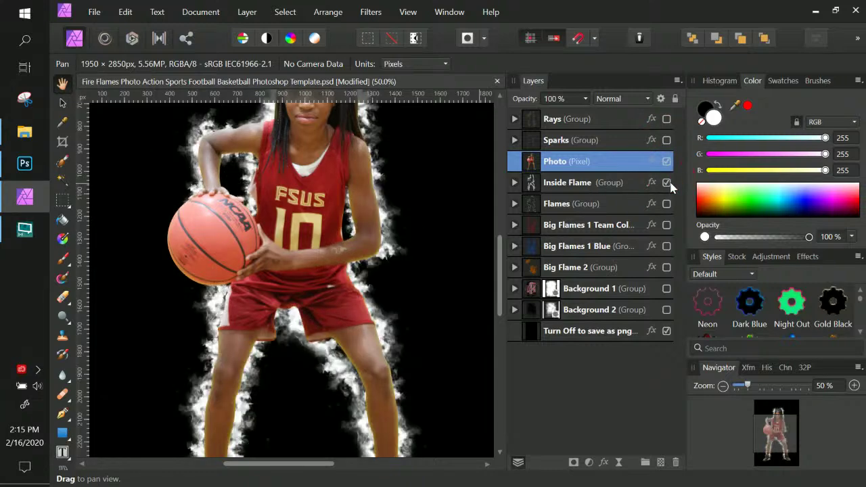
Step: Set the Inner Glow radius of the Inside Flame group to 0.5 px and move the effects dialog off the artwork
{"action": "left_click", "coordinate": [651, 182]}
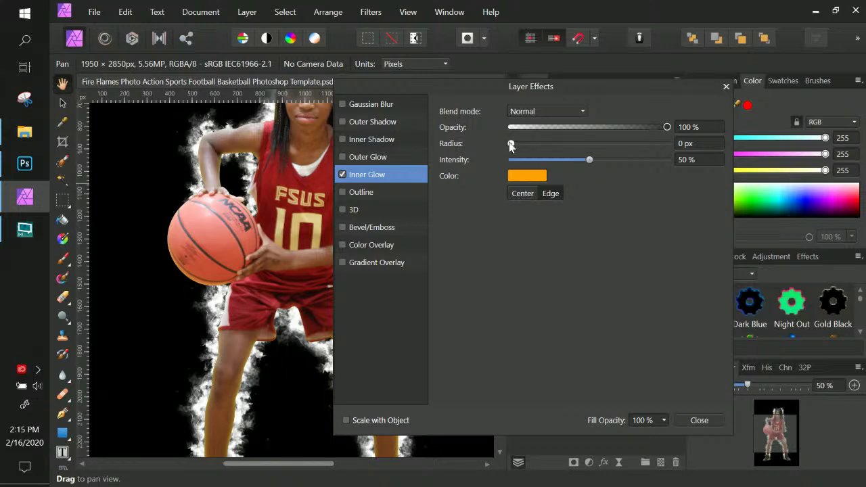
{"action": "left_click_drag", "start_coordinate": [511, 144], "coordinate": [529, 147]}
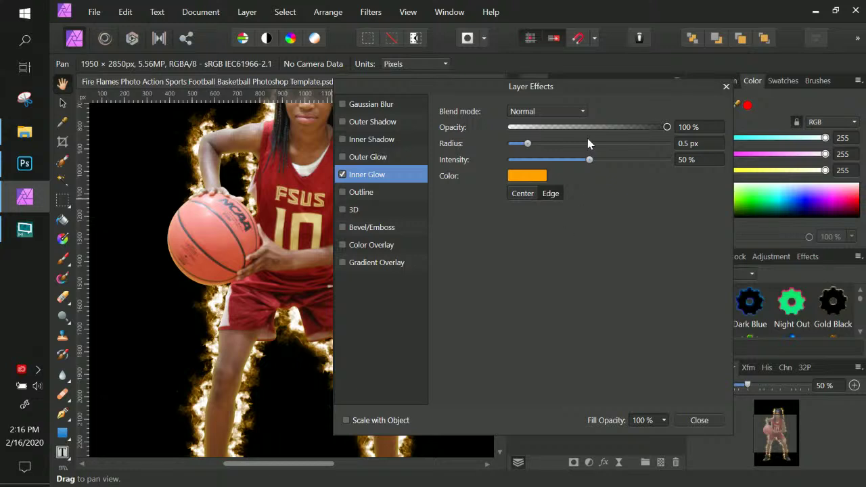
{"action": "left_click_drag", "start_coordinate": [599, 88], "coordinate": [612, 100]}
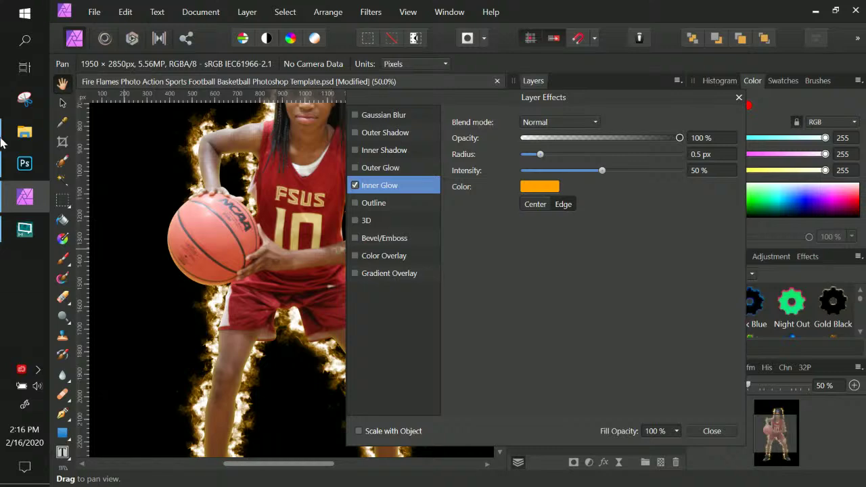
Step: Switch to Photoshop, accept the Inside Flame layer style, collapse the group, and return to Affinity Photo to compare the flames
{"action": "left_click", "coordinate": [31, 173]}
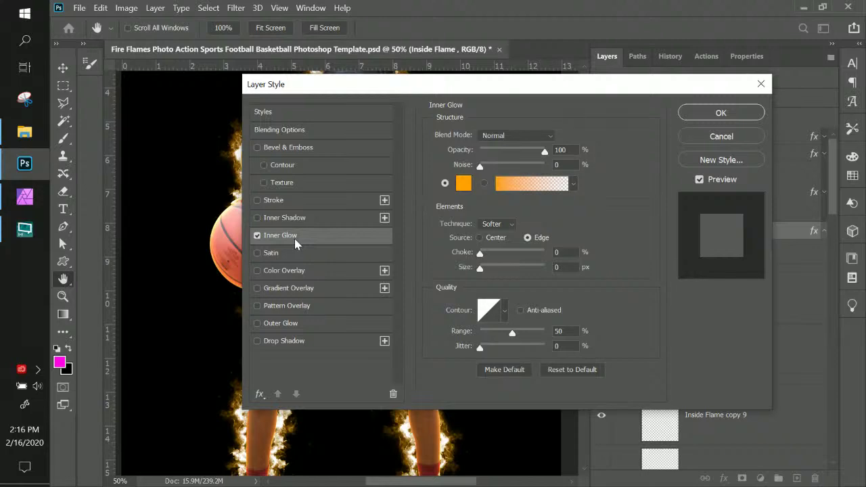
{"action": "left_click", "coordinate": [692, 114]}
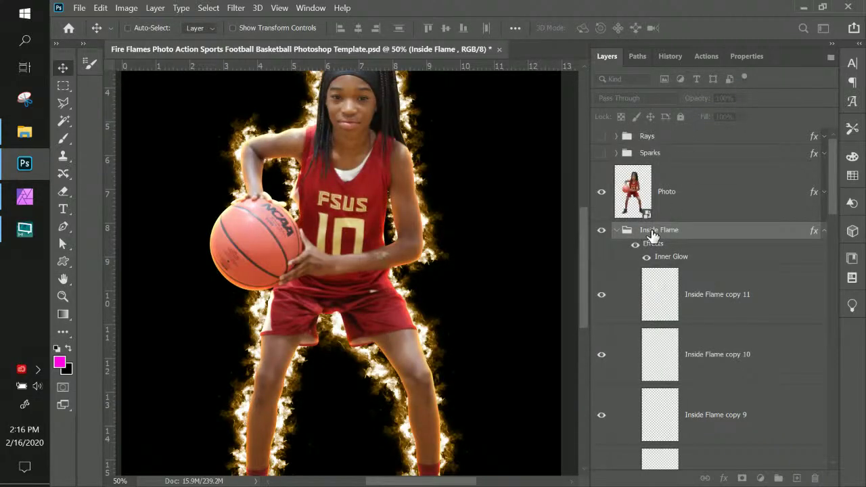
{"action": "left_click", "coordinate": [616, 231]}
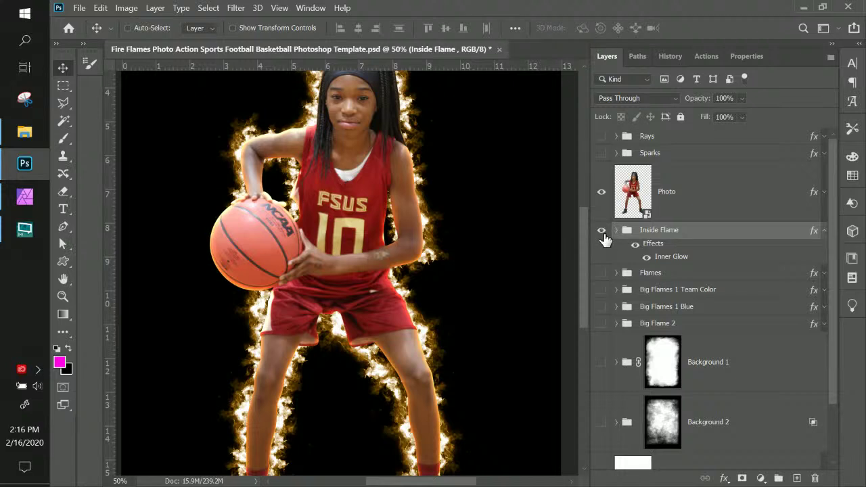
{"action": "mouse_move", "coordinate": [31, 203]}
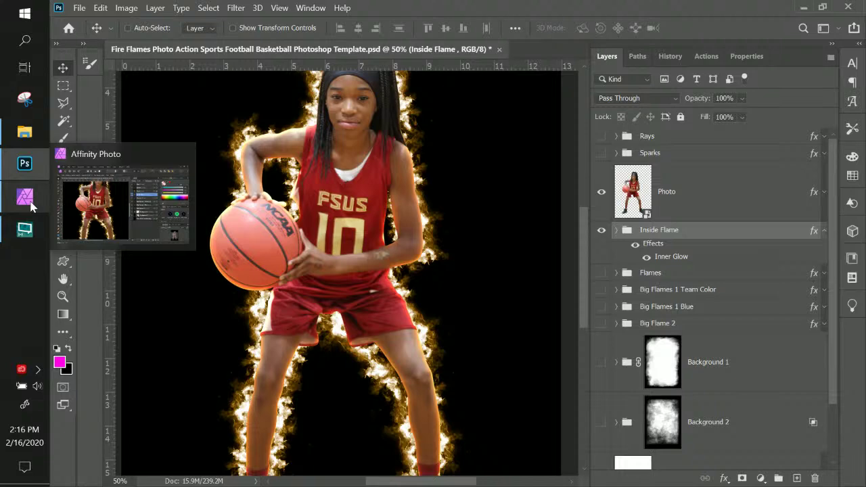
{"action": "left_click", "coordinate": [101, 178]}
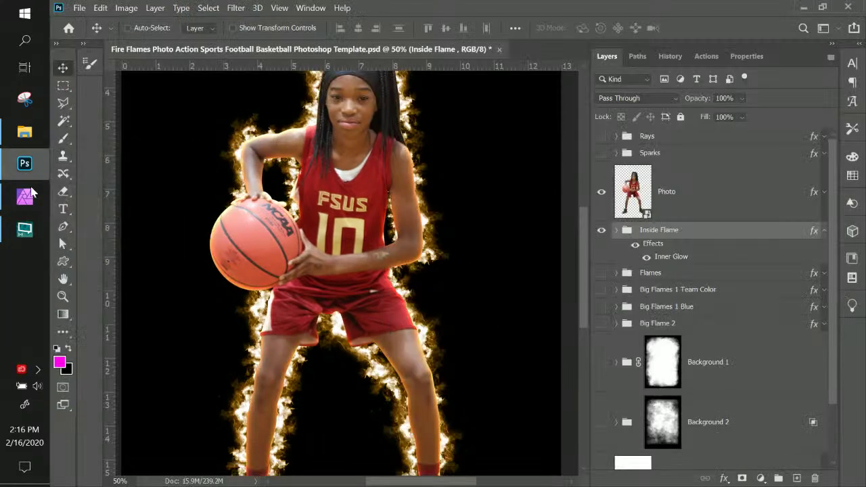
Step: Switch to Affinity Photo, close the Inside Flame group's layer effects and inspect the flames around the athlete's head
{"action": "left_click", "coordinate": [25, 196]}
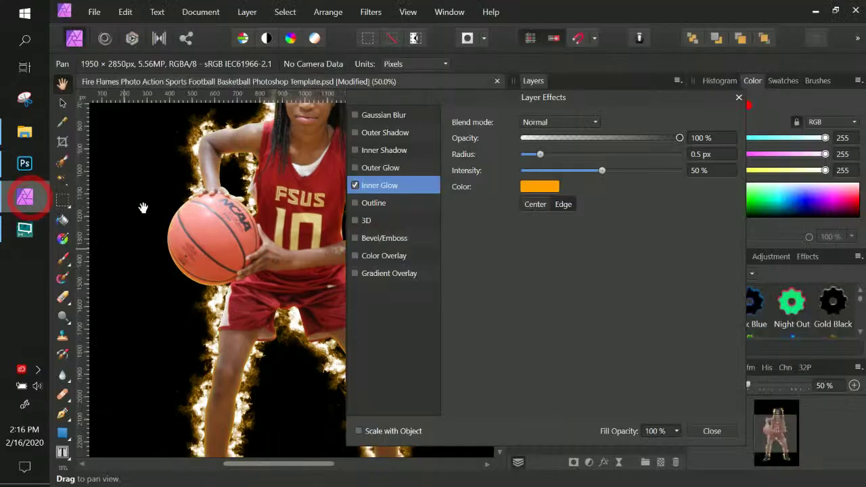
{"action": "left_click", "coordinate": [711, 431]}
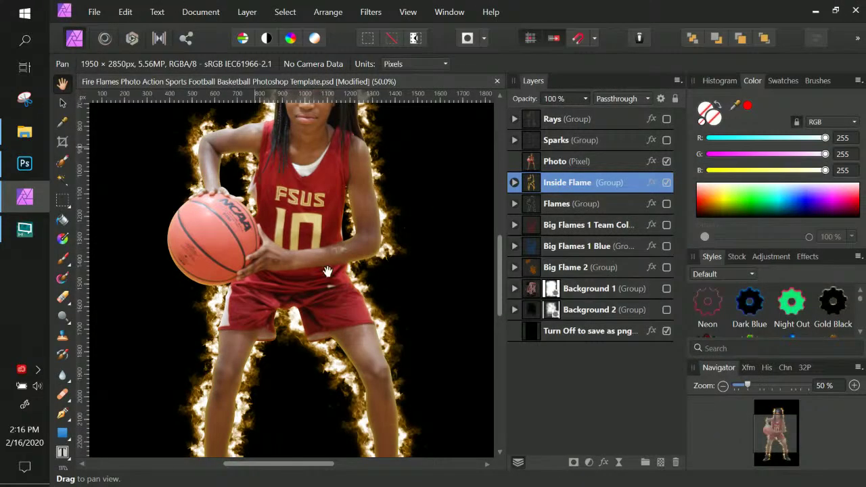
{"action": "scroll", "coordinate": [352, 236], "scroll_direction": "up", "scroll_amount": 3}
{"action": "scroll", "coordinate": [353, 237], "scroll_direction": "up", "scroll_amount": 2}
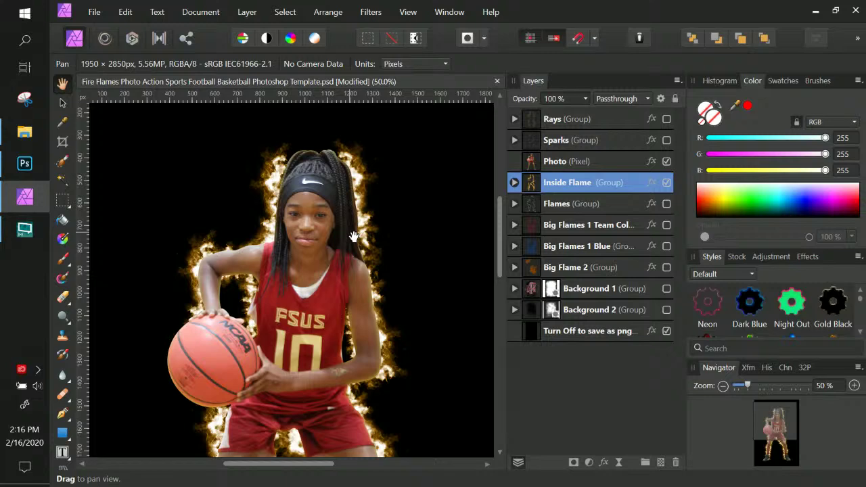
Step: Switch to Photoshop, hide the Inside Flame group and show the Flames group
{"action": "left_click", "coordinate": [24, 163]}
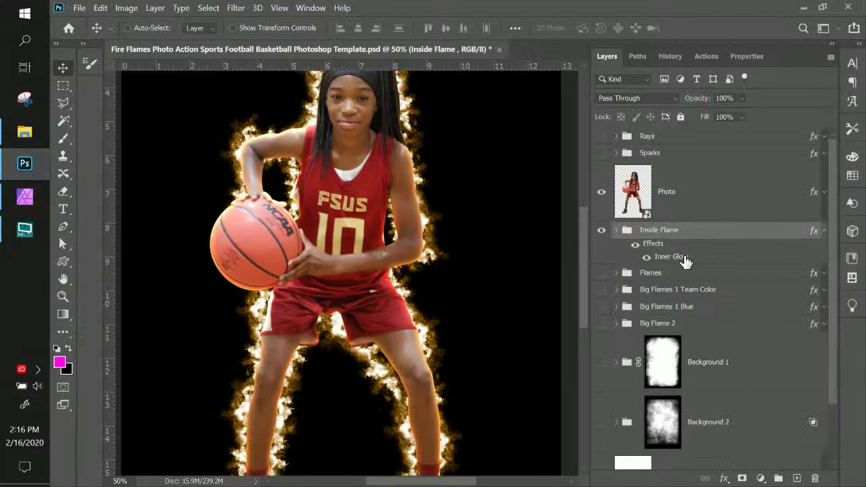
{"action": "left_click", "coordinate": [600, 230]}
{"action": "left_click", "coordinate": [601, 273]}
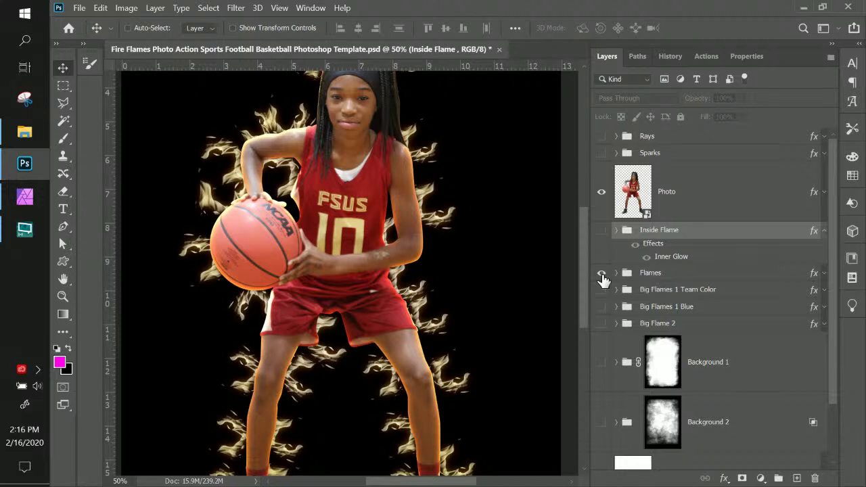
Step: Expand the Flames group with its list of effects, and hide all effects of the group
{"action": "left_click", "coordinate": [687, 276]}
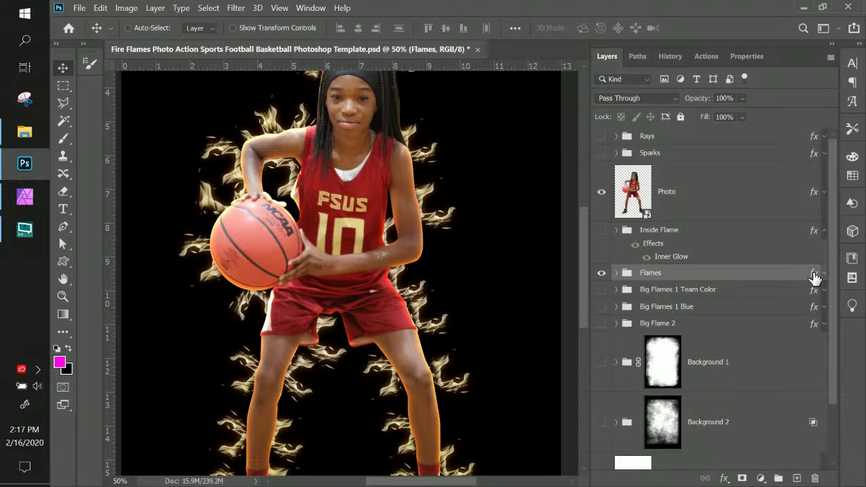
{"action": "left_click", "coordinate": [615, 272]}
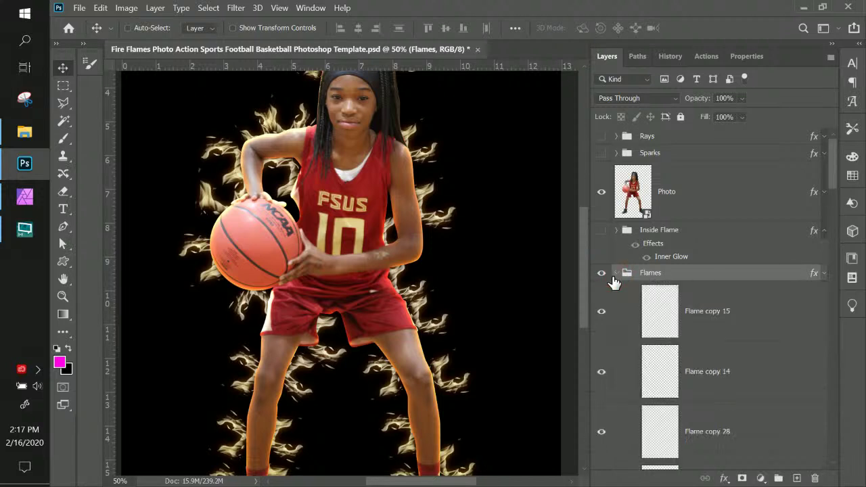
{"action": "left_click", "coordinate": [823, 273]}
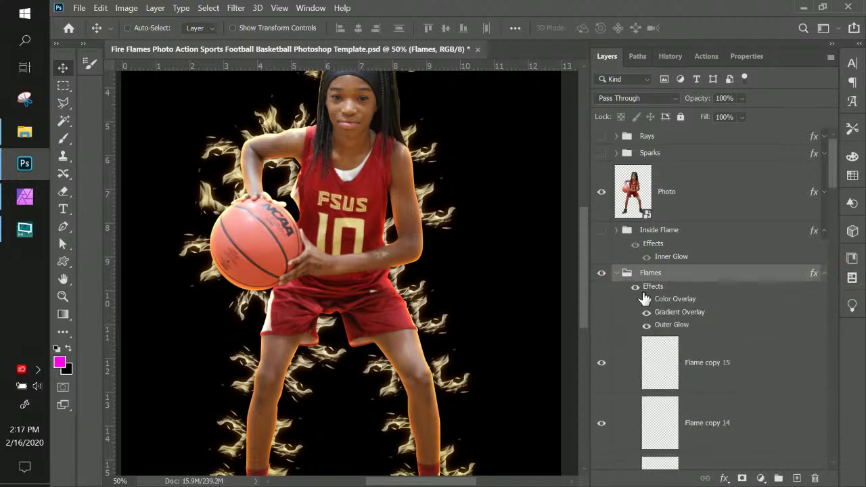
{"action": "left_click", "coordinate": [644, 298]}
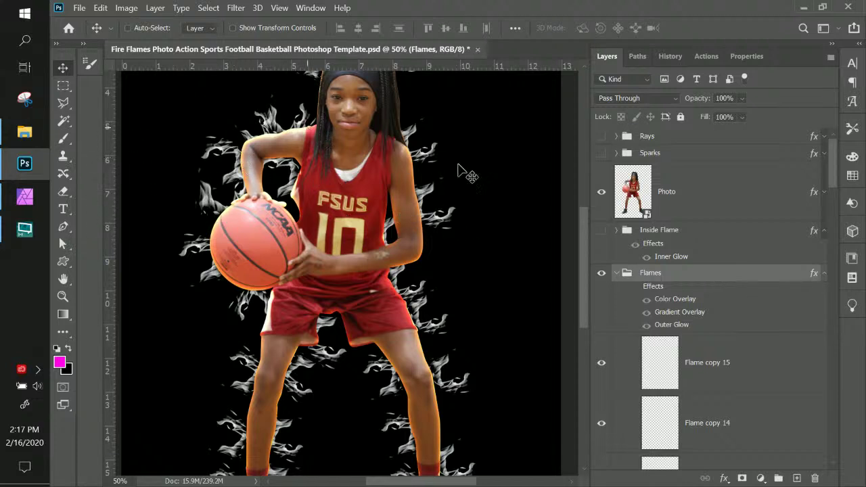
{"action": "scroll", "coordinate": [665, 322], "scroll_direction": "down", "scroll_amount": 1}
Step: Try moving the Flame copy 15 flame into the black area beside the athlete, and undo the move
{"action": "left_click", "coordinate": [661, 316]}
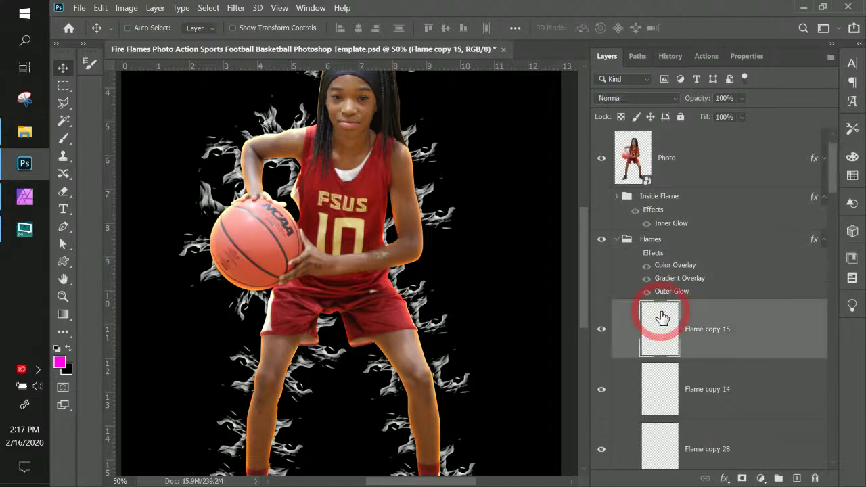
{"action": "right_click", "coordinate": [441, 224]}
{"action": "left_click", "coordinate": [455, 236]}
{"action": "left_click_drag", "start_coordinate": [458, 238], "coordinate": [489, 223]}
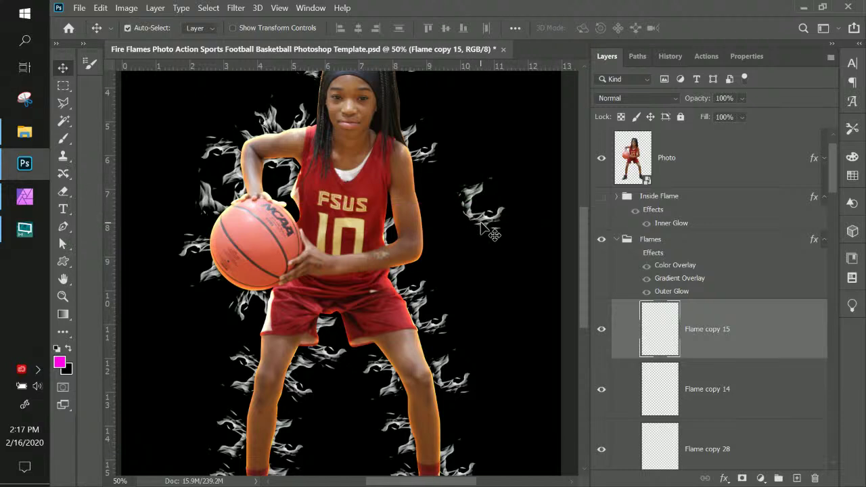
{"action": "key", "text": "ctrl+c"}
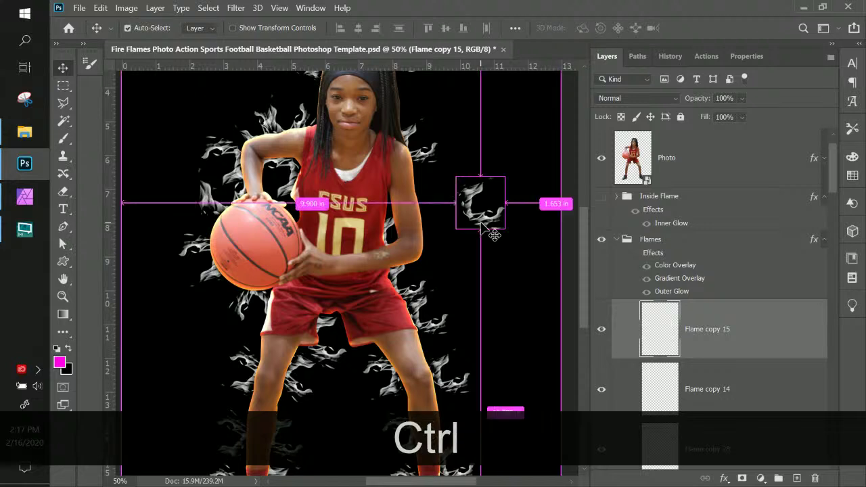
{"action": "key", "text": "ctrl+z"}
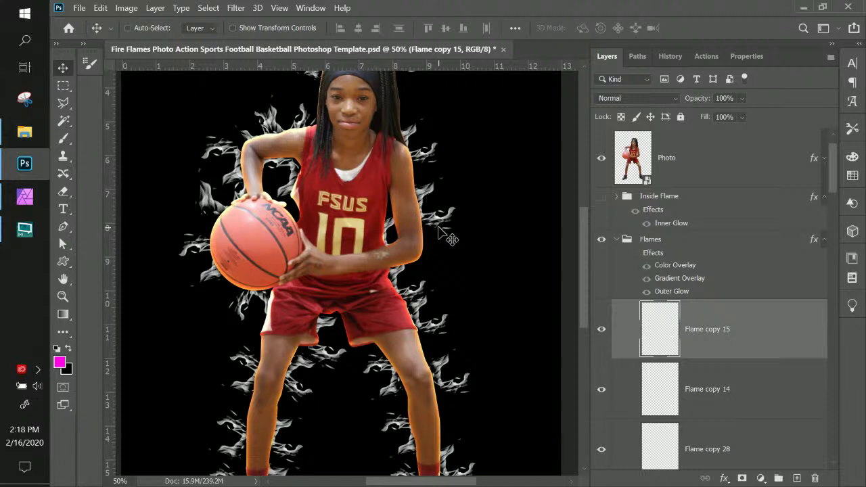
Step: Select the Flames group and show its layer effects again
{"action": "left_click", "coordinate": [741, 326]}
{"action": "left_click", "coordinate": [679, 242]}
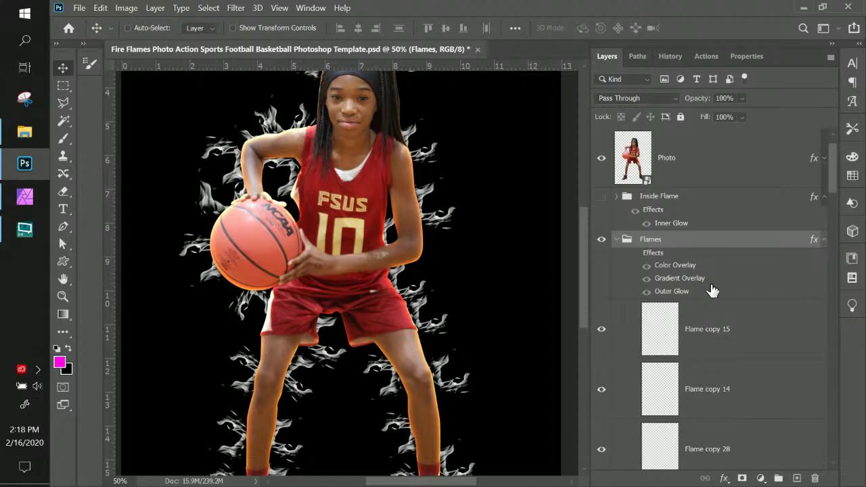
{"action": "left_click", "coordinate": [634, 253]}
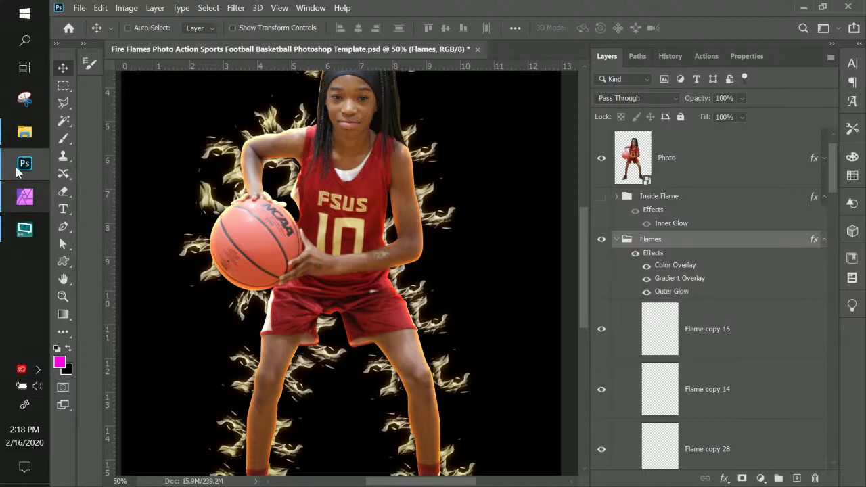
Step: Switch to Affinity Photo, hide the Inside Flame group and show the Flames group
{"action": "left_click", "coordinate": [24, 196]}
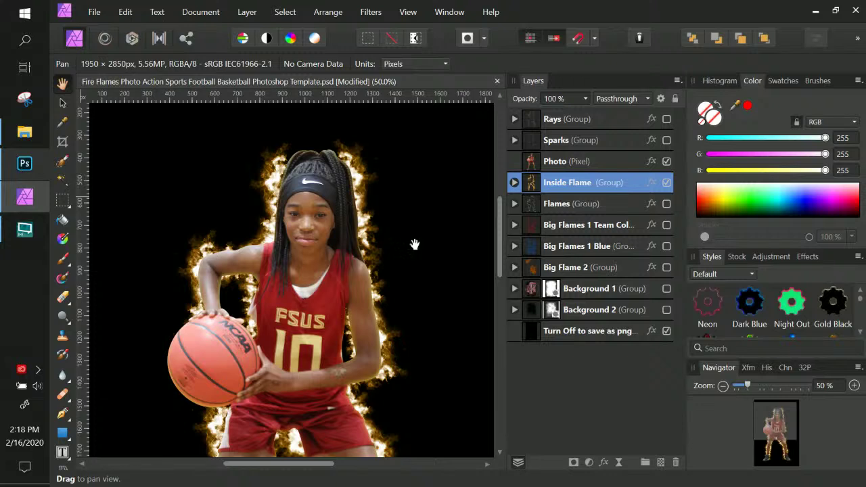
{"action": "left_click", "coordinate": [666, 181]}
{"action": "left_click", "coordinate": [666, 203]}
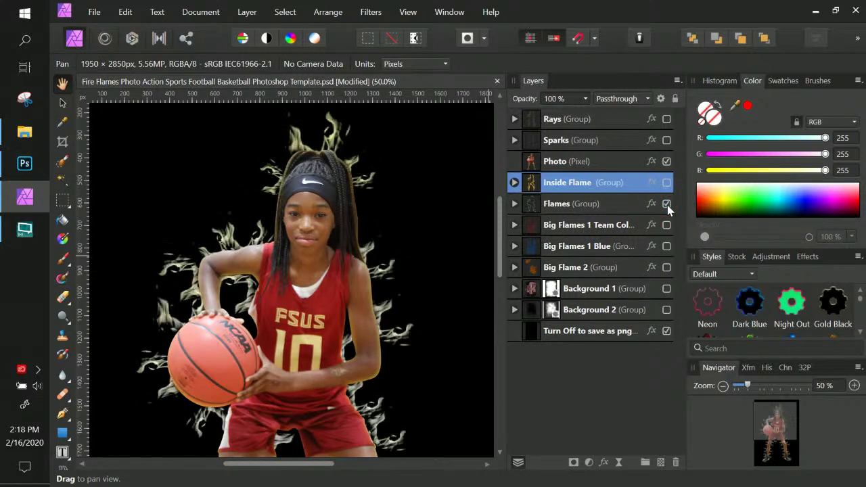
Step: Compare the Flames group in Photoshop and Affinity Photo, and open its Color Overlay settings in Photoshop
{"action": "left_click", "coordinate": [17, 173]}
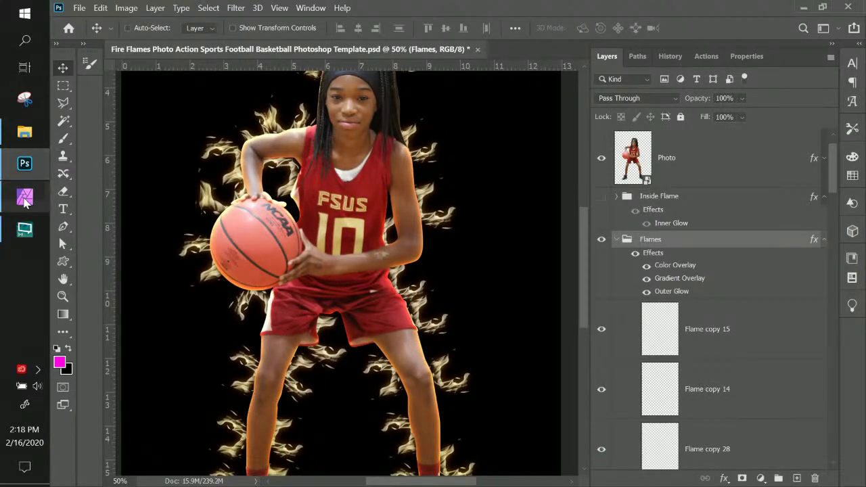
{"action": "left_click", "coordinate": [25, 189]}
{"action": "left_click", "coordinate": [25, 167]}
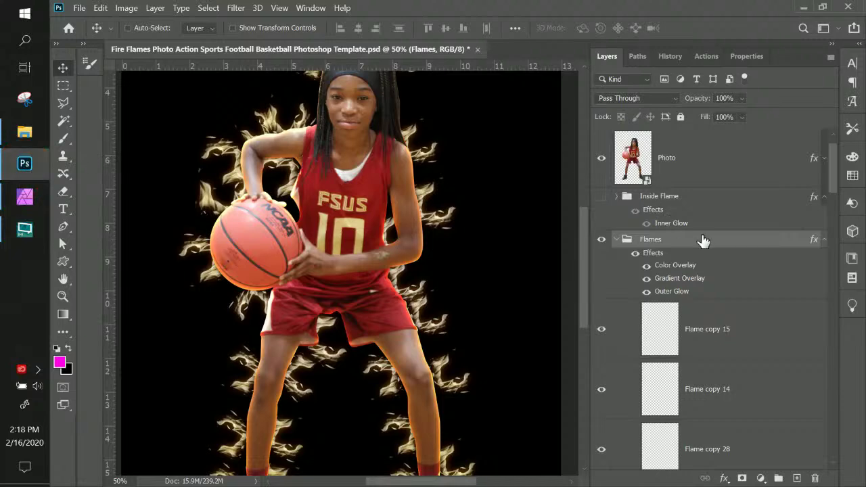
{"action": "left_click", "coordinate": [656, 256]}
{"action": "double_click", "coordinate": [659, 260]}
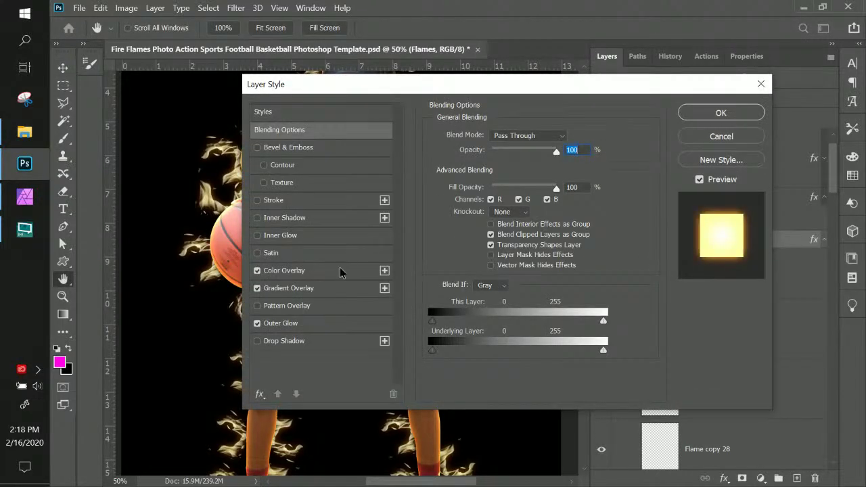
{"action": "left_click", "coordinate": [341, 273]}
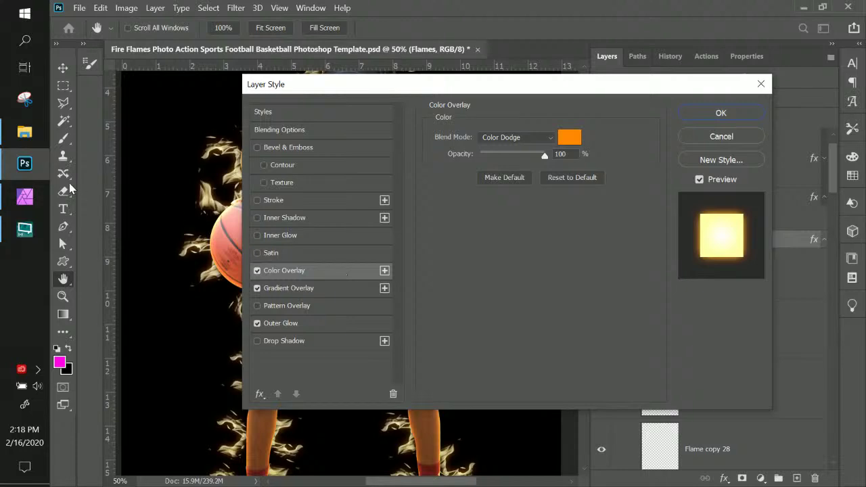
Step: Open the Flames group's Color Overlay effect in Affinity Photo for comparison, and return to Photoshop to examine its Gradient Overlay settings
{"action": "left_click", "coordinate": [25, 196]}
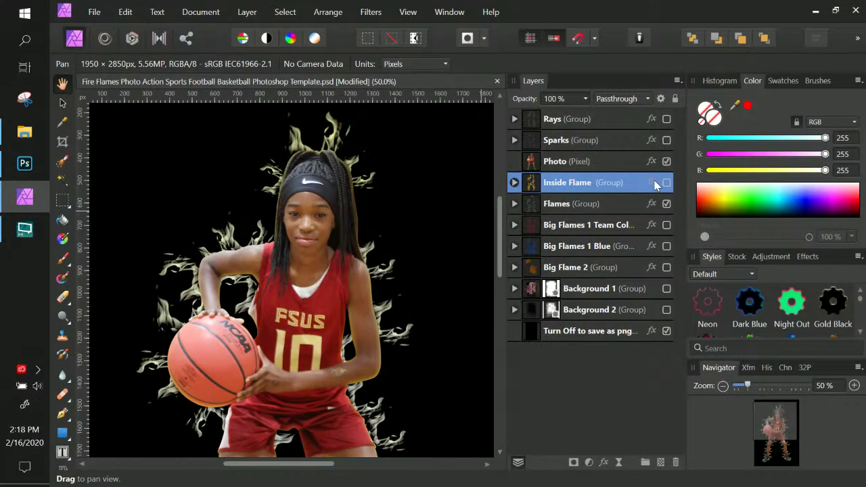
{"action": "left_click", "coordinate": [652, 204]}
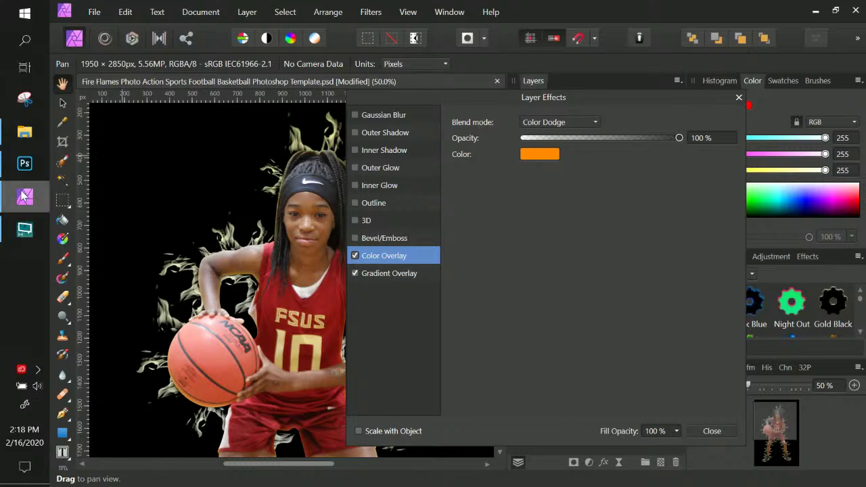
{"action": "left_click", "coordinate": [24, 163]}
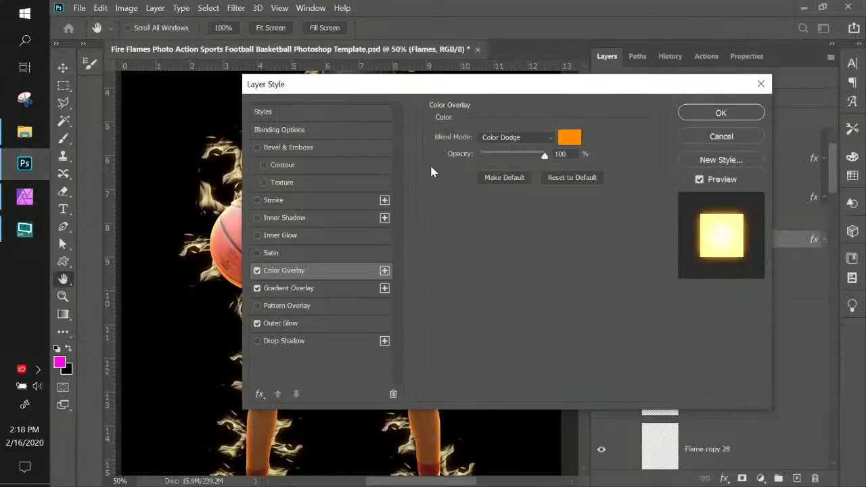
{"action": "left_click", "coordinate": [299, 287]}
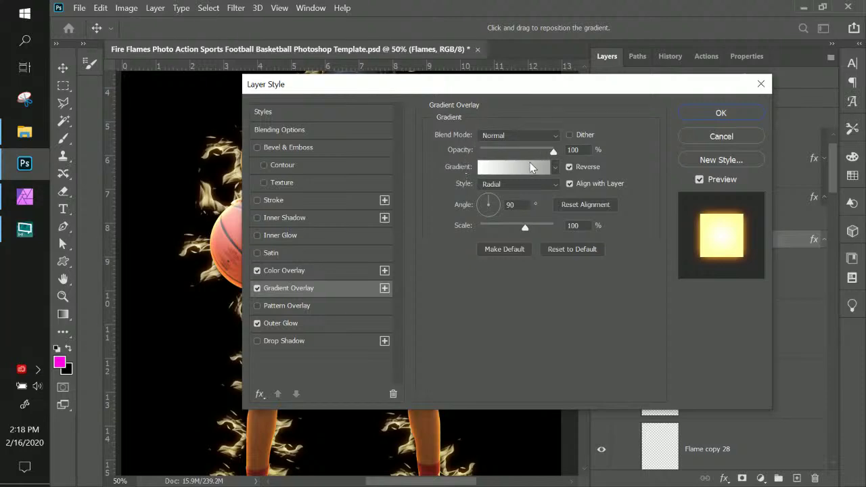
Step: Switch to Affinity Photo and increase Scale X and Scale Y of the Flames group's radial Gradient Overlay
{"action": "left_click", "coordinate": [25, 196]}
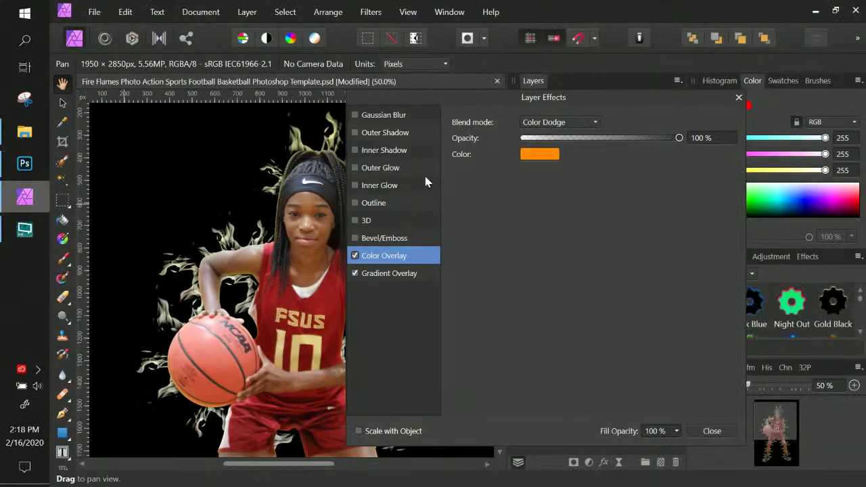
{"action": "left_click", "coordinate": [400, 270]}
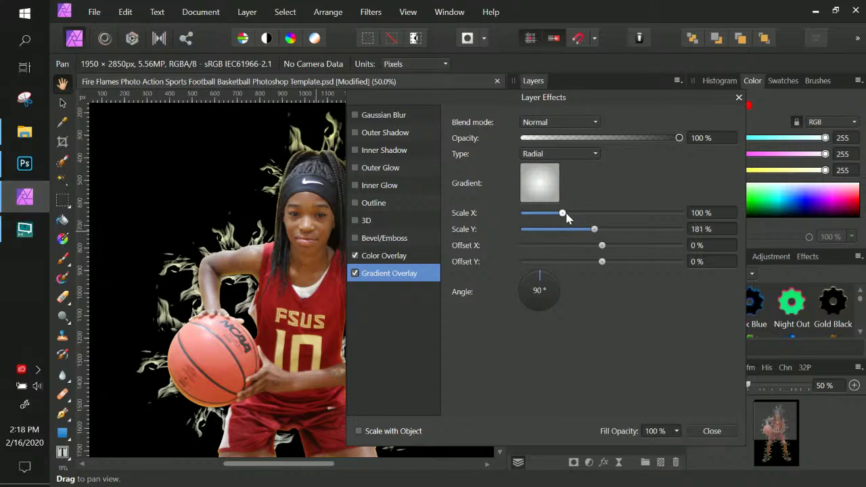
{"action": "left_click_drag", "start_coordinate": [593, 230], "coordinate": [617, 229]}
{"action": "mouse_move", "coordinate": [562, 213]}
{"action": "left_mouse_down"}
{"action": "mouse_move", "coordinate": [627, 216]}
{"action": "mouse_move", "coordinate": [524, 218]}
{"action": "mouse_move", "coordinate": [584, 217]}
{"action": "mouse_move", "coordinate": [576, 217]}
{"action": "left_mouse_up"}
{"action": "left_click_drag", "start_coordinate": [654, 230], "coordinate": [622, 227]}
Step: Switch to Photoshop, open the Flames group's Outer Glow settings and move the dialog off the artwork
{"action": "left_click", "coordinate": [24, 163]}
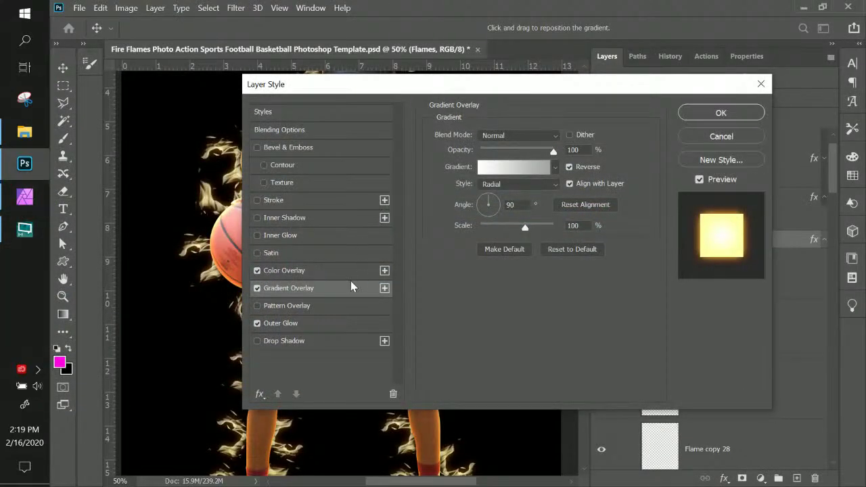
{"action": "left_click", "coordinate": [300, 324]}
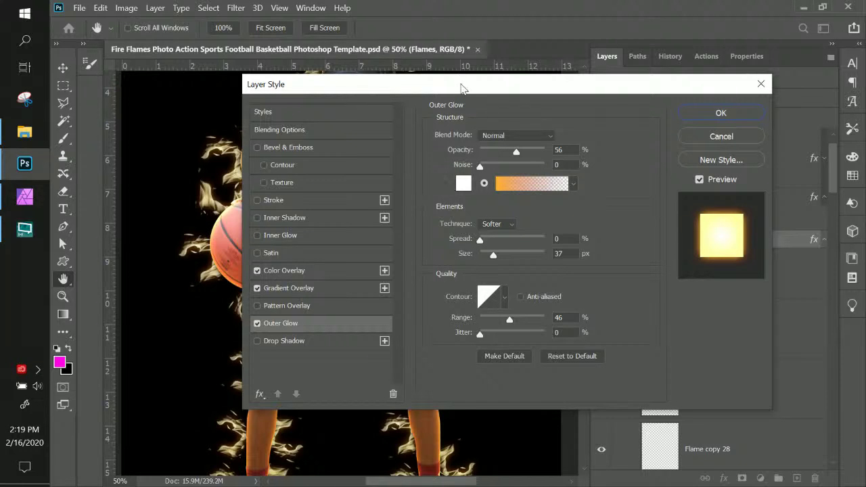
{"action": "left_click_drag", "start_coordinate": [464, 88], "coordinate": [570, 64]}
Step: Try a solid white color for the Outer Glow, and return the glow to its gradient fill
{"action": "left_click", "coordinate": [549, 160]}
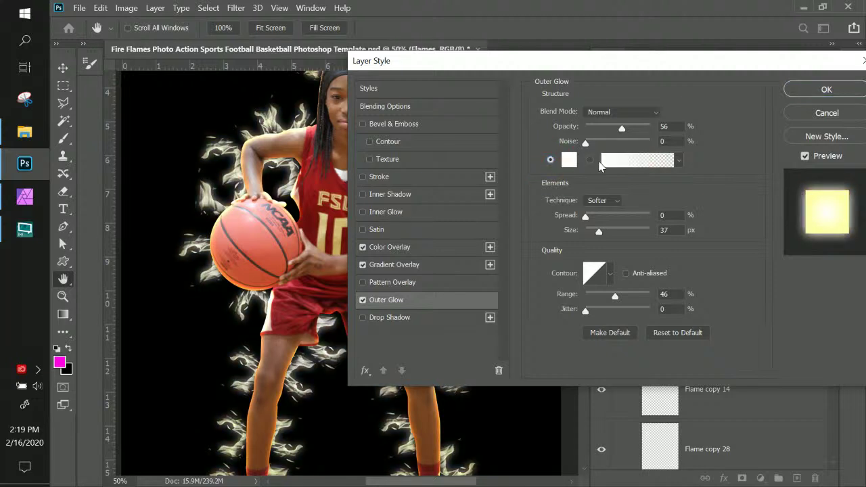
{"action": "left_click", "coordinate": [588, 160]}
{"action": "left_click", "coordinate": [399, 302]}
{"action": "left_click_drag", "start_coordinate": [570, 65], "coordinate": [477, 71]}
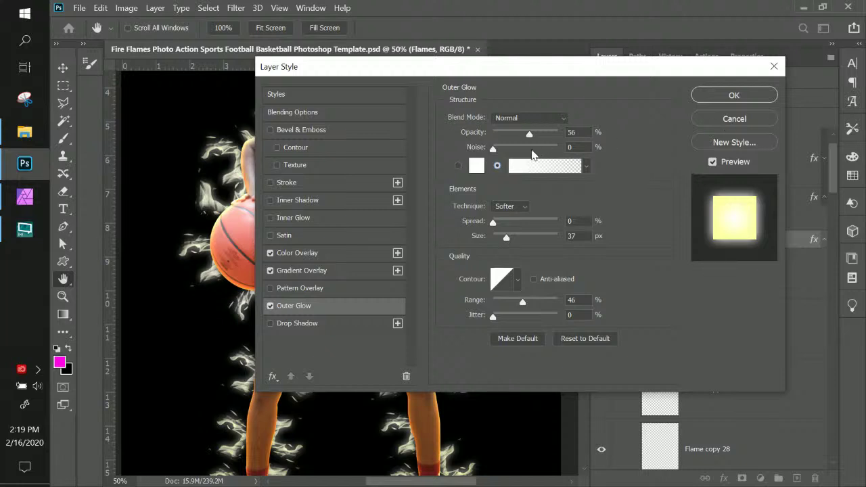
Step: Try to paste a hex code as the Outer Glow color, and cancel the color picker
{"action": "left_click", "coordinate": [476, 165]}
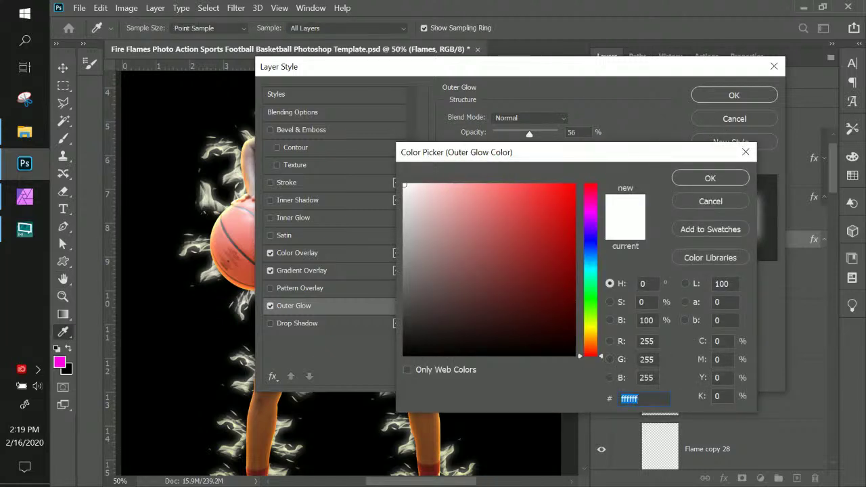
{"action": "key", "text": "ctrl+v"}
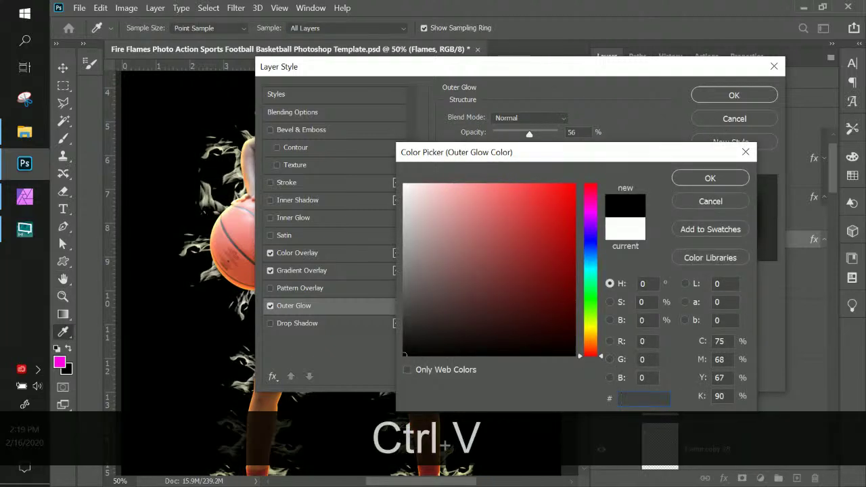
{"action": "key", "text": "BackSpace"}
{"action": "key", "text": "BackSpace"}
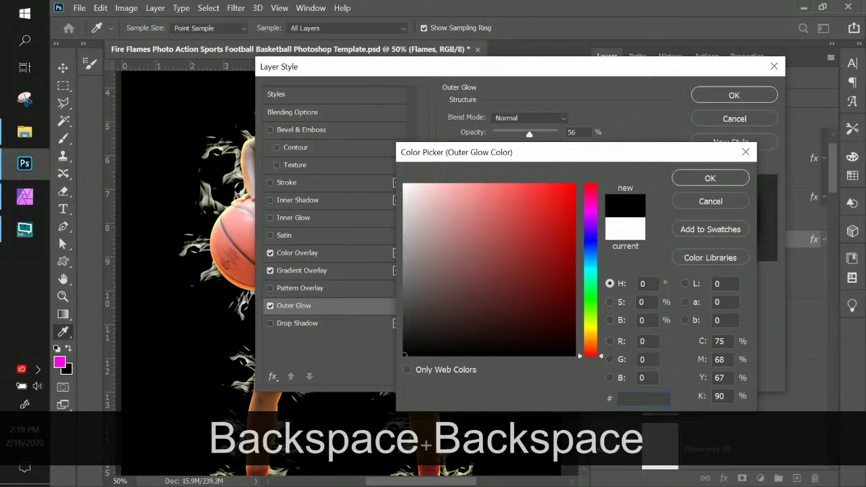
{"action": "key", "text": "ctrl+v"}
{"action": "key", "text": "BackSpace"}
{"action": "key", "text": "BackSpace"}
{"action": "left_click", "coordinate": [710, 201]}
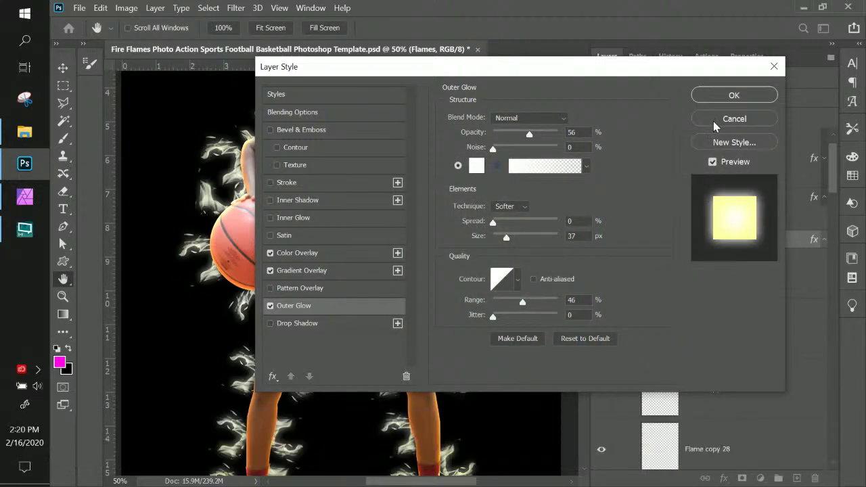
Step: Discard the trial glow color, reopen the Flames group's Outer Glow, and copy hex code ffae21 from the orange stop of its gradient
{"action": "left_click", "coordinate": [713, 120]}
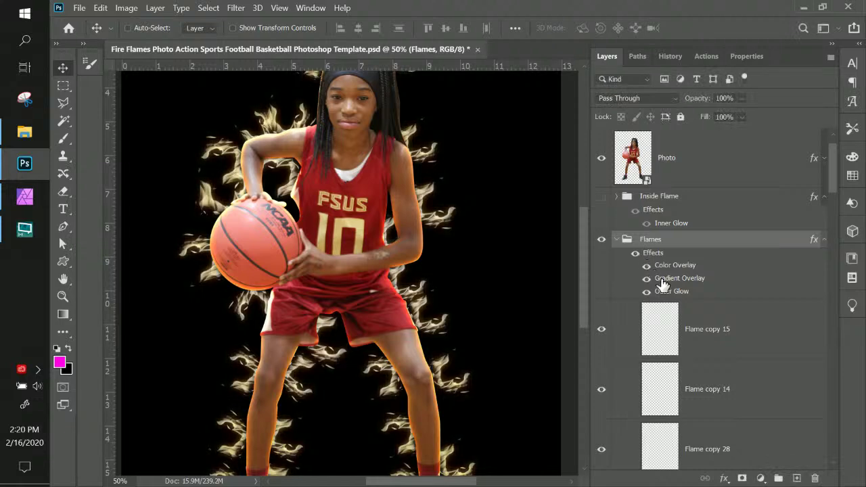
{"action": "left_click", "coordinate": [664, 295]}
{"action": "left_click", "coordinate": [528, 165]}
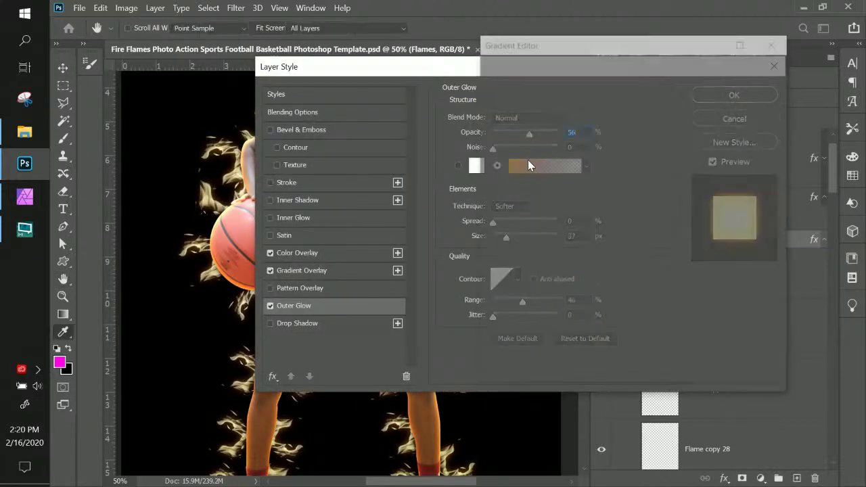
{"action": "left_click", "coordinate": [498, 291]}
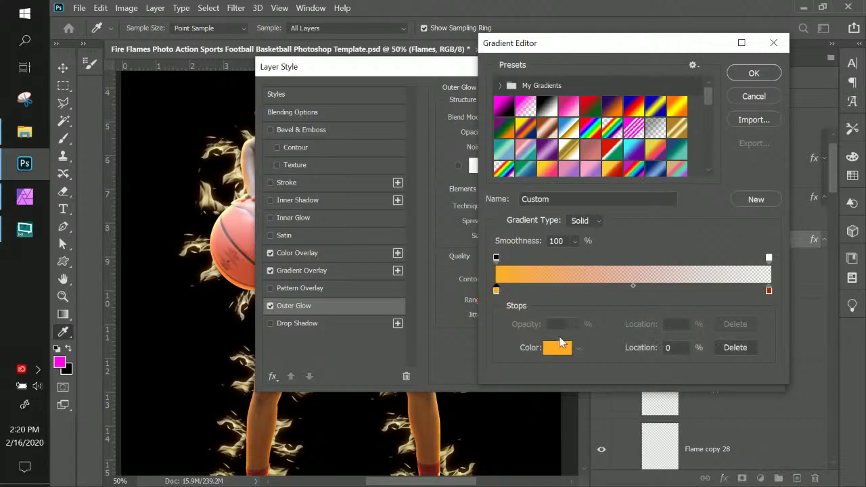
{"action": "left_click", "coordinate": [557, 349]}
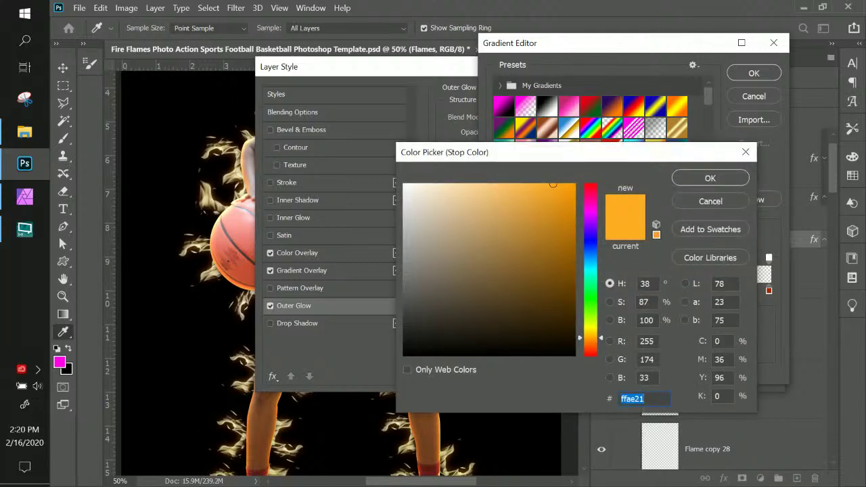
{"action": "right_click", "coordinate": [646, 405]}
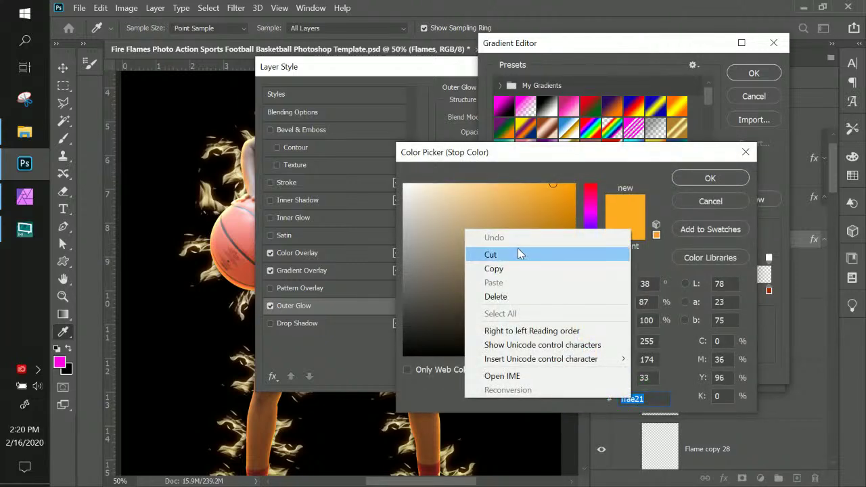
{"action": "left_click", "coordinate": [507, 269]}
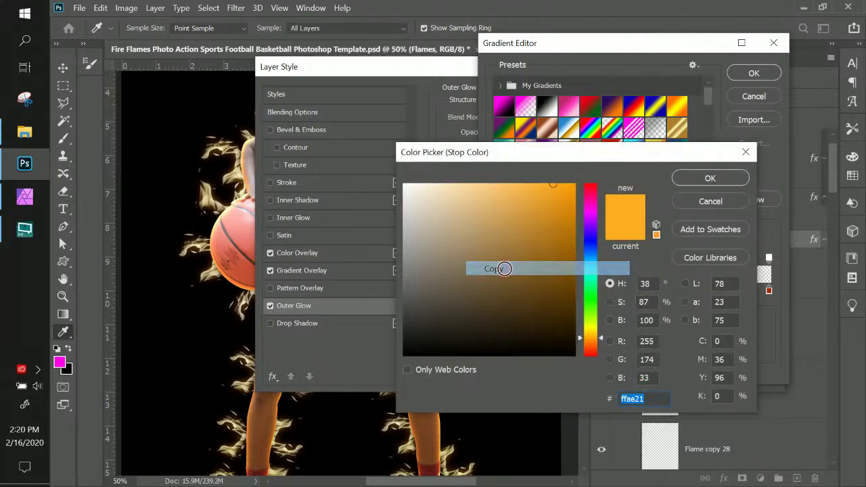
{"action": "left_click", "coordinate": [727, 176]}
{"action": "left_click", "coordinate": [751, 73]}
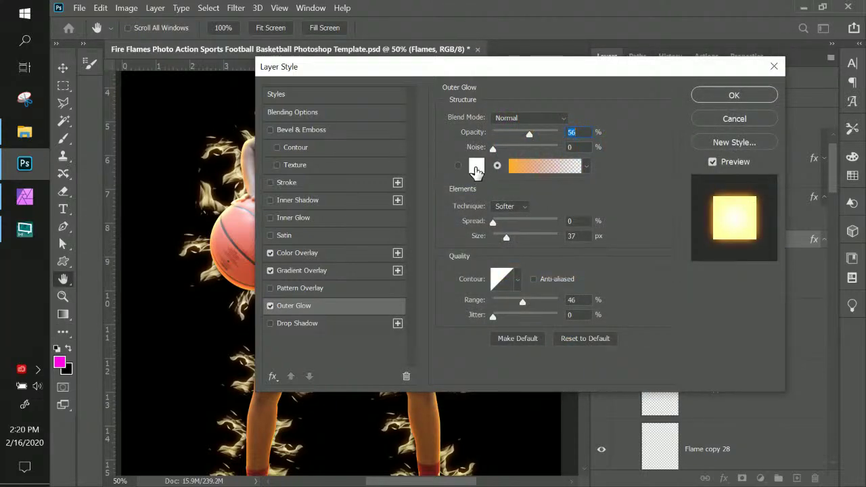
Step: Set the Outer Glow's solid color to the copied hex code ffae21
{"action": "left_click", "coordinate": [476, 166]}
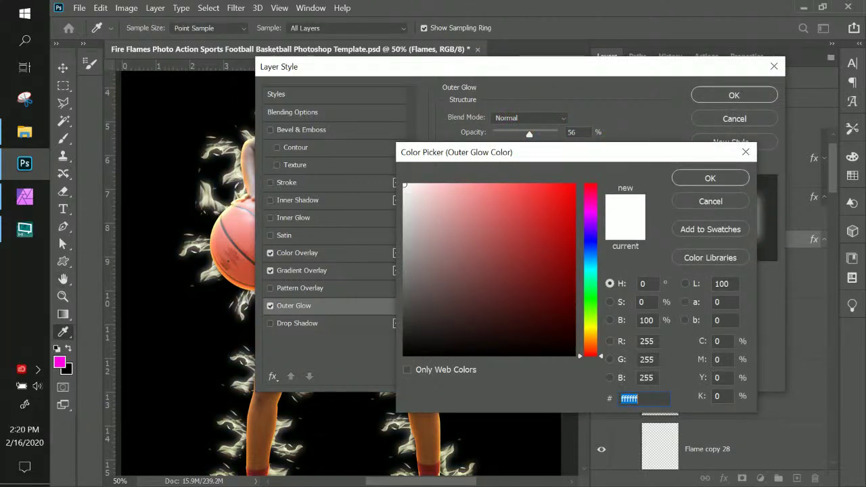
{"action": "key", "text": "ctrl+v"}
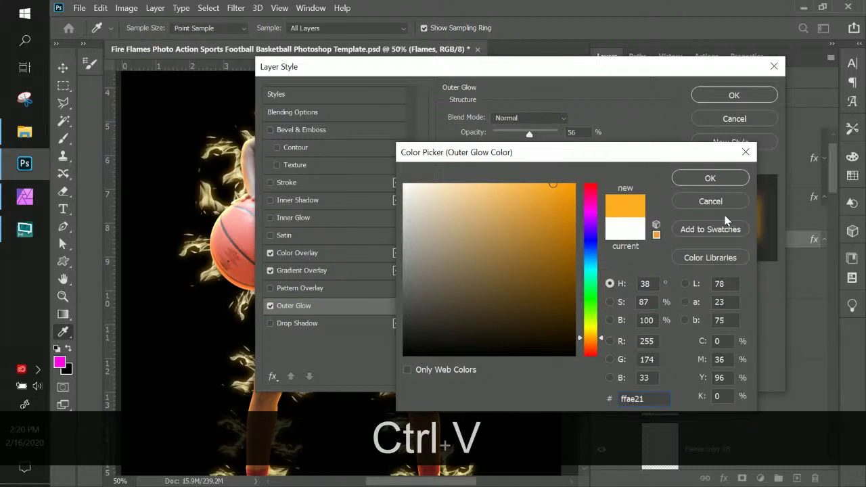
{"action": "left_click", "coordinate": [718, 183]}
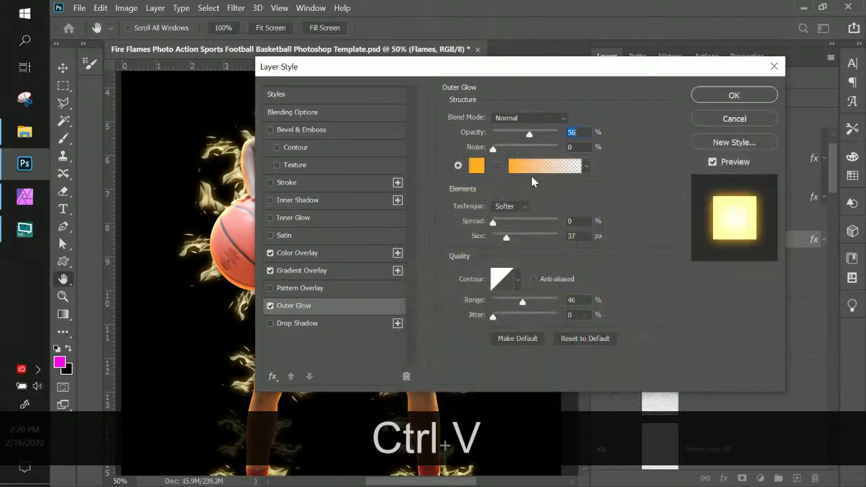
Step: Compare the Outer Glow's gradient fill with its solid orange color, keep the solid color and accept the layer style
{"action": "left_click", "coordinate": [498, 167]}
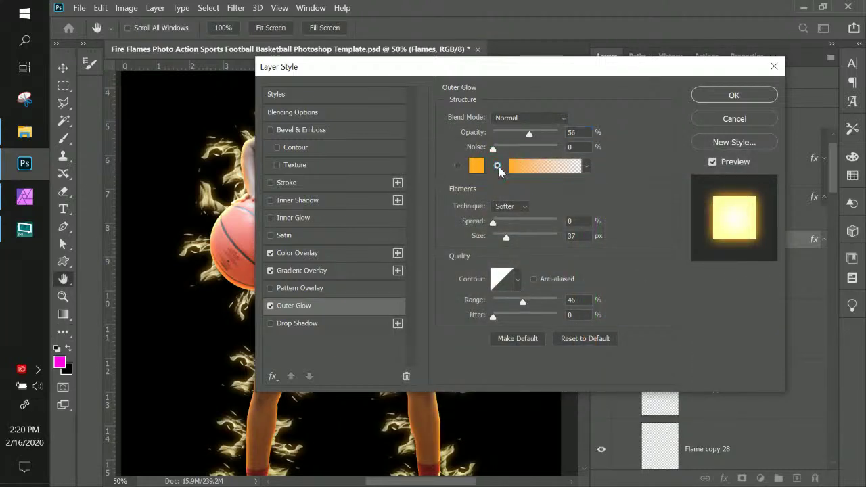
{"action": "left_click", "coordinate": [458, 166]}
{"action": "left_click", "coordinate": [497, 166]}
{"action": "left_click", "coordinate": [497, 167]}
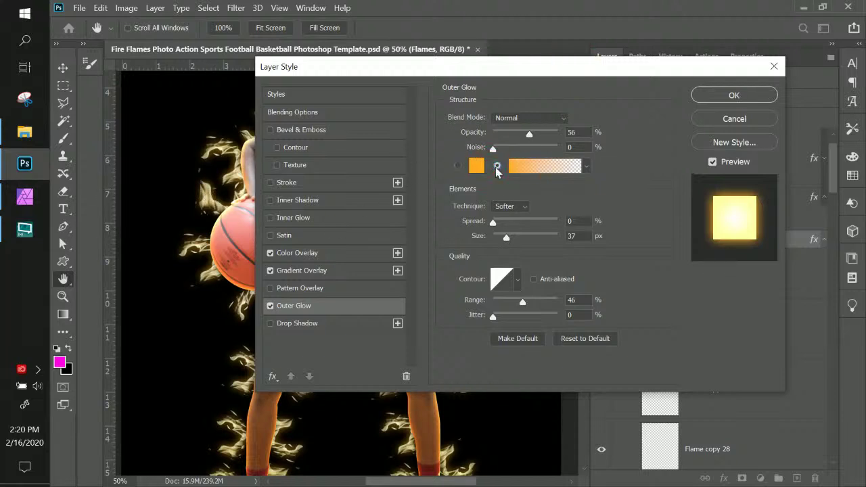
{"action": "left_click", "coordinate": [458, 166]}
{"action": "left_click", "coordinate": [717, 98]}
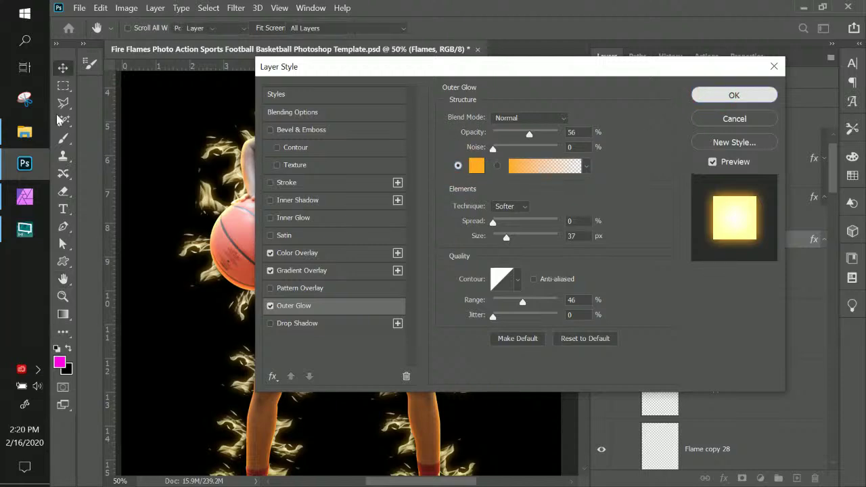
Step: Switch to Affinity Photo and set the Flames group's Outer Glow color to hex FFAE21
{"action": "left_click", "coordinate": [25, 197]}
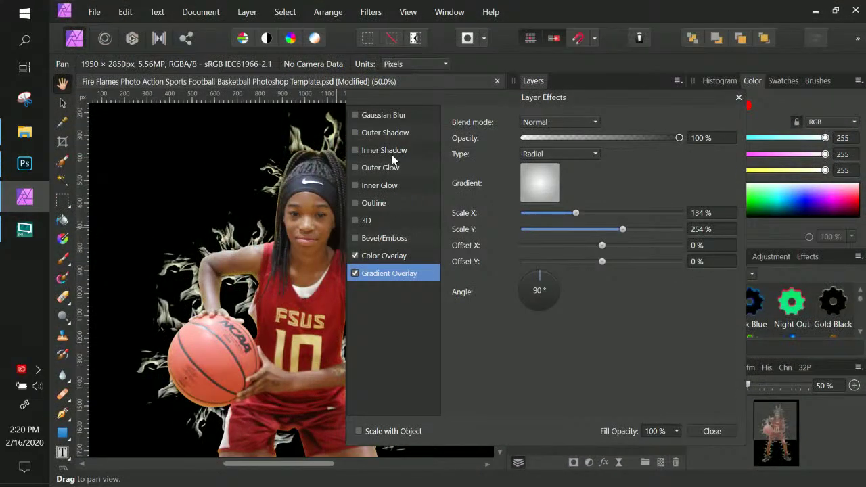
{"action": "left_click", "coordinate": [391, 168]}
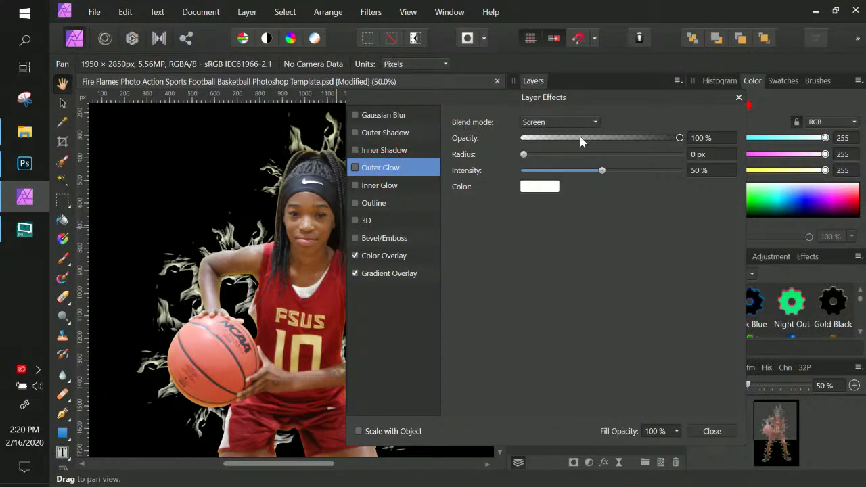
{"action": "left_click", "coordinate": [541, 189]}
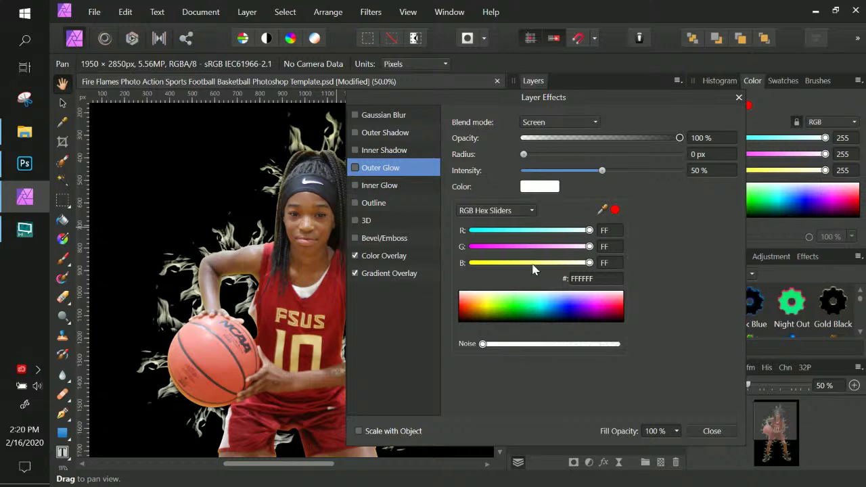
{"action": "left_click", "coordinate": [593, 279]}
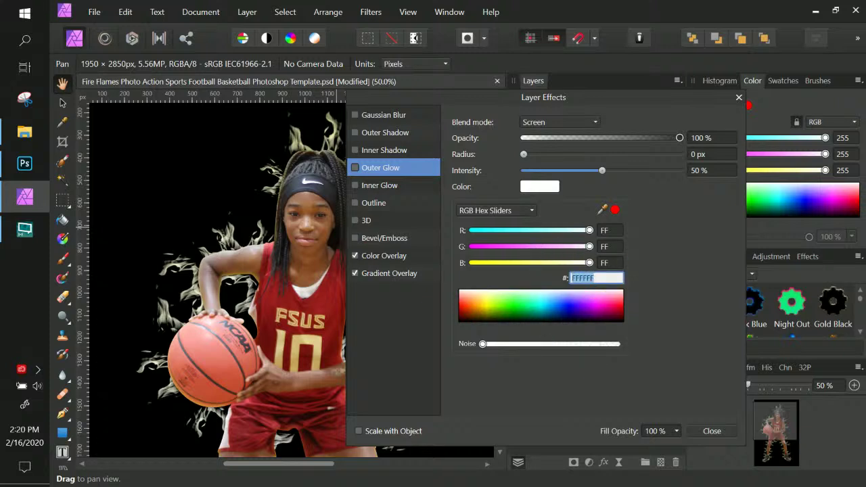
{"action": "key", "text": "ctrl+v"}
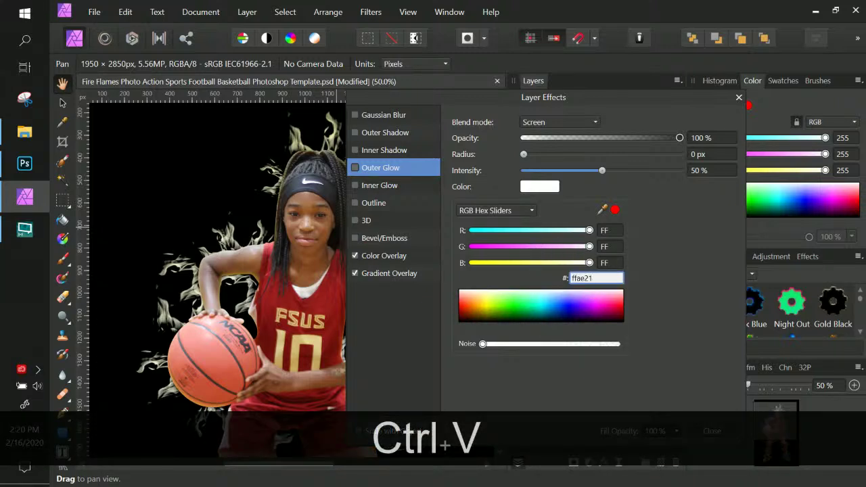
{"action": "key", "text": "Return"}
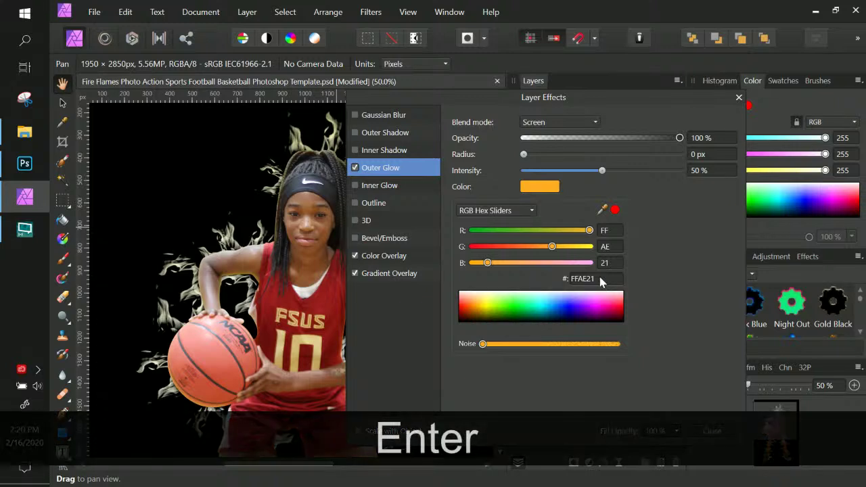
Step: Set the Outer Glow's blend mode to Normal and its radius to about 0.2 px
{"action": "left_click", "coordinate": [567, 122]}
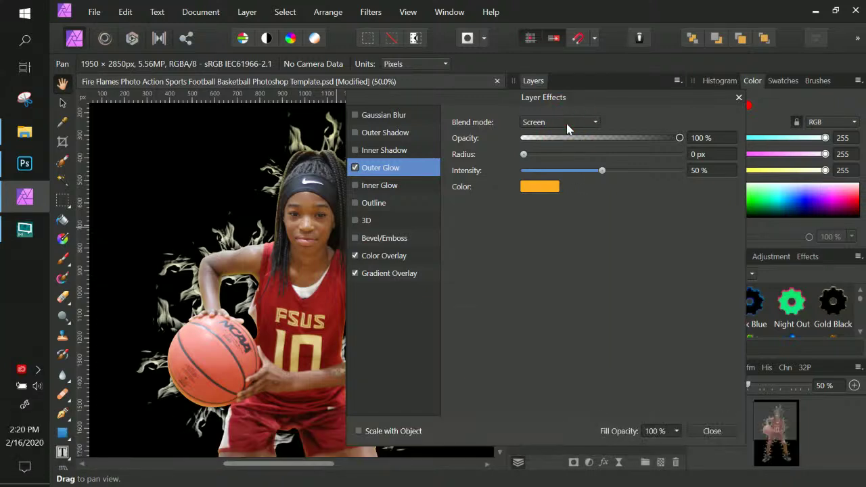
{"action": "left_click", "coordinate": [566, 123]}
{"action": "left_click_drag", "start_coordinate": [592, 229], "coordinate": [593, 147]}
{"action": "left_click", "coordinate": [555, 137]}
{"action": "mouse_move", "coordinate": [526, 159]}
{"action": "left_mouse_down"}
{"action": "mouse_move", "coordinate": [536, 159]}
{"action": "mouse_move", "coordinate": [529, 155]}
{"action": "left_mouse_up"}
Step: Check the Flames group's Outer Glow settings in Photoshop and return to Affinity Photo
{"action": "left_click", "coordinate": [26, 168]}
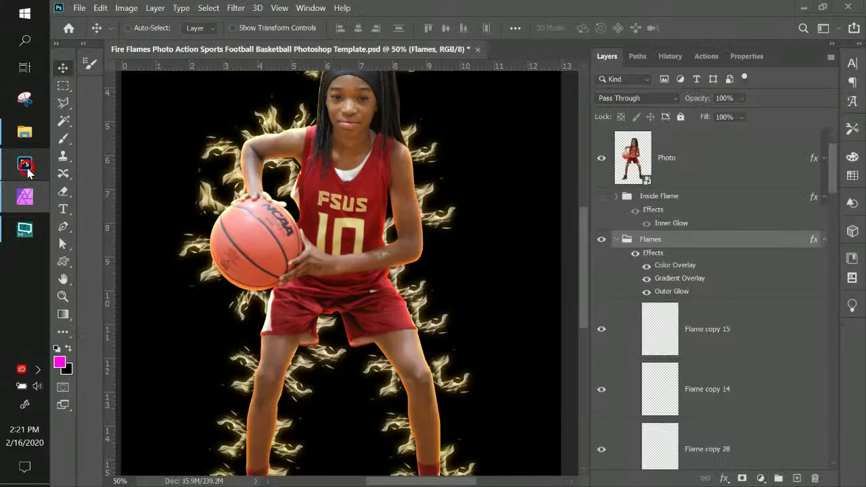
{"action": "double_click", "coordinate": [677, 291]}
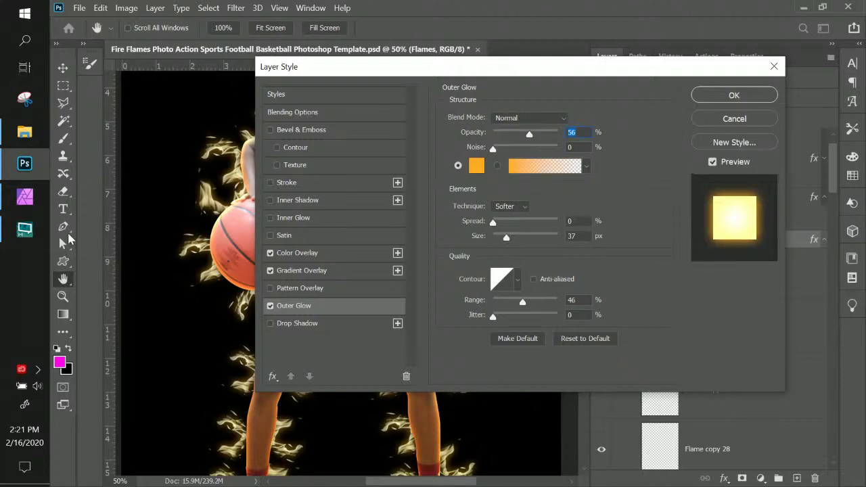
{"action": "left_click", "coordinate": [26, 196]}
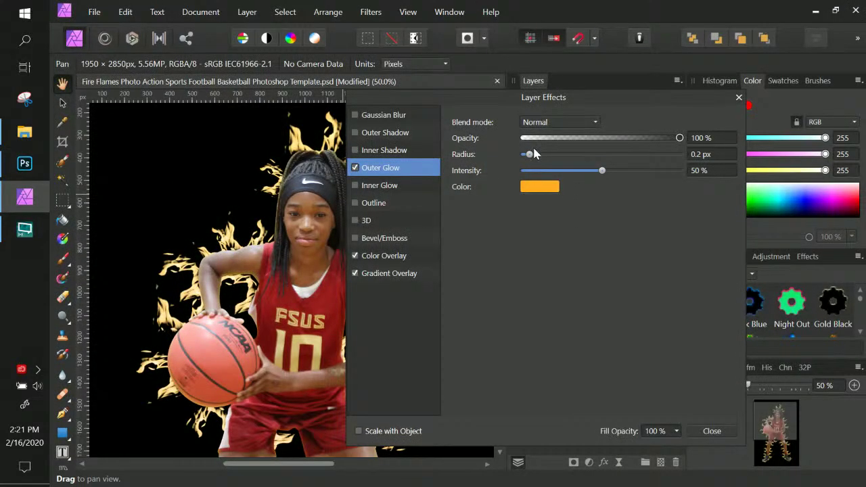
Step: Set the Outer Glow's opacity to 56% and its radius to about 0.5 px
{"action": "left_click_drag", "start_coordinate": [678, 139], "coordinate": [657, 138]}
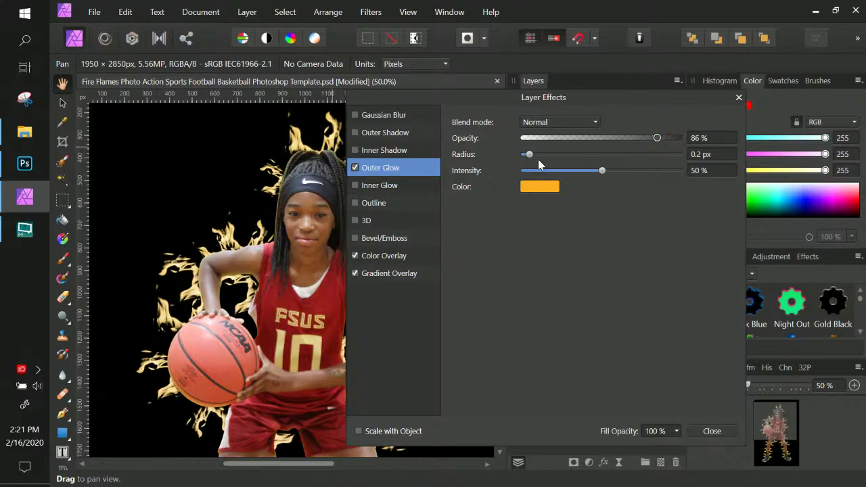
{"action": "left_click", "coordinate": [719, 137]}
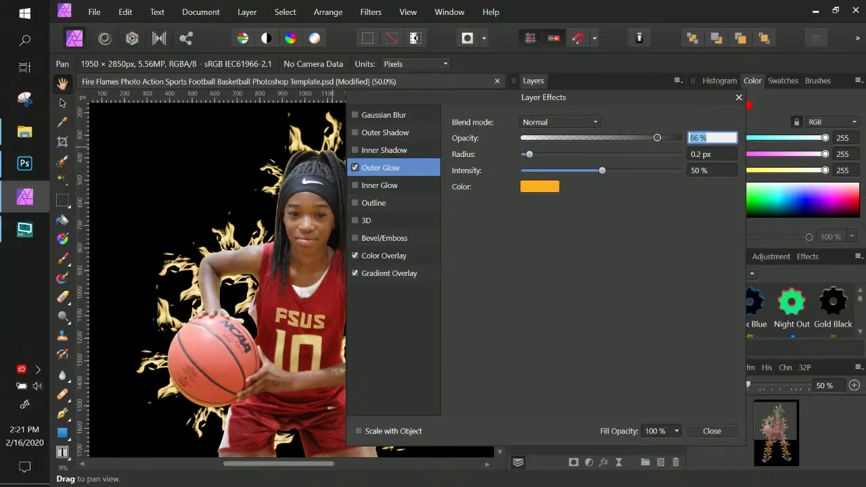
{"action": "type", "text": "56"}
{"action": "left_click", "coordinate": [538, 158]}
{"action": "mouse_move", "coordinate": [538, 158]}
{"action": "left_mouse_down"}
{"action": "mouse_move", "coordinate": [558, 157]}
{"action": "mouse_move", "coordinate": [535, 158]}
{"action": "mouse_move", "coordinate": [541, 156]}
{"action": "left_mouse_up"}
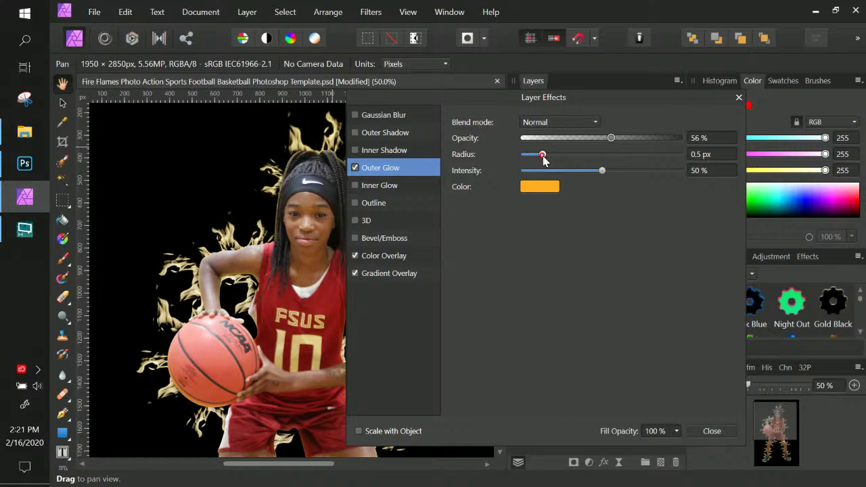
Step: Compare with Photoshop's Outer Glow, reduce Affinity's glow intensity to 36%, adjust its radius, raise its opacity slightly and close the effects
{"action": "left_click", "coordinate": [35, 169]}
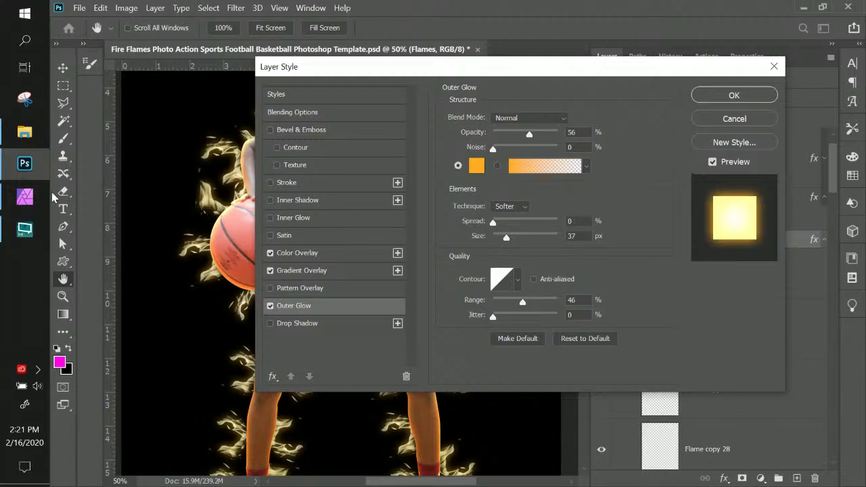
{"action": "left_click", "coordinate": [24, 196]}
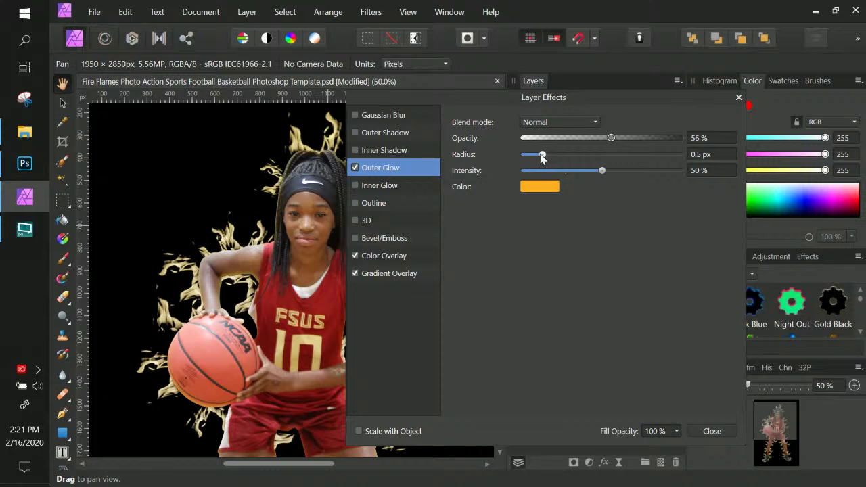
{"action": "left_click_drag", "start_coordinate": [602, 171], "coordinate": [579, 170]}
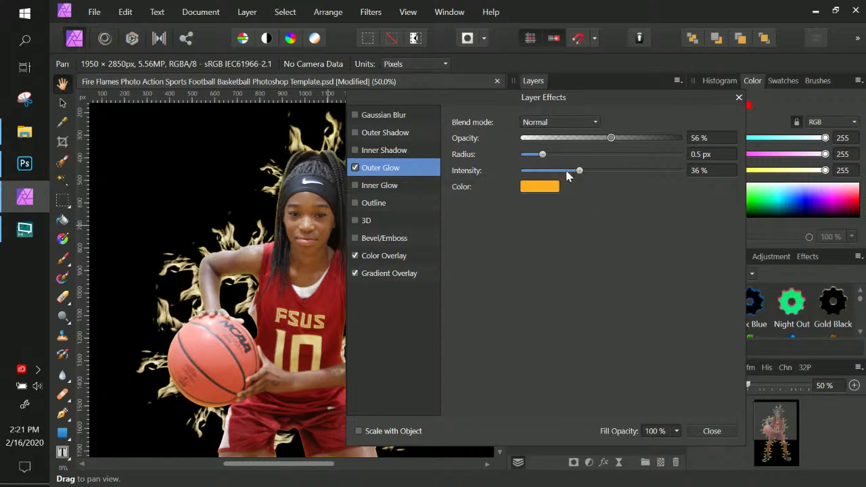
{"action": "left_click", "coordinate": [556, 159]}
{"action": "left_click_drag", "start_coordinate": [612, 138], "coordinate": [619, 138]}
{"action": "left_click", "coordinate": [712, 432]}
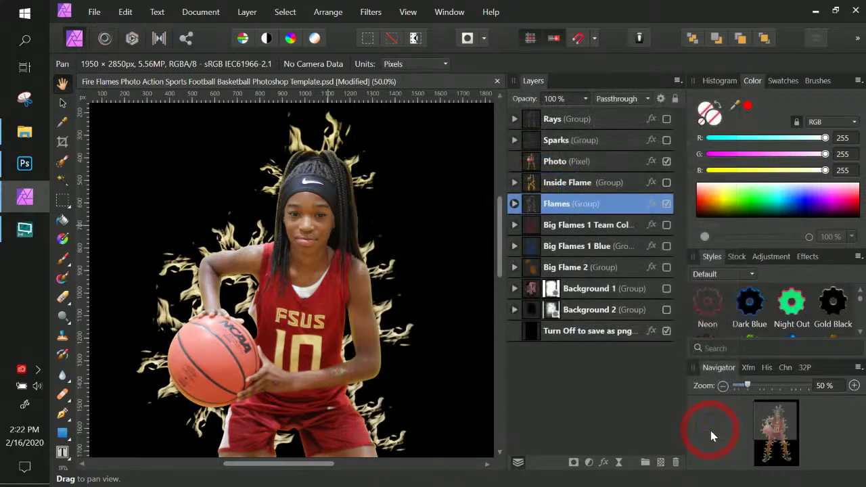
Step: Hide the Flames group and show the Big Flames 1 Team Color group behind the player
{"action": "left_click", "coordinate": [666, 204]}
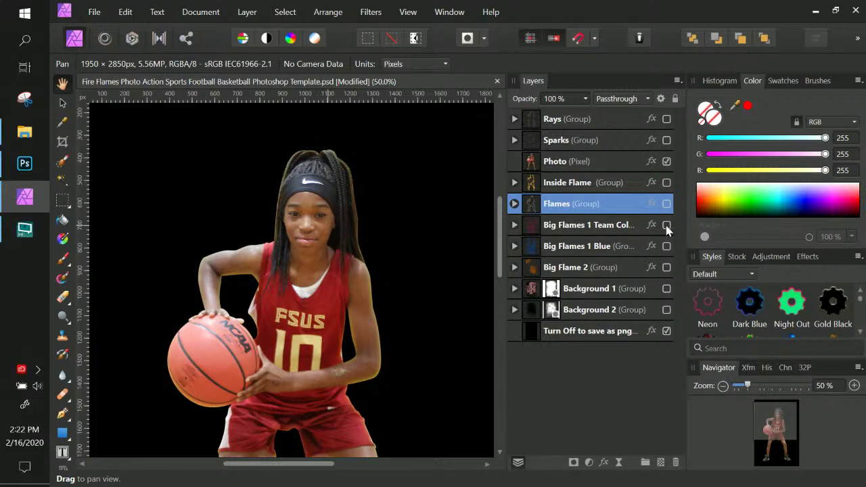
{"action": "left_click", "coordinate": [666, 225]}
{"action": "scroll", "coordinate": [194, 291], "scroll_direction": "down", "scroll_amount": 1}
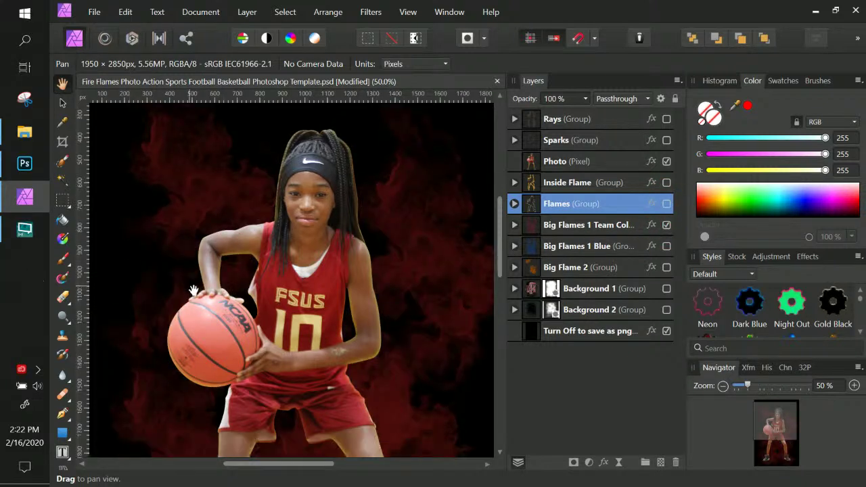
{"action": "scroll", "coordinate": [193, 291], "scroll_direction": "down", "scroll_amount": 3}
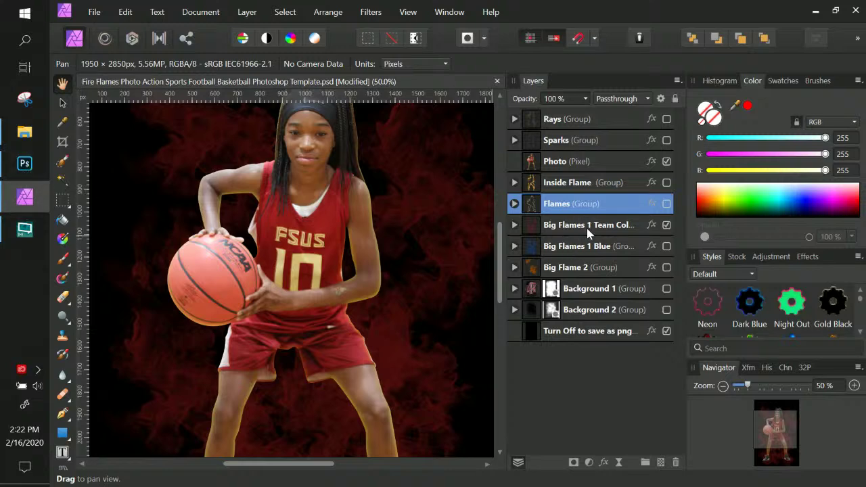
Step: Switch to Photoshop, accept the Outer Glow settings and collapse the Flames group
{"action": "left_click", "coordinate": [25, 163]}
{"action": "left_click", "coordinate": [744, 99]}
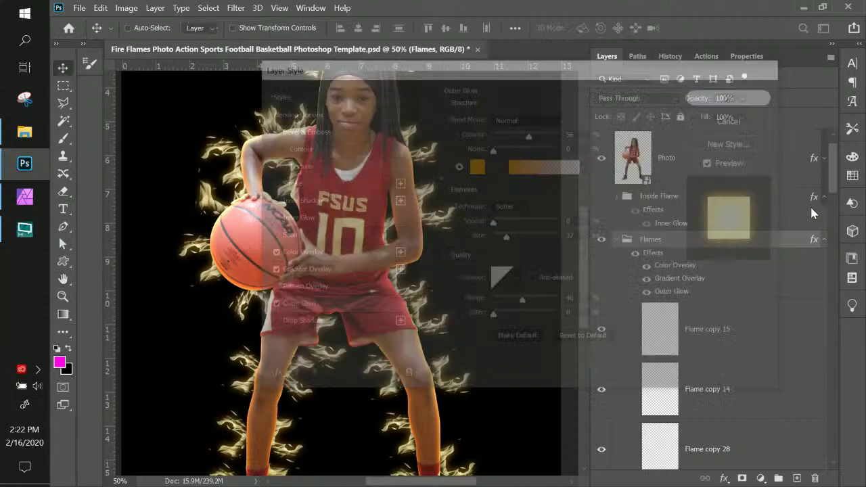
{"action": "left_click", "coordinate": [617, 240]}
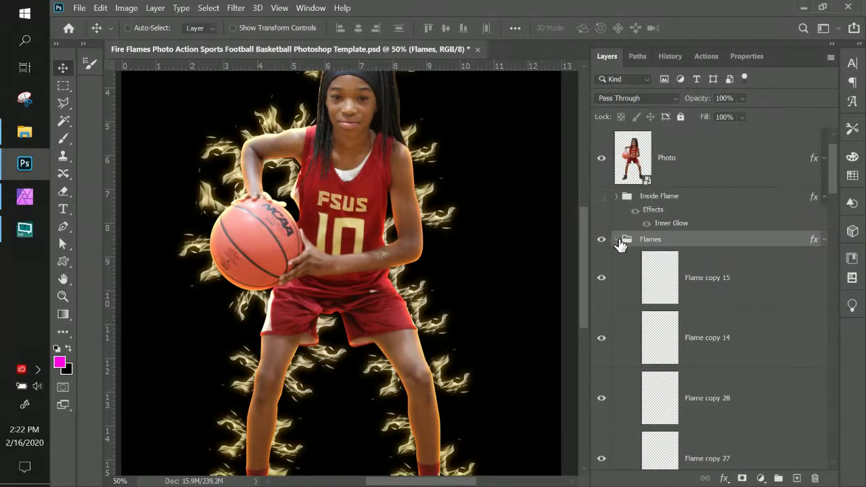
Step: Hide the Flames group, show Big Flames 1 Team Color and compare the flames with Affinity Photo
{"action": "left_click", "coordinate": [601, 239]}
{"action": "left_click", "coordinate": [602, 256]}
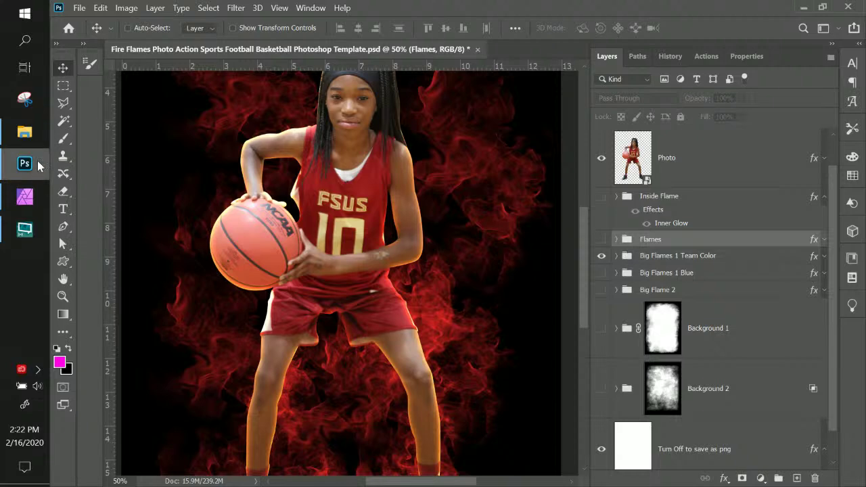
{"action": "left_click", "coordinate": [25, 203]}
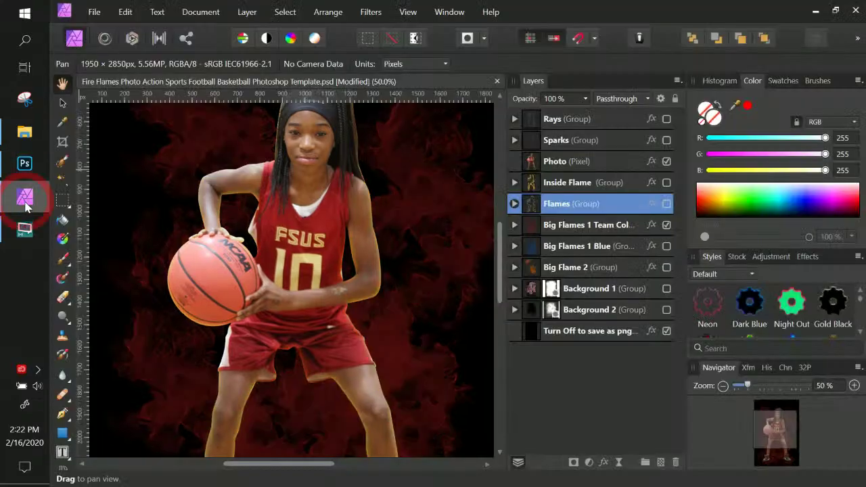
{"action": "left_click", "coordinate": [31, 168]}
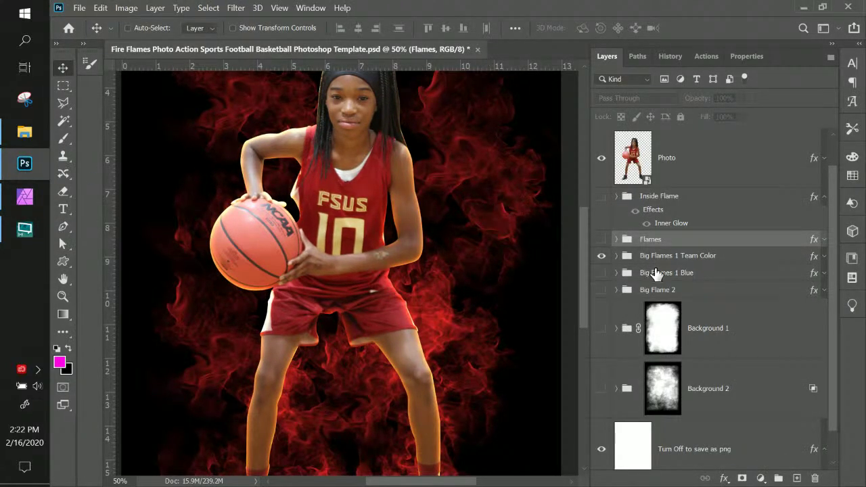
Step: Select and expand the Big Flames 1 Team Color group, hide its effects and set its fill to 100%
{"action": "left_click", "coordinate": [657, 261]}
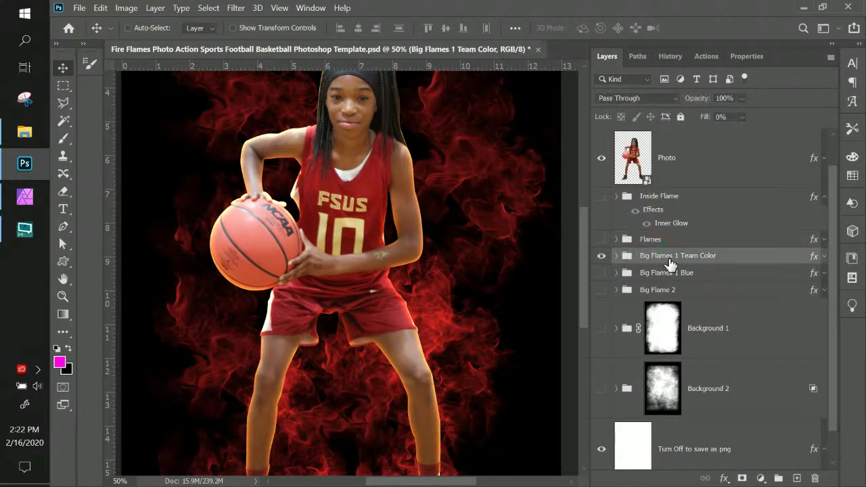
{"action": "left_click", "coordinate": [823, 257]}
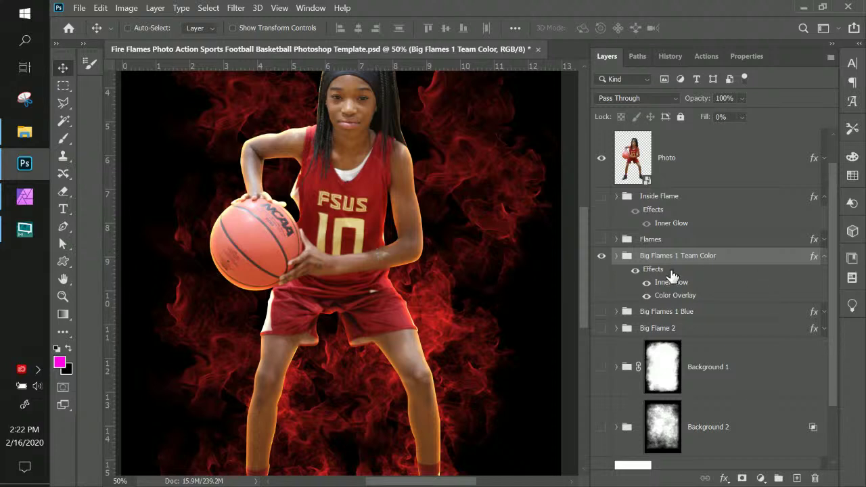
{"action": "left_click", "coordinate": [635, 269]}
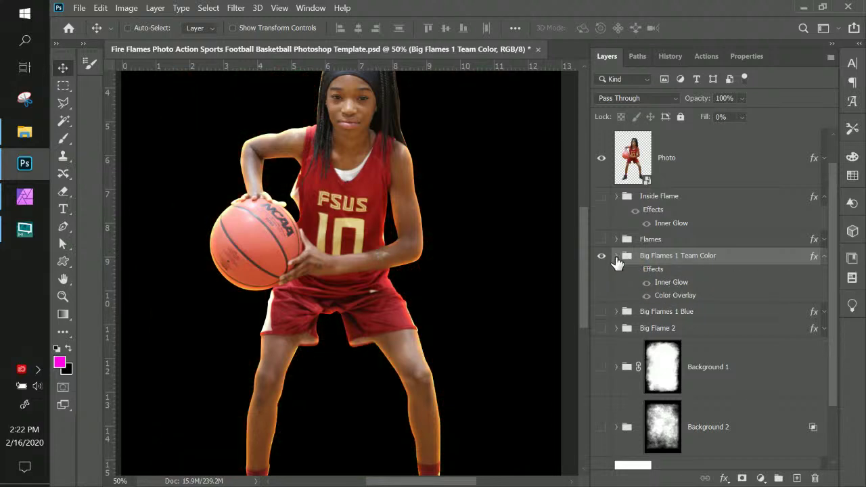
{"action": "left_click", "coordinate": [616, 255]}
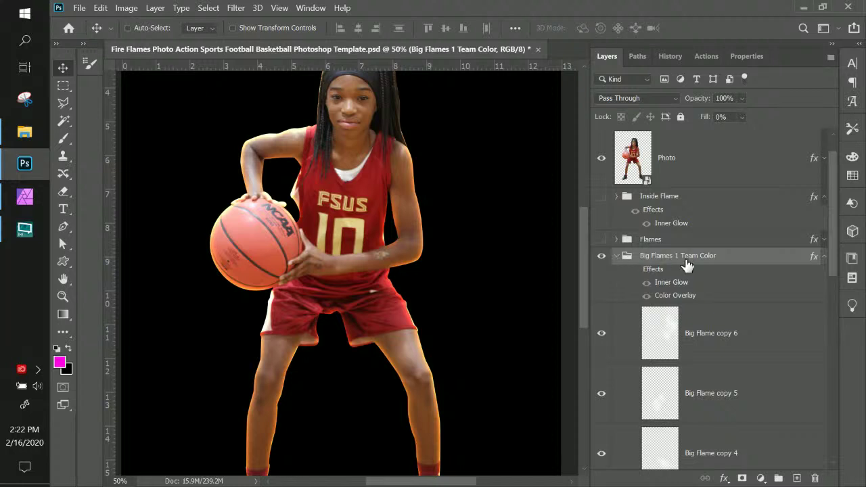
{"action": "left_click", "coordinate": [741, 118]}
{"action": "left_click_drag", "start_coordinate": [754, 138], "coordinate": [820, 142]}
Step: Turn the Big Flames 1 Team Color effects back on and set the group's fill to 0%
{"action": "left_click", "coordinate": [638, 271]}
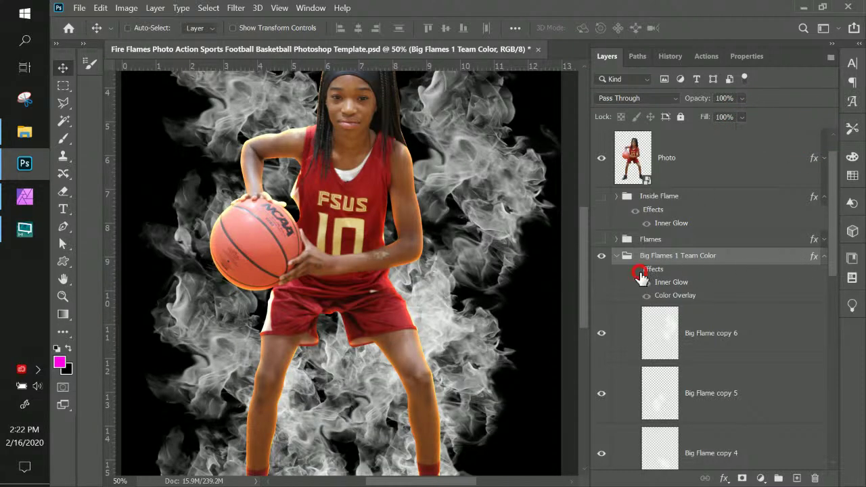
{"action": "left_click", "coordinate": [636, 270]}
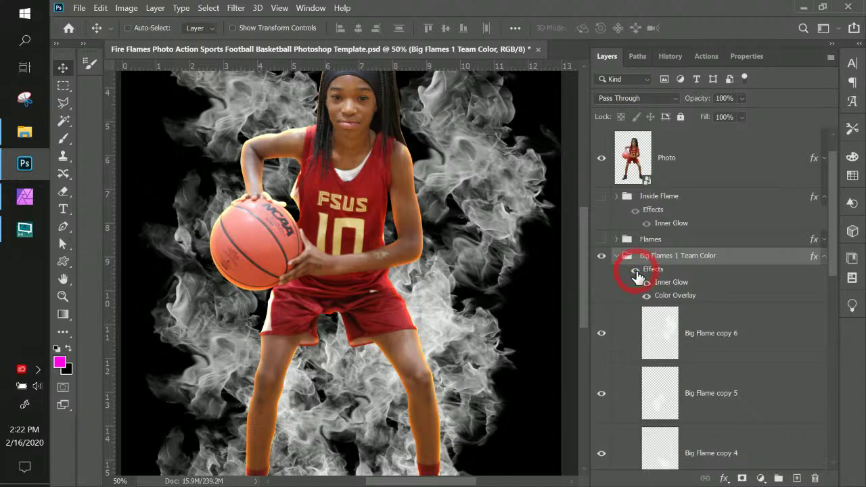
{"action": "left_click", "coordinate": [739, 118]}
{"action": "left_click_drag", "start_coordinate": [739, 131], "coordinate": [703, 135]}
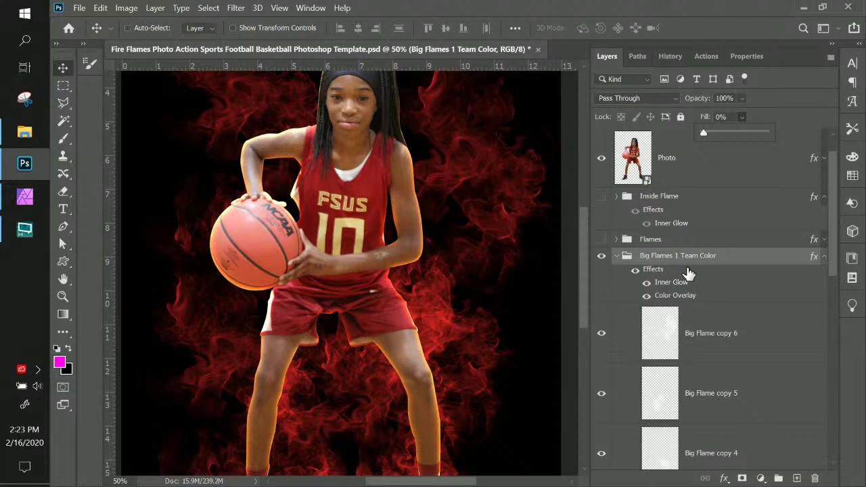
Step: Try varying the Big Flames 1 Team Color group's opacity and fill, returning them to 100% and 0%
{"action": "left_click", "coordinate": [741, 98]}
{"action": "left_click_drag", "start_coordinate": [745, 101], "coordinate": [768, 115]}
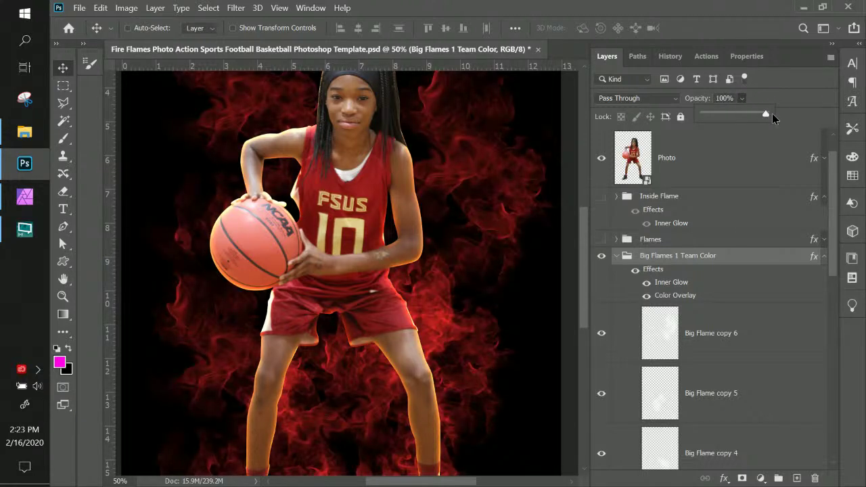
{"action": "left_click", "coordinate": [700, 287]}
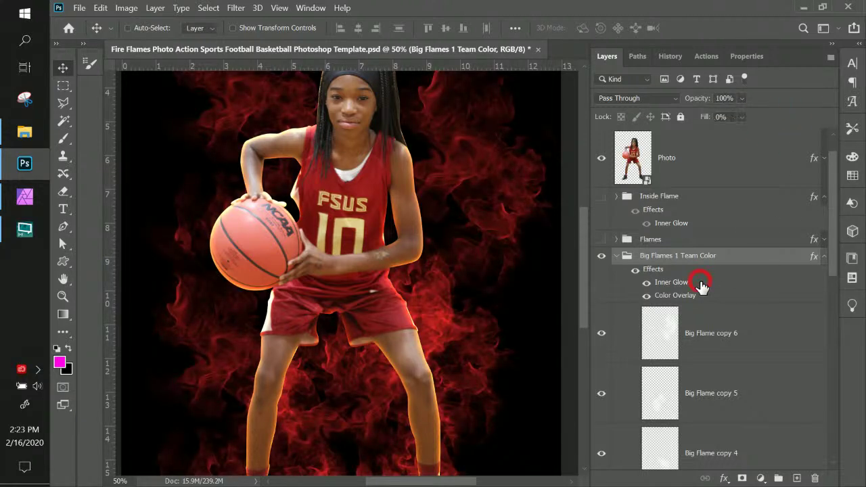
{"action": "left_click", "coordinate": [741, 117]}
{"action": "left_click", "coordinate": [747, 132]}
{"action": "left_click_drag", "start_coordinate": [727, 137], "coordinate": [712, 132]}
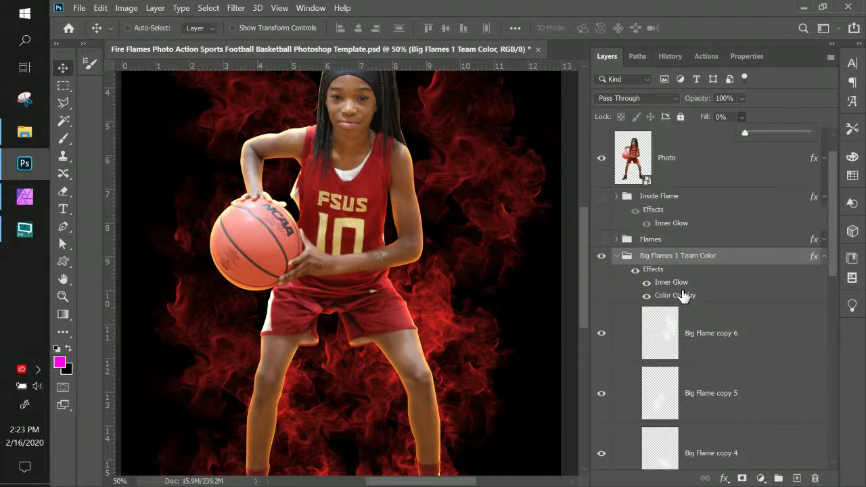
Step: Open the Inner Glow settings of Big Flames 1 Team Color in Photoshop and in Affinity Photo for comparison
{"action": "left_click", "coordinate": [680, 259]}
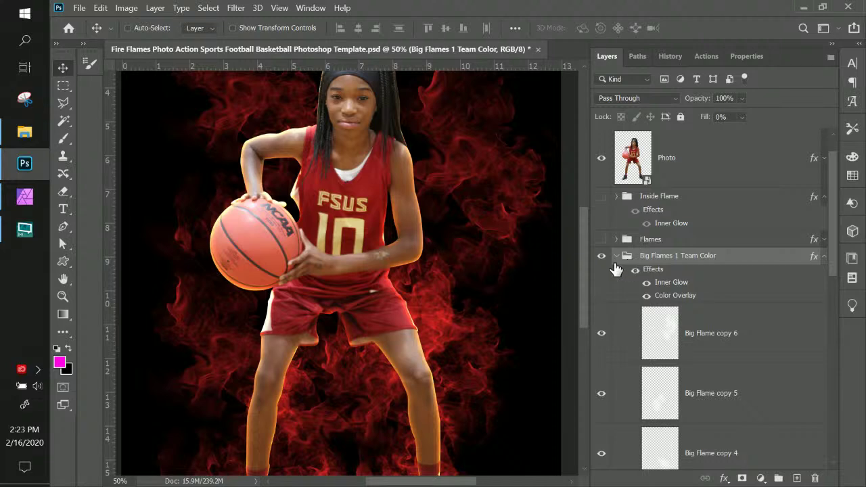
{"action": "left_click", "coordinate": [664, 284]}
{"action": "double_click", "coordinate": [665, 289]}
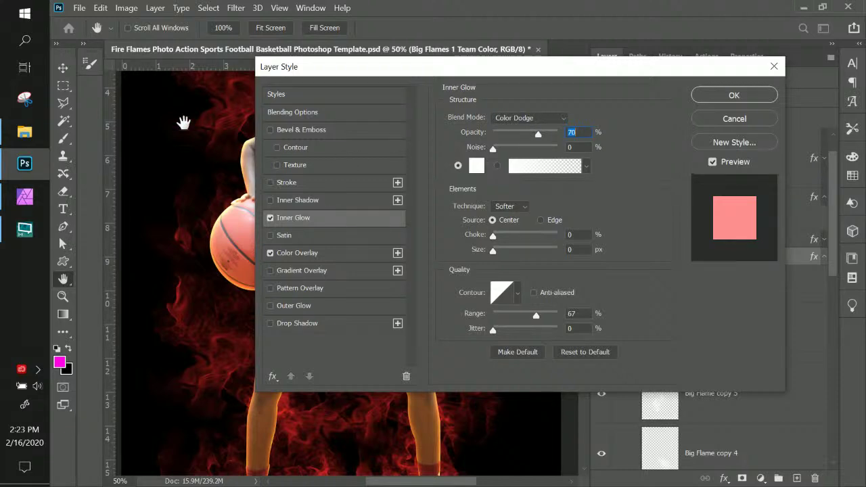
{"action": "mouse_move", "coordinate": [21, 139]}
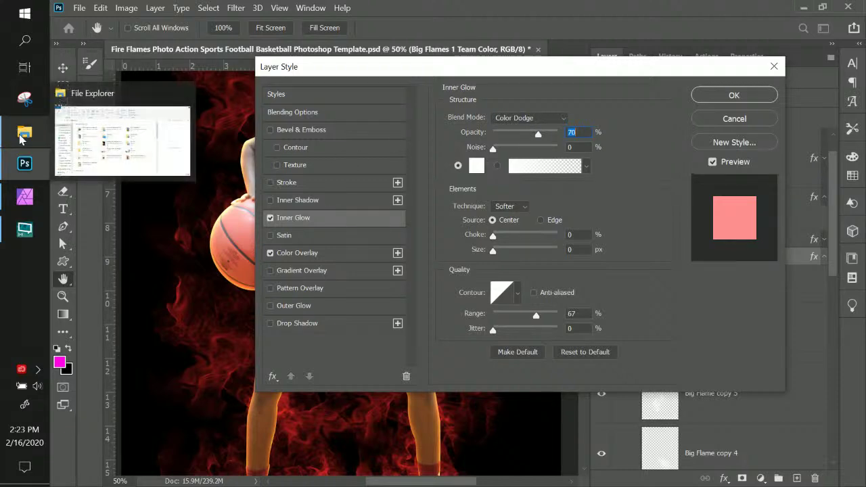
{"action": "left_click", "coordinate": [24, 196]}
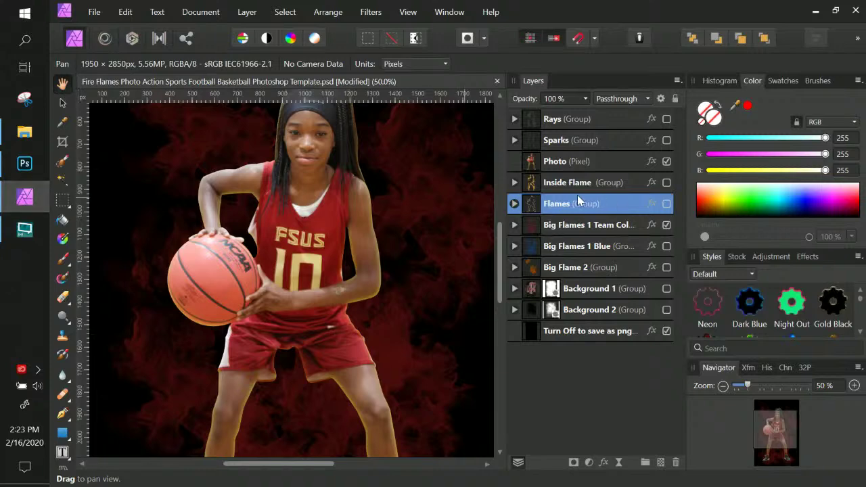
{"action": "left_click", "coordinate": [651, 226]}
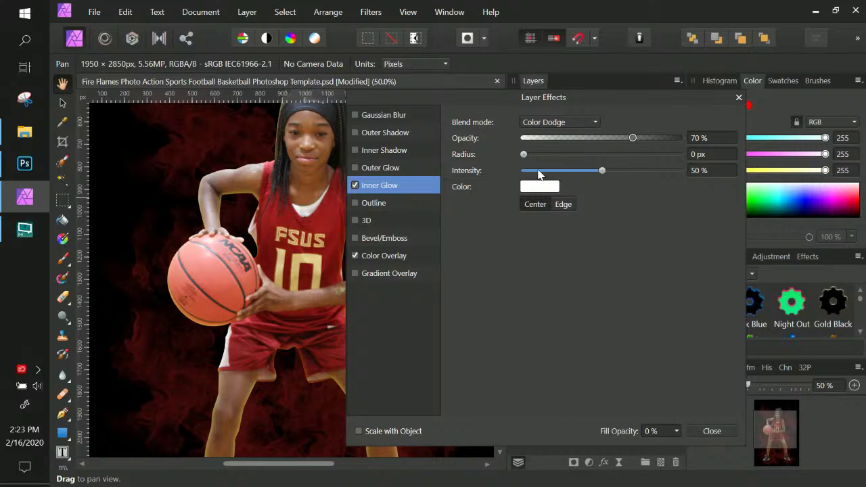
Step: Compare the group's Color Overlay blend mode, opacity and color in Photoshop and Affinity Photo
{"action": "left_click", "coordinate": [25, 163]}
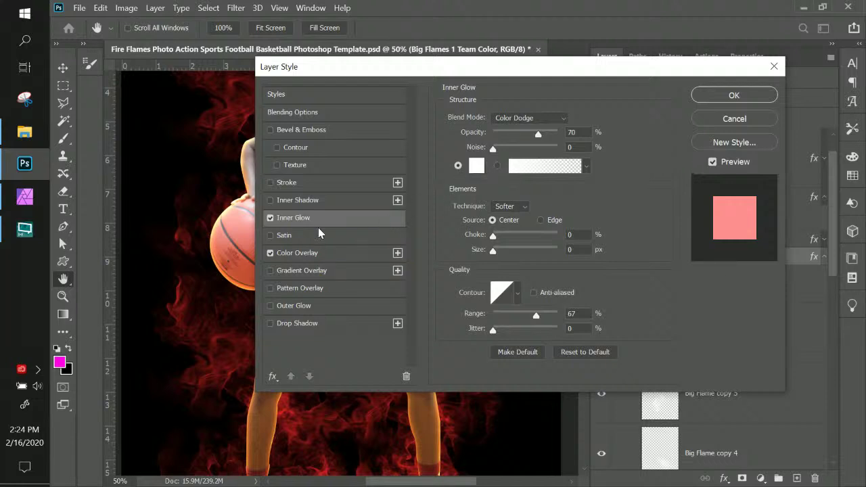
{"action": "left_click", "coordinate": [317, 254]}
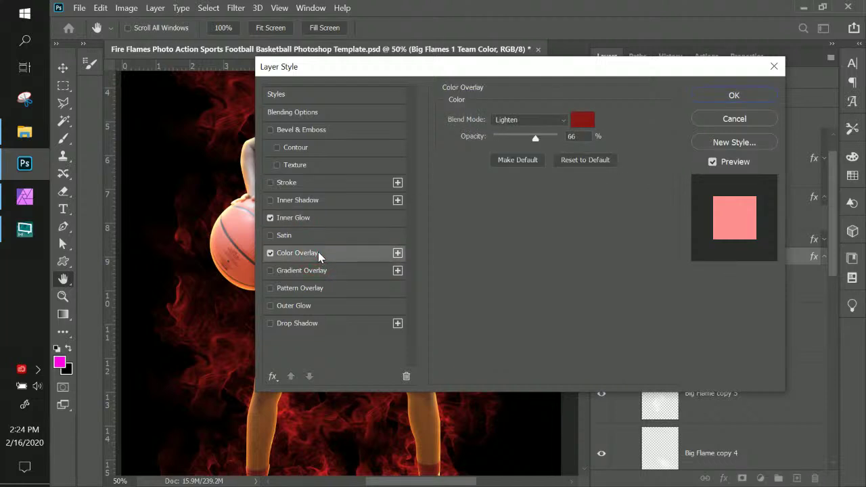
{"action": "left_click", "coordinate": [29, 167]}
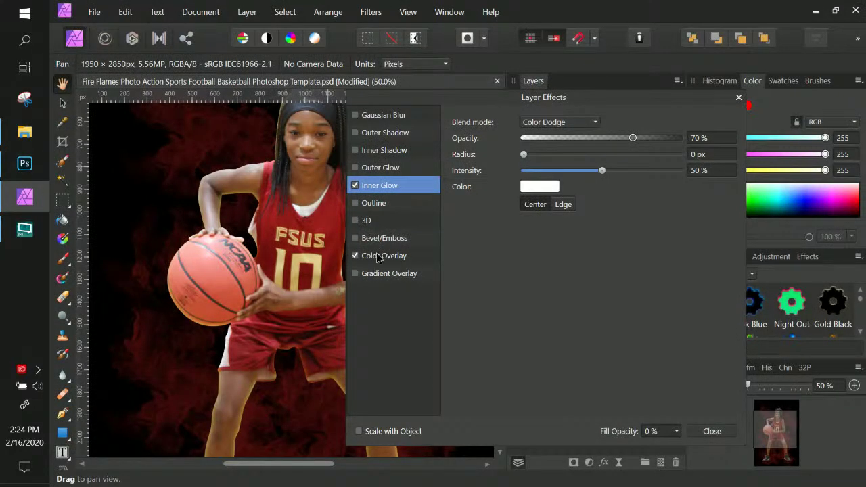
{"action": "left_click", "coordinate": [377, 256]}
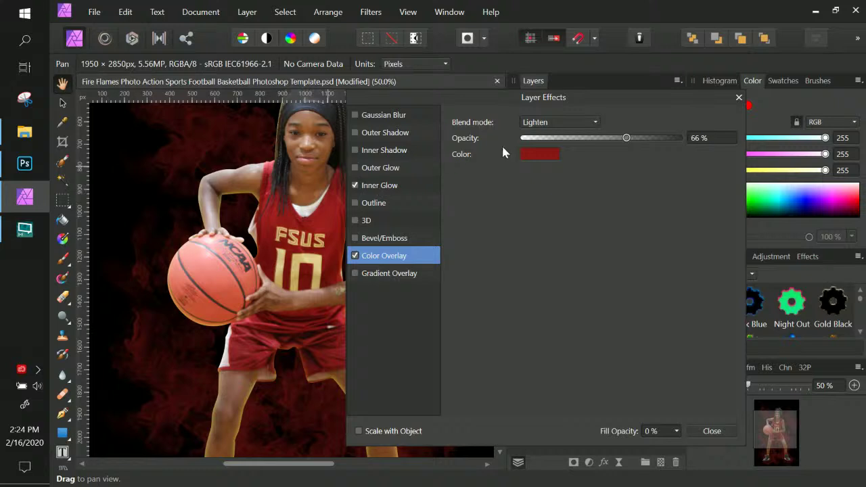
Step: Adjust Affinity's Color Overlay opacity, try the Inner Glow radius, raise its intensity slightly and close the effects
{"action": "left_click_drag", "start_coordinate": [624, 138], "coordinate": [638, 139]}
{"action": "left_click", "coordinate": [398, 187]}
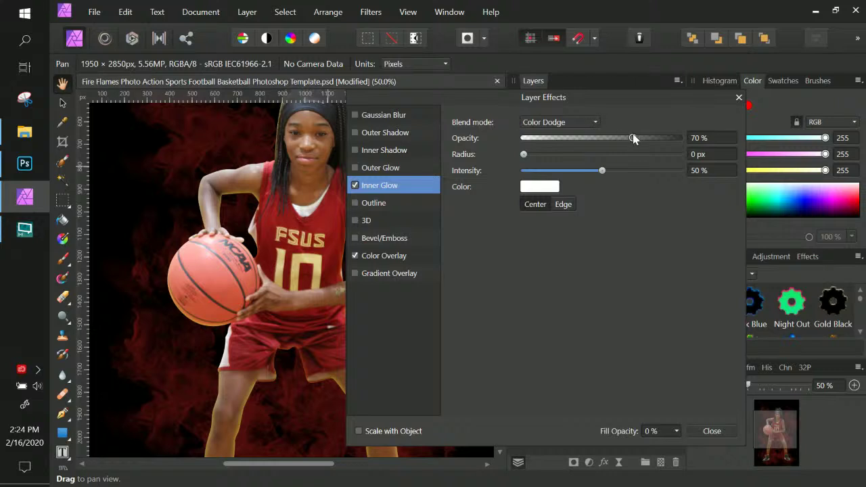
{"action": "left_click_drag", "start_coordinate": [524, 155], "coordinate": [494, 154]}
{"action": "left_click", "coordinate": [492, 149]}
{"action": "left_click_drag", "start_coordinate": [605, 173], "coordinate": [623, 174]}
{"action": "mouse_move", "coordinate": [628, 174]}
{"action": "left_mouse_down"}
{"action": "mouse_move", "coordinate": [685, 173]}
{"action": "mouse_move", "coordinate": [616, 174]}
{"action": "left_mouse_up"}
{"action": "left_click", "coordinate": [718, 436]}
{"action": "scroll", "coordinate": [386, 294], "scroll_direction": "up", "scroll_amount": 3}
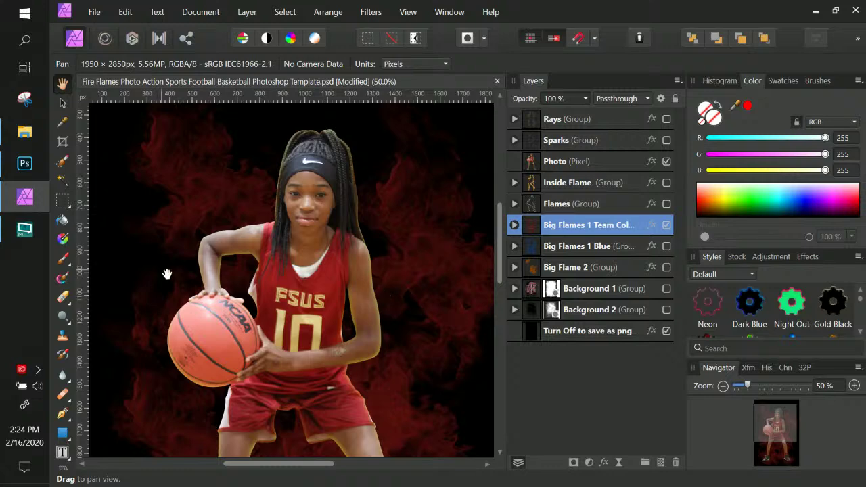
Step: Switch to Photoshop, accept the Layer Style settings and compare the team color flames with Affinity Photo
{"action": "left_click", "coordinate": [24, 163]}
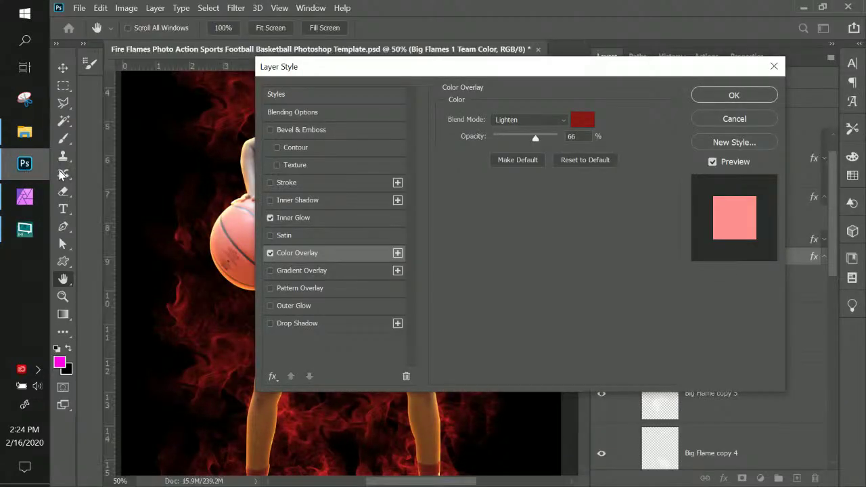
{"action": "left_click", "coordinate": [720, 95]}
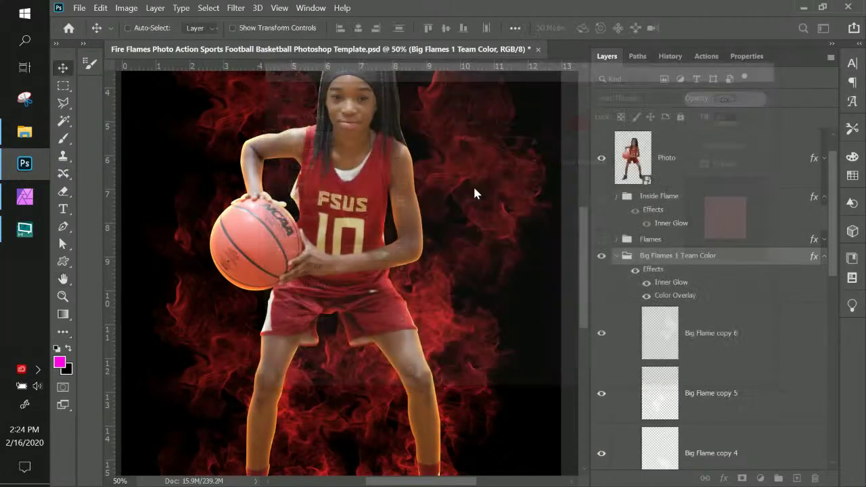
{"action": "scroll", "coordinate": [479, 299], "scroll_direction": "up", "scroll_amount": 2}
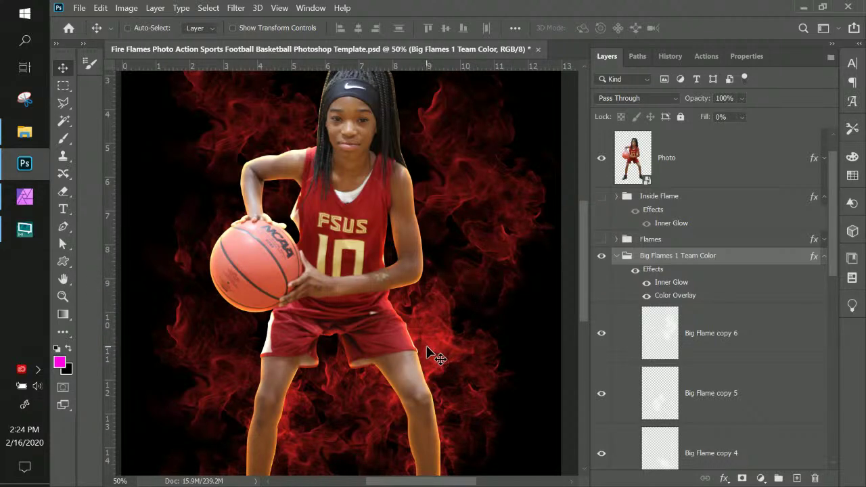
{"action": "scroll", "coordinate": [434, 355], "scroll_direction": "down", "scroll_amount": 1}
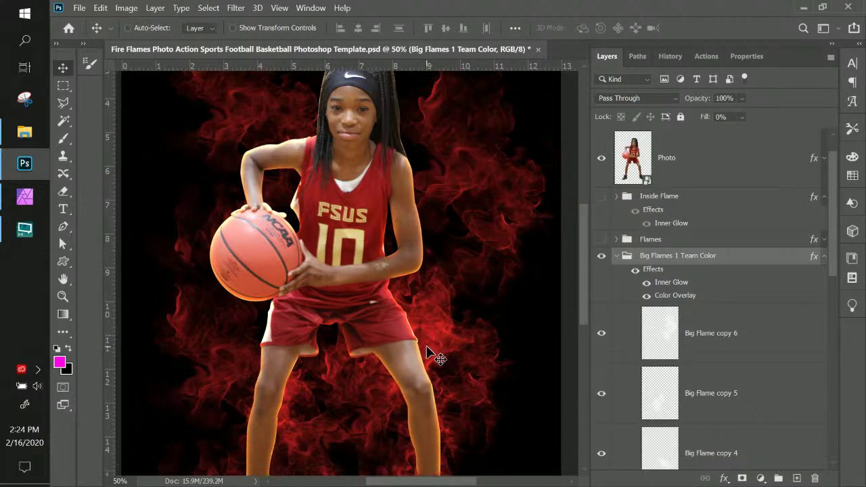
{"action": "left_click", "coordinate": [25, 166]}
{"action": "left_click", "coordinate": [25, 166]}
{"action": "left_click", "coordinate": [25, 166]}
{"action": "left_click", "coordinate": [25, 166]}
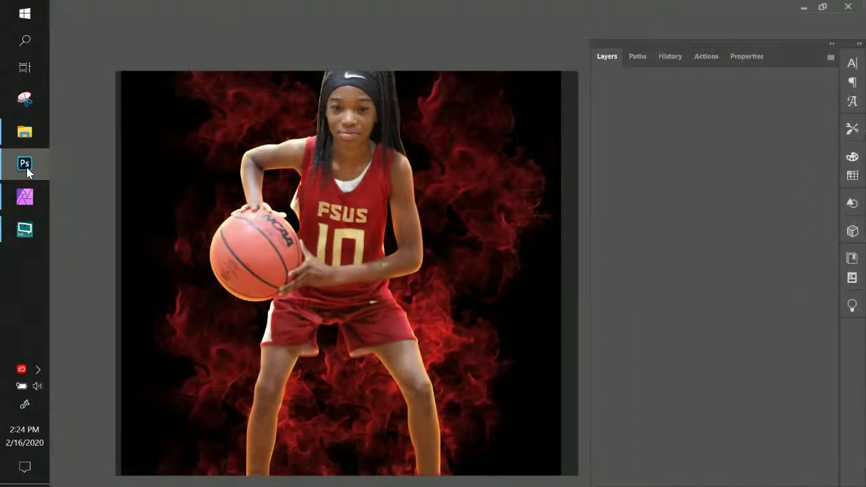
{"action": "left_click", "coordinate": [25, 166]}
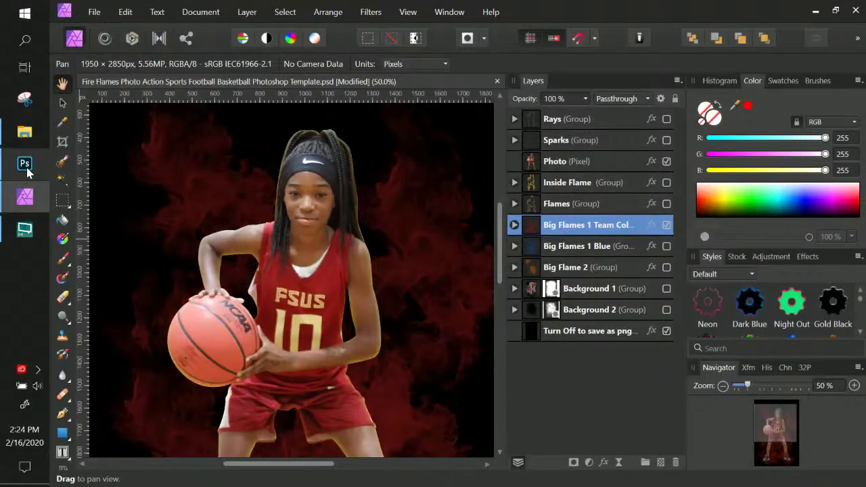
Step: Check the red flames in Affinity Photo, then hide Big Flames 1 Team Color and show Big Flames 1 Blue
{"action": "left_click", "coordinate": [666, 225]}
{"action": "scroll", "coordinate": [384, 279], "scroll_direction": "down", "scroll_amount": 5}
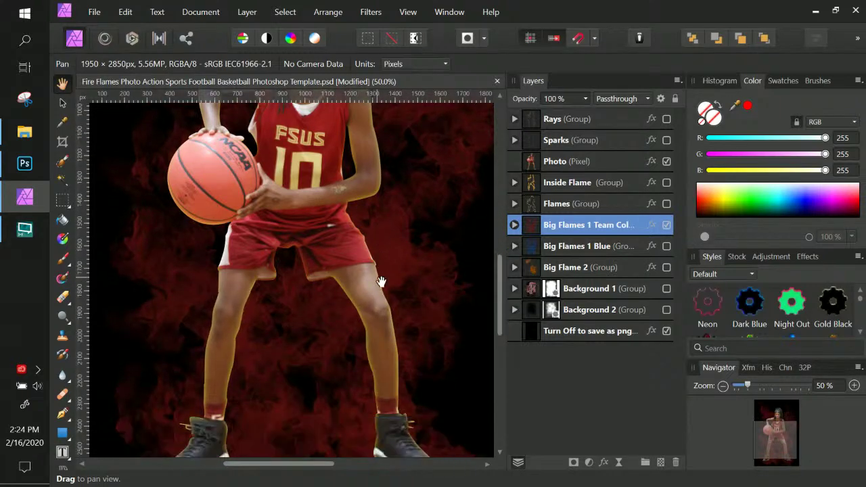
{"action": "scroll", "coordinate": [381, 283], "scroll_direction": "up", "scroll_amount": 5}
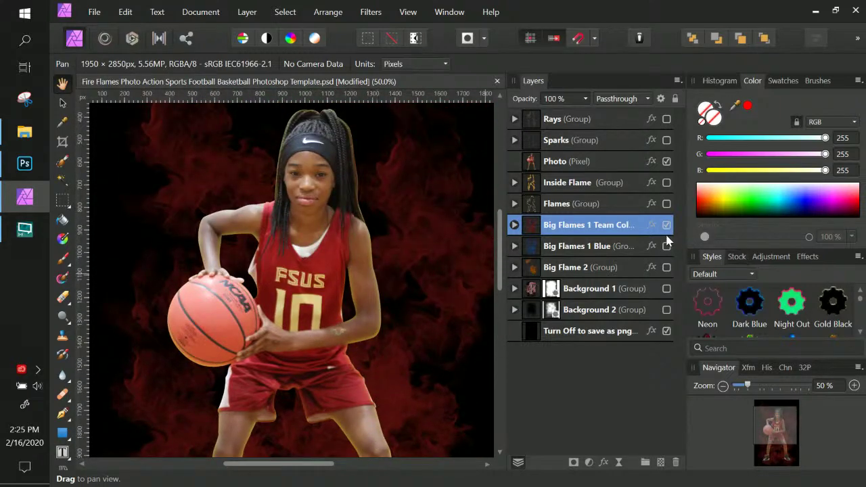
{"action": "left_click", "coordinate": [666, 225]}
{"action": "left_click", "coordinate": [666, 246]}
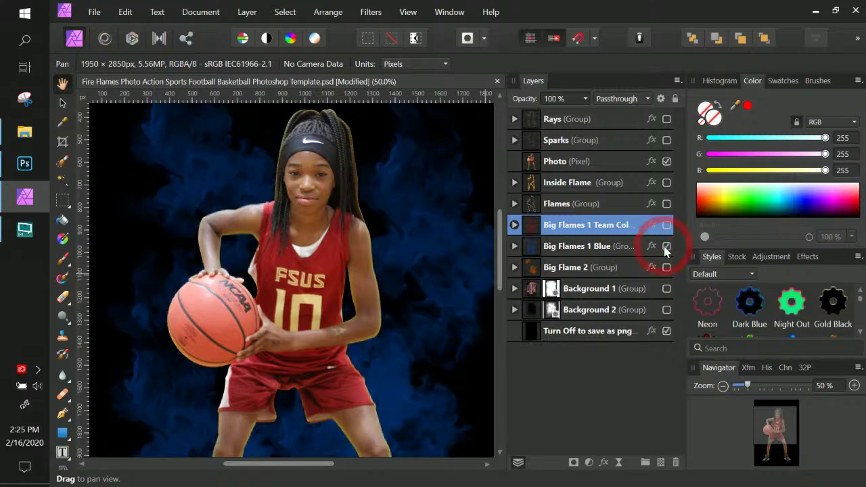
Step: Switch to Photoshop, collapse and hide Big Flames 1 Team Color, and show Big Flames 1 Blue
{"action": "left_click", "coordinate": [24, 163]}
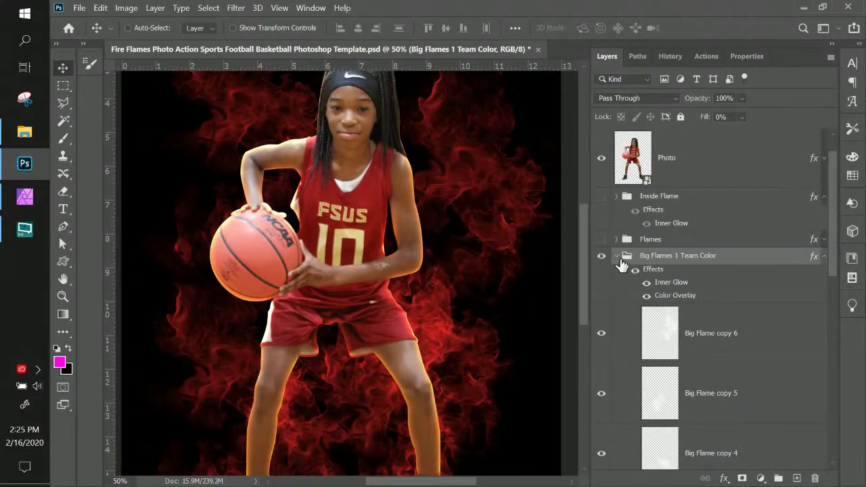
{"action": "left_click", "coordinate": [616, 256]}
{"action": "left_click", "coordinate": [601, 255]}
{"action": "left_click", "coordinate": [601, 311]}
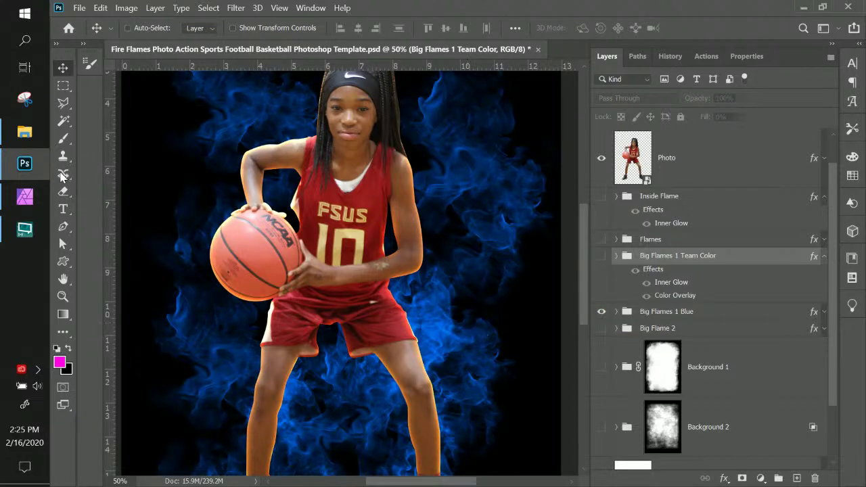
Step: In Affinity Photo, set the Inner Glow of Big Flames 1 Blue to 75% opacity, 0 px radius and 35% intensity
{"action": "left_click", "coordinate": [25, 196]}
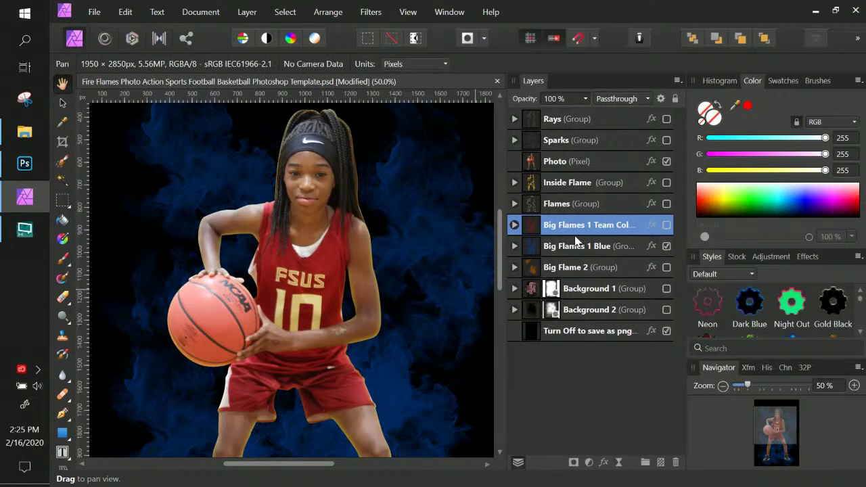
{"action": "left_click", "coordinate": [584, 246]}
{"action": "left_click", "coordinate": [650, 246]}
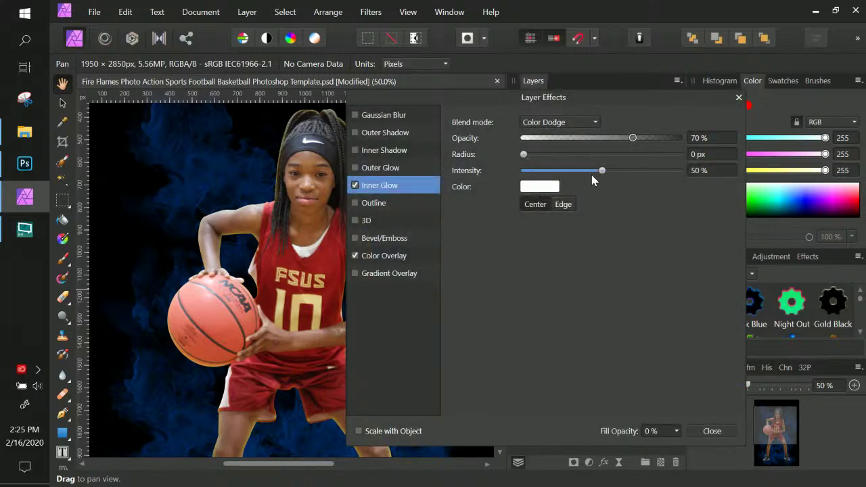
{"action": "left_click_drag", "start_coordinate": [602, 170], "coordinate": [658, 171]}
{"action": "left_click_drag", "start_coordinate": [671, 174], "coordinate": [578, 172]}
{"action": "mouse_move", "coordinate": [523, 154]}
{"action": "left_mouse_down"}
{"action": "mouse_move", "coordinate": [679, 162]}
{"action": "mouse_move", "coordinate": [522, 161]}
{"action": "left_mouse_up"}
{"action": "left_click_drag", "start_coordinate": [632, 140], "coordinate": [527, 143]}
{"action": "left_click", "coordinate": [679, 138]}
{"action": "left_click_drag", "start_coordinate": [648, 141], "coordinate": [641, 140]}
Step: Set the Color Overlay opacity of Big Flames 1 Blue to 83%
{"action": "left_click", "coordinate": [398, 255]}
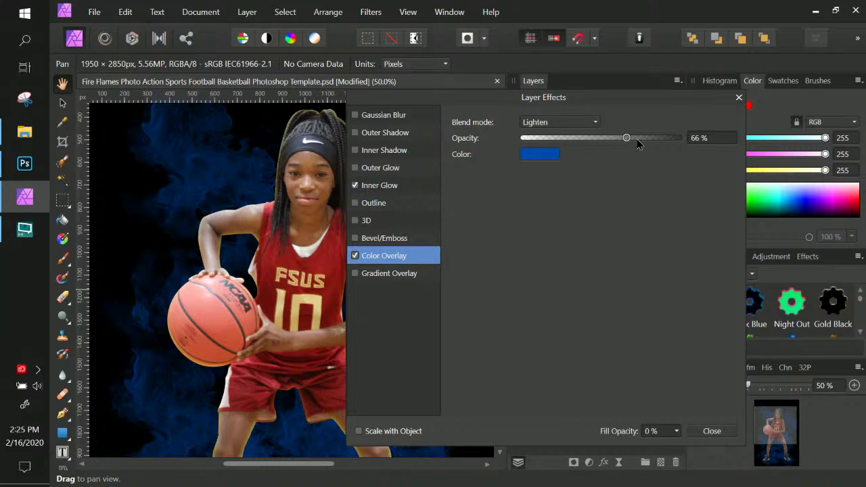
{"action": "left_click_drag", "start_coordinate": [637, 139], "coordinate": [659, 141]}
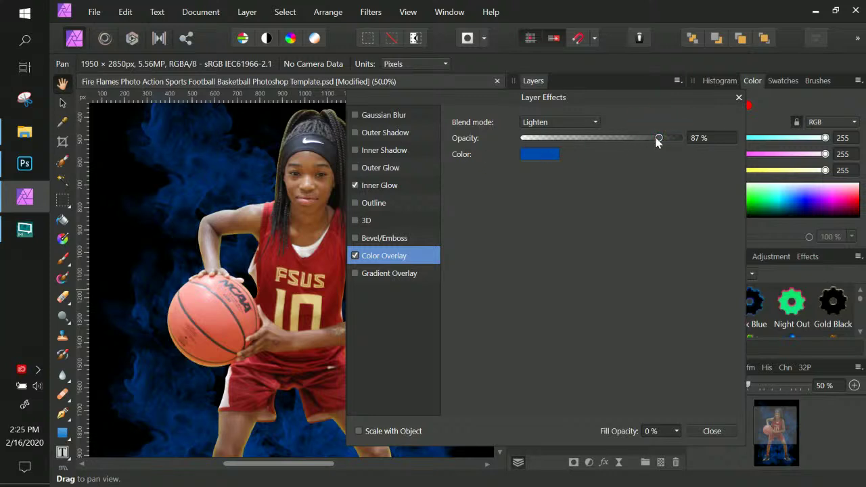
{"action": "mouse_move", "coordinate": [657, 139]}
{"action": "left_mouse_down"}
{"action": "mouse_move", "coordinate": [647, 139]}
{"action": "mouse_move", "coordinate": [654, 140]}
{"action": "left_mouse_up"}
Step: Compare the blue flames between Photoshop and Affinity Photo, ending in Affinity Photo
{"action": "left_click", "coordinate": [33, 177]}
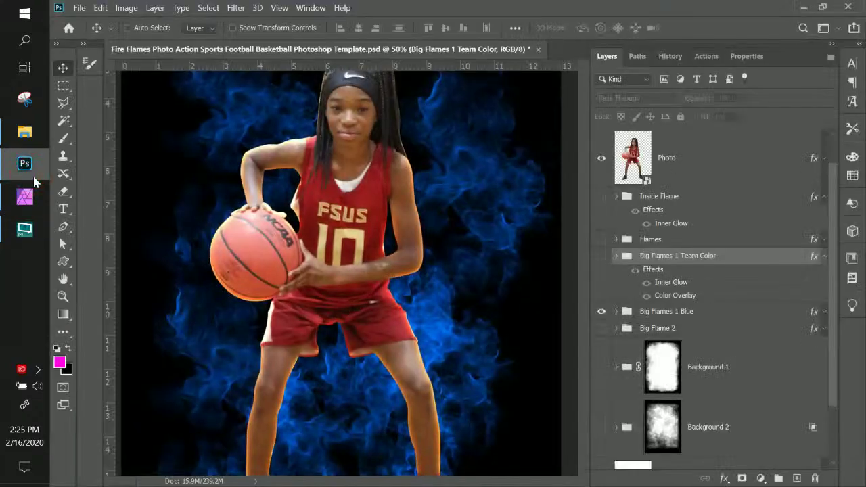
{"action": "left_click", "coordinate": [30, 194]}
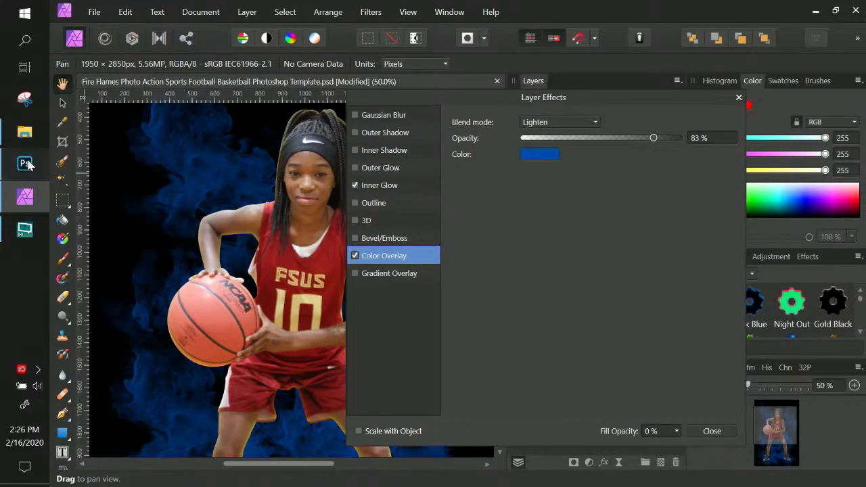
{"action": "left_click", "coordinate": [27, 164]}
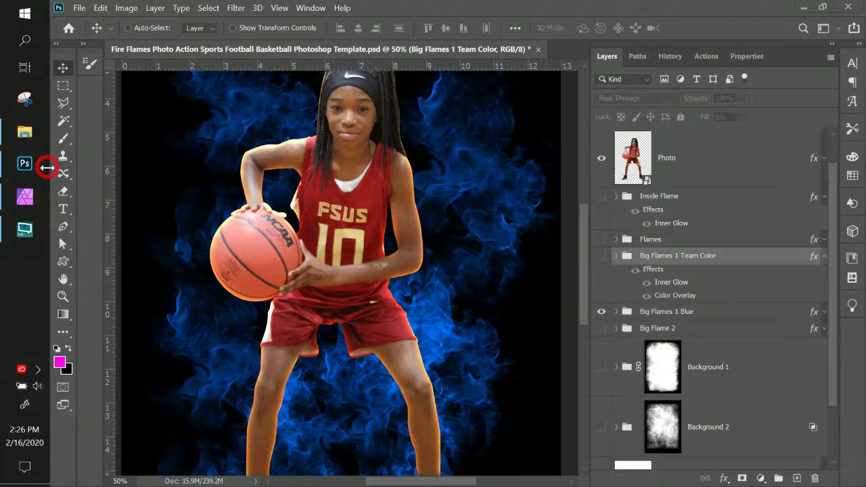
{"action": "left_click", "coordinate": [29, 196]}
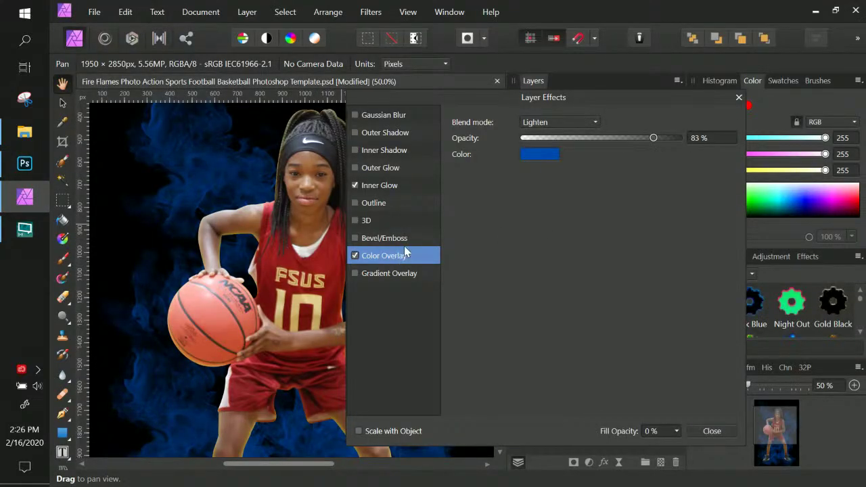
Step: Review Affinity's Inner Glow for the blue flames, open Photoshop's Team Color layer style, then return to Affinity Photo and close the effects
{"action": "left_click", "coordinate": [392, 184]}
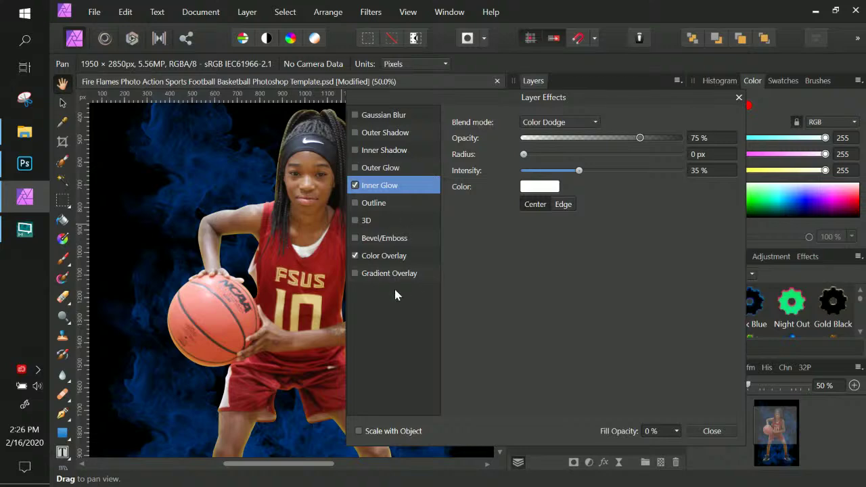
{"action": "left_click", "coordinate": [25, 163]}
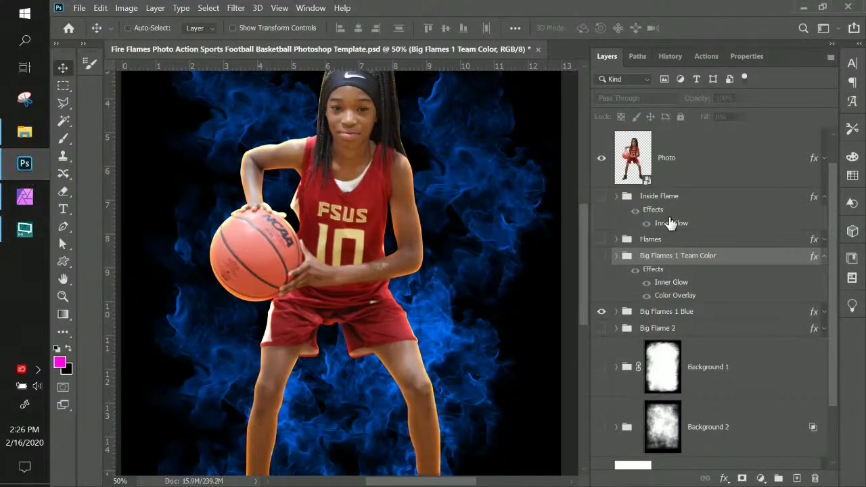
{"action": "double_click", "coordinate": [660, 273]}
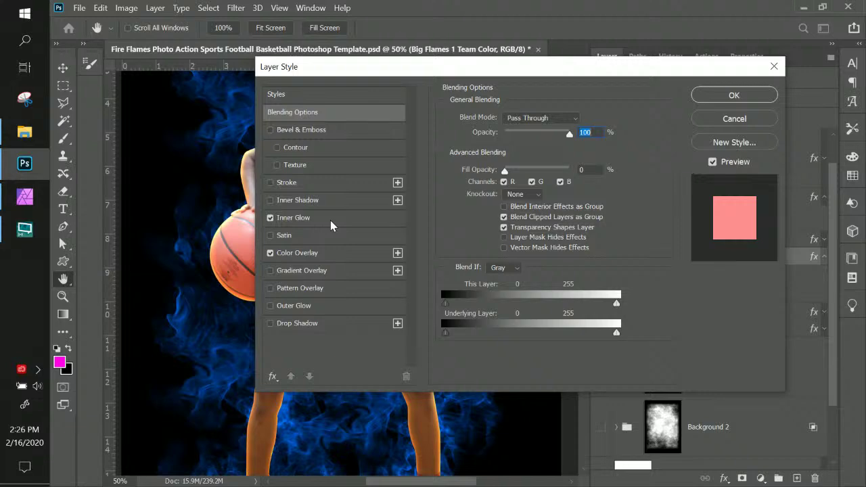
{"action": "left_click", "coordinate": [25, 196]}
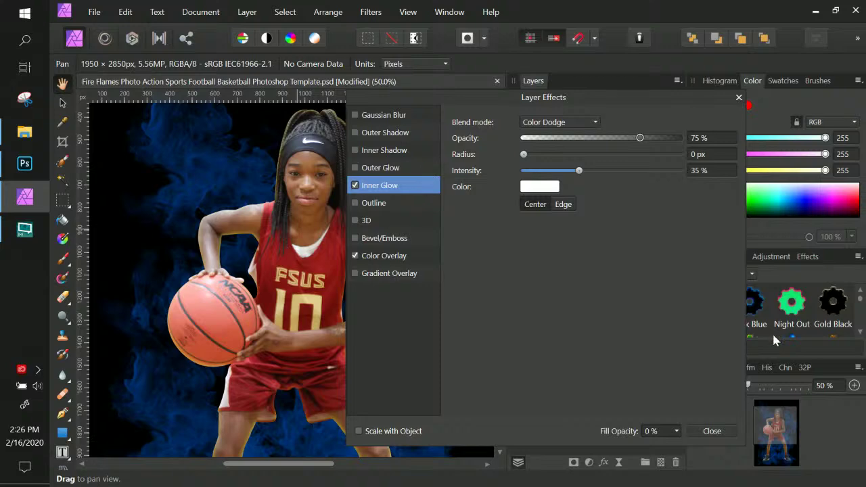
{"action": "left_click", "coordinate": [714, 431]}
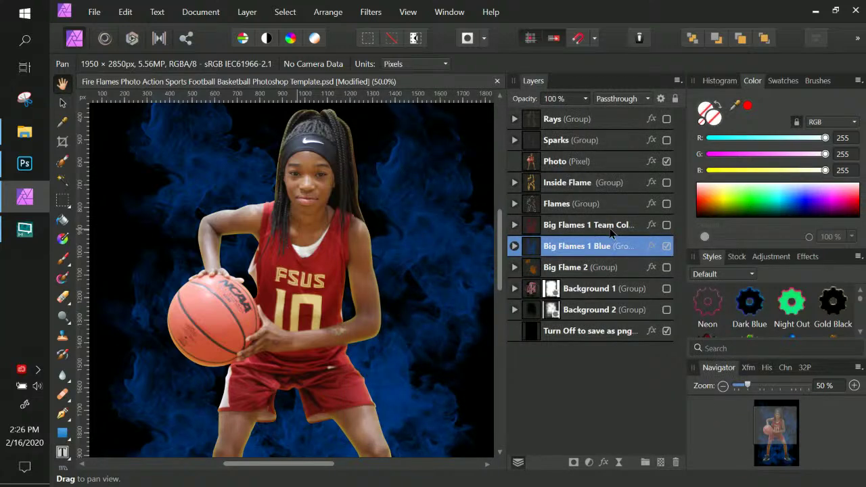
Step: Review the Inner Glow and Color Overlay settings of Big Flames 1 Team Color, then close the effects
{"action": "left_click", "coordinate": [611, 230]}
{"action": "left_click", "coordinate": [651, 227]}
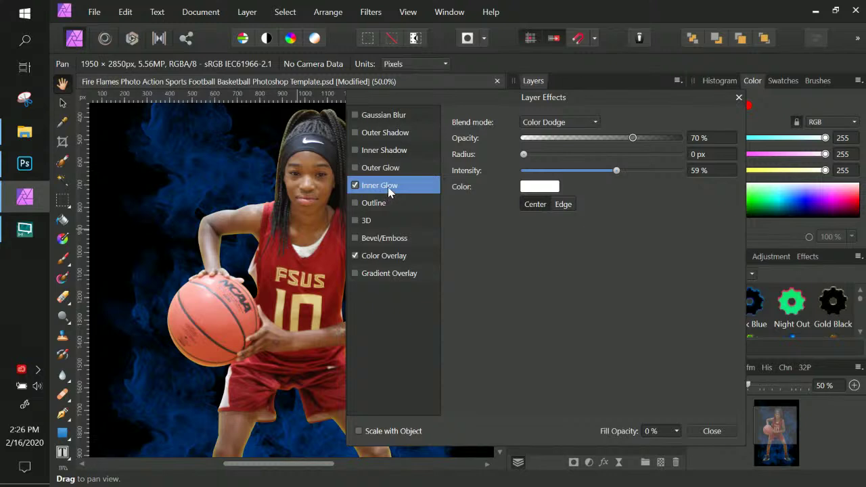
{"action": "left_click", "coordinate": [405, 255]}
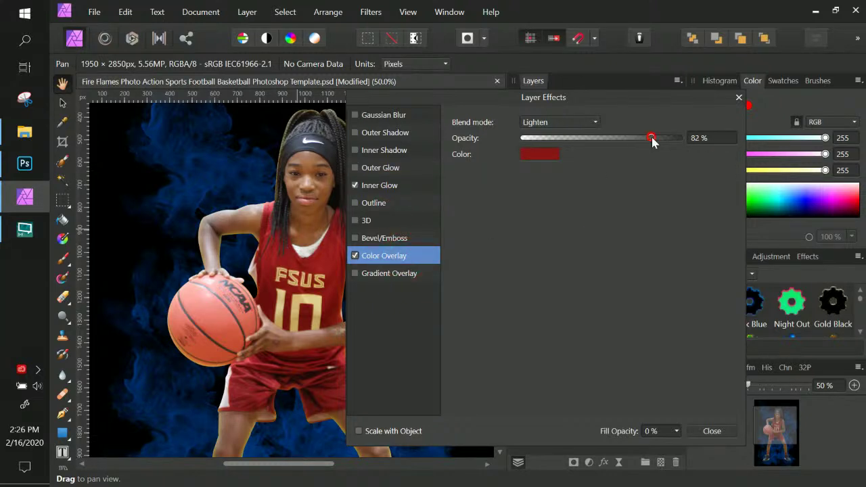
{"action": "left_click", "coordinate": [711, 431]}
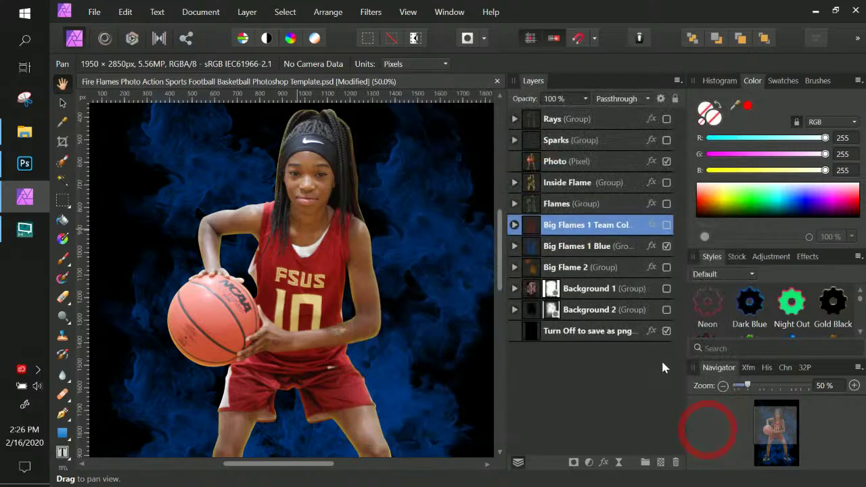
Step: Hide Big Flames 1 Blue, briefly preview Big Flames 1 Team Color, and show Big Flame 2
{"action": "left_click", "coordinate": [666, 245]}
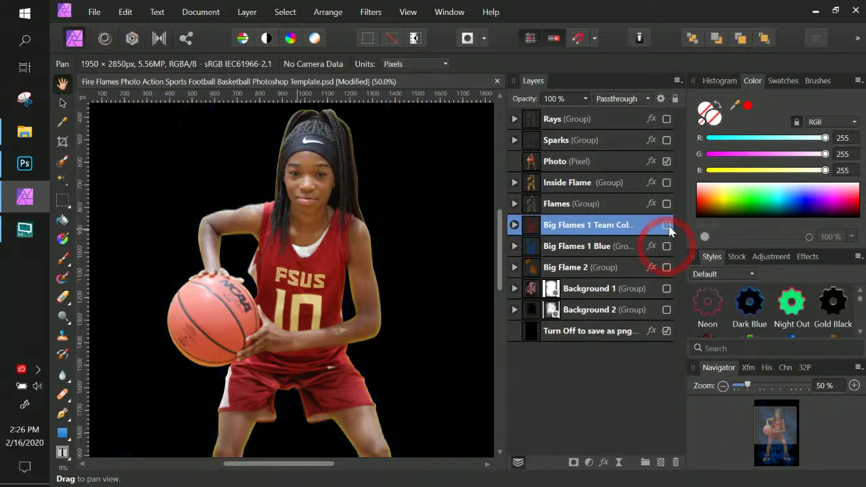
{"action": "left_click", "coordinate": [666, 224]}
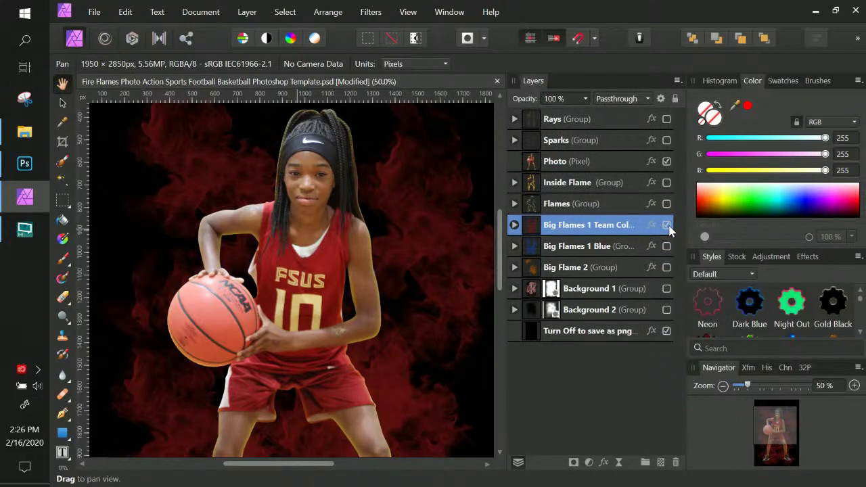
{"action": "left_click", "coordinate": [667, 225]}
{"action": "left_click", "coordinate": [665, 267]}
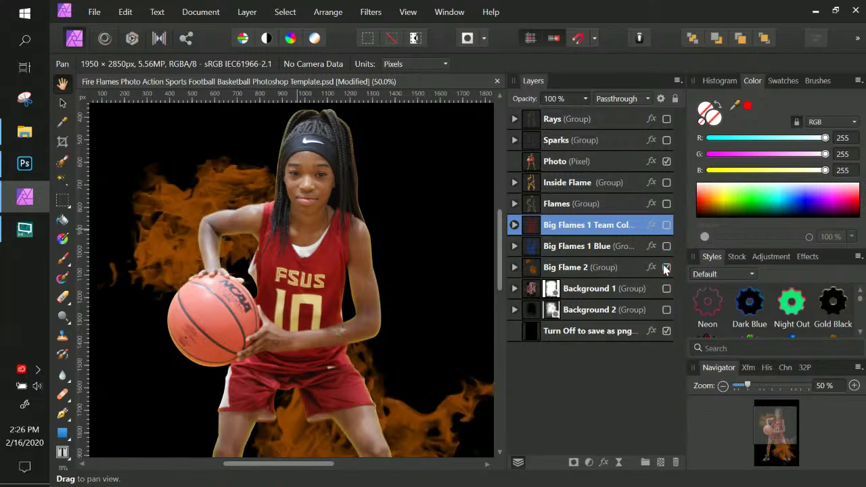
Step: Switch to Photoshop, cancel the Layer Style settings, hide Big Flames 1 Blue and show Big Flame 2
{"action": "left_click", "coordinate": [24, 163]}
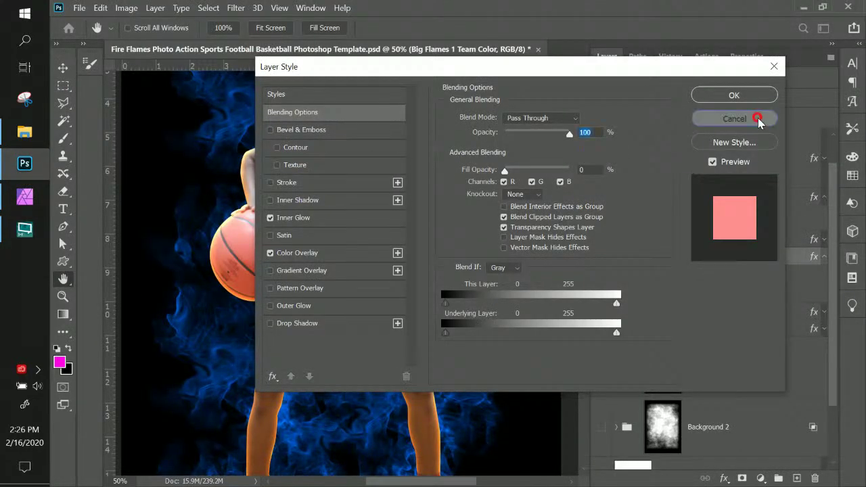
{"action": "left_click", "coordinate": [759, 120]}
{"action": "left_click", "coordinate": [601, 311]}
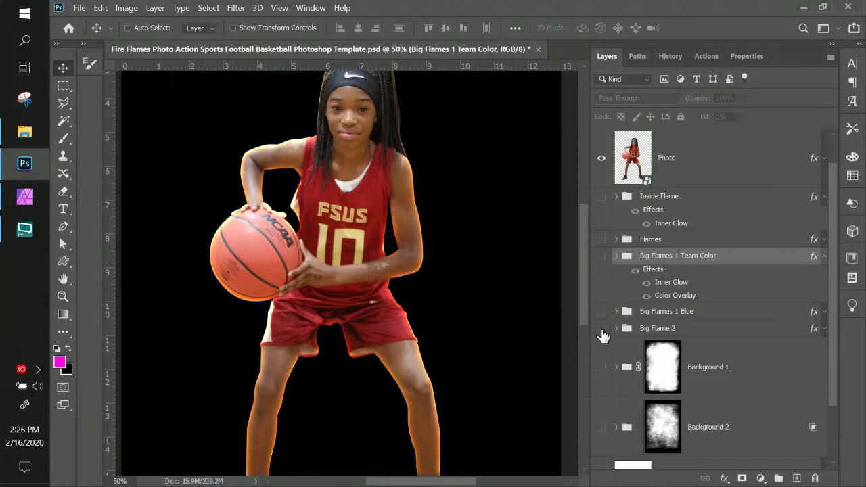
{"action": "left_click", "coordinate": [601, 328]}
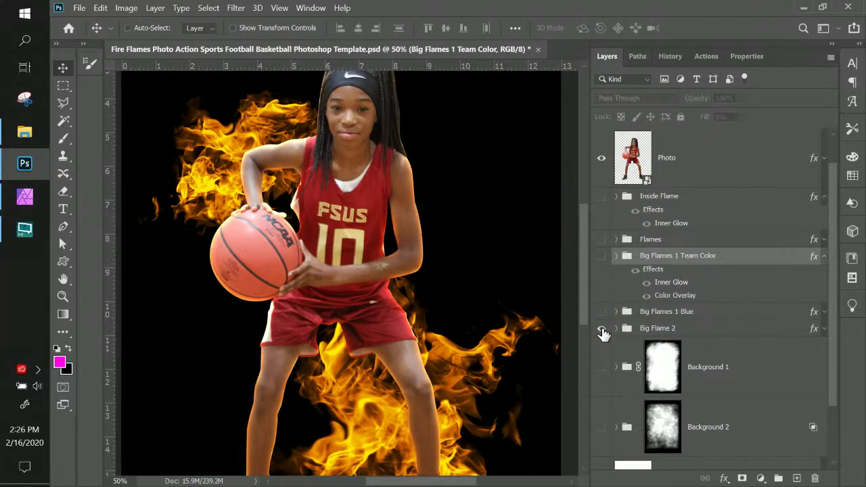
Step: Open the layer style of Big Flame 2 and display its Inner Glow settings, moving the dialog off the flames
{"action": "left_click", "coordinate": [661, 330]}
{"action": "scroll", "coordinate": [661, 332], "scroll_direction": "down", "scroll_amount": 1}
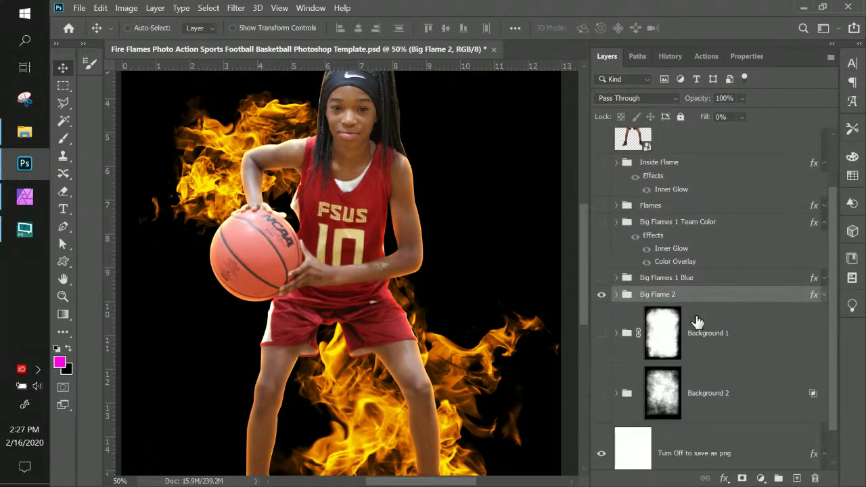
{"action": "double_click", "coordinate": [816, 299]}
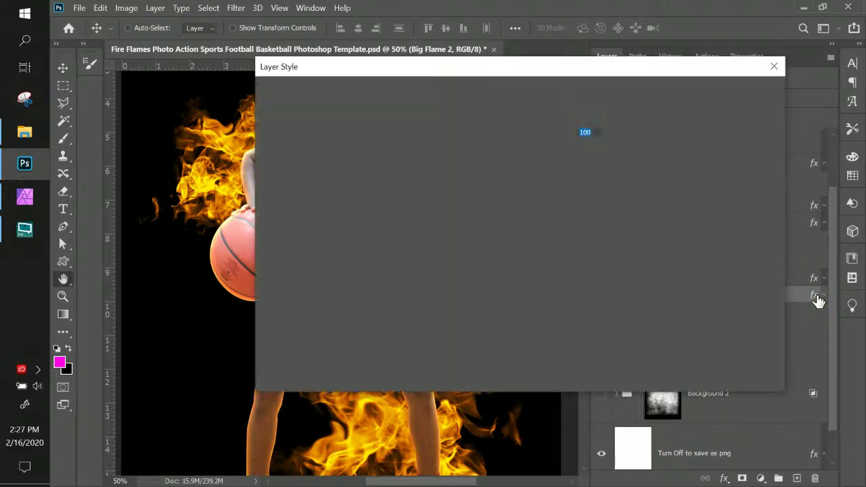
{"action": "left_click_drag", "start_coordinate": [460, 75], "coordinate": [591, 55]}
{"action": "left_click", "coordinate": [421, 211]}
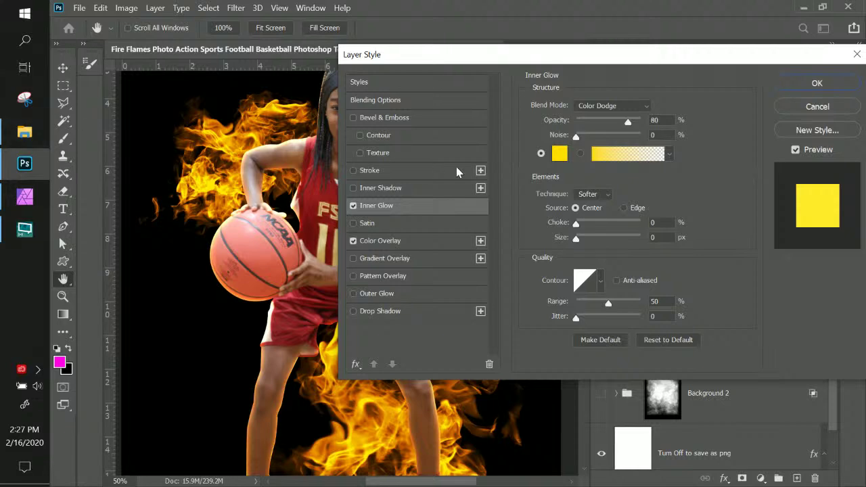
Step: Open Big Flame 2's effects in Affinity Photo and compare its Inner Glow settings with Photoshop's
{"action": "left_click", "coordinate": [25, 196]}
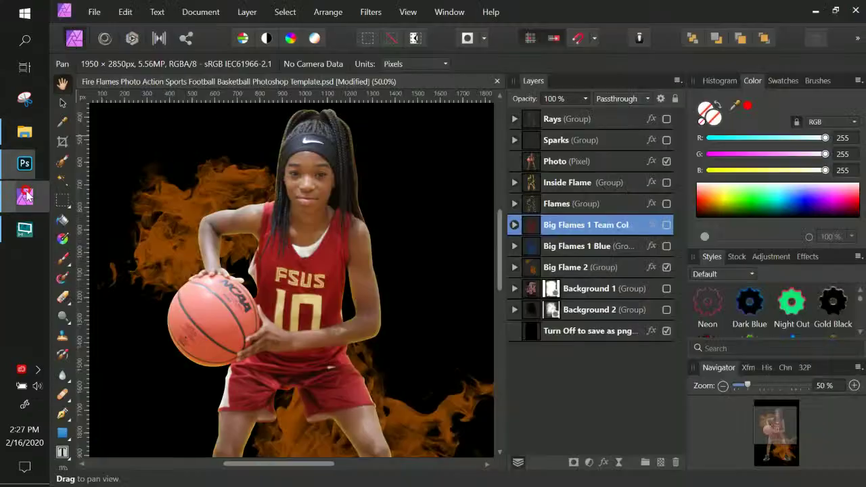
{"action": "left_click", "coordinate": [642, 267]}
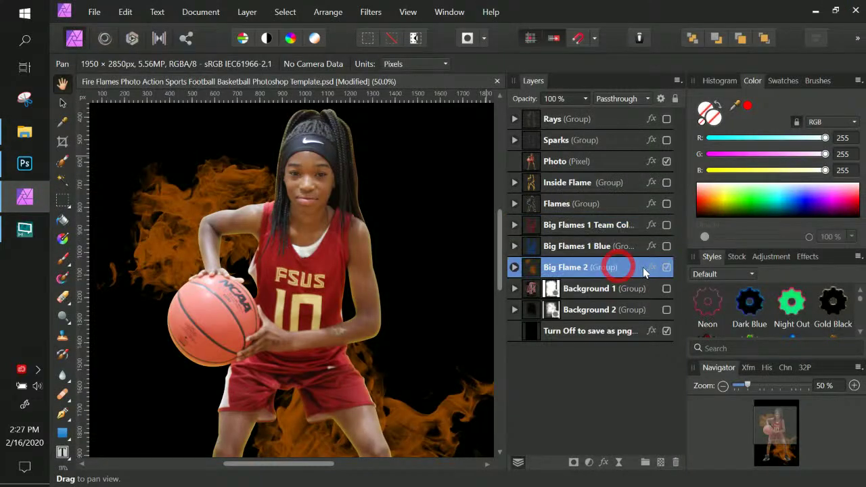
{"action": "left_click", "coordinate": [650, 267]}
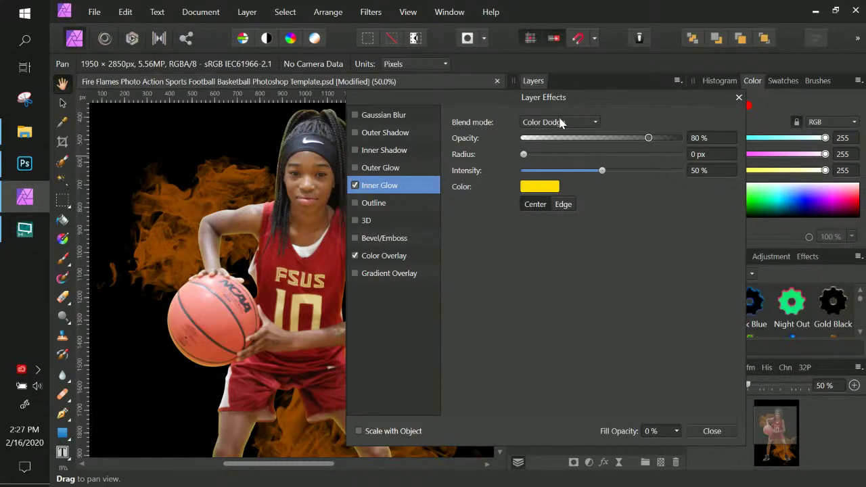
{"action": "left_click", "coordinate": [20, 167]}
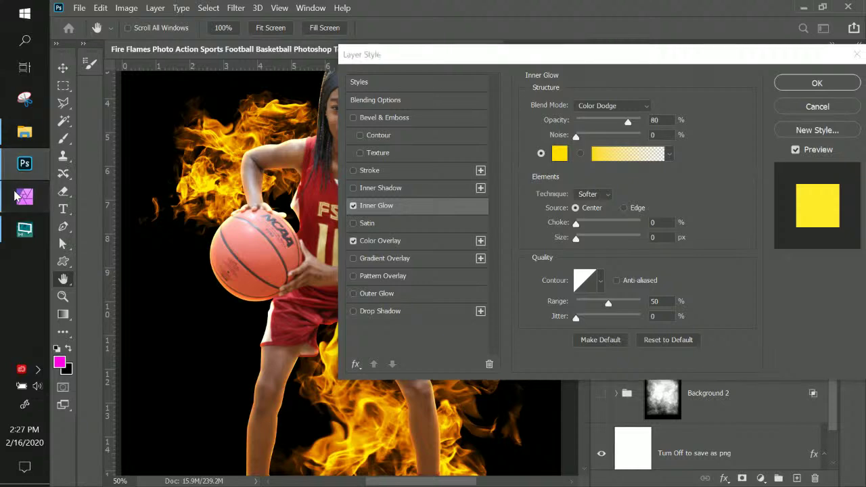
{"action": "left_click", "coordinate": [21, 196]}
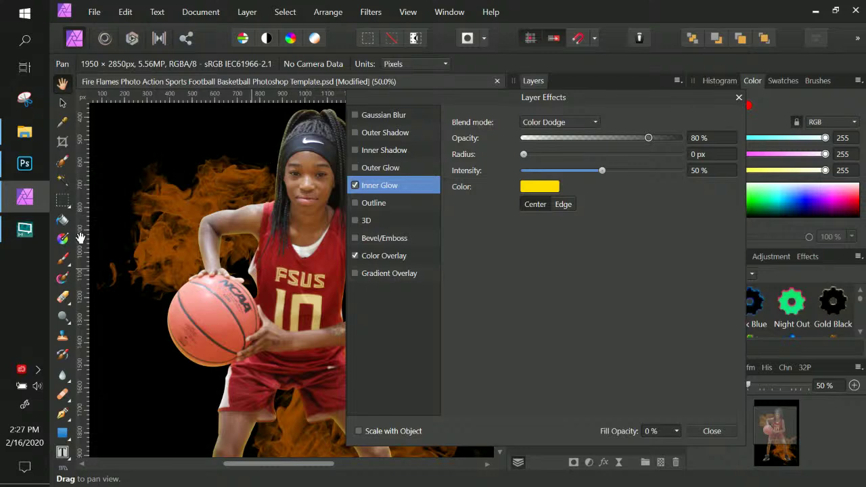
Step: Compare Big Flame 2's Color Overlay settings in Affinity Photo with those in Photoshop
{"action": "left_click", "coordinate": [395, 256]}
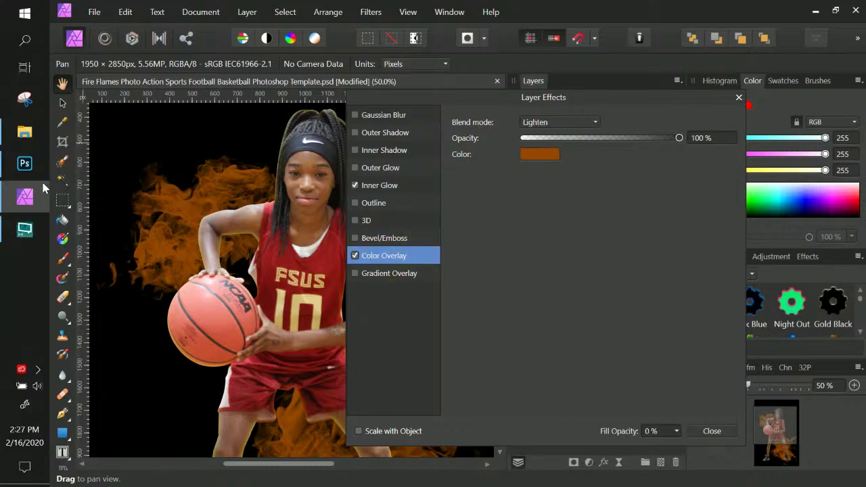
{"action": "left_click", "coordinate": [24, 163]}
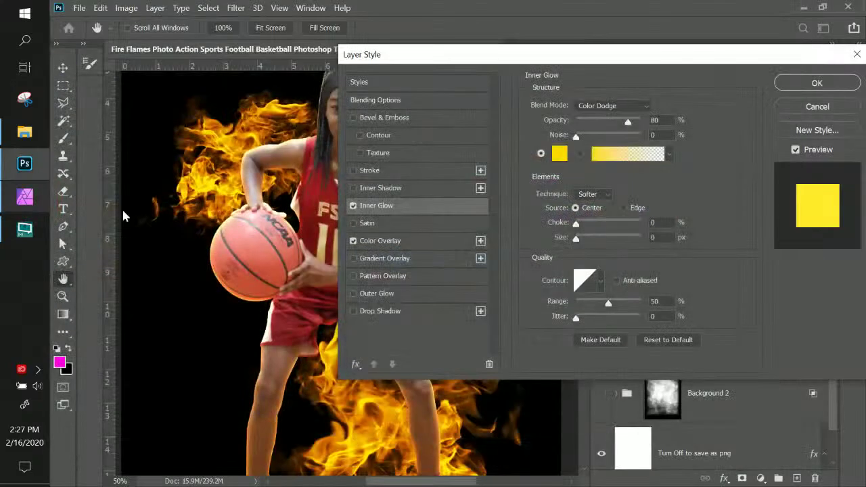
{"action": "left_click", "coordinate": [400, 245]}
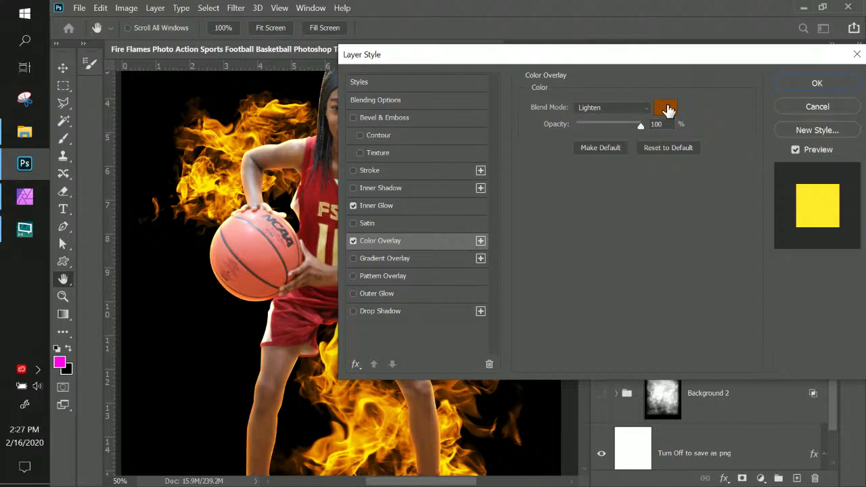
Step: Switch to Affinity Photo and review Big Flame 2's Color Overlay blend modes and fill opacity, keeping Lighten and 0 %
{"action": "left_click", "coordinate": [24, 196]}
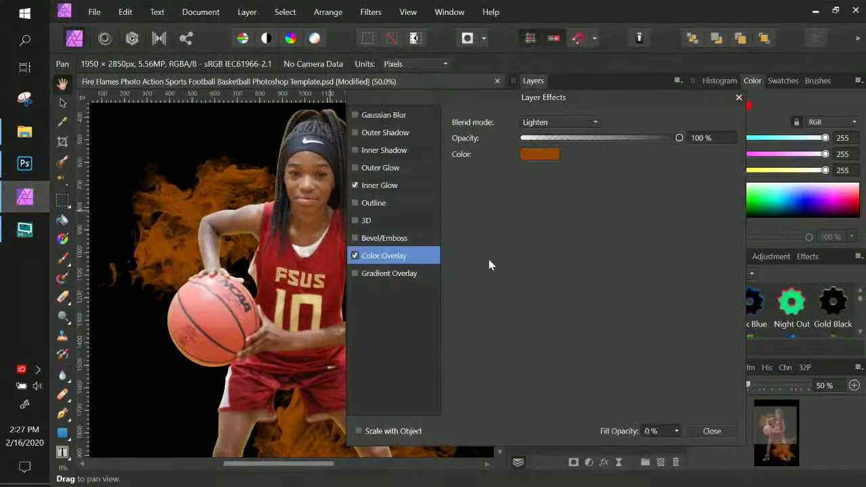
{"action": "left_click", "coordinate": [557, 124]}
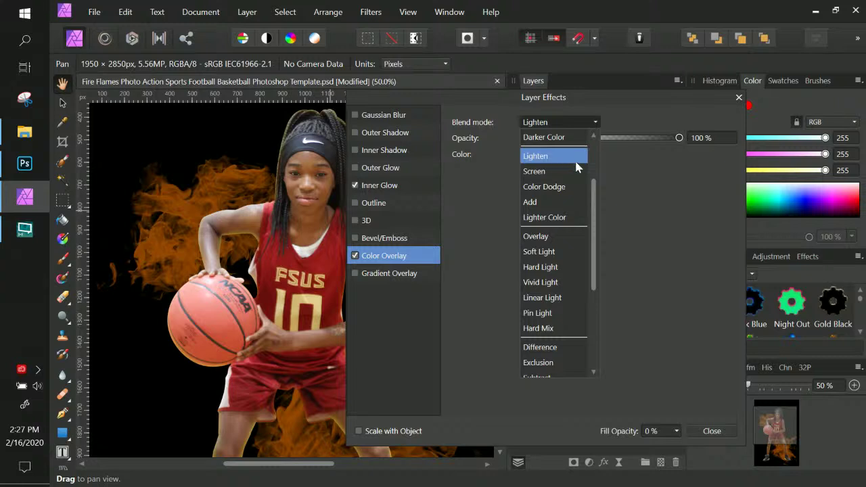
{"action": "scroll", "coordinate": [561, 162], "scroll_direction": "up", "scroll_amount": 2}
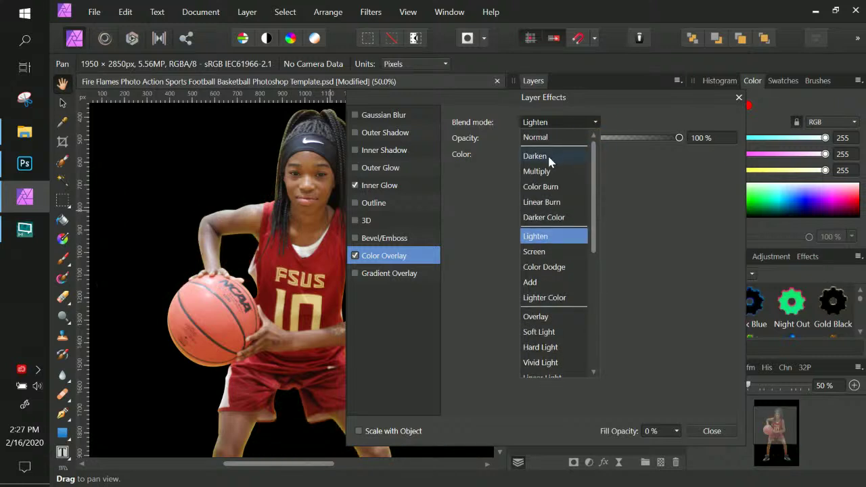
{"action": "left_click", "coordinate": [553, 235]}
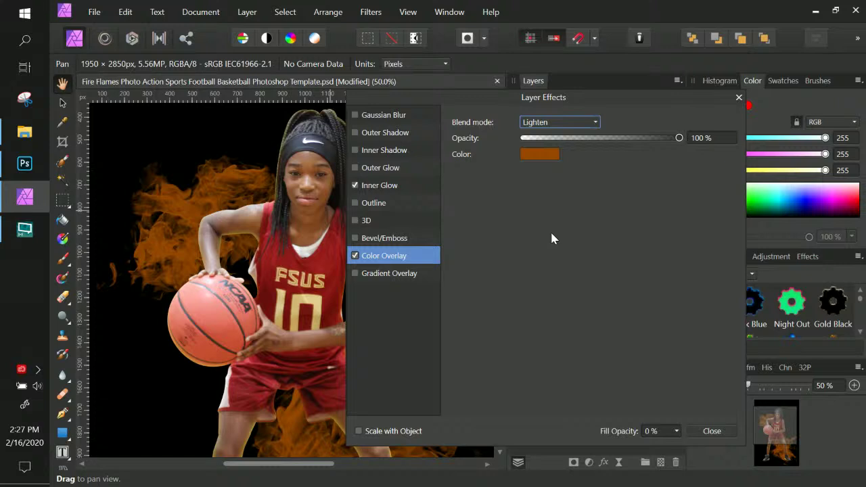
{"action": "left_click", "coordinate": [669, 434]}
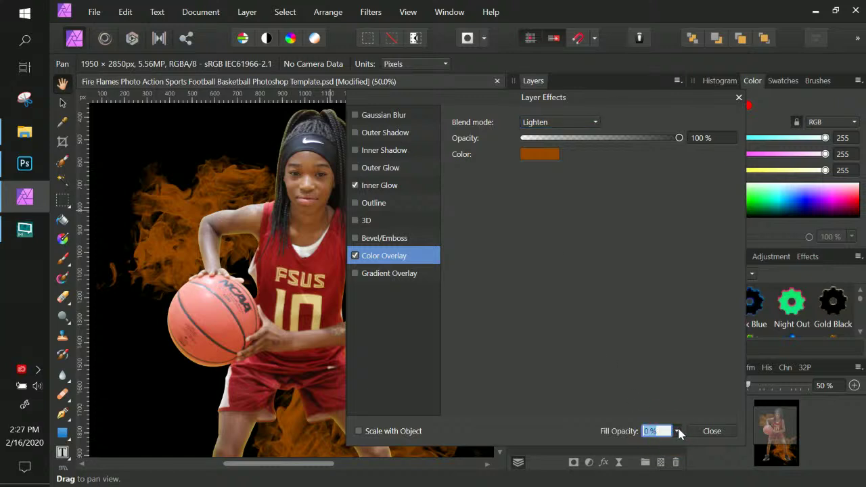
{"action": "left_click", "coordinate": [677, 431]}
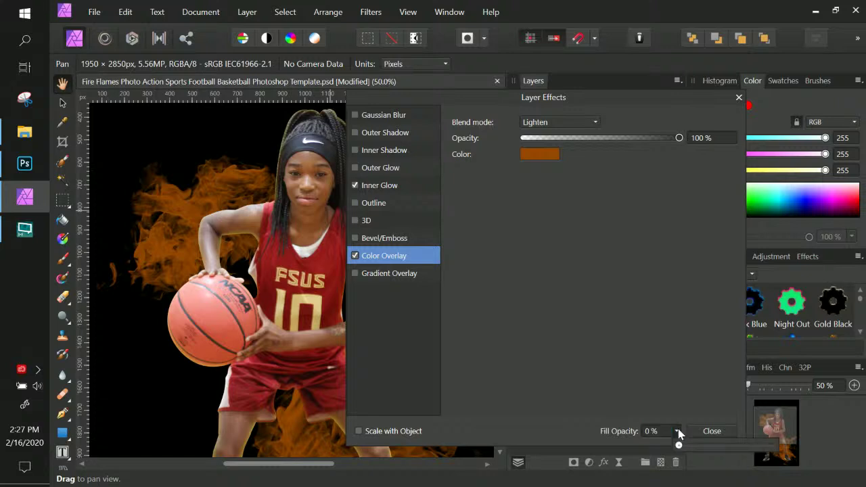
{"action": "left_click_drag", "start_coordinate": [679, 444], "coordinate": [651, 447]}
Step: Try a 2.5 px radius and 79 % intensity for Big Flame 2's Inner Glow and compare the flames with Photoshop
{"action": "left_click", "coordinate": [398, 187]}
{"action": "mouse_move", "coordinate": [520, 154]}
{"action": "left_mouse_down"}
{"action": "mouse_move", "coordinate": [551, 156]}
{"action": "mouse_move", "coordinate": [536, 158]}
{"action": "left_mouse_up"}
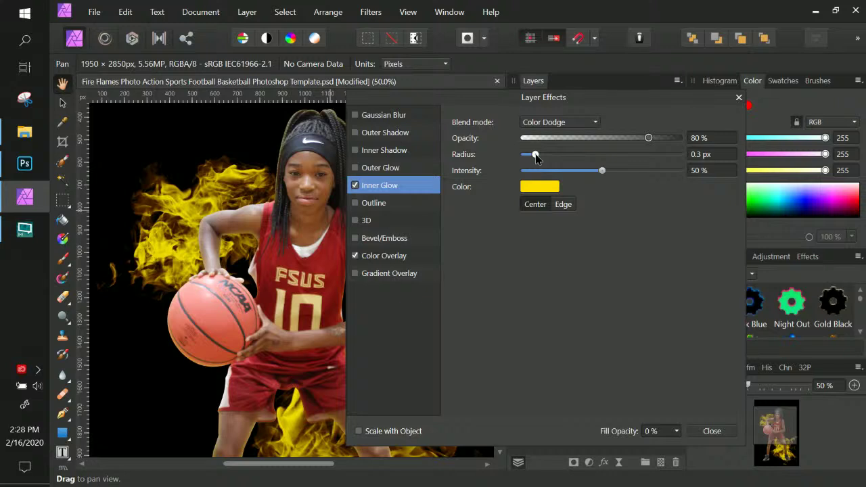
{"action": "left_click_drag", "start_coordinate": [602, 171], "coordinate": [629, 171]}
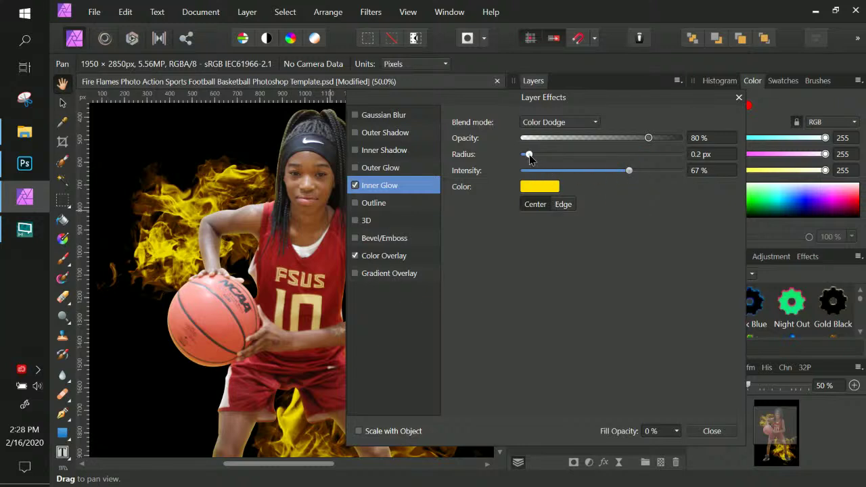
{"action": "left_click_drag", "start_coordinate": [528, 156], "coordinate": [648, 185]}
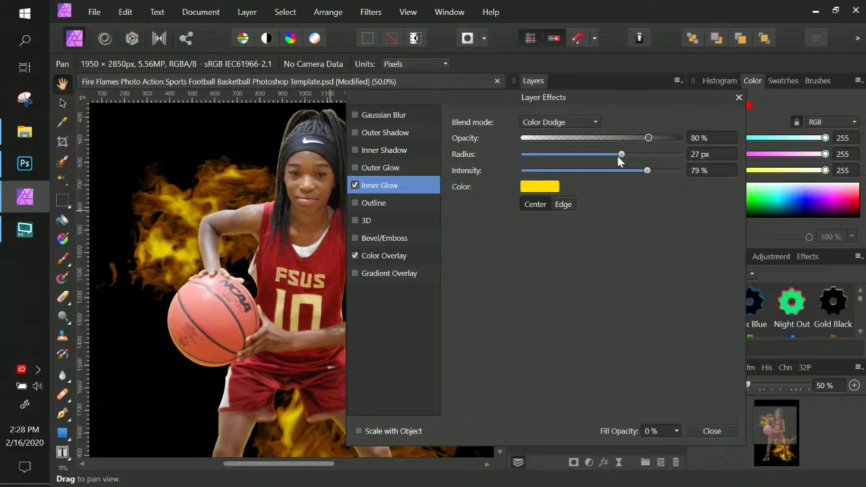
{"action": "left_click_drag", "start_coordinate": [622, 154], "coordinate": [566, 157]}
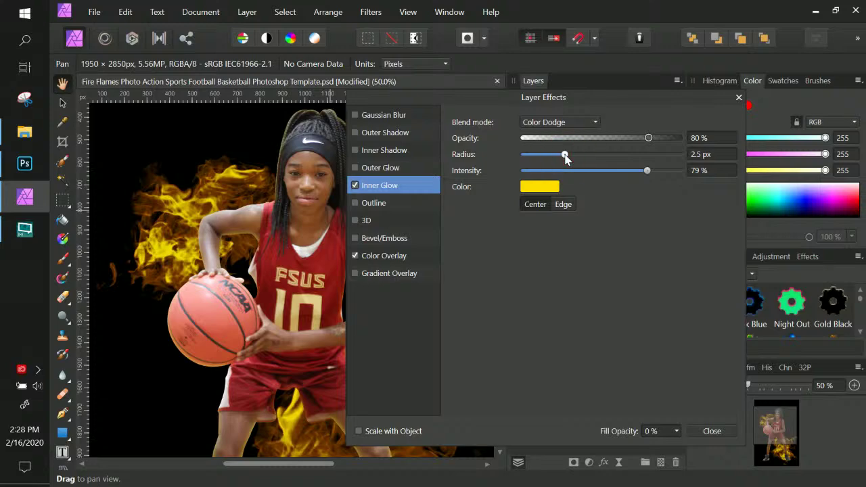
{"action": "left_click", "coordinate": [27, 169]}
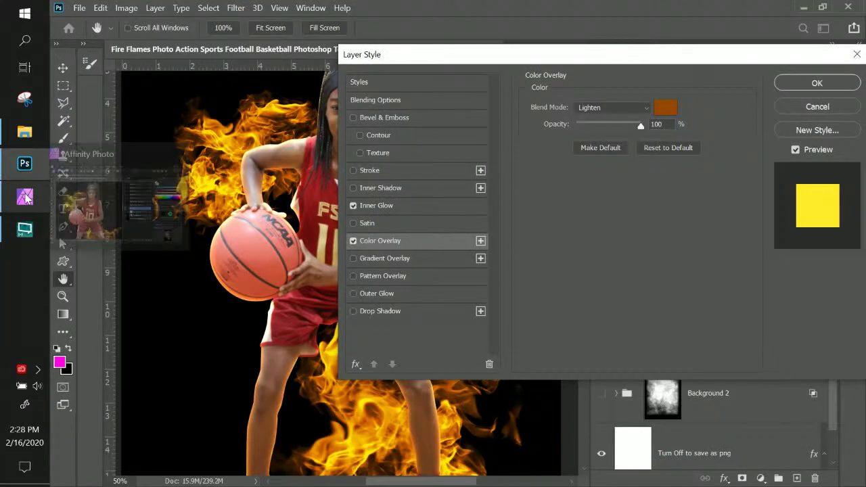
{"action": "left_click", "coordinate": [24, 196]}
{"action": "left_click", "coordinate": [25, 170]}
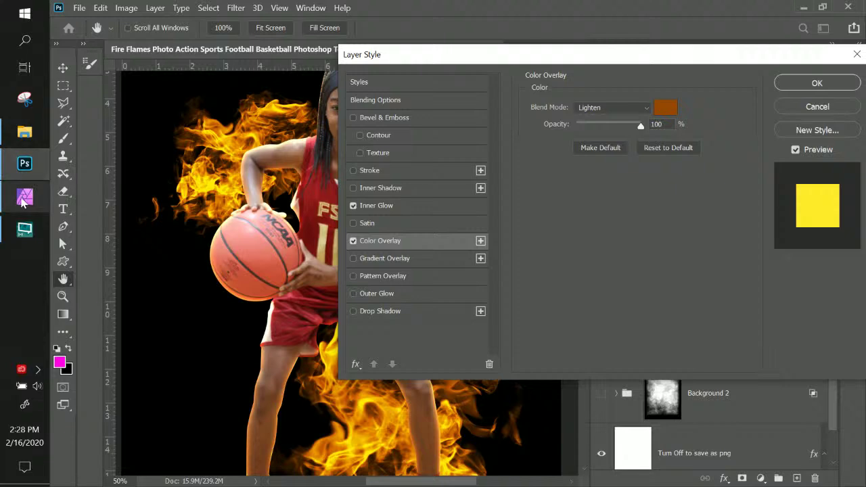
{"action": "left_click", "coordinate": [20, 201]}
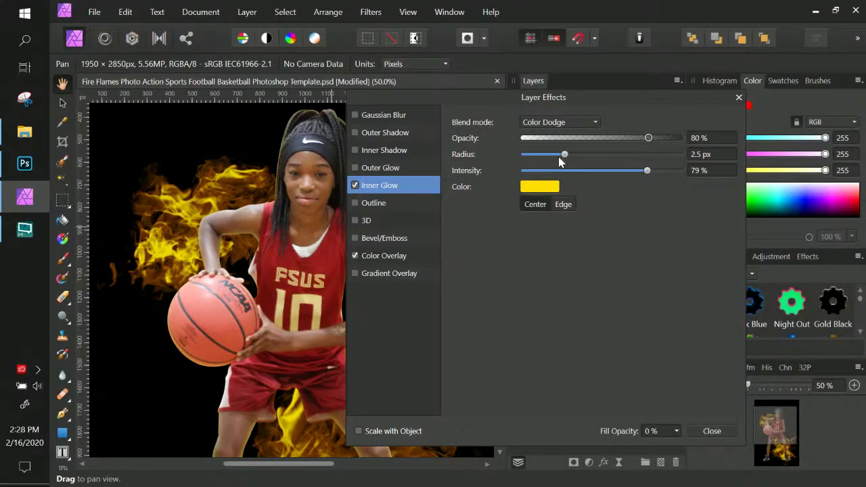
Step: Set Big Flame 2's Inner Glow radius to 0.3 px and intensity to 74 %, and compare the flames with Photoshop
{"action": "mouse_move", "coordinate": [563, 155]}
{"action": "left_mouse_down"}
{"action": "mouse_move", "coordinate": [556, 156]}
{"action": "mouse_move", "coordinate": [573, 157]}
{"action": "left_mouse_up"}
{"action": "left_click_drag", "start_coordinate": [646, 170], "coordinate": [593, 171]}
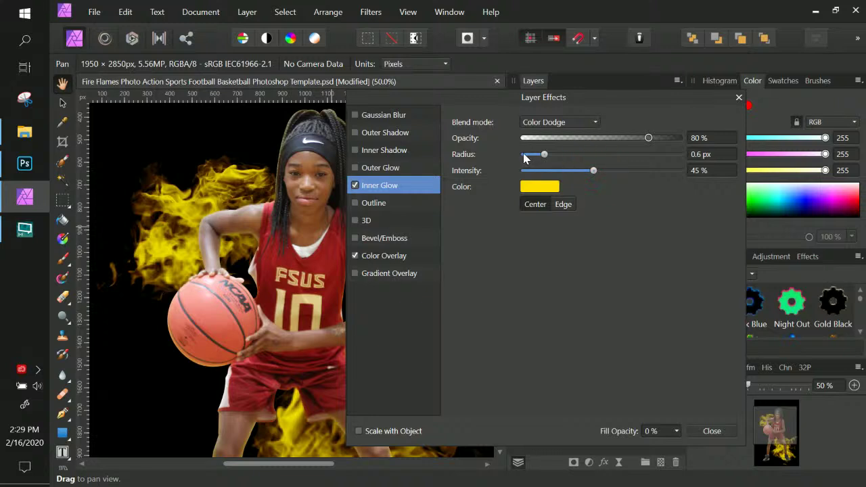
{"action": "left_click_drag", "start_coordinate": [543, 154], "coordinate": [534, 157]}
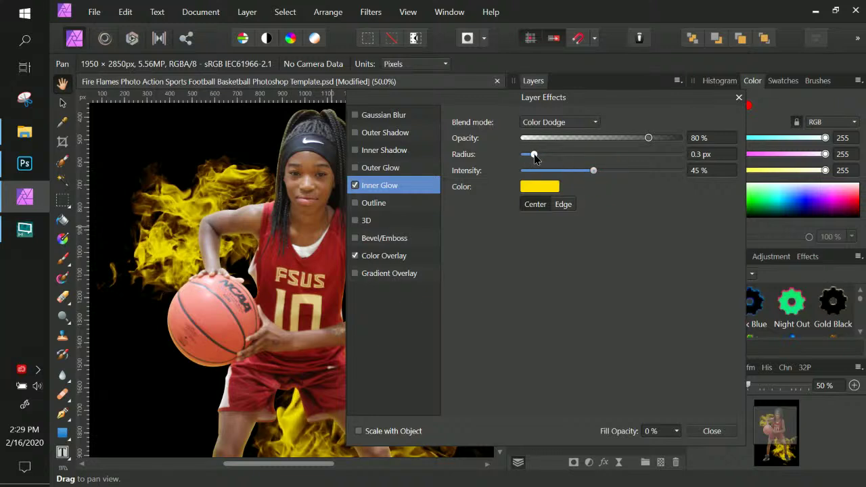
{"action": "left_click_drag", "start_coordinate": [591, 171], "coordinate": [639, 174]}
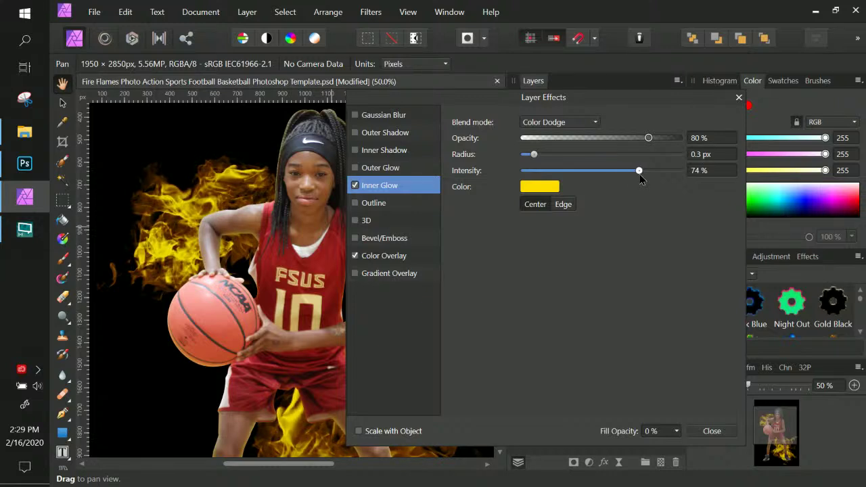
{"action": "left_click_drag", "start_coordinate": [640, 177], "coordinate": [638, 172]}
{"action": "left_click", "coordinate": [37, 172]}
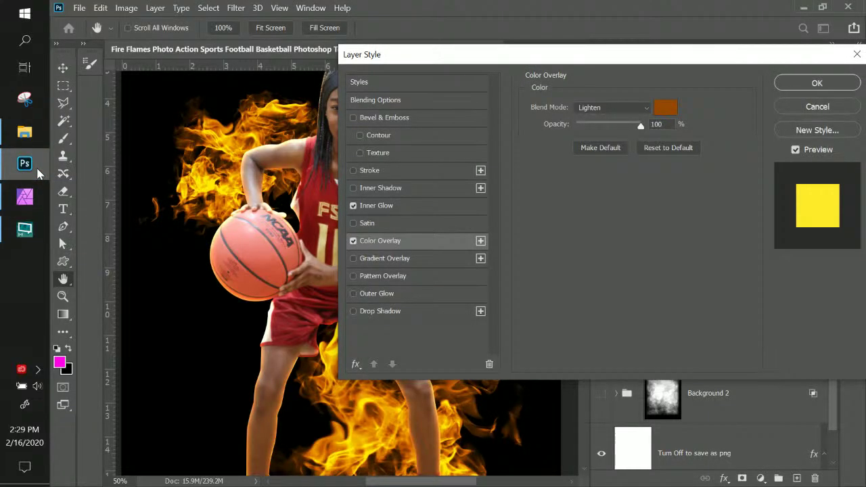
{"action": "left_click", "coordinate": [29, 196]}
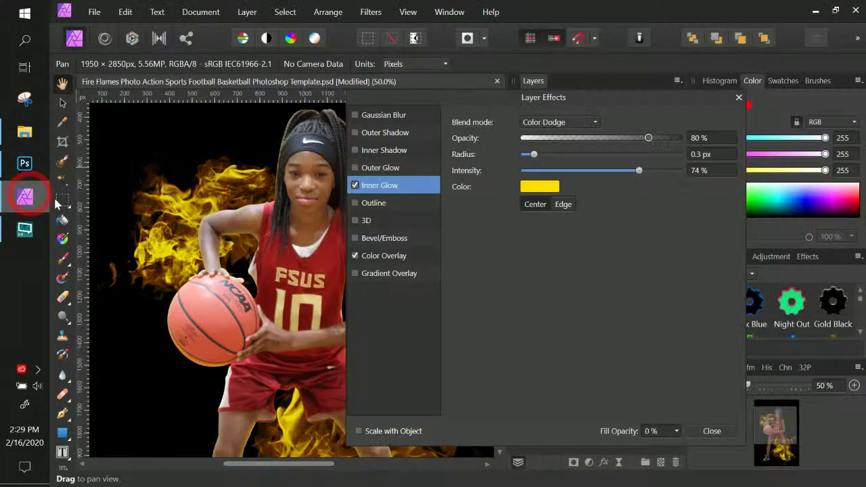
Step: Raise the red value of Big Flame 2's Color Overlay color to D3 in Affinity Photo and compare it with Photoshop
{"action": "left_click", "coordinate": [382, 255]}
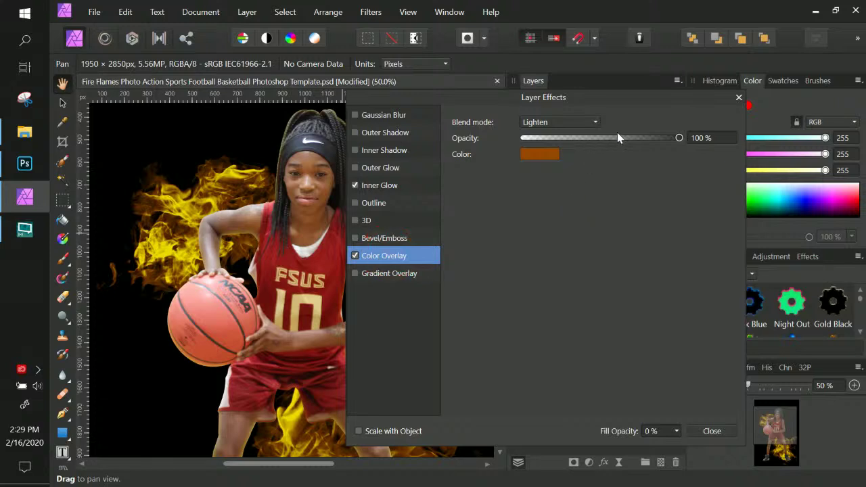
{"action": "left_click", "coordinate": [588, 121]}
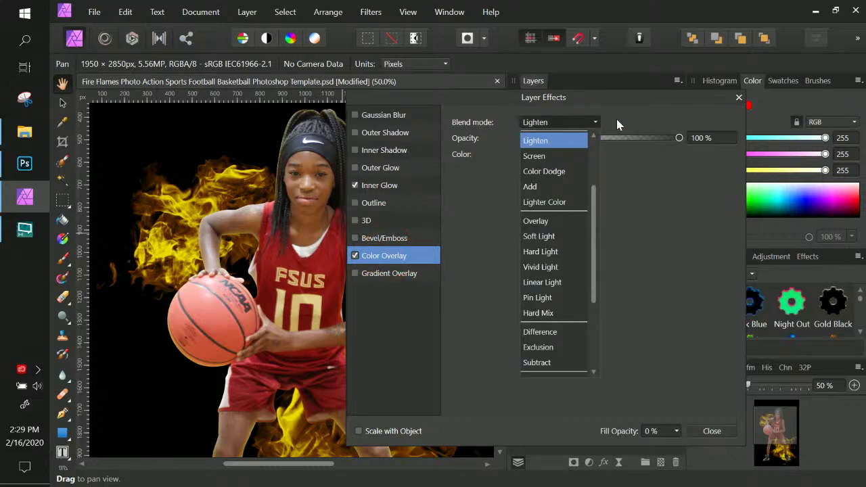
{"action": "left_click", "coordinate": [616, 119]}
{"action": "left_click", "coordinate": [544, 154]}
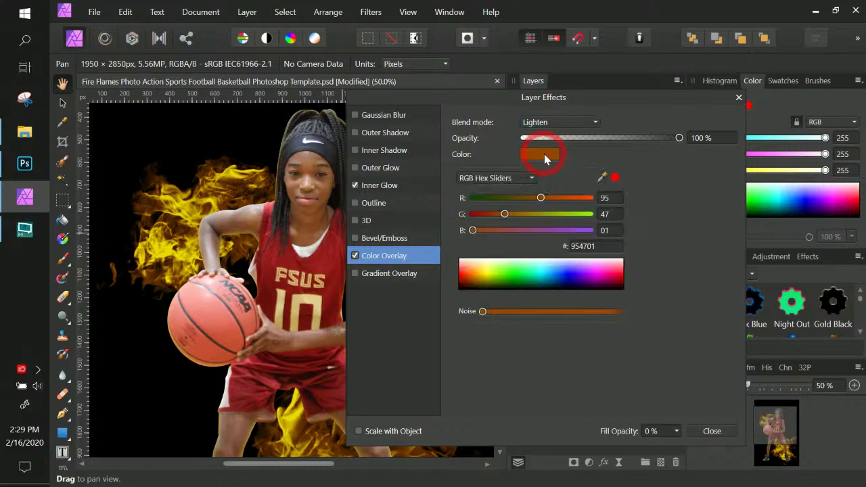
{"action": "left_click_drag", "start_coordinate": [540, 198], "coordinate": [569, 198]}
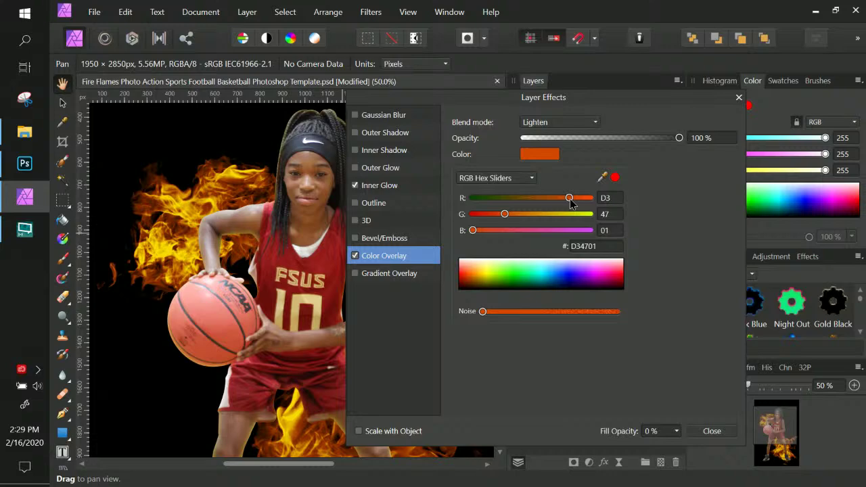
{"action": "left_click", "coordinate": [26, 165]}
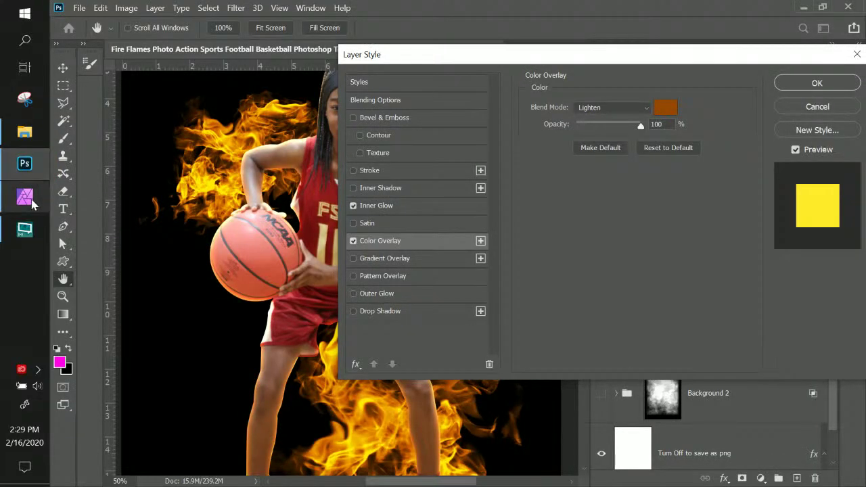
{"action": "left_click", "coordinate": [24, 196]}
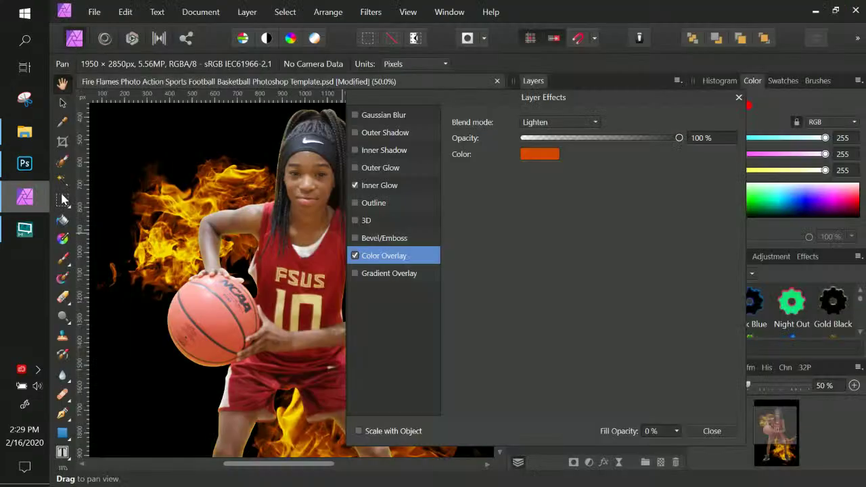
Step: Increase the green value of the Color Overlay color for a lighter orange, and accept Big Flame 2's layer style in Photoshop
{"action": "left_click", "coordinate": [558, 156]}
{"action": "left_click_drag", "start_coordinate": [506, 214], "coordinate": [519, 217]}
{"action": "key", "text": "alt+Tab"}
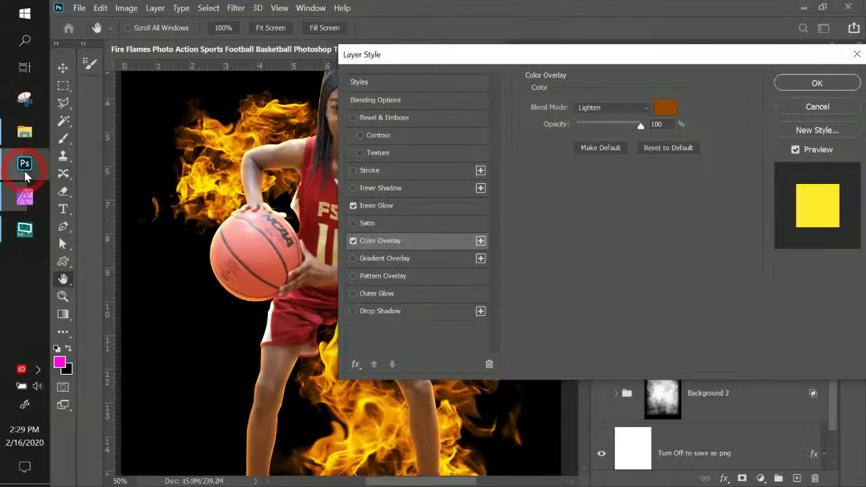
{"action": "left_click", "coordinate": [795, 84]}
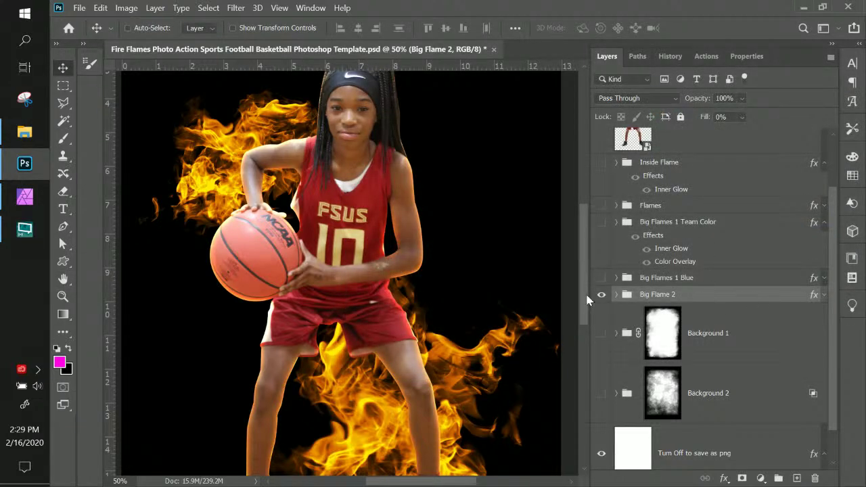
Step: Return to Affinity Photo, close the layer effects, hide the Big Flame 2 group and show Background 1
{"action": "left_click", "coordinate": [24, 198]}
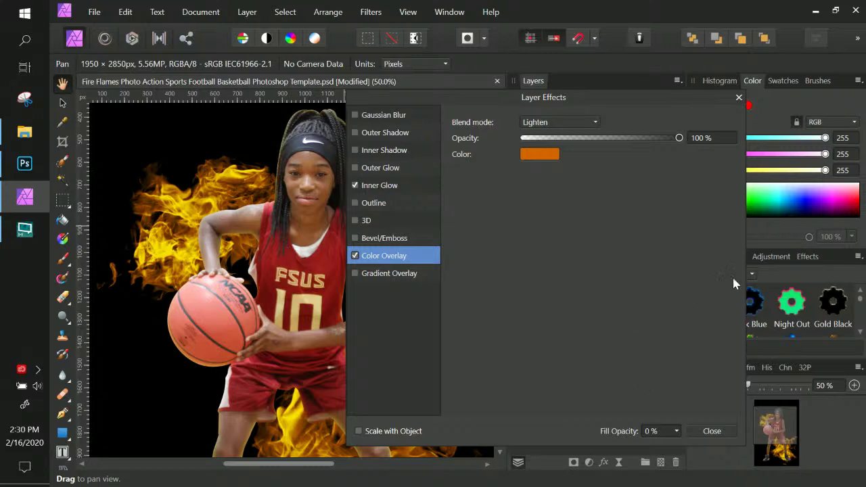
{"action": "left_click", "coordinate": [717, 431]}
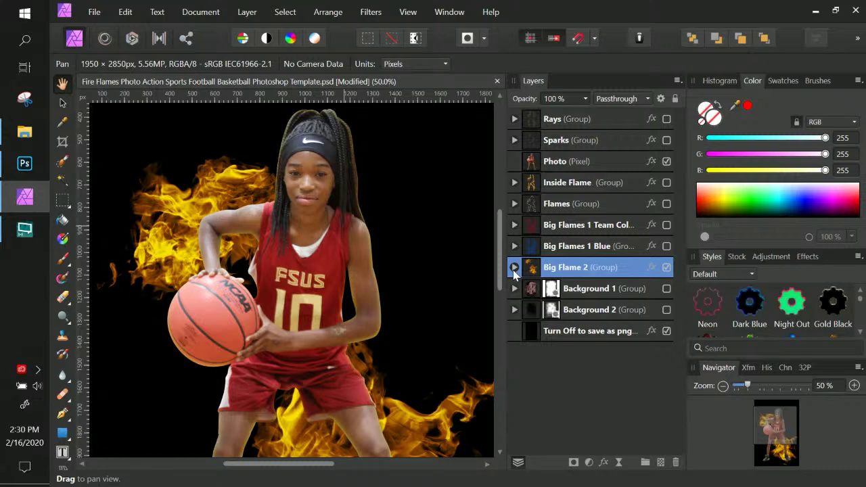
{"action": "left_click", "coordinate": [666, 268]}
{"action": "left_click", "coordinate": [666, 289]}
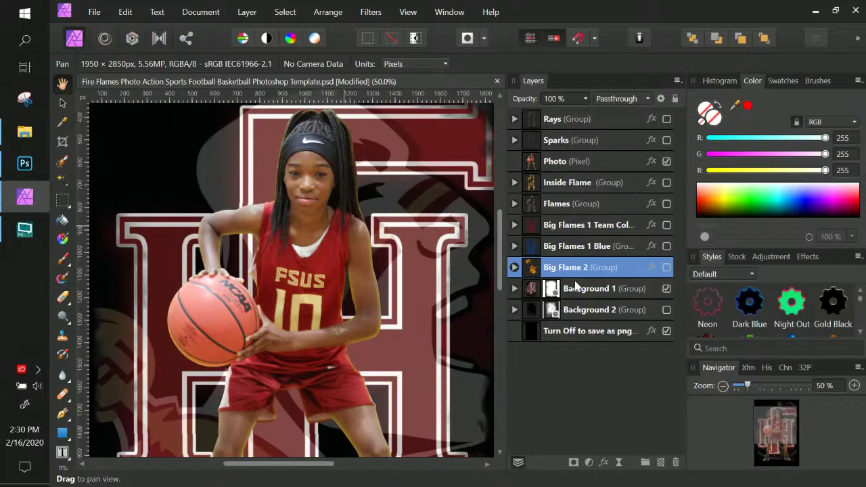
Step: Expand the Background 1 group and select its mask, with the whole document in view
{"action": "left_click", "coordinate": [515, 288]}
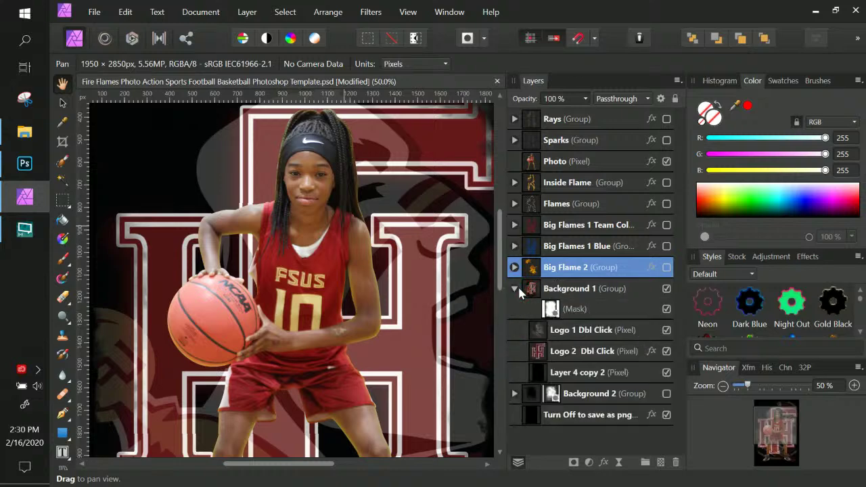
{"action": "left_click", "coordinate": [590, 311]}
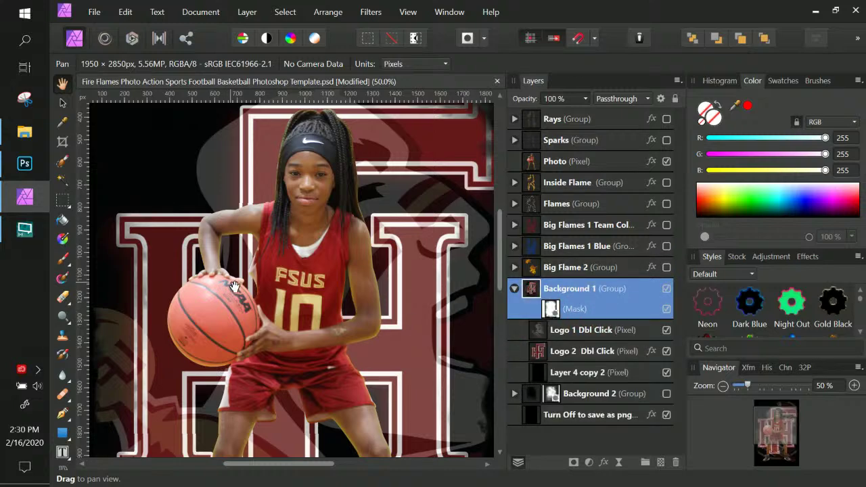
{"action": "key", "text": "ctrl+KP_Subtract"}
{"action": "key", "text": "ctrl+KP_Subtract"}
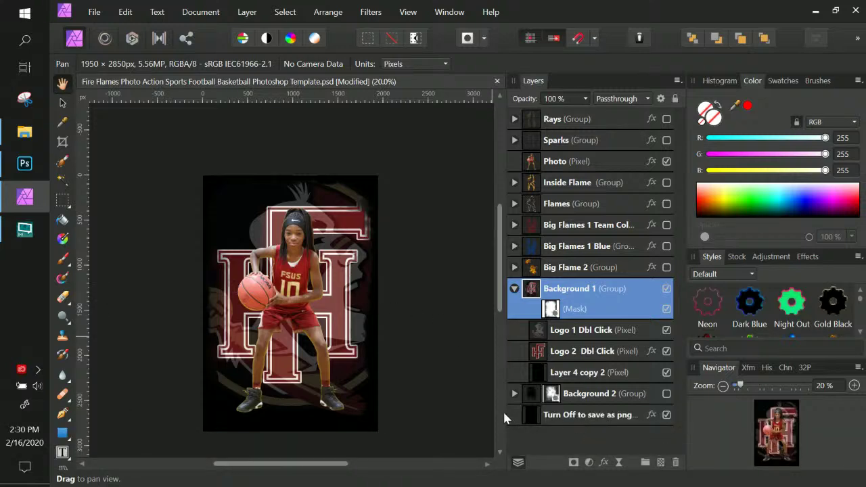
Step: Turn off the black Color Overlay effect on the "Turn Off to save as png" layer and close its effects
{"action": "left_click", "coordinate": [561, 415]}
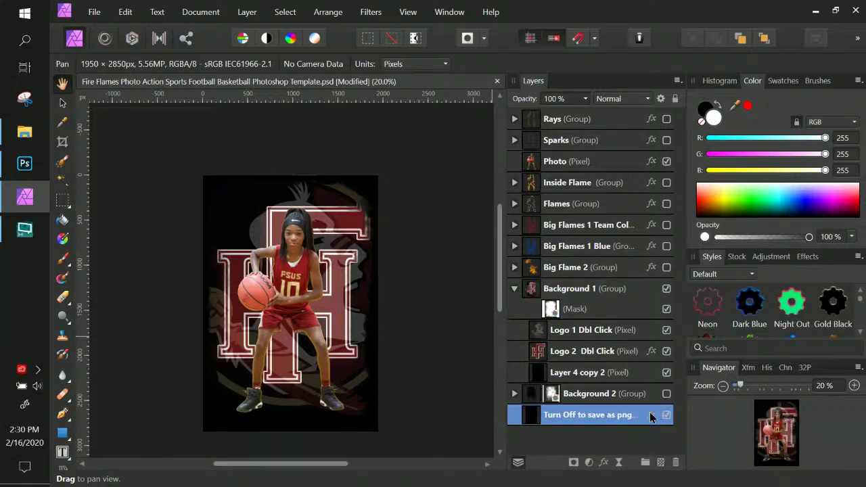
{"action": "left_click", "coordinate": [649, 415]}
{"action": "left_click", "coordinate": [355, 256]}
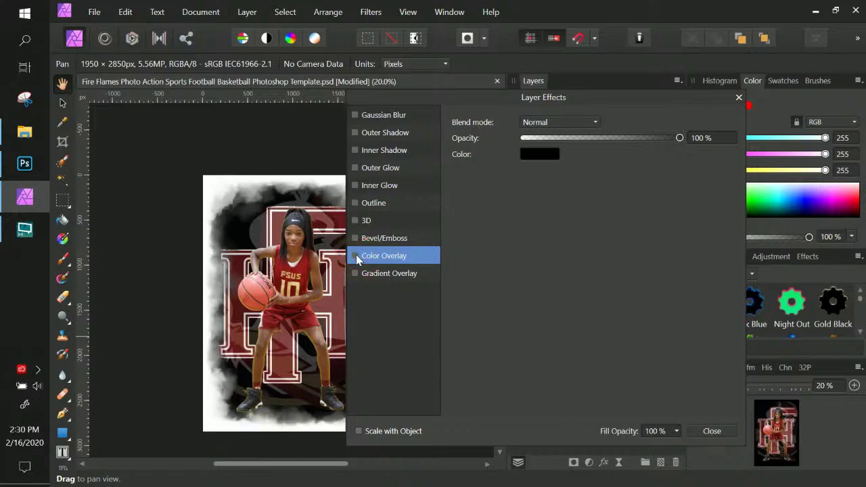
{"action": "left_click", "coordinate": [711, 432]}
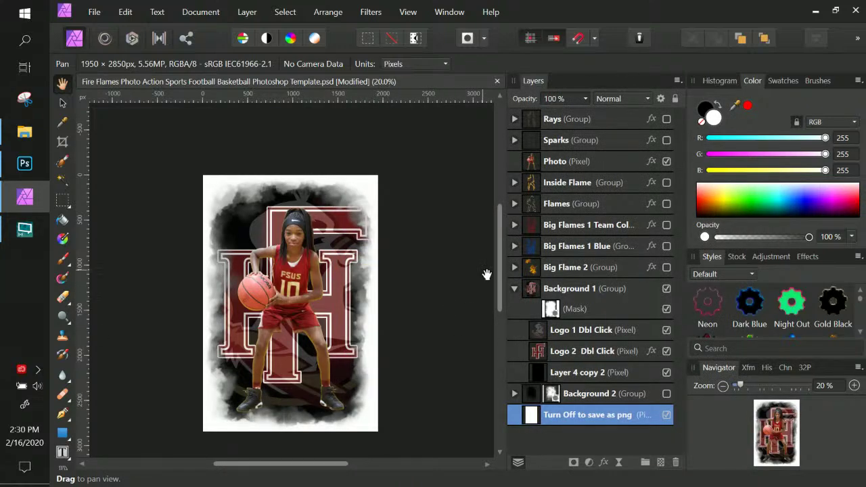
Step: Examine the Background 1 group's mask and its Logo 1 Dbl Click layer, ending with the whole document in view
{"action": "key", "text": "ctrl+KP_Add"}
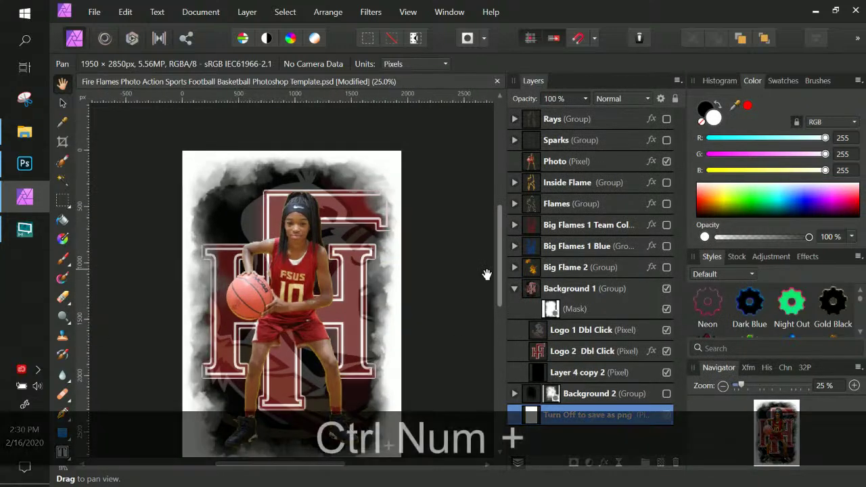
{"action": "left_click", "coordinate": [587, 310]}
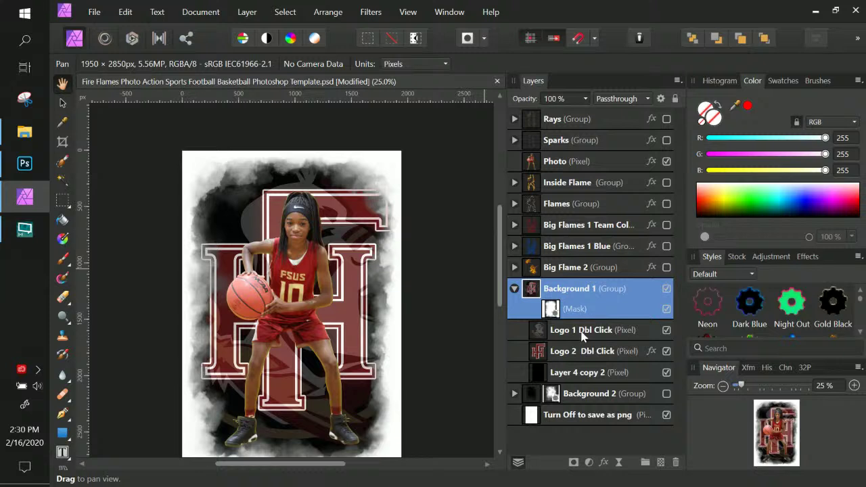
{"action": "left_click", "coordinate": [581, 331]}
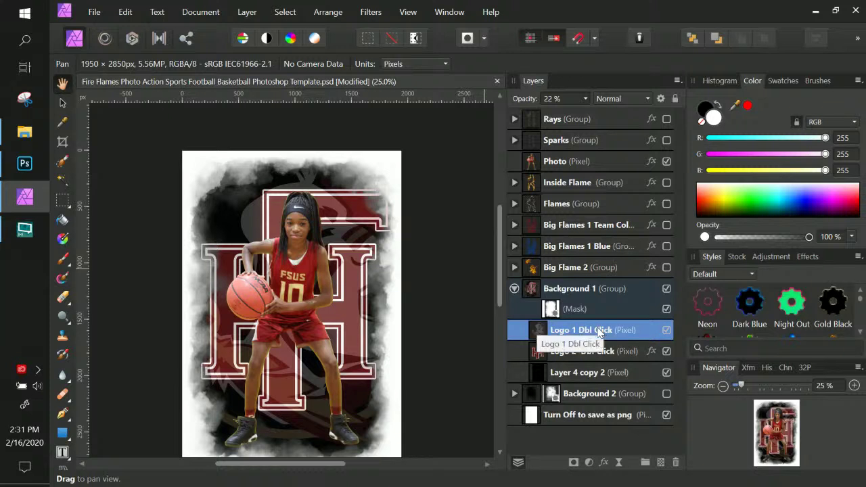
{"action": "double_click", "coordinate": [542, 336]}
{"action": "key", "text": "Escape"}
{"action": "key", "text": "ctrl+0"}
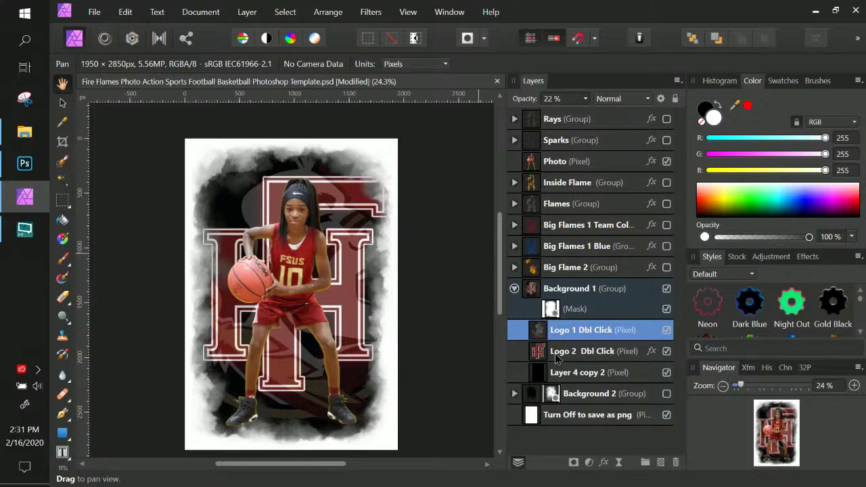
Step: Delete the Logo 2 Dbl Click layer from the Background 1 group
{"action": "left_click", "coordinate": [556, 356]}
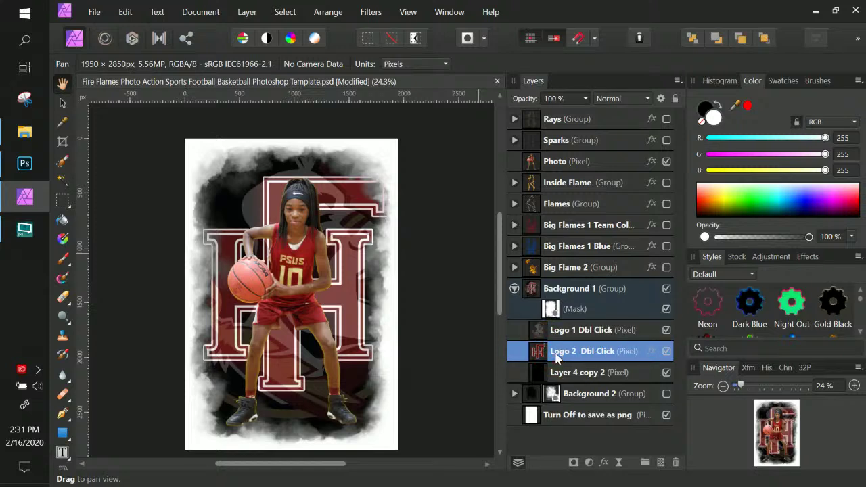
{"action": "key", "text": "Delete"}
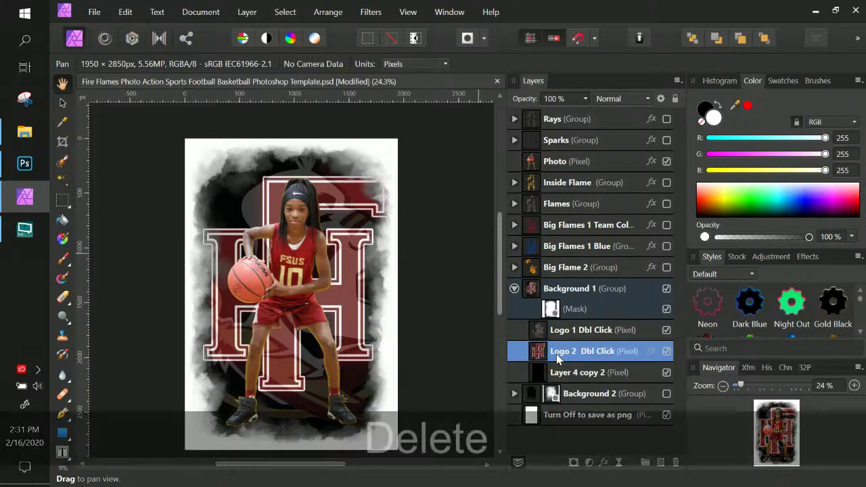
Step: Undo the deletion of the Logo 2 Dbl Click layer in the Background 1 group
{"action": "double_click", "coordinate": [557, 351]}
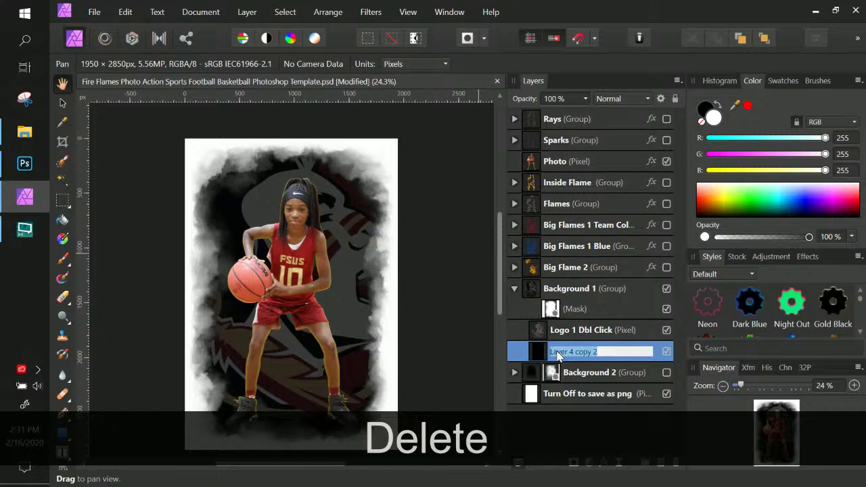
{"action": "key", "text": "ctrl+z"}
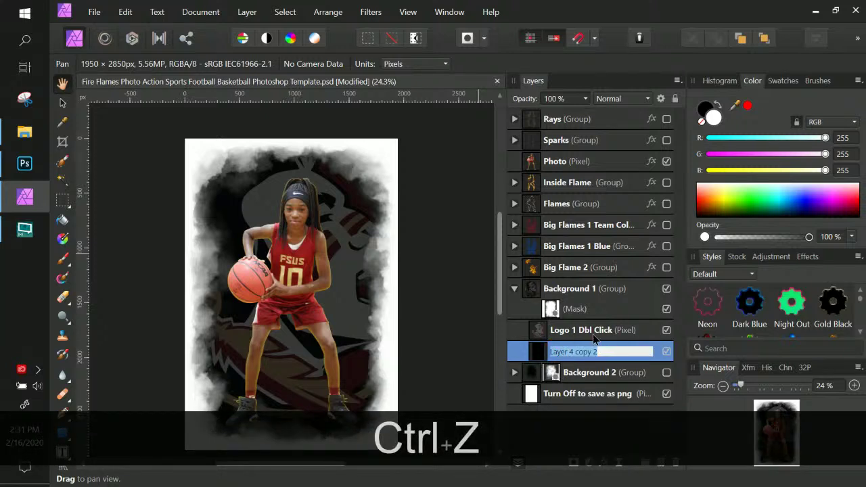
{"action": "key", "text": "ctrl+z"}
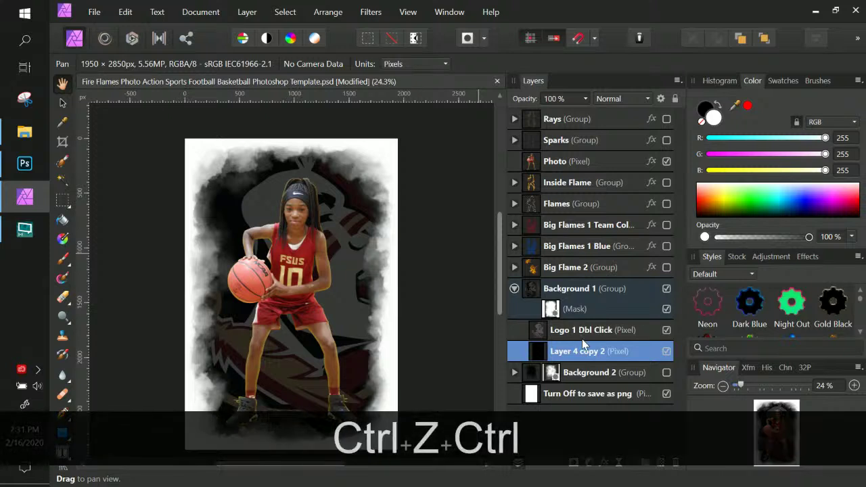
{"action": "key", "text": "ctrl+z"}
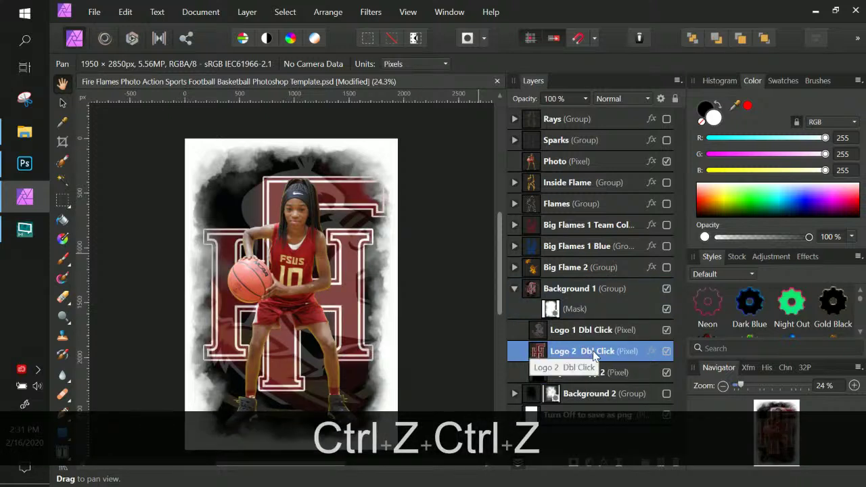
{"action": "double_click", "coordinate": [593, 356]}
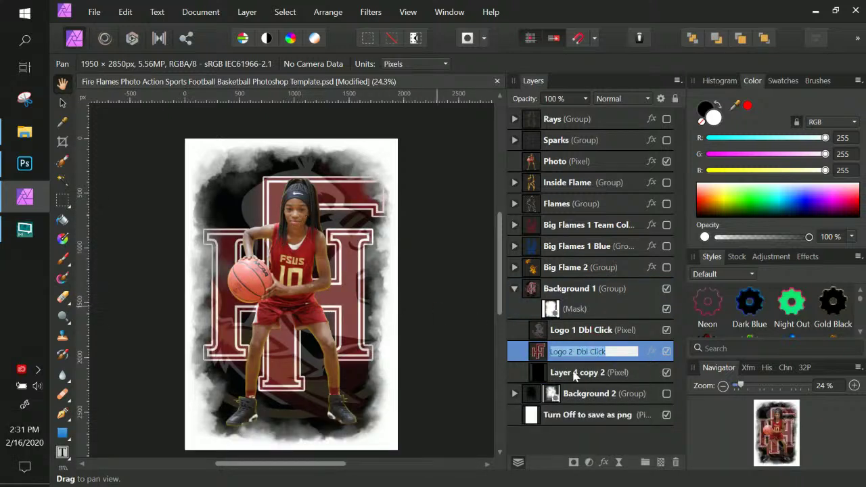
Step: Place Chicago_Bulls_logo- no words from the givaway images folder directly above the Logo 1 Dbl Click layer and center it behind the player
{"action": "left_click", "coordinate": [565, 333]}
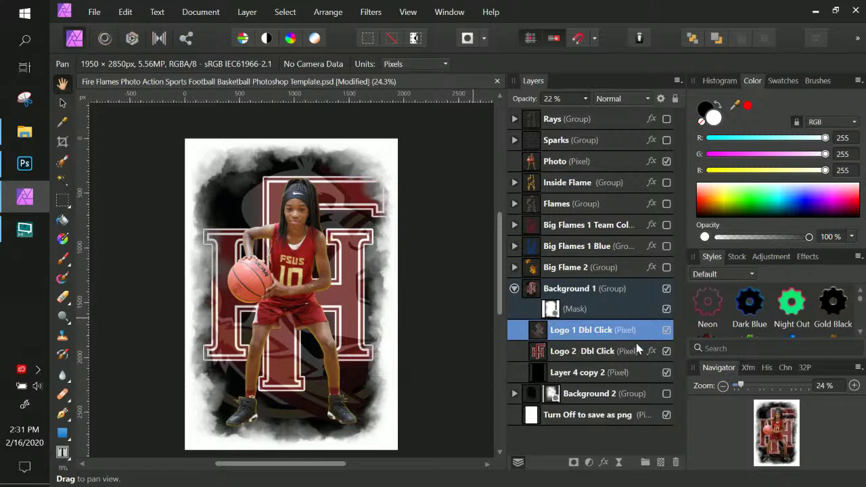
{"action": "left_click", "coordinate": [92, 11]}
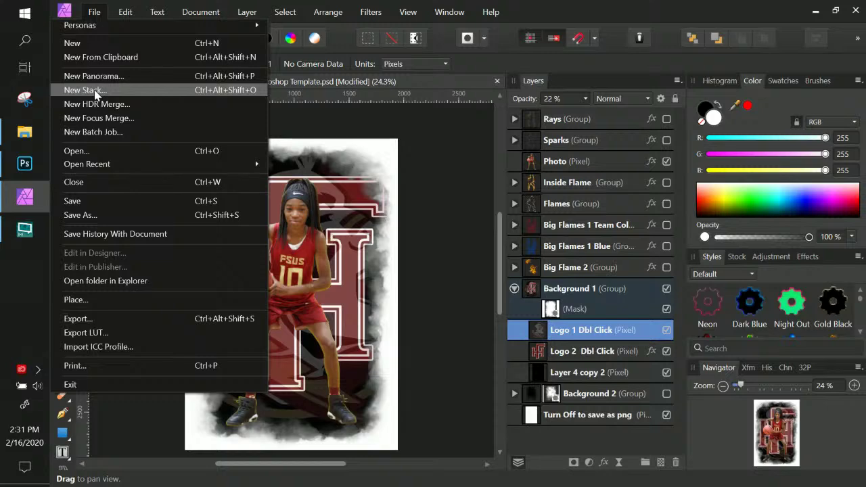
{"action": "left_click", "coordinate": [74, 300]}
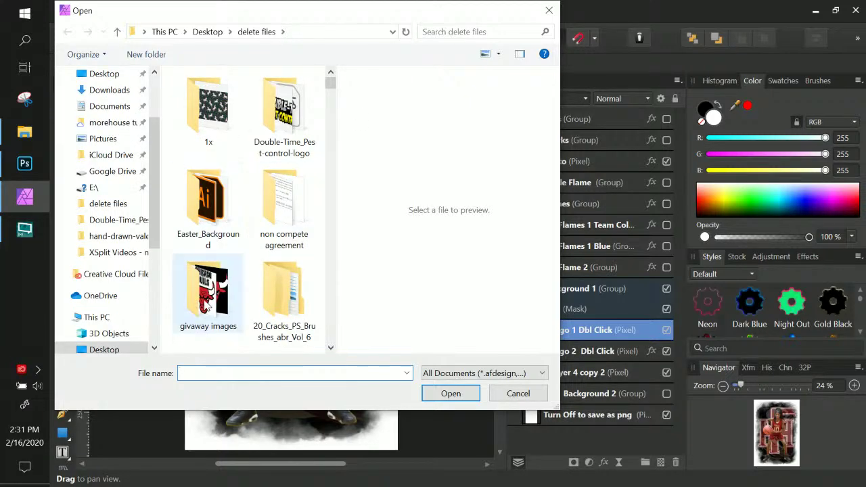
{"action": "double_click", "coordinate": [204, 301]}
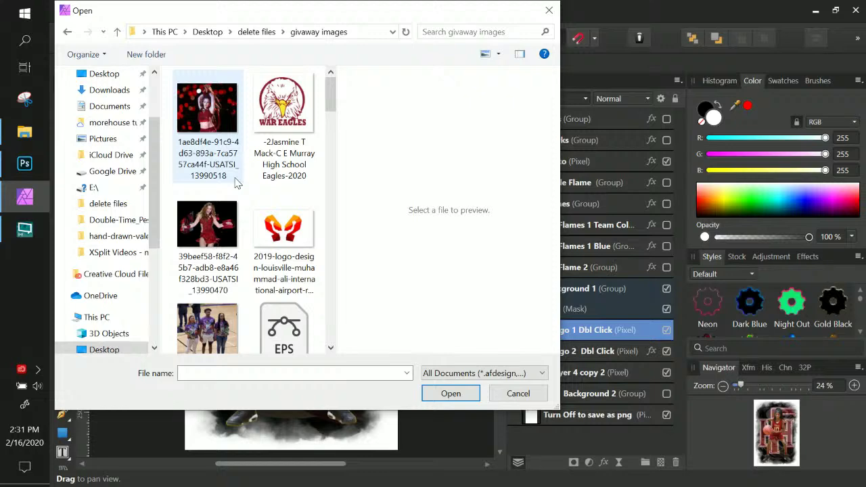
{"action": "scroll", "coordinate": [236, 183], "scroll_direction": "down", "scroll_amount": 5}
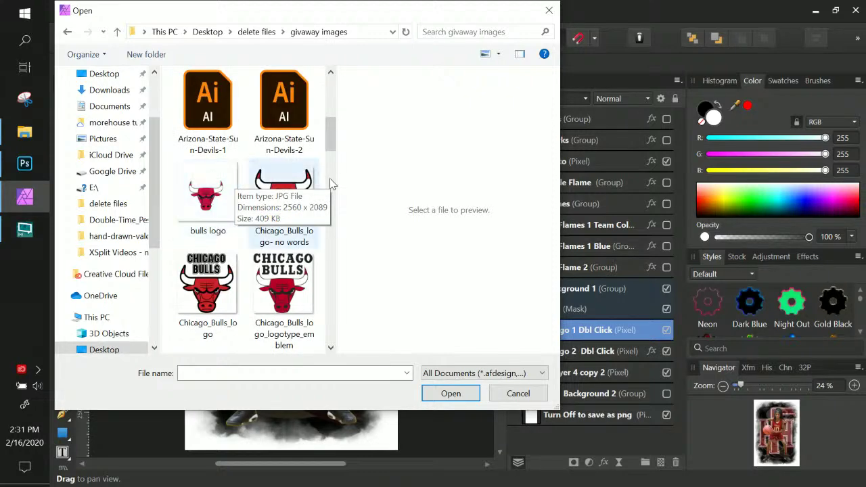
{"action": "left_click", "coordinate": [280, 195]}
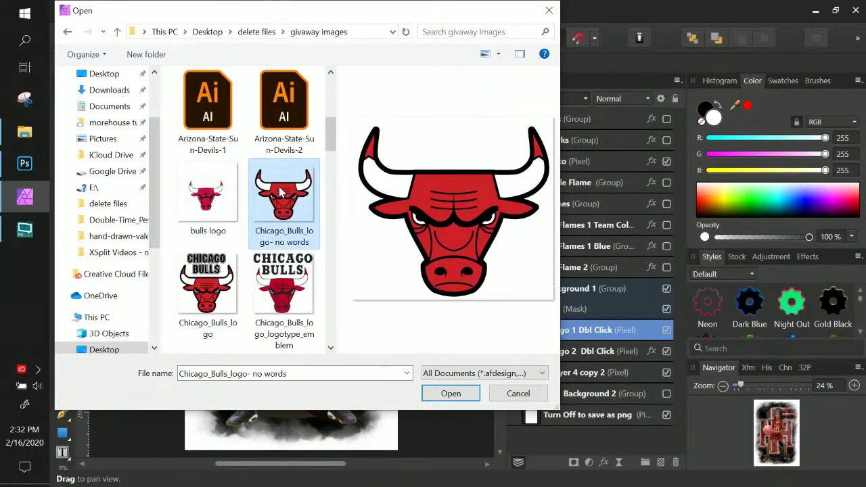
{"action": "left_click", "coordinate": [451, 394]}
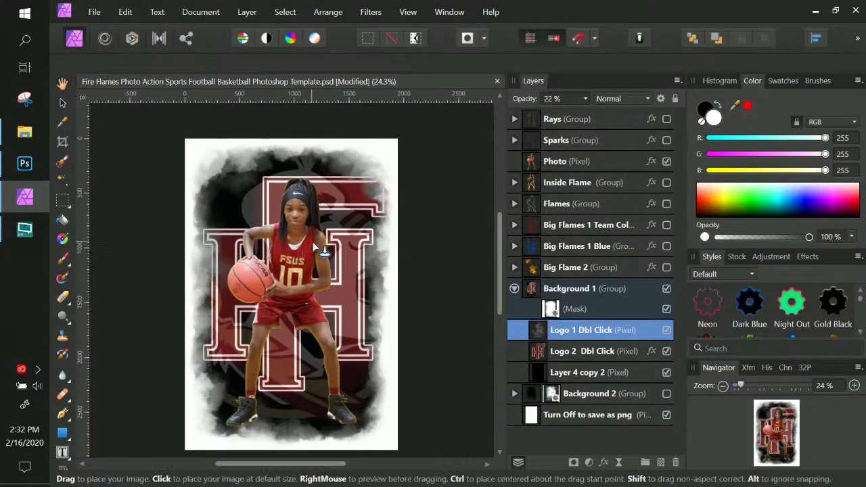
{"action": "left_click", "coordinate": [220, 192]}
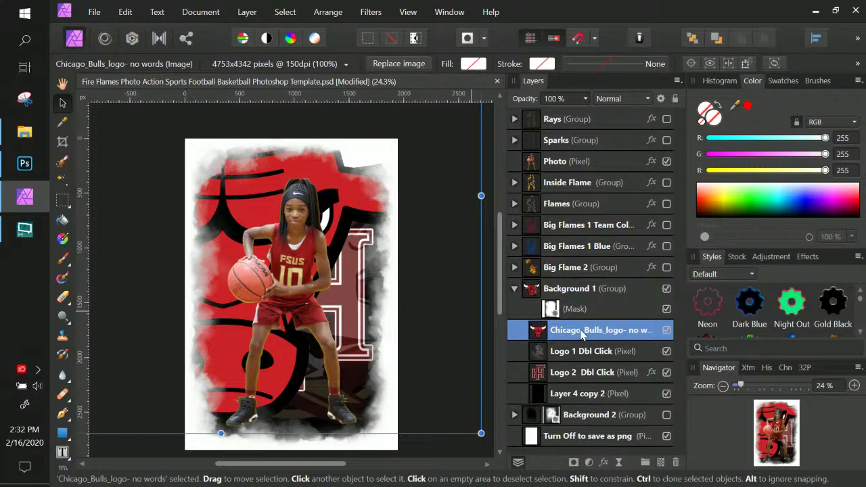
{"action": "left_click_drag", "start_coordinate": [238, 222], "coordinate": [300, 230]}
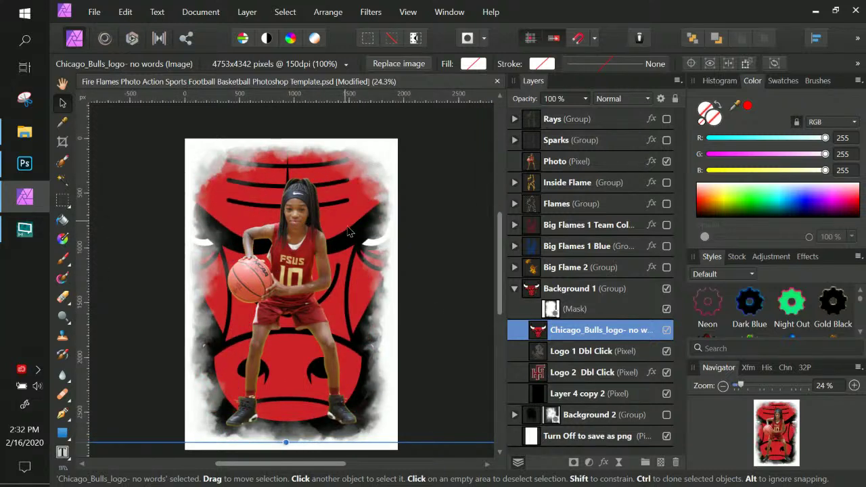
Step: Replace the placed Bulls logo with the embedded War Eagles logo file from the givaway images folder
{"action": "double_click", "coordinate": [635, 331]}
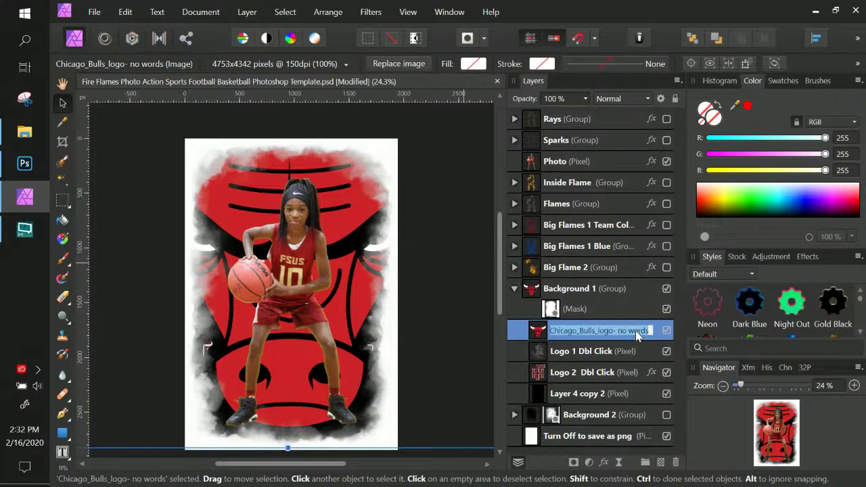
{"action": "left_click", "coordinate": [538, 330]}
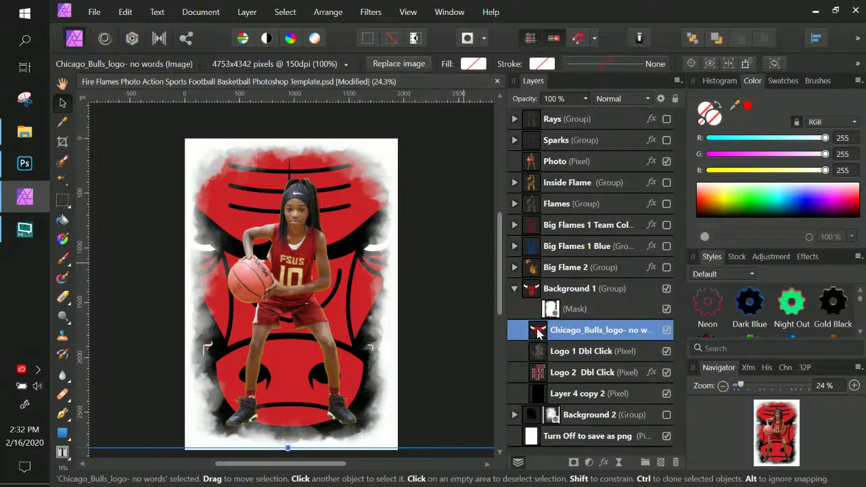
{"action": "left_click", "coordinate": [415, 63]}
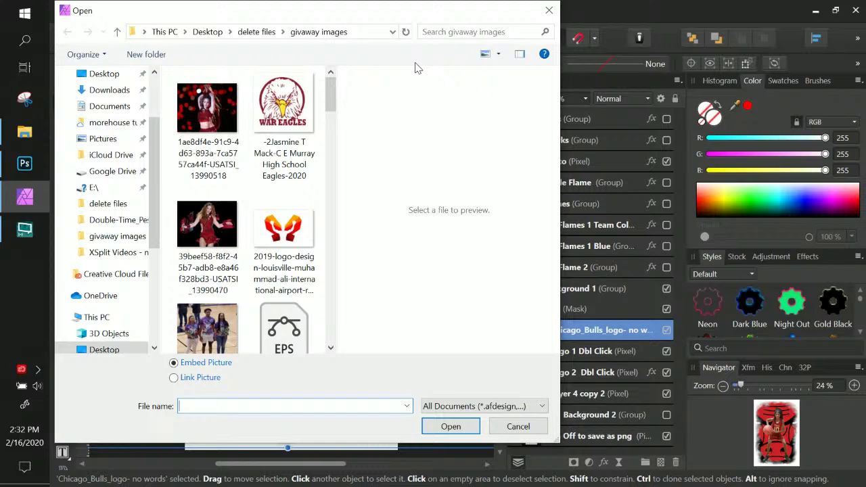
{"action": "scroll", "coordinate": [291, 120], "scroll_direction": "down", "scroll_amount": 5}
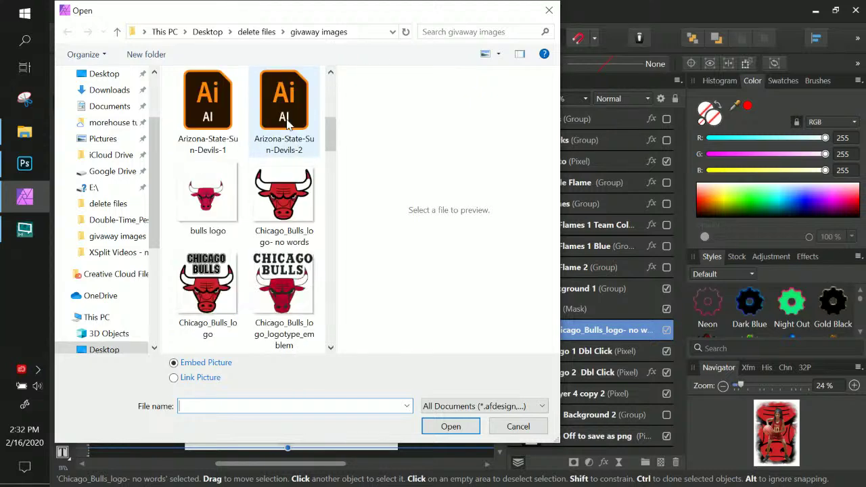
{"action": "scroll", "coordinate": [296, 211], "scroll_direction": "down", "scroll_amount": 3}
{"action": "left_click", "coordinate": [284, 108]}
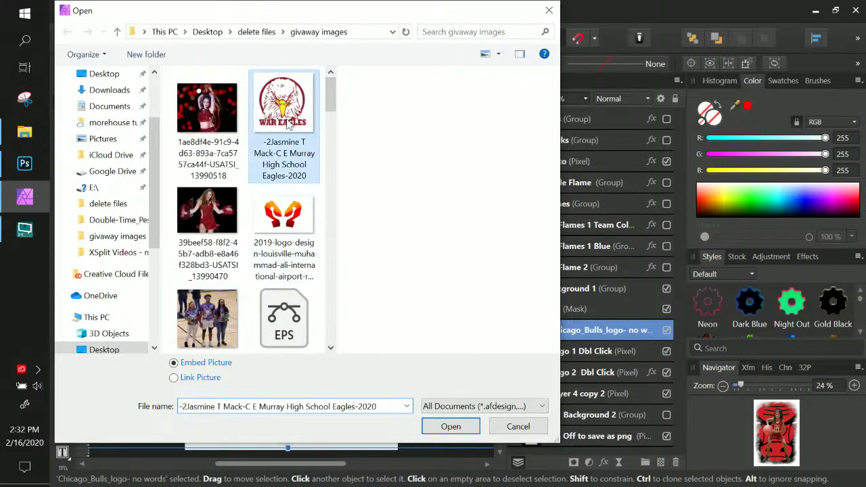
{"action": "left_click", "coordinate": [455, 430]}
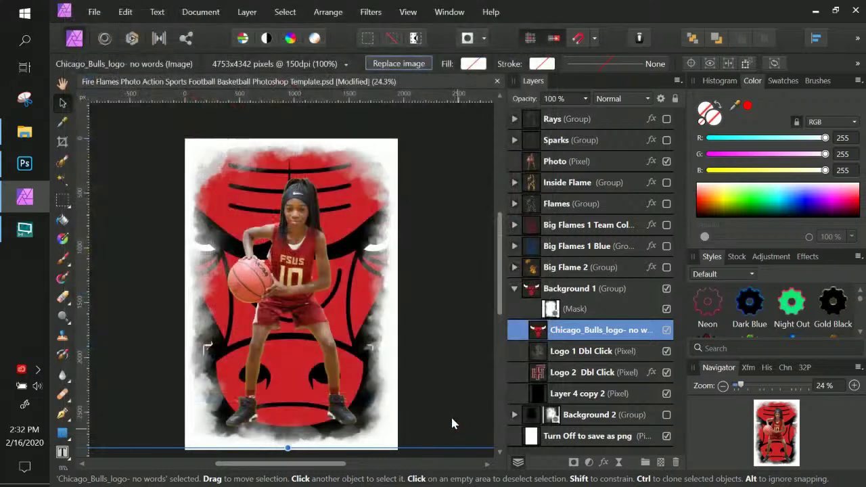
Step: Move the War Eagles logo slightly downward behind the player
{"action": "left_click_drag", "start_coordinate": [369, 251], "coordinate": [378, 284]}
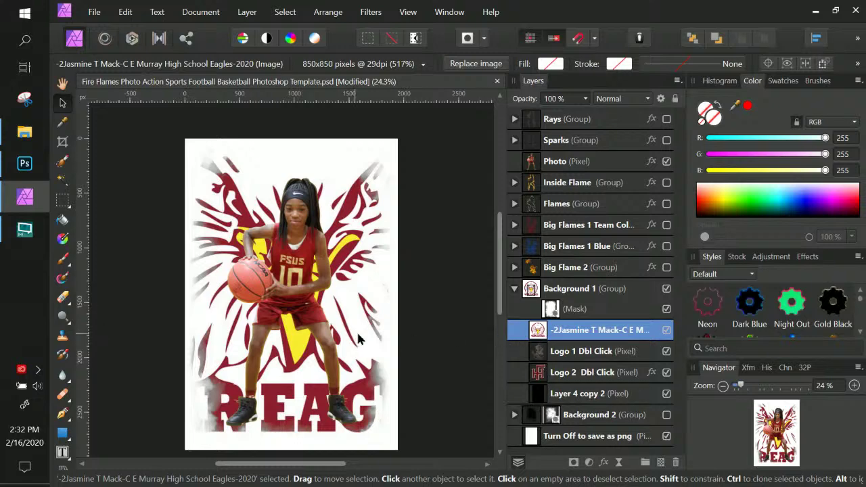
{"action": "mouse_move", "coordinate": [357, 338]}
{"action": "left_mouse_down"}
{"action": "mouse_move", "coordinate": [353, 329]}
{"action": "mouse_move", "coordinate": [357, 343]}
{"action": "left_mouse_up"}
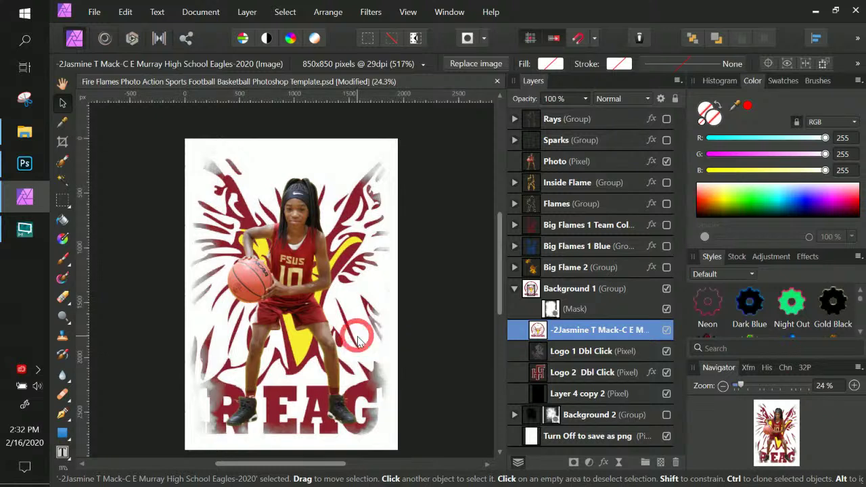
{"action": "mouse_move", "coordinate": [588, 336]}
{"action": "left_mouse_down"}
{"action": "mouse_move", "coordinate": [587, 346]}
{"action": "mouse_move", "coordinate": [603, 342]}
{"action": "left_mouse_up"}
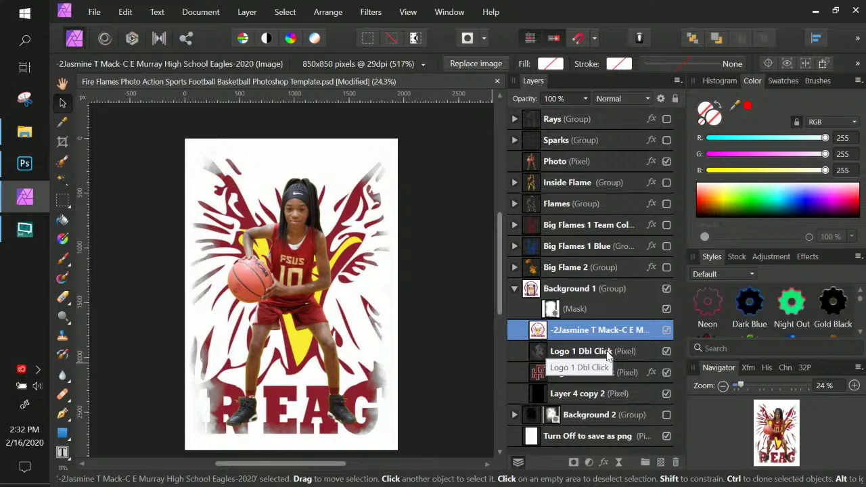
Step: Hide the Logo 1 and Logo 2 Dbl Click layers and select the War Eagles logo layer
{"action": "left_click", "coordinate": [607, 352]}
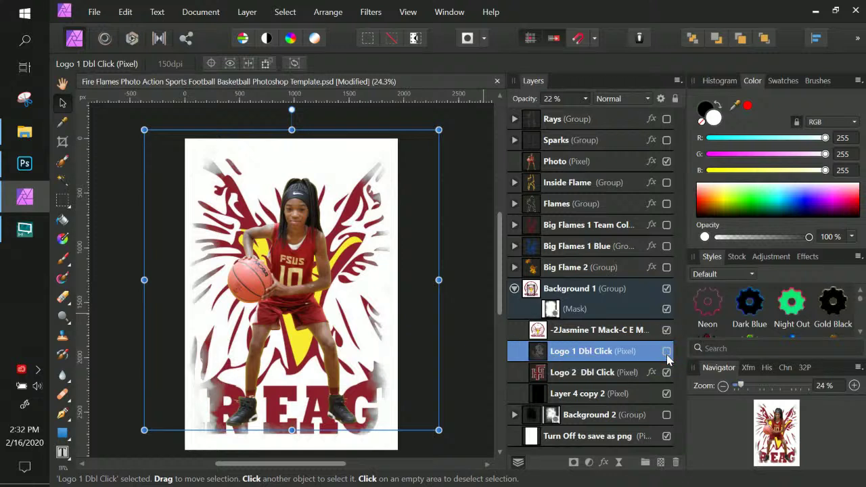
{"action": "left_click", "coordinate": [667, 373]}
{"action": "left_click", "coordinate": [666, 329]}
{"action": "left_click", "coordinate": [604, 335]}
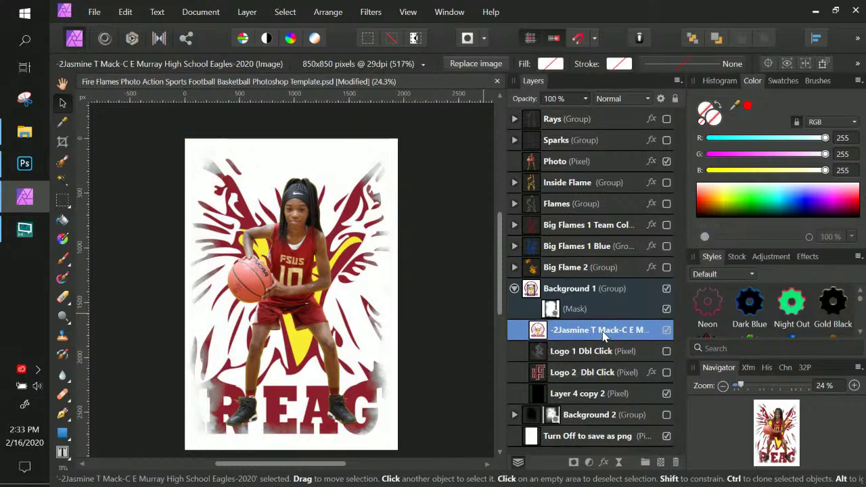
{"action": "right_click", "coordinate": [604, 334]}
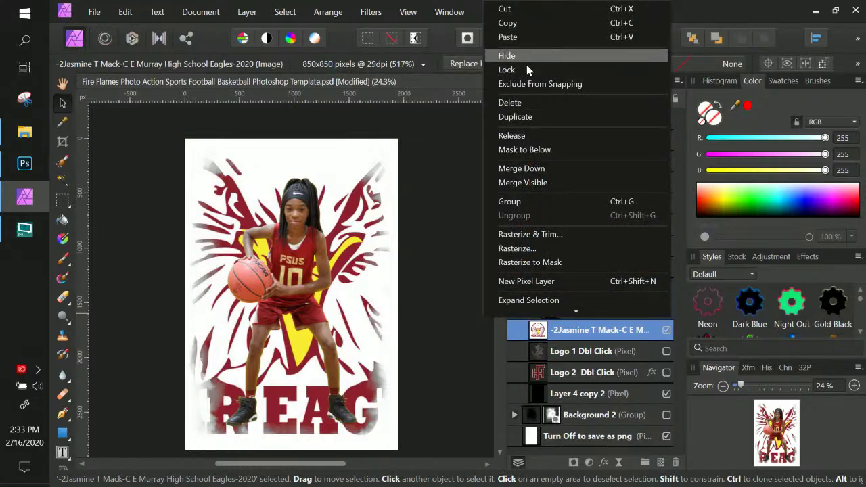
{"action": "scroll", "coordinate": [540, 261], "scroll_direction": "down", "scroll_amount": 1}
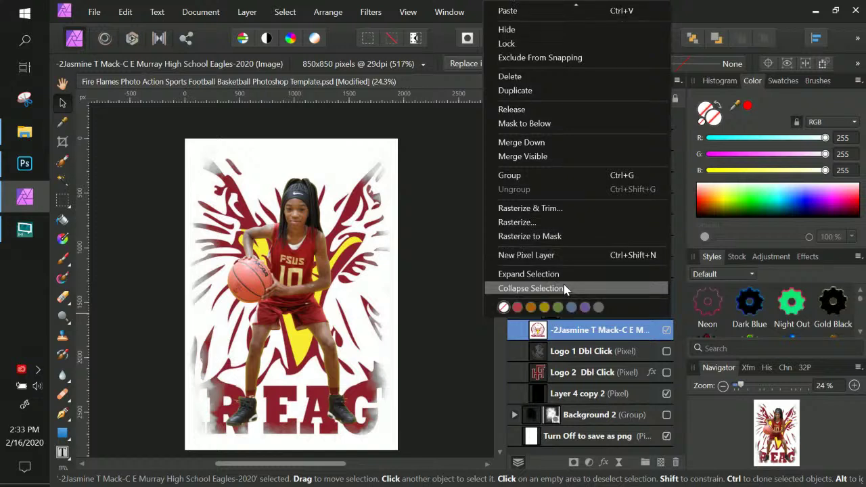
{"action": "scroll", "coordinate": [541, 248], "scroll_direction": "up", "scroll_amount": 1}
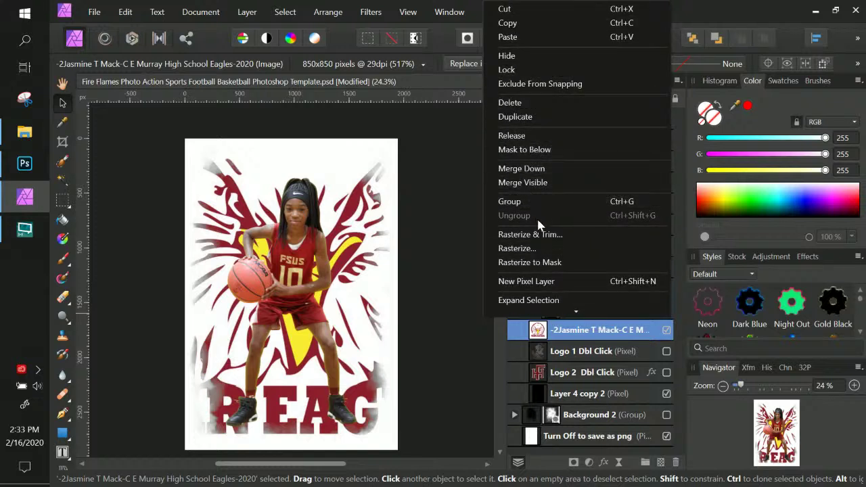
{"action": "left_click", "coordinate": [583, 332]}
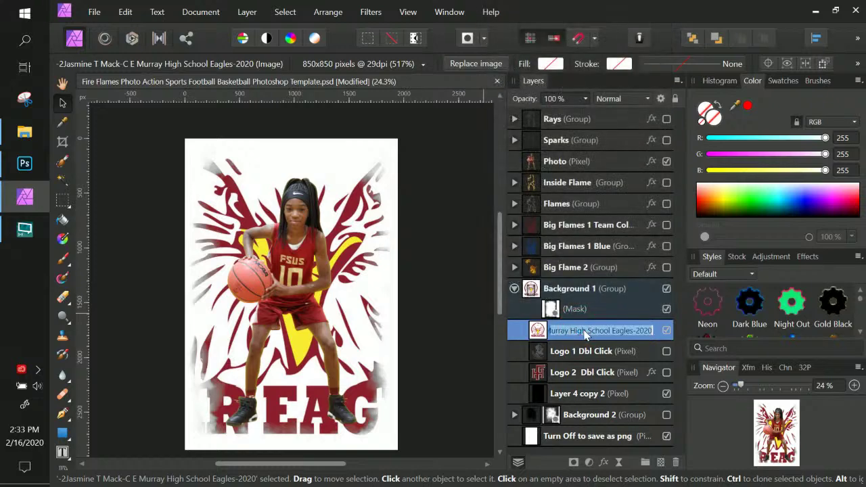
Step: Rename the War Eagles logo layer to "Replace image"
{"action": "double_click", "coordinate": [583, 332]}
{"action": "key", "text": "BackSpace"}
{"action": "key", "text": "BackSpace"}
{"action": "key", "text": "BackSpace"}
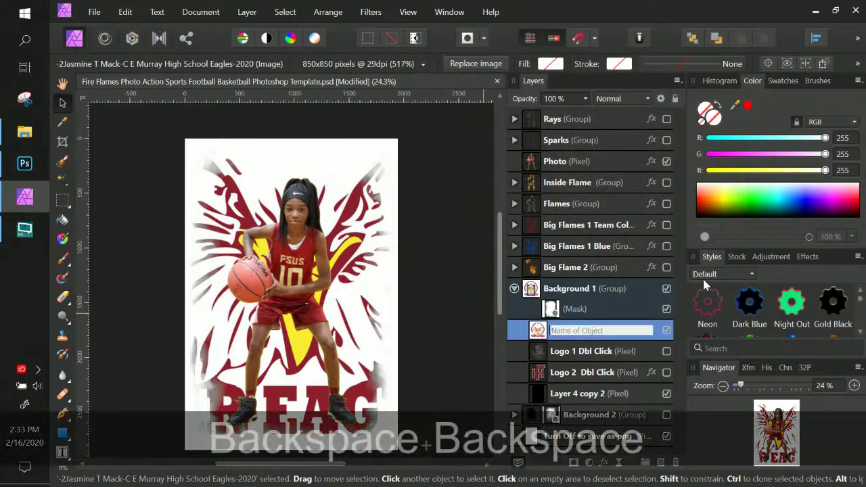
{"action": "type", "text": "File_"}
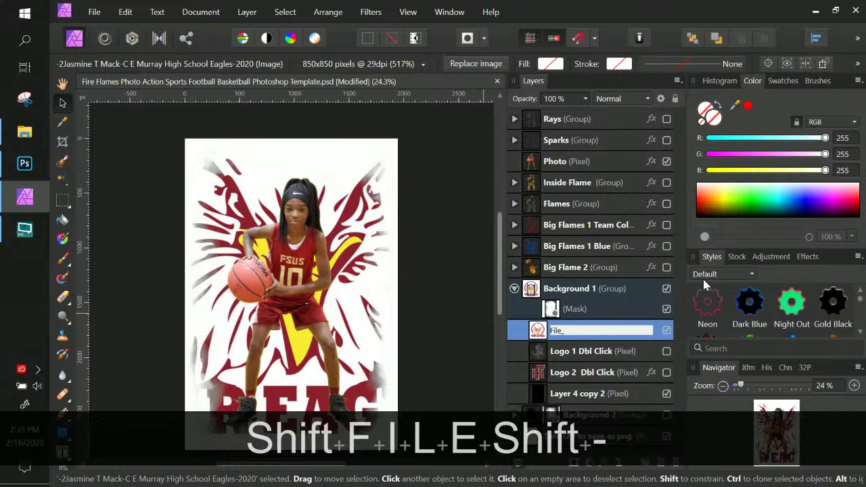
{"action": "key", "text": "BackSpace"}
{"action": "key", "text": "BackSpace"}
{"action": "key", "text": "BackSpace"}
{"action": "key", "text": "BackSpace"}
{"action": "key", "text": "BackSpace"}
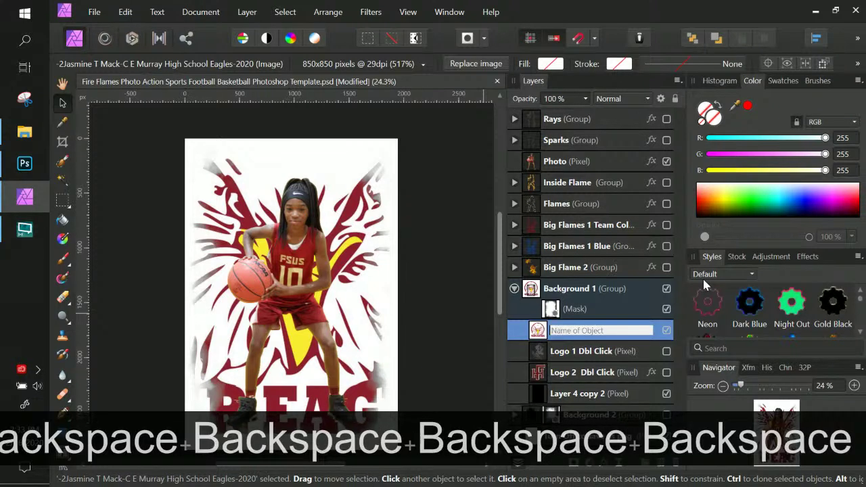
{"action": "type", "text": "Repla"}
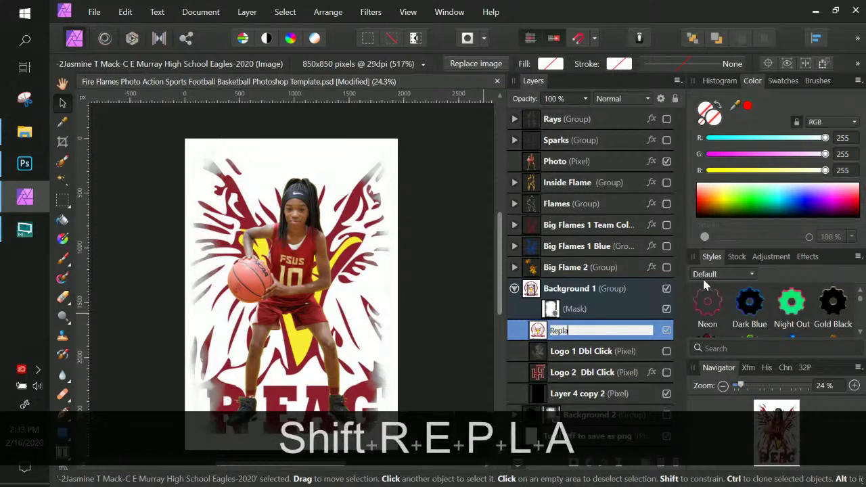
{"action": "type", "text": "ce image"}
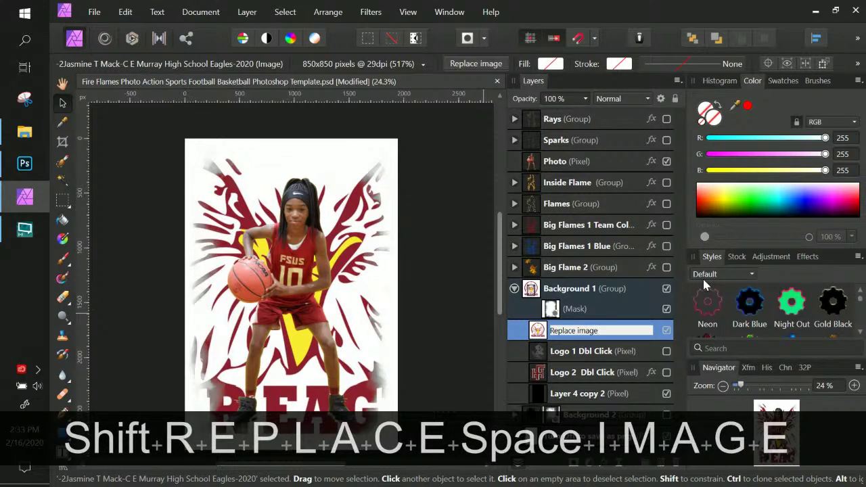
{"action": "key", "text": "Return"}
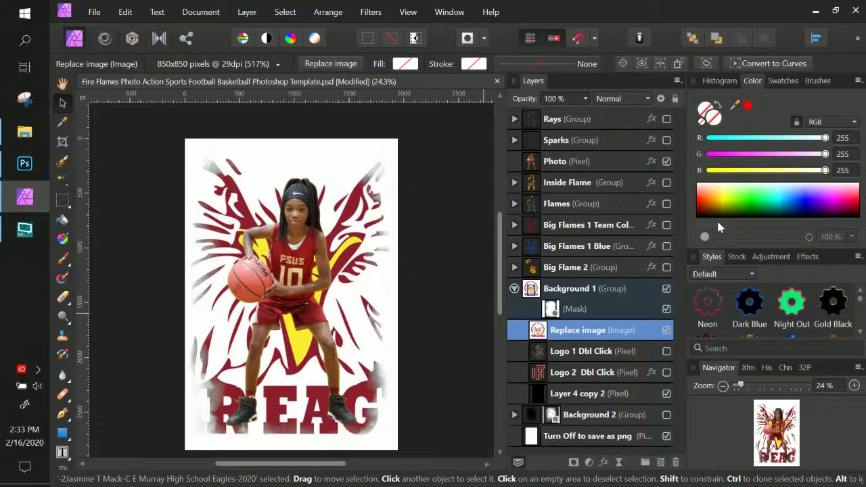
{"action": "left_click", "coordinate": [585, 351]}
{"action": "double_click", "coordinate": [556, 351]}
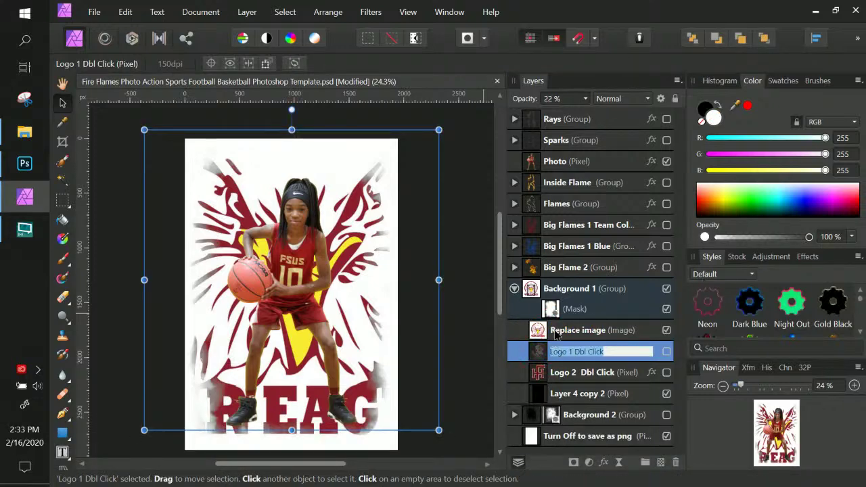
{"action": "left_click", "coordinate": [555, 331]}
{"action": "left_click", "coordinate": [561, 352]}
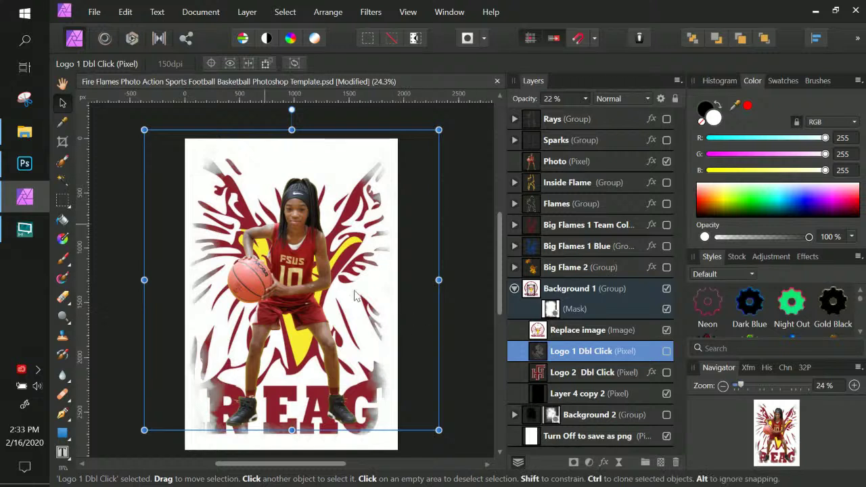
{"action": "left_click", "coordinate": [568, 331]}
{"action": "left_click", "coordinate": [576, 352]}
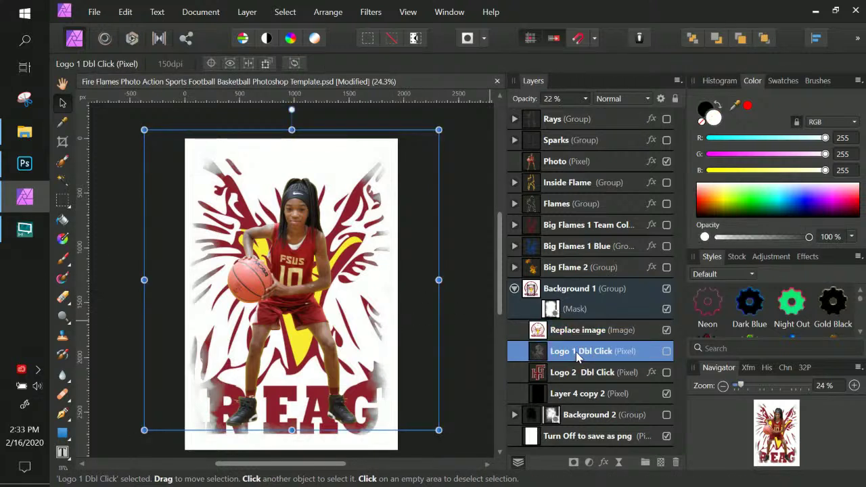
Step: Rename the Logo 1 Dbl Click layer in the Background 1 group to "pixel logo"
{"action": "double_click", "coordinate": [575, 352]}
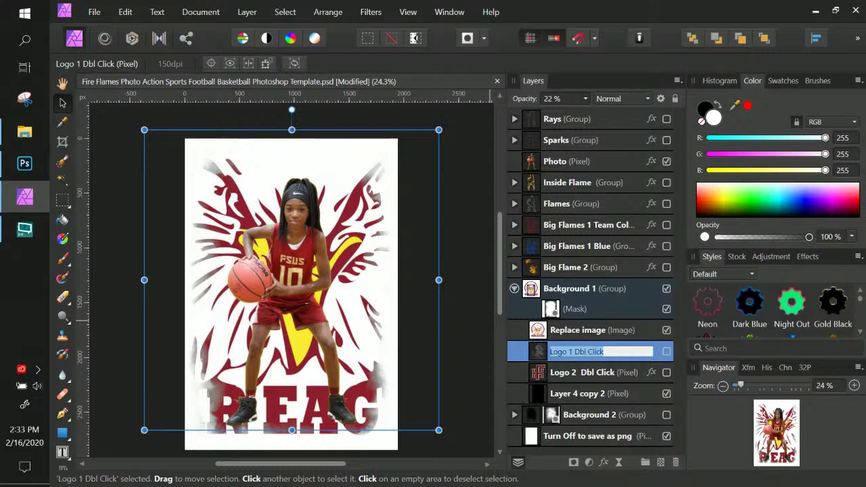
{"action": "key", "text": "KP_Subtract"}
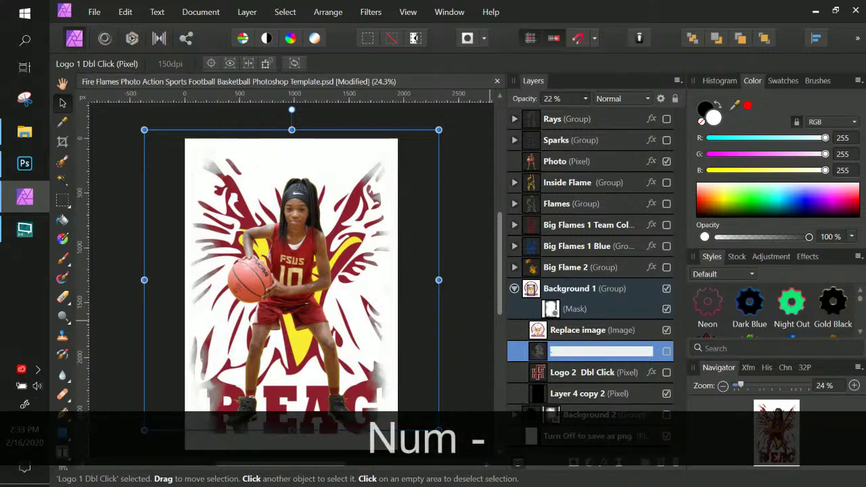
{"action": "key", "text": "BackSpace"}
{"action": "key", "text": "BackSpace"}
{"action": "key", "text": "BackSpace"}
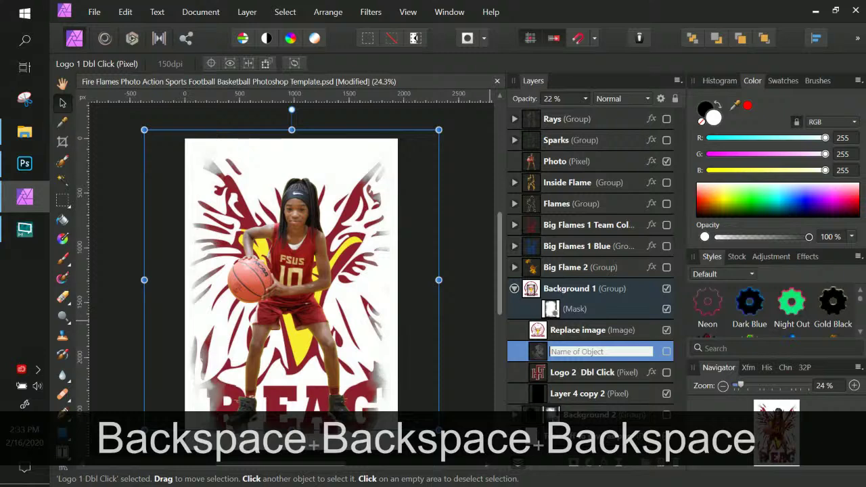
{"action": "type", "text": "i"}
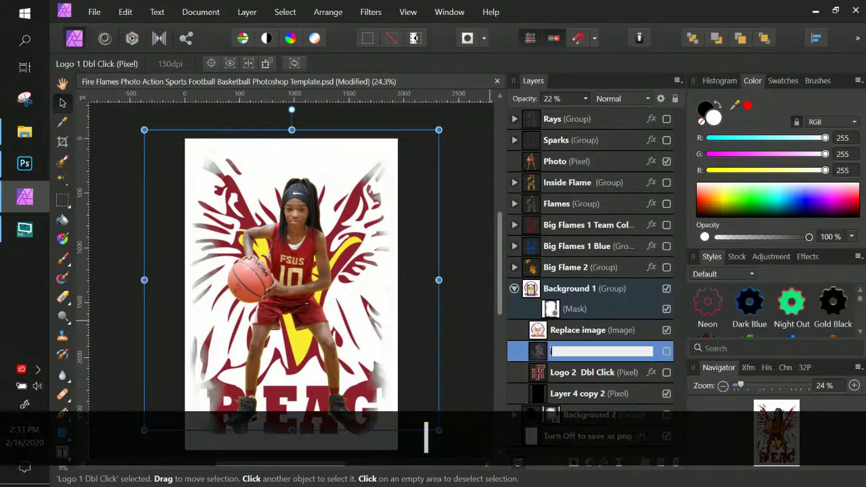
{"action": "key", "text": "BackSpace"}
{"action": "type", "text": "pixel logo"}
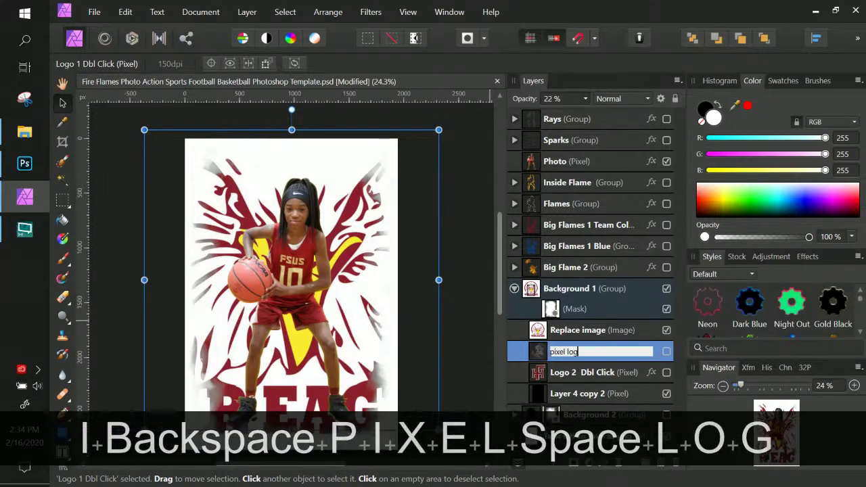
{"action": "key", "text": "Return"}
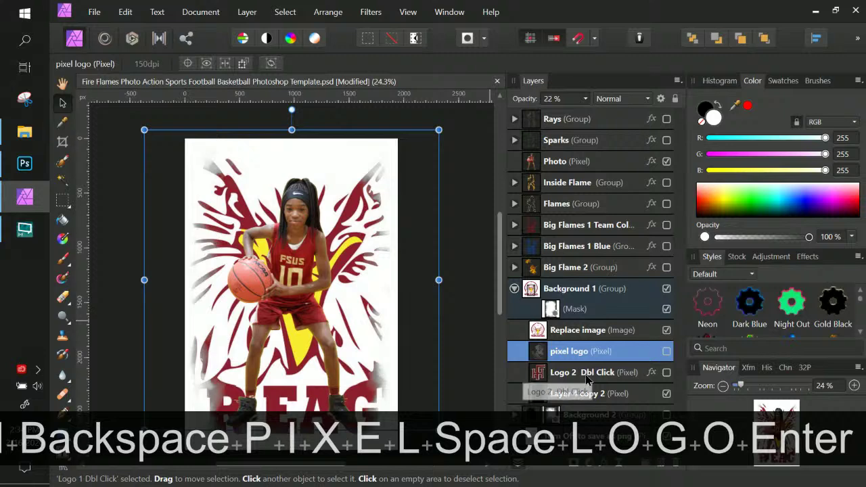
Step: Rename the Logo 2 Dbl Click layer in the Background 1 group to "pixel logo"
{"action": "double_click", "coordinate": [585, 374]}
{"action": "type", "text": "pi"}
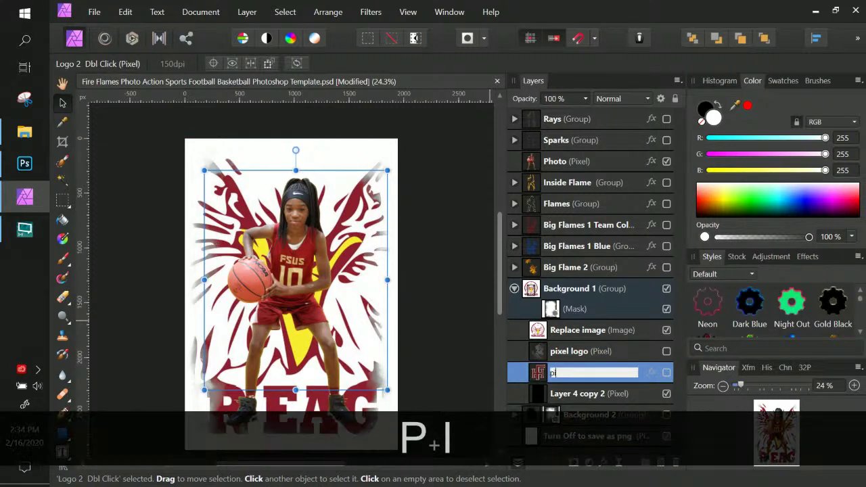
{"action": "type", "text": "xel logo"}
{"action": "key", "text": "Return"}
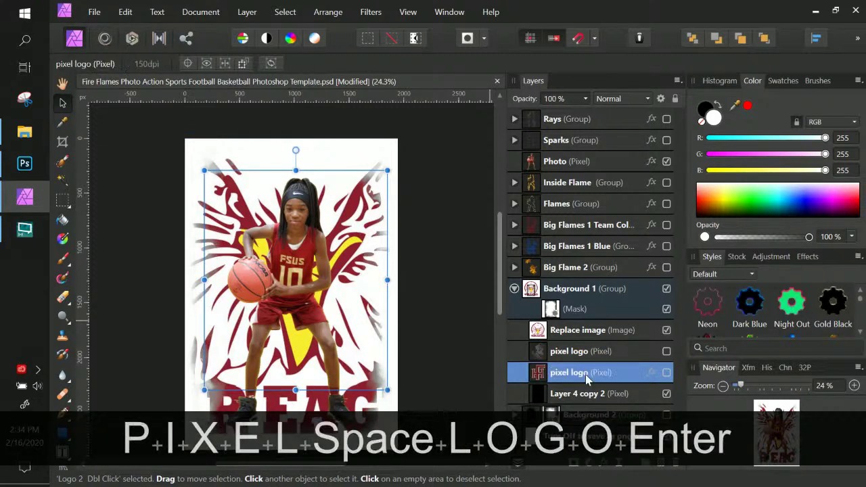
Step: Rename the Layer 4 copy 2 layer to "black fill" and hide it
{"action": "left_click", "coordinate": [569, 395]}
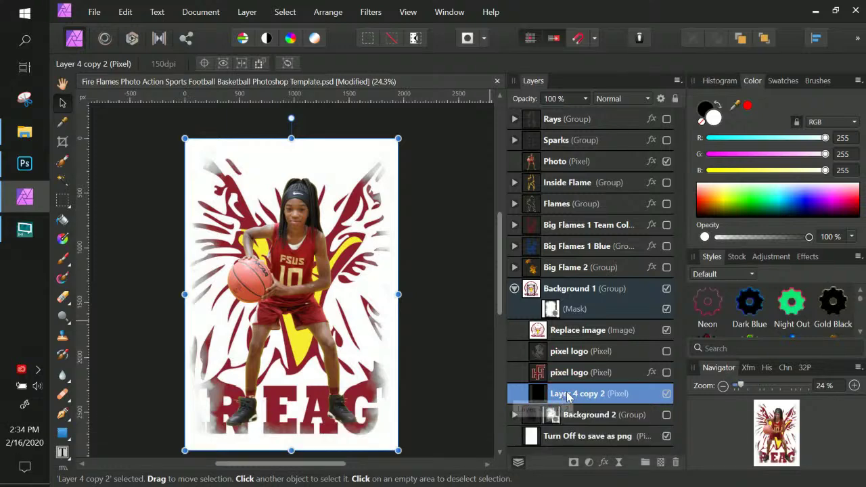
{"action": "double_click", "coordinate": [567, 395]}
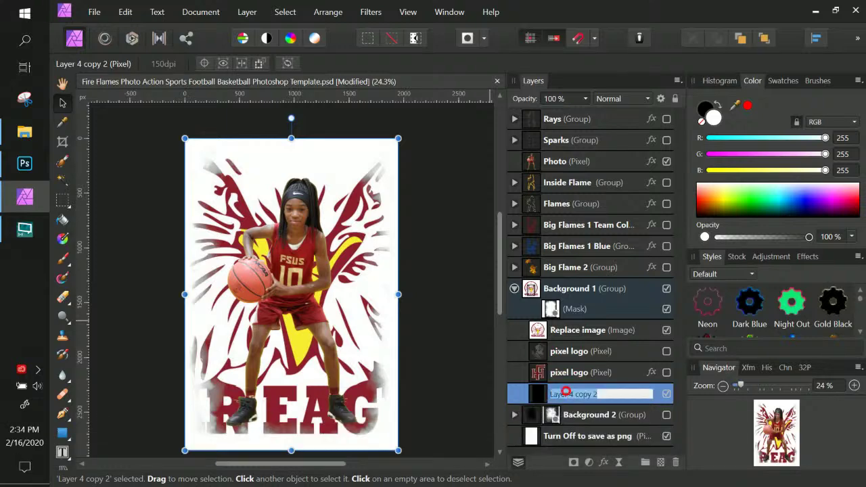
{"action": "type", "text": "black"}
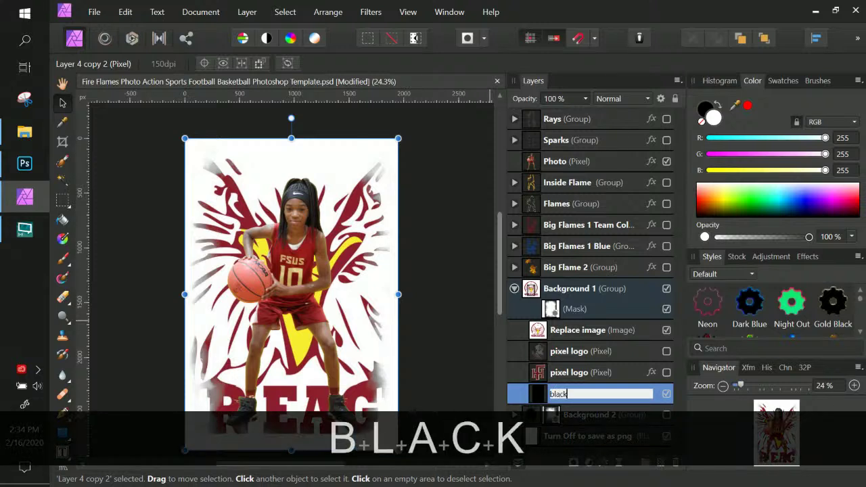
{"action": "type", "text": " fill"}
{"action": "key", "text": "Return"}
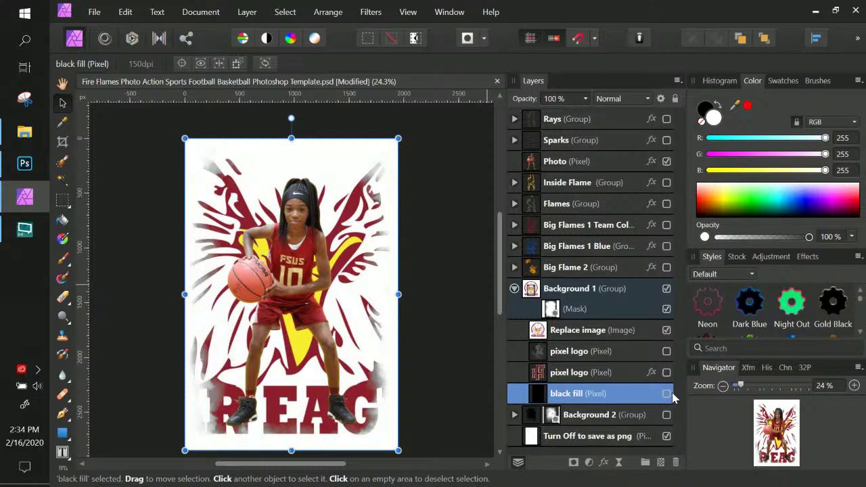
Step: Delete the black fill layer from the Background 1 group
{"action": "double_click", "coordinate": [615, 399]}
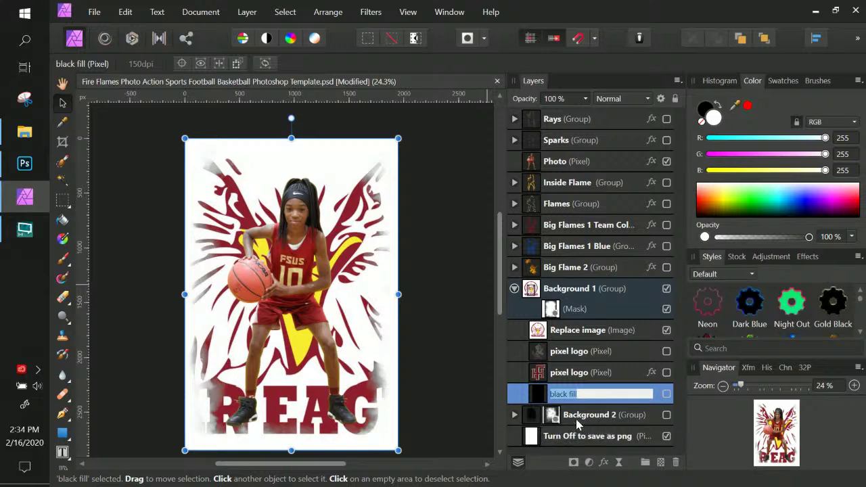
{"action": "left_click", "coordinate": [656, 394]}
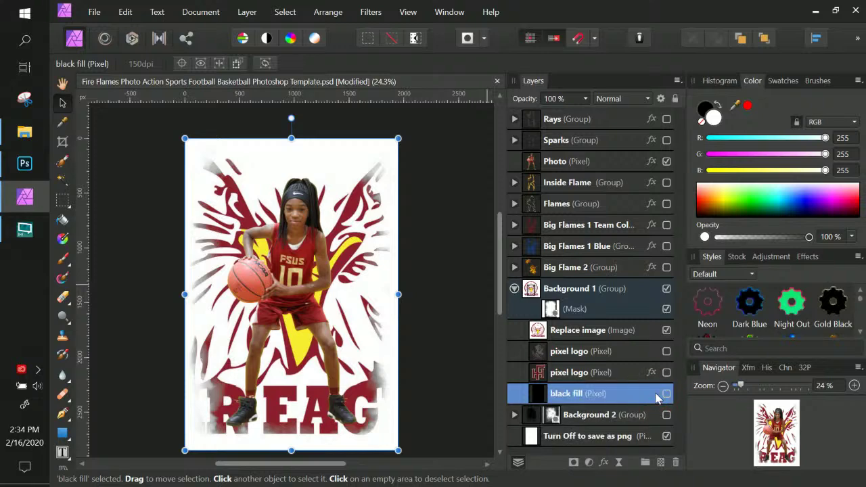
{"action": "key", "text": "Delete"}
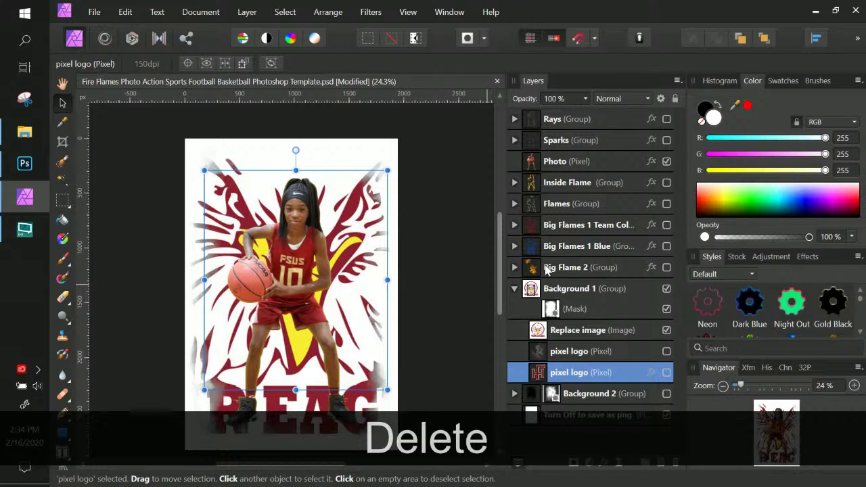
Step: Hide the Replace image layer, show both pixel logo layers and select the Background 2 group
{"action": "left_click", "coordinate": [666, 330]}
{"action": "left_click", "coordinate": [666, 351]}
{"action": "left_click", "coordinate": [666, 372]}
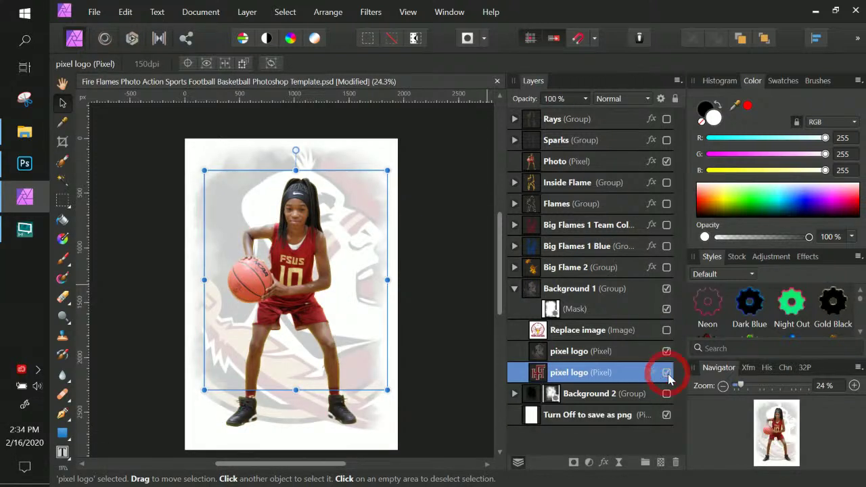
{"action": "left_click", "coordinate": [613, 401]}
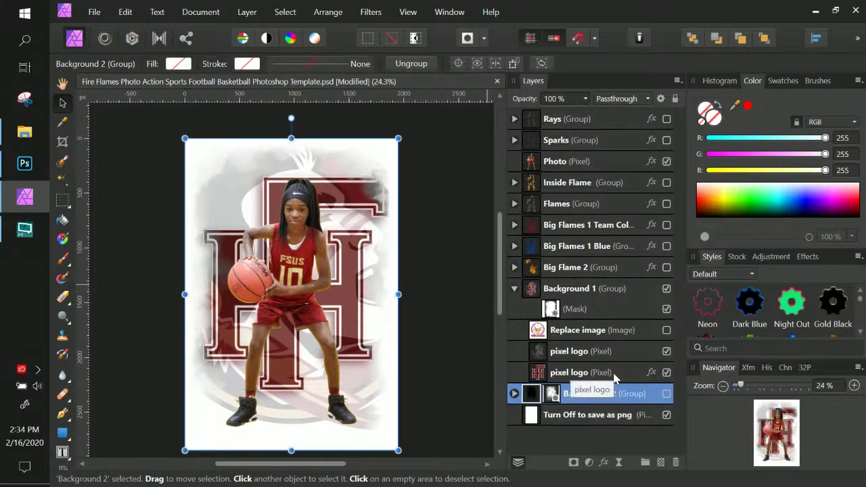
Step: Undo the layer visibility changes and the deletion of the black fill layer
{"action": "key", "text": "ctrl+z"}
{"action": "key", "text": "ctrl+z"}
{"action": "key", "text": "ctrl+z"}
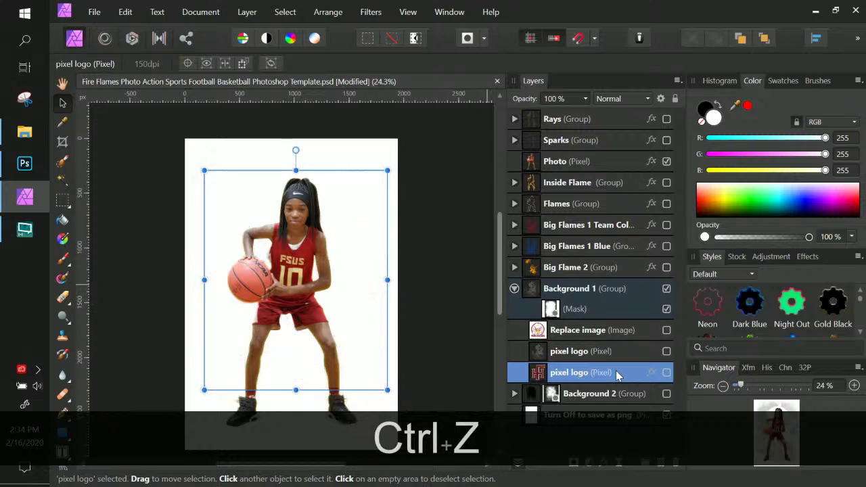
{"action": "key", "text": "ctrl+z"}
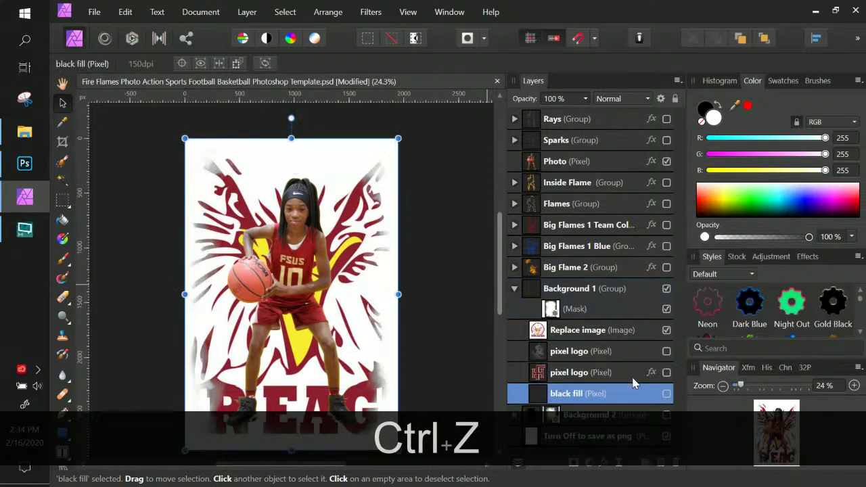
Step: Hide the Replace image layer and show both pixel logo layers and the black fill layer in Background 1
{"action": "left_click", "coordinate": [636, 330]}
{"action": "left_click", "coordinate": [666, 330]}
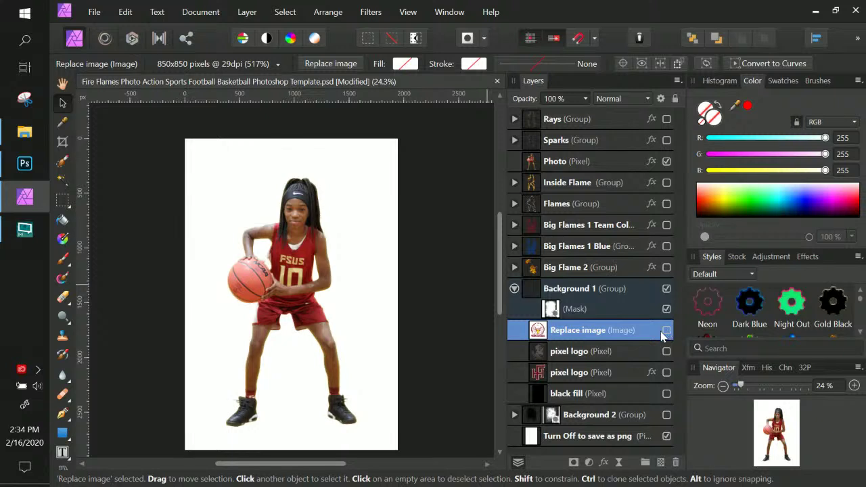
{"action": "left_click", "coordinate": [666, 351]}
{"action": "left_click", "coordinate": [666, 372]}
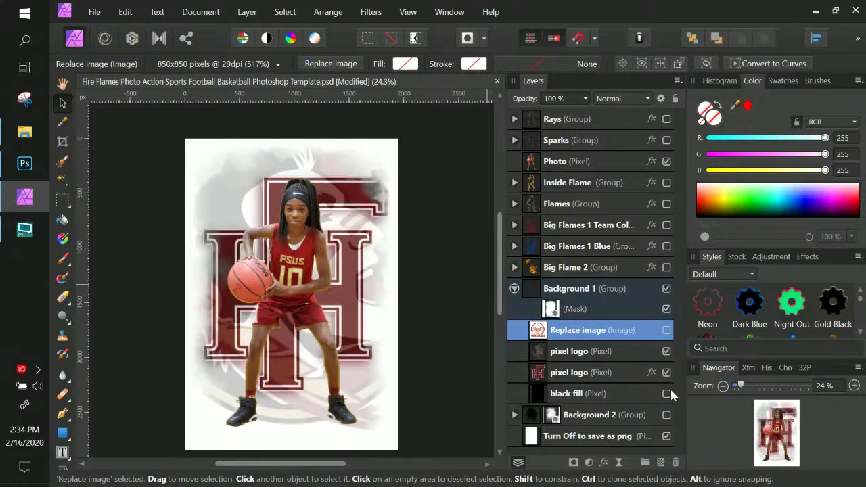
{"action": "left_click", "coordinate": [667, 394]}
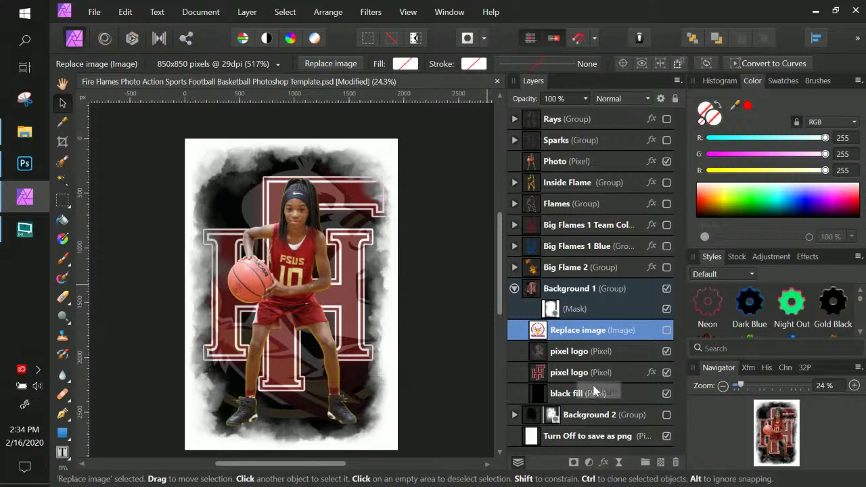
Step: Expand the Background 2 group, turn off the Background 1 mask, and swap the visible background from Background 1 to Background 2
{"action": "left_click", "coordinate": [592, 418]}
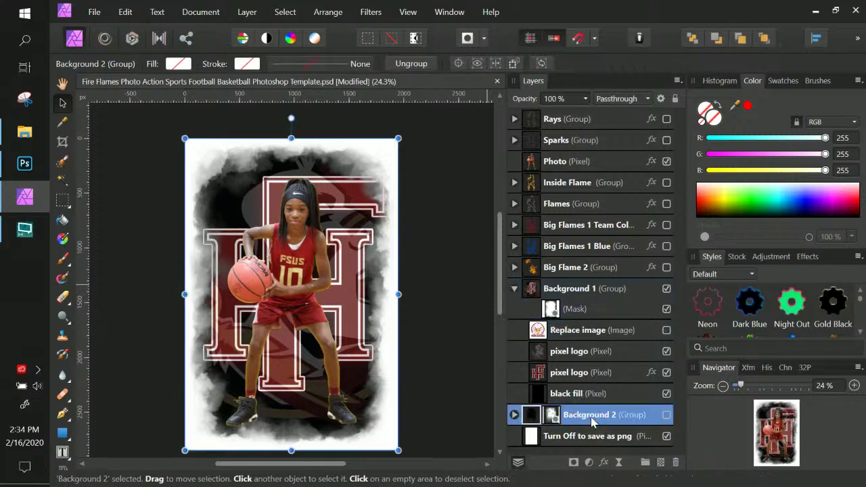
{"action": "left_click", "coordinate": [514, 414]}
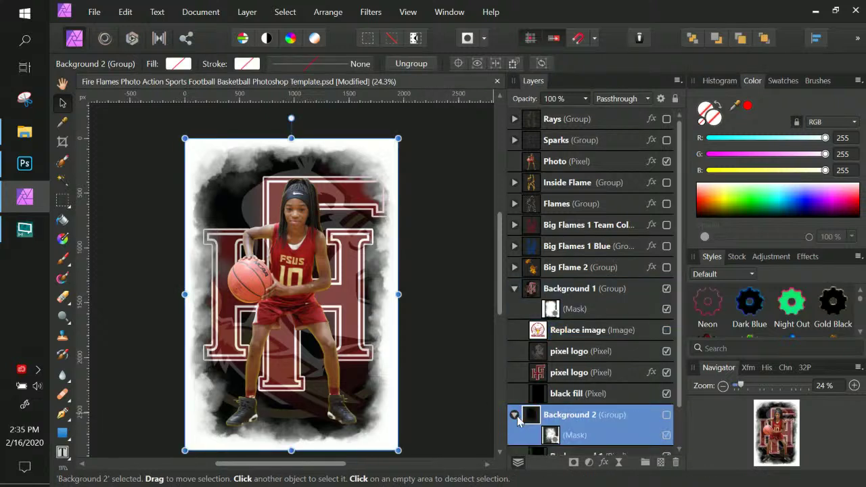
{"action": "scroll", "coordinate": [525, 416], "scroll_direction": "down", "scroll_amount": 2}
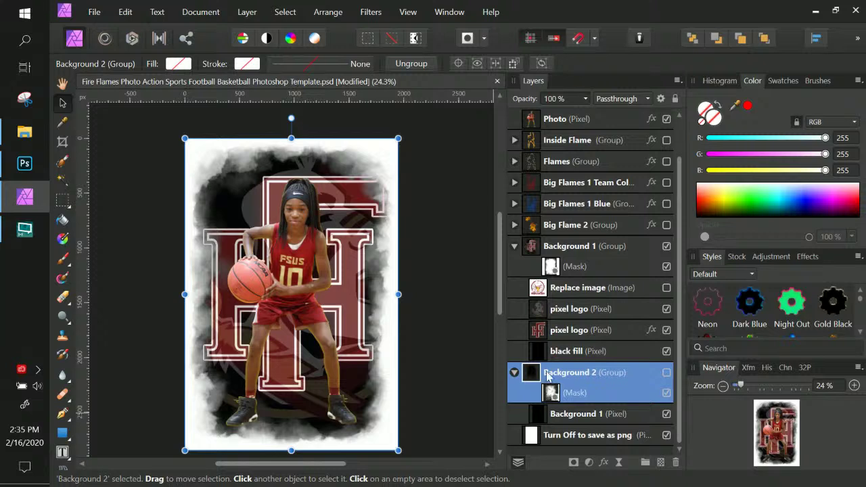
{"action": "left_click", "coordinate": [666, 266]}
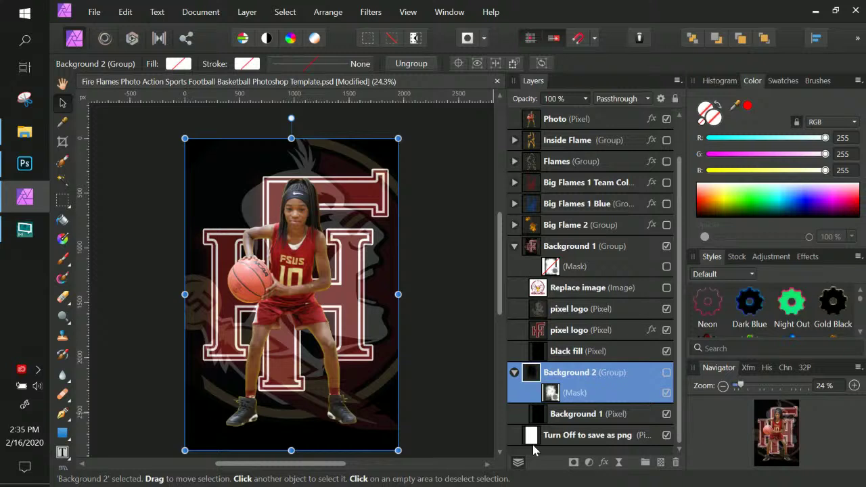
{"action": "left_click", "coordinate": [666, 373]}
{"action": "left_click", "coordinate": [666, 247]}
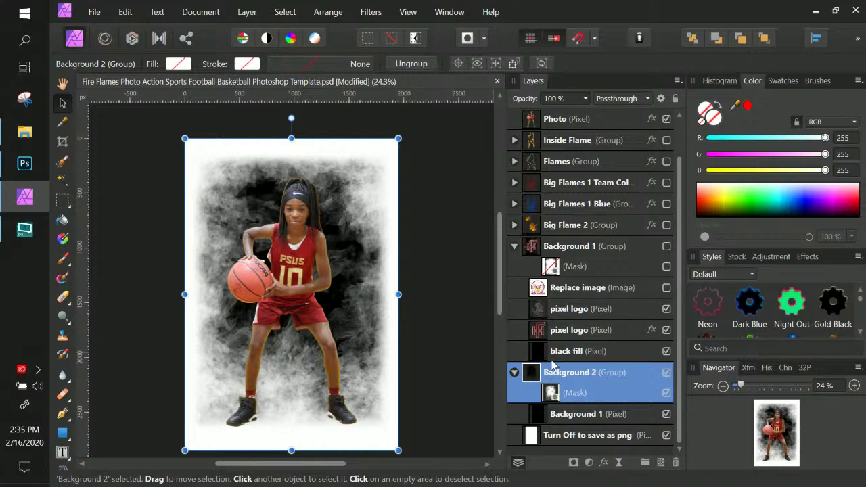
Step: Show the Rays, Sparks and Inside Flame groups around the player and view the effect up close
{"action": "scroll", "coordinate": [565, 402], "scroll_direction": "up", "scroll_amount": 1}
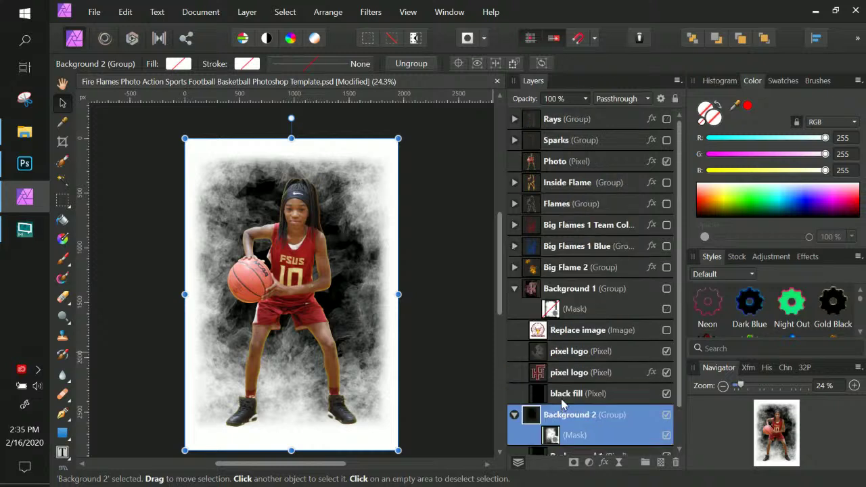
{"action": "left_click", "coordinate": [666, 120]}
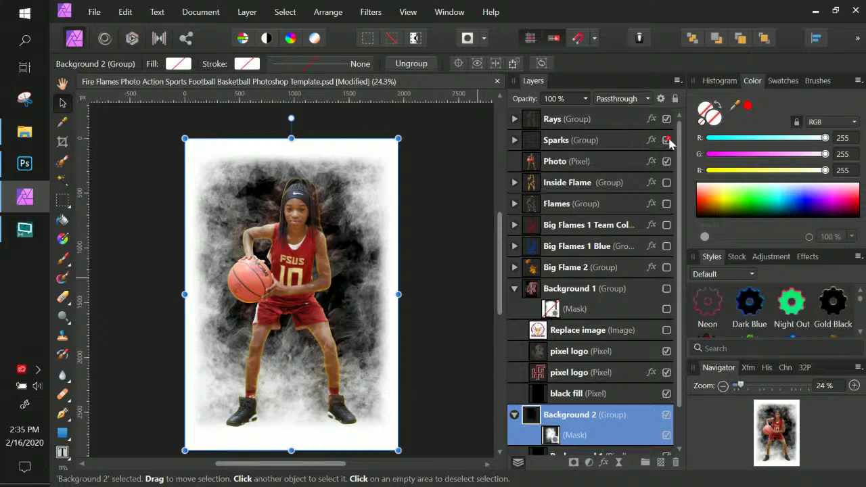
{"action": "left_click", "coordinate": [666, 140]}
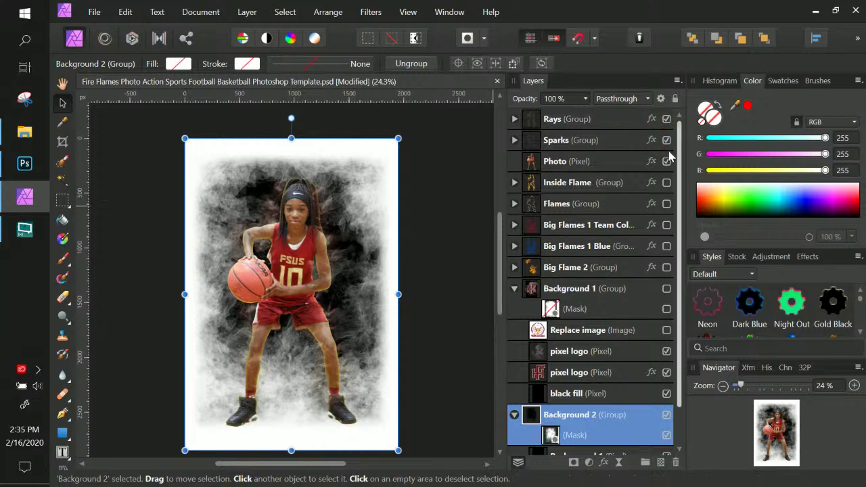
{"action": "left_click", "coordinate": [667, 182]}
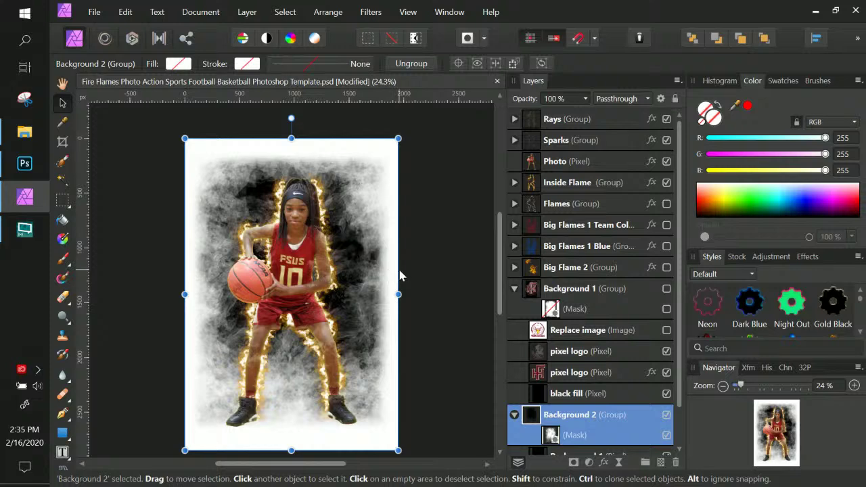
{"action": "key", "text": "ctrl+KP_Add"}
{"action": "key", "text": "ctrl+KP_Add"}
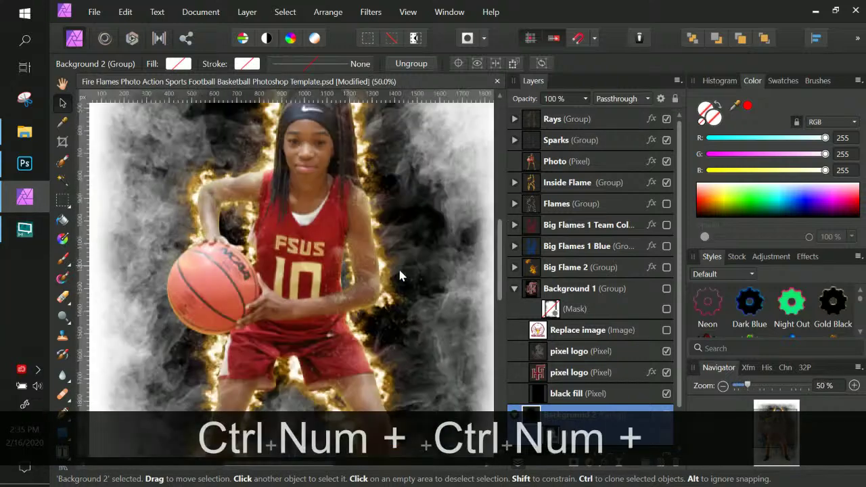
Step: Show the Flames, Big Flames 1 Team Color and Big Flame 2 groups, trying out Big Flames 1 Blue but leaving it hidden
{"action": "left_click", "coordinate": [667, 205]}
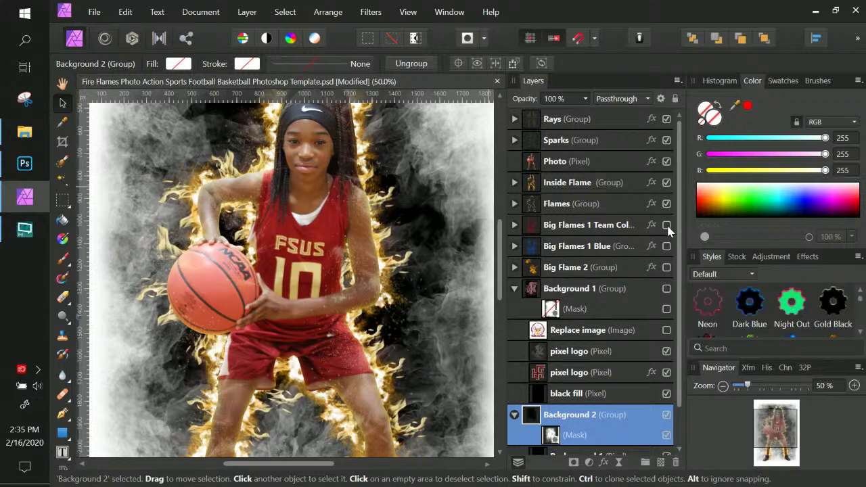
{"action": "left_click", "coordinate": [666, 226]}
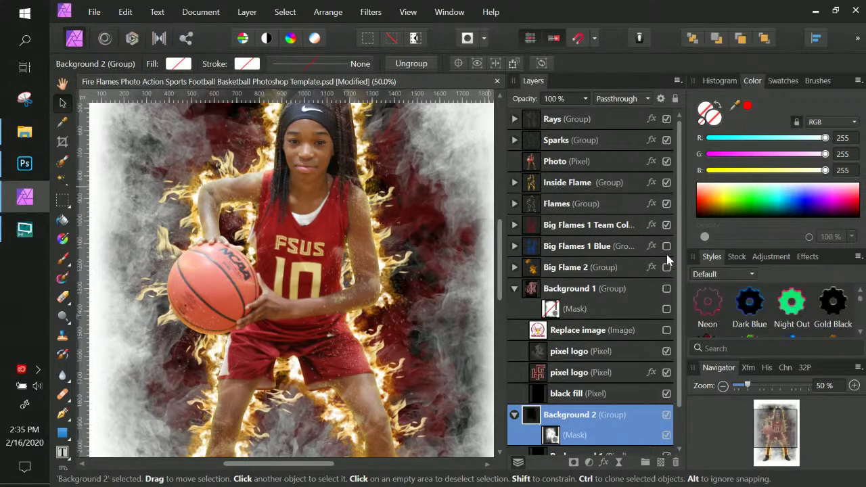
{"action": "left_click", "coordinate": [666, 248]}
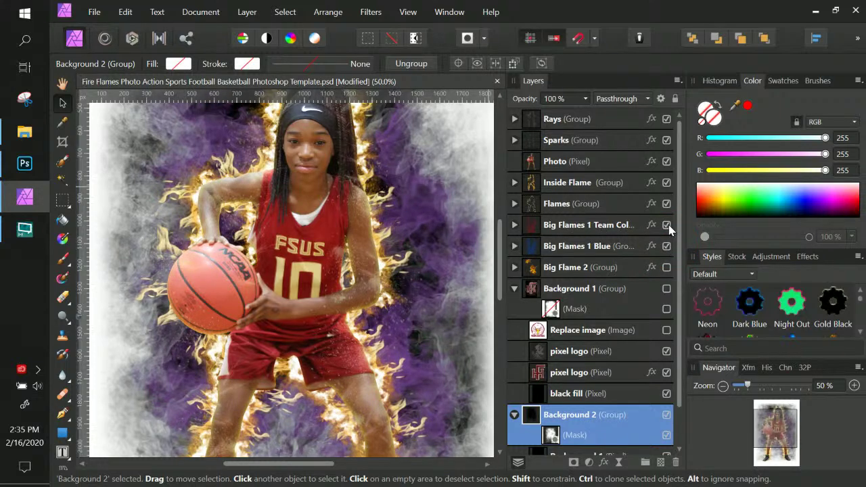
{"action": "left_click", "coordinate": [667, 225]}
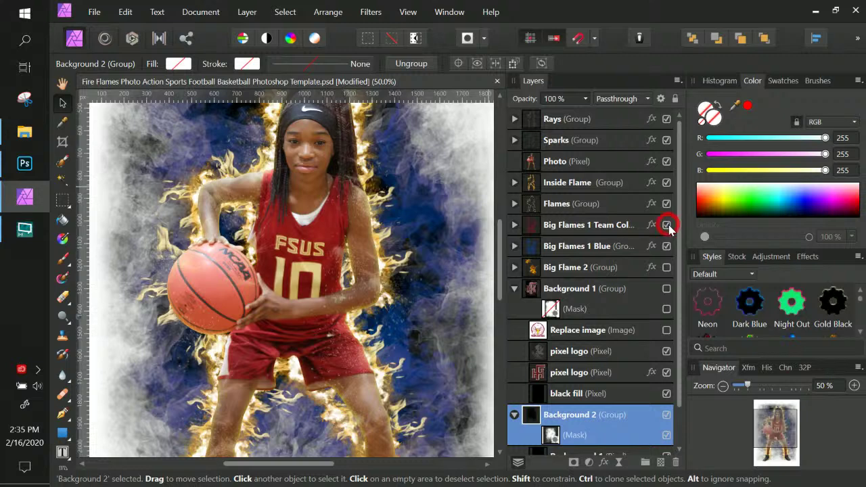
{"action": "left_click", "coordinate": [666, 225]}
{"action": "left_click", "coordinate": [666, 267]}
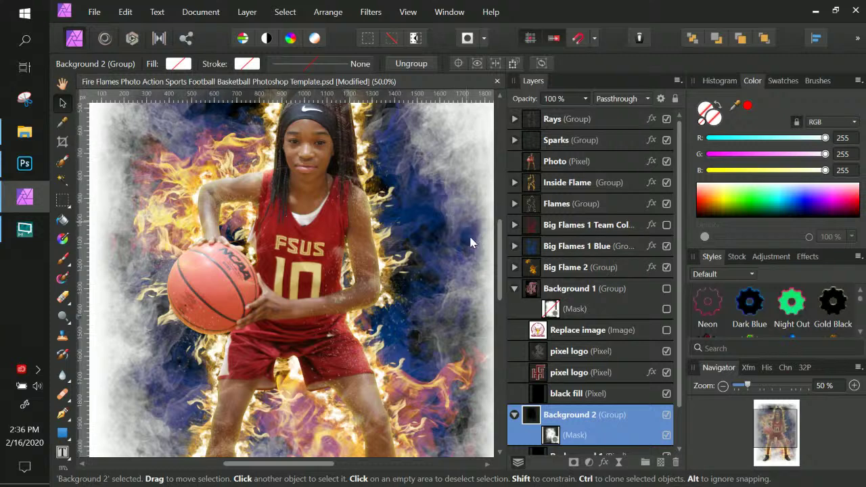
{"action": "left_click", "coordinate": [668, 226]}
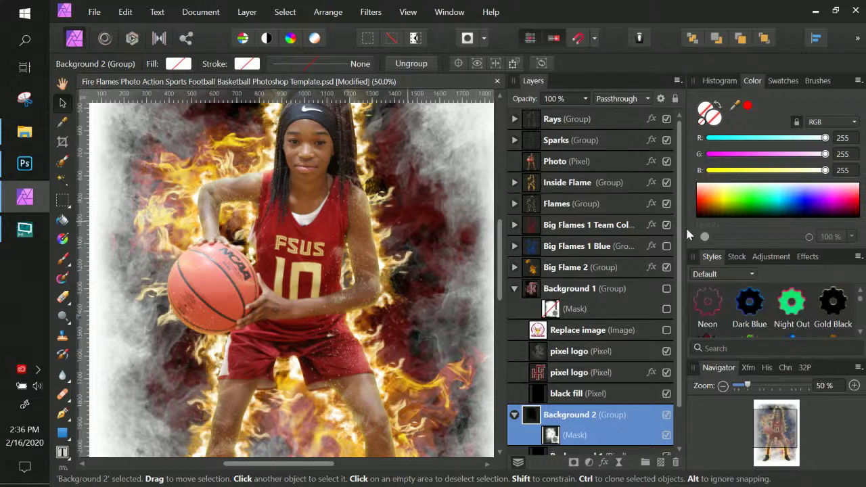
{"action": "left_click", "coordinate": [618, 228]}
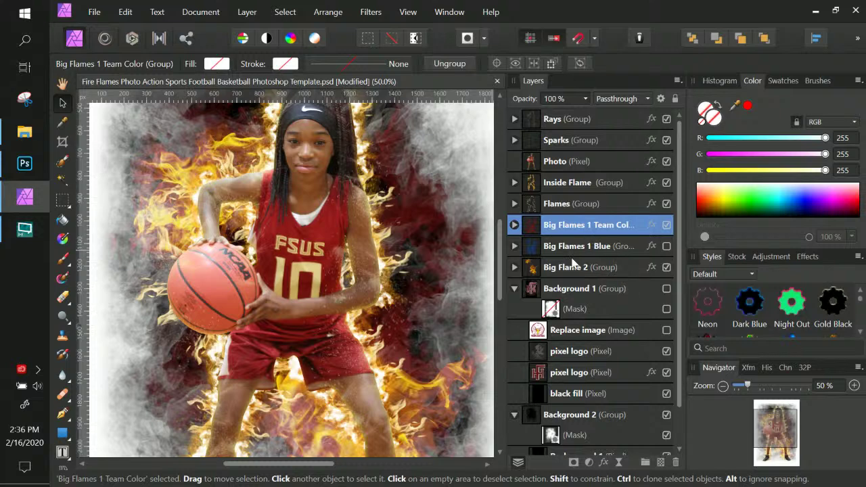
Step: Show the Background 1 group and collapse it in the layer stack
{"action": "left_click", "coordinate": [589, 290]}
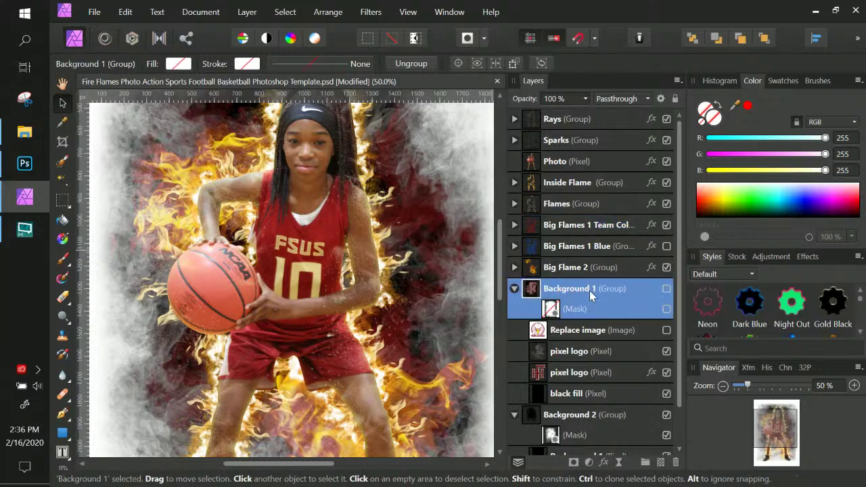
{"action": "left_click", "coordinate": [666, 289]}
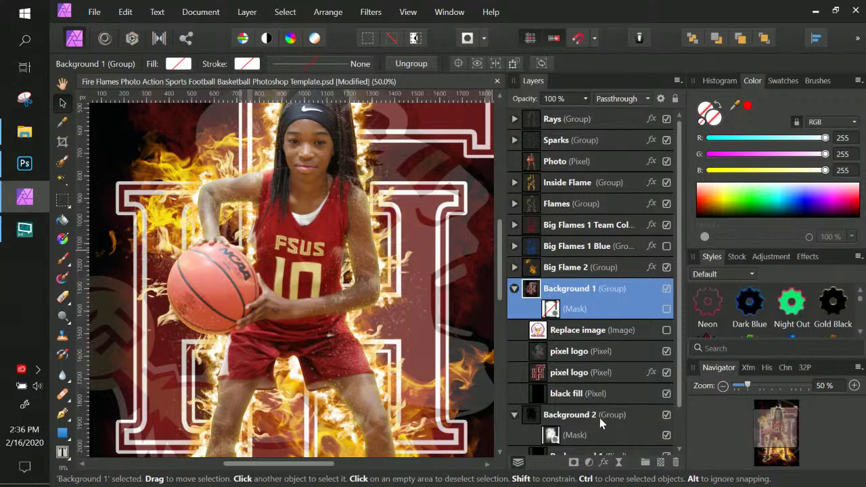
{"action": "scroll", "coordinate": [589, 414], "scroll_direction": "down", "scroll_amount": 1}
{"action": "left_click", "coordinate": [590, 371]}
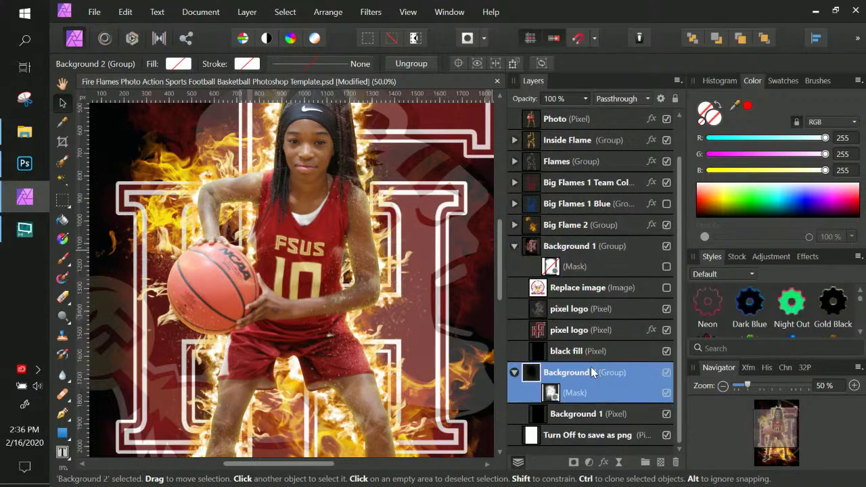
{"action": "left_click", "coordinate": [514, 246]}
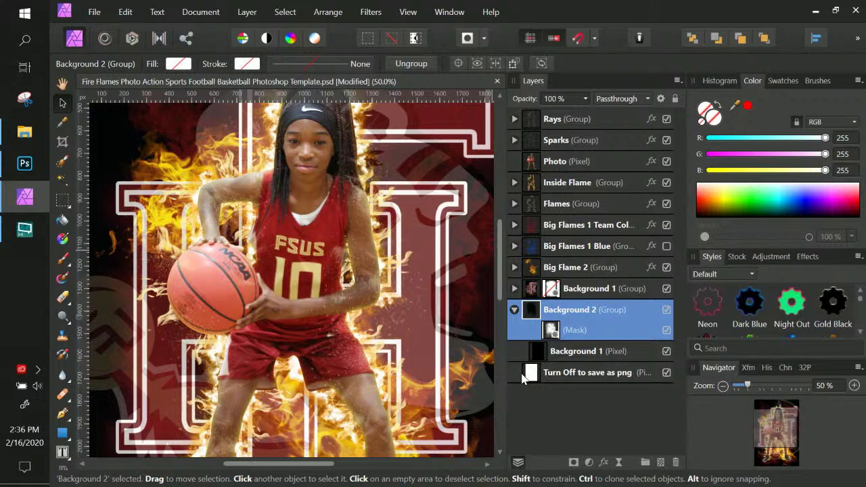
Step: Hide the white Turn Off to save as png layer, and collapse and hide the Background 2 group
{"action": "left_click", "coordinate": [595, 374]}
{"action": "left_click", "coordinate": [665, 373]}
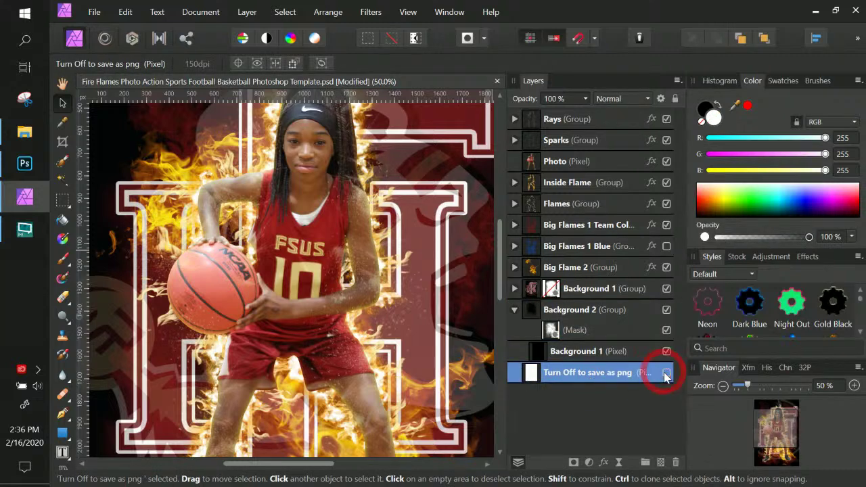
{"action": "left_click", "coordinate": [666, 351]}
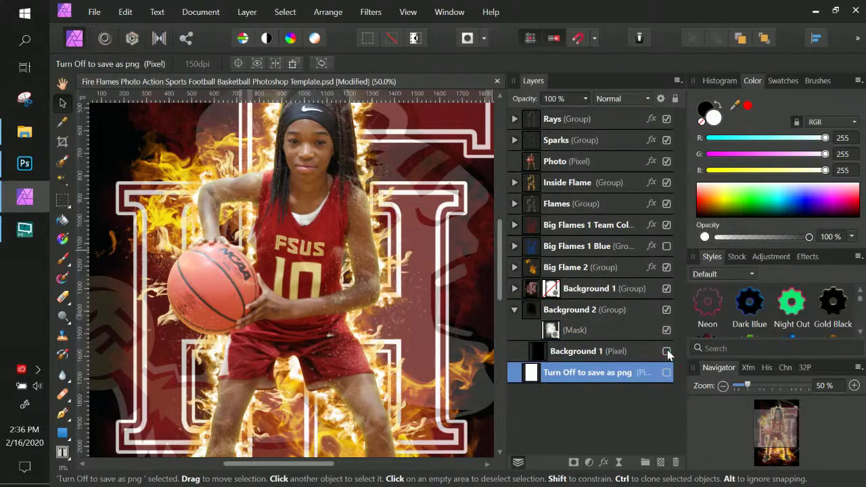
{"action": "left_click", "coordinate": [666, 351]}
{"action": "left_click", "coordinate": [514, 310]}
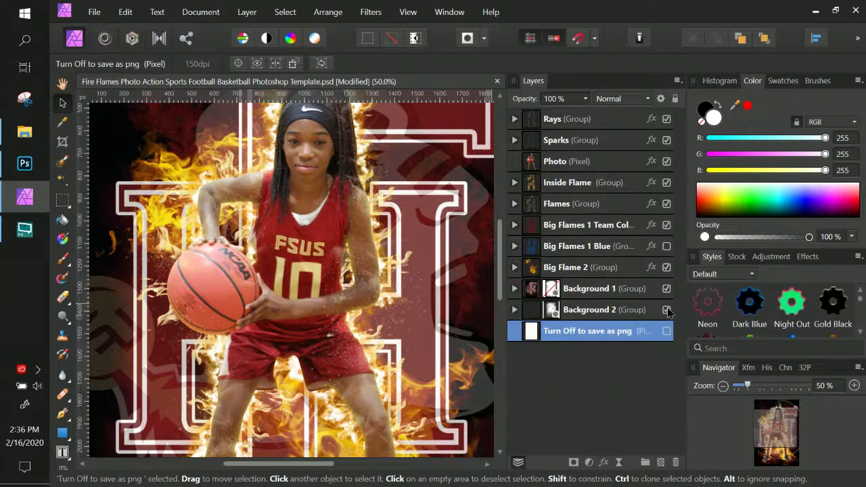
{"action": "left_click", "coordinate": [666, 309]}
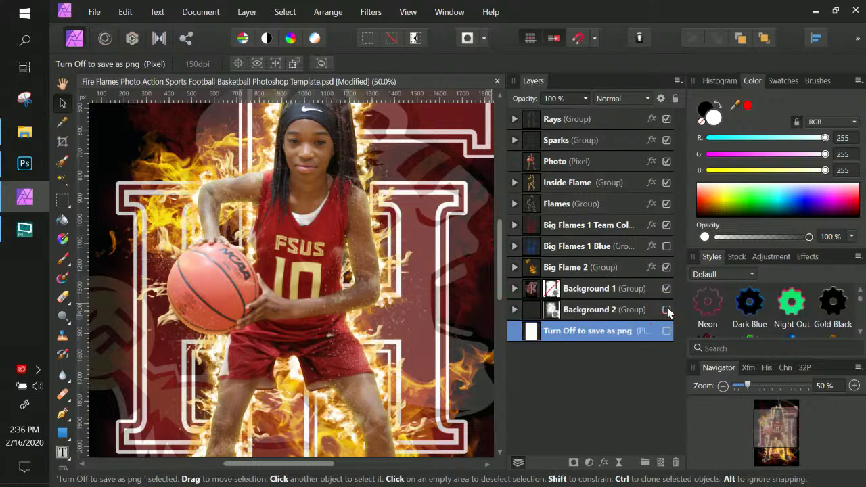
Step: Enable the mask of the Background 1 group and collapse the group again
{"action": "left_click", "coordinate": [553, 291]}
{"action": "right_click", "coordinate": [553, 289]}
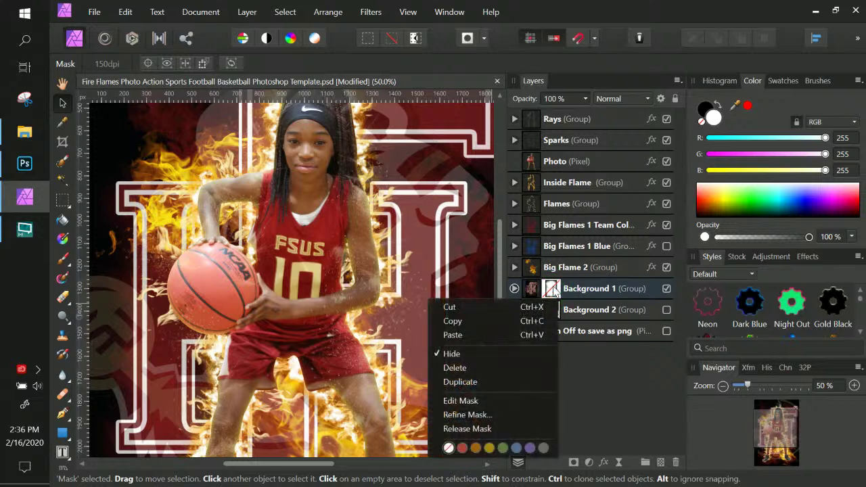
{"action": "left_click", "coordinate": [524, 290]}
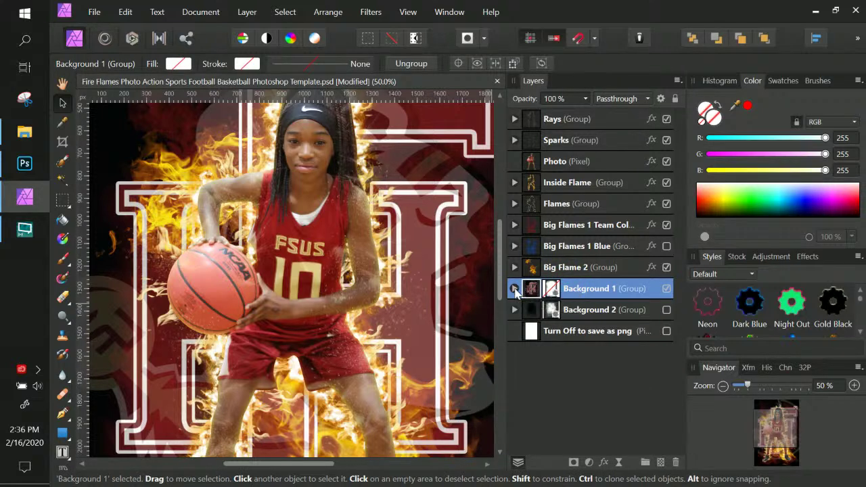
{"action": "left_click", "coordinate": [514, 289]}
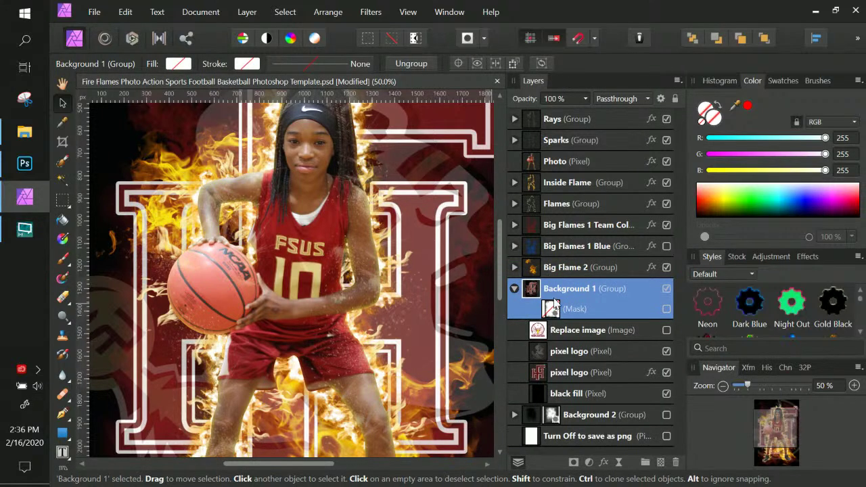
{"action": "left_click", "coordinate": [666, 309]}
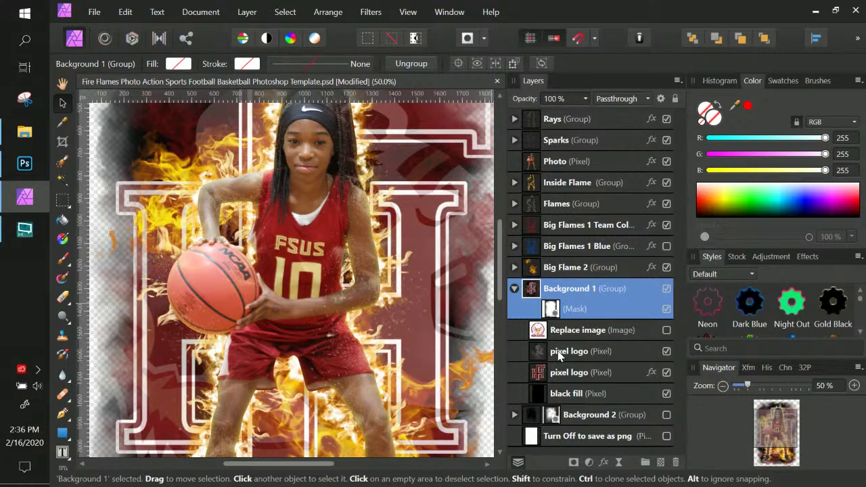
{"action": "left_click", "coordinate": [513, 288]}
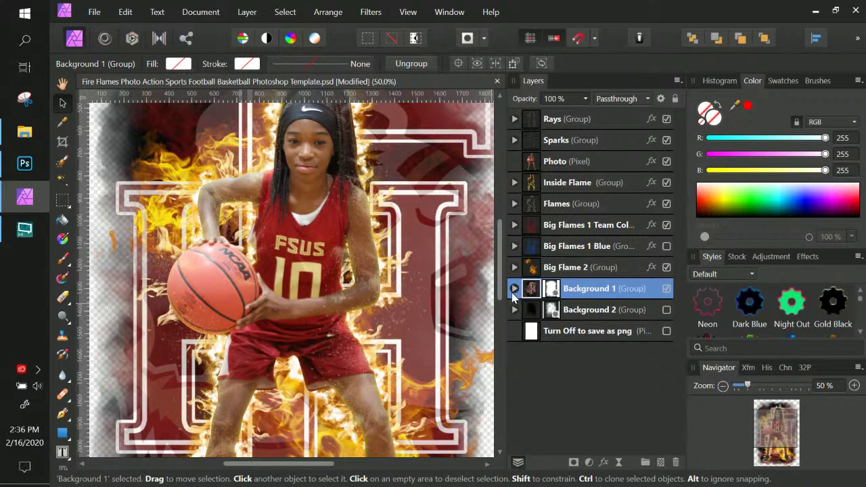
Step: Compare the whole design with Background 2, without any background, and with Background 1, ending with Background 1 visible
{"action": "key", "text": "ctrl+KP_Subtract"}
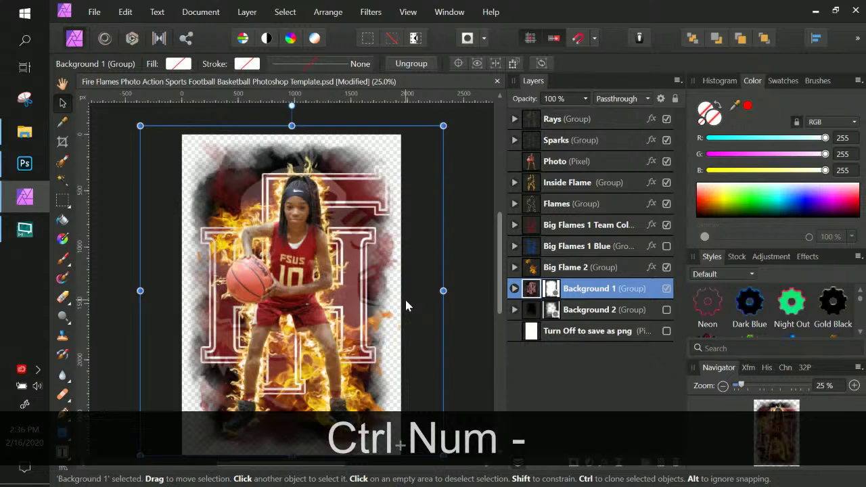
{"action": "scroll", "coordinate": [421, 290], "scroll_direction": "down", "scroll_amount": 2}
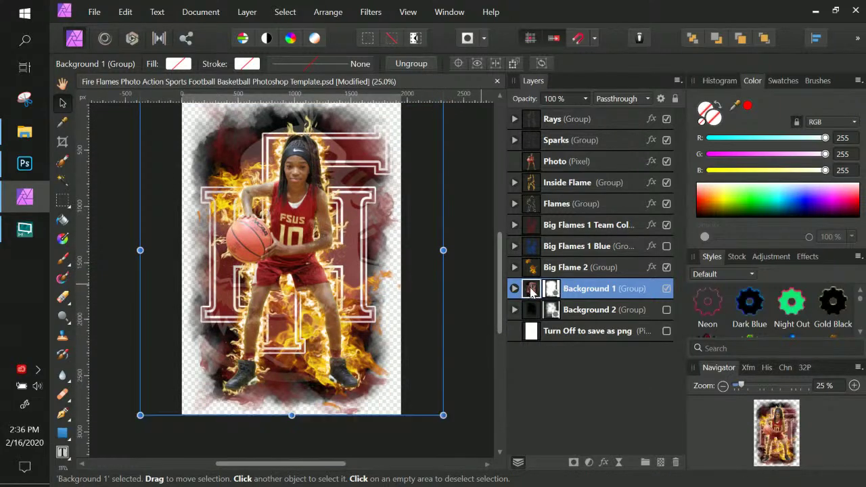
{"action": "left_click", "coordinate": [667, 290]}
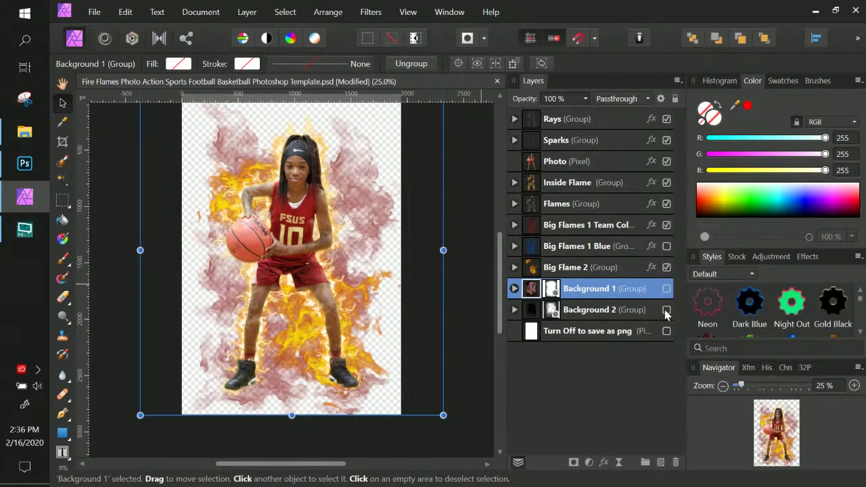
{"action": "left_click", "coordinate": [666, 310]}
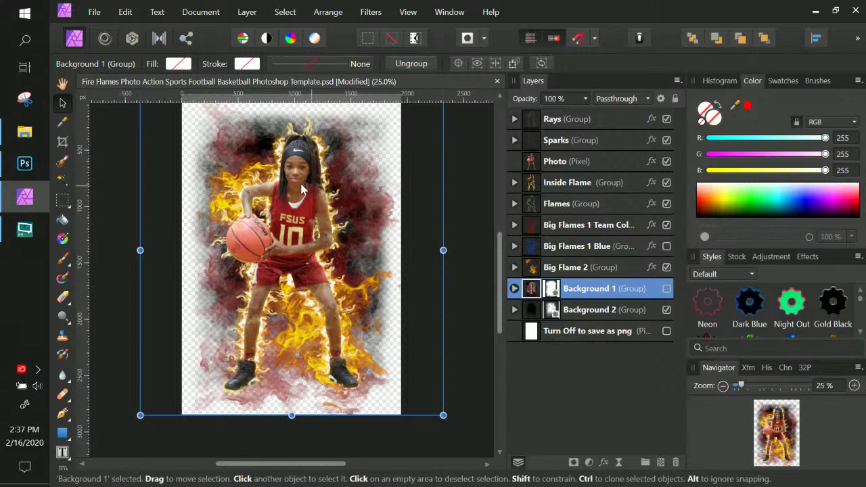
{"action": "left_click", "coordinate": [666, 310]}
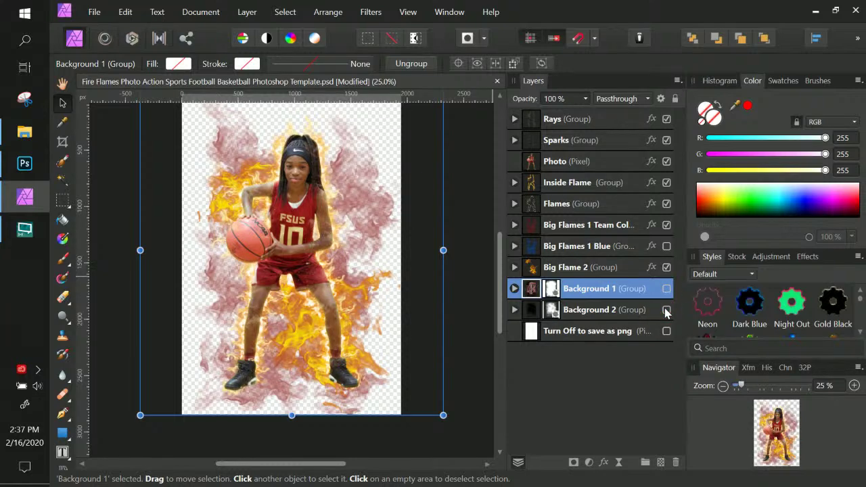
{"action": "left_click", "coordinate": [666, 310]}
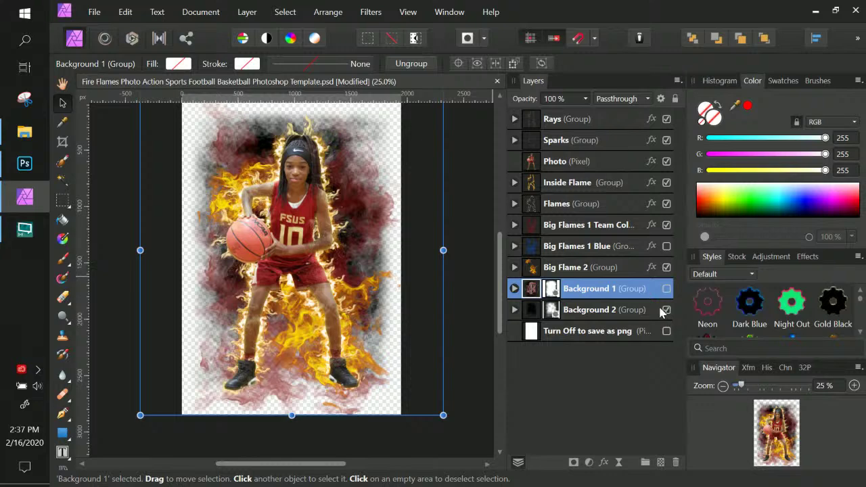
{"action": "left_click", "coordinate": [666, 310]}
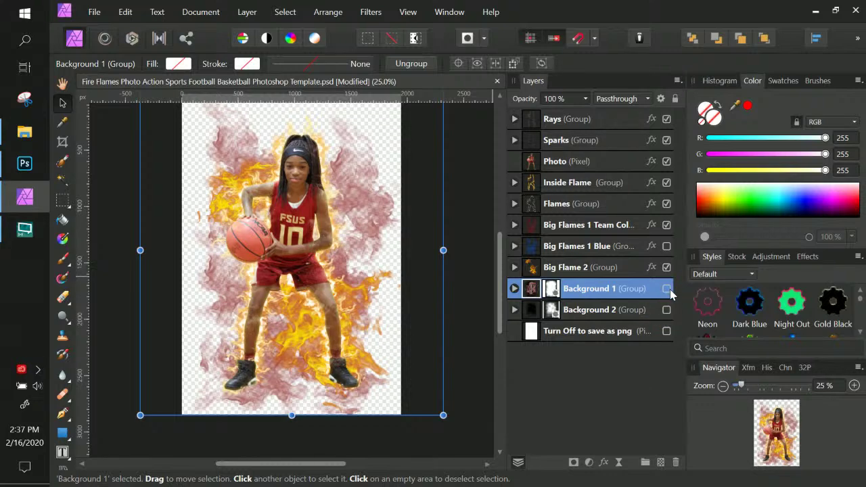
{"action": "left_click", "coordinate": [666, 288]}
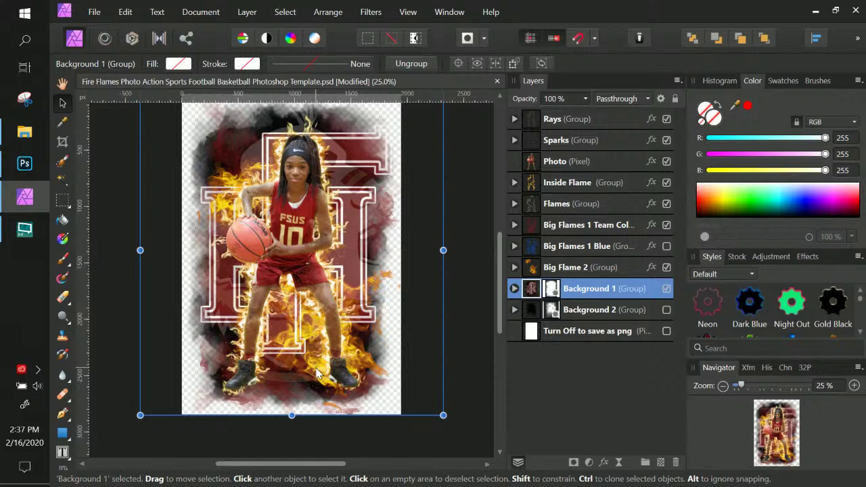
{"action": "scroll", "coordinate": [318, 372], "scroll_direction": "up", "scroll_amount": 1}
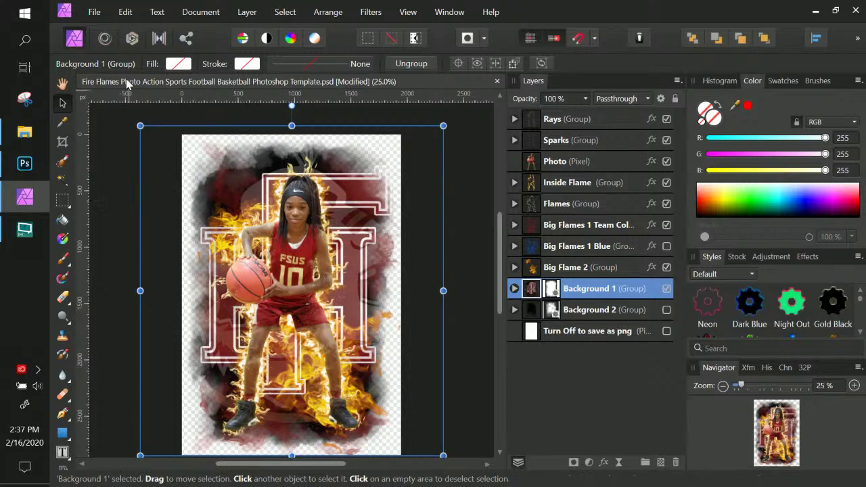
Step: Save the document as an Affinity file, replacing "Photoshop" in its file name with "Affinity Photo"
{"action": "left_click", "coordinate": [126, 82]}
{"action": "left_click", "coordinate": [94, 11]}
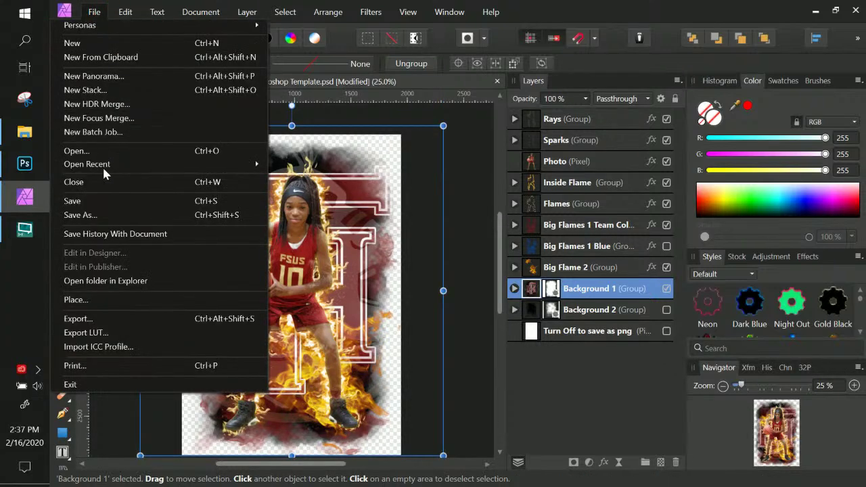
{"action": "left_click", "coordinate": [103, 215]}
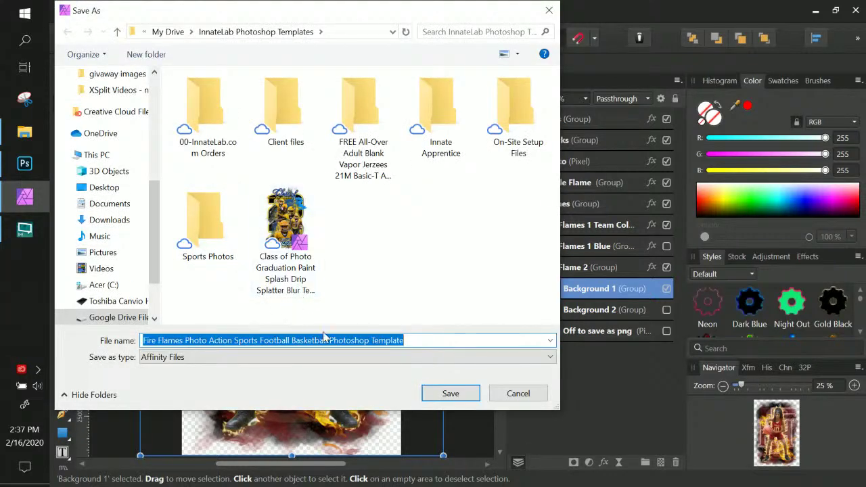
{"action": "left_click", "coordinate": [409, 340]}
{"action": "double_click", "coordinate": [349, 341]}
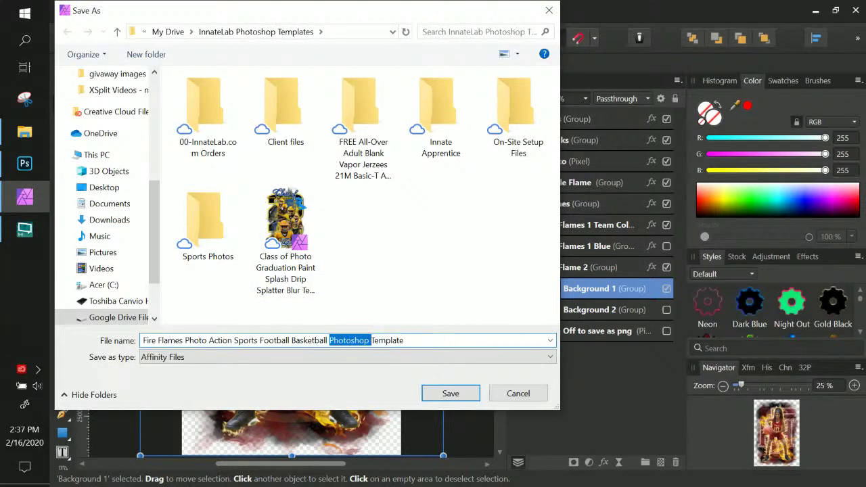
{"action": "type", "text": "Affinity Photo Tem"}
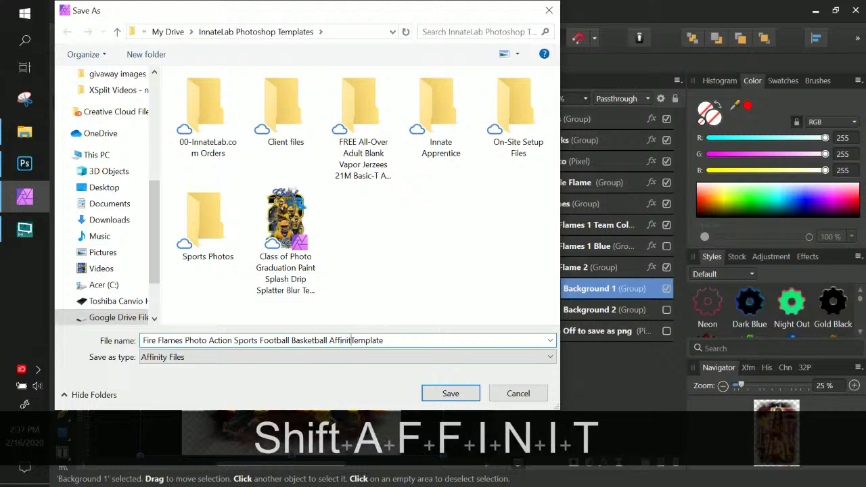
{"action": "type", "text": "p"}
{"action": "key", "text": "BackSpace"}
{"action": "type", "text": "Photo"}
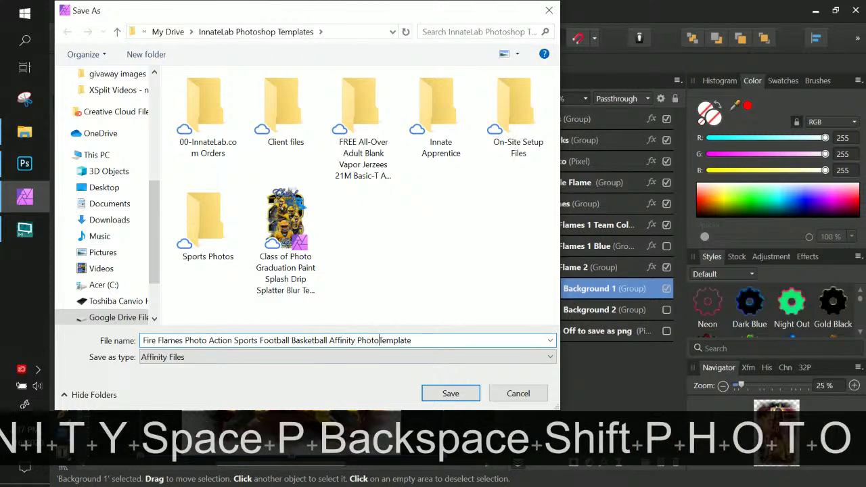
{"action": "key", "text": "Return"}
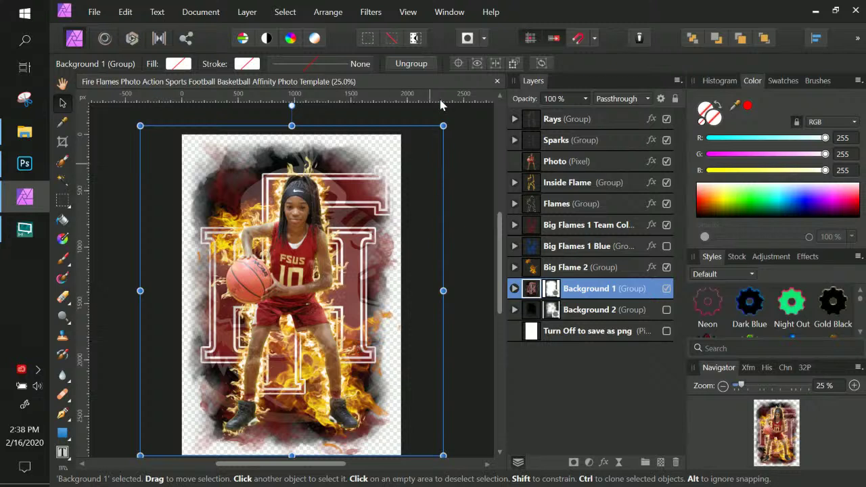
Step: Examine the layers of the Inside Flame group and look over the whole design on the canvas
{"action": "left_click", "coordinate": [514, 183]}
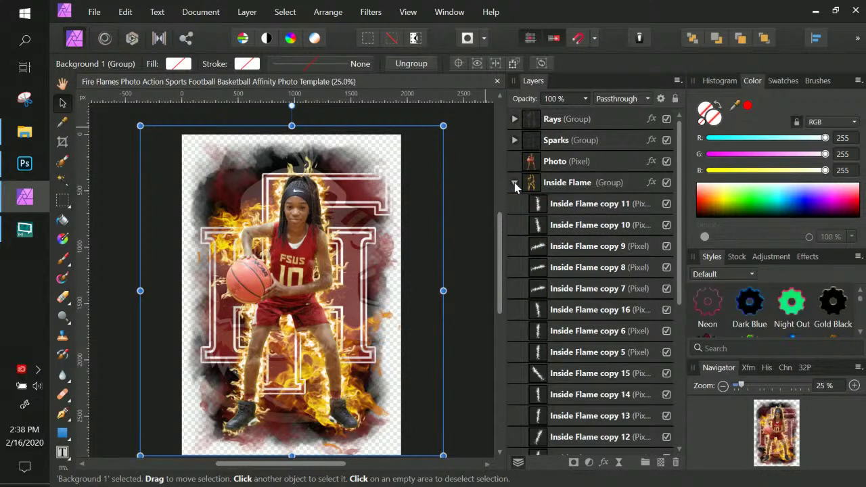
{"action": "left_click", "coordinate": [515, 183]}
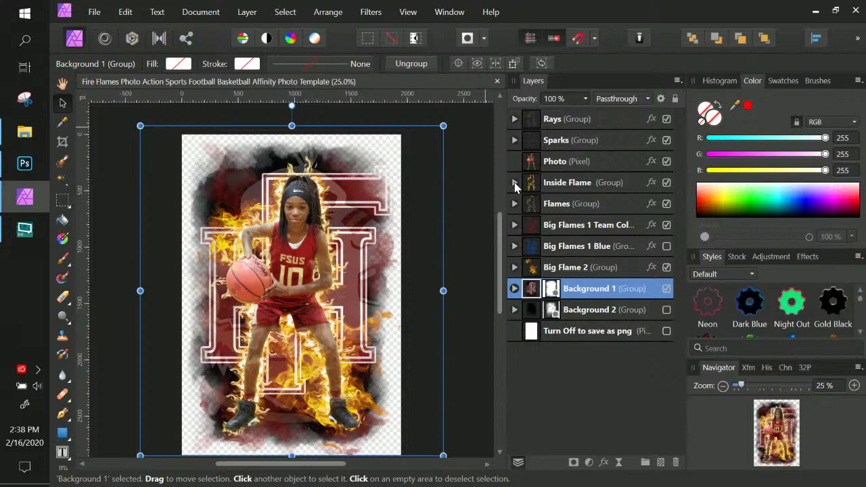
{"action": "scroll", "coordinate": [464, 207], "scroll_direction": "down", "scroll_amount": 1}
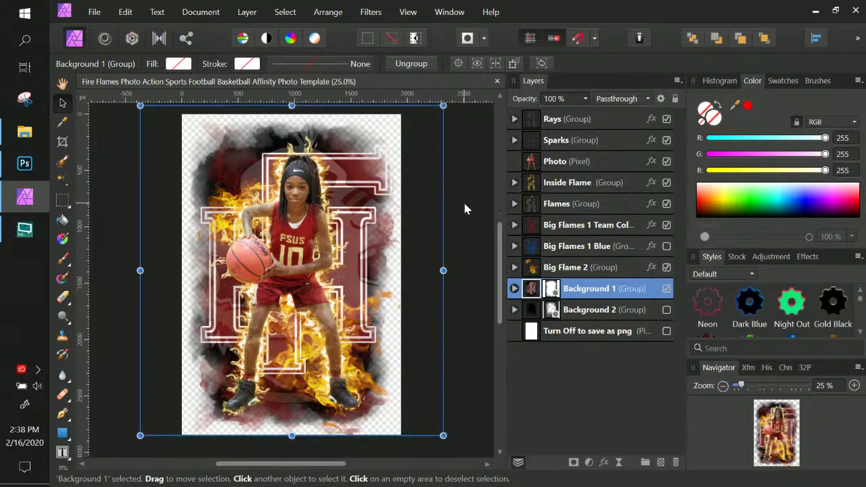
{"action": "scroll", "coordinate": [464, 208], "scroll_direction": "down", "scroll_amount": 4}
{"action": "scroll", "coordinate": [464, 208], "scroll_direction": "up", "scroll_amount": 5}
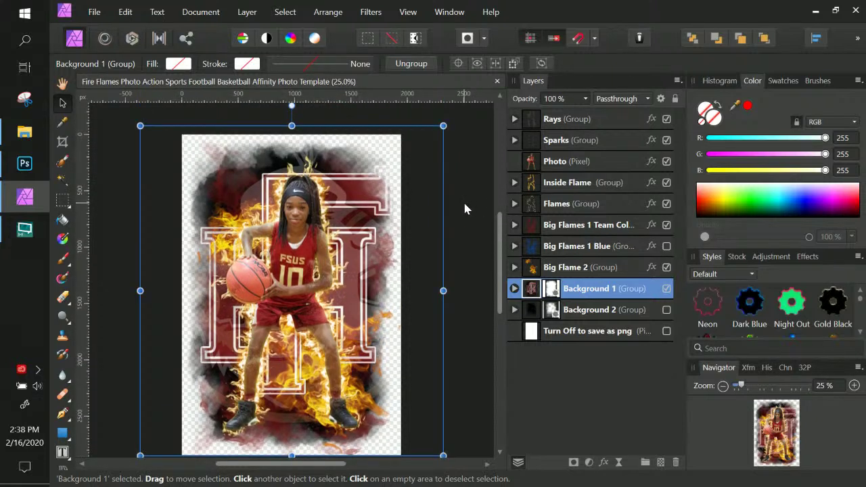
{"action": "scroll", "coordinate": [463, 208], "scroll_direction": "down", "scroll_amount": 1}
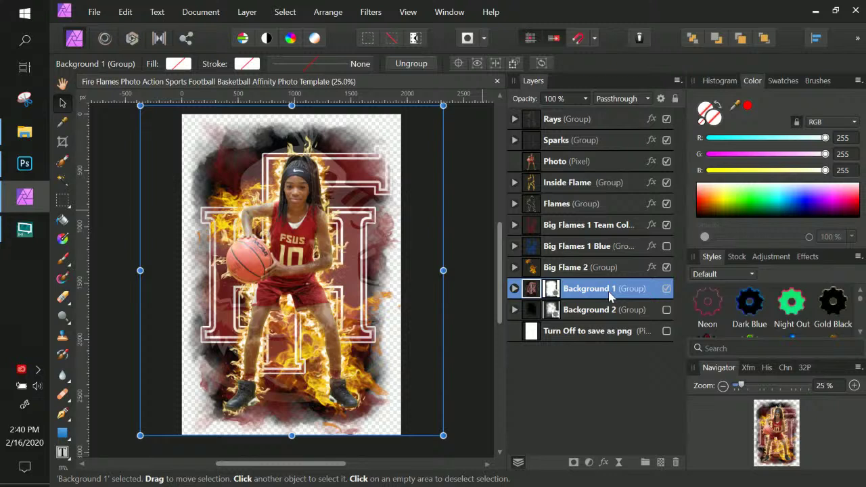
{"action": "left_click", "coordinate": [379, 13]}
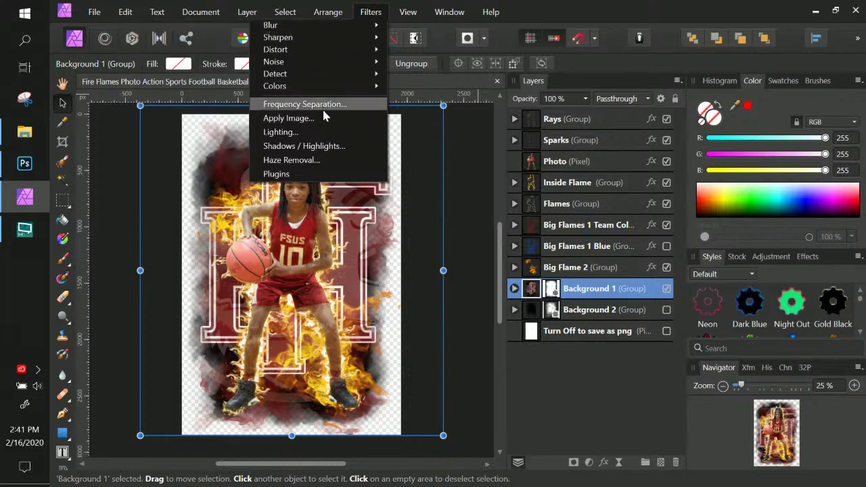
{"action": "mouse_move", "coordinate": [332, 30]}
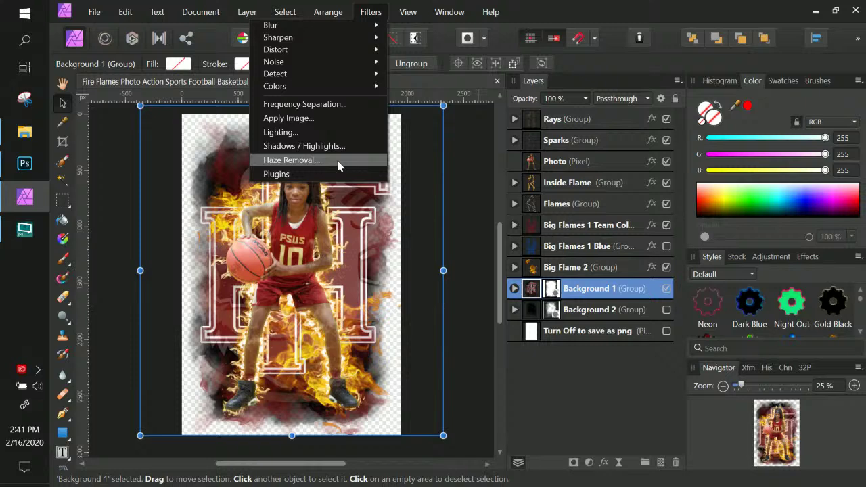
{"action": "left_click", "coordinate": [370, 11]}
{"action": "left_click", "coordinate": [373, 13]}
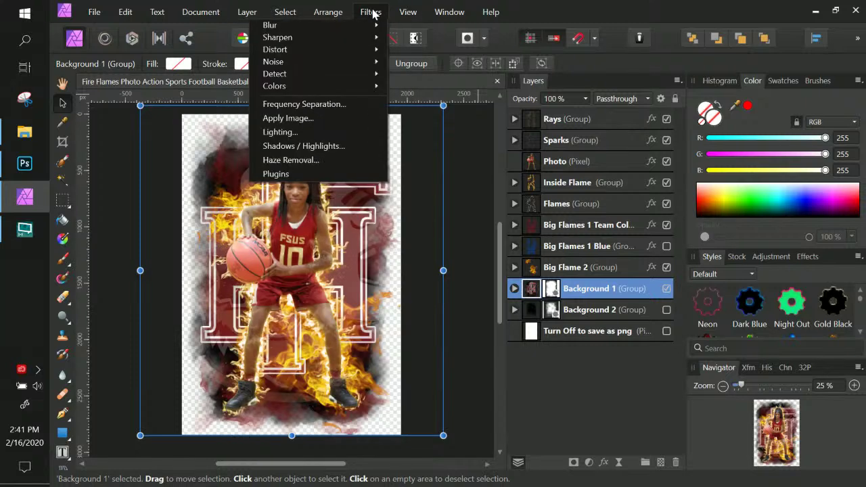
{"action": "left_click", "coordinate": [373, 13]}
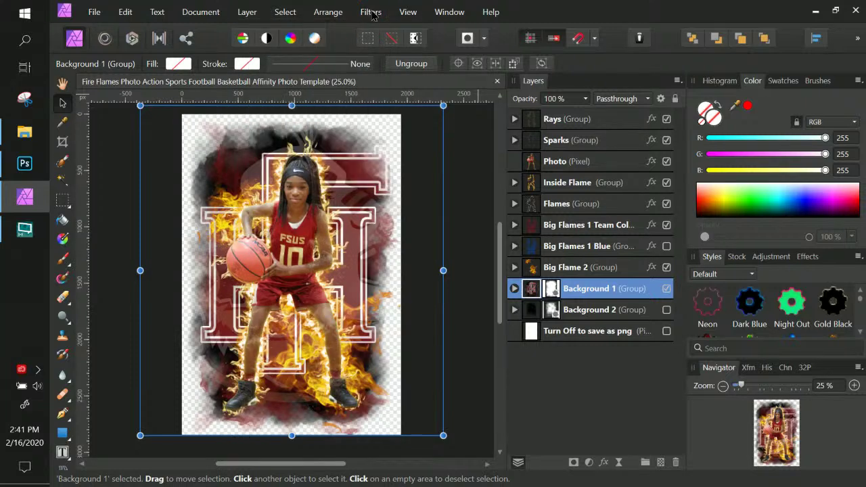
{"action": "left_click", "coordinate": [372, 13]}
{"action": "left_click", "coordinate": [569, 391]}
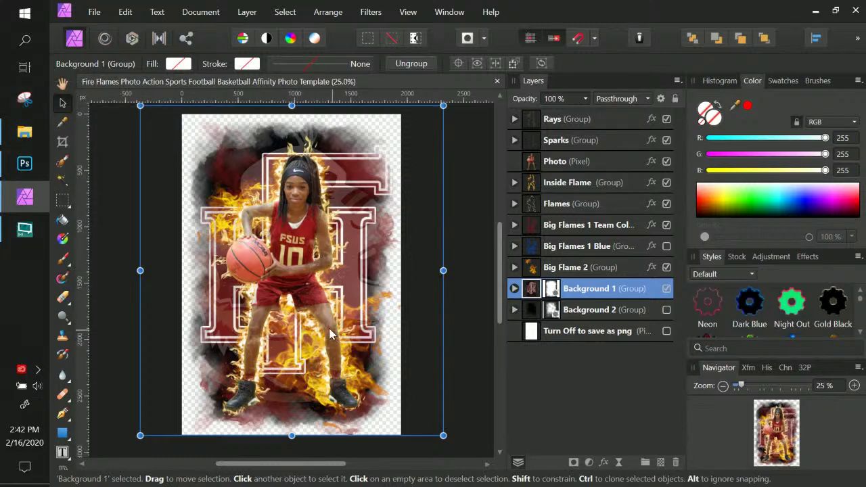
Step: Close the Affinity Photo template document and load a document from File Explorer into Affinity Photo
{"action": "mouse_move", "coordinate": [30, 169]}
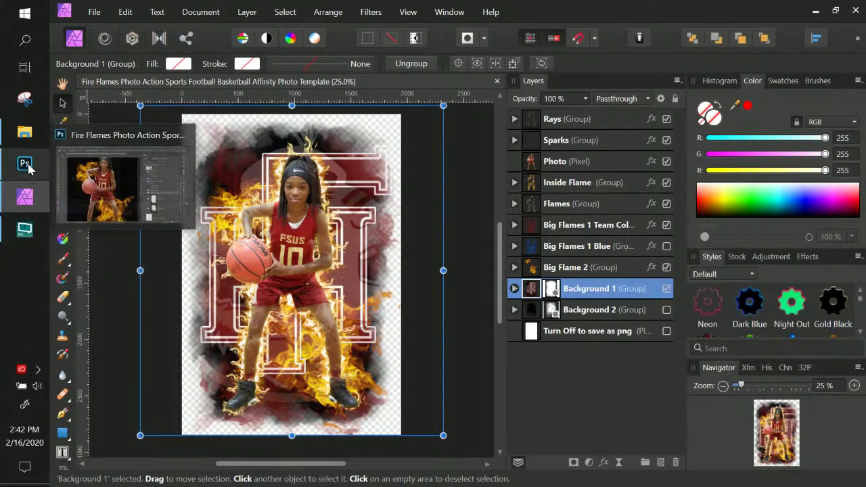
{"action": "left_click", "coordinate": [367, 83]}
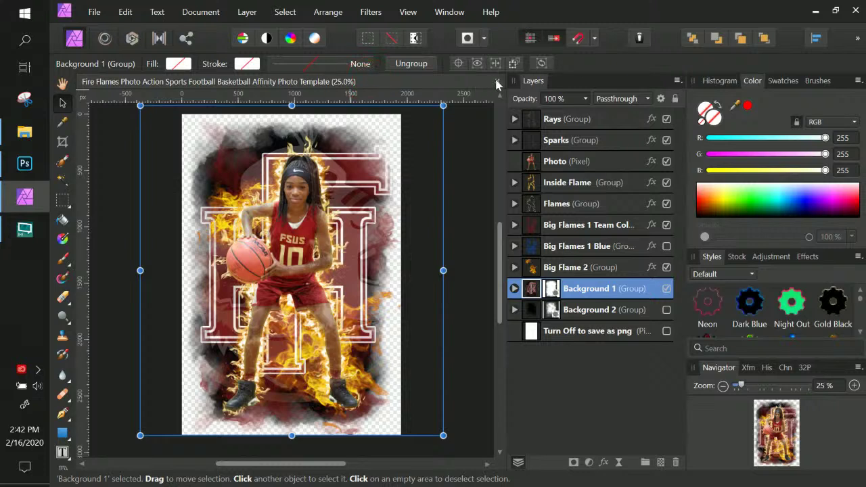
{"action": "left_click", "coordinate": [497, 81]}
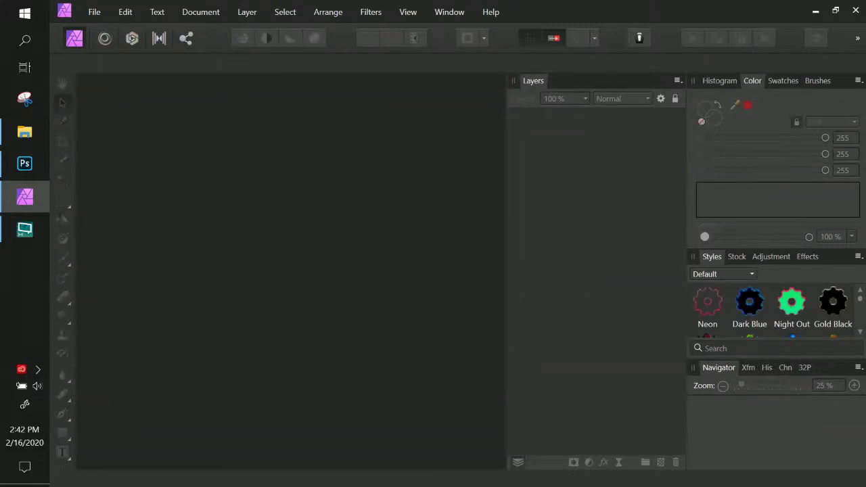
{"action": "left_click", "coordinate": [25, 131]}
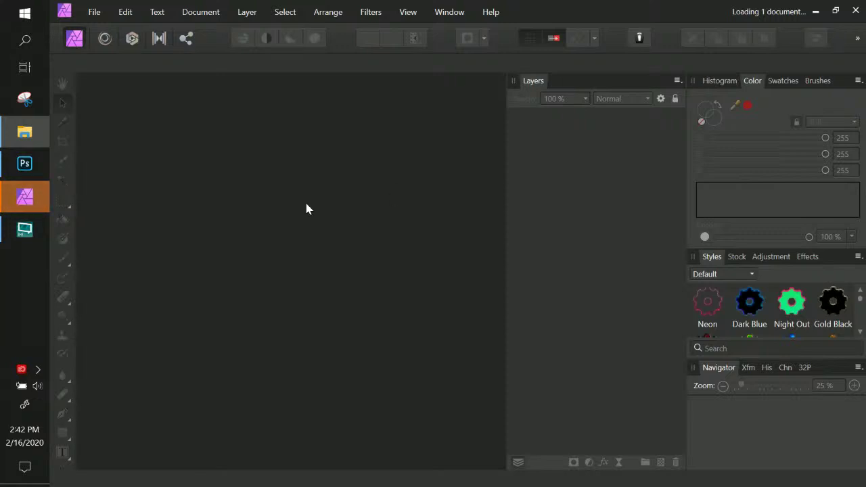
{"action": "left_click", "coordinate": [27, 201]}
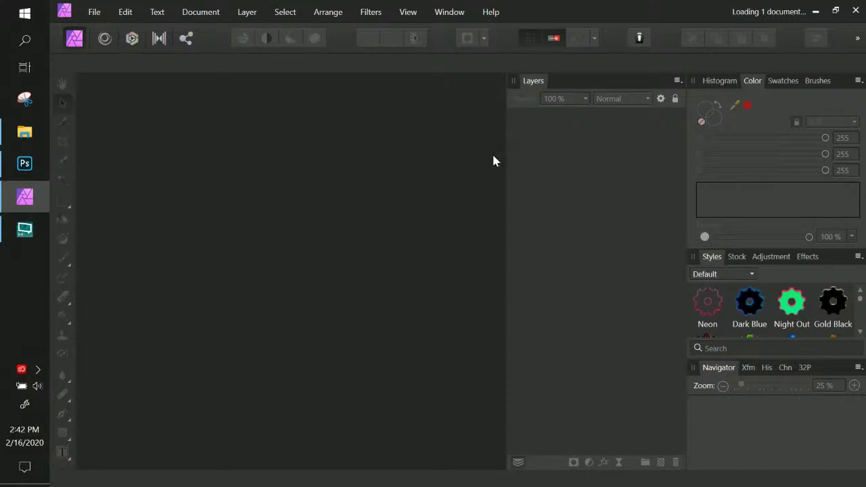
Step: Switch to the Fire Flames template in Photoshop and keep the document open by cancelling its closing
{"action": "mouse_move", "coordinate": [38, 200]}
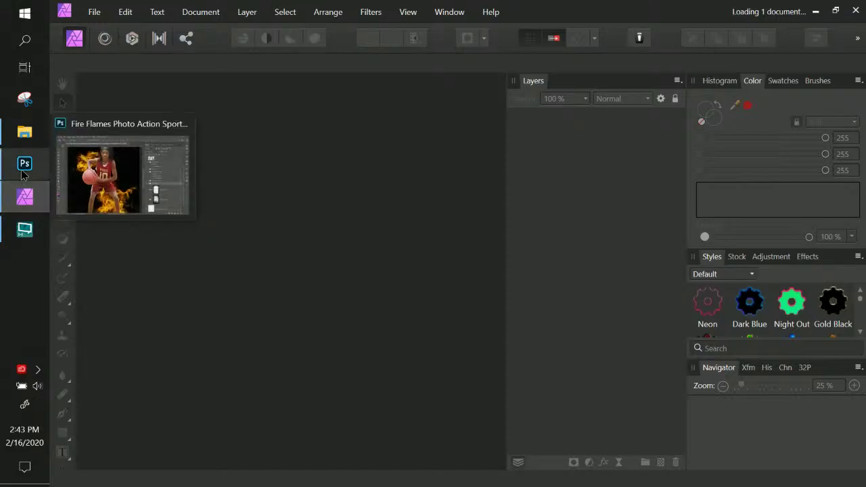
{"action": "left_click", "coordinate": [24, 162]}
{"action": "left_click", "coordinate": [22, 196]}
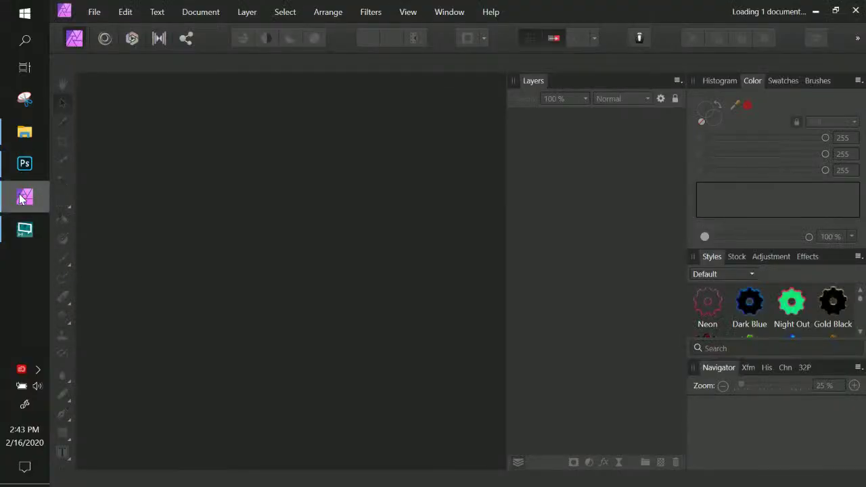
{"action": "left_click", "coordinate": [28, 172]}
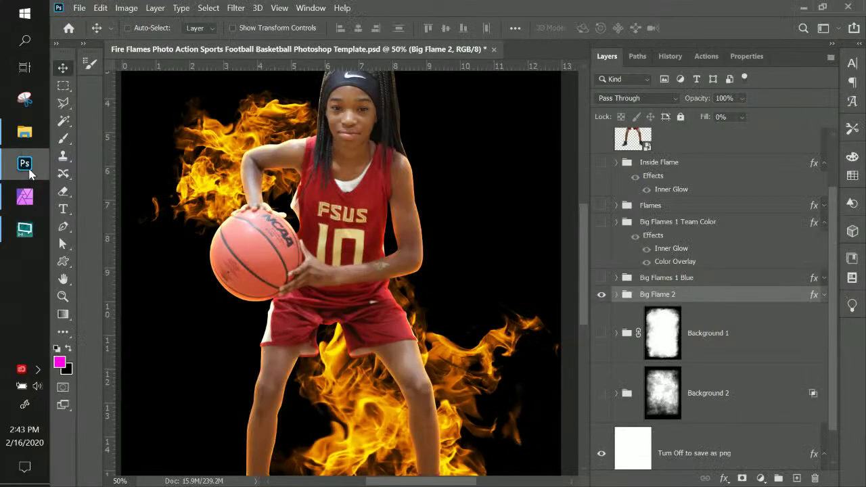
{"action": "left_click", "coordinate": [493, 50]}
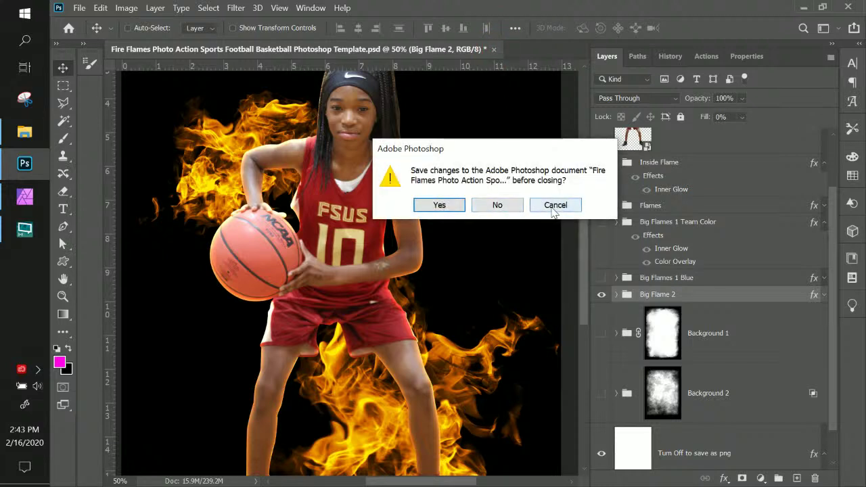
{"action": "left_click", "coordinate": [552, 205]}
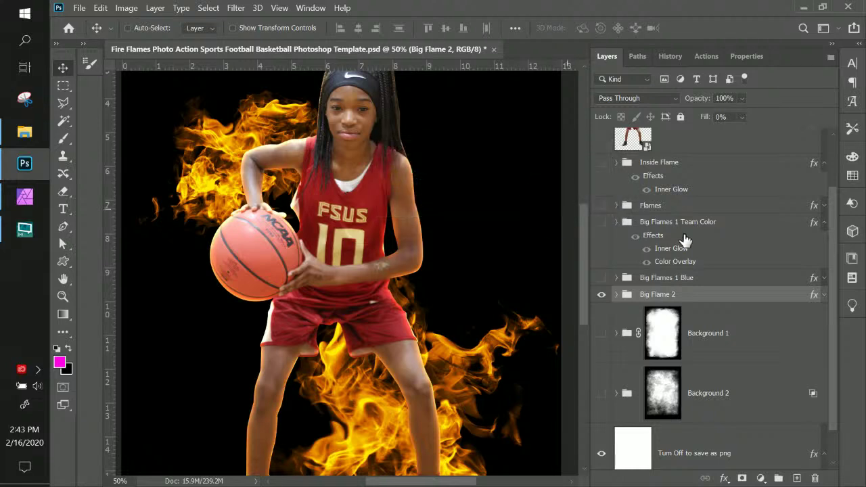
Step: Select the Inside Flame group and show the Rays, Sparks, Inside Flame and Flames groups
{"action": "scroll", "coordinate": [652, 242], "scroll_direction": "up", "scroll_amount": 2}
{"action": "right_click", "coordinate": [686, 232]}
{"action": "left_click", "coordinate": [667, 140]}
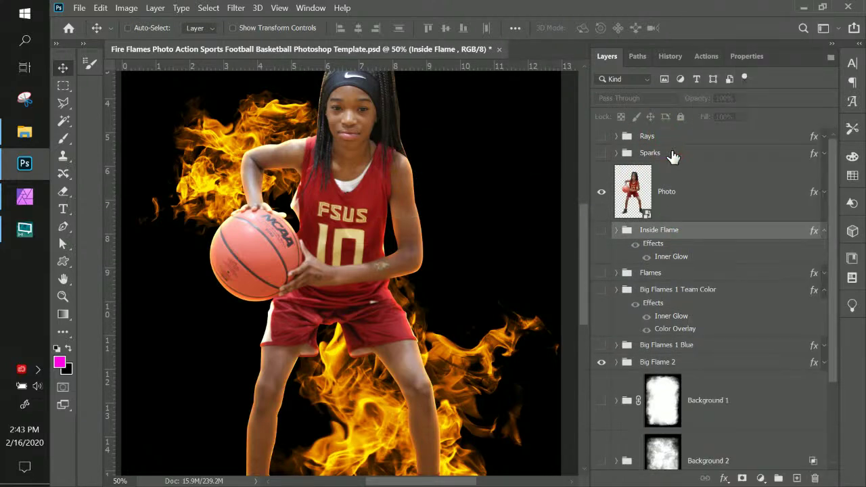
{"action": "left_click", "coordinate": [601, 136]}
{"action": "left_click", "coordinate": [600, 154]}
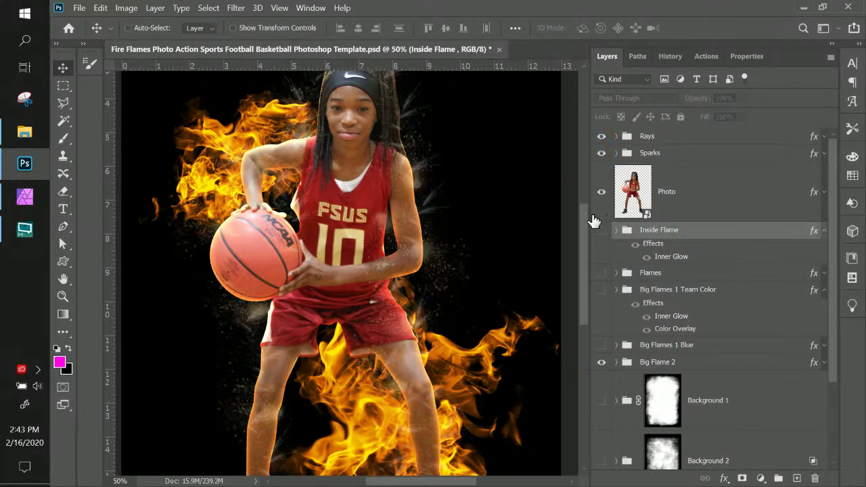
{"action": "left_click", "coordinate": [601, 230]}
{"action": "left_click", "coordinate": [600, 273]}
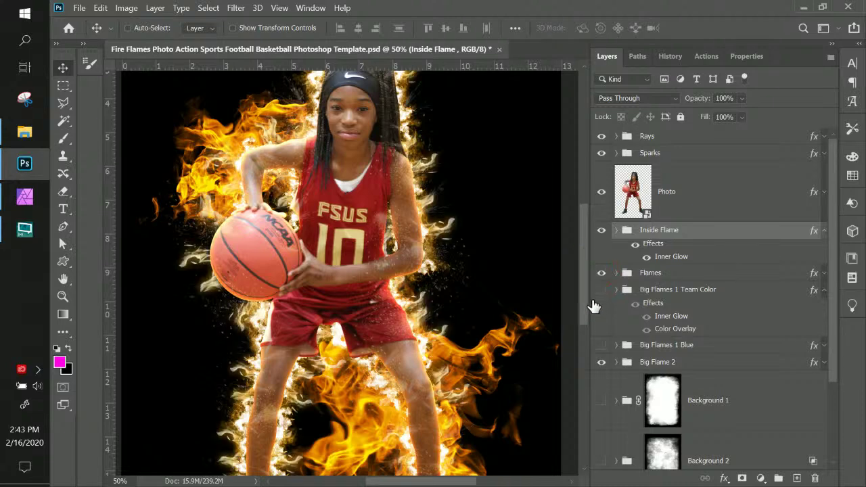
Step: Show the Big Flames 1 Team Color group, and try Big Flames 1 Blue before hiding it again
{"action": "left_click", "coordinate": [601, 289]}
{"action": "left_click", "coordinate": [600, 345]}
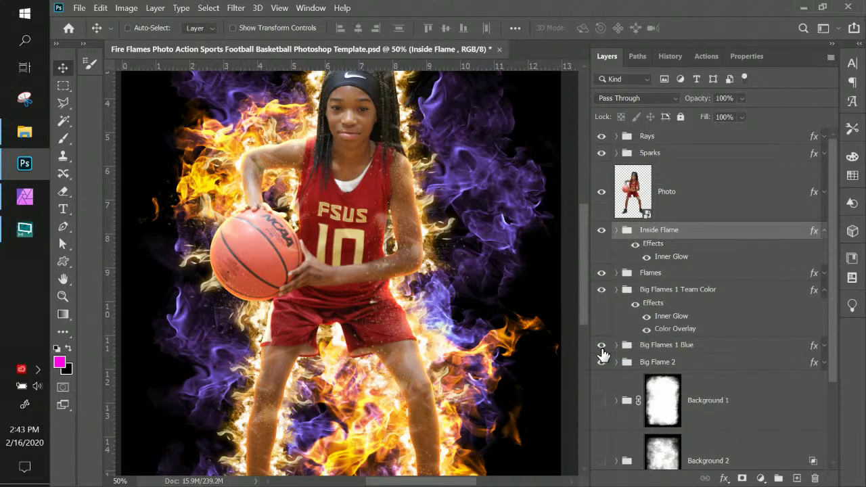
{"action": "scroll", "coordinate": [599, 344], "scroll_direction": "down", "scroll_amount": 1}
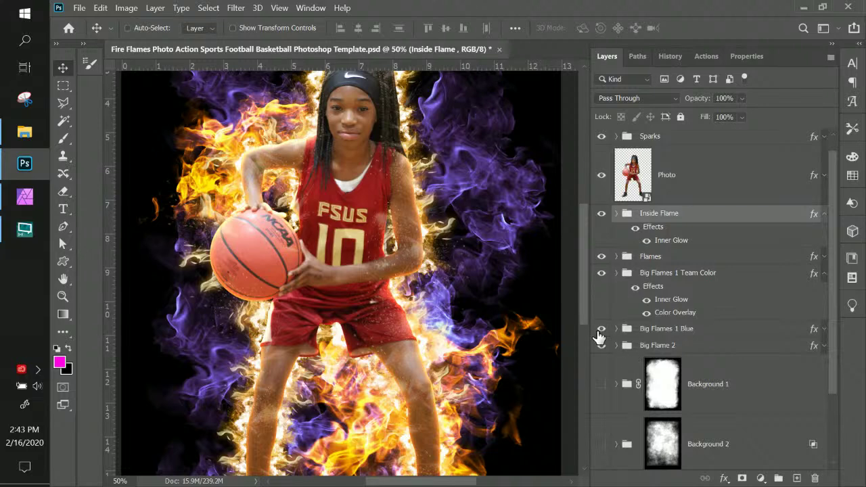
{"action": "left_click", "coordinate": [598, 329]}
Step: Show the Background 1 group behind the flames
{"action": "scroll", "coordinate": [602, 349], "scroll_direction": "down", "scroll_amount": 4}
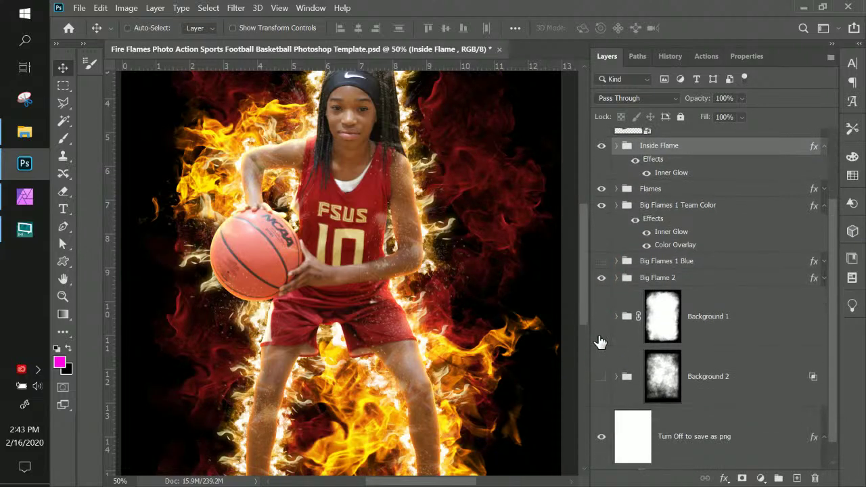
{"action": "left_click", "coordinate": [600, 315]}
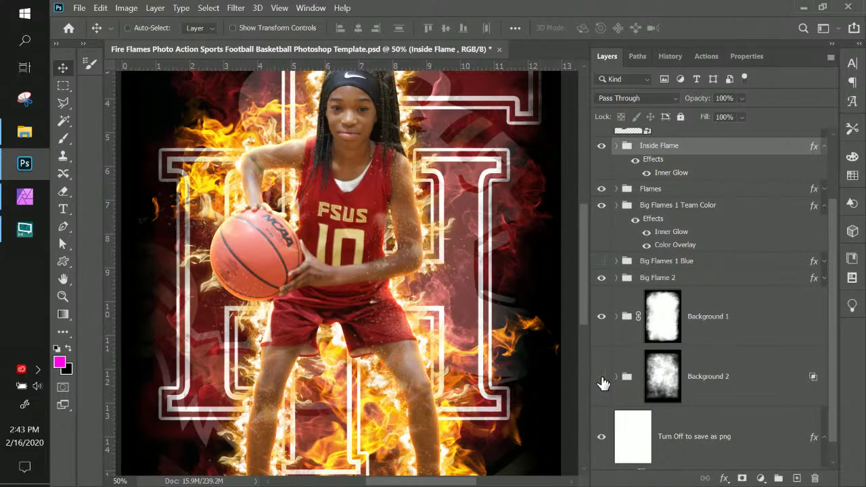
{"action": "scroll", "coordinate": [601, 381], "scroll_direction": "down", "scroll_amount": 1}
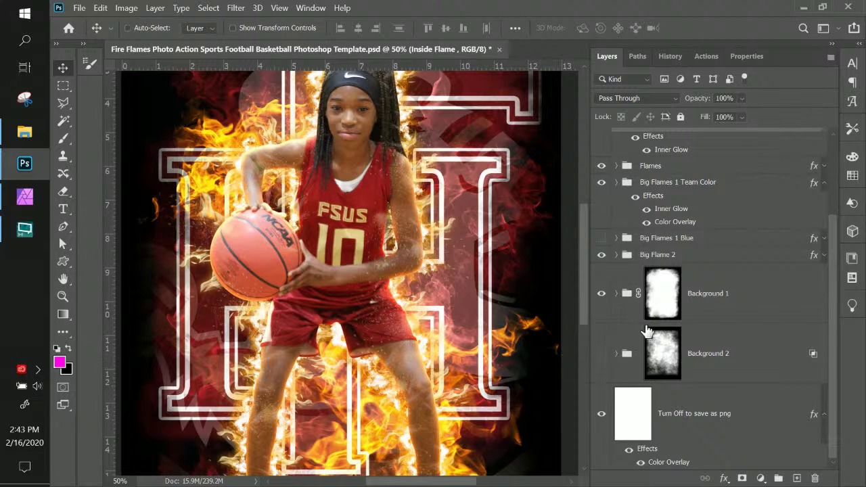
Step: Examine the logo and fill layers inside the Background 1 group, then collapse the group again
{"action": "left_click", "coordinate": [615, 295]}
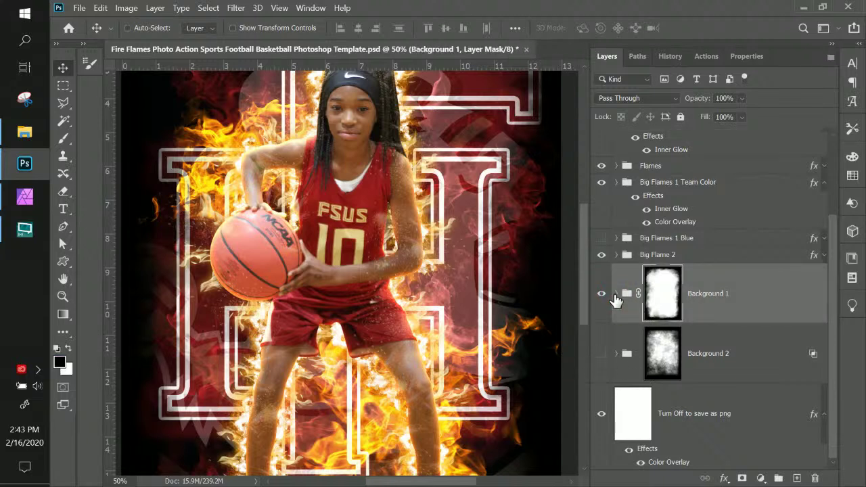
{"action": "left_click", "coordinate": [616, 295]}
{"action": "scroll", "coordinate": [615, 306], "scroll_direction": "down", "scroll_amount": 7}
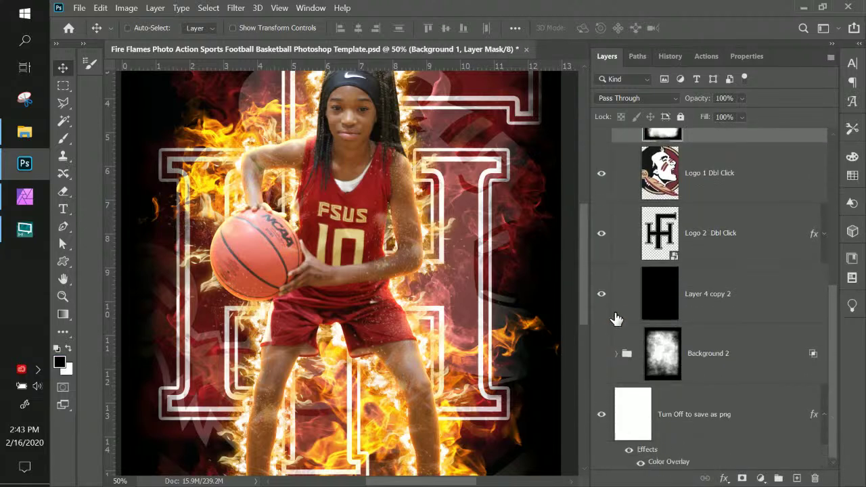
{"action": "left_click", "coordinate": [600, 362]}
{"action": "left_click", "coordinate": [601, 355]}
{"action": "scroll", "coordinate": [610, 357], "scroll_direction": "up", "scroll_amount": 3}
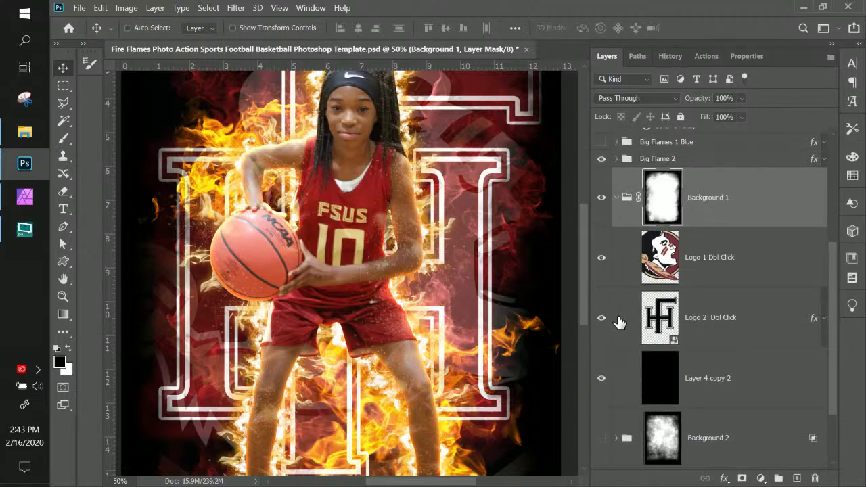
{"action": "left_click", "coordinate": [615, 198]}
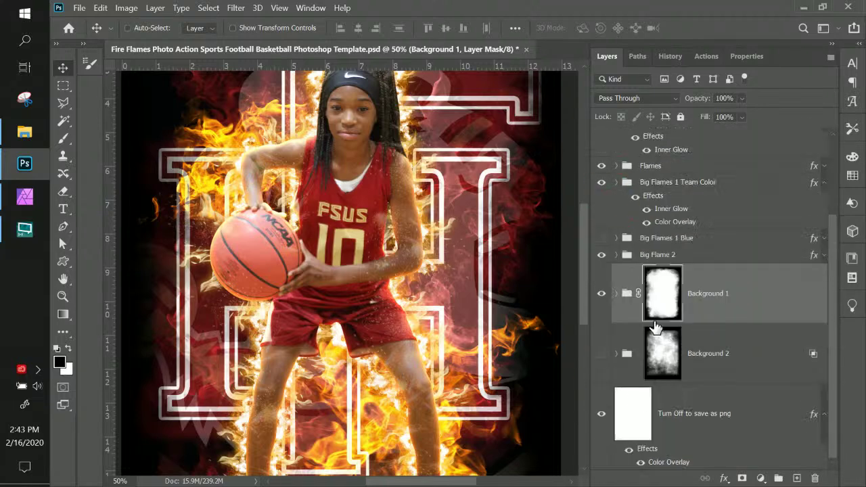
Step: Preview the design without the Turn Off to save as png layer, show it again and disable its Color Overlay
{"action": "left_click", "coordinate": [601, 413]}
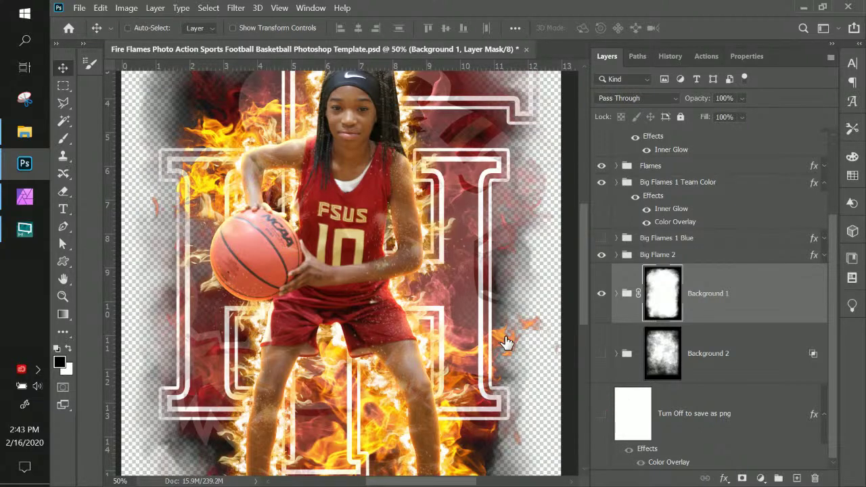
{"action": "scroll", "coordinate": [507, 343], "scroll_direction": "up", "scroll_amount": 2}
{"action": "left_click", "coordinate": [600, 414]}
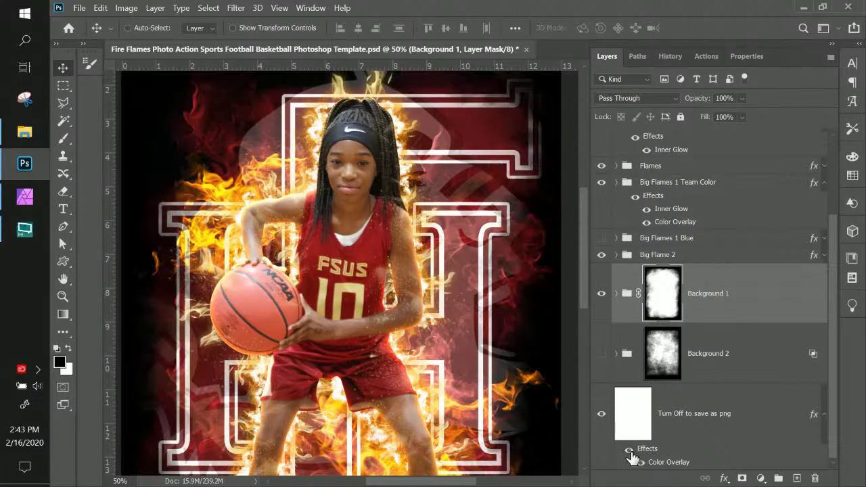
{"action": "left_click", "coordinate": [638, 462]}
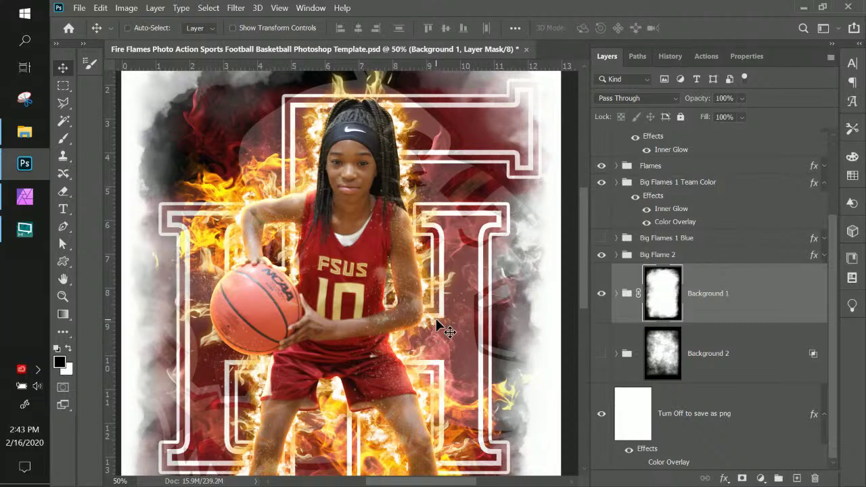
Step: Close the Fire Flames Photoshop template and save its changes
{"action": "key", "text": "ctrl+KP_Subtract"}
{"action": "key", "text": "ctrl+KP_Subtract"}
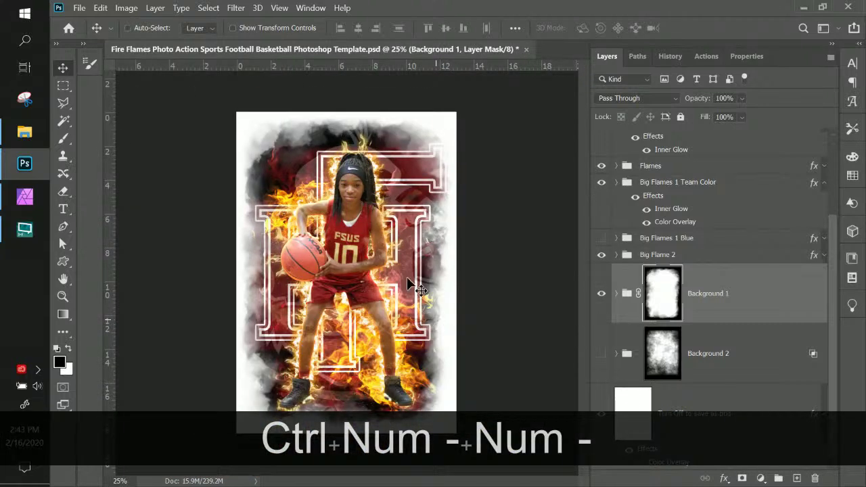
{"action": "left_click", "coordinate": [526, 50]}
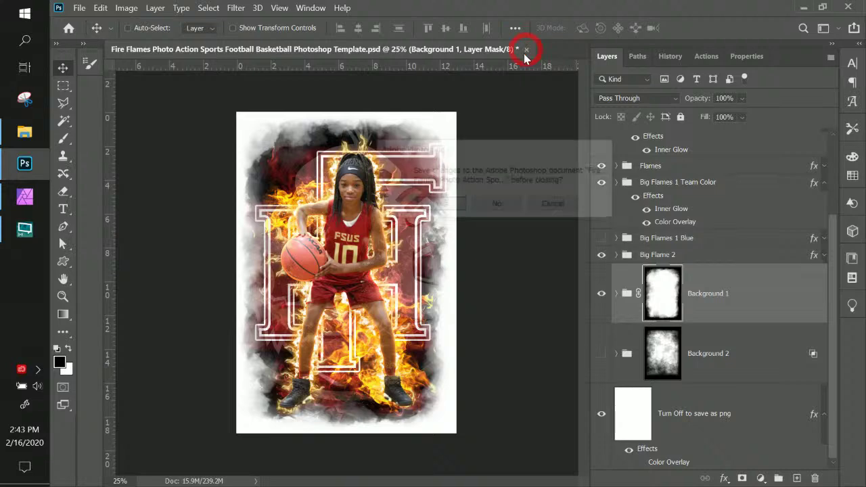
{"action": "left_click", "coordinate": [441, 203]}
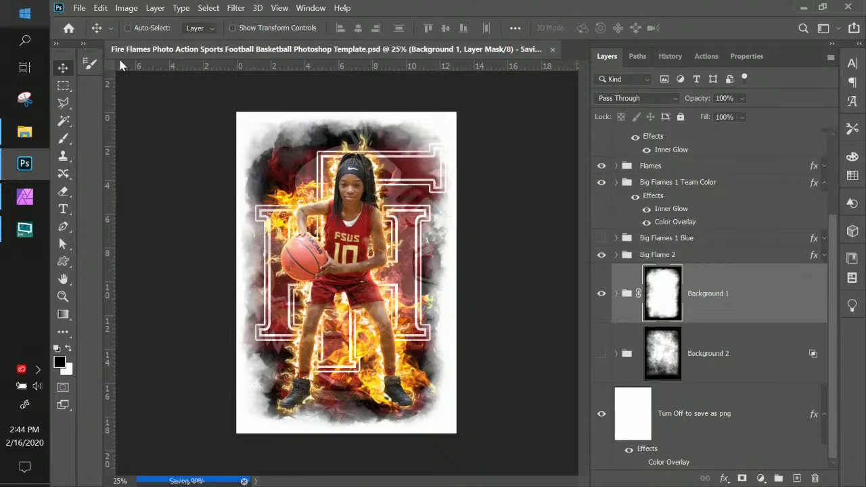
Step: Switch to Affinity Photo, dismiss the import issues notice and close the ASU graduation shirt document
{"action": "left_click", "coordinate": [40, 198]}
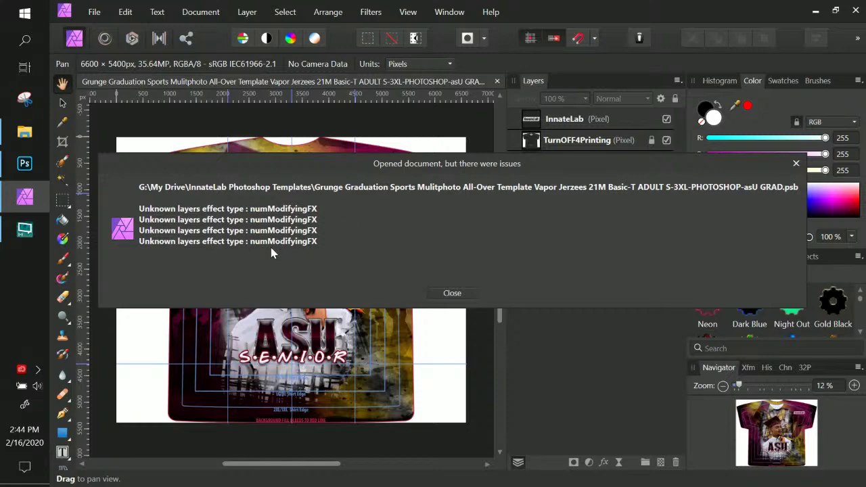
{"action": "left_click", "coordinate": [452, 292]}
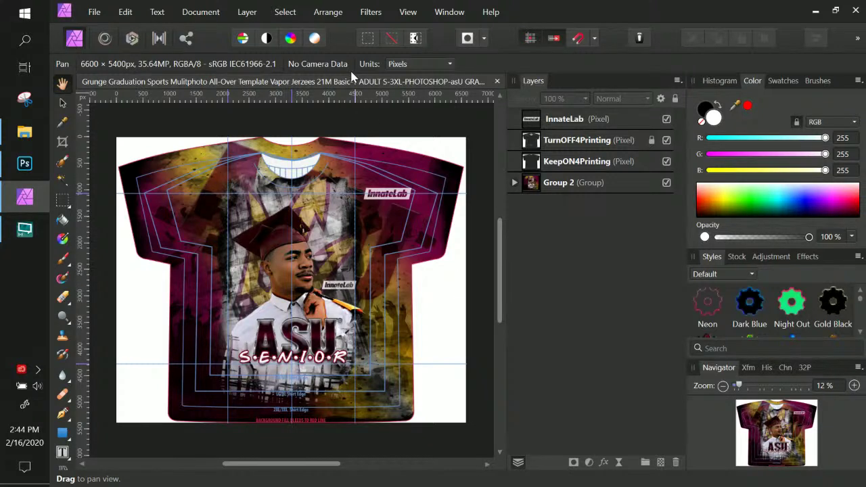
{"action": "left_click", "coordinate": [497, 81]}
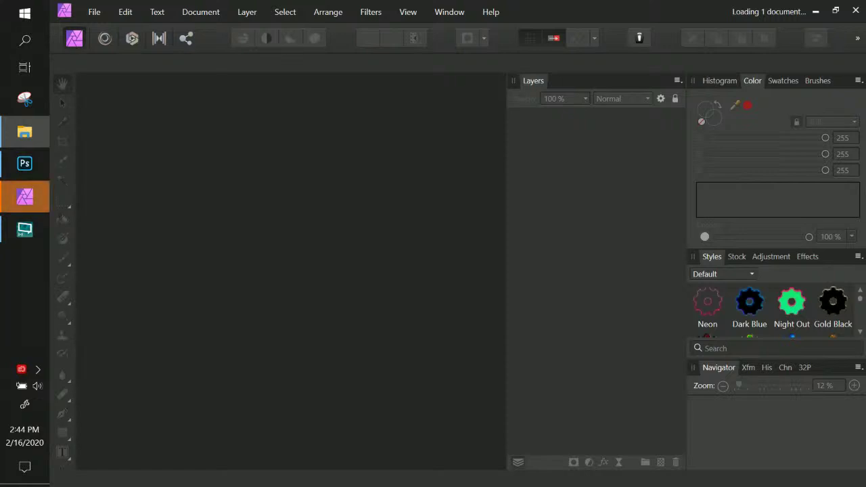
Step: Check Photoshop briefly, return to Affinity Photo and dismiss the import issues notice for the 2K20 graduation shirt template
{"action": "left_click", "coordinate": [34, 169]}
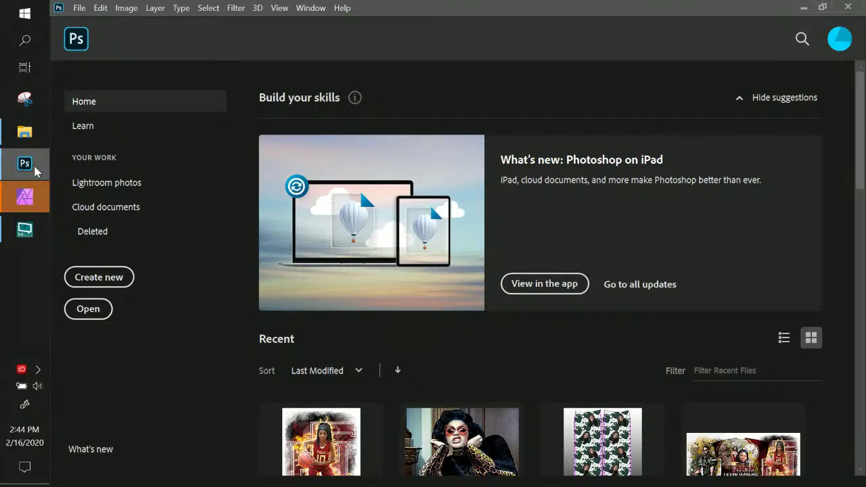
{"action": "left_click", "coordinate": [30, 196]}
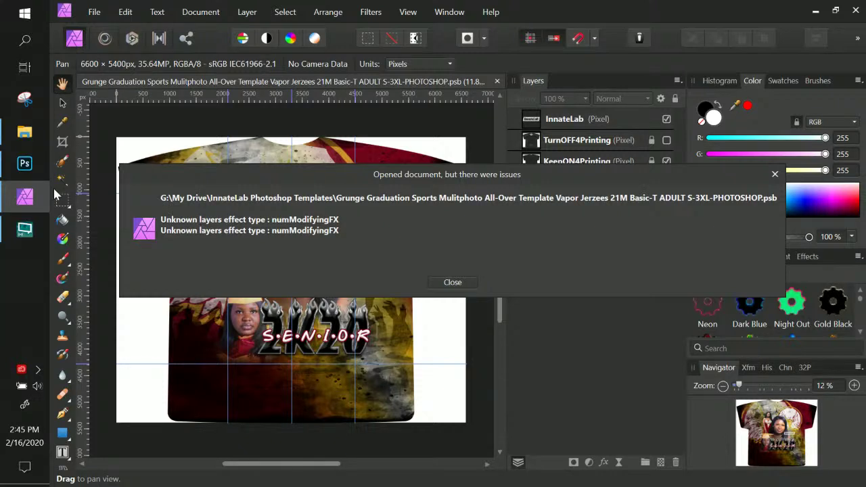
{"action": "left_click", "coordinate": [452, 284]}
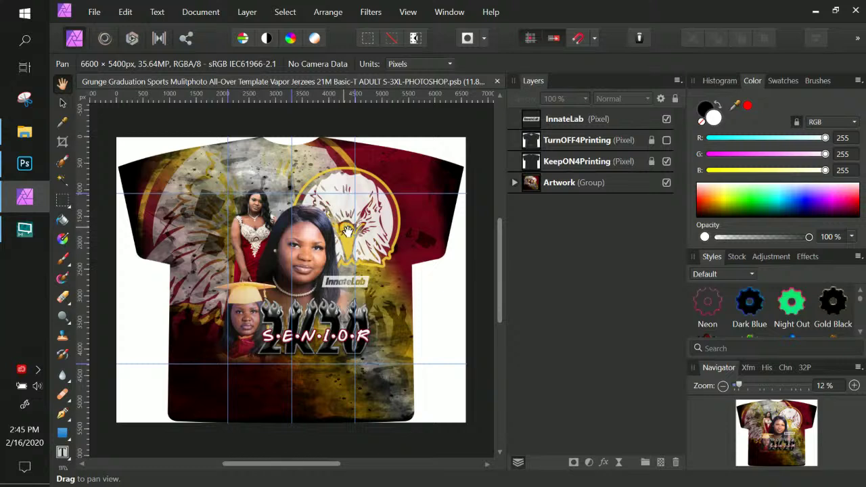
Step: Expand the Artwork group and hide its two masked portrait layers and the 2K20 layer
{"action": "left_click", "coordinate": [514, 183]}
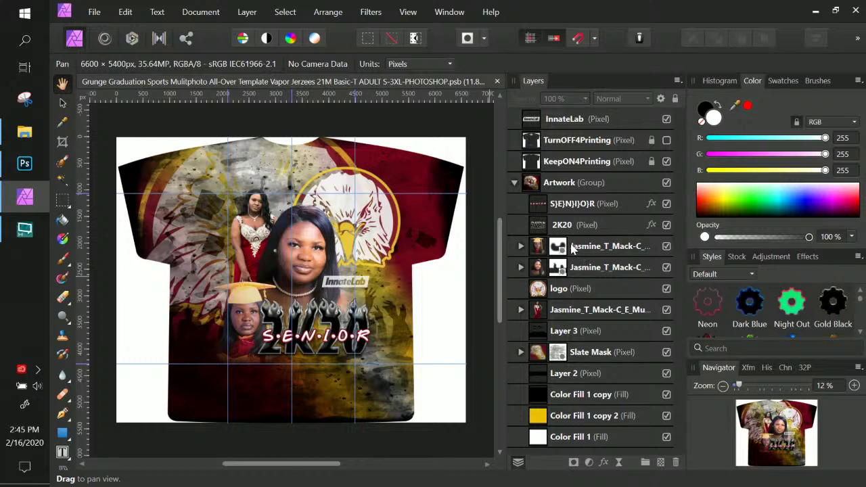
{"action": "left_click", "coordinate": [561, 203]}
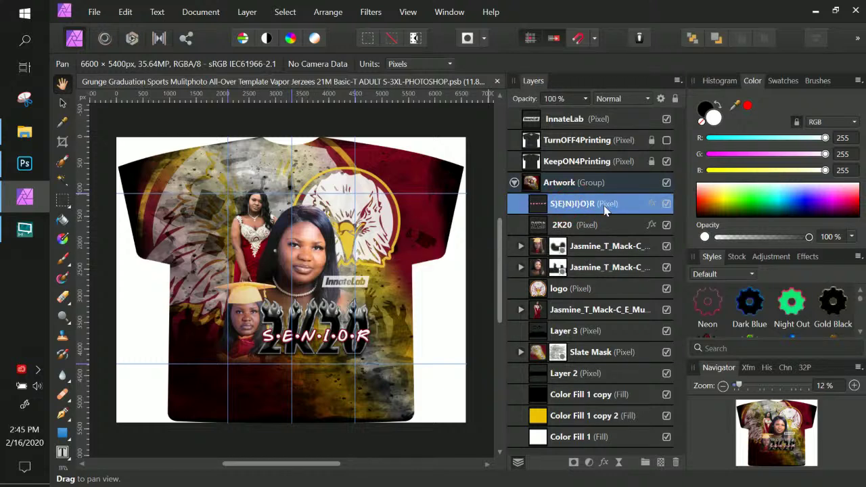
{"action": "left_click", "coordinate": [666, 267]}
{"action": "left_click", "coordinate": [667, 246]}
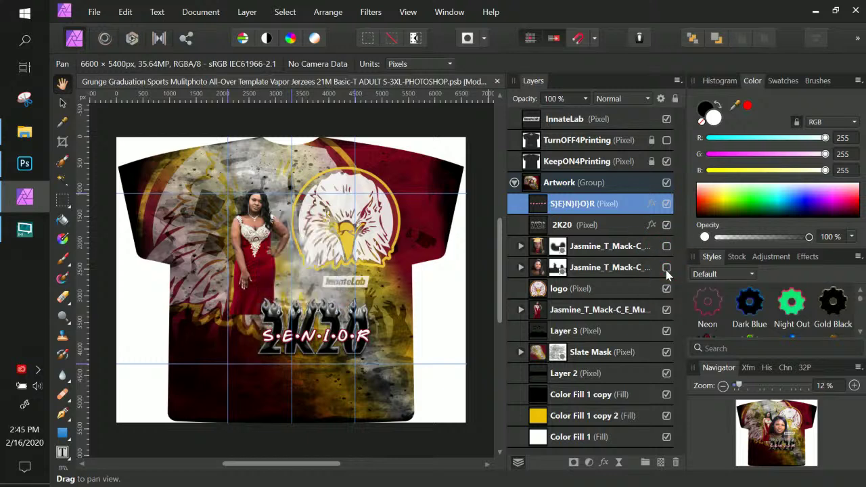
{"action": "left_click", "coordinate": [666, 224]}
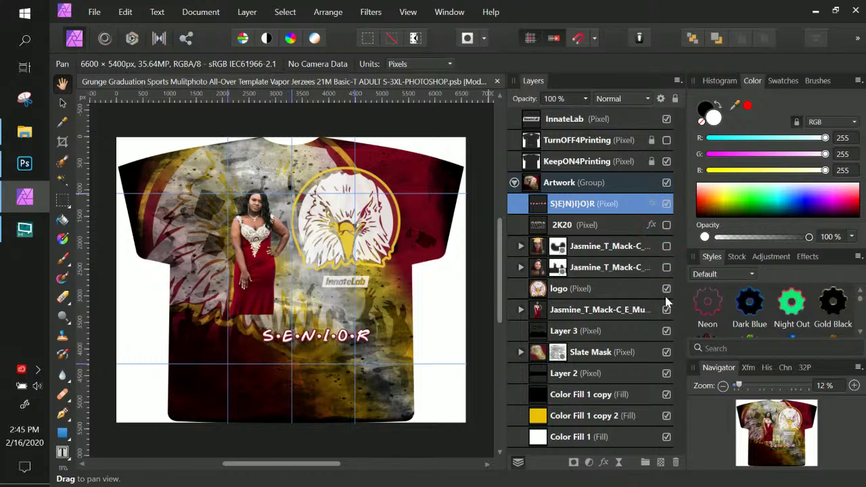
Step: Hide the logo, the red dress photo and Layer 3, and briefly preview the artwork without the Slate Mask layer
{"action": "left_click", "coordinate": [666, 288]}
{"action": "left_click", "coordinate": [666, 309]}
{"action": "left_click", "coordinate": [666, 330]}
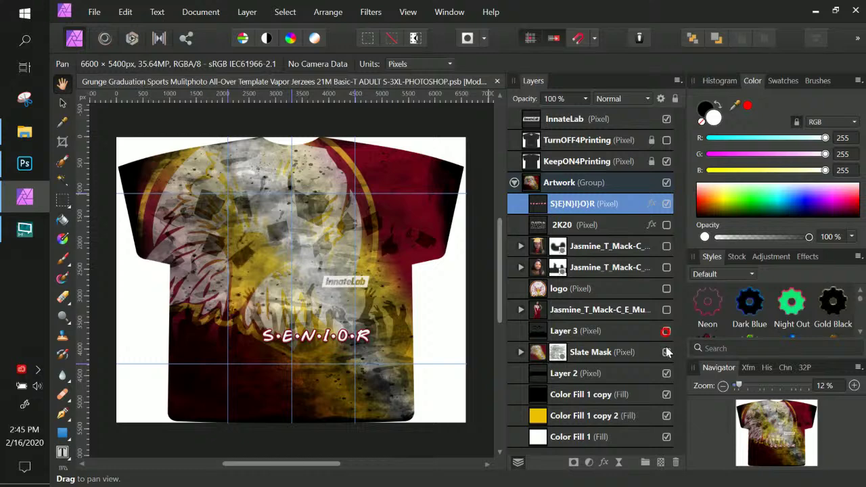
{"action": "left_click", "coordinate": [666, 351]}
{"action": "left_click", "coordinate": [666, 351]}
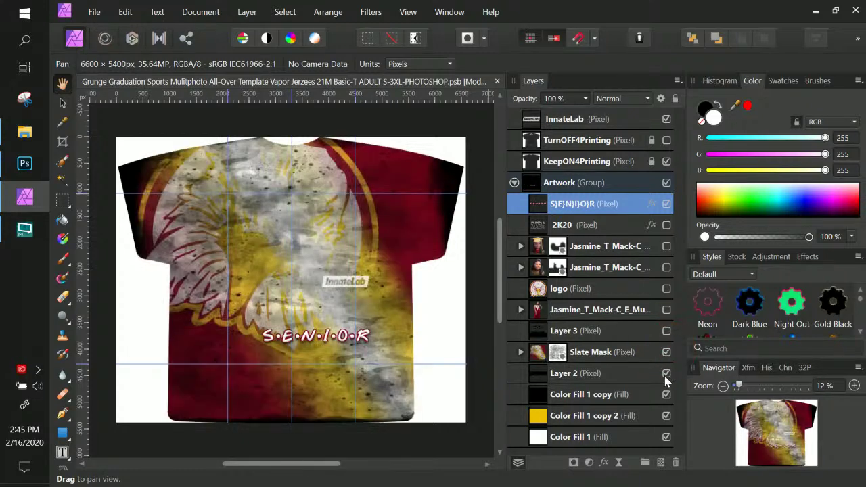
Step: Hide Layer 2, Color Fill 1 copy and Color Fill 1 copy 2, and toggle the white Color Fill 1 off and on
{"action": "left_click", "coordinate": [666, 374]}
{"action": "left_click", "coordinate": [666, 395]}
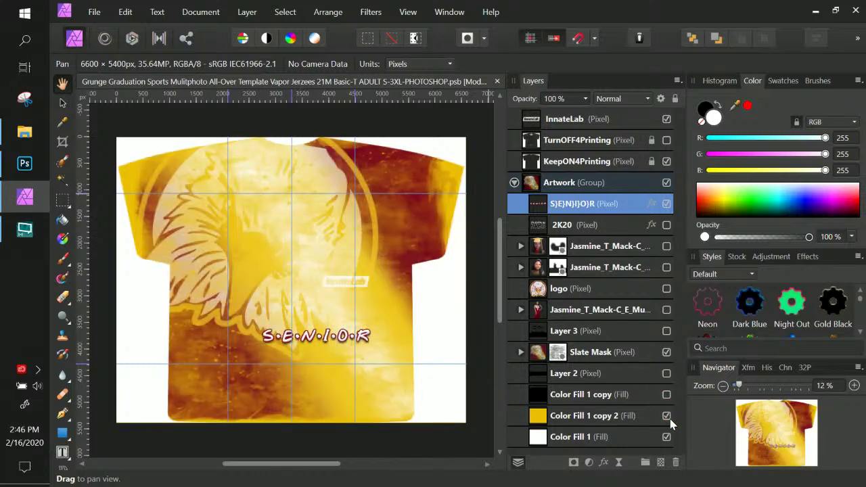
{"action": "left_click", "coordinate": [666, 415]}
{"action": "left_click", "coordinate": [667, 439]}
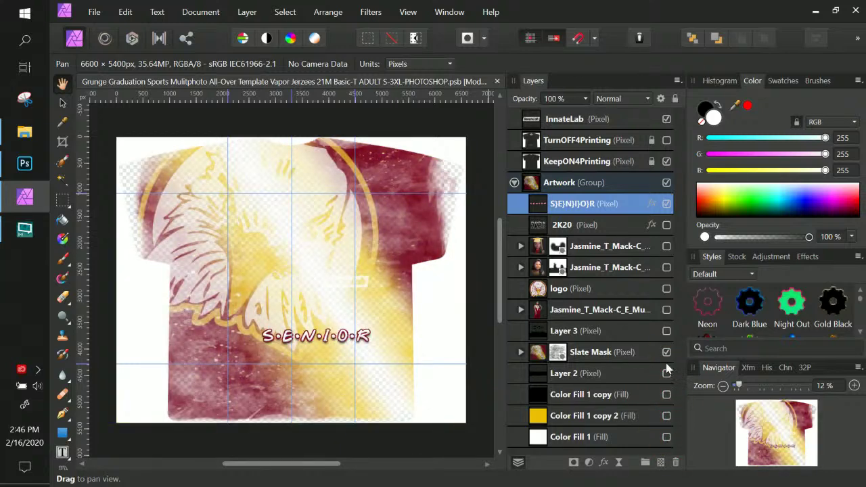
{"action": "left_click", "coordinate": [667, 437]}
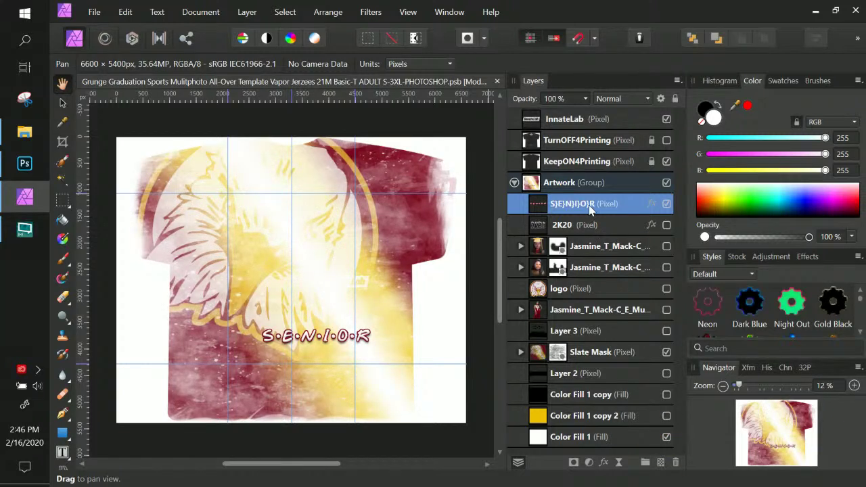
Step: Hide the Slate Mask and SENIOR text layers, and show the TurnOFF4Printing guide layer
{"action": "left_click", "coordinate": [667, 353]}
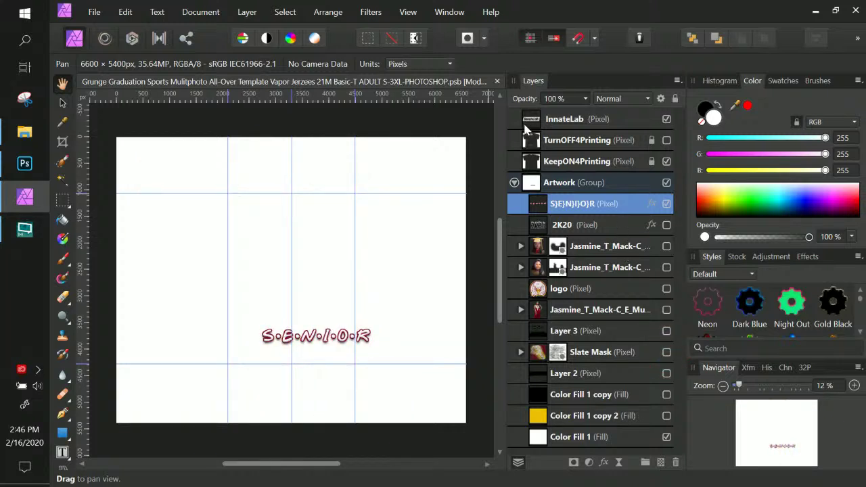
{"action": "left_click", "coordinate": [511, 140]}
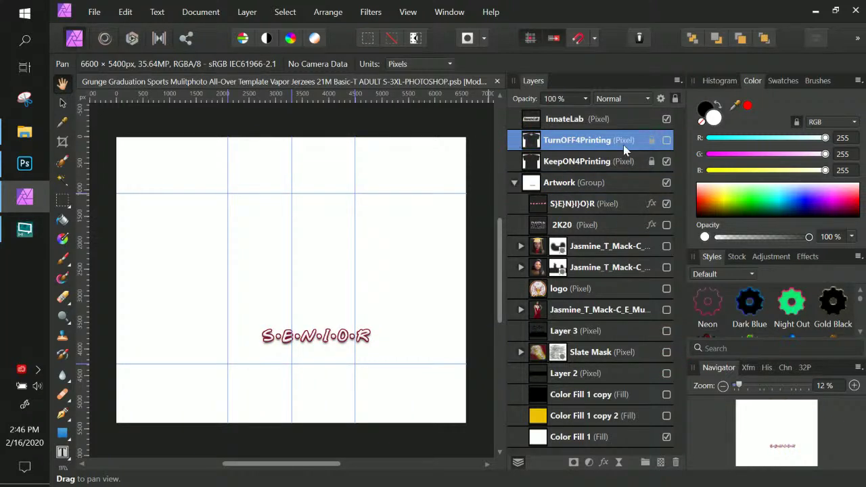
{"action": "left_click", "coordinate": [666, 140]}
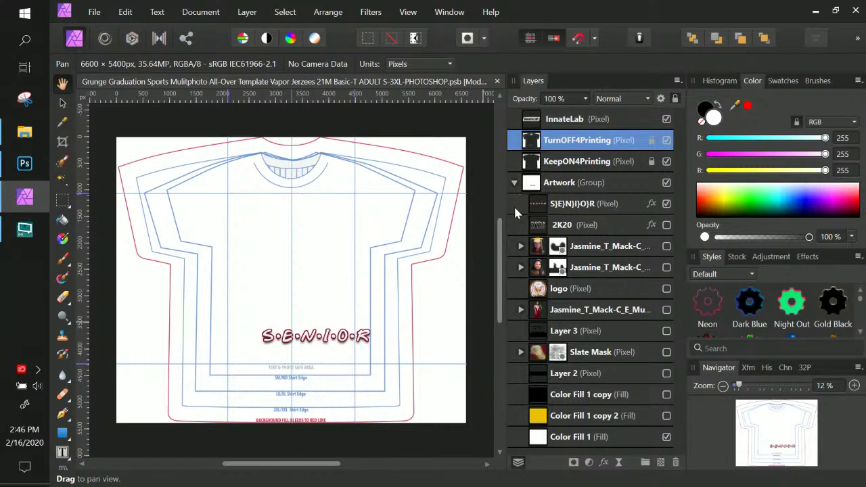
{"action": "left_click", "coordinate": [666, 203]}
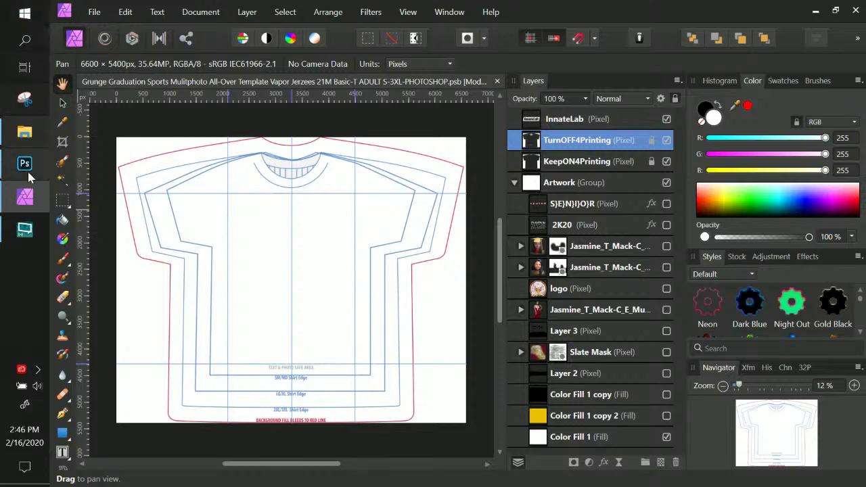
Step: Launch Firefox Developer Edition and open the site innatelab.com
{"action": "left_click", "coordinate": [24, 42]}
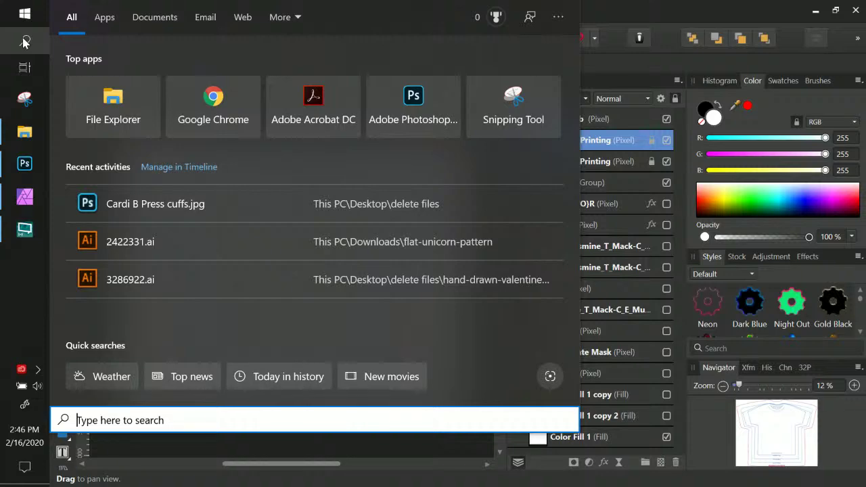
{"action": "type", "text": "fire"}
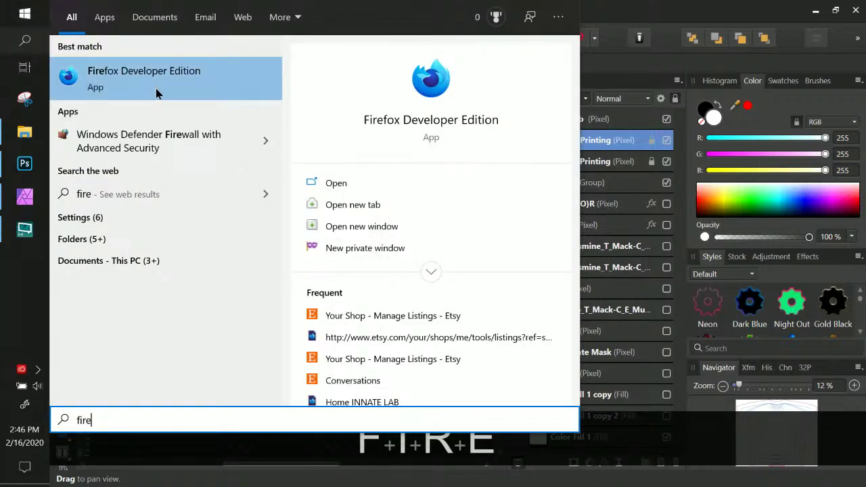
{"action": "left_click", "coordinate": [156, 93]}
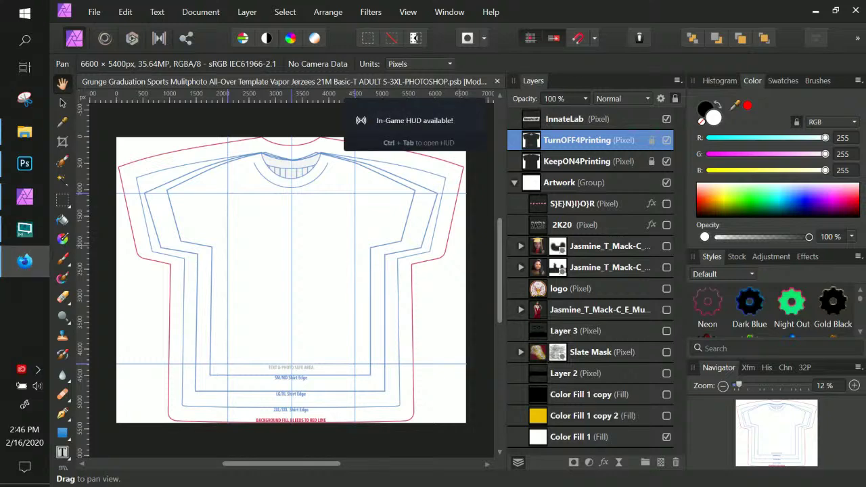
{"action": "left_click", "coordinate": [25, 261]}
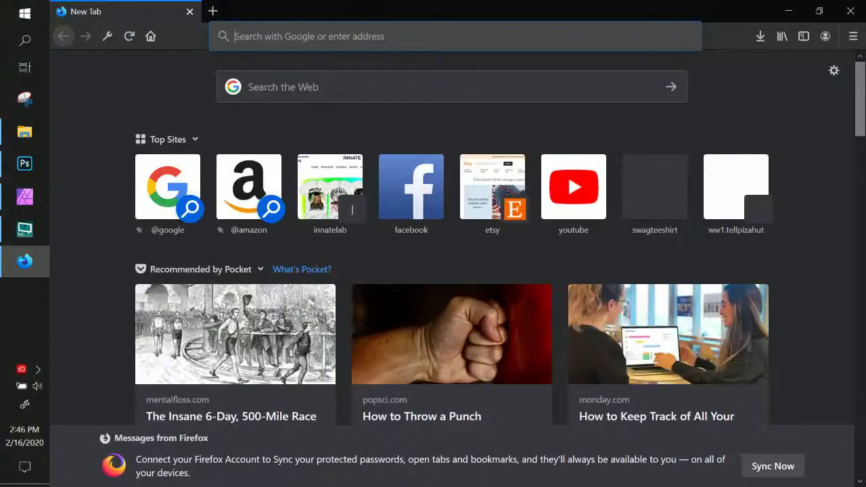
{"action": "left_click", "coordinate": [256, 36]}
{"action": "type", "text": "innatelab.com/"}
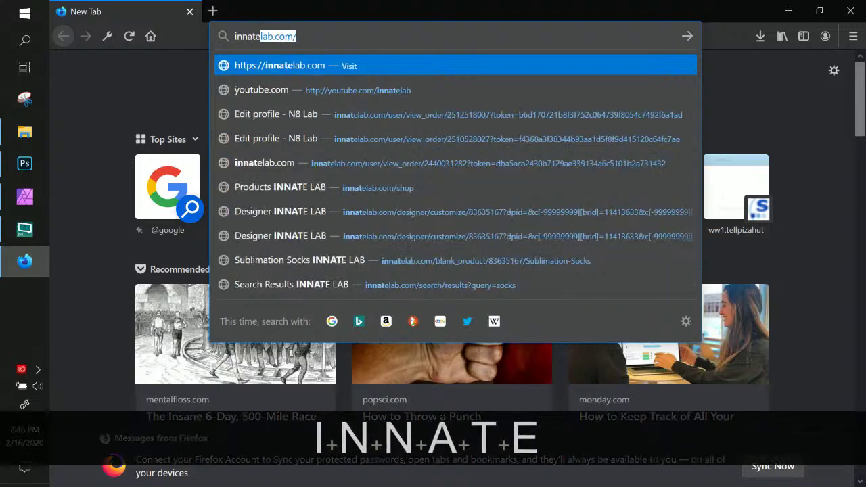
{"action": "key", "text": "Return"}
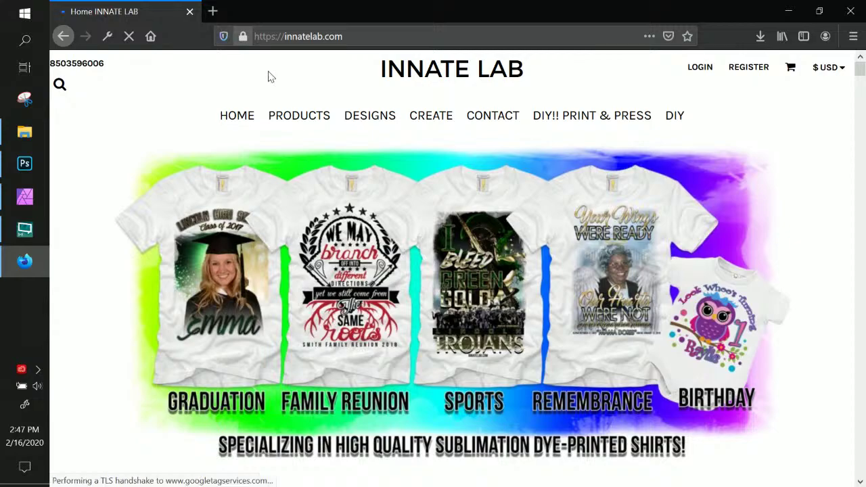
Step: Find the All-Over 3D Sublimation WE Print YOU Press product on the home page and open it
{"action": "scroll", "coordinate": [395, 346], "scroll_direction": "down", "scroll_amount": 3}
{"action": "scroll", "coordinate": [396, 351], "scroll_direction": "down", "scroll_amount": 10}
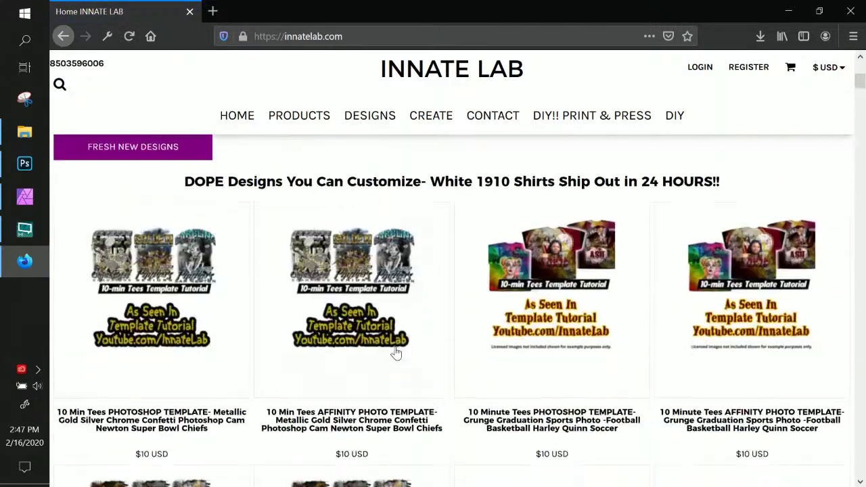
{"action": "scroll", "coordinate": [396, 351], "scroll_direction": "down", "scroll_amount": 4}
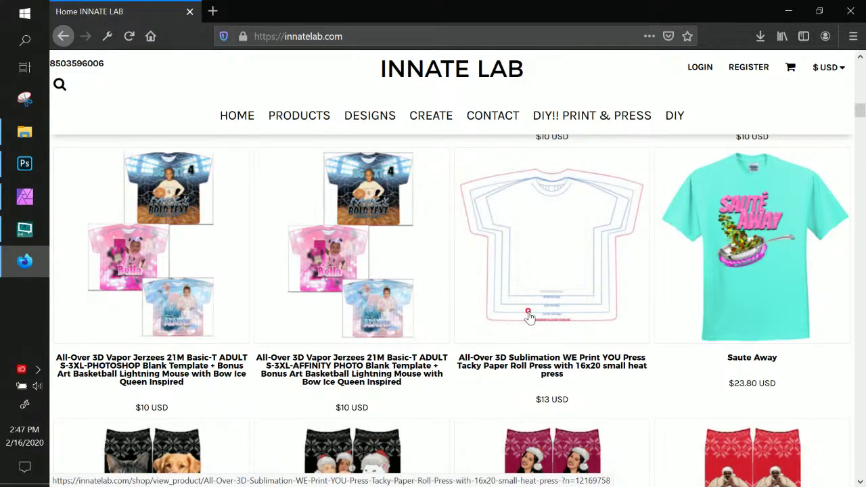
{"action": "left_click", "coordinate": [527, 316]}
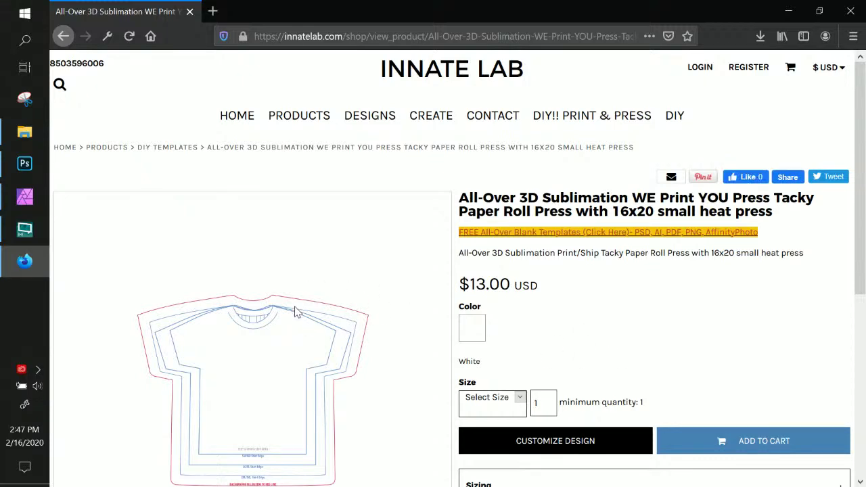
Step: Look through the product page and open its link to the FREE All-Over Blank Templates in PSD, AI, PDF, PNG and AffinityPhoto formats
{"action": "scroll", "coordinate": [296, 309], "scroll_direction": "down", "scroll_amount": 2}
{"action": "scroll", "coordinate": [295, 309], "scroll_direction": "up", "scroll_amount": 2}
{"action": "scroll", "coordinate": [293, 314], "scroll_direction": "down", "scroll_amount": 2}
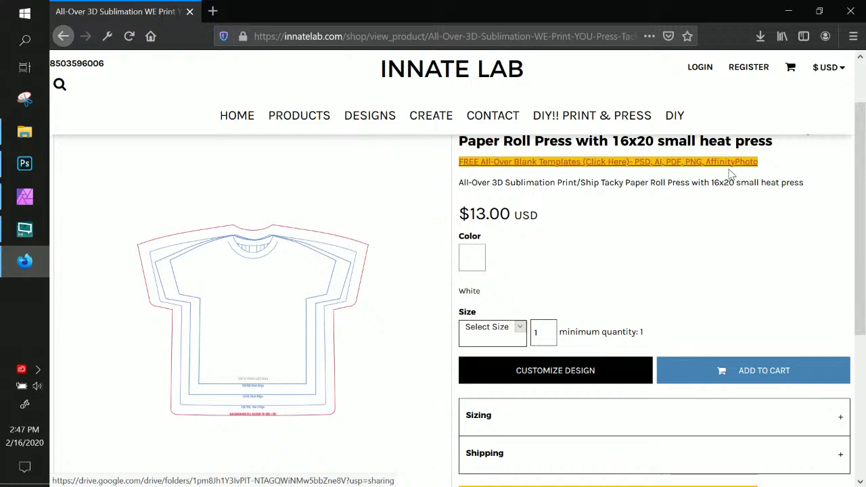
{"action": "scroll", "coordinate": [553, 236], "scroll_direction": "down", "scroll_amount": 3}
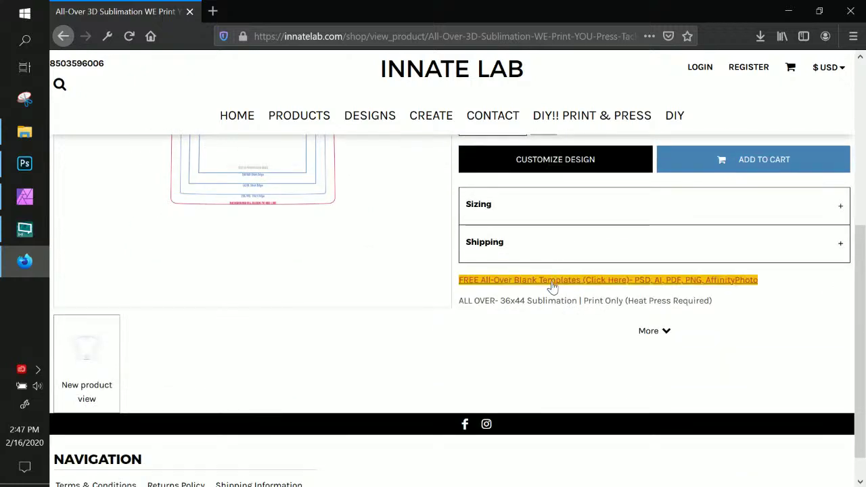
{"action": "scroll", "coordinate": [553, 287], "scroll_direction": "up", "scroll_amount": 4}
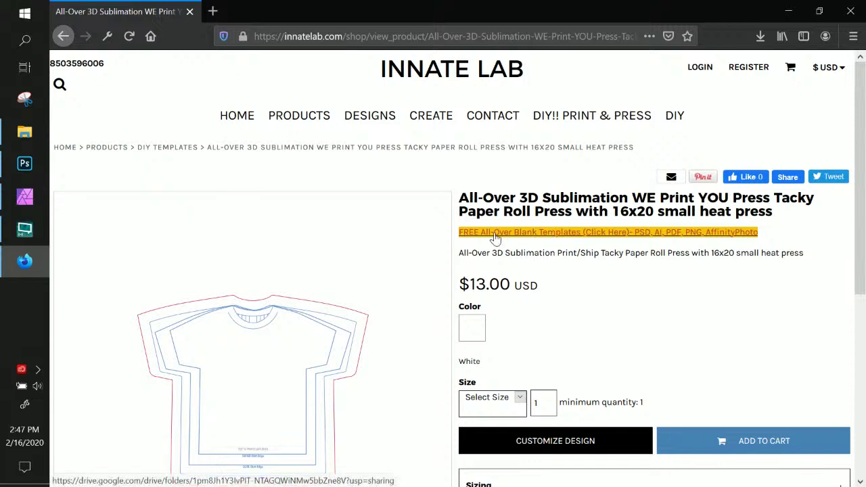
{"action": "left_click", "coordinate": [479, 236]}
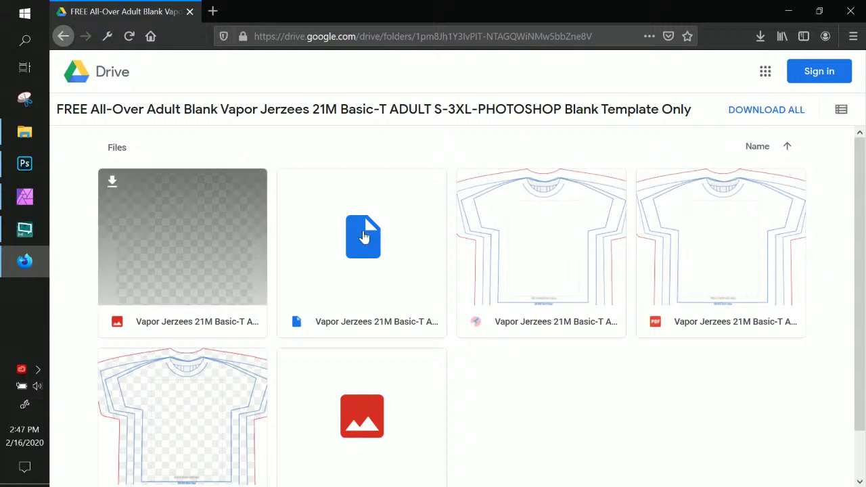
Step: Look over the blank template files, return to the All-Over 3D Sublimation product page and open the product for design customization
{"action": "scroll", "coordinate": [708, 230], "scroll_direction": "down", "scroll_amount": 2}
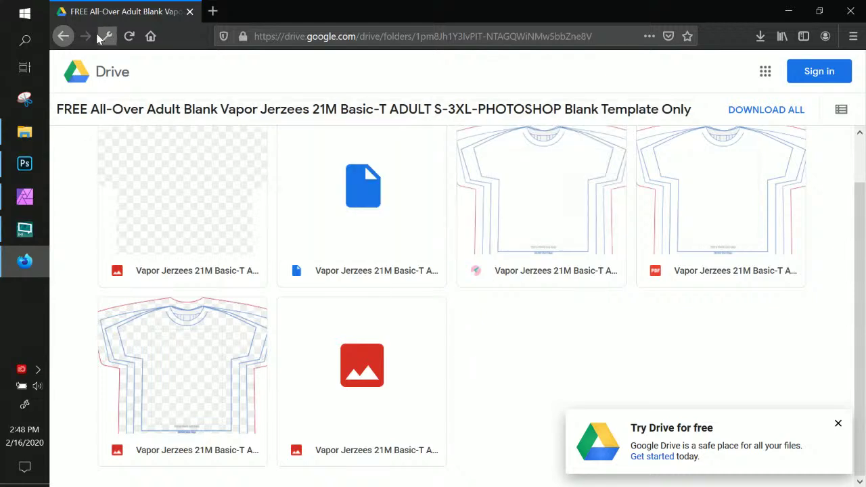
{"action": "left_click", "coordinate": [68, 37]}
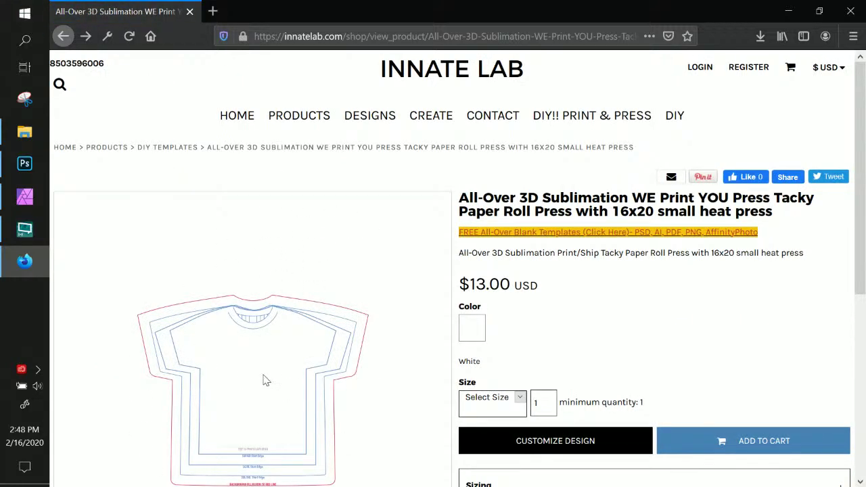
{"action": "scroll", "coordinate": [263, 380], "scroll_direction": "down", "scroll_amount": 1}
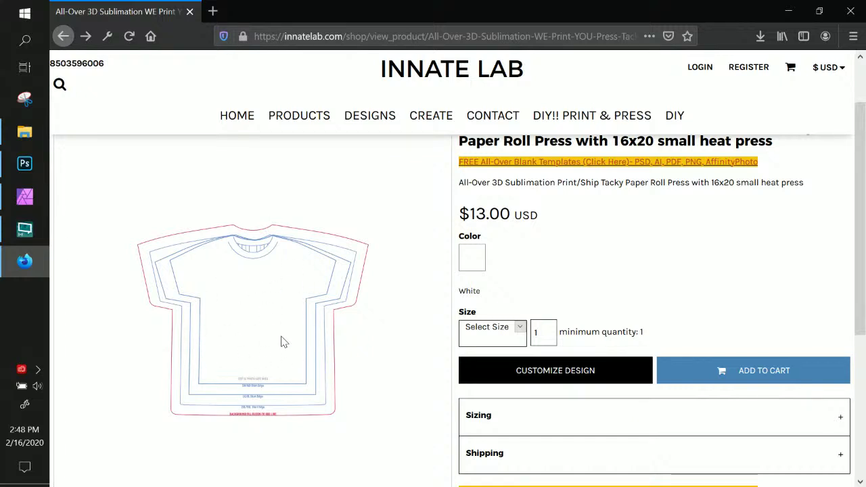
{"action": "left_click", "coordinate": [495, 371]}
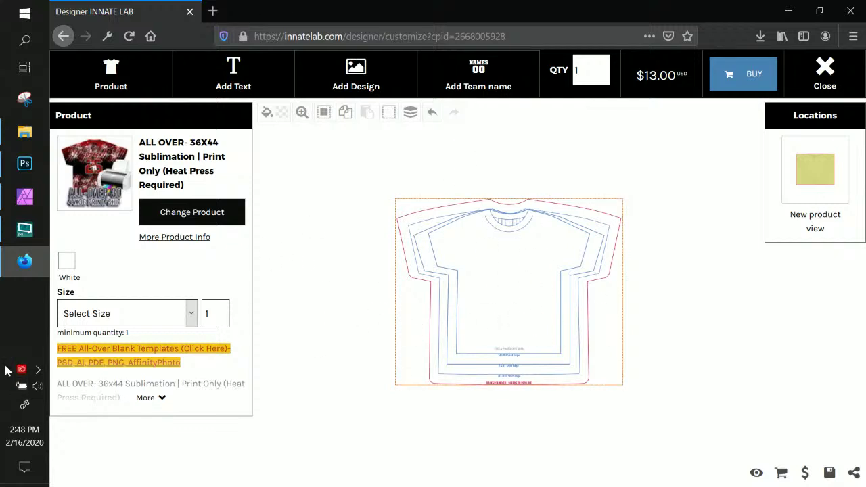
Step: Switch to Affinity Photo, show and expand the Slate Mask layer, and select its Gradient Fill 1 layer
{"action": "left_click", "coordinate": [21, 167]}
{"action": "left_click", "coordinate": [24, 197]}
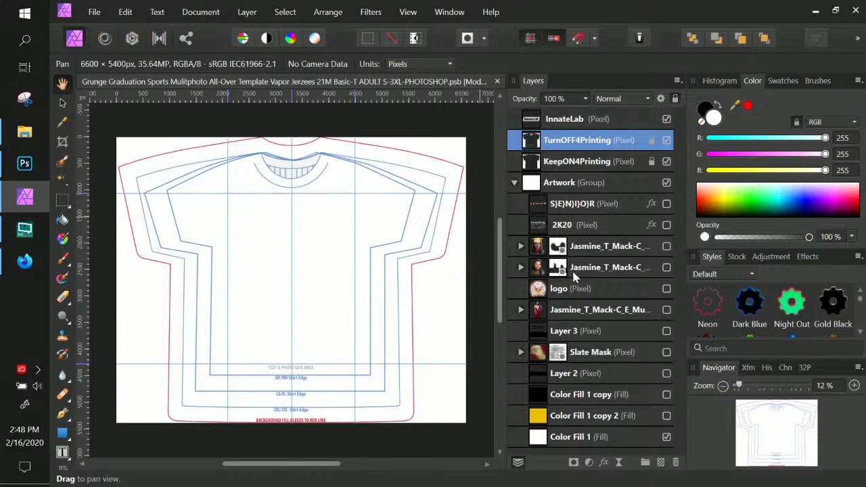
{"action": "left_click", "coordinate": [586, 192]}
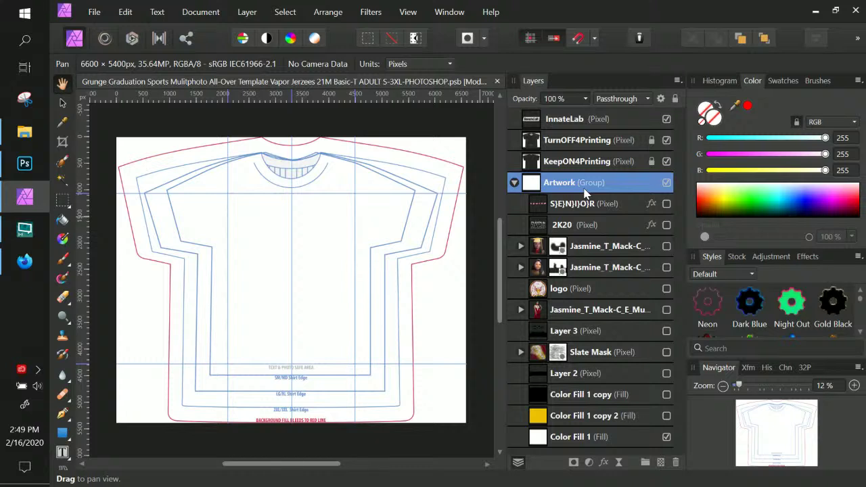
{"action": "left_click", "coordinate": [614, 249]}
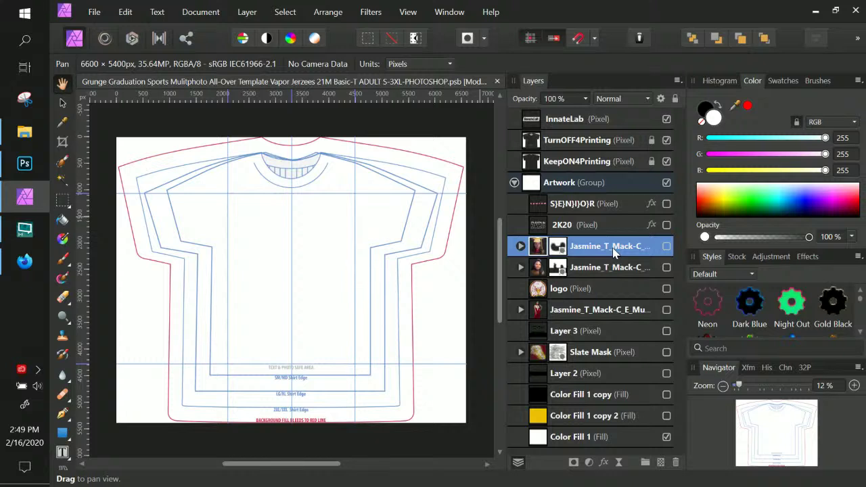
{"action": "left_click", "coordinate": [604, 357]}
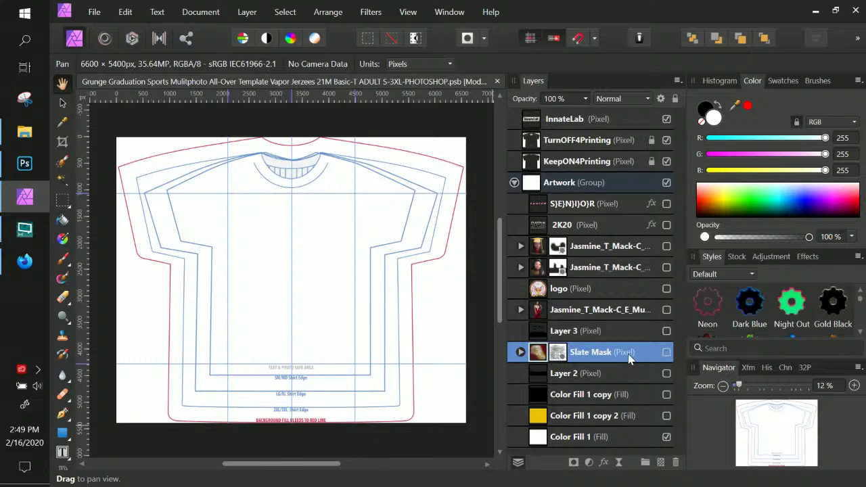
{"action": "left_click", "coordinate": [520, 352]}
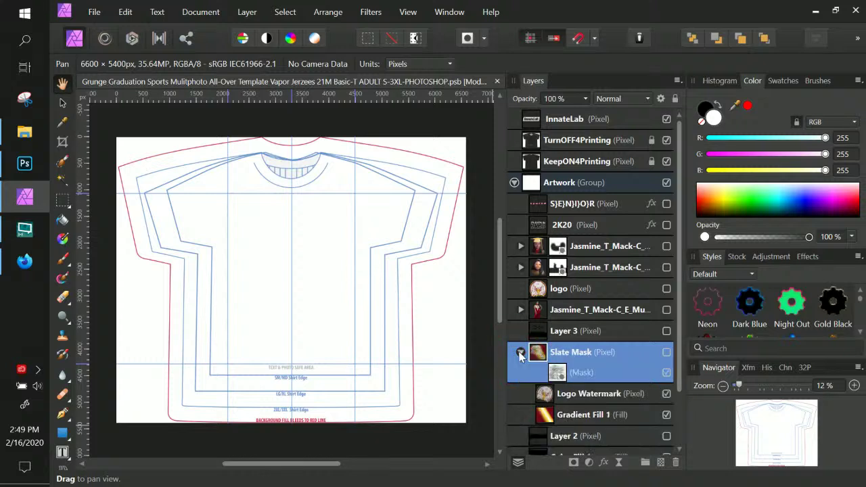
{"action": "left_click", "coordinate": [594, 418]}
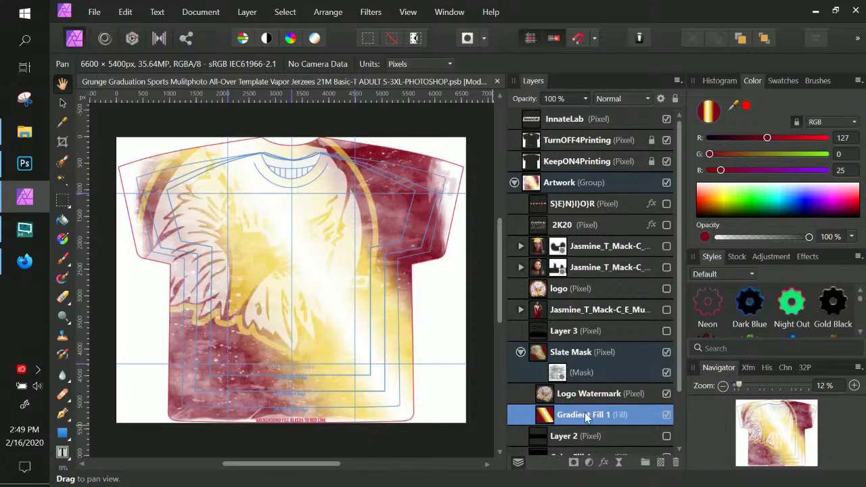
Step: Try to open the Gradient Fill 1 layer's gradient for editing from its layer entry and color swatch
{"action": "double_click", "coordinate": [585, 416]}
{"action": "scroll", "coordinate": [574, 413], "scroll_direction": "down", "scroll_amount": 1}
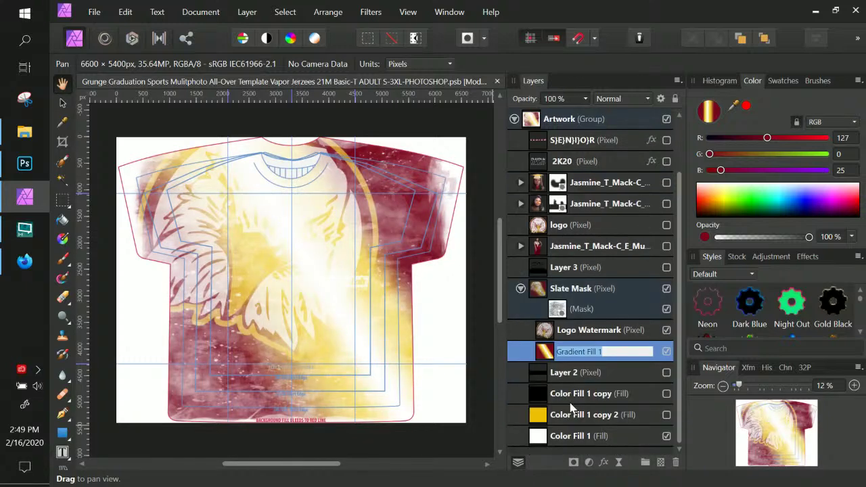
{"action": "left_click", "coordinate": [551, 357]}
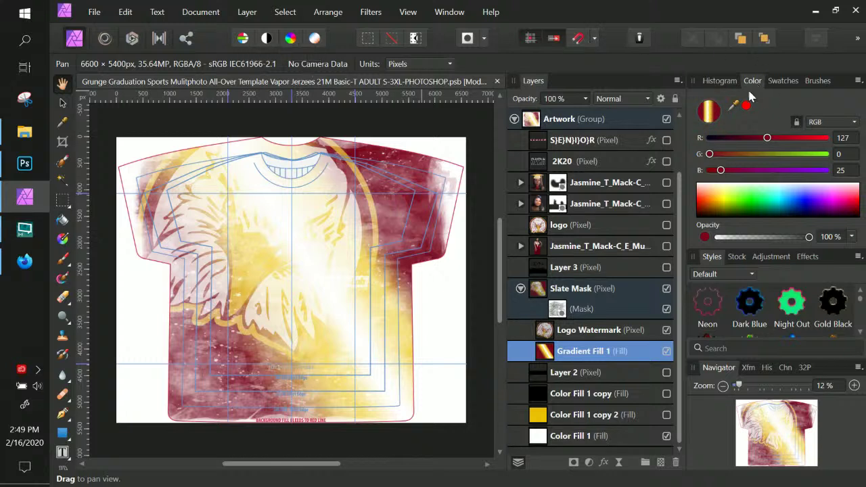
{"action": "left_click", "coordinate": [707, 110]}
{"action": "double_click", "coordinate": [612, 352]}
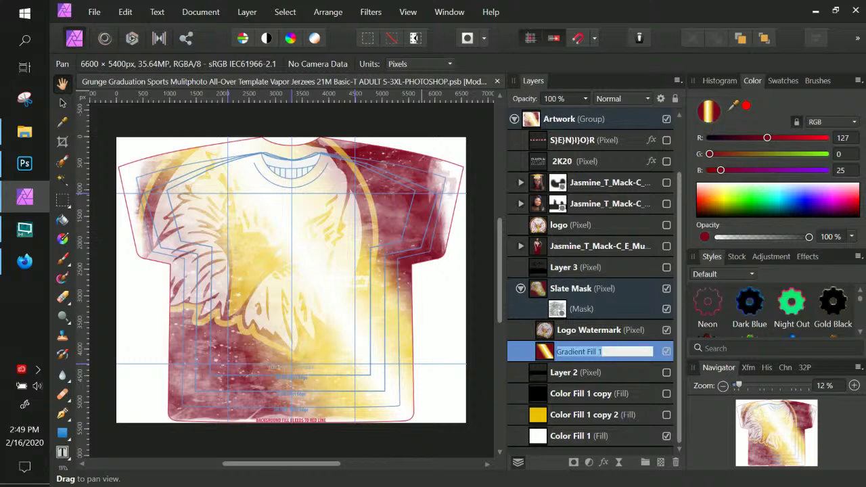
{"action": "left_click", "coordinate": [548, 356]}
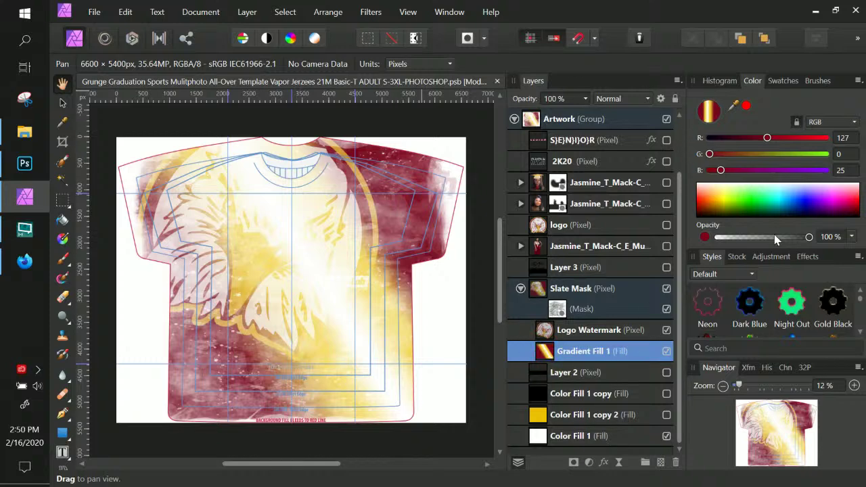
Step: Look for gradient editing options among the opacity setting, adjustments, layer effects and mask display modes
{"action": "left_click_drag", "start_coordinate": [773, 237], "coordinate": [855, 242]}
{"action": "left_click", "coordinate": [771, 255]}
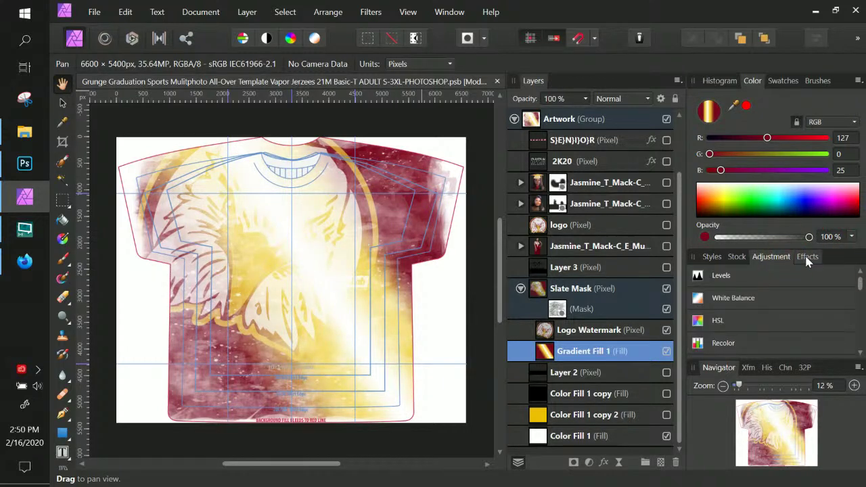
{"action": "left_click", "coordinate": [807, 258]}
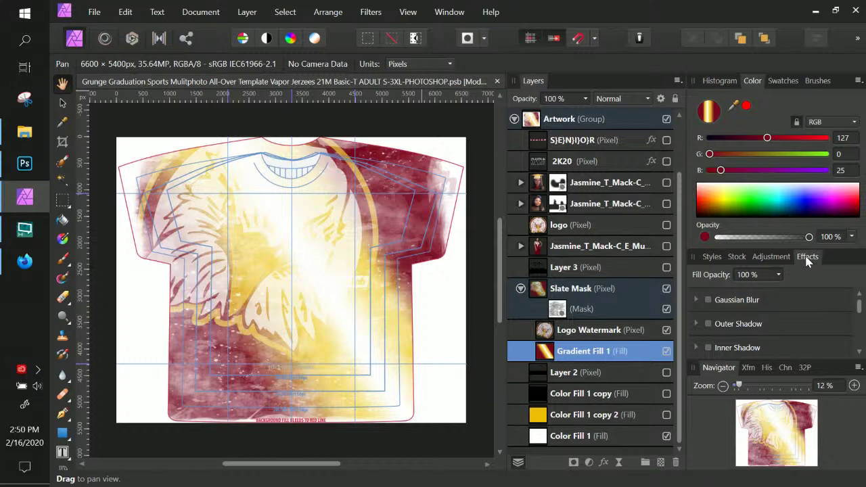
{"action": "scroll", "coordinate": [858, 311], "scroll_direction": "down", "scroll_amount": 3}
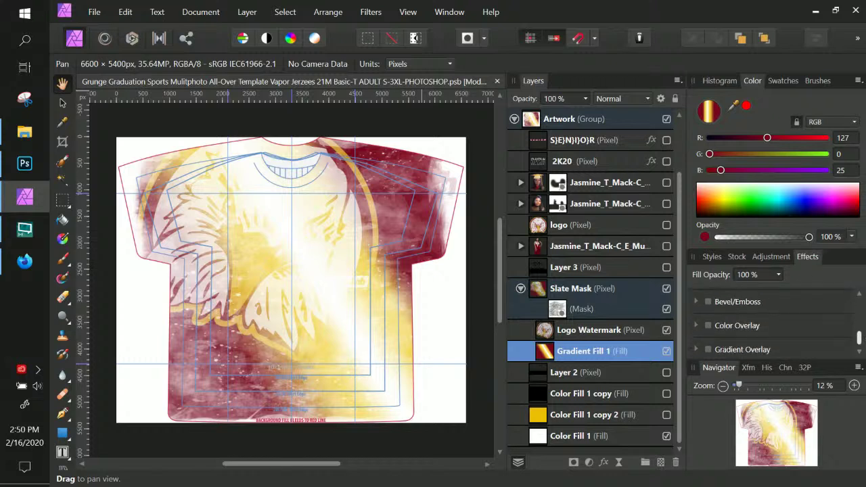
{"action": "scroll", "coordinate": [771, 323], "scroll_direction": "up", "scroll_amount": 3}
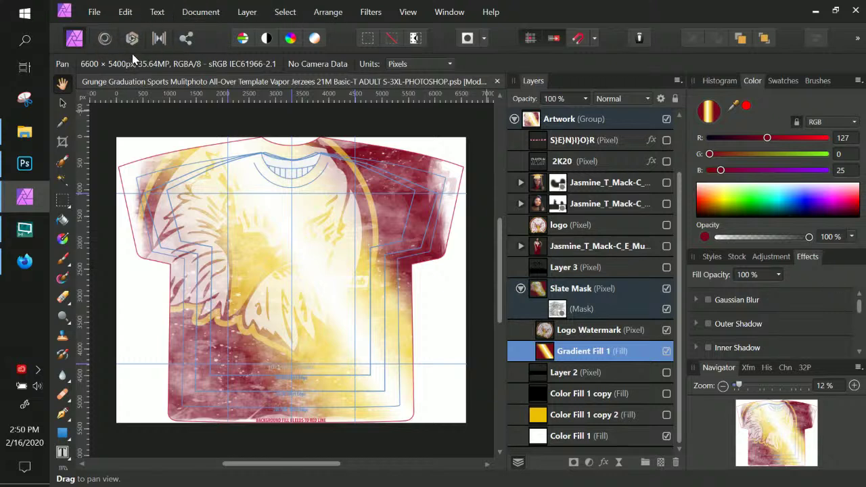
{"action": "left_click", "coordinate": [484, 38]}
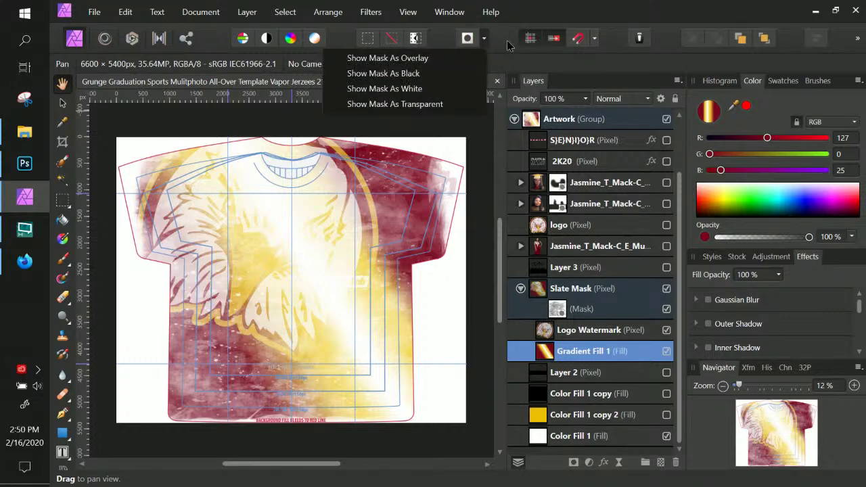
Step: Try recoloring the Gradient Fill 1 layer in solid pink F8728D, undo it, and check the color display options
{"action": "double_click", "coordinate": [707, 111]}
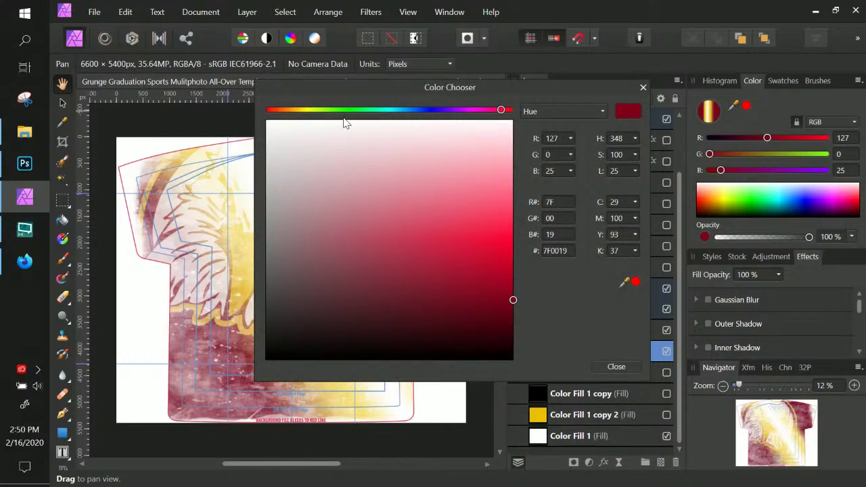
{"action": "left_click_drag", "start_coordinate": [407, 169], "coordinate": [490, 189]}
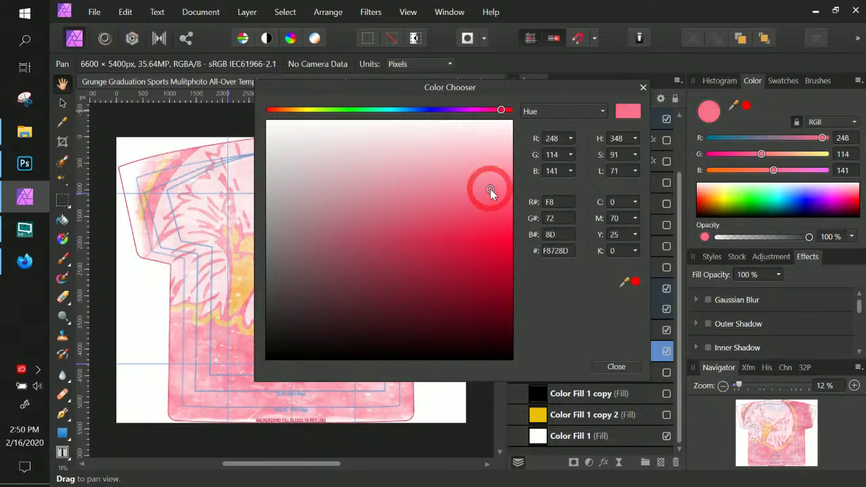
{"action": "left_click", "coordinate": [616, 368]}
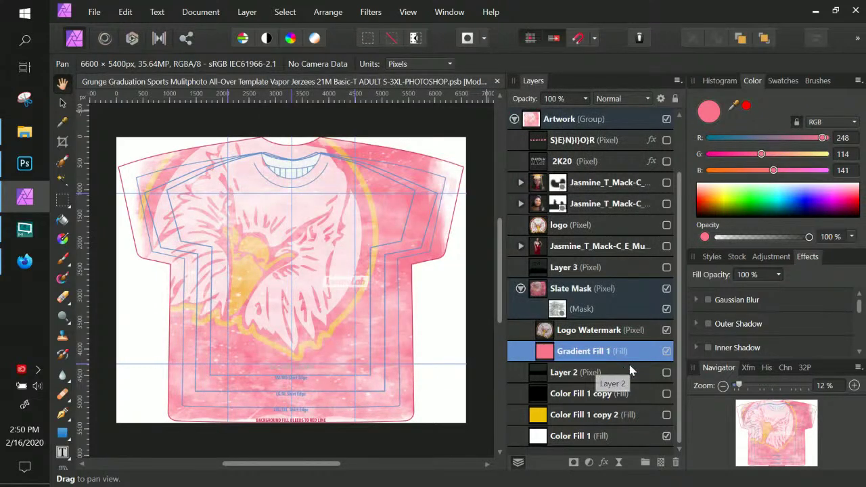
{"action": "key", "text": "ctrl+z"}
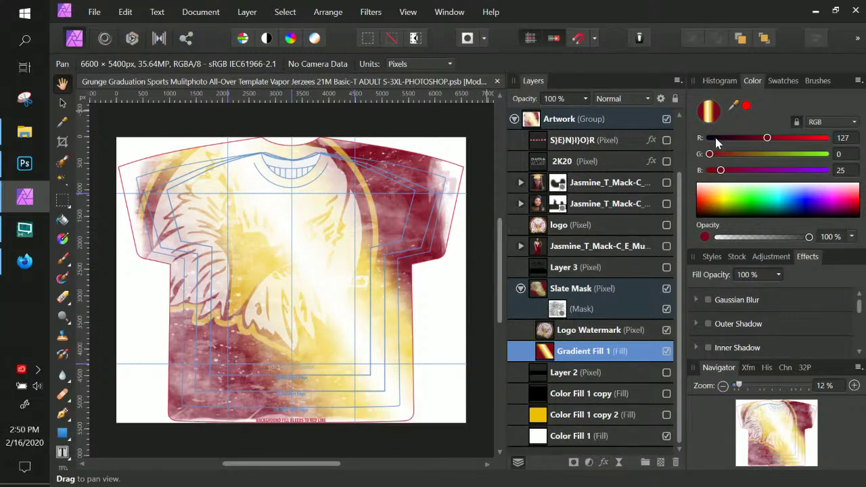
{"action": "left_click", "coordinate": [858, 87]}
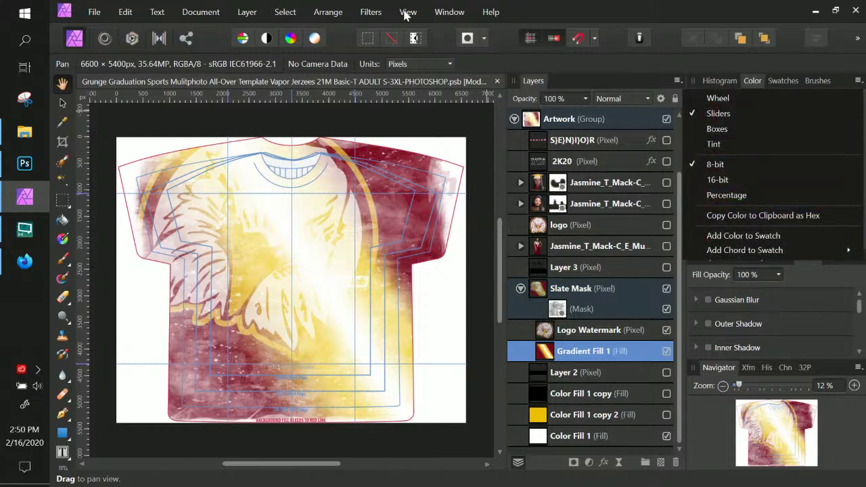
{"action": "left_click", "coordinate": [580, 11]}
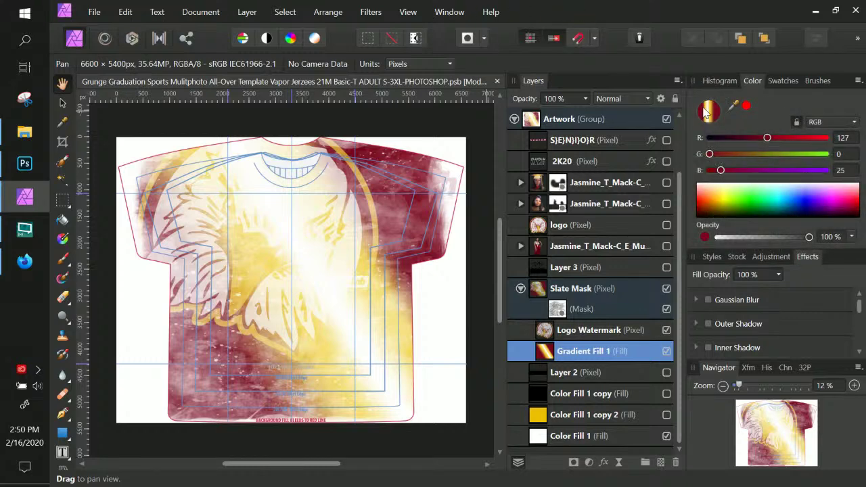
Step: Switch to Firefox, search Google in a new tab for "gradient fill affinity", and copy the search phrase
{"action": "left_click", "coordinate": [24, 264]}
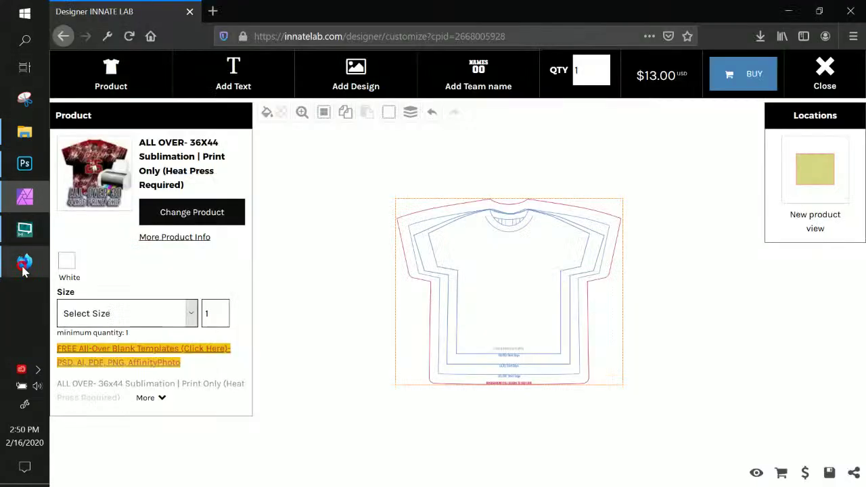
{"action": "left_click", "coordinate": [212, 11]}
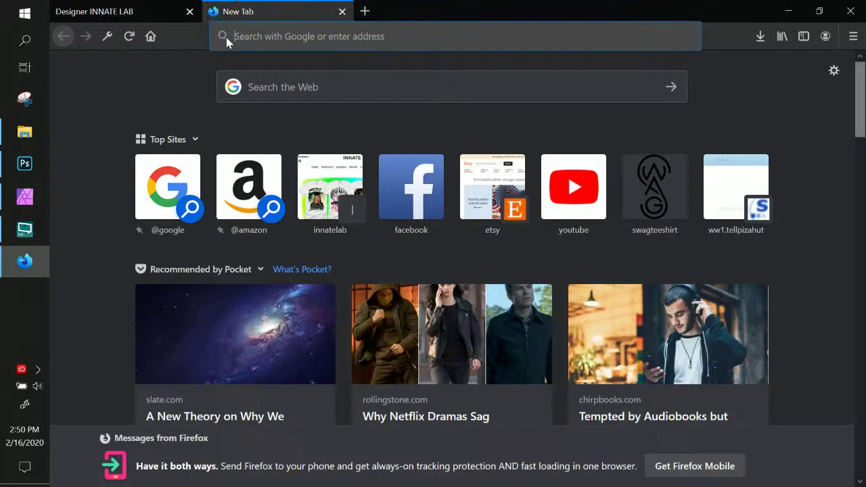
{"action": "left_click", "coordinate": [240, 36]}
{"action": "type", "text": "gradi"}
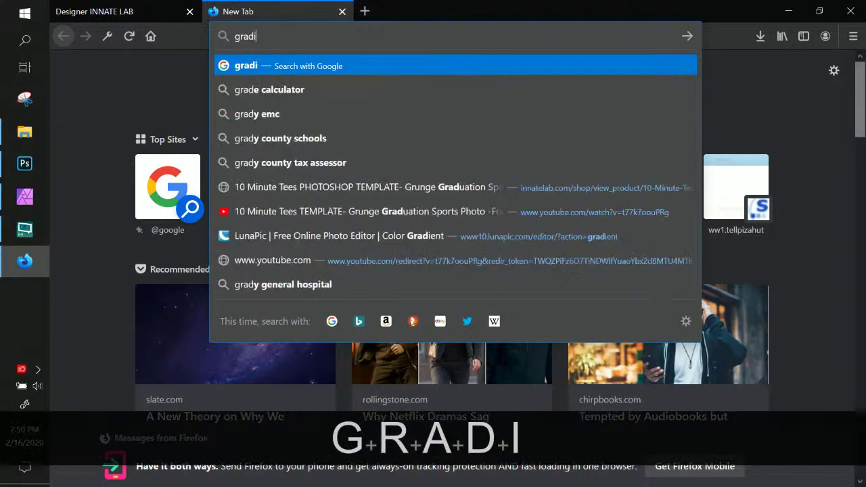
{"action": "type", "text": "ent fill affinity"}
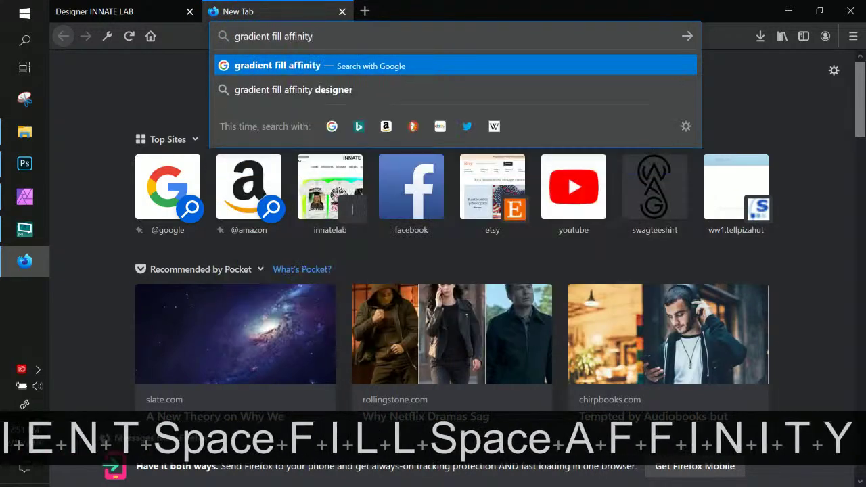
{"action": "key", "text": "Return"}
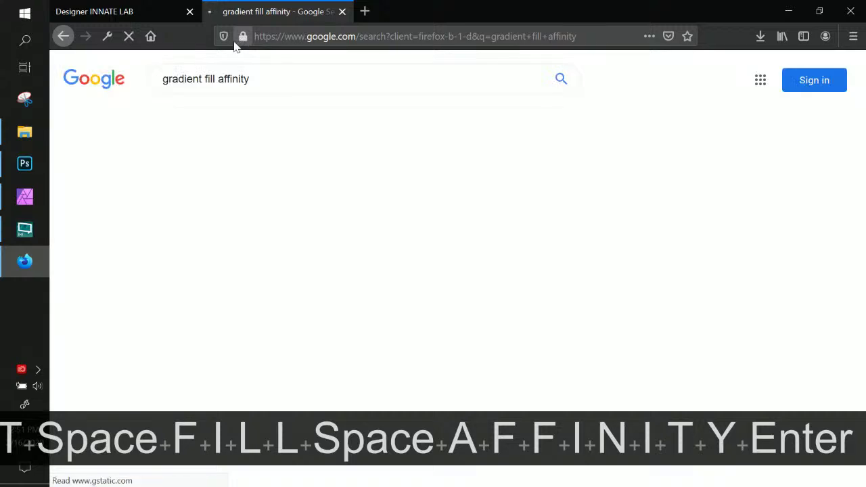
{"action": "key", "text": "ctrl+c"}
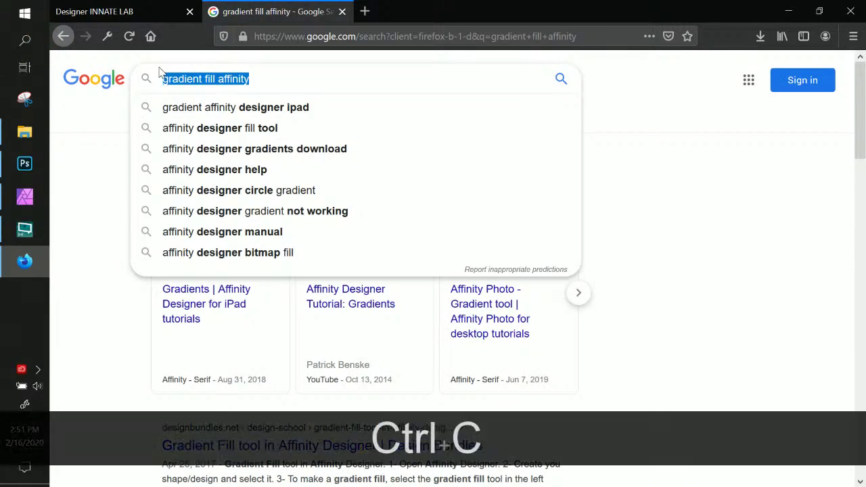
{"action": "left_click", "coordinate": [701, 181]}
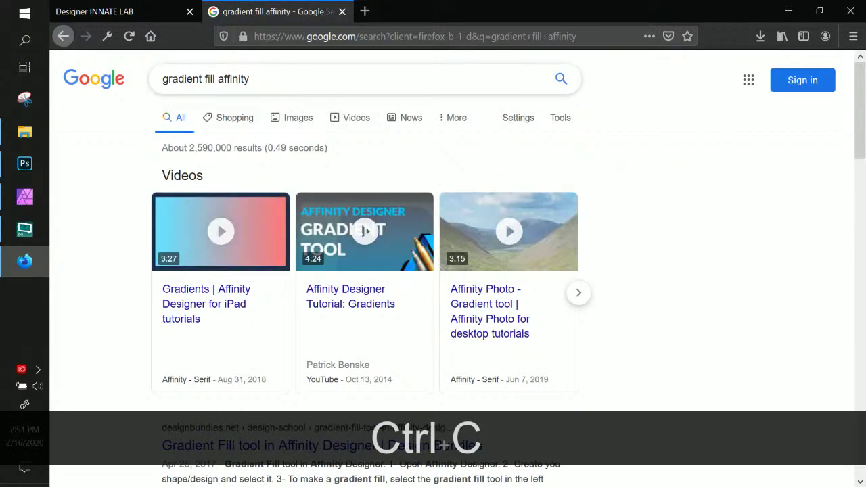
Step: Open youtube.com in the tab with the search results
{"action": "left_click", "coordinate": [284, 33]}
{"action": "type", "text": "youtube."}
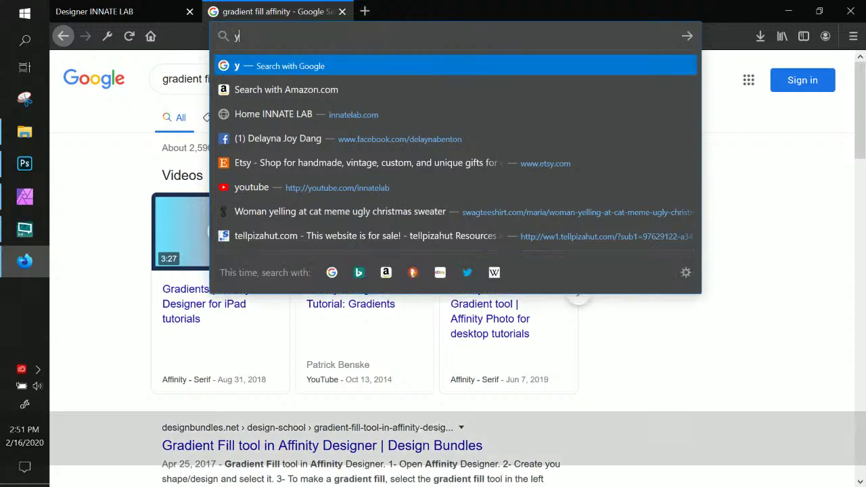
{"action": "type", "text": "com"}
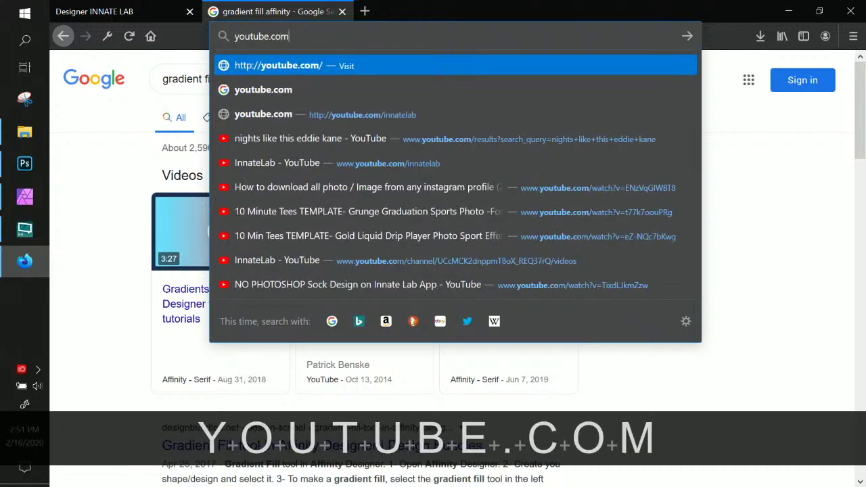
{"action": "key", "text": "Return"}
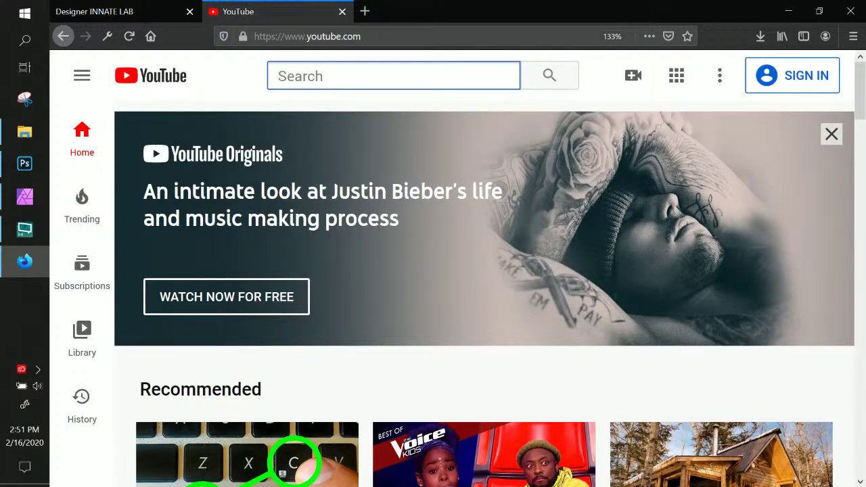
Step: Search YouTube for "gradient fill affinity" and look through the resulting videos
{"action": "key", "text": "ctrl+v"}
{"action": "key", "text": "Return"}
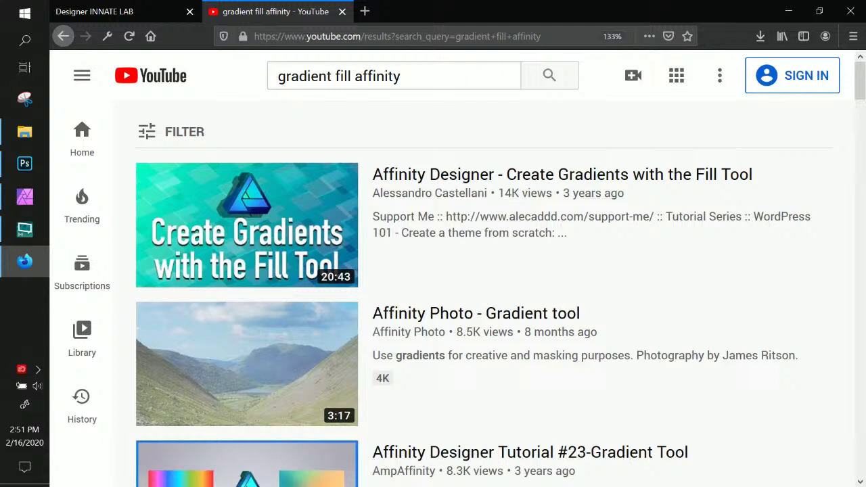
{"action": "left_click", "coordinate": [455, 76]}
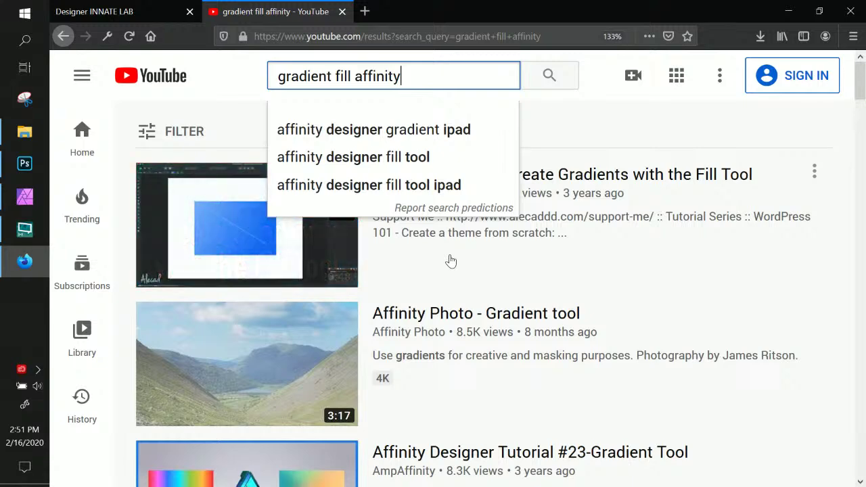
{"action": "scroll", "coordinate": [449, 259], "scroll_direction": "down", "scroll_amount": 3}
{"action": "scroll", "coordinate": [451, 261], "scroll_direction": "down", "scroll_amount": 6}
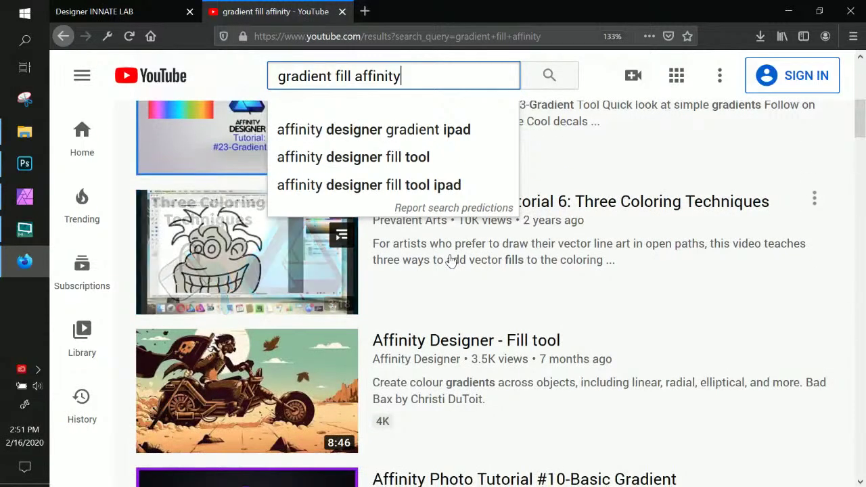
{"action": "scroll", "coordinate": [451, 261], "scroll_direction": "up", "scroll_amount": 4}
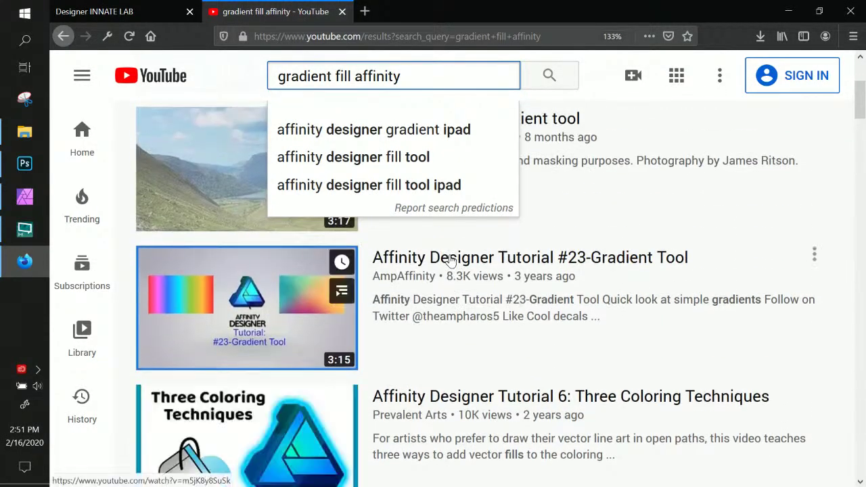
{"action": "scroll", "coordinate": [451, 261], "scroll_direction": "up", "scroll_amount": 4}
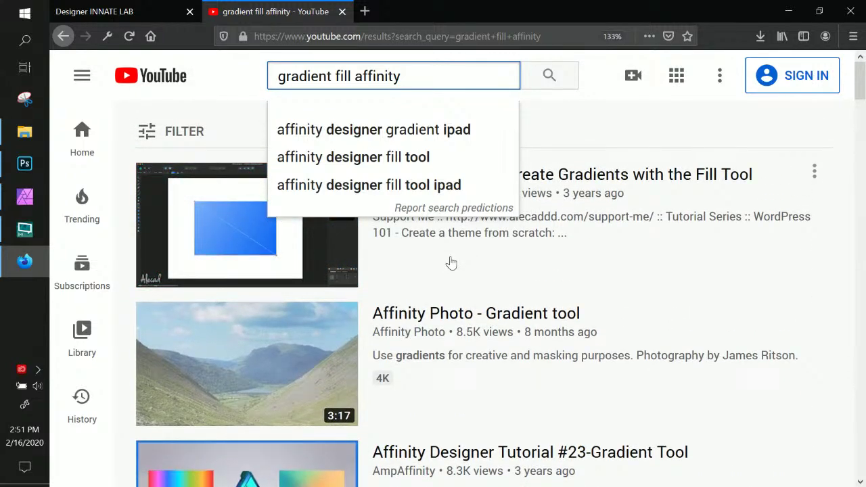
Step: Open the video "Affinity Designer - Create Gradients with the Fill Tool", lower its volume, skip the ads and decline the Premium trial
{"action": "left_click", "coordinate": [602, 287]}
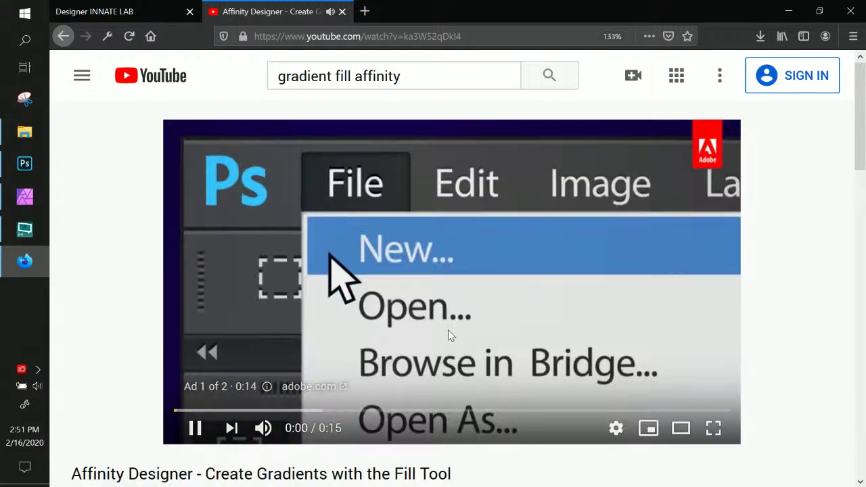
{"action": "scroll", "coordinate": [597, 289], "scroll_direction": "down", "scroll_amount": 3}
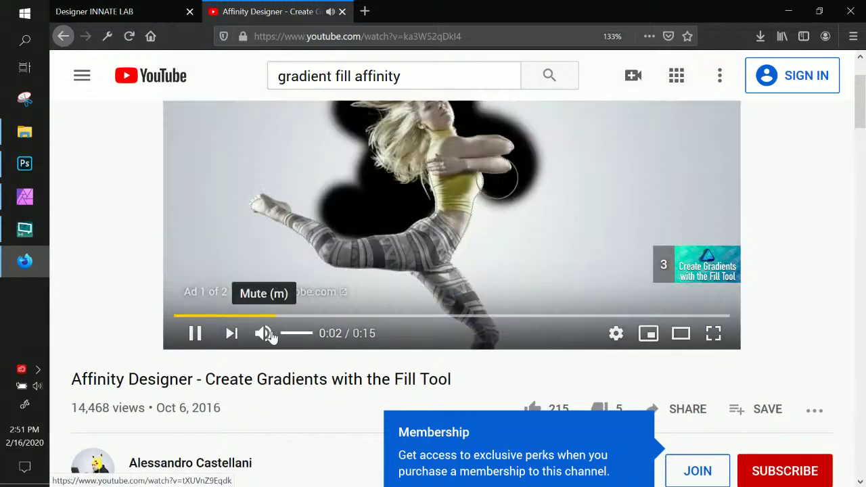
{"action": "left_click_drag", "start_coordinate": [323, 333], "coordinate": [290, 332]}
{"action": "scroll", "coordinate": [338, 344], "scroll_direction": "up", "scroll_amount": 3}
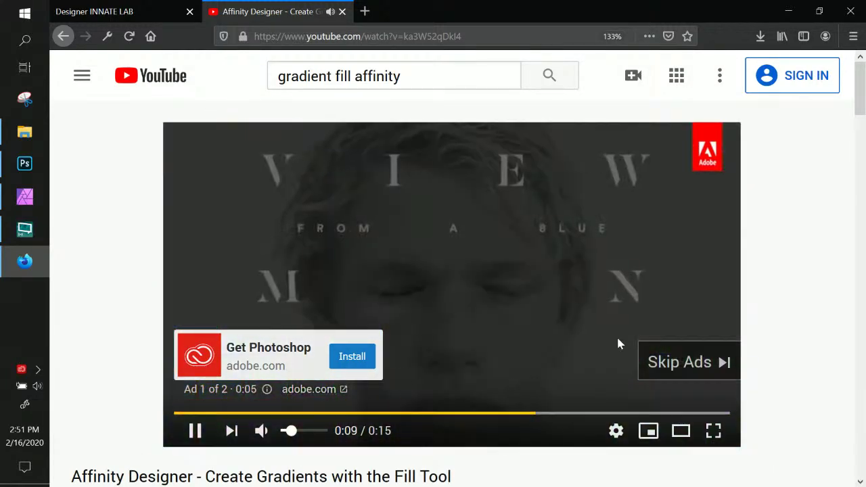
{"action": "left_click", "coordinate": [665, 354]}
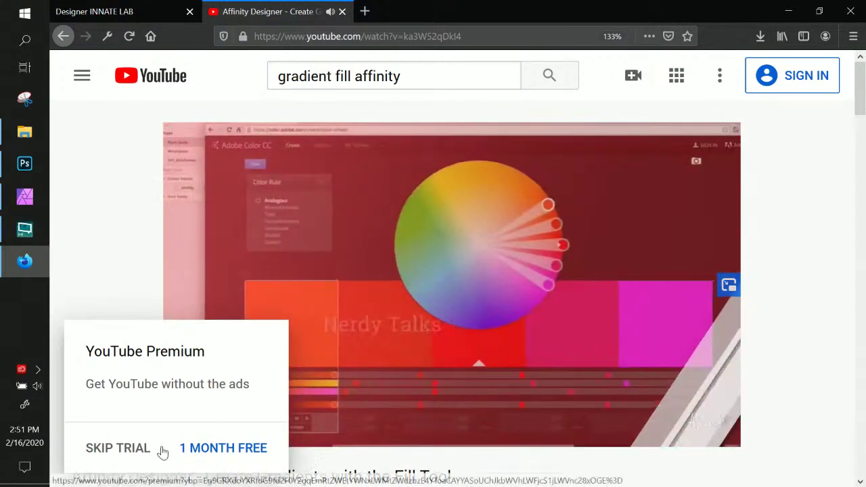
{"action": "left_click", "coordinate": [130, 448]}
Step: Seek through the video's first two minutes to find where the lesson starts and set the playback speed to 1.5
{"action": "left_click", "coordinate": [222, 413]}
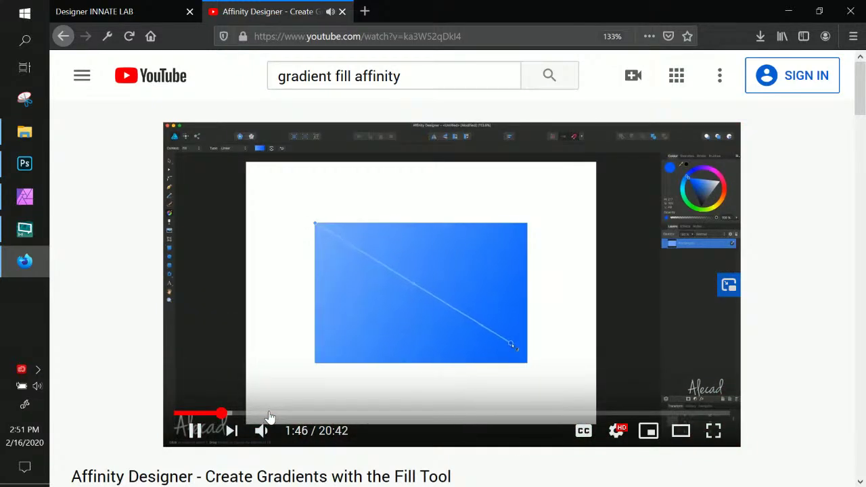
{"action": "left_click", "coordinate": [203, 414]}
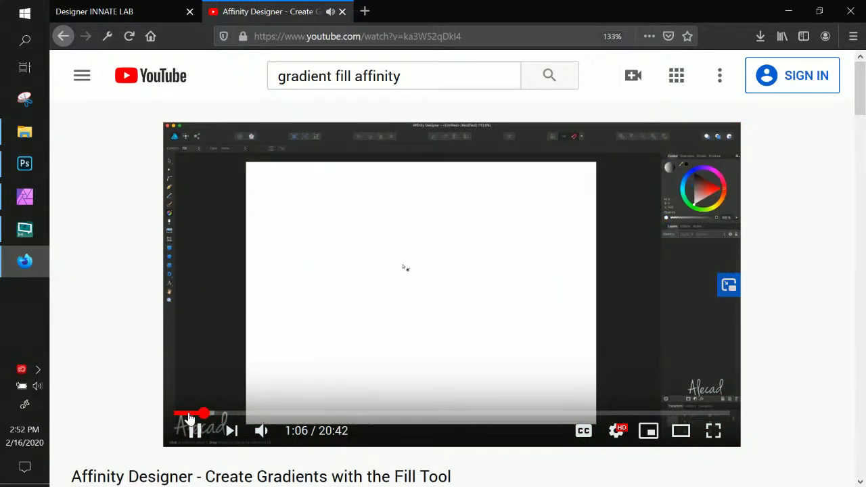
{"action": "left_click", "coordinate": [188, 415]}
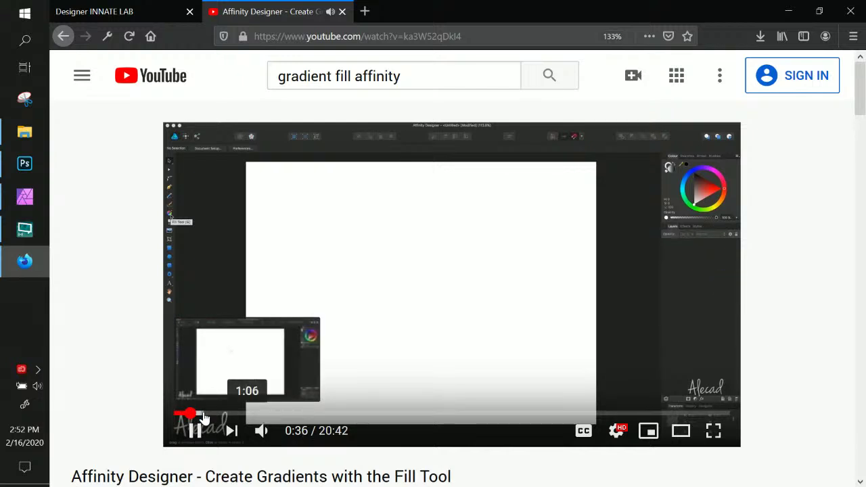
{"action": "left_click", "coordinate": [615, 431]}
{"action": "left_click", "coordinate": [652, 332]}
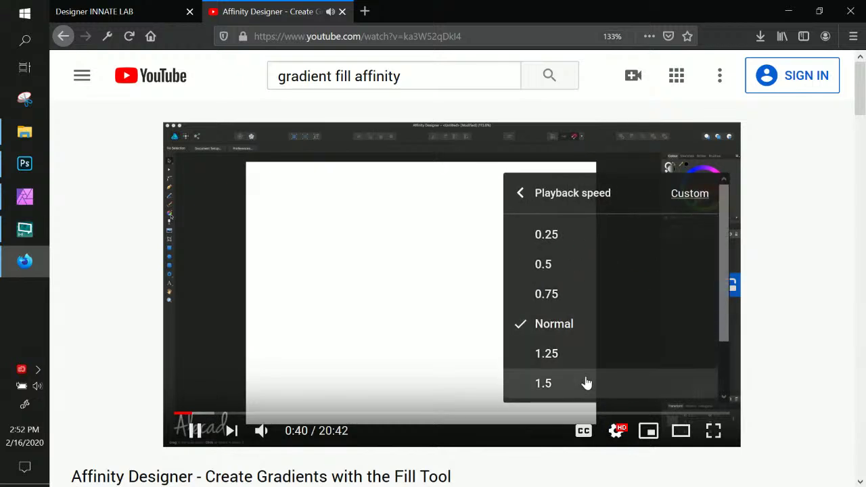
{"action": "left_click", "coordinate": [584, 385]}
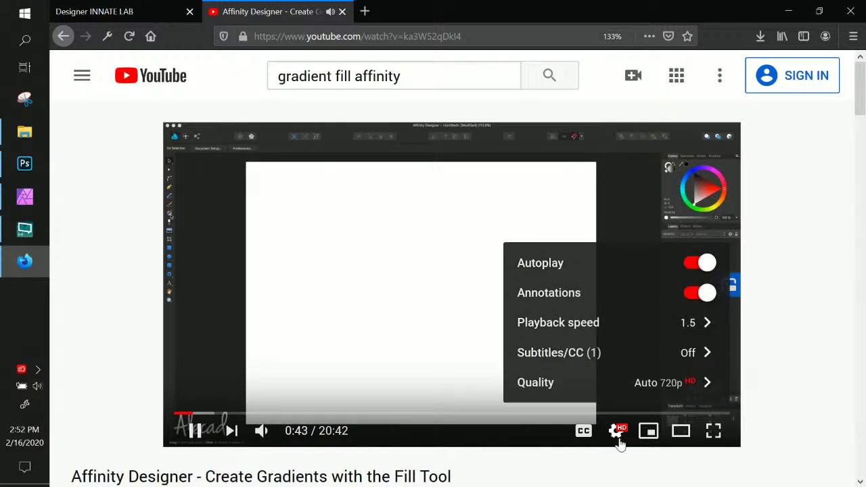
Step: Skim ahead in the video to the linear gradient demonstration and pause it at the gradient editor, around 2:39
{"action": "mouse_move", "coordinate": [280, 434]}
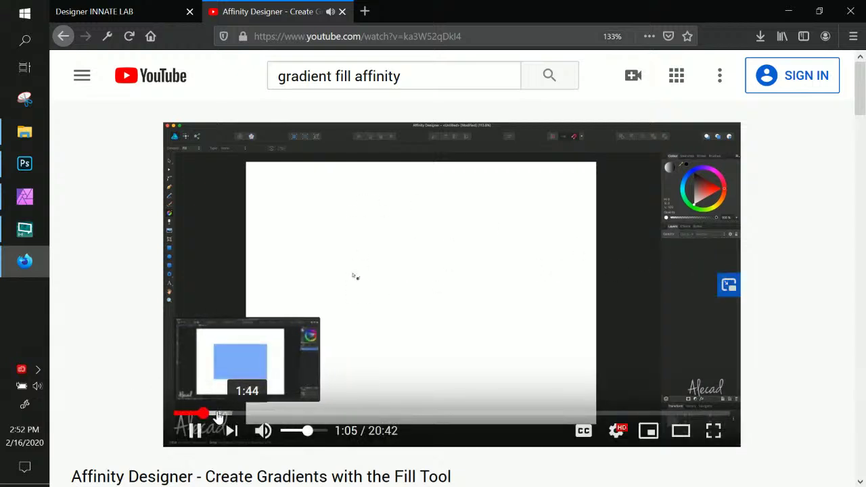
{"action": "left_click", "coordinate": [218, 412]}
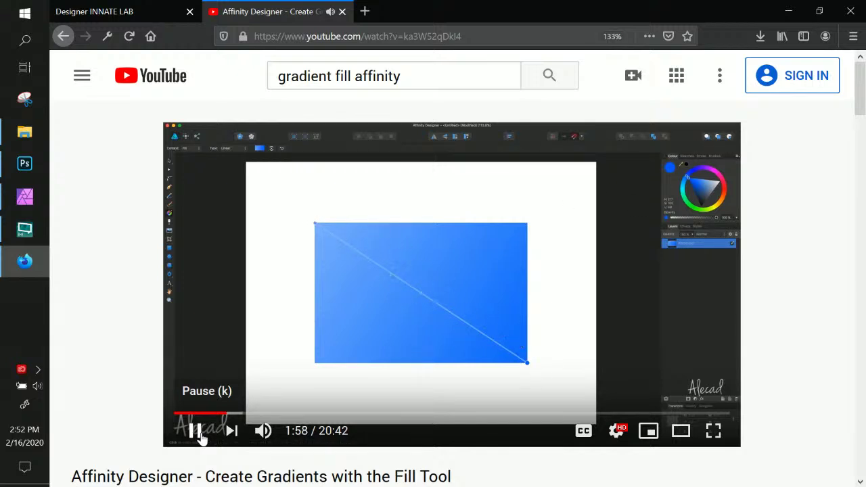
{"action": "left_click", "coordinate": [242, 415]}
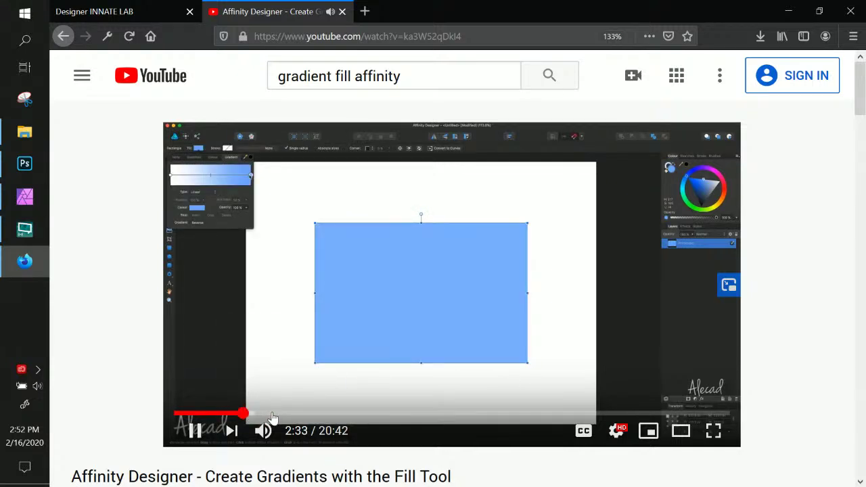
{"action": "left_click", "coordinate": [199, 435]}
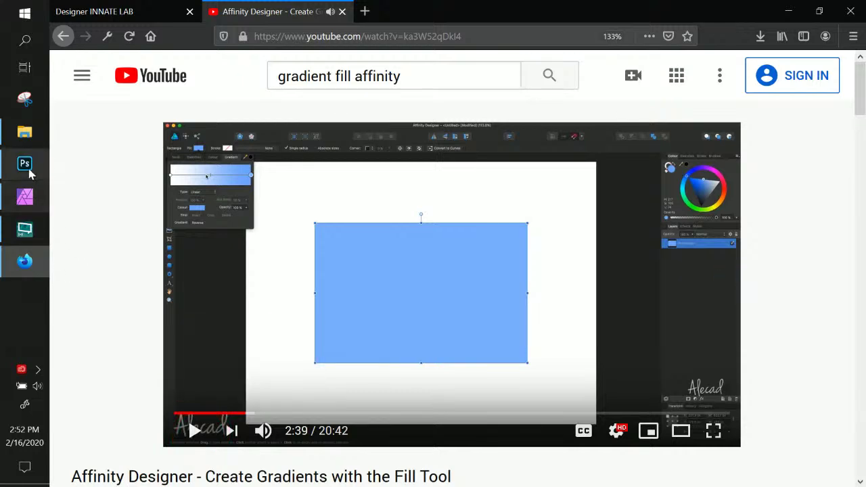
Step: Switch to Affinity Photo and use the Gradient tool to shift the maroon, white and yellow stops along the Gradient Fill 1 line
{"action": "left_click", "coordinate": [32, 200]}
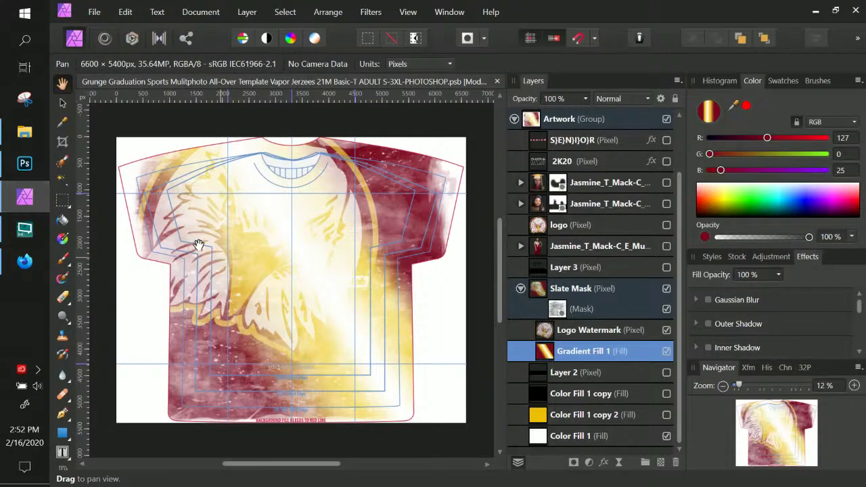
{"action": "left_click", "coordinate": [64, 239]}
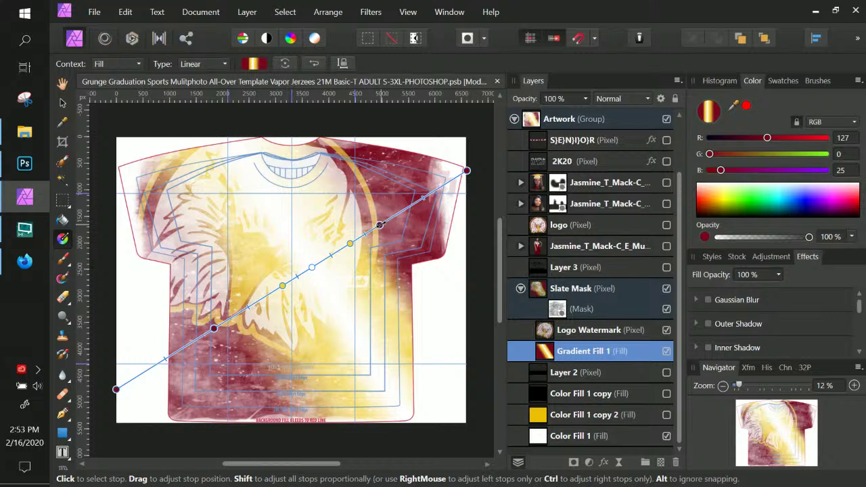
{"action": "mouse_move", "coordinate": [379, 225]}
{"action": "left_mouse_down"}
{"action": "mouse_move", "coordinate": [402, 209]}
{"action": "mouse_move", "coordinate": [375, 227]}
{"action": "left_mouse_up"}
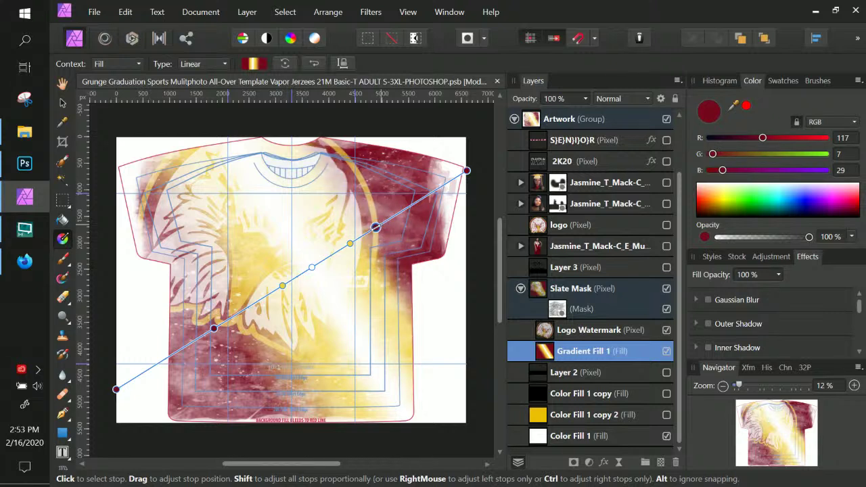
{"action": "left_click", "coordinate": [283, 286]}
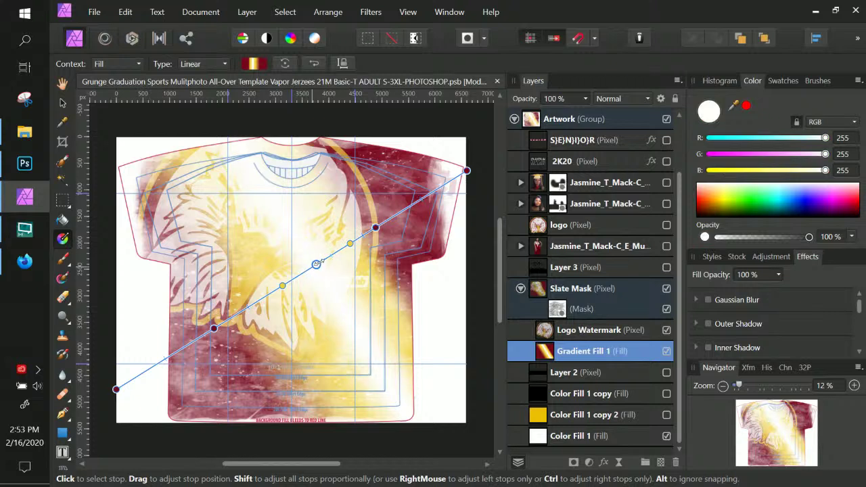
{"action": "left_click_drag", "start_coordinate": [282, 285], "coordinate": [271, 292]}
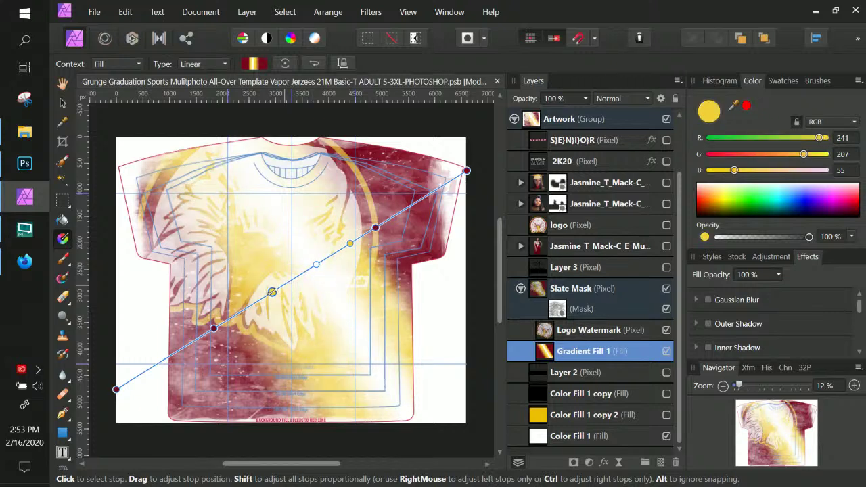
{"action": "left_click_drag", "start_coordinate": [213, 328], "coordinate": [230, 322]}
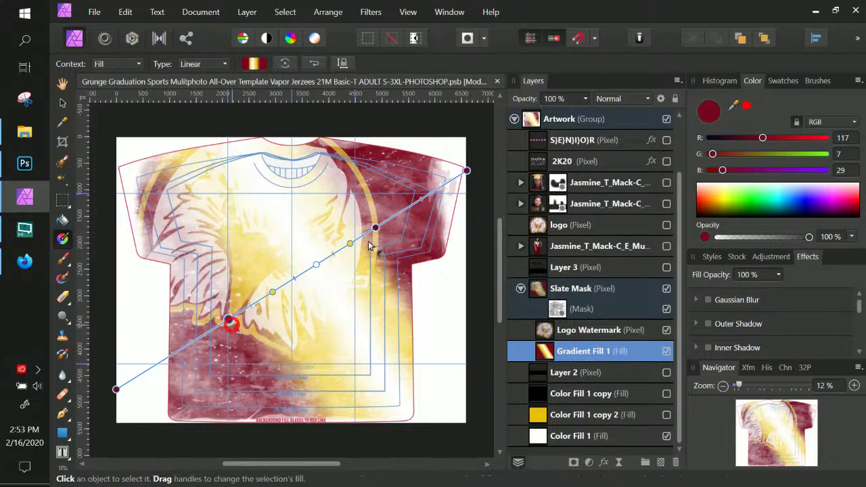
Step: Readjust the upper maroon, yellow and white stops of Gradient Fill 1 and nudge the gradient's lower-left end point
{"action": "left_click_drag", "start_coordinate": [375, 227], "coordinate": [343, 250]}
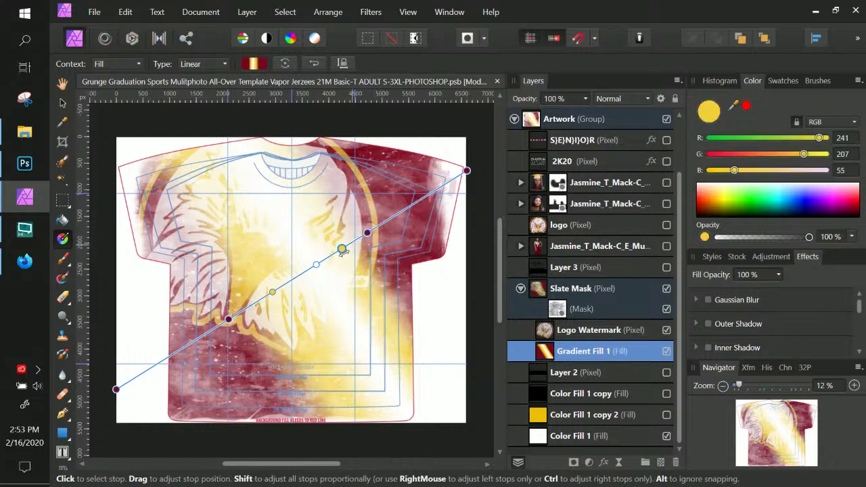
{"action": "left_click", "coordinate": [307, 271]}
{"action": "left_click_drag", "start_coordinate": [307, 271], "coordinate": [372, 229]}
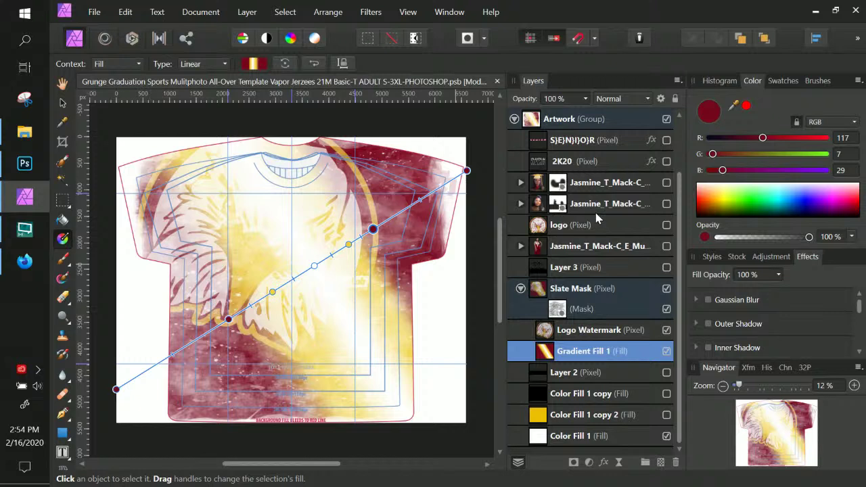
{"action": "mouse_move", "coordinate": [373, 230]}
{"action": "left_mouse_down"}
{"action": "mouse_move", "coordinate": [380, 223]}
{"action": "mouse_move", "coordinate": [367, 232]}
{"action": "left_mouse_up"}
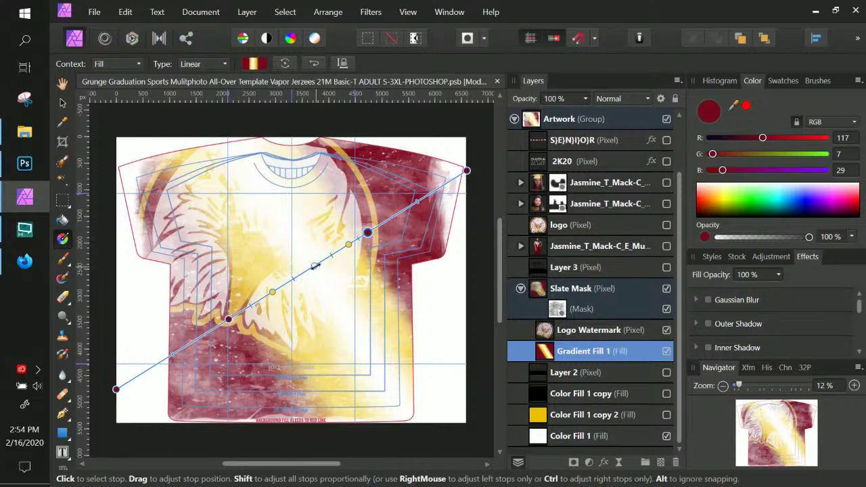
{"action": "mouse_move", "coordinate": [314, 266]}
{"action": "left_mouse_down"}
{"action": "mouse_move", "coordinate": [305, 272]}
{"action": "mouse_move", "coordinate": [311, 268]}
{"action": "left_mouse_up"}
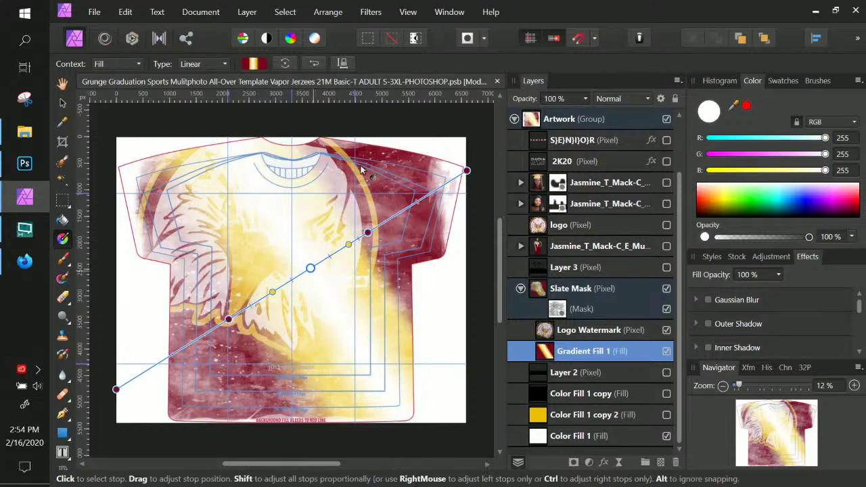
{"action": "double_click", "coordinate": [563, 351]}
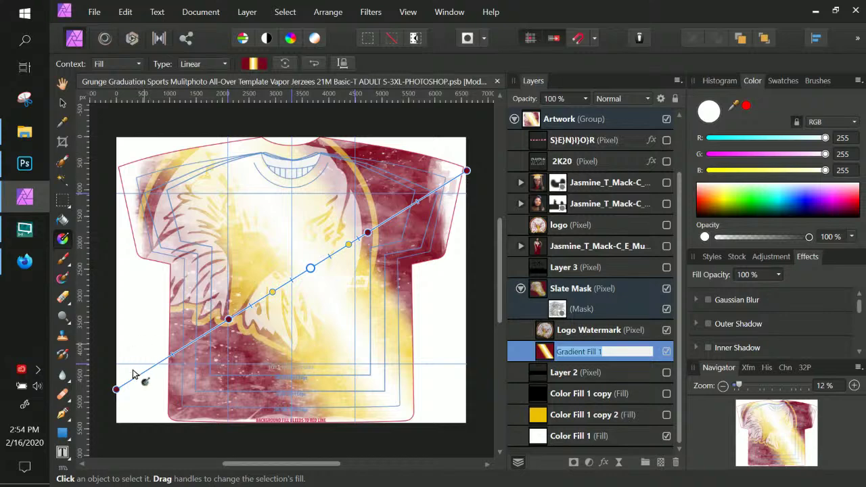
{"action": "left_click", "coordinate": [115, 389]}
{"action": "mouse_move", "coordinate": [115, 389]}
{"action": "left_mouse_down"}
{"action": "mouse_move", "coordinate": [159, 364]}
{"action": "mouse_move", "coordinate": [117, 392]}
{"action": "left_mouse_up"}
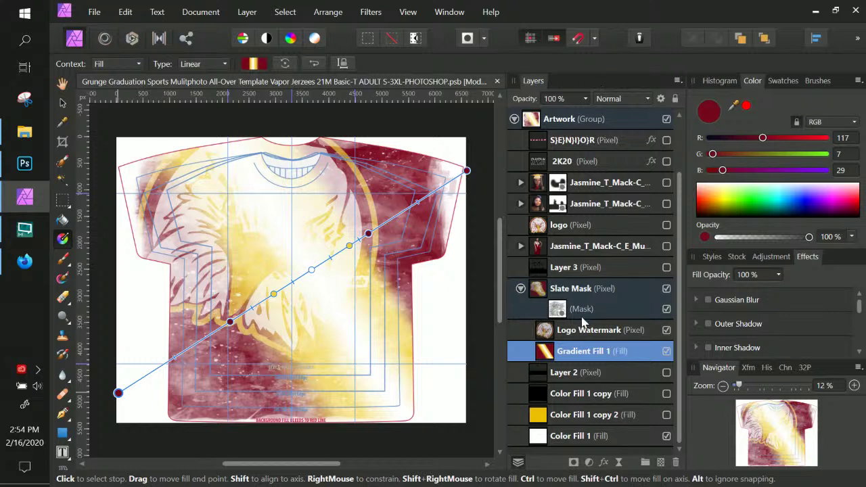
Step: Compare the shirt artwork with the Slate Mask layer's mask enabled and disabled, leaving the mask disabled
{"action": "left_click", "coordinate": [598, 290]}
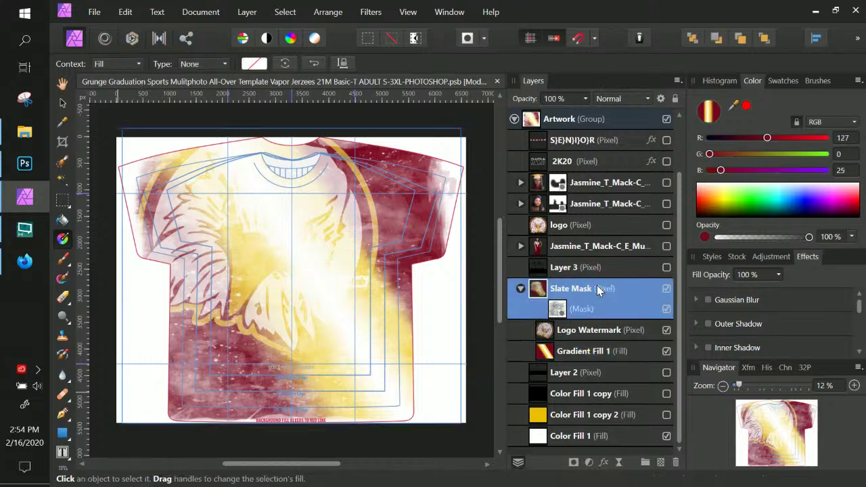
{"action": "left_click", "coordinate": [556, 310]}
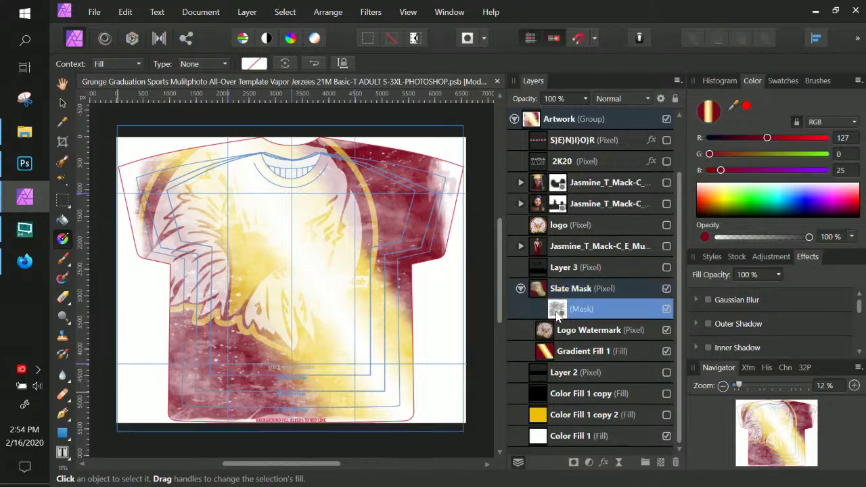
{"action": "left_click", "coordinate": [667, 308]}
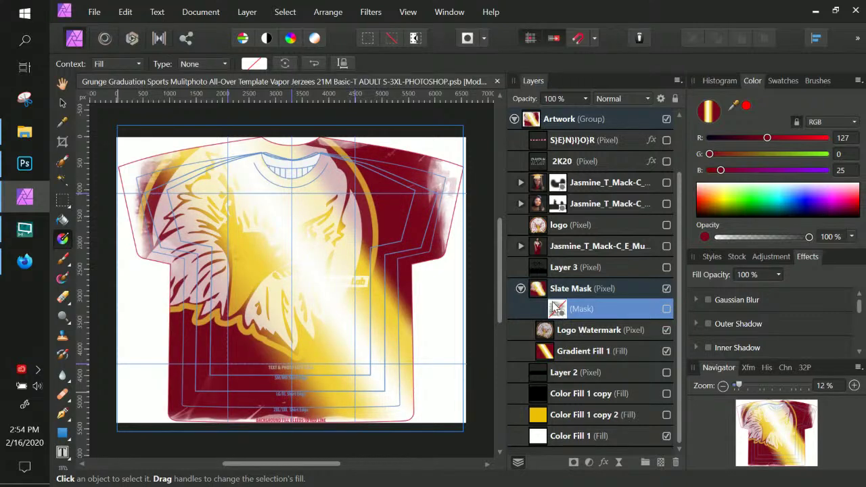
{"action": "left_click", "coordinate": [666, 309]}
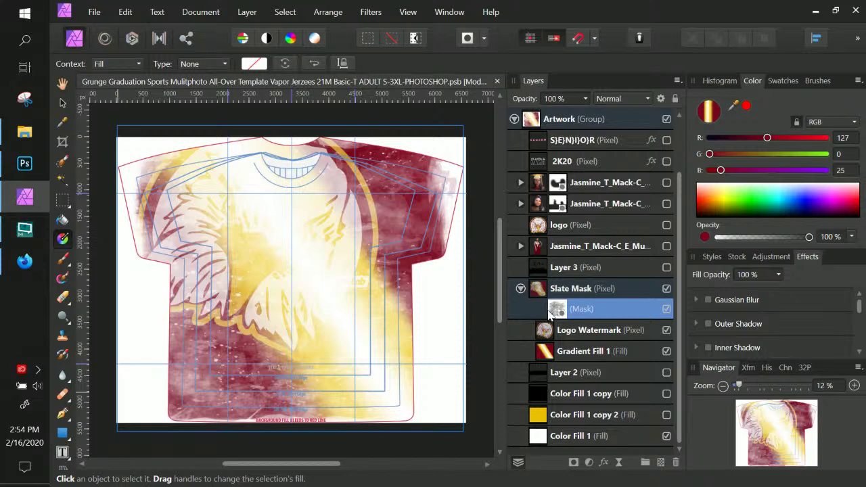
{"action": "left_click", "coordinate": [667, 309]}
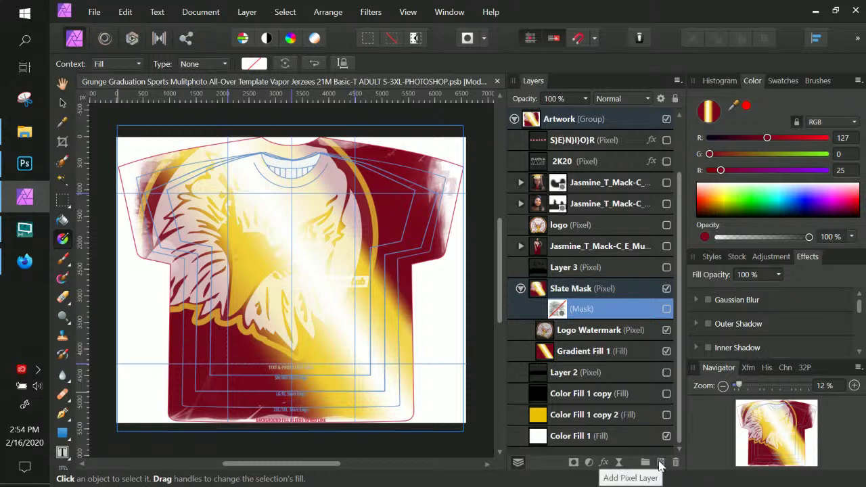
Step: Add a new pixel layer above the Slate Mask layer and activate the Paint Brush tool
{"action": "left_click", "coordinate": [660, 462]}
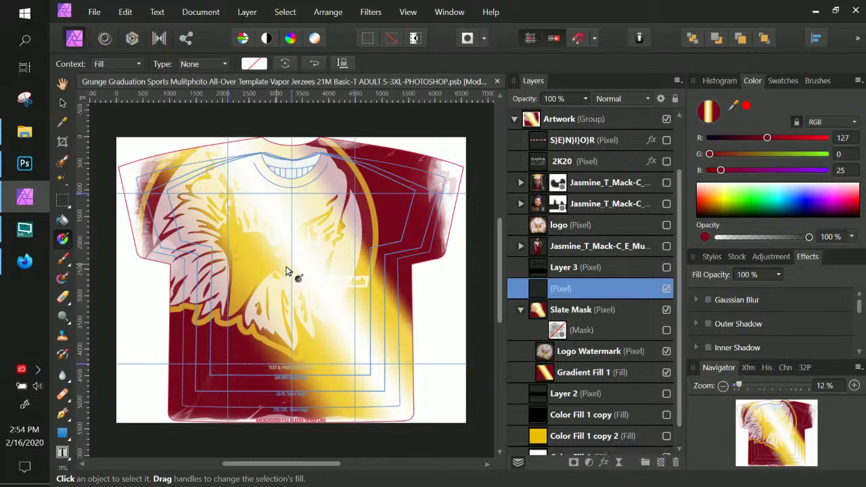
{"action": "left_click", "coordinate": [62, 259]}
{"action": "key", "text": "ctrl+z"}
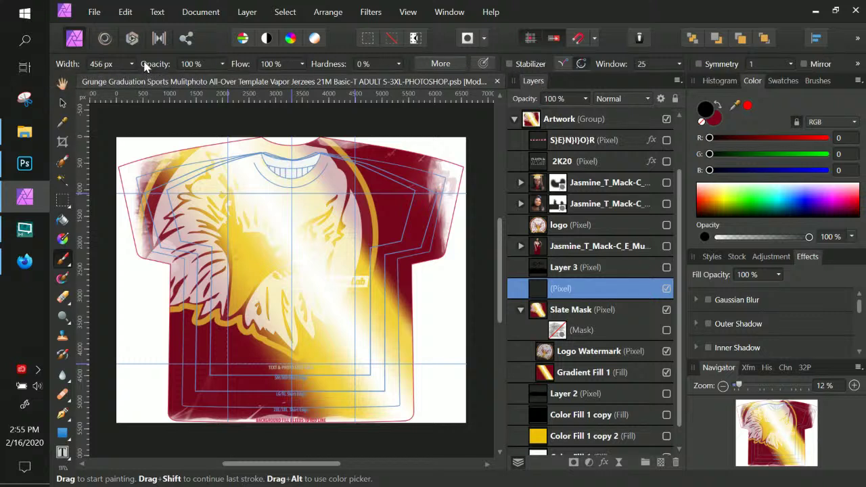
{"action": "left_click", "coordinate": [66, 264]}
{"action": "left_click", "coordinate": [105, 261]}
{"action": "left_click", "coordinate": [129, 64]}
{"action": "left_click", "coordinate": [140, 150]}
{"action": "left_click", "coordinate": [125, 12]}
{"action": "left_click", "coordinate": [138, 28]}
Step: Choose the 2639 px splatter brush from the InnateLab Brush Arsenal category
{"action": "left_click", "coordinate": [816, 80]}
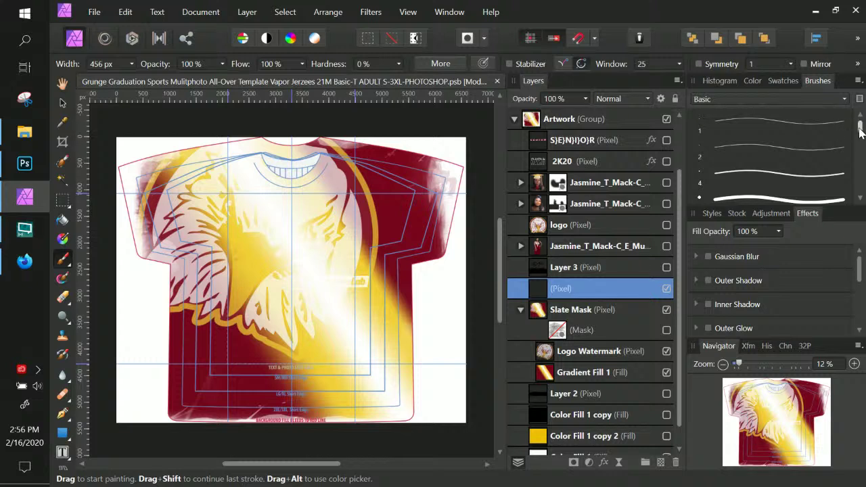
{"action": "scroll", "coordinate": [778, 155], "scroll_direction": "down", "scroll_amount": 3}
{"action": "scroll", "coordinate": [777, 156], "scroll_direction": "up", "scroll_amount": 4}
{"action": "left_click", "coordinate": [825, 100]}
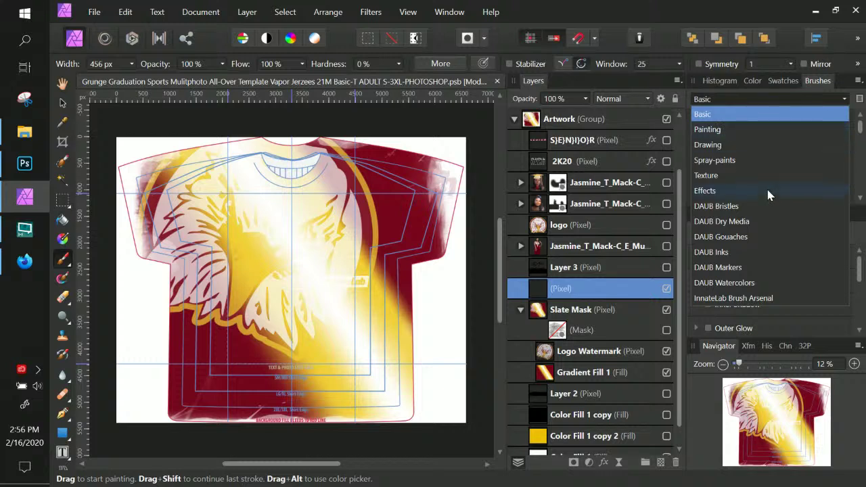
{"action": "left_click", "coordinate": [771, 297]}
{"action": "scroll", "coordinate": [749, 149], "scroll_direction": "down", "scroll_amount": 1}
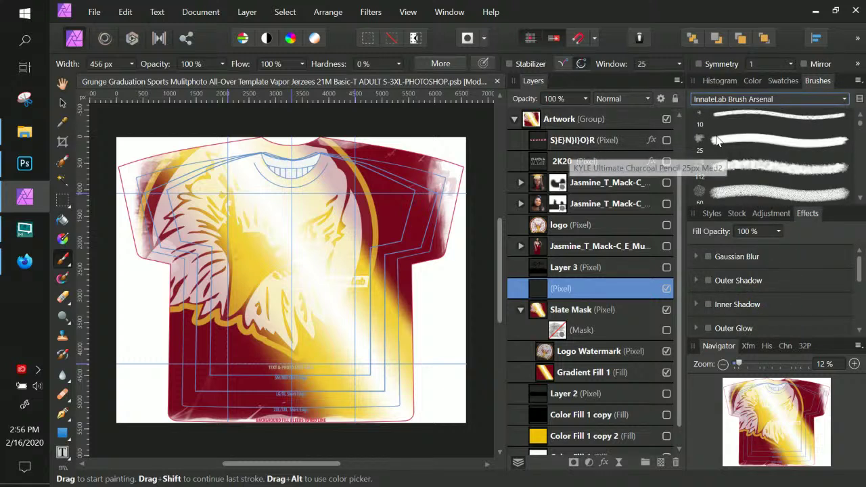
{"action": "scroll", "coordinate": [773, 152], "scroll_direction": "down", "scroll_amount": 5}
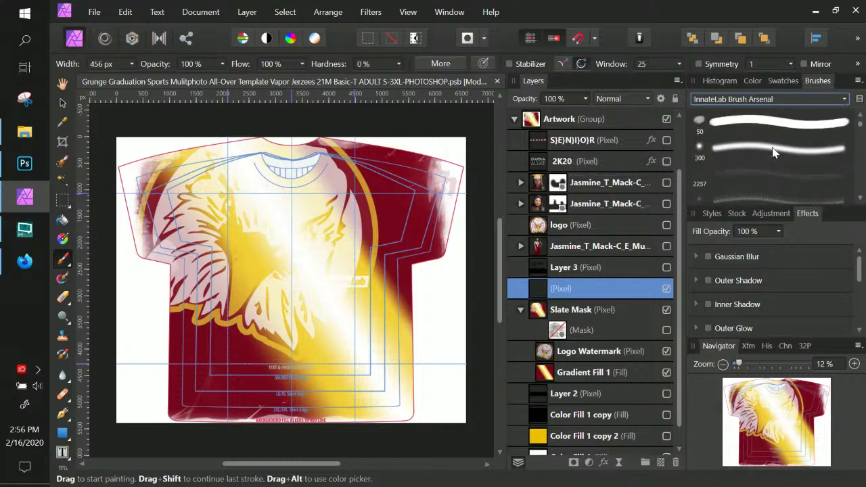
{"action": "scroll", "coordinate": [772, 152], "scroll_direction": "down", "scroll_amount": 4}
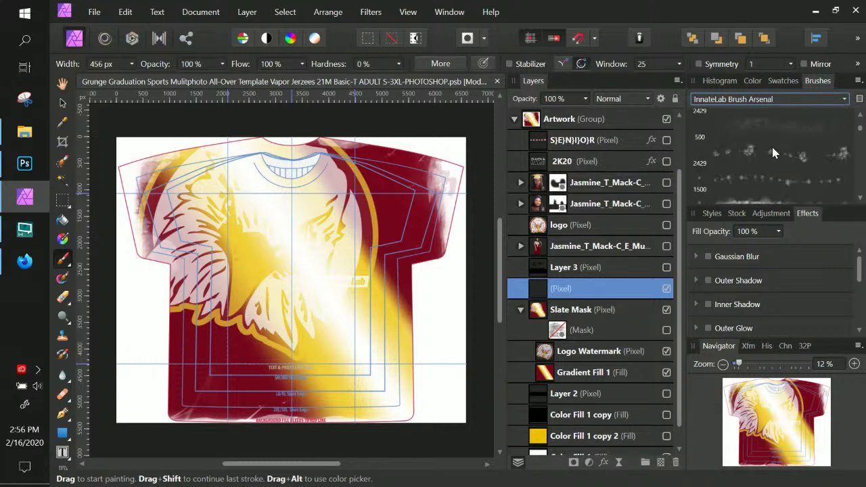
{"action": "scroll", "coordinate": [773, 152], "scroll_direction": "down", "scroll_amount": 5}
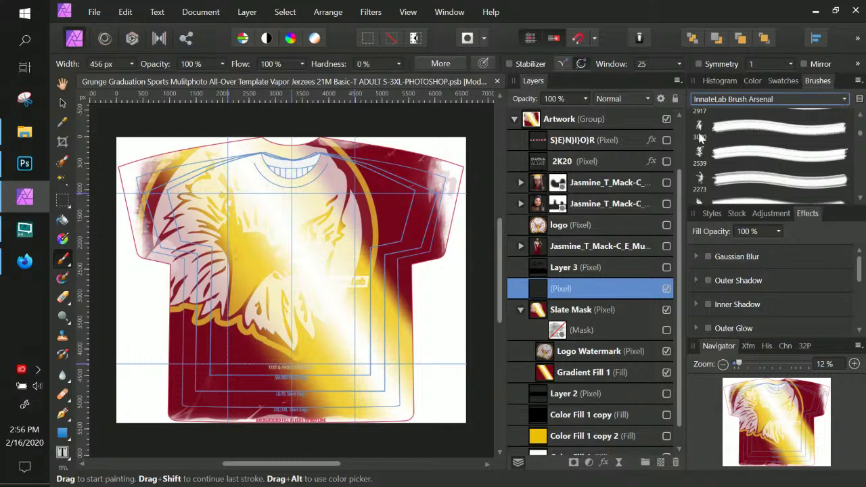
{"action": "scroll", "coordinate": [737, 158], "scroll_direction": "up", "scroll_amount": 1}
{"action": "scroll", "coordinate": [737, 159], "scroll_direction": "down", "scroll_amount": 2}
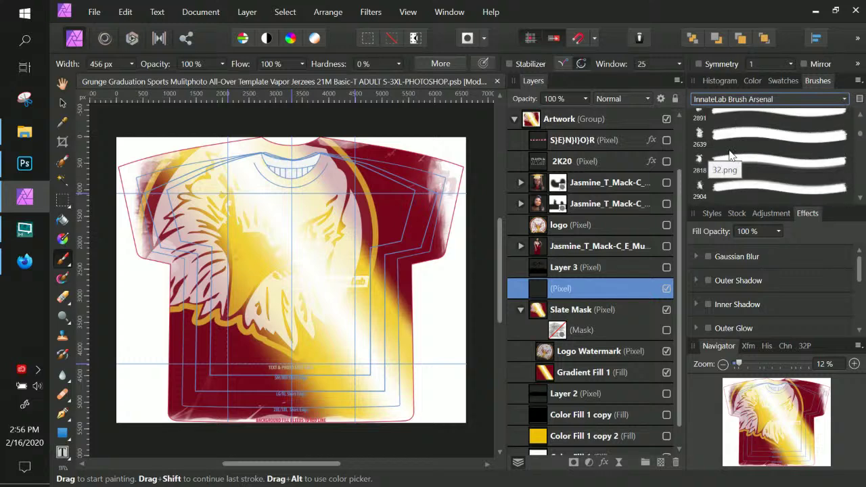
{"action": "left_click", "coordinate": [703, 134]}
Step: Try black splatter strokes across the shirt's chest on the new pixel layer and undo them
{"action": "left_click_drag", "start_coordinate": [257, 156], "coordinate": [291, 236]}
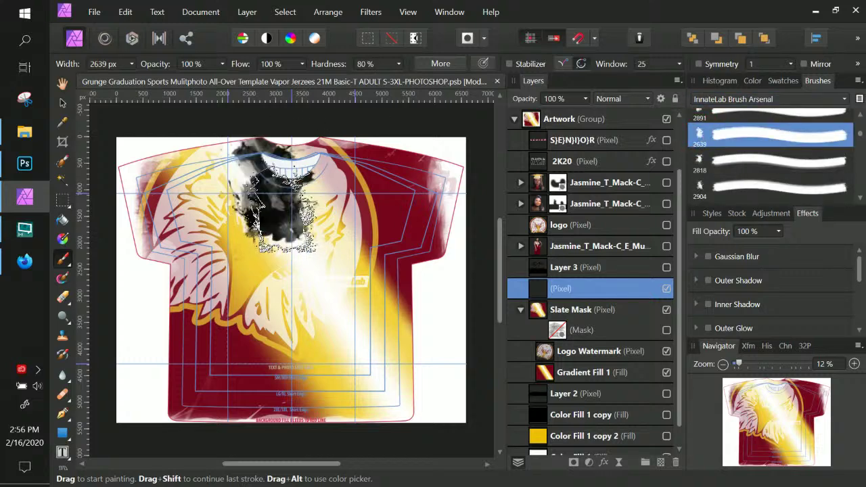
{"action": "left_click", "coordinate": [365, 211]}
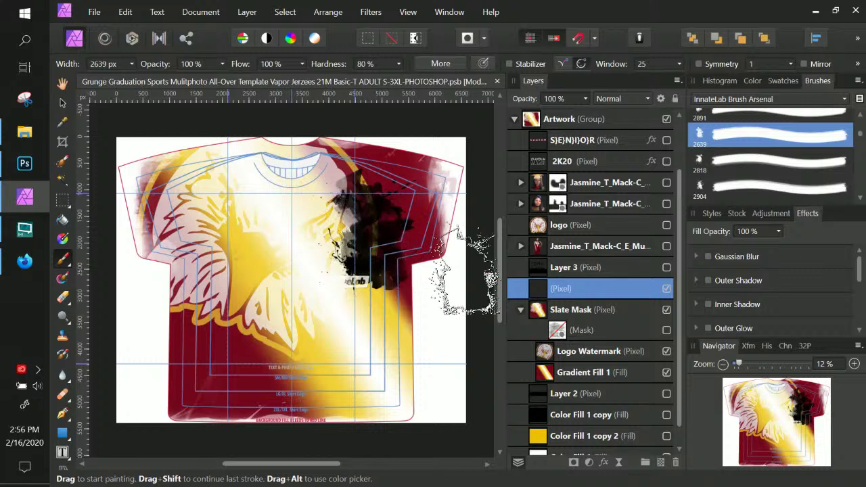
{"action": "key", "text": "ctrl+z"}
Step: Add another pixel layer and nest it inside the Slate Mask layer, directly above Logo Watermark
{"action": "left_click", "coordinate": [612, 341]}
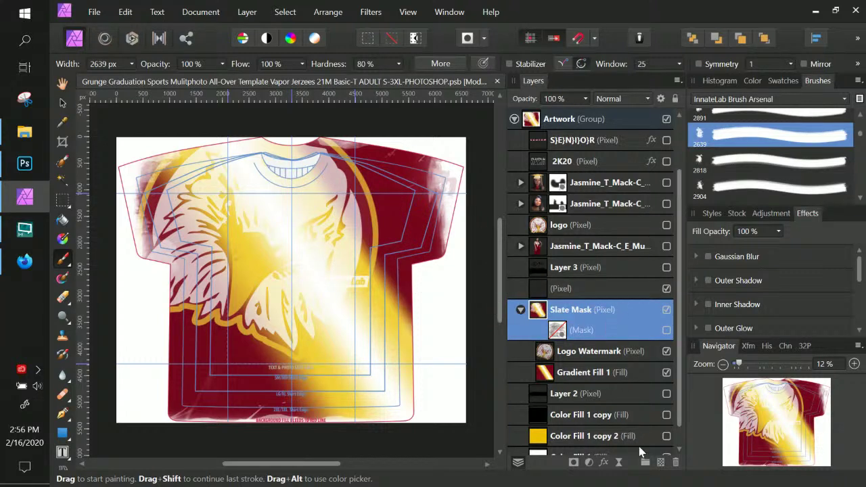
{"action": "left_click", "coordinate": [660, 463]}
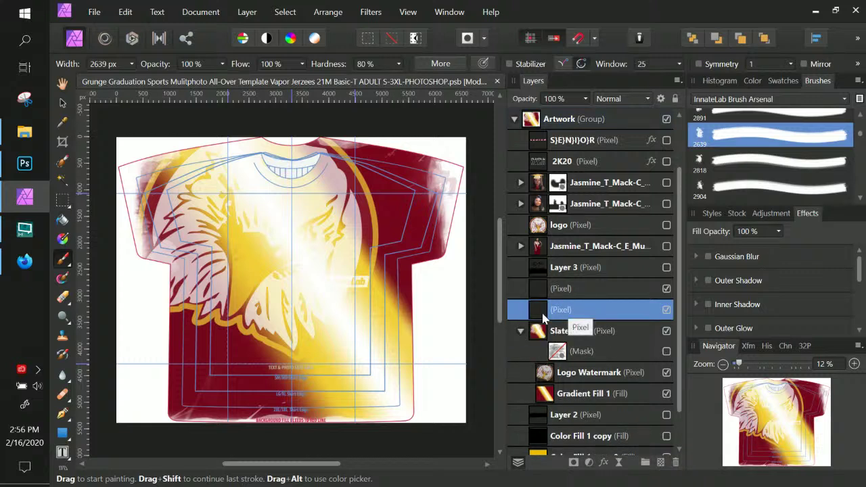
{"action": "double_click", "coordinate": [605, 310]}
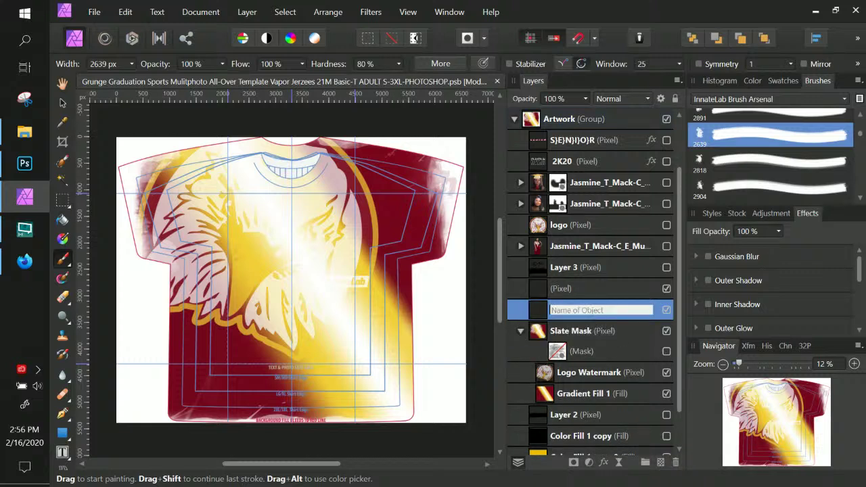
{"action": "left_click_drag", "start_coordinate": [655, 315], "coordinate": [641, 338]}
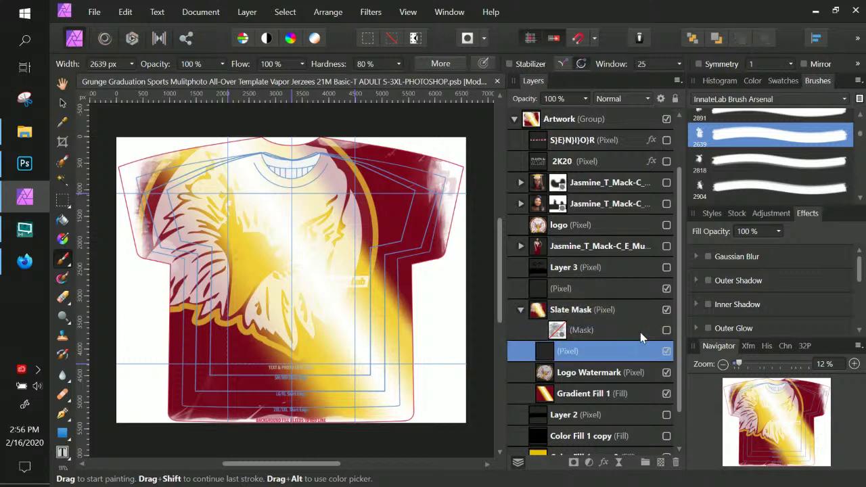
Step: Try moving the Slate Mask layer's mask onto the empty pixel layer above it, and undo the move
{"action": "left_click", "coordinate": [604, 333]}
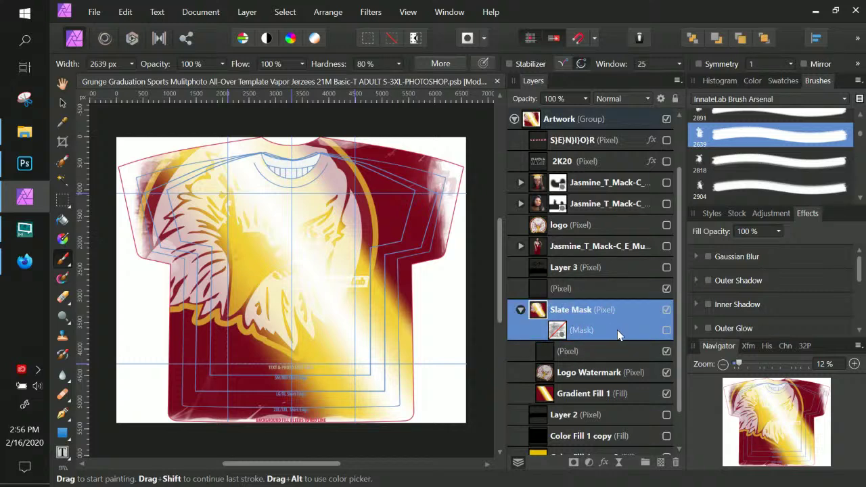
{"action": "left_click_drag", "start_coordinate": [617, 330], "coordinate": [605, 290]}
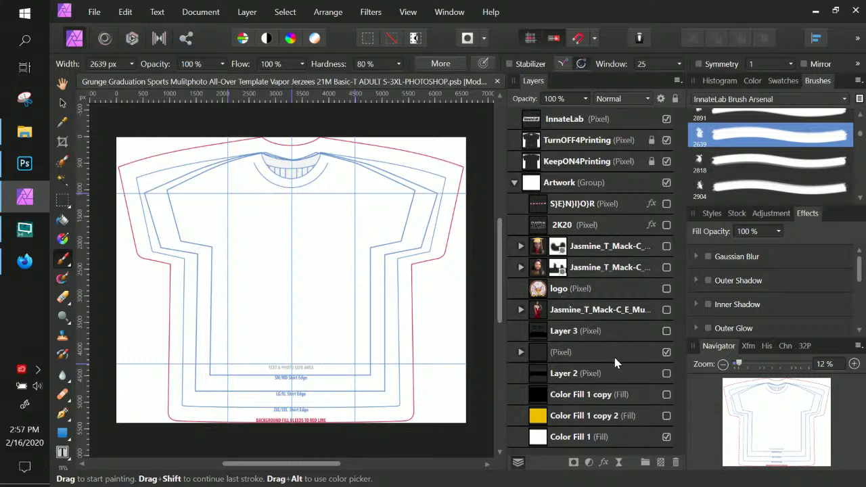
{"action": "key", "text": "ctrl+z"}
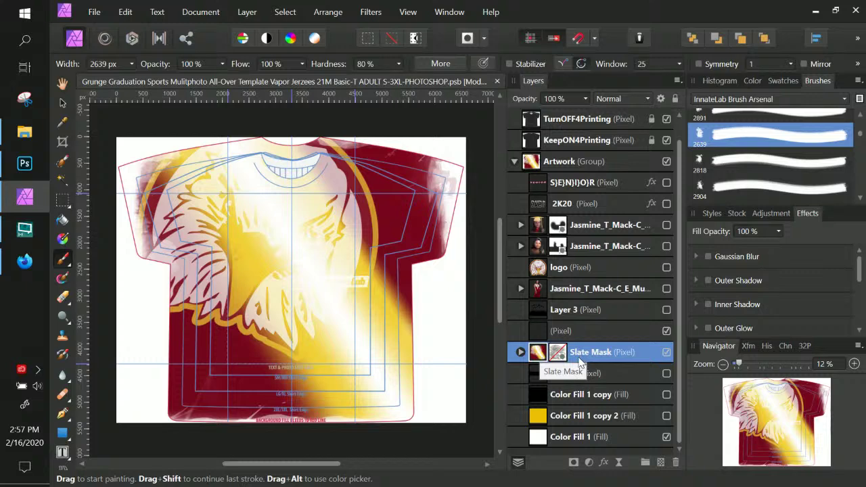
{"action": "key", "text": "ctrl+z"}
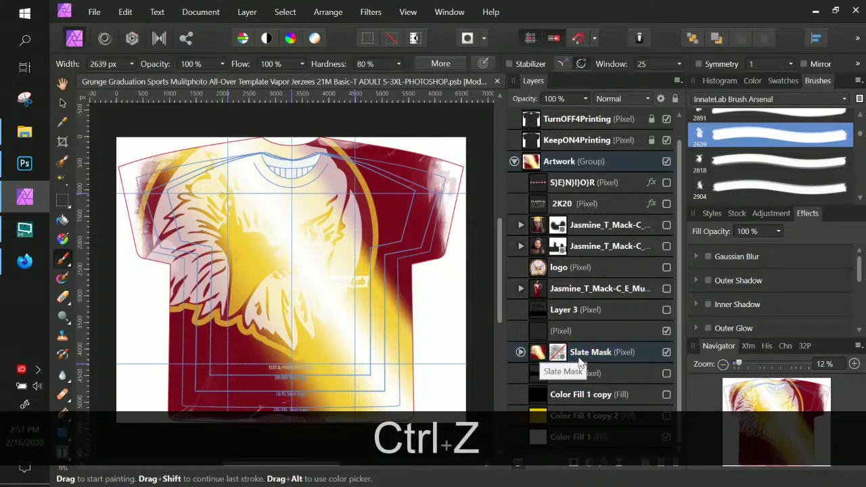
{"action": "key", "text": "ctrl"}
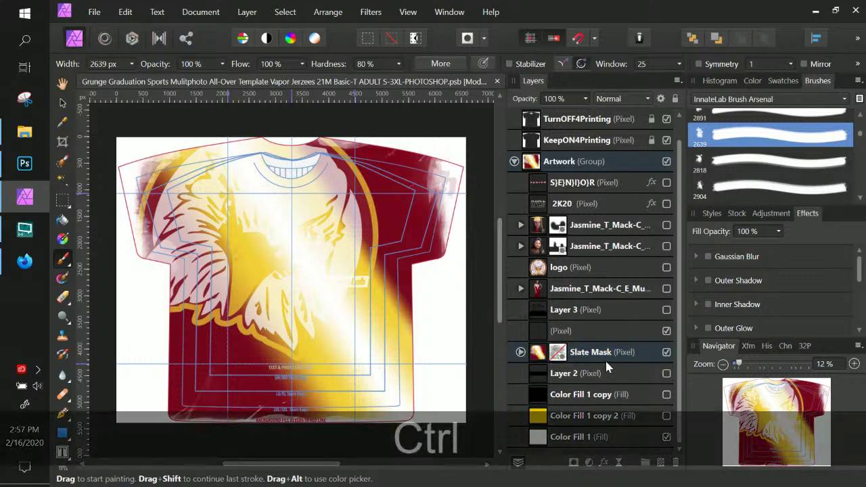
Step: Duplicate the Slate Mask layer and hide both the original and the copy
{"action": "left_click", "coordinate": [520, 352]}
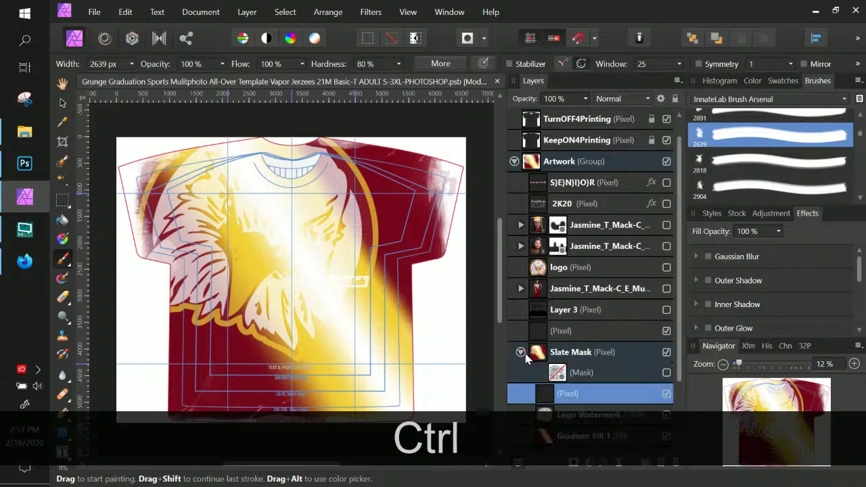
{"action": "scroll", "coordinate": [528, 358], "scroll_direction": "down", "scroll_amount": 2}
{"action": "left_click", "coordinate": [586, 309]}
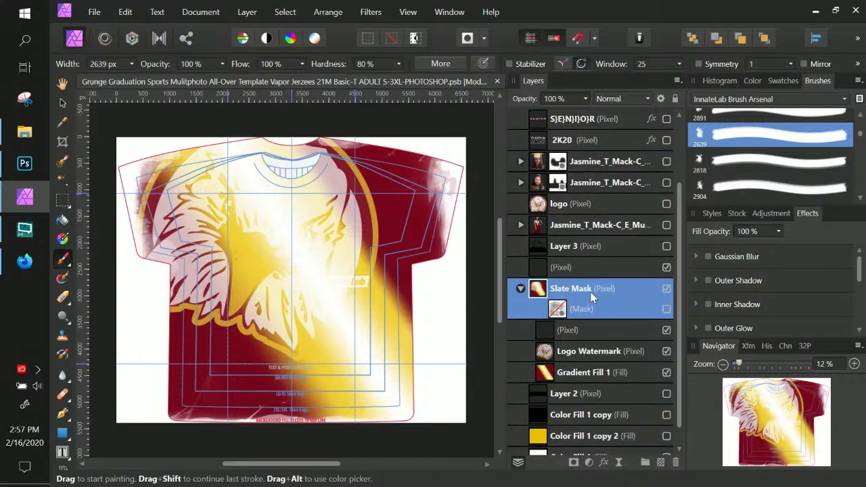
{"action": "right_click", "coordinate": [591, 288]}
{"action": "scroll", "coordinate": [558, 26], "scroll_direction": "up", "scroll_amount": 1}
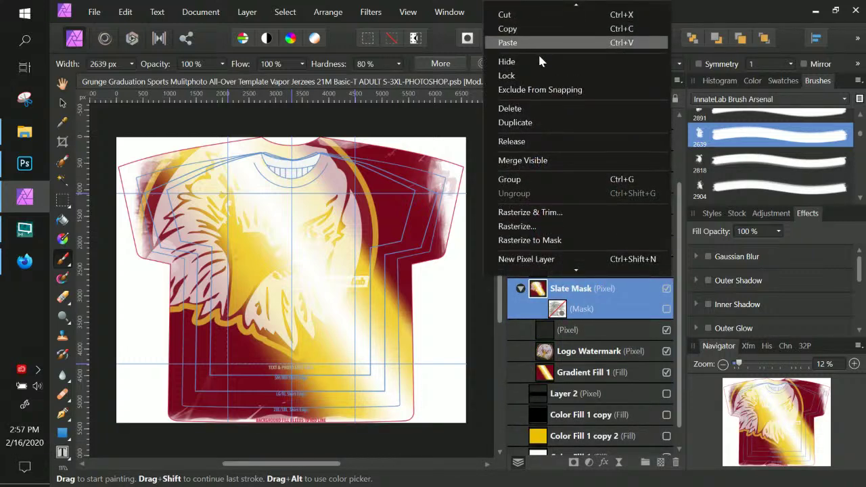
{"action": "left_click", "coordinate": [546, 123]}
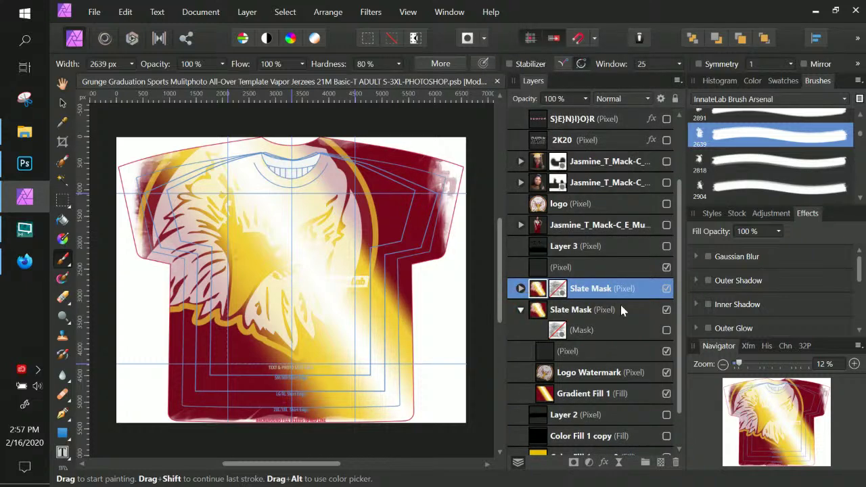
{"action": "left_click", "coordinate": [666, 352]}
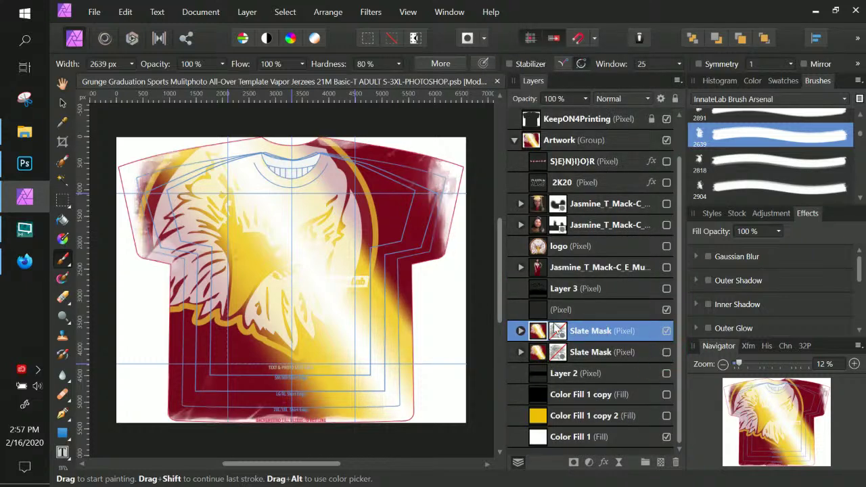
{"action": "left_click", "coordinate": [667, 331]}
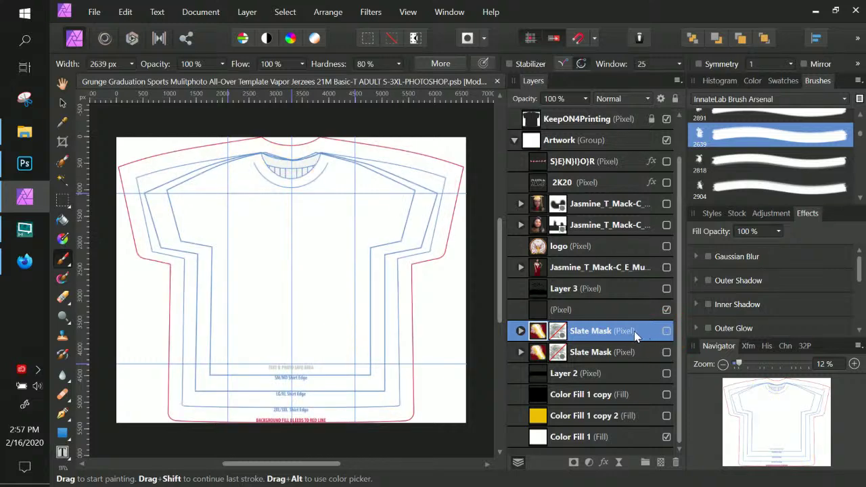
Step: Delete the empty pixel layer and Logo Watermark from the duplicated Slate Mask layer
{"action": "double_click", "coordinate": [586, 331]}
{"action": "left_click", "coordinate": [520, 330]}
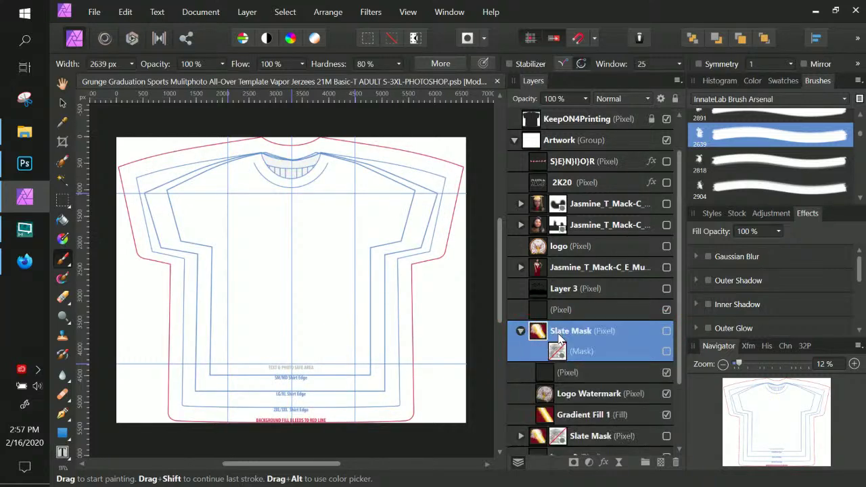
{"action": "scroll", "coordinate": [590, 304], "scroll_direction": "down", "scroll_amount": 2}
{"action": "left_click", "coordinate": [588, 289]}
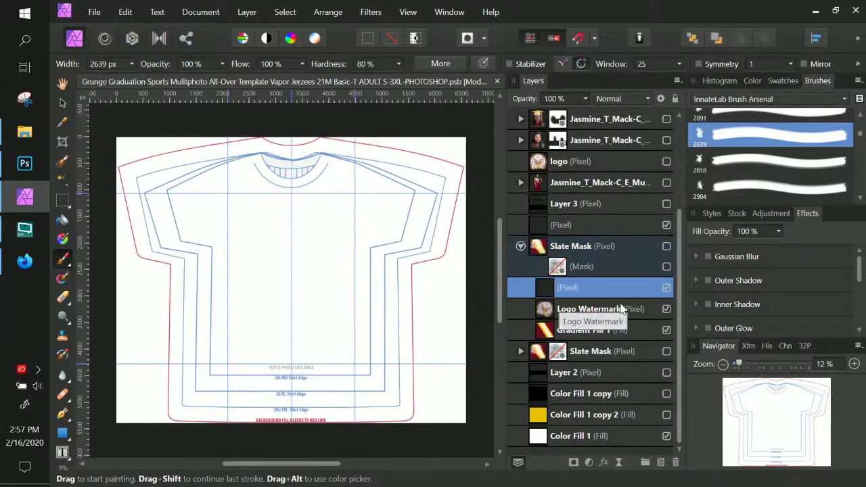
{"action": "key", "text": "Delete"}
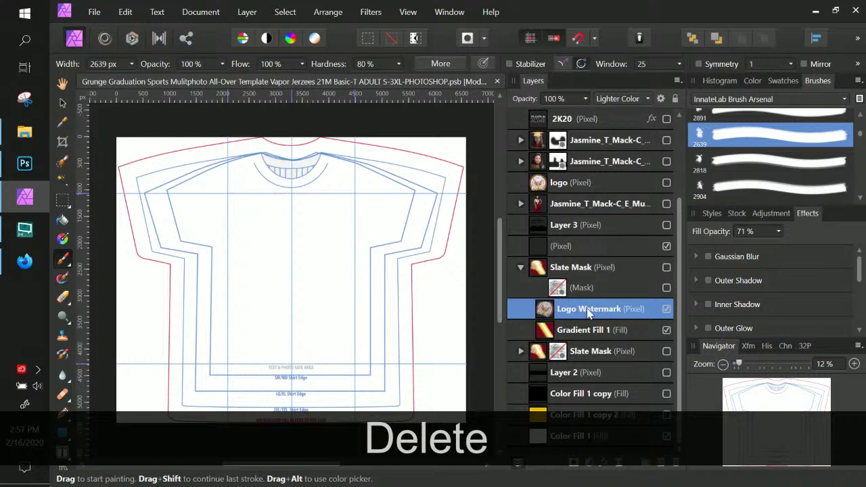
{"action": "key", "text": "Delete"}
Step: Try deleting the duplicated Slate Mask layer's mask through the layer's Delete command, and undo the deletion
{"action": "left_click", "coordinate": [591, 310]}
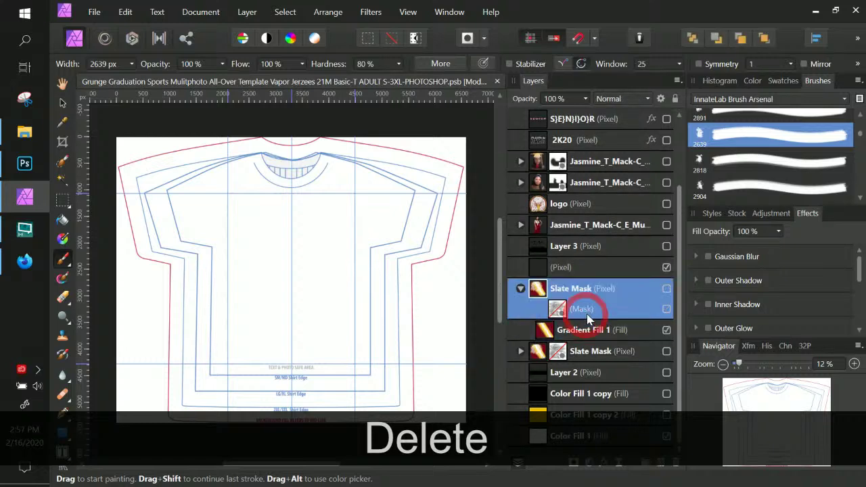
{"action": "right_click", "coordinate": [592, 310]}
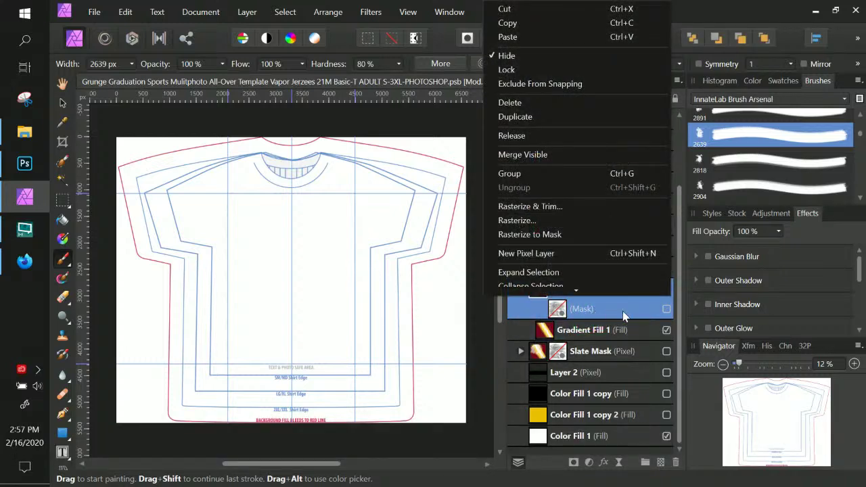
{"action": "left_click", "coordinate": [526, 105]}
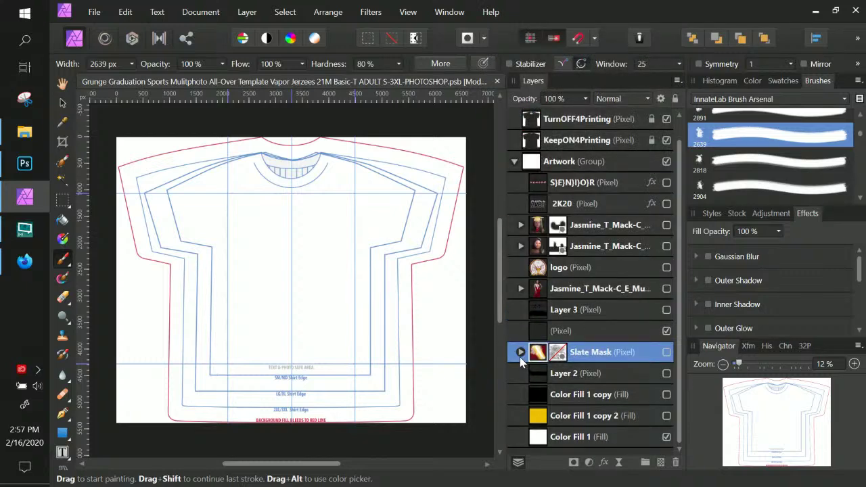
{"action": "left_click", "coordinate": [520, 353]}
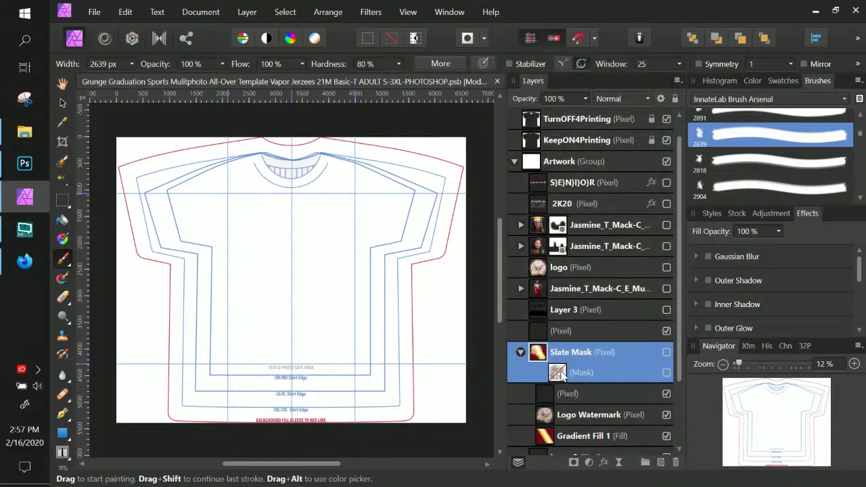
{"action": "scroll", "coordinate": [561, 377], "scroll_direction": "down", "scroll_amount": 3}
{"action": "key", "text": "ctrl+z"}
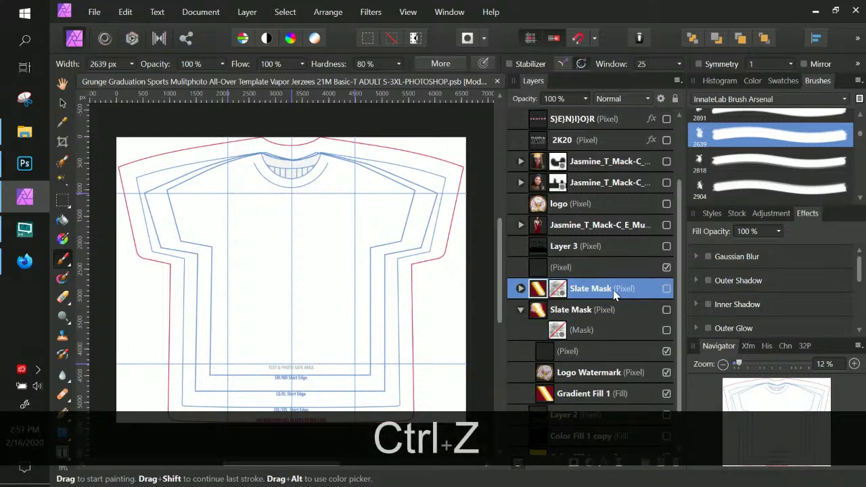
Step: Release the mask from the duplicated Slate Mask layer, expand that layer and make it visible
{"action": "double_click", "coordinate": [616, 291]}
{"action": "right_click", "coordinate": [557, 290]}
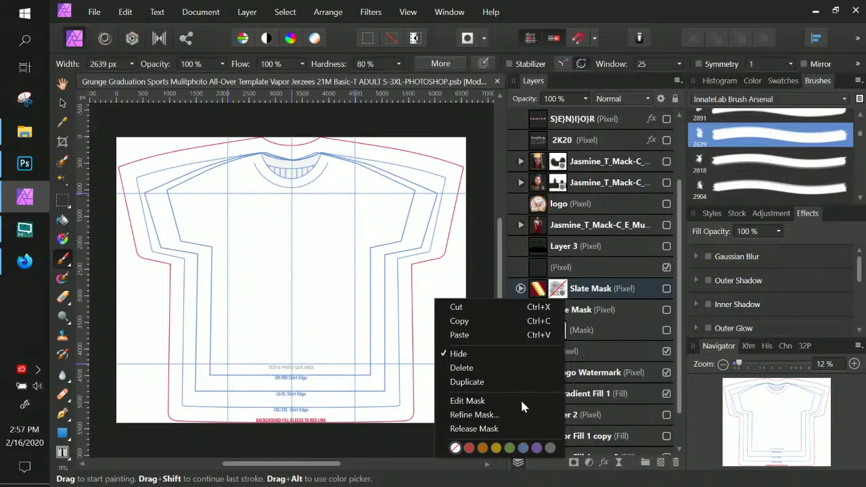
{"action": "left_click", "coordinate": [509, 428]}
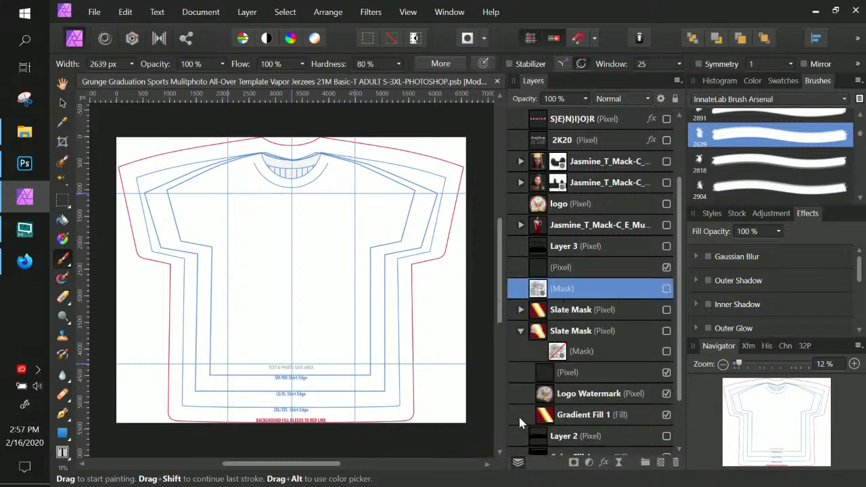
{"action": "left_click", "coordinate": [520, 309]}
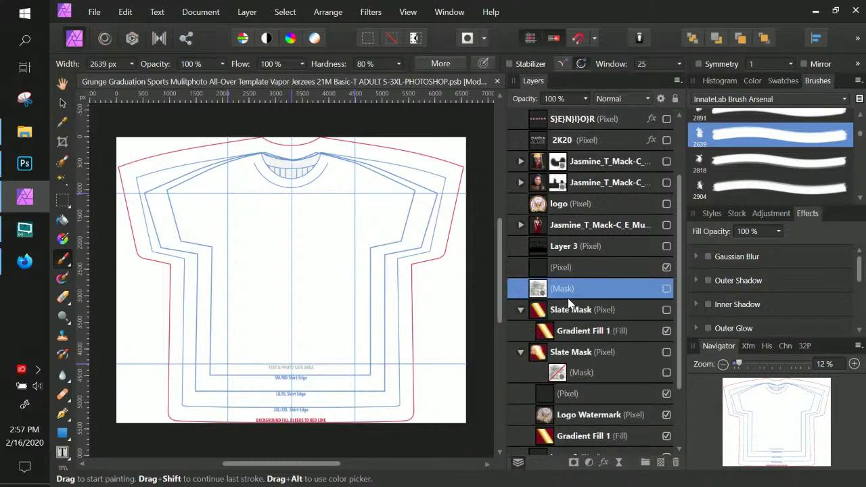
{"action": "left_click", "coordinate": [666, 310]}
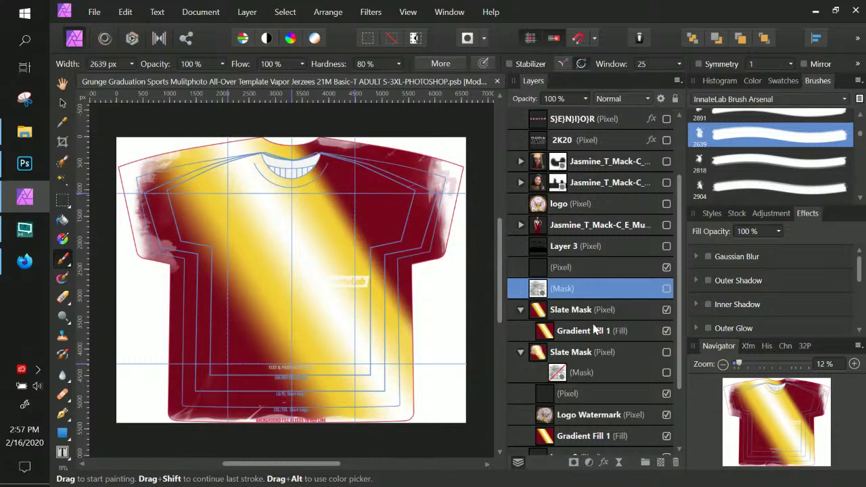
Step: Add a new pixel layer above the visible Slate Mask layer, and undo a trial black splatter stroke on it
{"action": "left_click", "coordinate": [570, 357]}
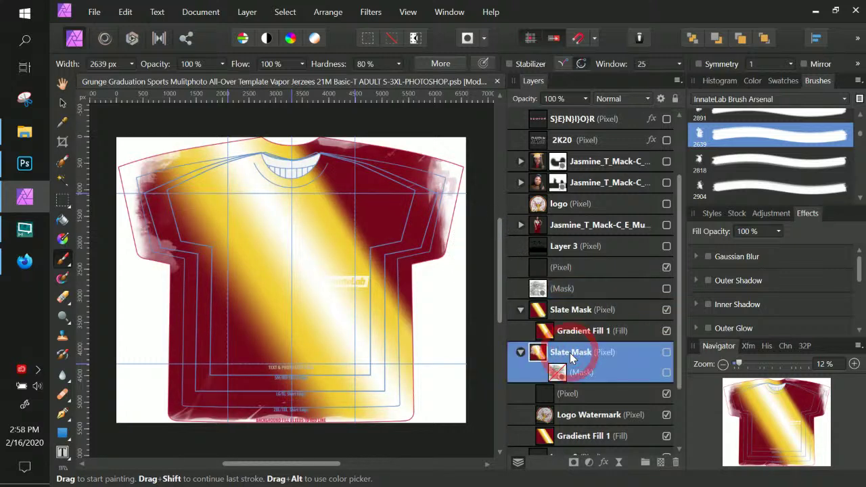
{"action": "left_click", "coordinate": [574, 331]}
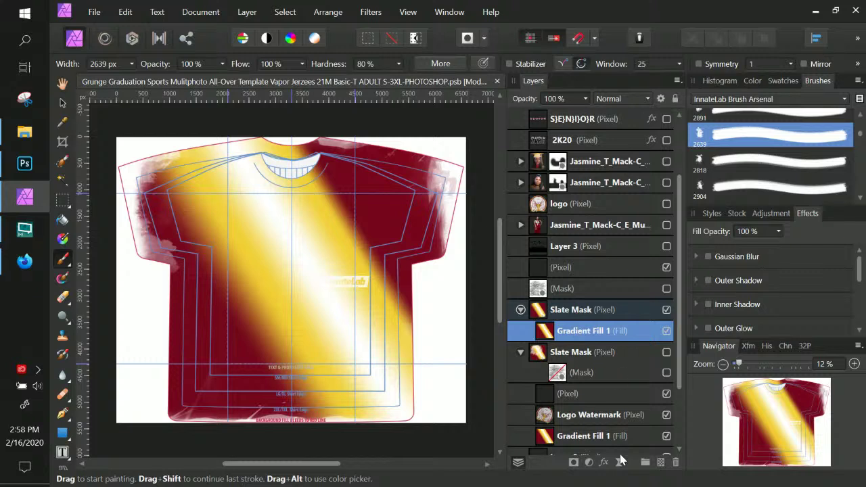
{"action": "left_click", "coordinate": [564, 311]}
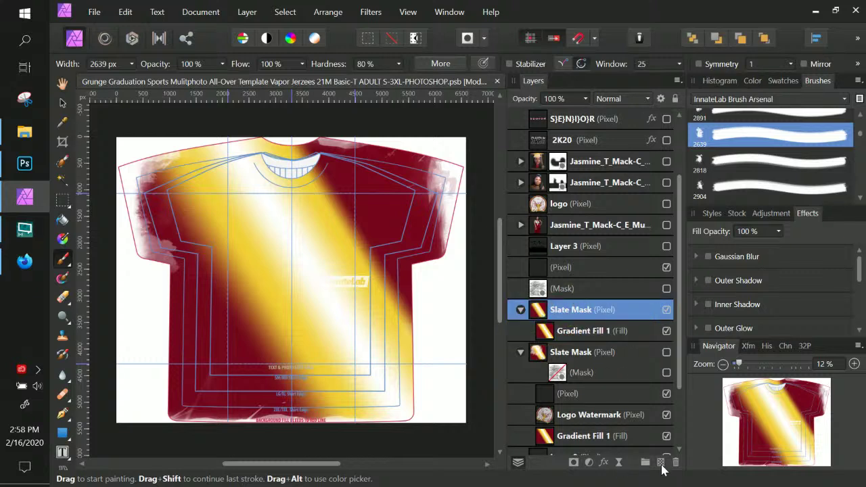
{"action": "left_click", "coordinate": [660, 462]}
{"action": "mouse_move", "coordinate": [355, 233]}
{"action": "left_mouse_down"}
{"action": "mouse_move", "coordinate": [375, 261]}
{"action": "mouse_move", "coordinate": [341, 202]}
{"action": "mouse_move", "coordinate": [351, 230]}
{"action": "mouse_move", "coordinate": [349, 209]}
{"action": "mouse_move", "coordinate": [336, 211]}
{"action": "left_mouse_up"}
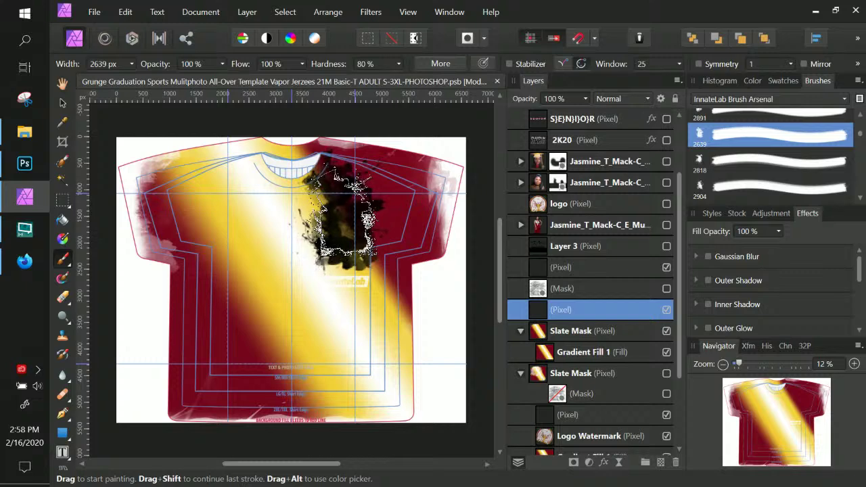
{"action": "key", "text": "ctrl+z"}
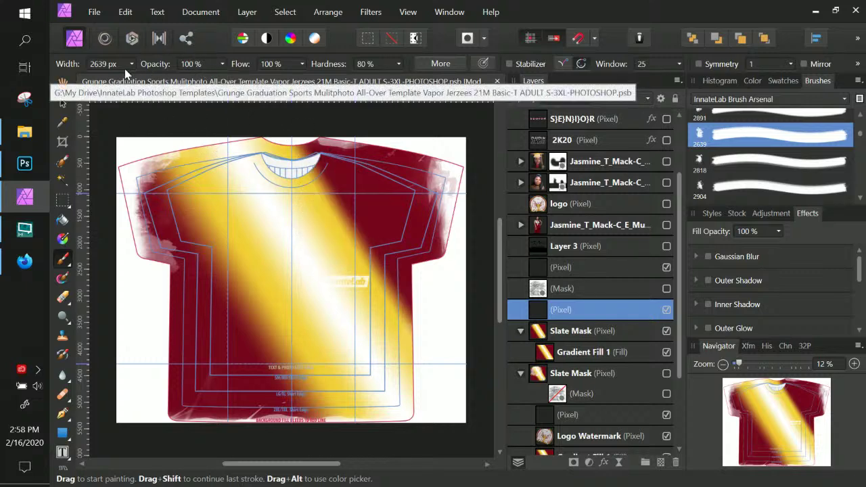
Step: Set the brush width to 4096 px and paint black splatters over the shirt's sleeves and upper body
{"action": "left_click", "coordinate": [132, 66]}
{"action": "left_click_drag", "start_coordinate": [135, 81], "coordinate": [144, 85]}
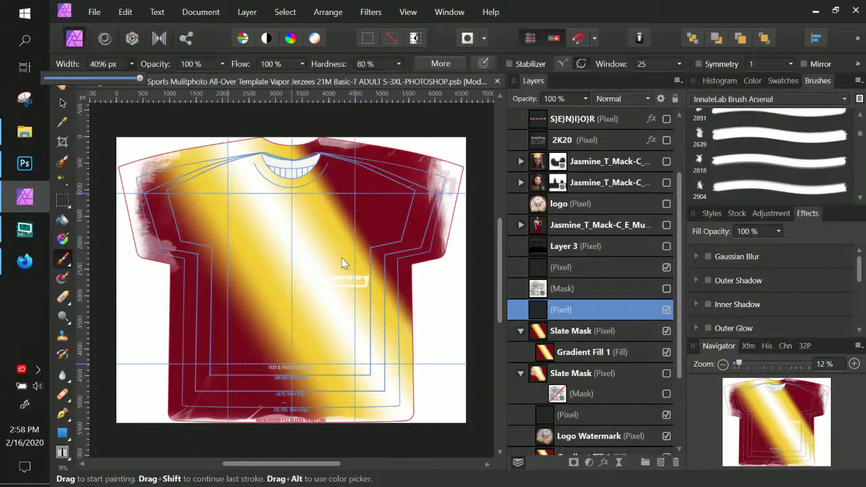
{"action": "mouse_move", "coordinate": [396, 116]}
{"action": "left_mouse_down"}
{"action": "mouse_move", "coordinate": [291, 271]}
{"action": "mouse_move", "coordinate": [304, 261]}
{"action": "mouse_move", "coordinate": [331, 271]}
{"action": "mouse_move", "coordinate": [332, 286]}
{"action": "mouse_move", "coordinate": [345, 280]}
{"action": "mouse_move", "coordinate": [345, 271]}
{"action": "mouse_move", "coordinate": [311, 267]}
{"action": "mouse_move", "coordinate": [232, 212]}
{"action": "mouse_move", "coordinate": [202, 213]}
{"action": "mouse_move", "coordinate": [304, 335]}
{"action": "left_mouse_up"}
{"action": "key", "text": "ctrl+z"}
{"action": "key", "text": "ctrl+z"}
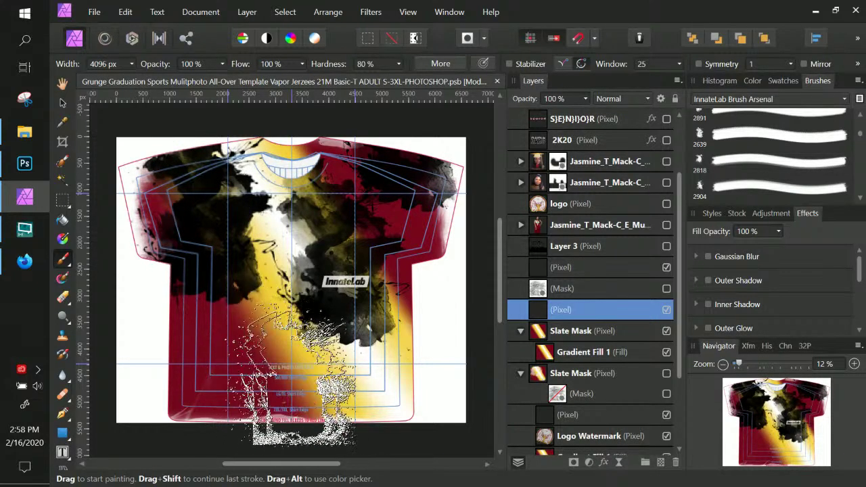
Step: Stamp further black splatters over the shirt's lower body, right side and right sleeve on the new pixel layer
{"action": "left_click", "coordinate": [267, 365]}
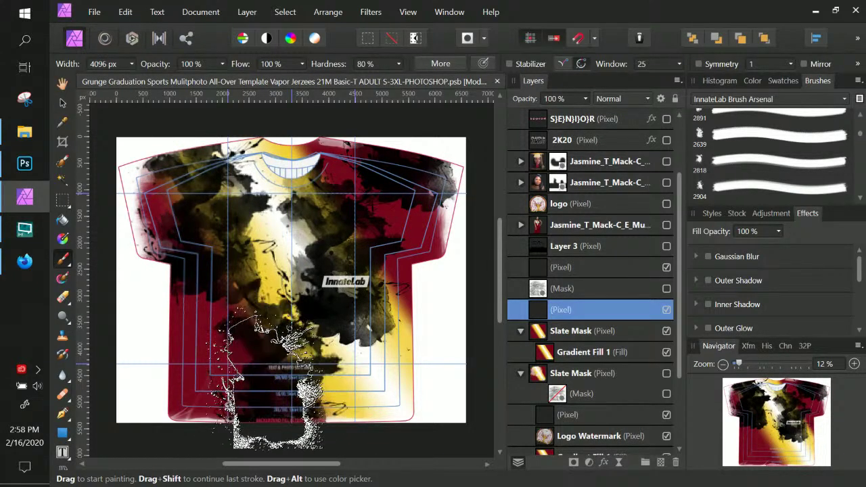
{"action": "key", "text": "ctrl+z"}
{"action": "left_click", "coordinate": [279, 372]}
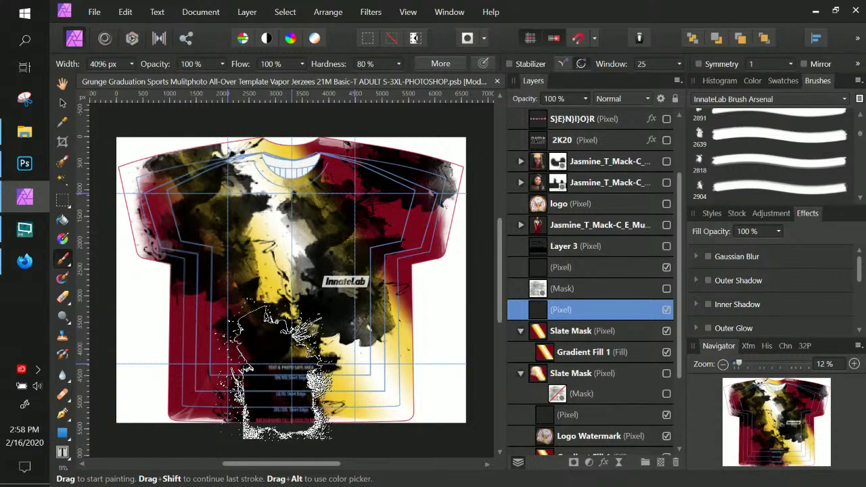
{"action": "left_click", "coordinate": [295, 365]}
{"action": "left_click", "coordinate": [340, 365]}
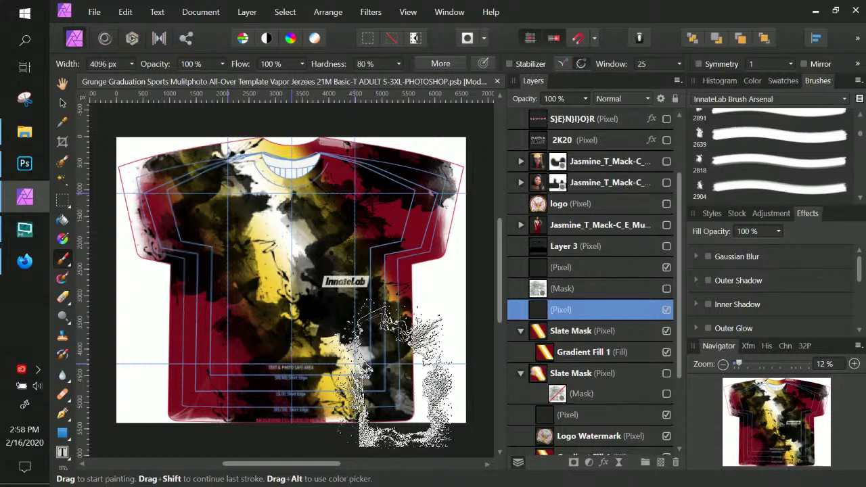
{"action": "left_click", "coordinate": [397, 402]}
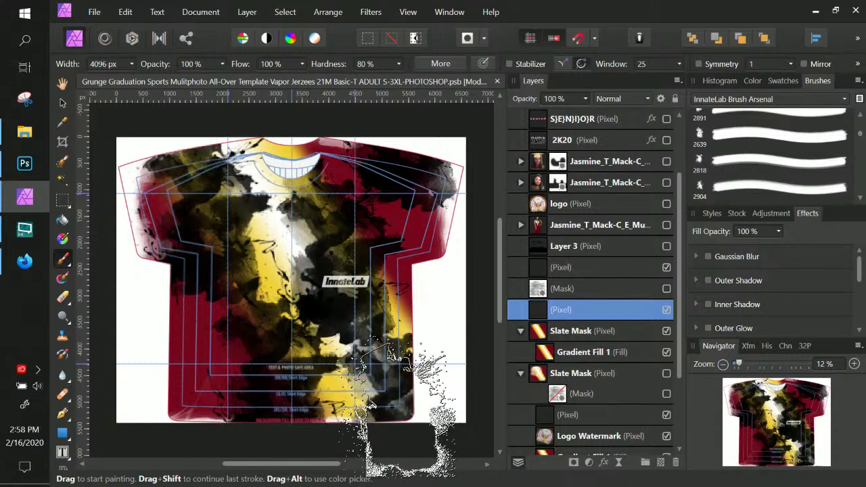
{"action": "left_click", "coordinate": [397, 404]}
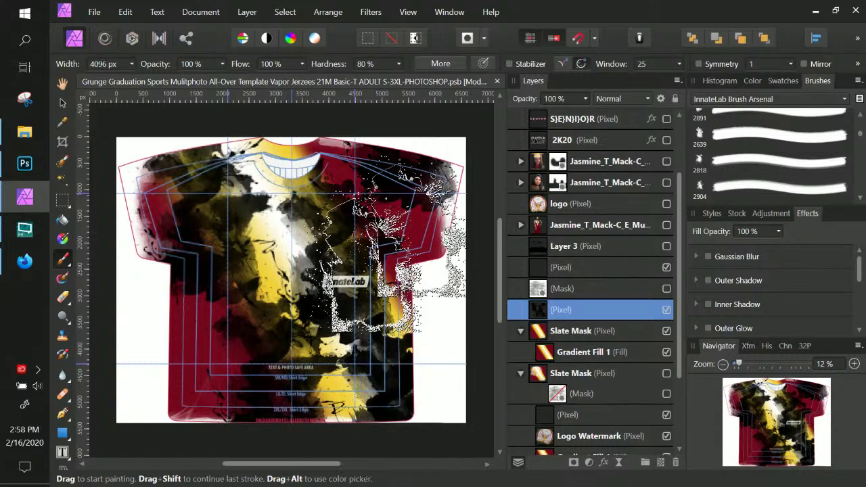
{"action": "left_click", "coordinate": [432, 206]}
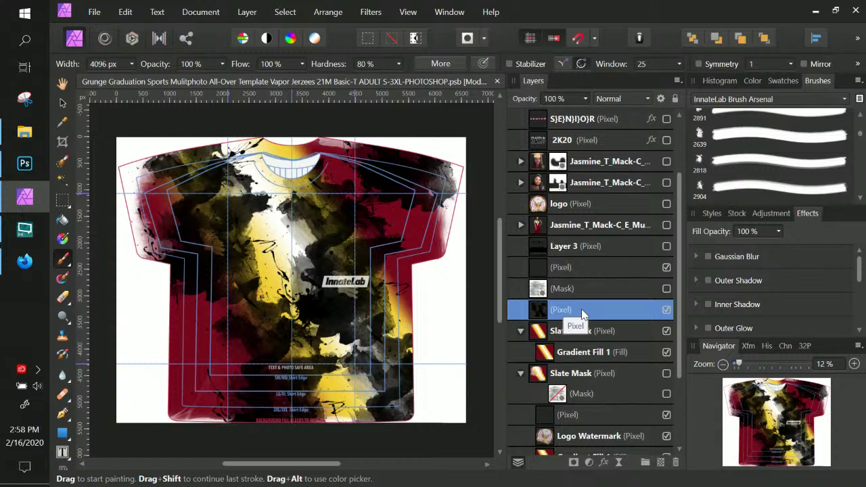
Step: Try nesting the splatter pixel layer inside the Slate Mask layer above Gradient Fill 1, and undo the move
{"action": "double_click", "coordinate": [581, 309]}
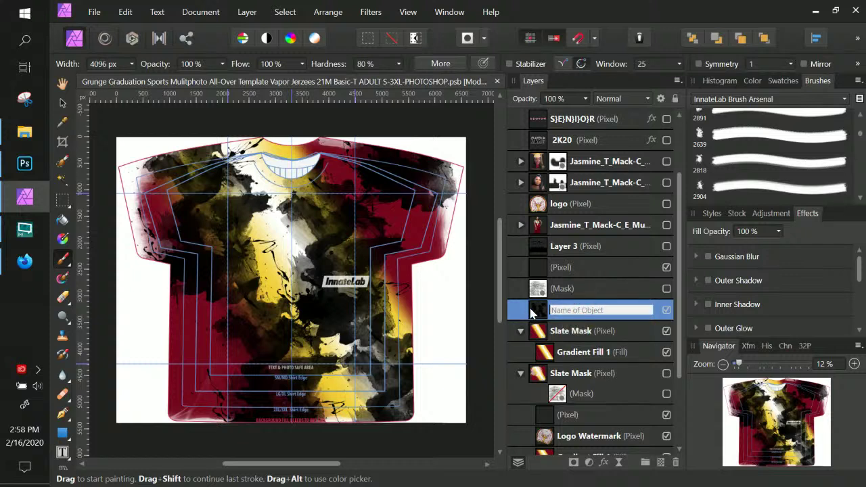
{"action": "left_click", "coordinate": [534, 311]}
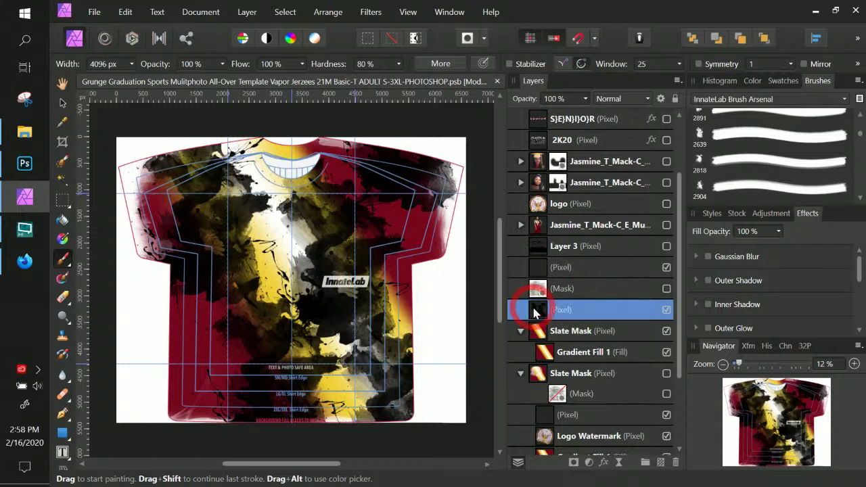
{"action": "double_click", "coordinate": [568, 311]}
{"action": "left_click", "coordinate": [561, 336]}
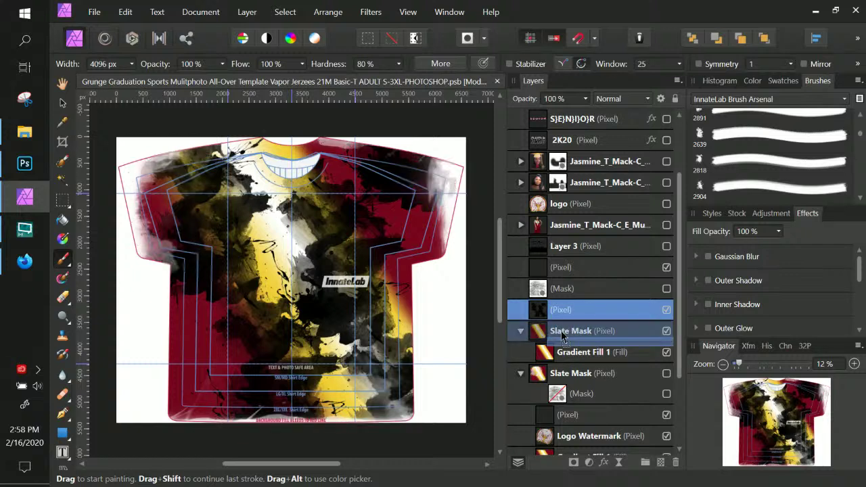
{"action": "left_click_drag", "start_coordinate": [561, 336], "coordinate": [589, 342]}
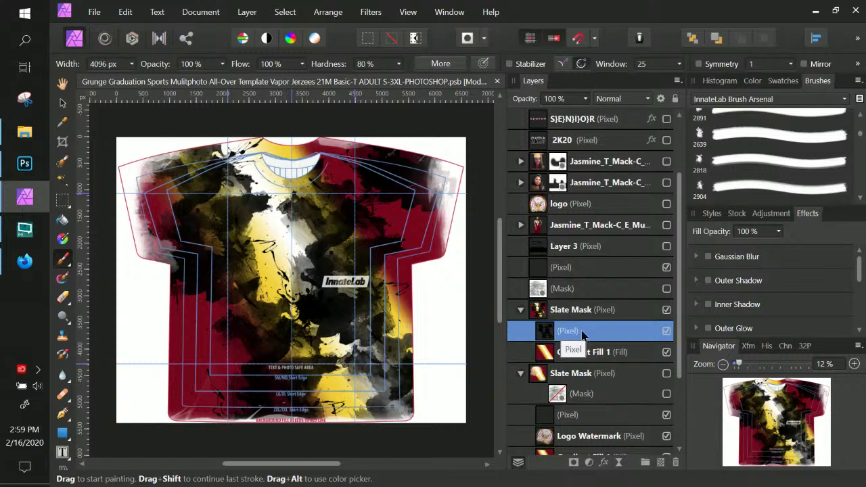
{"action": "right_click", "coordinate": [580, 331]}
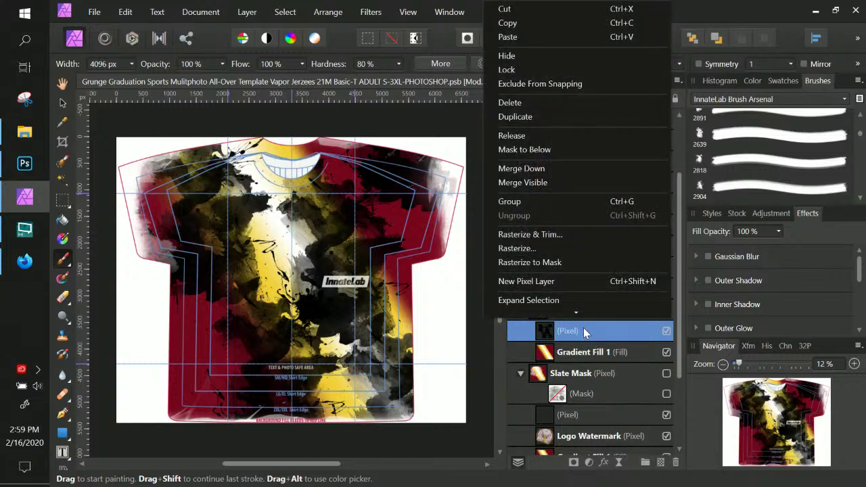
{"action": "double_click", "coordinate": [583, 331]}
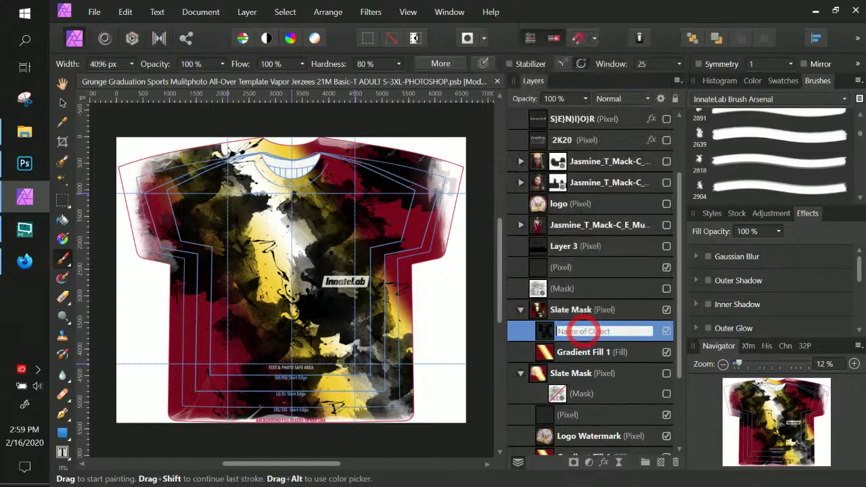
{"action": "key", "text": "Escape"}
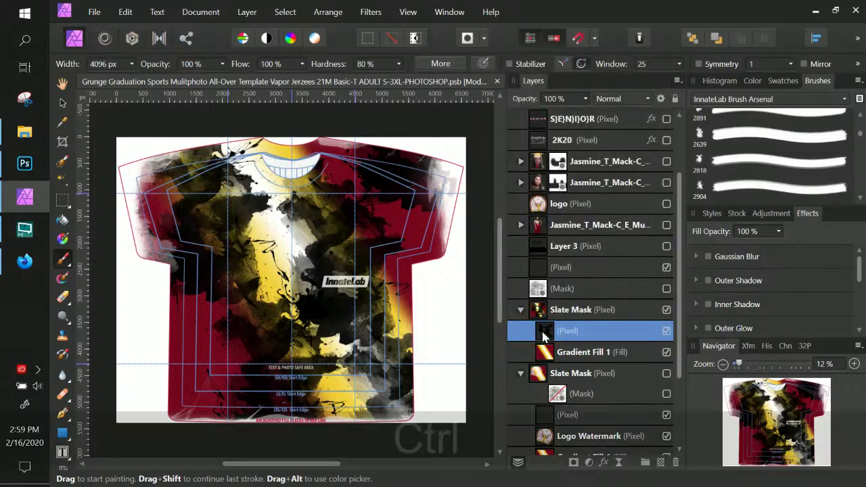
{"action": "key", "text": "ctrl+z"}
Step: Apply the splatter layer to the Slate Mask layer with Mask to Below, and paint more splatters on it to reveal more gradient
{"action": "right_click", "coordinate": [566, 311]}
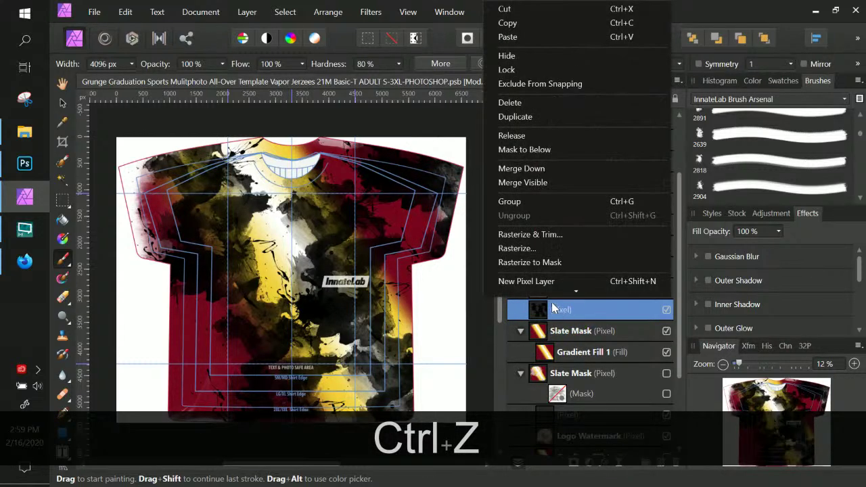
{"action": "left_click", "coordinate": [524, 149]}
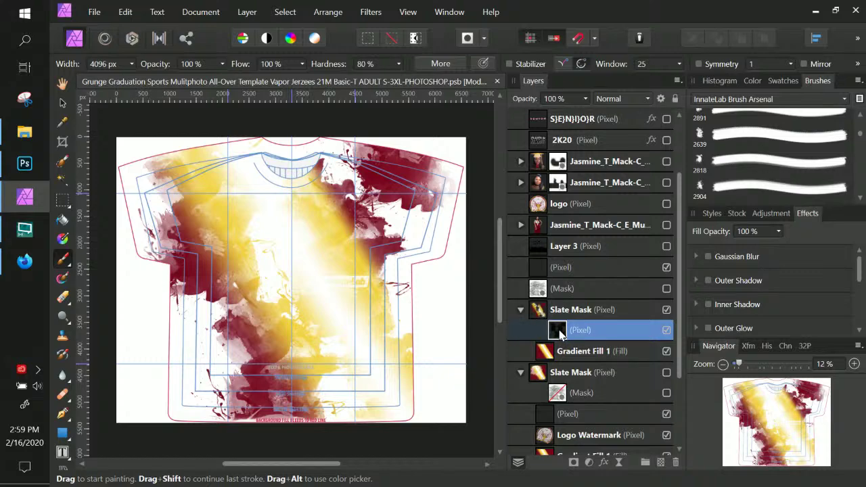
{"action": "left_click_drag", "start_coordinate": [559, 331], "coordinate": [534, 324]}
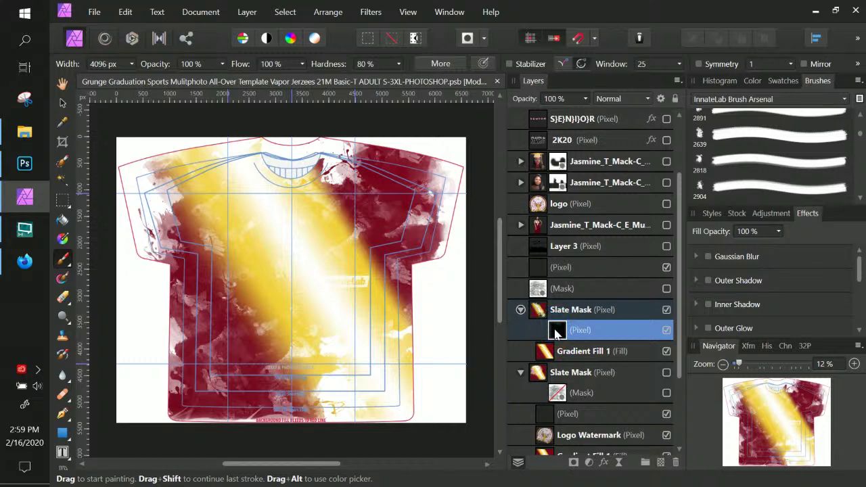
{"action": "left_click", "coordinate": [65, 299]}
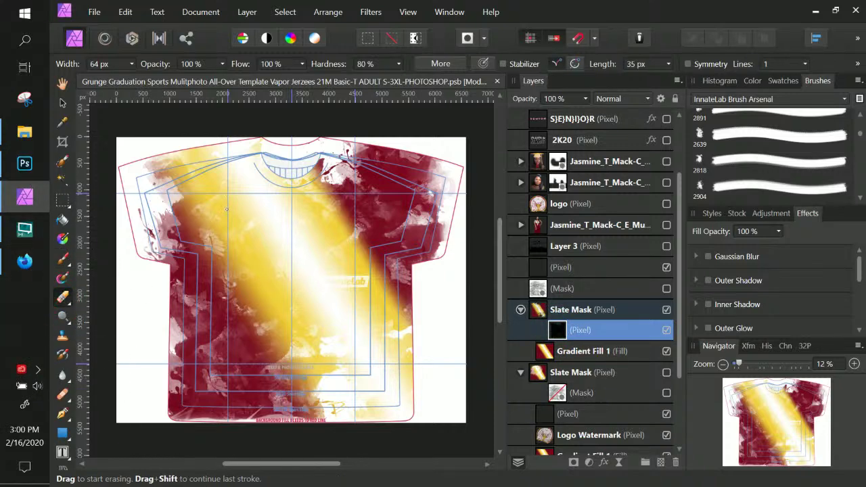
{"action": "left_click", "coordinate": [62, 259]}
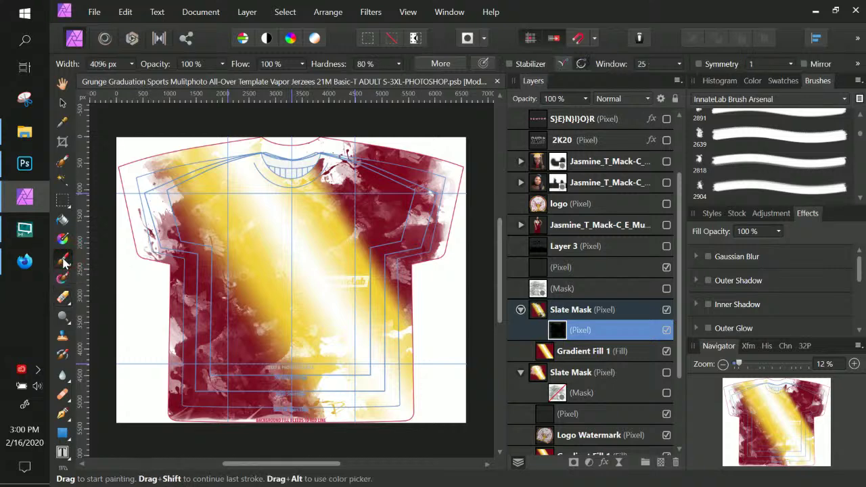
Step: Add a new mask to the visible Slate Mask layer and hide the splatter pixel mask beneath it
{"action": "left_click", "coordinate": [581, 311]}
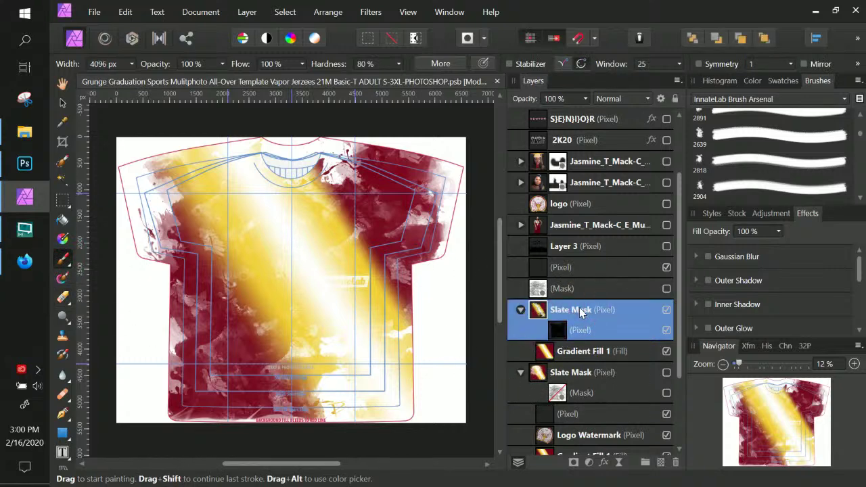
{"action": "left_click", "coordinate": [573, 463]}
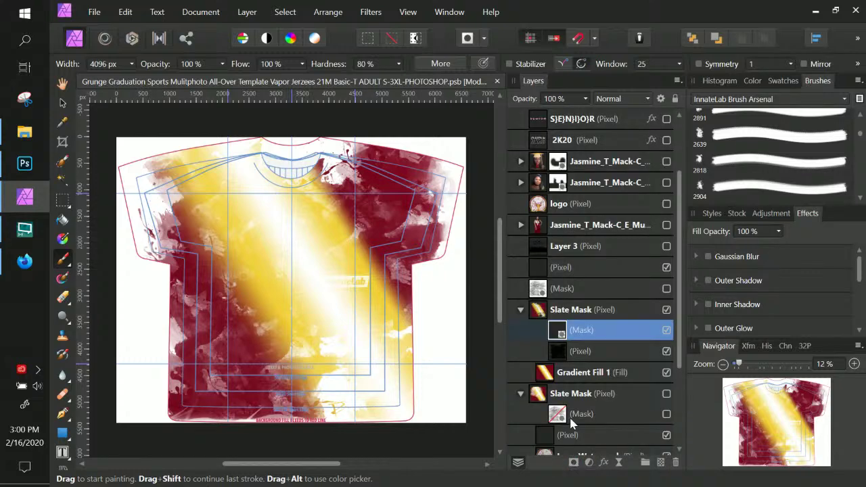
{"action": "left_click", "coordinate": [562, 350]}
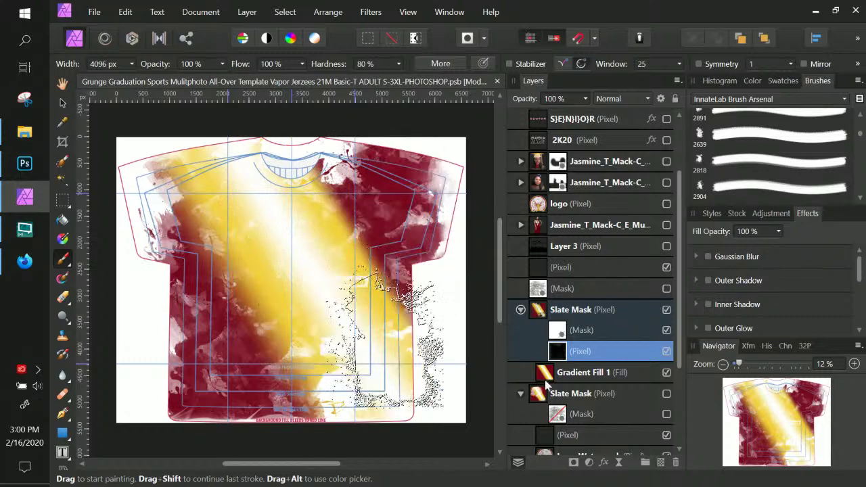
{"action": "left_click", "coordinate": [666, 352]}
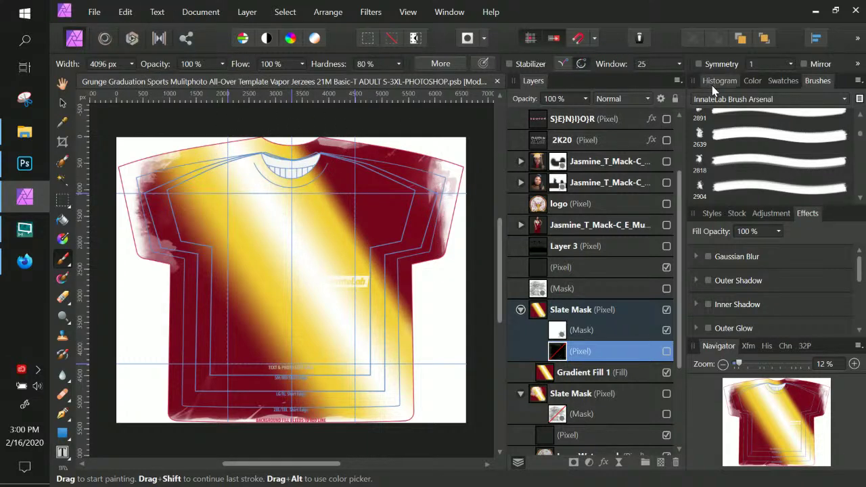
Step: Keep black (000000) as the brush color and move the new blank mask out of the Slate Mask layer to directly above it
{"action": "left_click", "coordinate": [752, 81]}
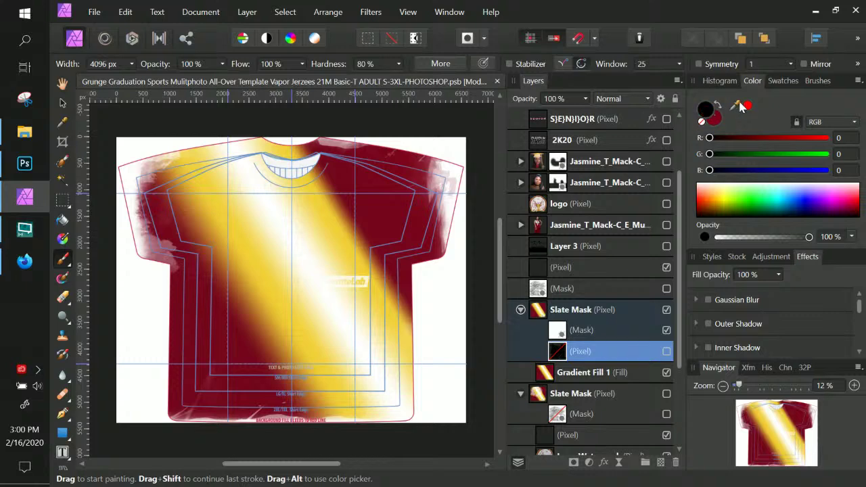
{"action": "double_click", "coordinate": [705, 110]}
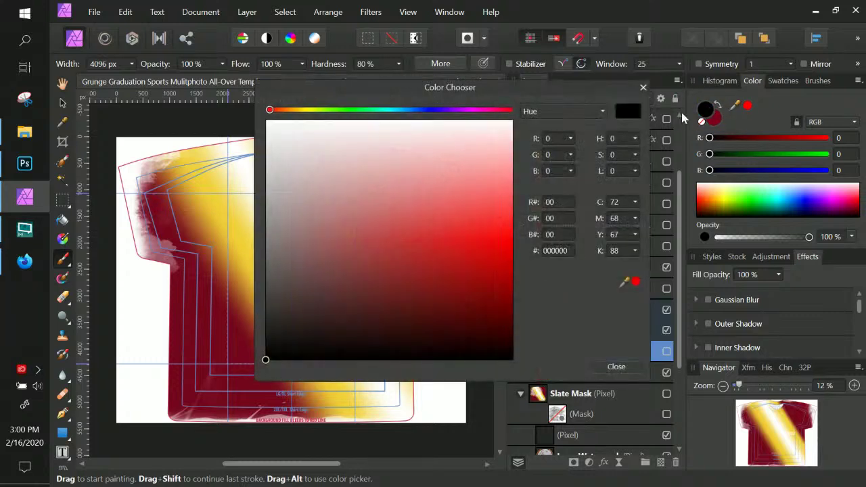
{"action": "left_click", "coordinate": [616, 367]}
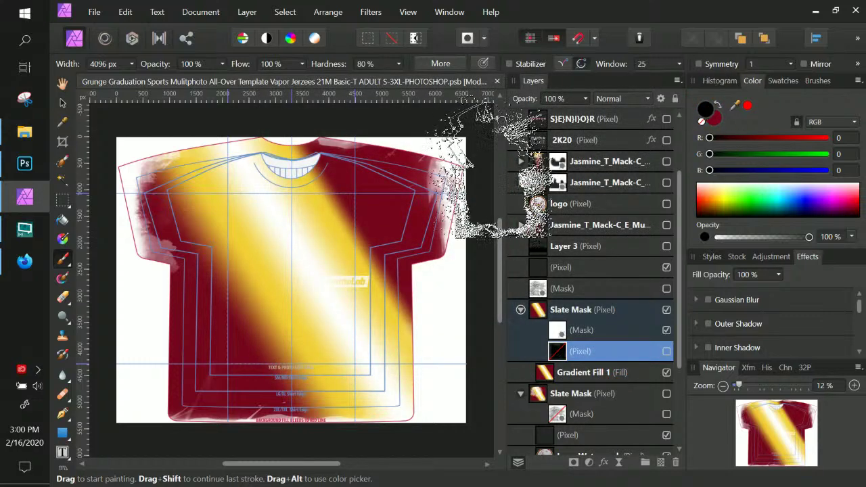
{"action": "left_click", "coordinate": [572, 329]}
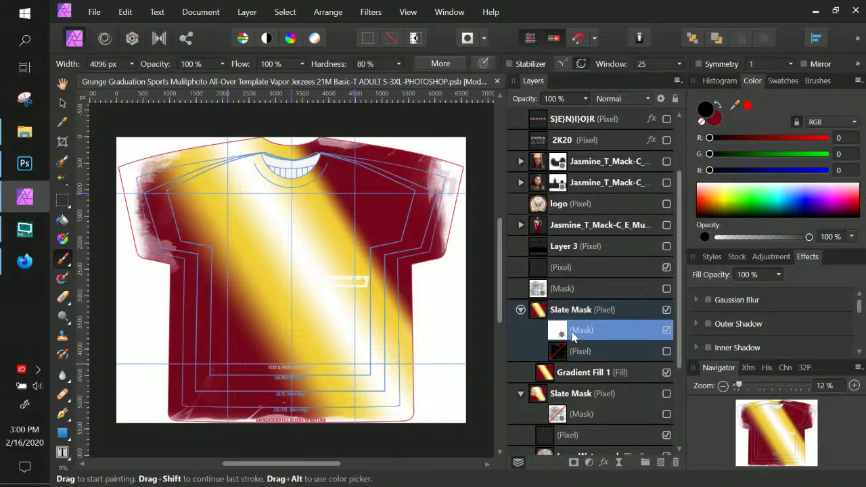
{"action": "left_click_drag", "start_coordinate": [572, 330], "coordinate": [585, 305]}
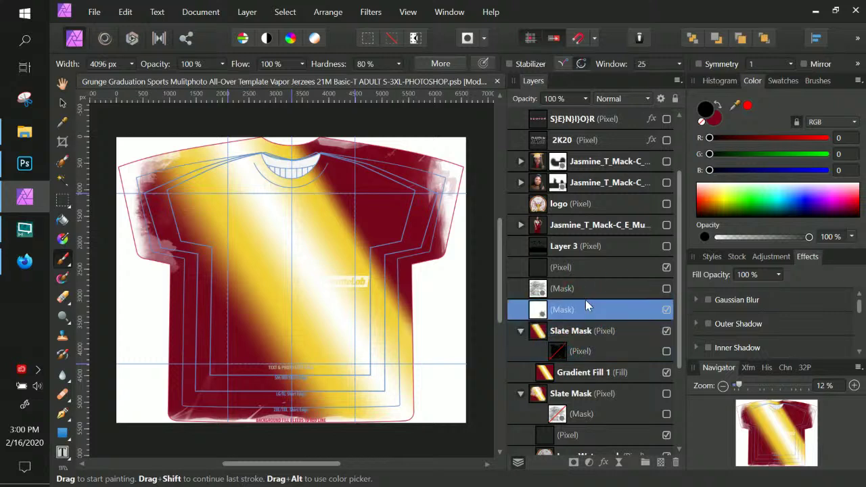
Step: Try deleting the visible Slate Mask layer together with its hidden splatter pixel mask, and undo the deletion
{"action": "left_click", "coordinate": [595, 338]}
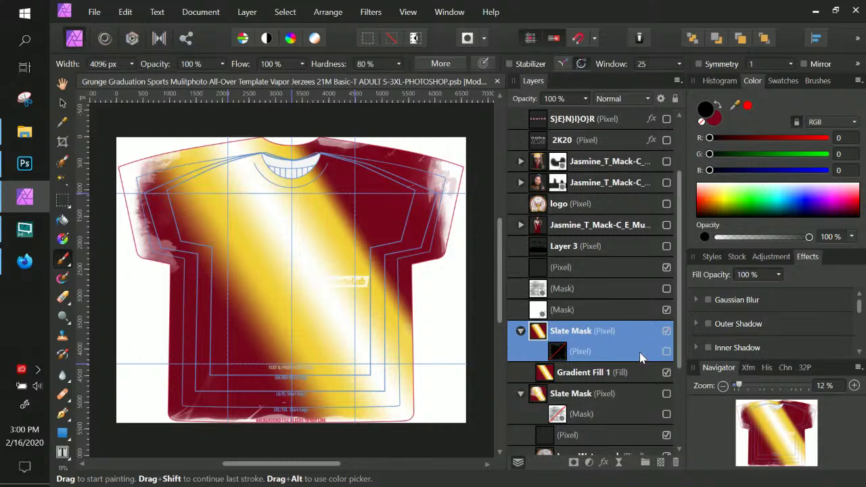
{"action": "right_click", "coordinate": [639, 351]}
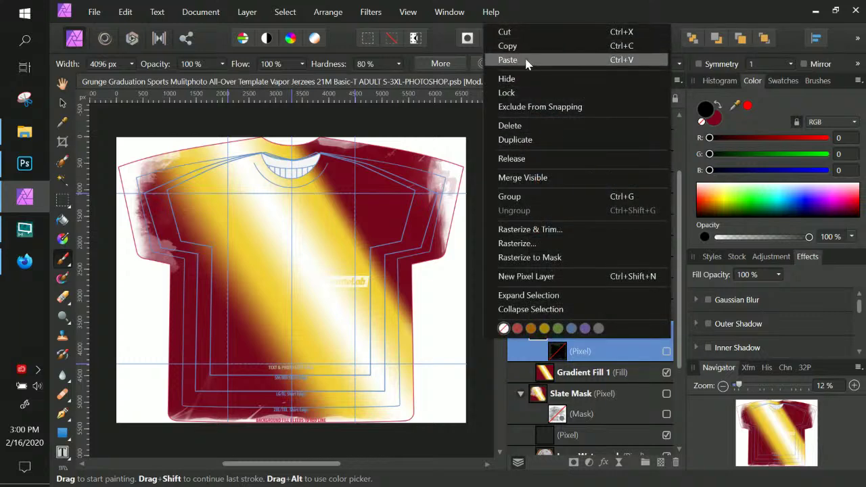
{"action": "left_click", "coordinate": [535, 122]}
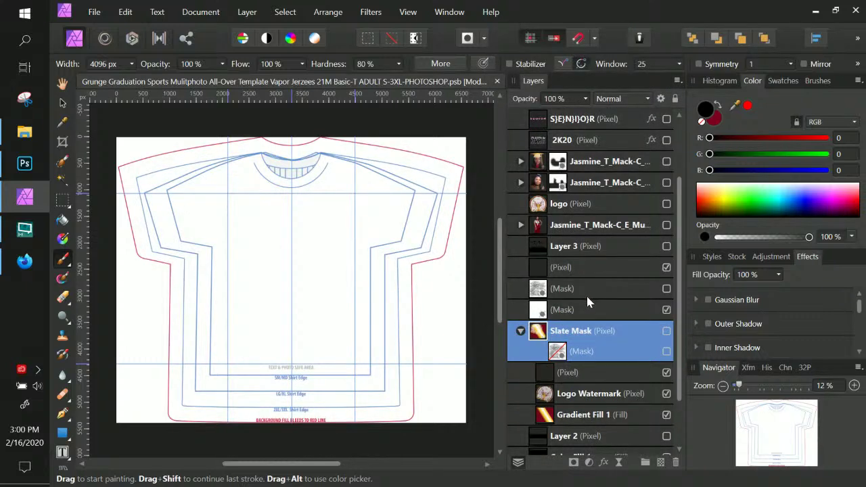
{"action": "key", "text": "ctrl+z"}
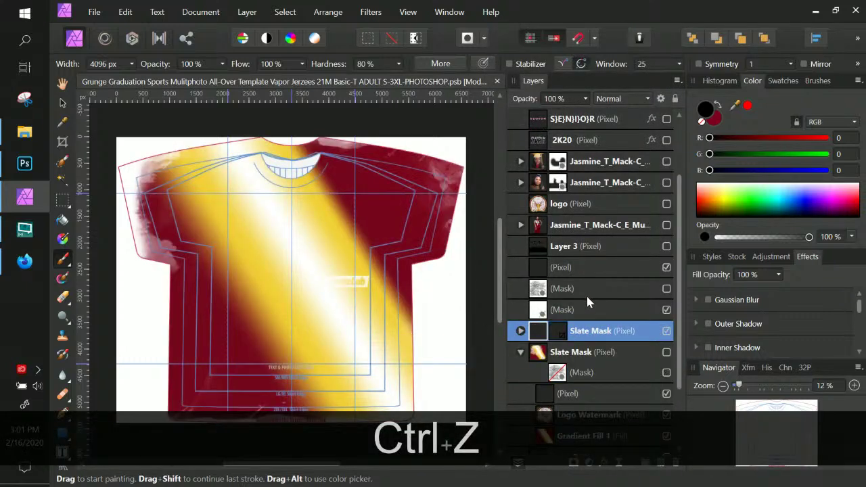
Step: Delete the hidden splatter pixel mask, add a new mask to the visible Slate Mask layer, and paint black splatters on it across the shirt
{"action": "left_click", "coordinate": [599, 334]}
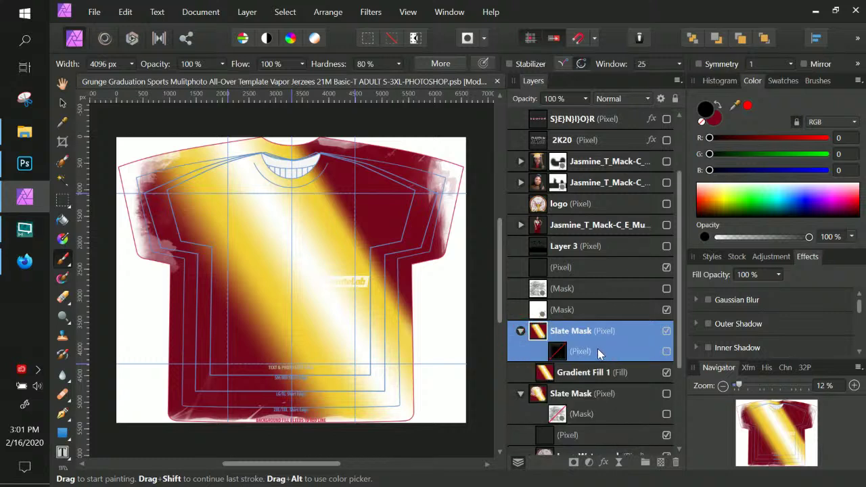
{"action": "left_click", "coordinate": [558, 353]}
{"action": "right_click", "coordinate": [560, 356]}
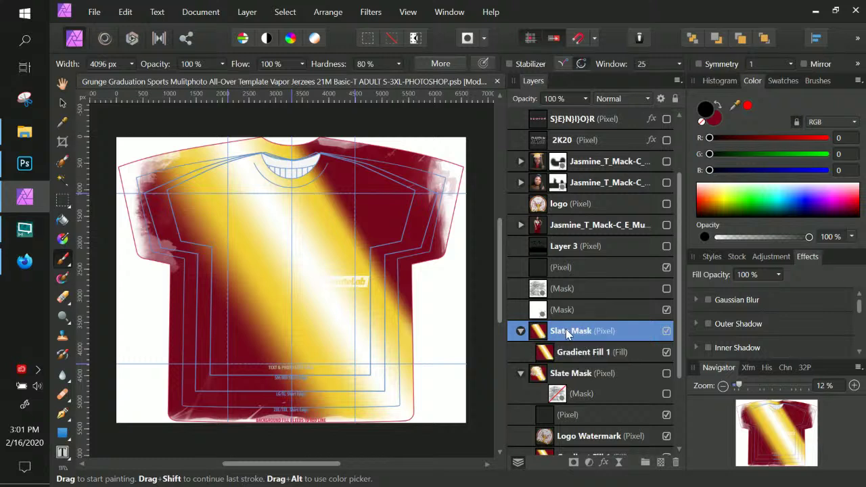
{"action": "left_click", "coordinate": [573, 463]}
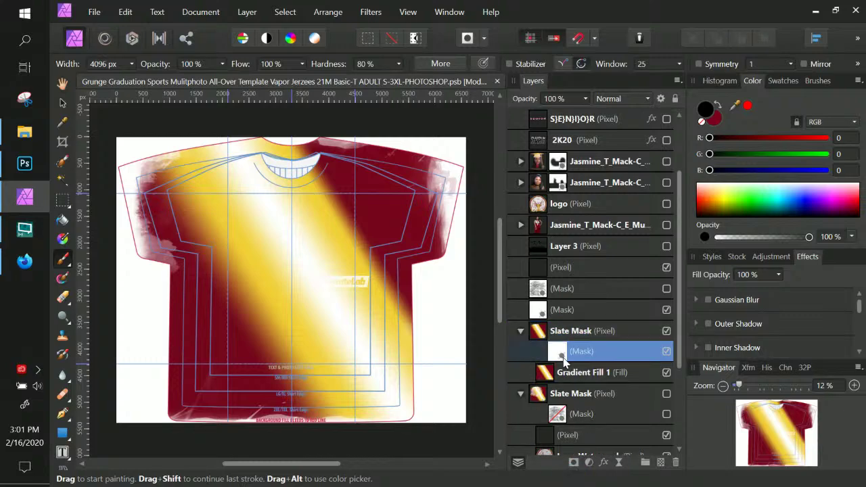
{"action": "mouse_move", "coordinate": [360, 249]}
{"action": "left_mouse_down"}
{"action": "mouse_move", "coordinate": [351, 242]}
{"action": "mouse_move", "coordinate": [304, 309]}
{"action": "mouse_move", "coordinate": [280, 212]}
{"action": "mouse_move", "coordinate": [247, 203]}
{"action": "mouse_move", "coordinate": [252, 211]}
{"action": "mouse_move", "coordinate": [238, 219]}
{"action": "mouse_move", "coordinate": [229, 205]}
{"action": "left_mouse_up"}
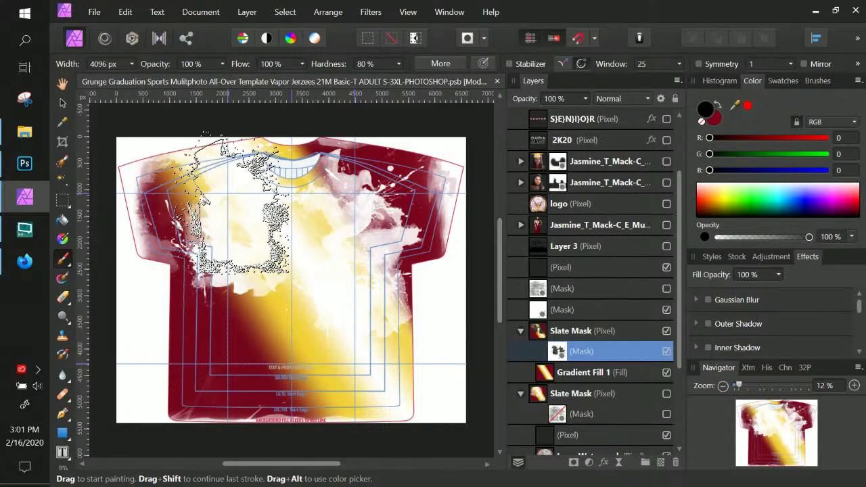
{"action": "mouse_move", "coordinate": [229, 205]}
{"action": "left_mouse_down"}
{"action": "mouse_move", "coordinate": [240, 185]}
{"action": "mouse_move", "coordinate": [242, 196]}
{"action": "mouse_move", "coordinate": [358, 275]}
{"action": "mouse_move", "coordinate": [299, 300]}
{"action": "mouse_move", "coordinate": [345, 311]}
{"action": "mouse_move", "coordinate": [324, 331]}
{"action": "mouse_move", "coordinate": [250, 345]}
{"action": "mouse_move", "coordinate": [275, 341]}
{"action": "mouse_move", "coordinate": [255, 352]}
{"action": "mouse_move", "coordinate": [328, 364]}
{"action": "mouse_move", "coordinate": [211, 328]}
{"action": "mouse_move", "coordinate": [188, 393]}
{"action": "mouse_move", "coordinate": [213, 383]}
{"action": "mouse_move", "coordinate": [409, 193]}
{"action": "mouse_move", "coordinate": [429, 190]}
{"action": "mouse_move", "coordinate": [95, 184]}
{"action": "mouse_move", "coordinate": [156, 196]}
{"action": "left_mouse_up"}
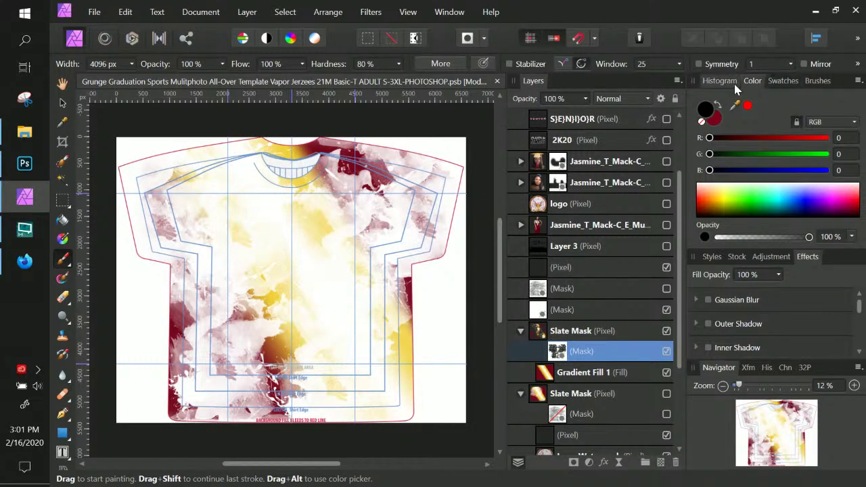
Step: Switch the brush to white (FFFFFF) with 71% flow and paint on the mask to bring back the gradient through the shirt's center
{"action": "double_click", "coordinate": [706, 110]}
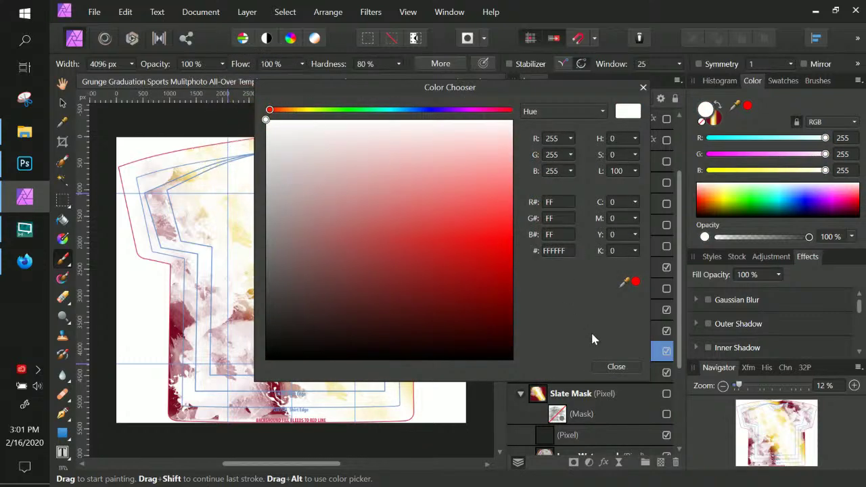
{"action": "left_click", "coordinate": [612, 366]}
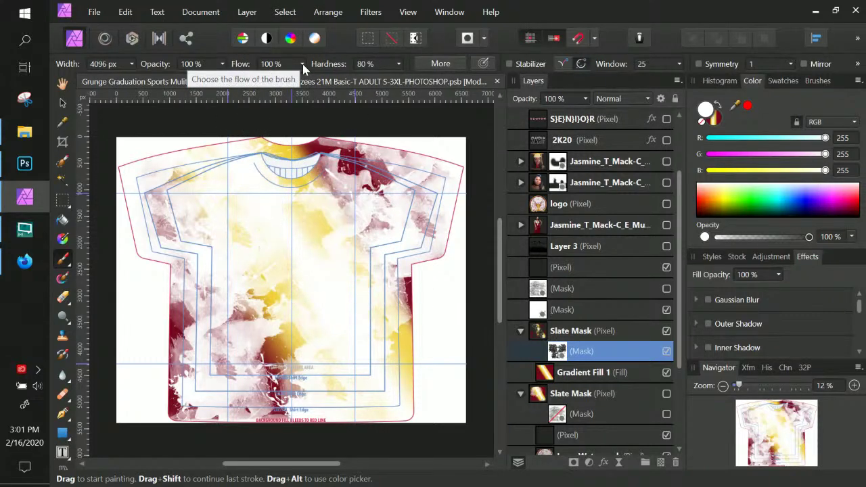
{"action": "left_click", "coordinate": [277, 78]}
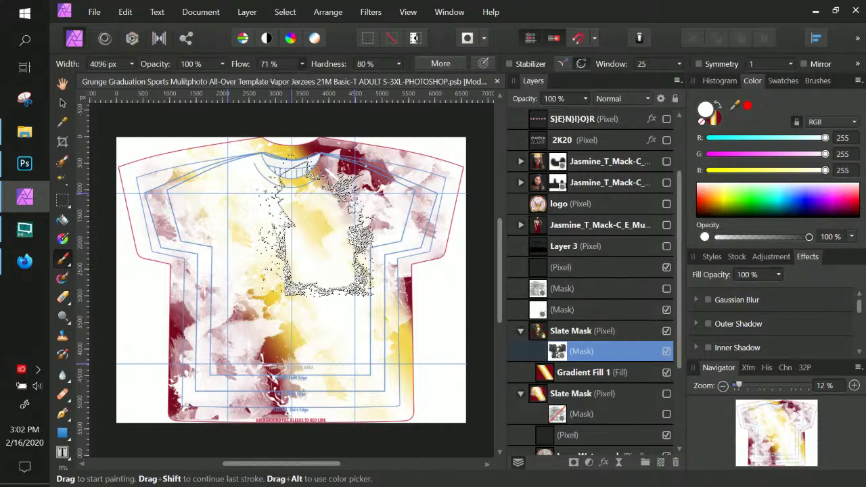
{"action": "mouse_move", "coordinate": [315, 224]}
{"action": "left_mouse_down"}
{"action": "mouse_move", "coordinate": [331, 237]}
{"action": "mouse_move", "coordinate": [338, 228]}
{"action": "mouse_move", "coordinate": [293, 318]}
{"action": "mouse_move", "coordinate": [201, 301]}
{"action": "mouse_move", "coordinate": [212, 324]}
{"action": "mouse_move", "coordinate": [228, 309]}
{"action": "mouse_move", "coordinate": [244, 257]}
{"action": "left_mouse_up"}
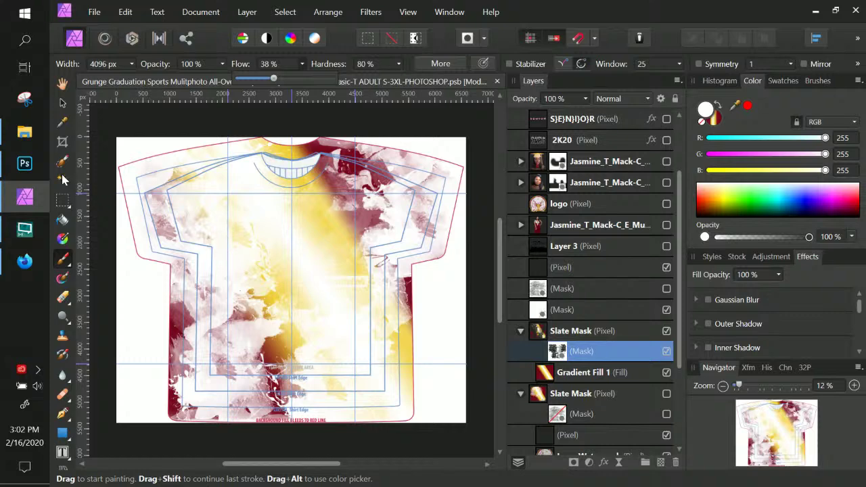
Step: Paint white splatters on the mask at 38% flow over the shirt's left side, lower body and right side
{"action": "left_click", "coordinate": [24, 165]}
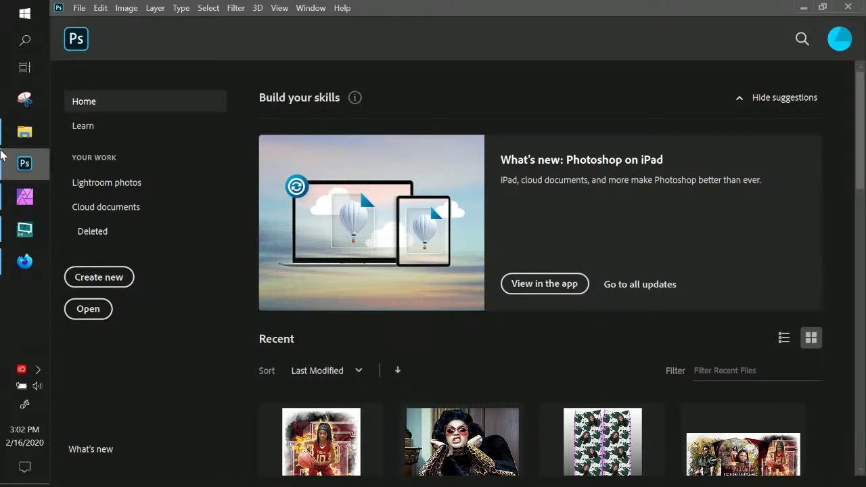
{"action": "key", "text": "alt+Tab"}
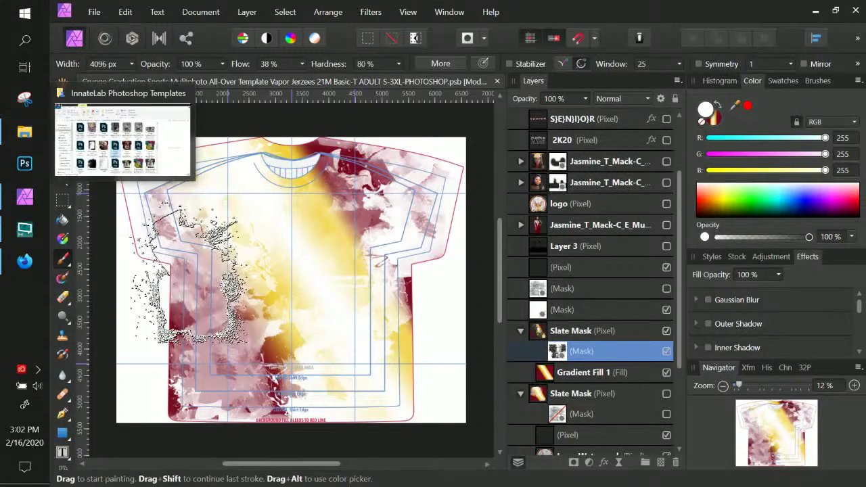
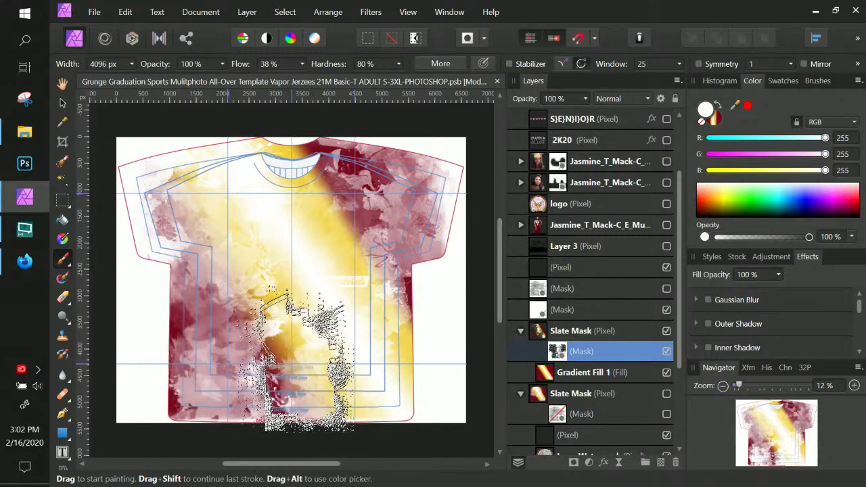
{"action": "left_click", "coordinate": [284, 349]}
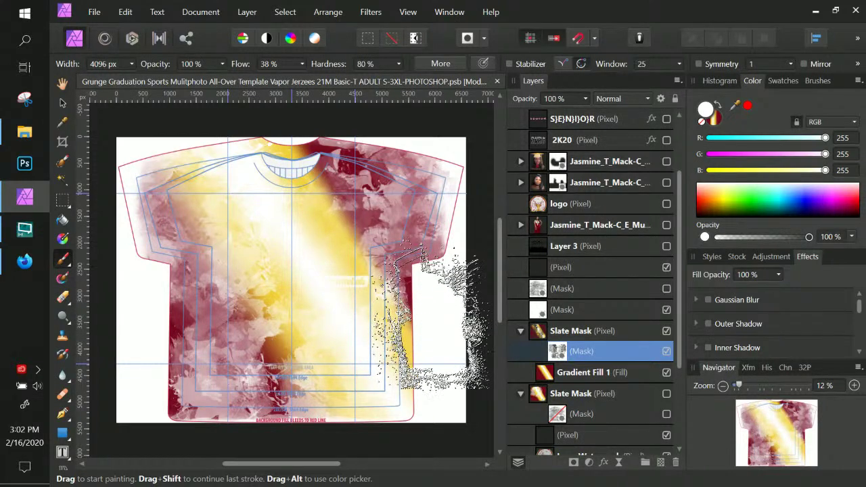
{"action": "left_click", "coordinate": [430, 331]}
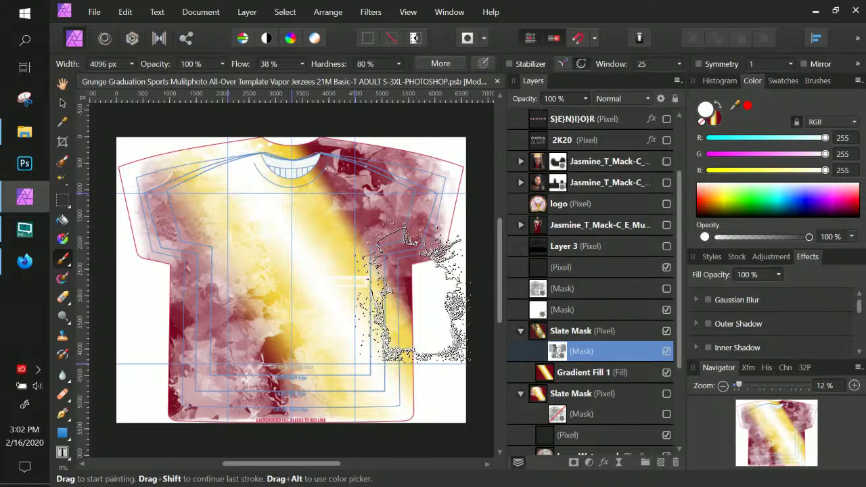
{"action": "left_click", "coordinate": [411, 291]}
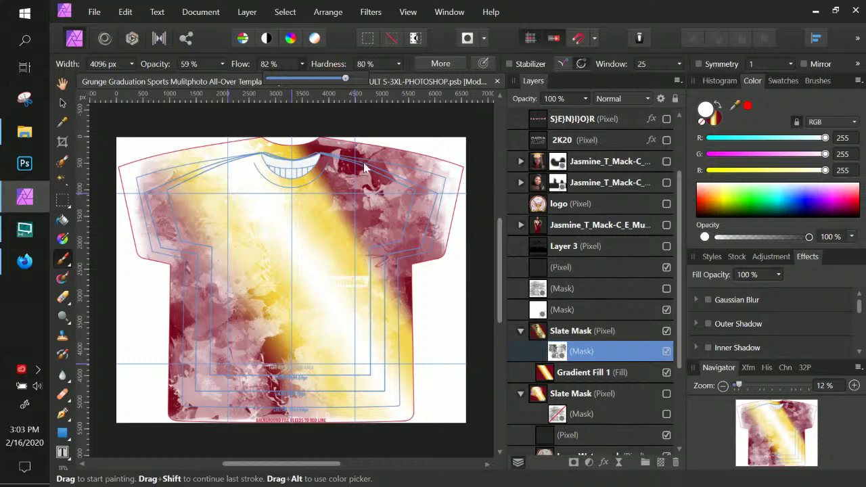
Step: Set the brush to 59% opacity and 82% flow, and paint white over the right chest, left side and center of the mask
{"action": "left_click", "coordinate": [364, 222]}
{"action": "left_click", "coordinate": [365, 221]}
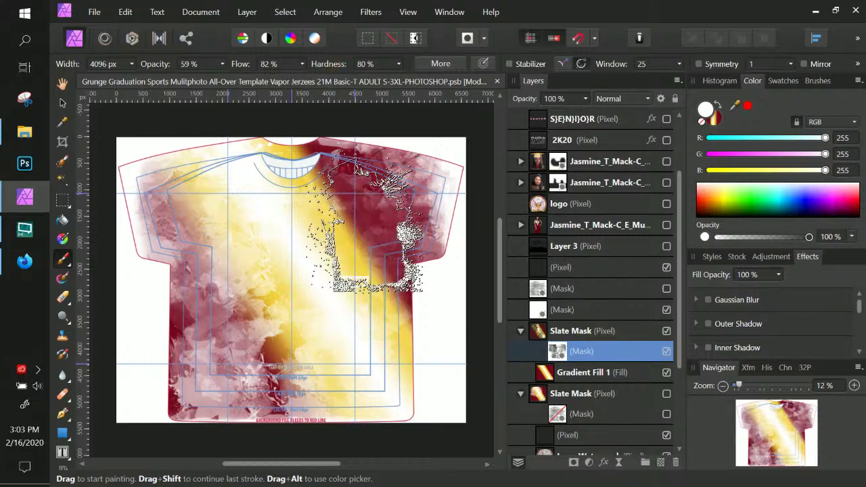
{"action": "mouse_move", "coordinate": [264, 304]}
{"action": "left_mouse_down"}
{"action": "mouse_move", "coordinate": [179, 298]}
{"action": "mouse_move", "coordinate": [145, 189]}
{"action": "mouse_move", "coordinate": [155, 182]}
{"action": "mouse_move", "coordinate": [345, 379]}
{"action": "mouse_move", "coordinate": [419, 413]}
{"action": "mouse_move", "coordinate": [317, 331]}
{"action": "mouse_move", "coordinate": [301, 210]}
{"action": "mouse_move", "coordinate": [365, 376]}
{"action": "mouse_move", "coordinate": [234, 345]}
{"action": "mouse_move", "coordinate": [230, 335]}
{"action": "mouse_move", "coordinate": [379, 295]}
{"action": "mouse_move", "coordinate": [399, 301]}
{"action": "left_mouse_up"}
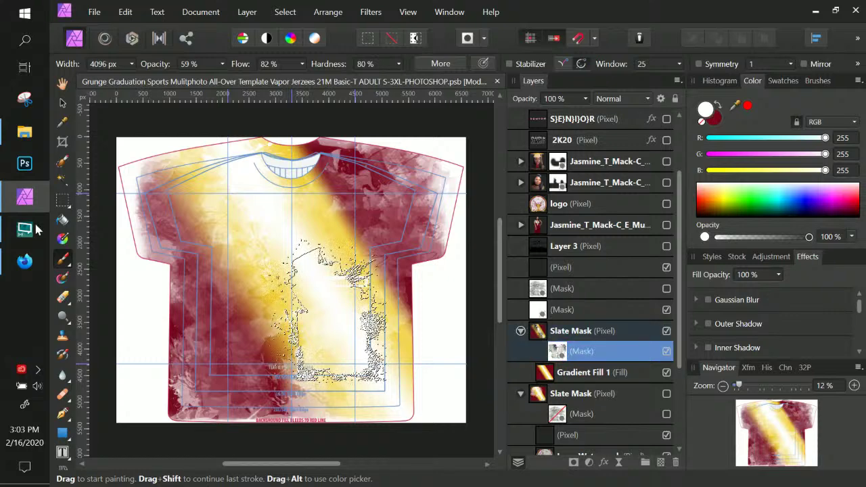
Step: Switch the brush to black (000000), stamp splatters on the mask, and show the black Color Fill 1 copy layer as the background
{"action": "double_click", "coordinate": [705, 112]}
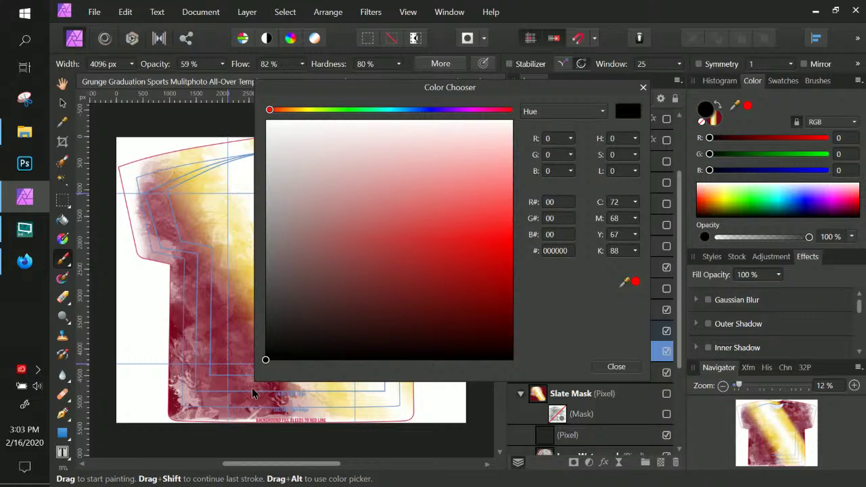
{"action": "left_click", "coordinate": [615, 365]}
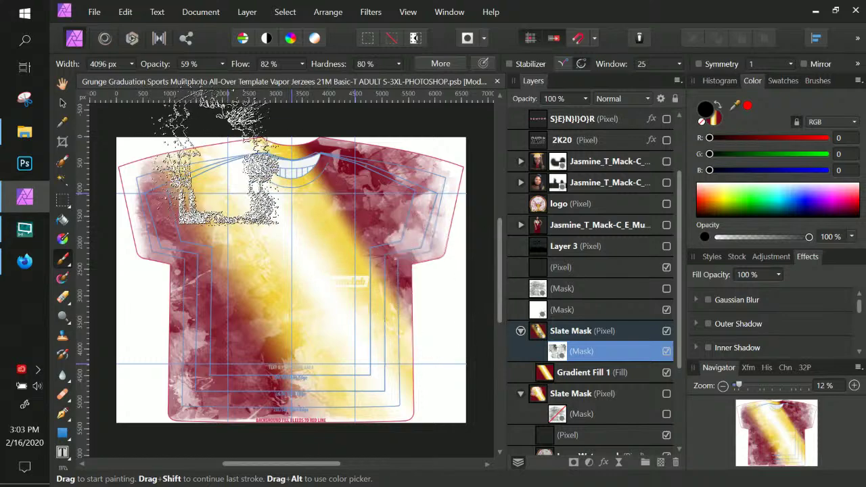
{"action": "scroll", "coordinate": [618, 357], "scroll_direction": "down", "scroll_amount": 3}
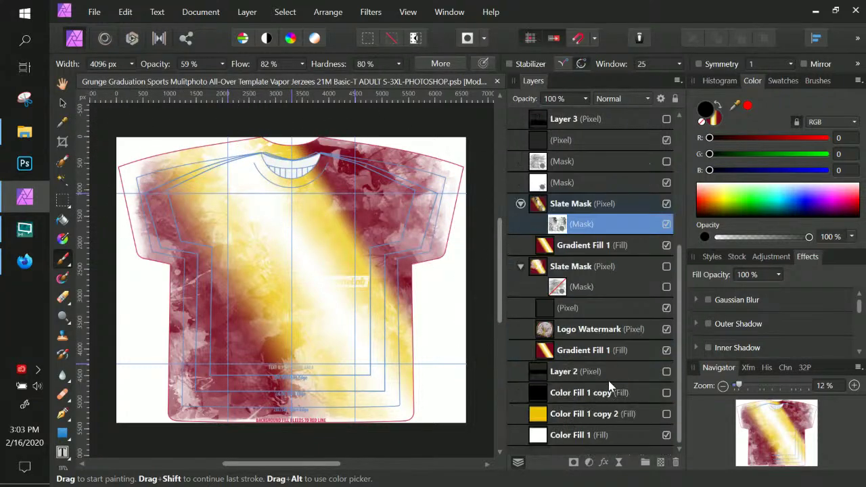
{"action": "left_click", "coordinate": [666, 393]}
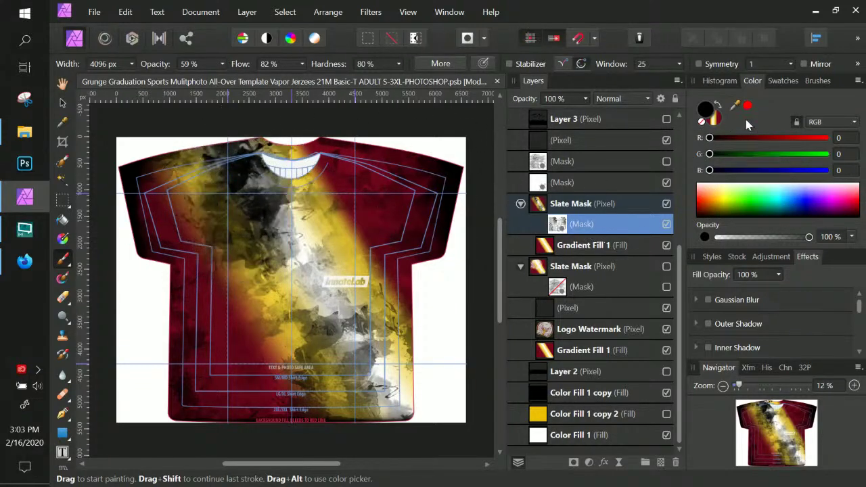
Step: Switch the brush to white (FFFFFF) and paint on the mask to restore more of the gradient over the shirt's left chest and center
{"action": "double_click", "coordinate": [704, 112]}
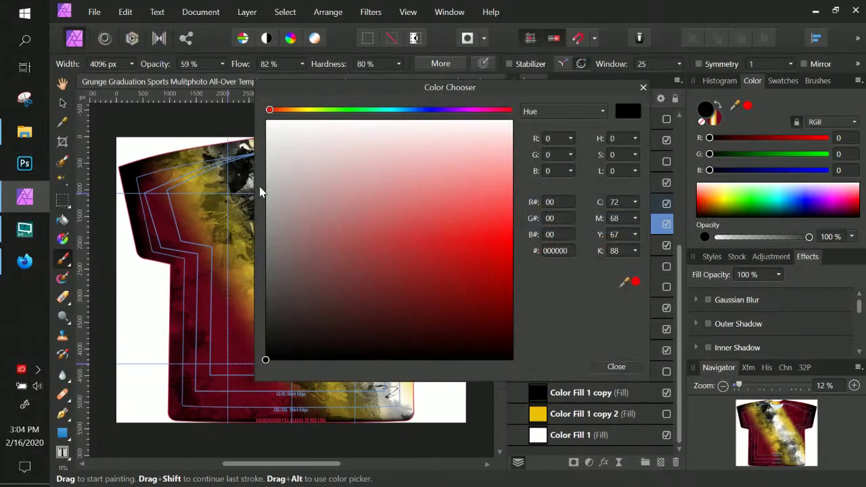
{"action": "left_click", "coordinate": [254, 114]}
{"action": "left_click", "coordinate": [628, 372]}
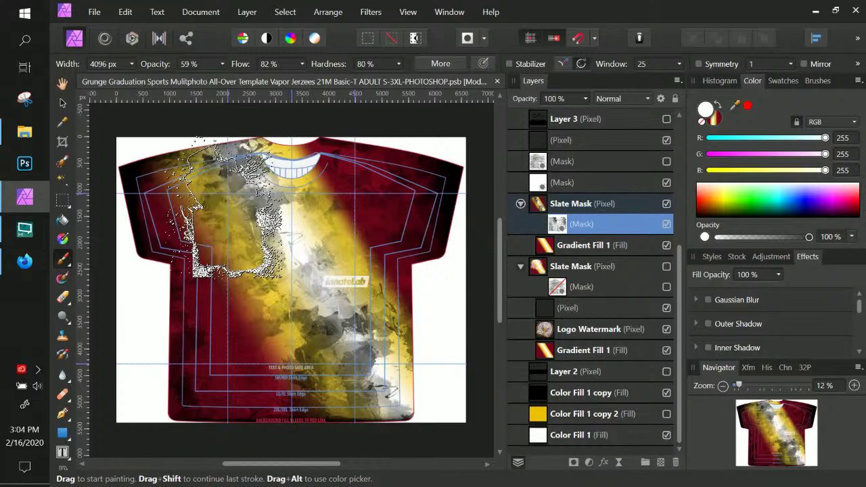
{"action": "mouse_move", "coordinate": [224, 206]}
{"action": "left_mouse_down"}
{"action": "mouse_move", "coordinate": [220, 263]}
{"action": "mouse_move", "coordinate": [253, 193]}
{"action": "mouse_move", "coordinate": [244, 189]}
{"action": "mouse_move", "coordinate": [267, 304]}
{"action": "mouse_move", "coordinate": [219, 368]}
{"action": "mouse_move", "coordinate": [166, 382]}
{"action": "mouse_move", "coordinate": [142, 287]}
{"action": "mouse_move", "coordinate": [213, 183]}
{"action": "mouse_move", "coordinate": [393, 189]}
{"action": "mouse_move", "coordinate": [447, 250]}
{"action": "mouse_move", "coordinate": [399, 264]}
{"action": "mouse_move", "coordinate": [372, 165]}
{"action": "mouse_move", "coordinate": [467, 196]}
{"action": "mouse_move", "coordinate": [440, 240]}
{"action": "mouse_move", "coordinate": [460, 315]}
{"action": "mouse_move", "coordinate": [420, 385]}
{"action": "mouse_move", "coordinate": [328, 287]}
{"action": "mouse_move", "coordinate": [321, 301]}
{"action": "mouse_move", "coordinate": [319, 289]}
{"action": "mouse_move", "coordinate": [464, 330]}
{"action": "mouse_move", "coordinate": [498, 369]}
{"action": "mouse_move", "coordinate": [393, 311]}
{"action": "mouse_move", "coordinate": [217, 169]}
{"action": "mouse_move", "coordinate": [169, 237]}
{"action": "mouse_move", "coordinate": [287, 249]}
{"action": "left_mouse_up"}
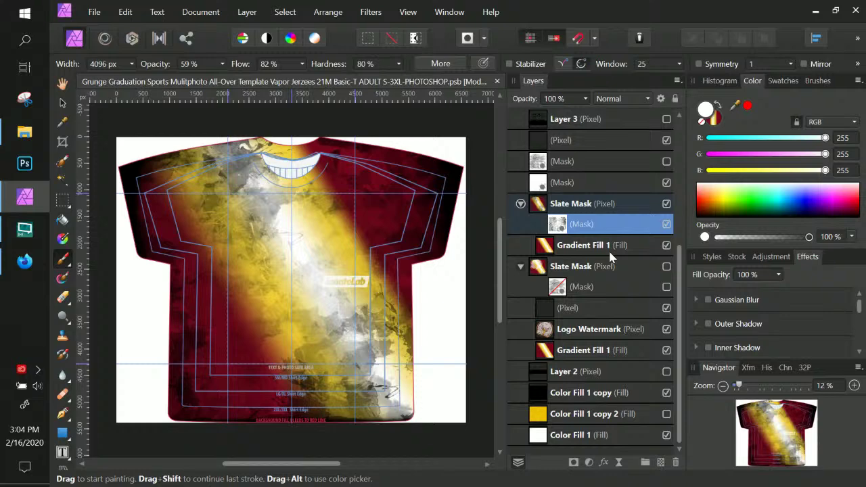
Step: Try copying the Logo Watermark layer from the hidden Slate Mask group to above Gradient Fill 1 in the visible group, and undo it
{"action": "left_click", "coordinate": [588, 204]}
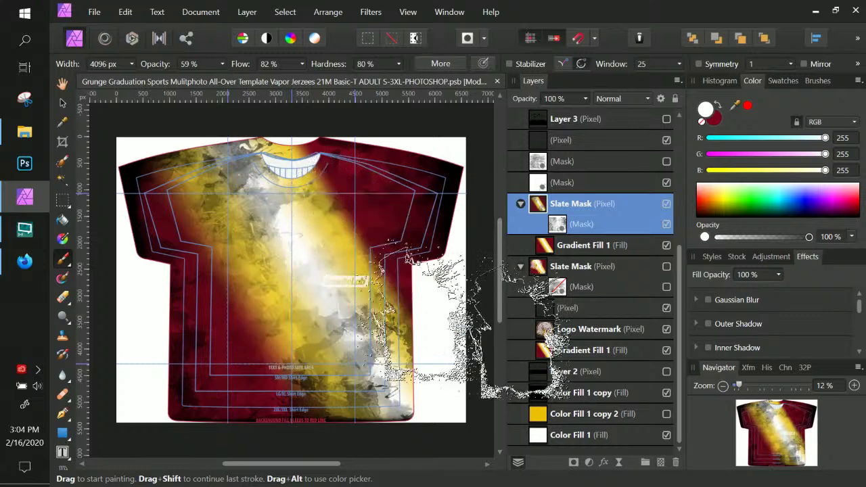
{"action": "left_click", "coordinate": [598, 246]}
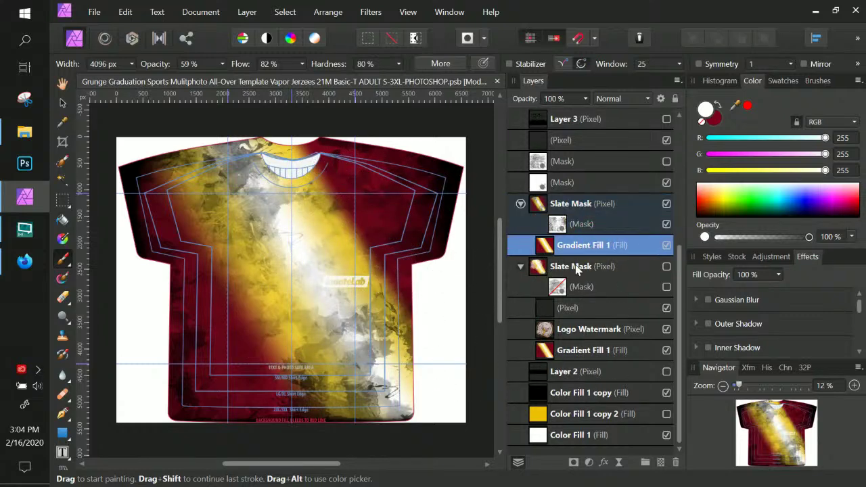
{"action": "left_click", "coordinate": [566, 266]}
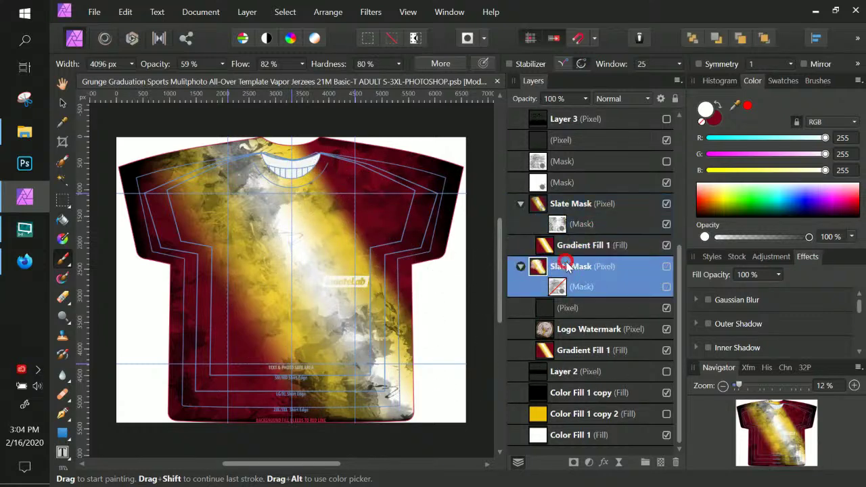
{"action": "left_click", "coordinate": [571, 331]}
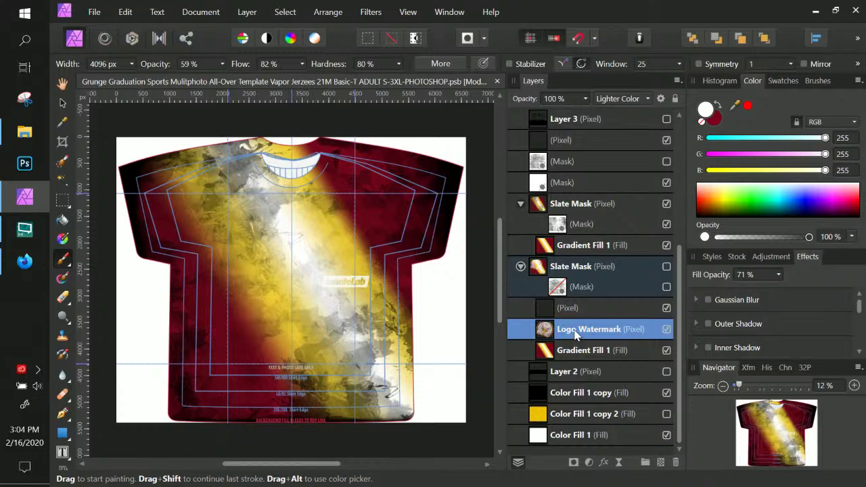
{"action": "key", "text": "alt"}
{"action": "left_click_drag", "start_coordinate": [574, 332], "coordinate": [583, 233]}
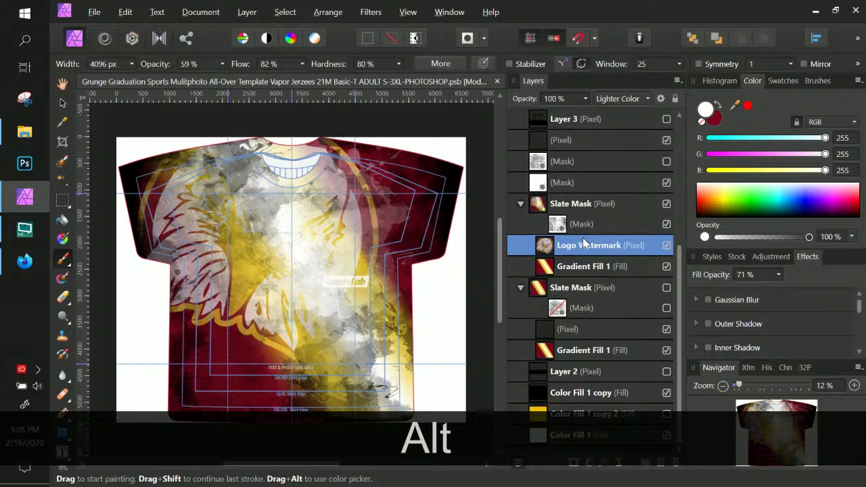
{"action": "key", "text": "ctrl+z"}
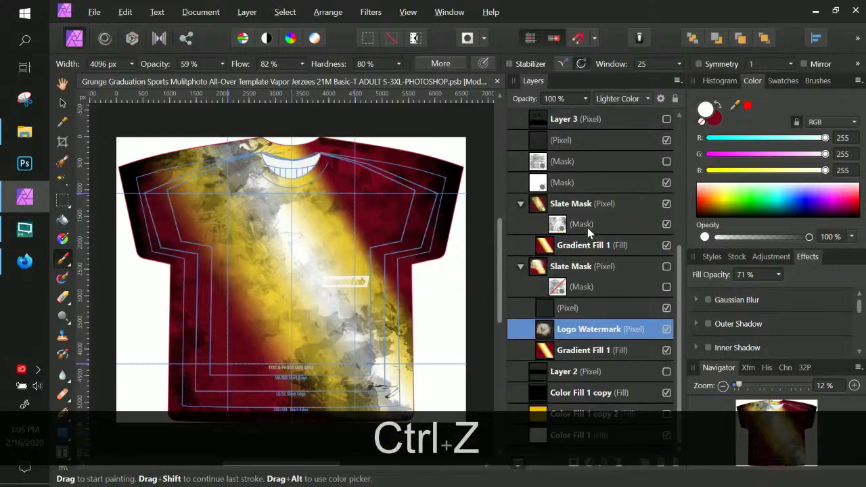
{"action": "left_click", "coordinate": [586, 214]}
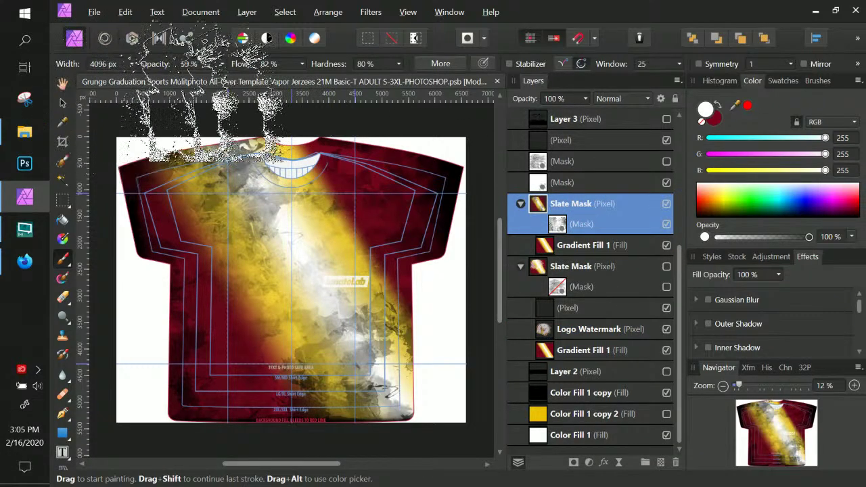
{"action": "left_click", "coordinate": [94, 12]}
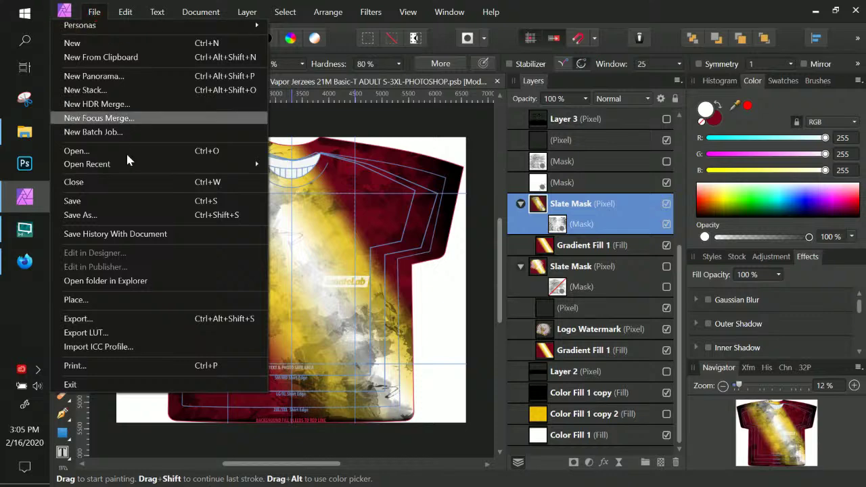
{"action": "left_click", "coordinate": [95, 299]}
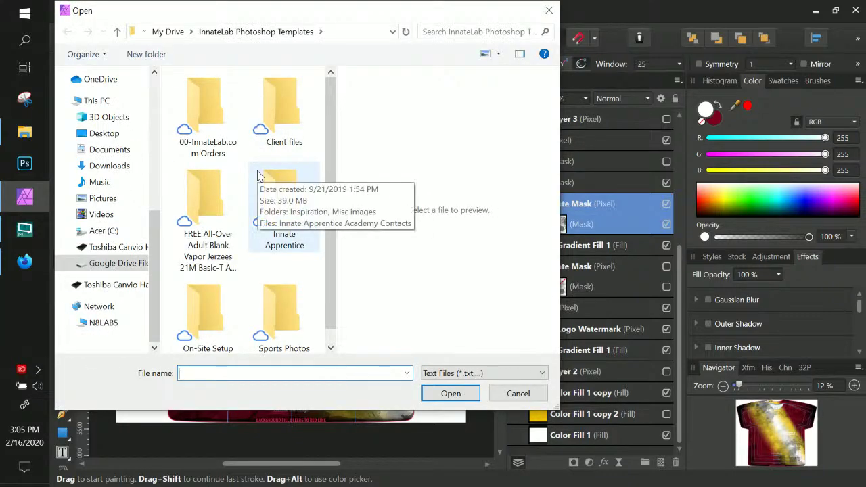
{"action": "scroll", "coordinate": [257, 174], "scroll_direction": "down", "scroll_amount": 1}
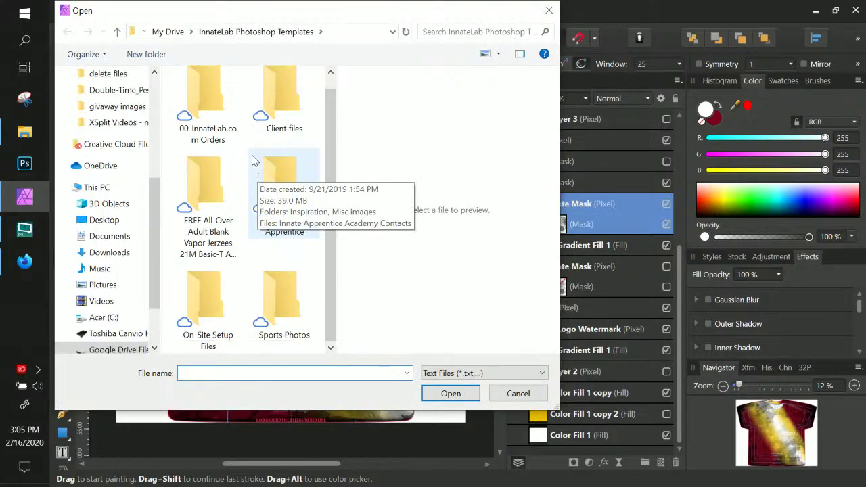
{"action": "left_click", "coordinate": [109, 123]}
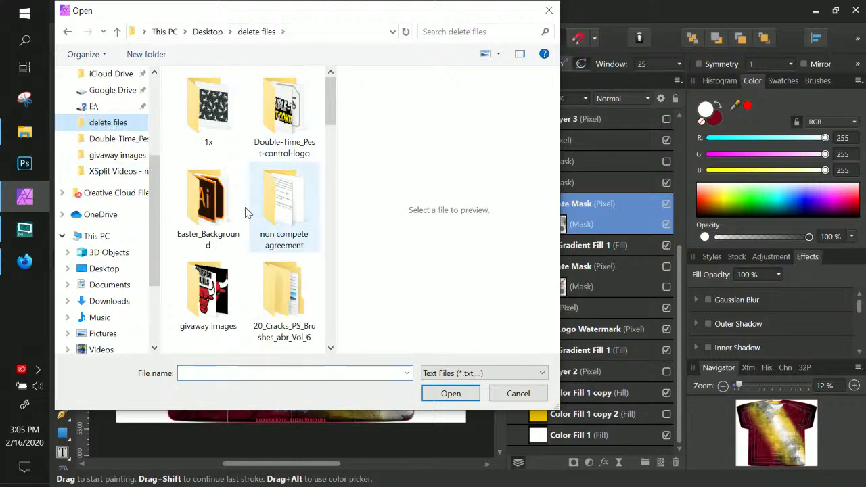
{"action": "scroll", "coordinate": [193, 196], "scroll_direction": "down", "scroll_amount": 2}
{"action": "left_click", "coordinate": [189, 136]}
{"action": "double_click", "coordinate": [189, 136]}
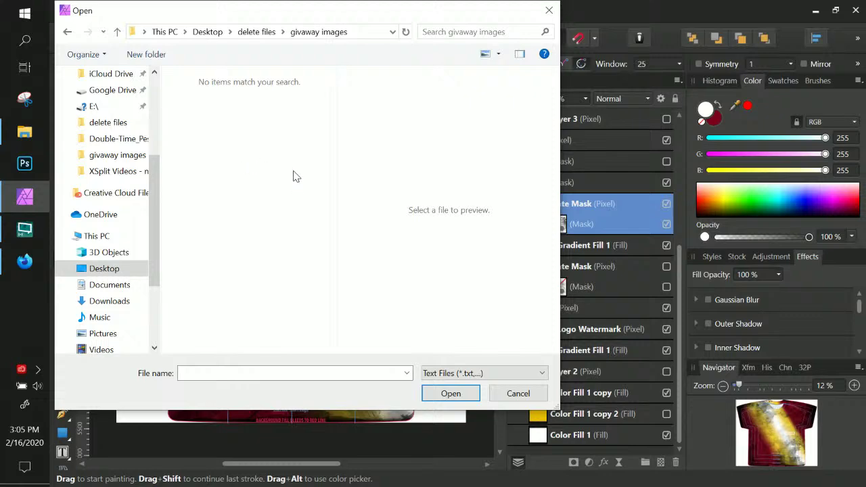
{"action": "left_click", "coordinate": [518, 393]}
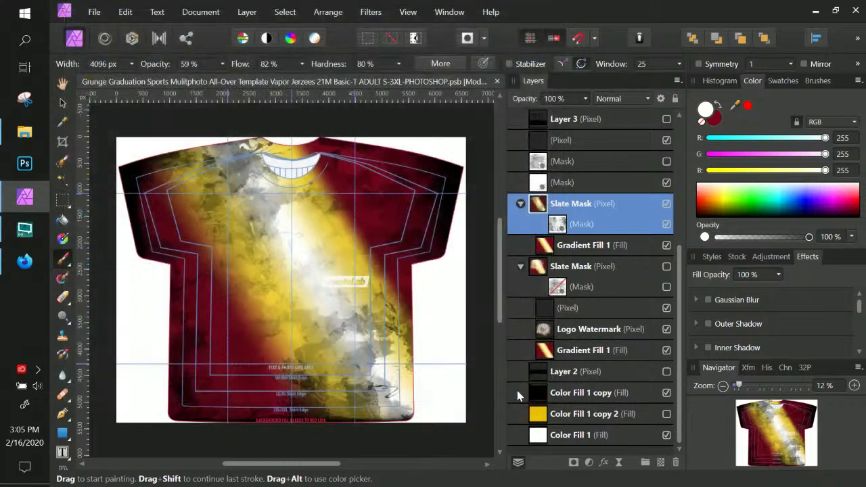
{"action": "left_click", "coordinate": [93, 11]}
{"action": "left_click", "coordinate": [128, 299]}
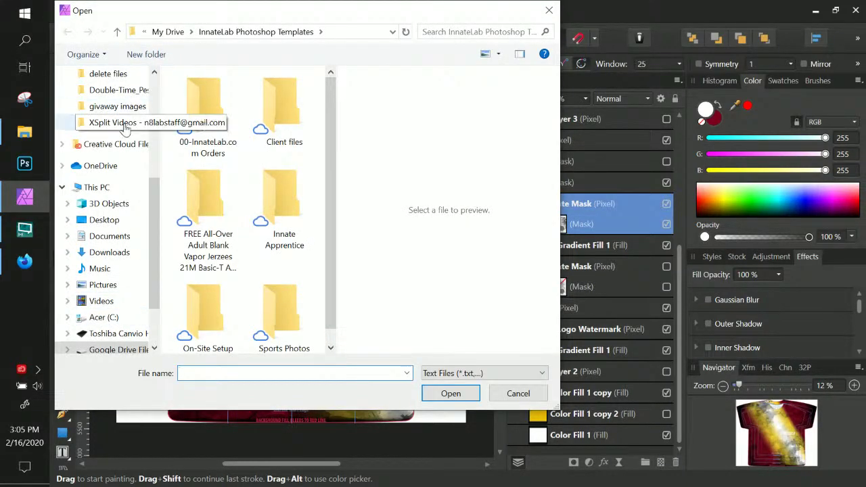
{"action": "left_click", "coordinate": [113, 109]}
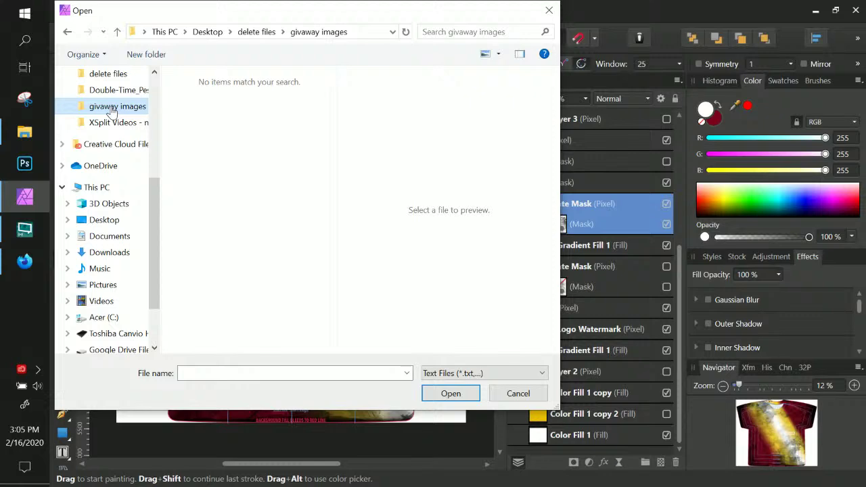
{"action": "left_click", "coordinate": [521, 399]}
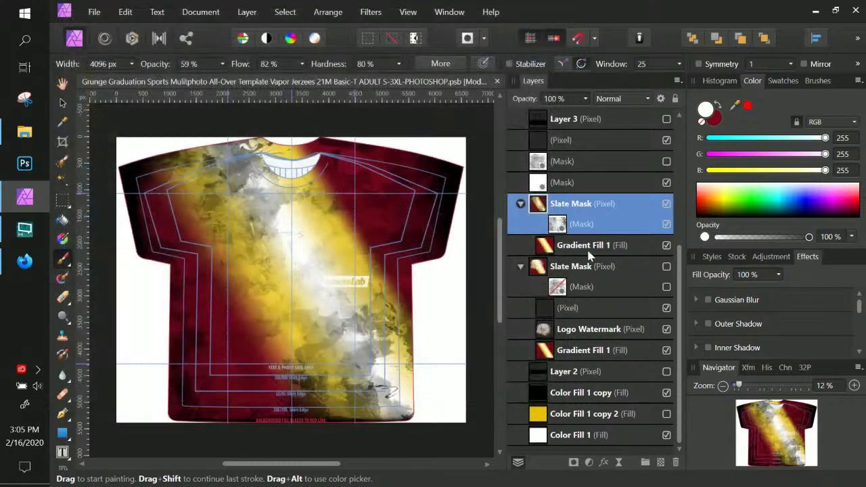
Step: Switch to the Move tool and select the mask layer directly above the upper Slate Mask layer
{"action": "double_click", "coordinate": [599, 205]}
{"action": "key", "text": "Return"}
{"action": "left_click", "coordinate": [63, 103]}
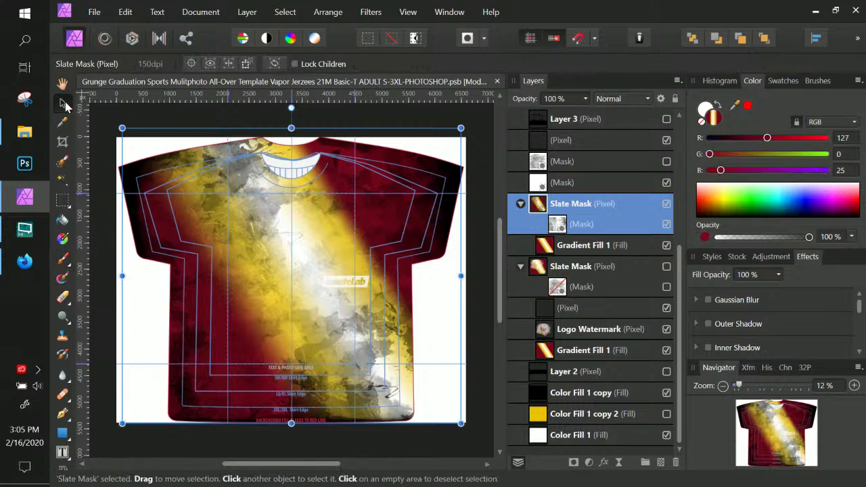
{"action": "left_click", "coordinate": [589, 184]}
{"action": "left_click", "coordinate": [593, 204]}
{"action": "left_click", "coordinate": [565, 183]}
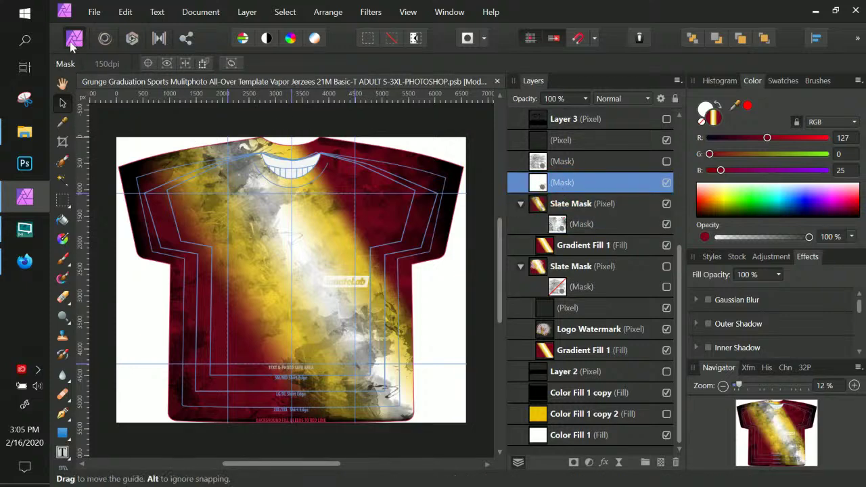
Step: Start placing an image file and set the file type filter to All Documents (*.afdesign,...)
{"action": "left_click", "coordinate": [94, 12]}
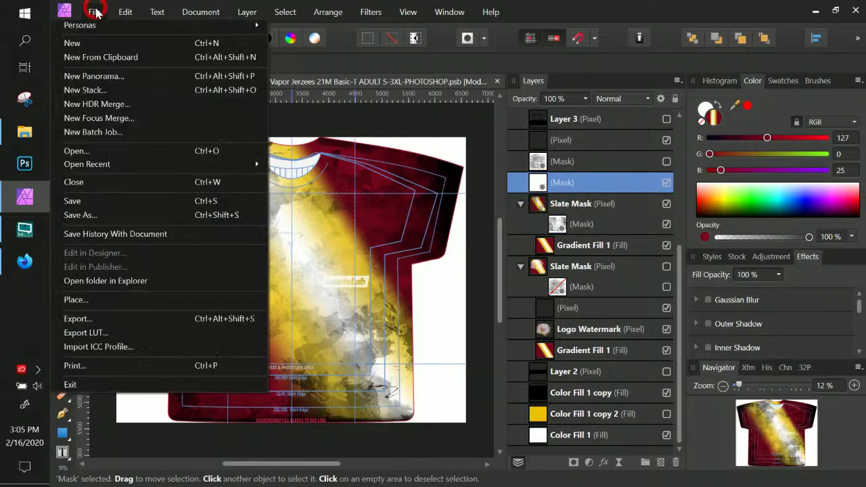
{"action": "left_click", "coordinate": [113, 299]}
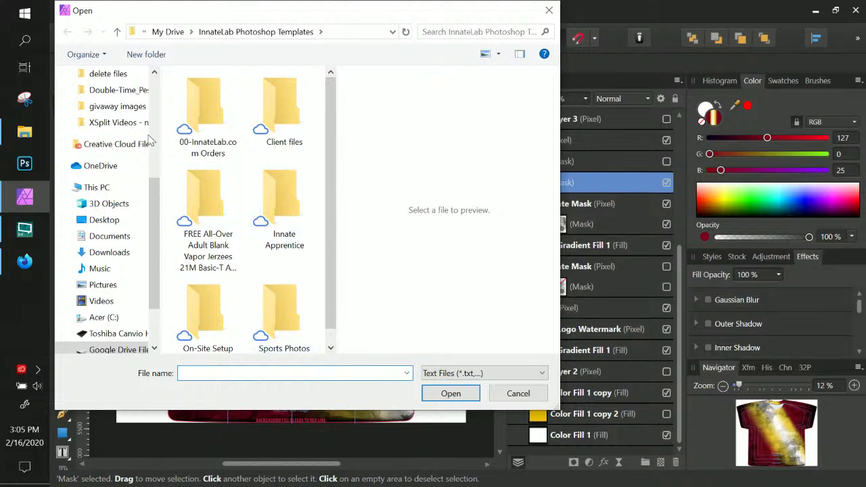
{"action": "left_click", "coordinate": [452, 373]}
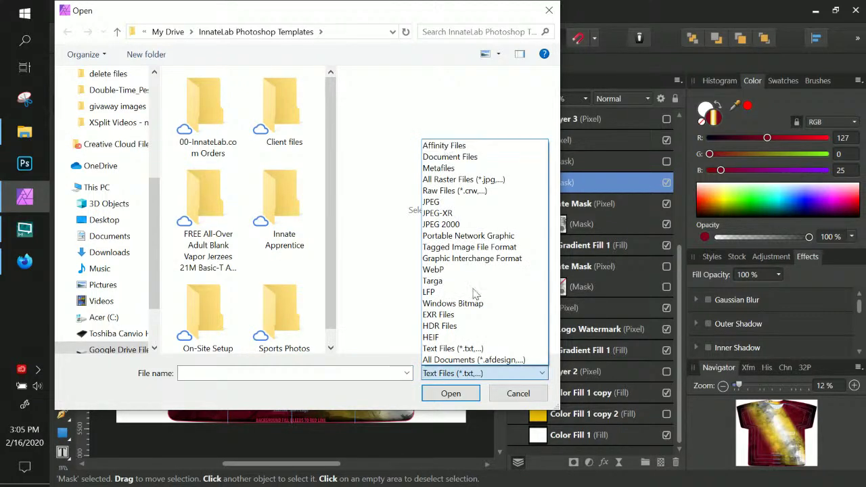
{"action": "left_click", "coordinate": [504, 359]}
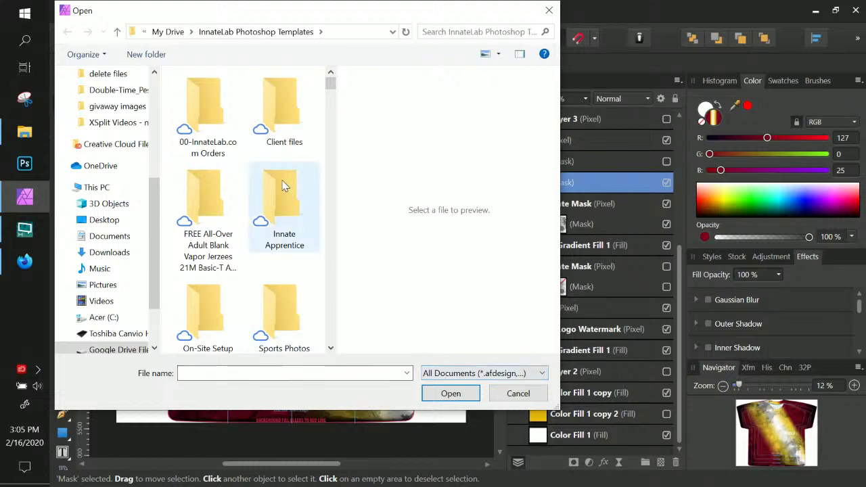
Step: Browse to the givaway images folder inside the delete files folder
{"action": "scroll", "coordinate": [278, 218], "scroll_direction": "down", "scroll_amount": 3}
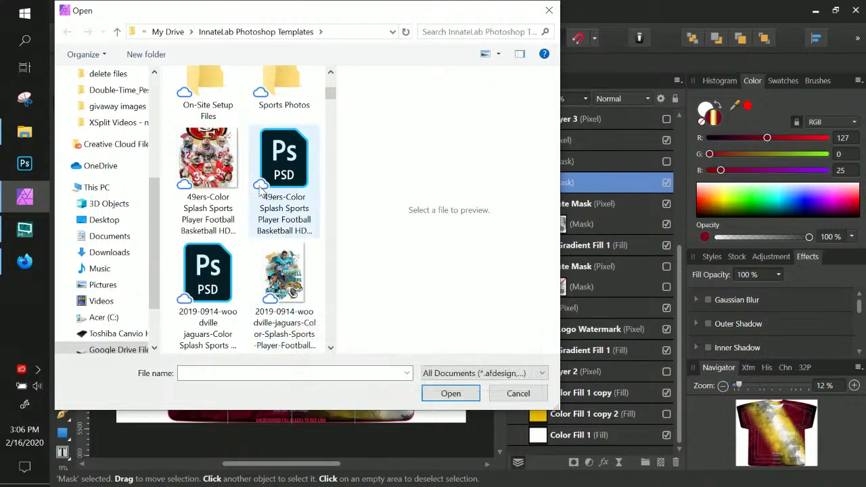
{"action": "scroll", "coordinate": [207, 213], "scroll_direction": "up", "scroll_amount": 3}
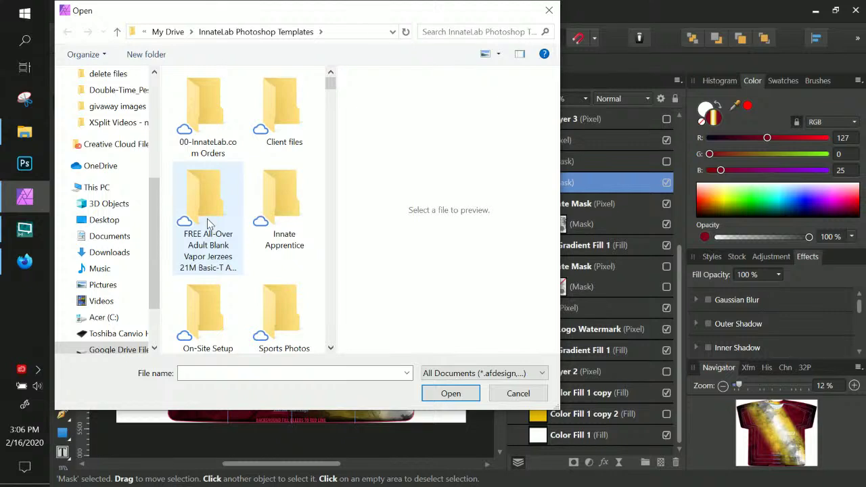
{"action": "left_click", "coordinate": [108, 75]}
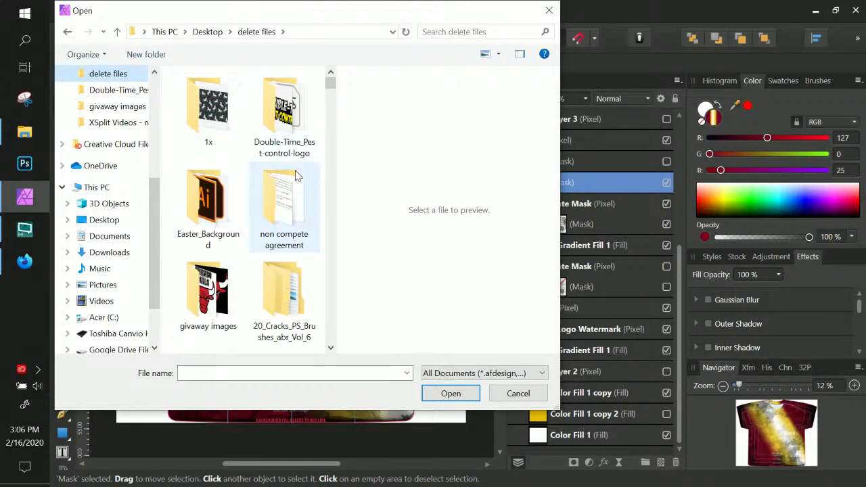
{"action": "double_click", "coordinate": [209, 298]}
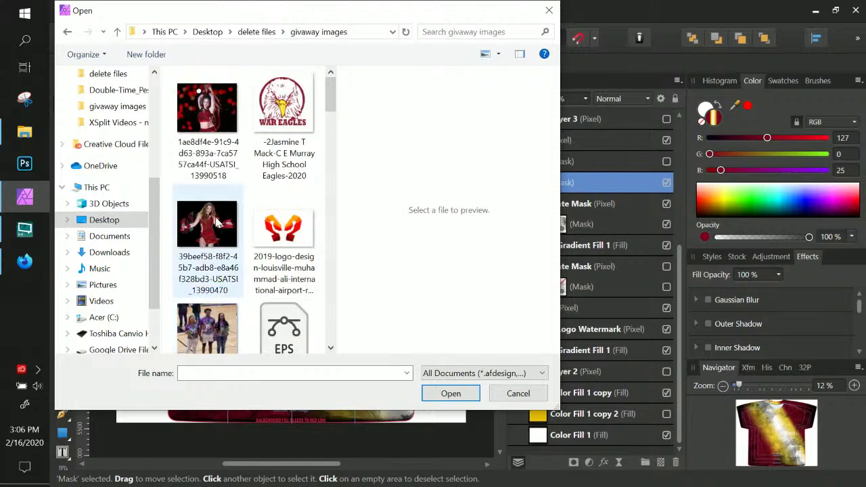
Step: Compare the War Eagles logo files and look through the other images in the givaway images folder
{"action": "left_click", "coordinate": [280, 104]}
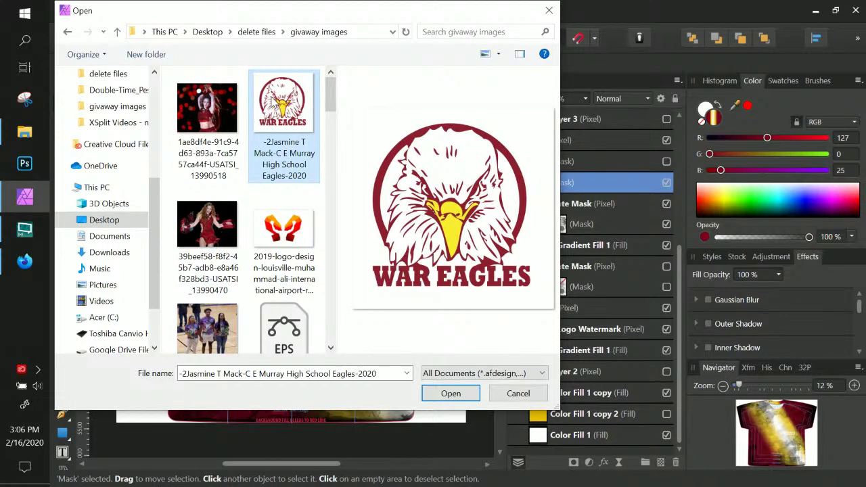
{"action": "scroll", "coordinate": [284, 217], "scroll_direction": "down", "scroll_amount": 5}
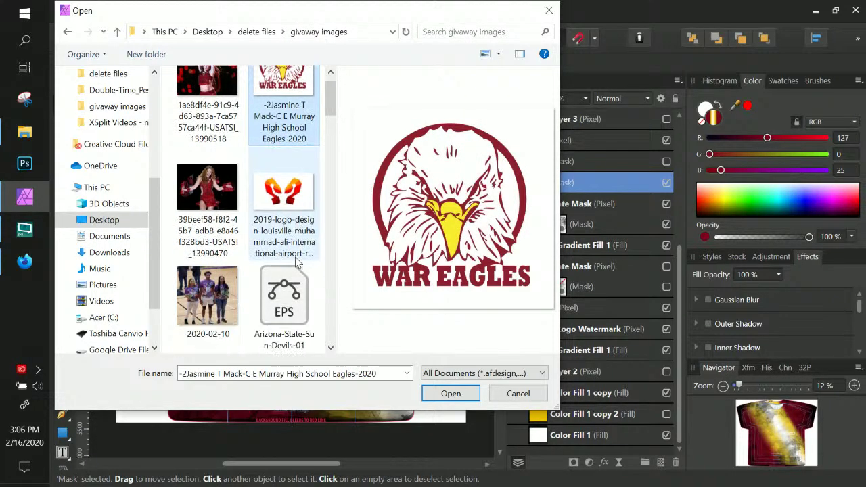
{"action": "scroll", "coordinate": [296, 264], "scroll_direction": "up", "scroll_amount": 5}
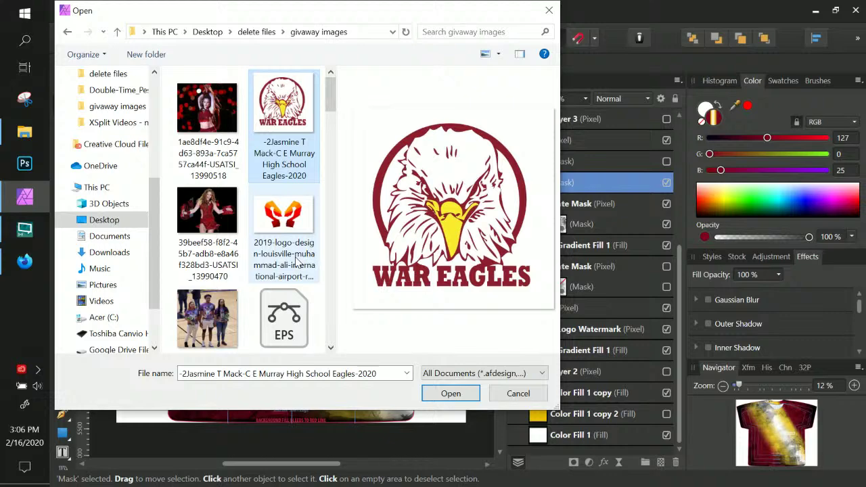
{"action": "scroll", "coordinate": [296, 263], "scroll_direction": "down", "scroll_amount": 2}
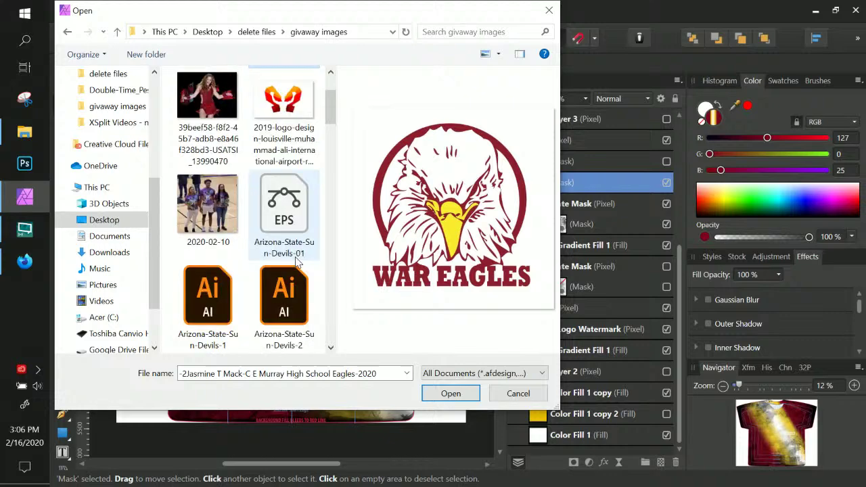
{"action": "scroll", "coordinate": [296, 262], "scroll_direction": "down", "scroll_amount": 3}
{"action": "scroll", "coordinate": [295, 263], "scroll_direction": "down", "scroll_amount": 3}
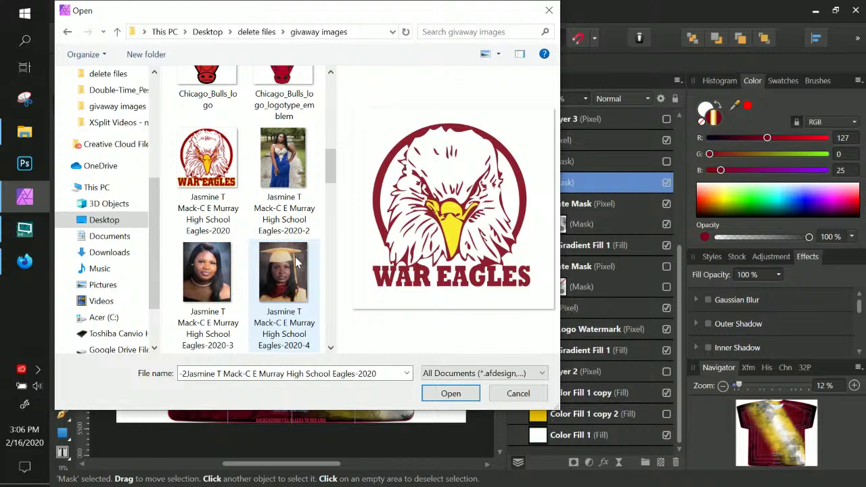
{"action": "left_click", "coordinate": [208, 164]}
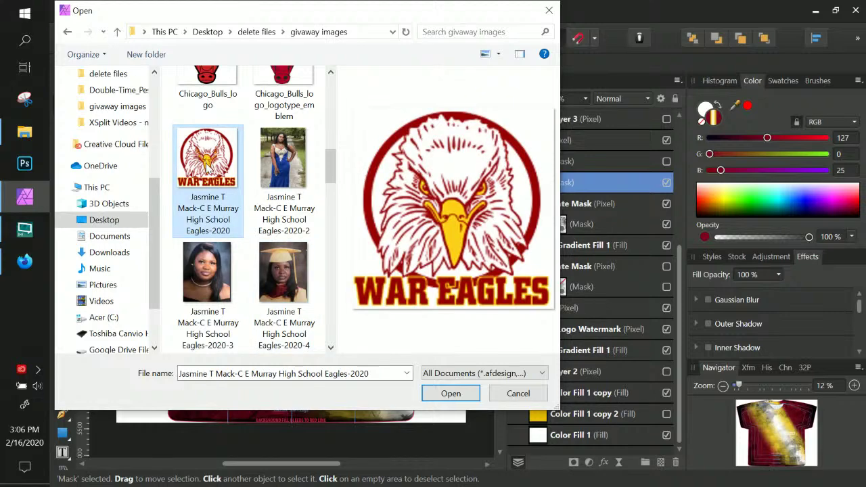
{"action": "scroll", "coordinate": [208, 164], "scroll_direction": "down", "scroll_amount": 12}
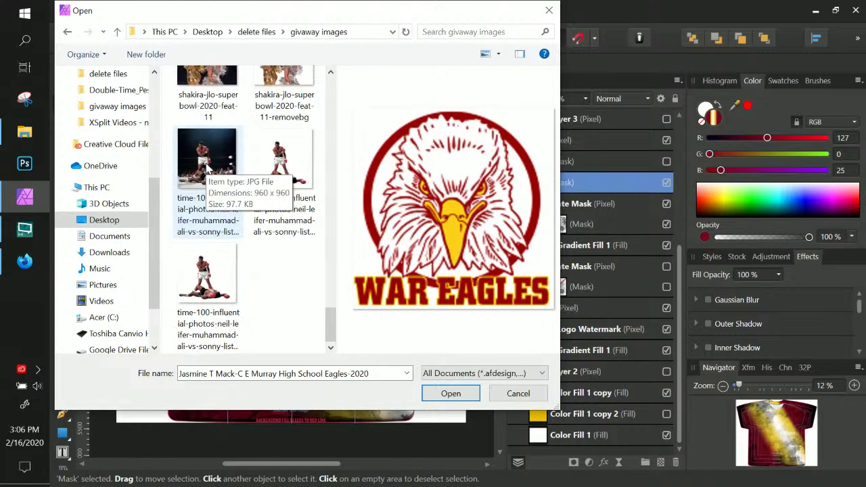
{"action": "scroll", "coordinate": [208, 165], "scroll_direction": "up", "scroll_amount": 15}
Step: Place the War Eagles logo with plain maroon lettering at its default size on the shirt's upper chest
{"action": "left_click", "coordinate": [284, 103]}
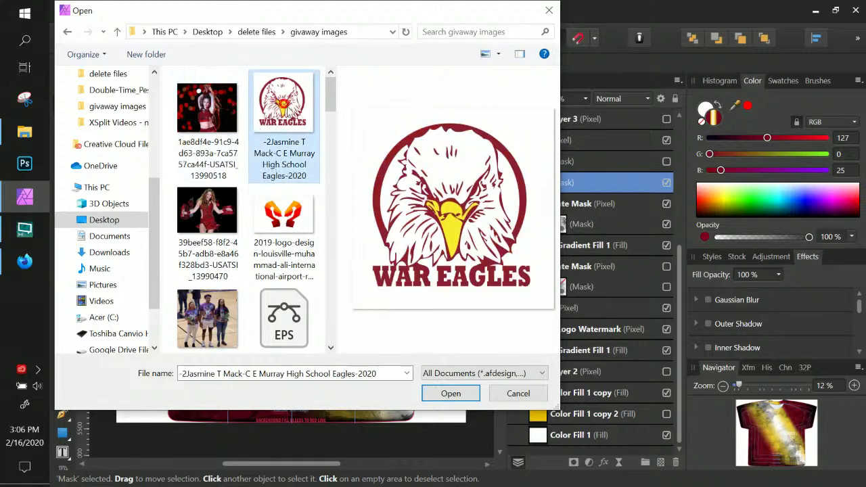
{"action": "left_click", "coordinate": [451, 393]}
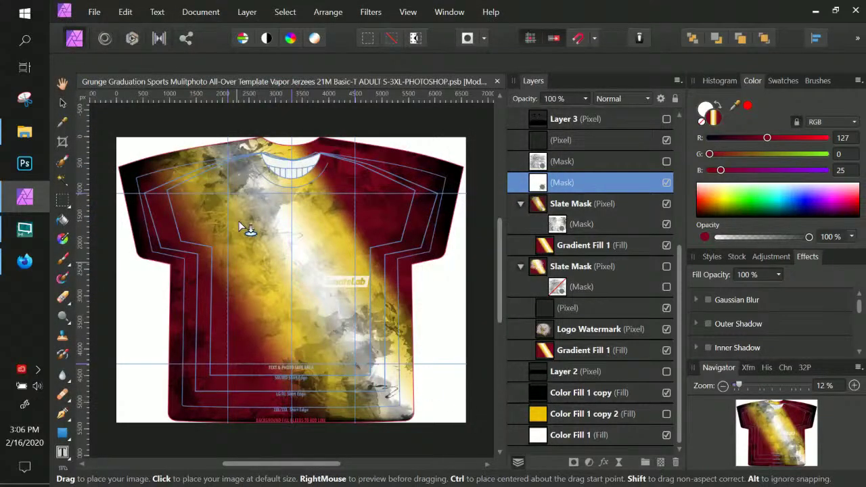
{"action": "left_click", "coordinate": [244, 214]}
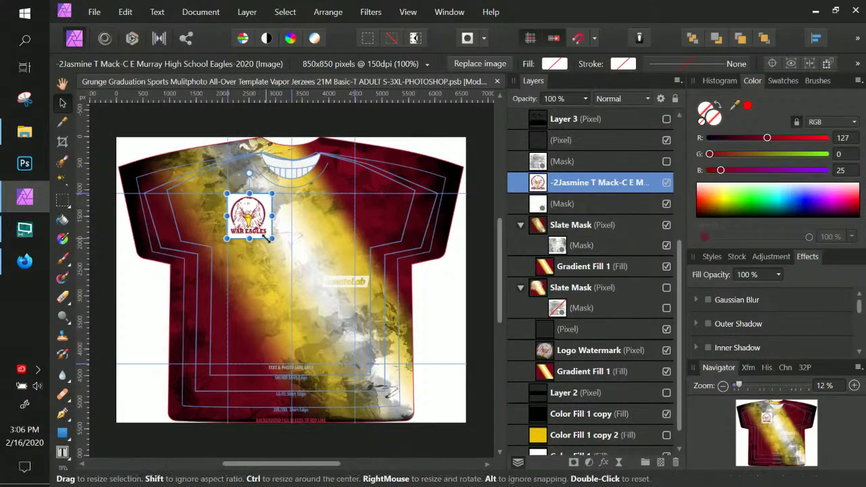
Step: Enlarge the placed War Eagles logo to about 468% and centre it across the shirt front below the collar
{"action": "left_click_drag", "start_coordinate": [272, 242], "coordinate": [433, 399]}
{"action": "left_click_drag", "start_coordinate": [252, 325], "coordinate": [220, 249]}
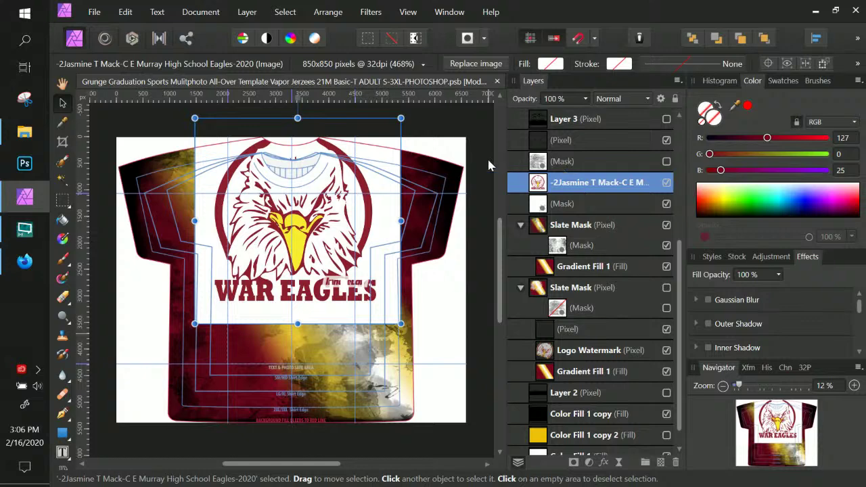
{"action": "left_click_drag", "start_coordinate": [381, 230], "coordinate": [377, 262]}
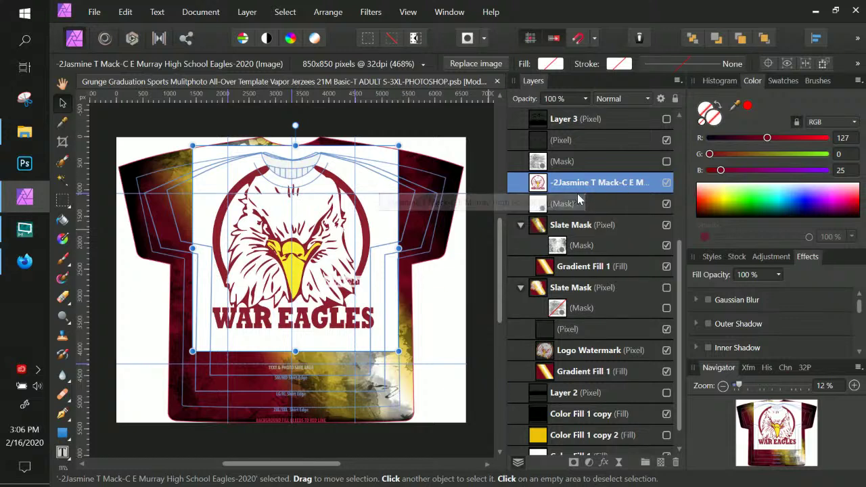
Step: Set the War Eagles logo's blend mode to Multiply and rotate it clockwise so its lettering slants down across the shirt
{"action": "left_click", "coordinate": [620, 100]}
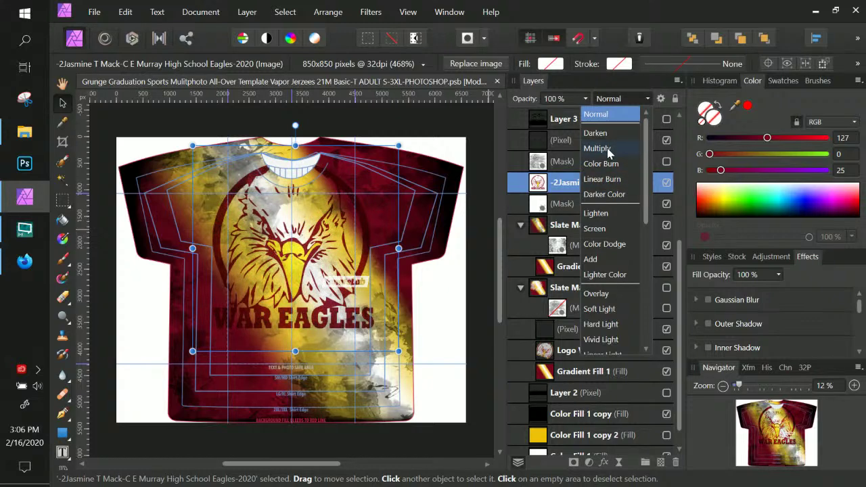
{"action": "left_click", "coordinate": [609, 152]}
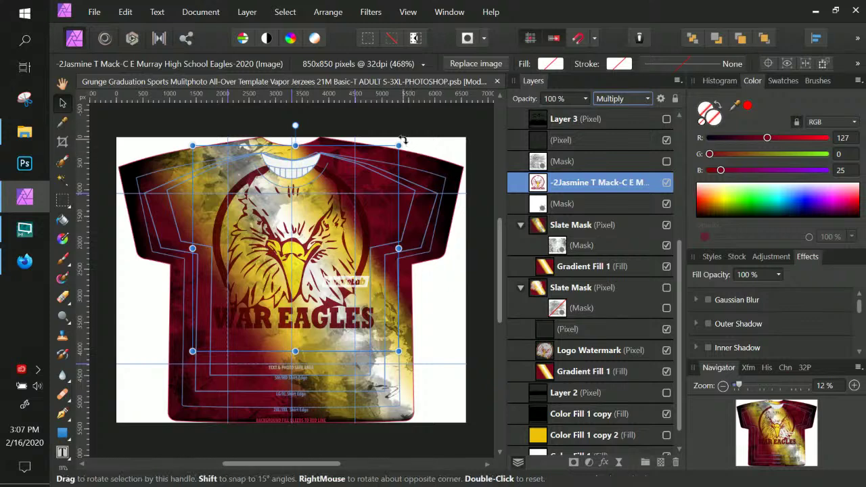
{"action": "left_click_drag", "start_coordinate": [407, 139], "coordinate": [489, 211]}
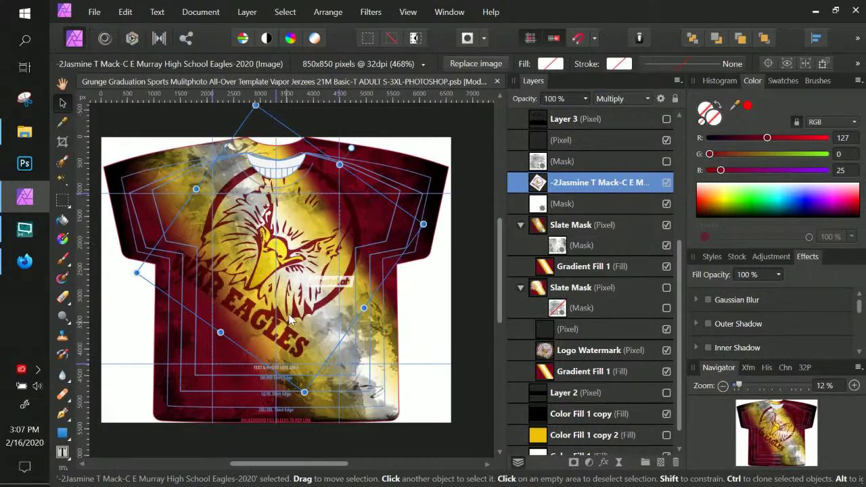
Step: Shift the War Eagles logo sideways on the shirt, enlarge it to about 555% and rotate it back upright
{"action": "left_click_drag", "start_coordinate": [291, 315], "coordinate": [329, 309]}
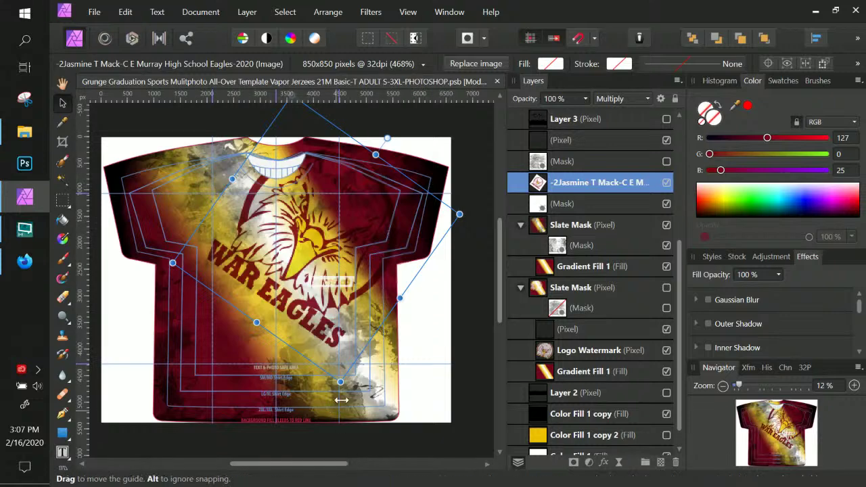
{"action": "left_click_drag", "start_coordinate": [340, 382], "coordinate": [347, 428]}
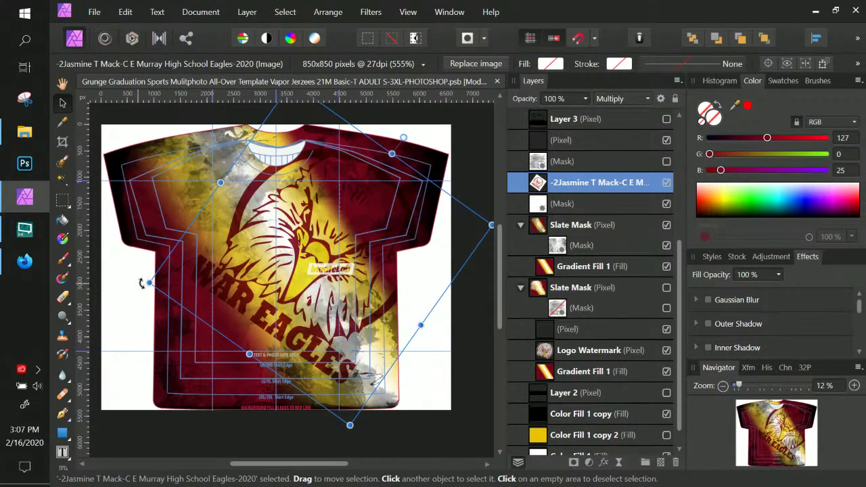
{"action": "left_click_drag", "start_coordinate": [150, 284], "coordinate": [216, 352]}
{"action": "key", "text": "shift"}
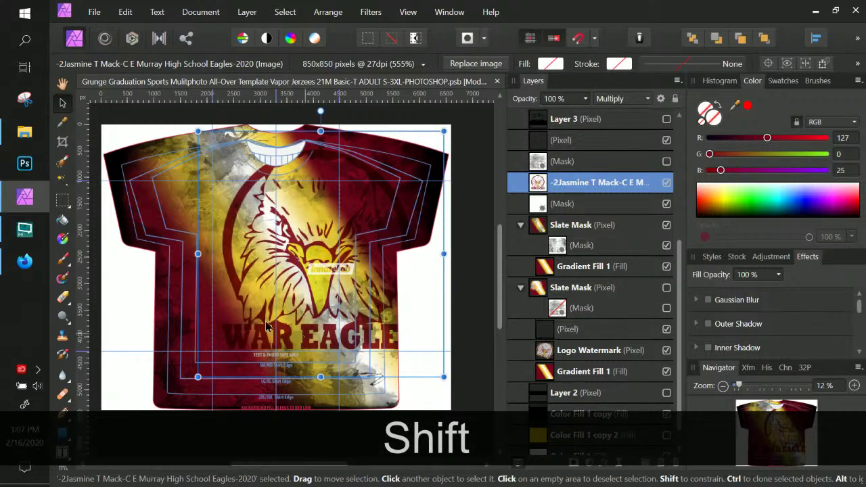
Step: Reposition the upright War Eagles logo and enlarge it to about 750% so the eagle fills the whole shirt front
{"action": "left_click_drag", "start_coordinate": [305, 343], "coordinate": [226, 302]}
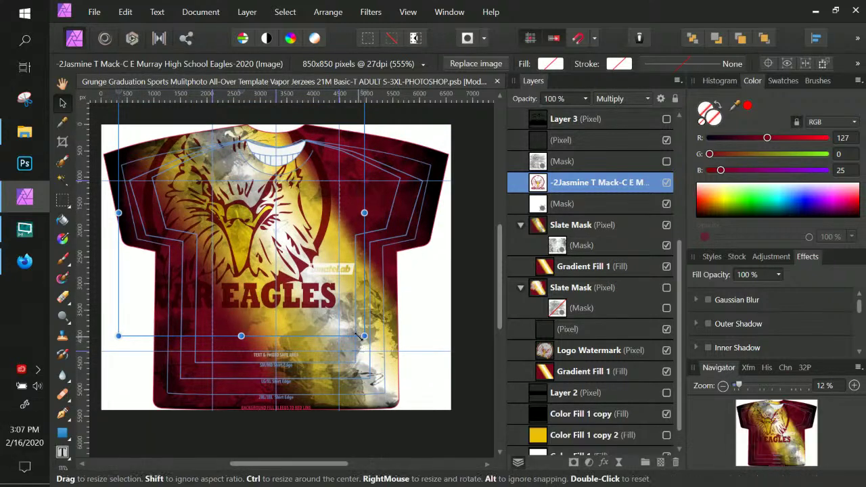
{"action": "left_click_drag", "start_coordinate": [363, 336], "coordinate": [447, 431]}
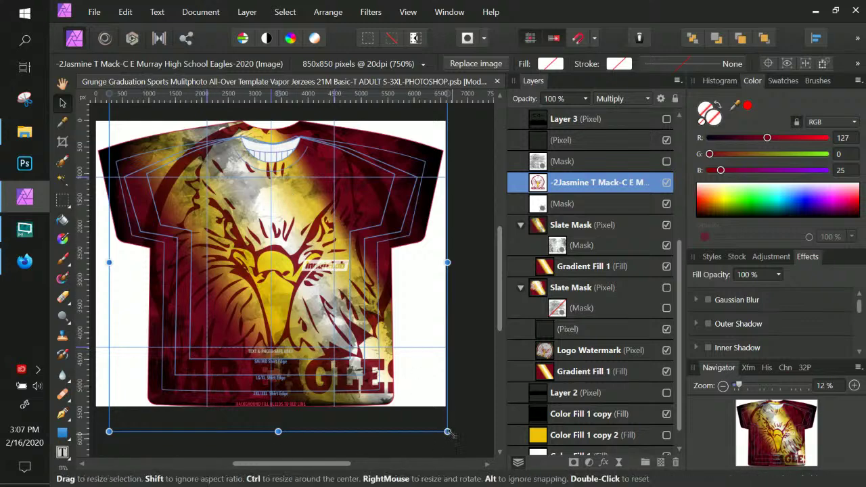
{"action": "left_click_drag", "start_coordinate": [447, 432], "coordinate": [422, 432]}
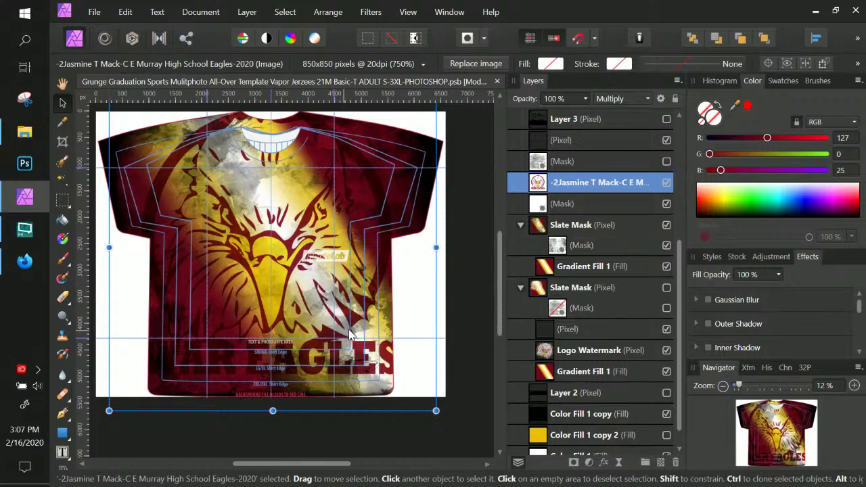
Step: Nest the War Eagles logo layer inside the visible Slate Mask layer, above Gradient Fill 1, and collapse that layer
{"action": "left_click", "coordinate": [585, 268]}
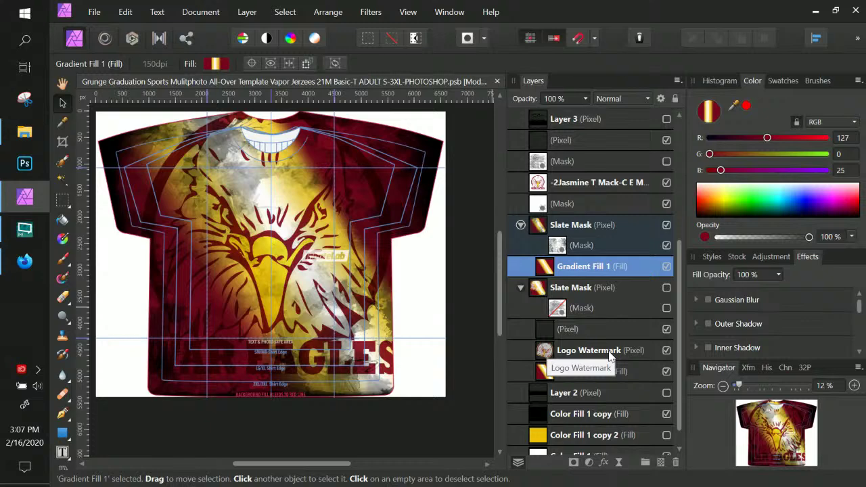
{"action": "left_click_drag", "start_coordinate": [579, 183], "coordinate": [593, 230]}
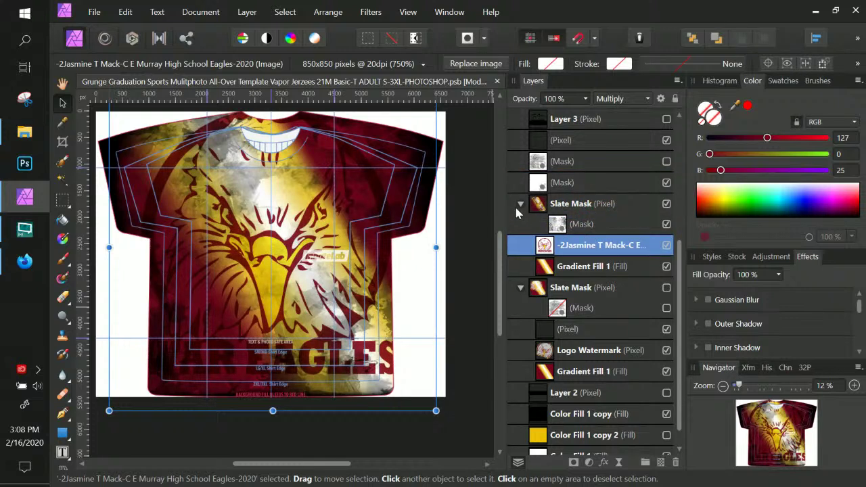
{"action": "left_click", "coordinate": [520, 205]}
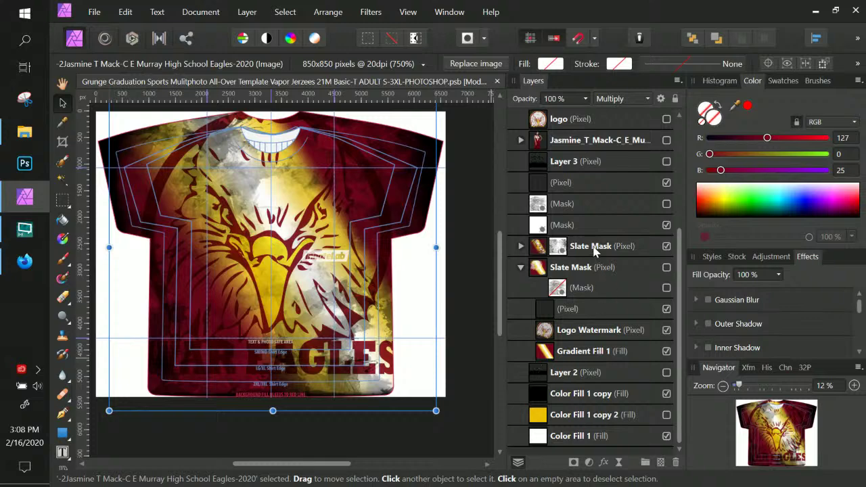
Step: Show the three graduate photo layers and examine the cut-out portraits and the full-length photo's layer name
{"action": "scroll", "coordinate": [570, 250], "scroll_direction": "up", "scroll_amount": 3}
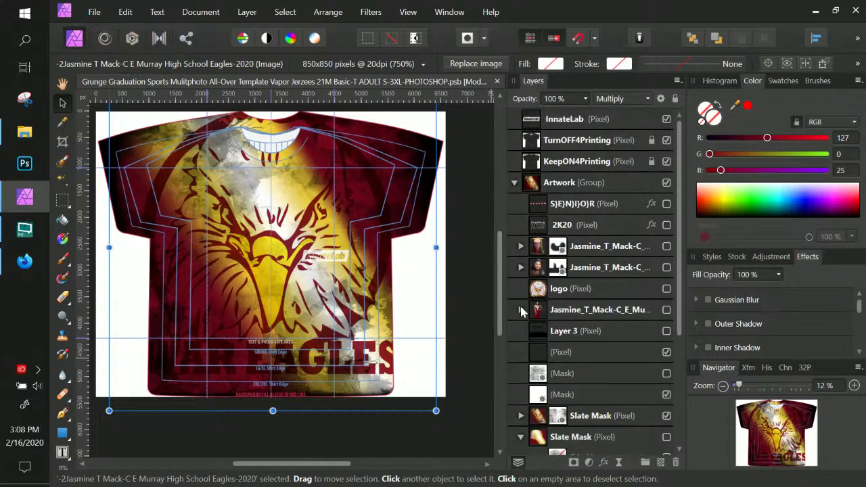
{"action": "left_click", "coordinate": [666, 309]}
{"action": "left_click", "coordinate": [666, 267]}
{"action": "left_click", "coordinate": [666, 246]}
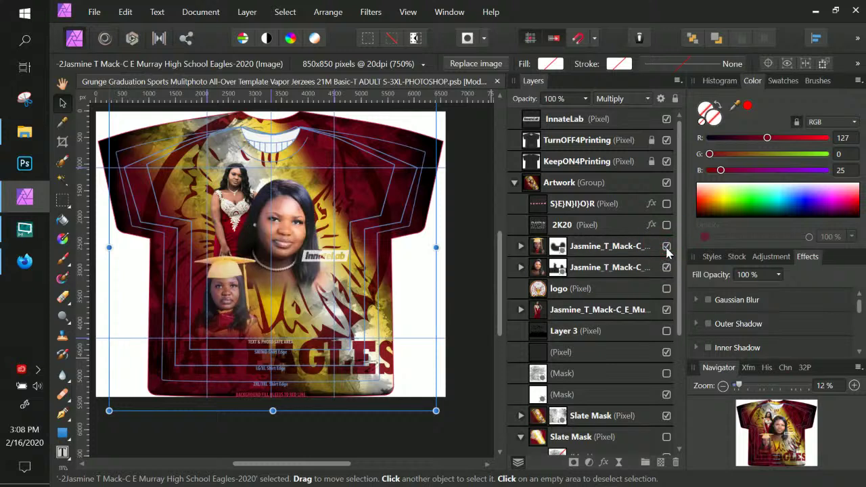
{"action": "left_click", "coordinate": [565, 311]}
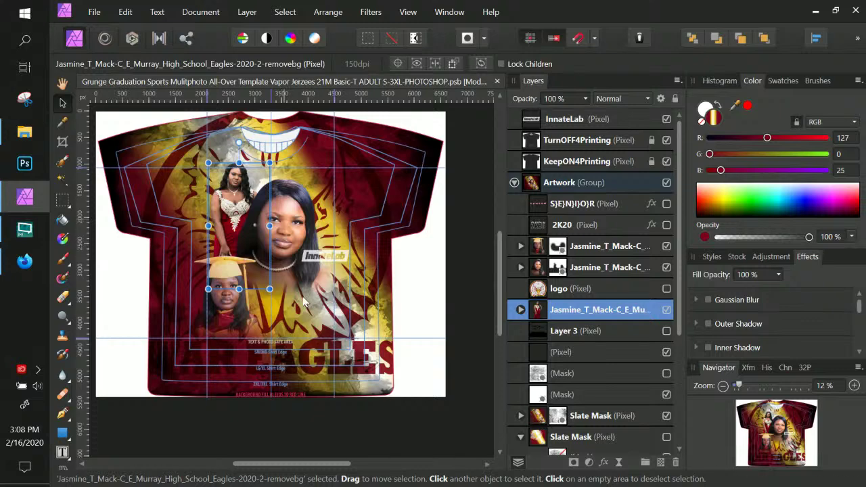
{"action": "key", "text": "ctrl+KP_Add"}
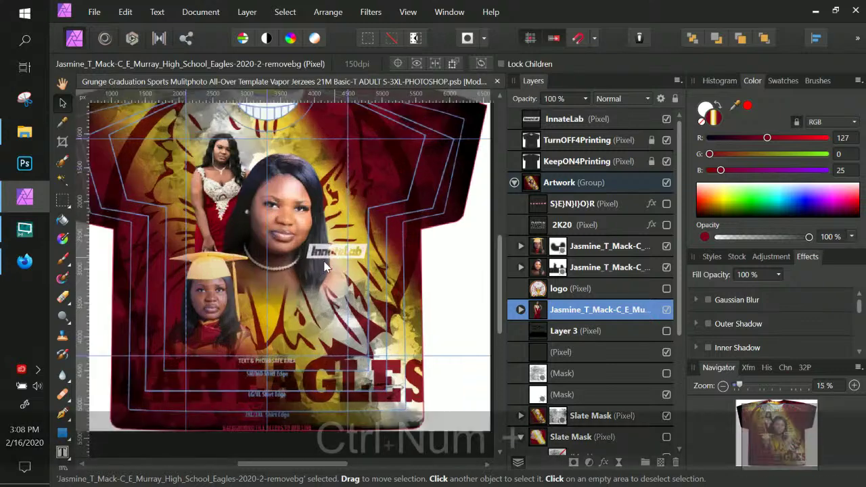
{"action": "key", "text": "ctrl+KP_Add"}
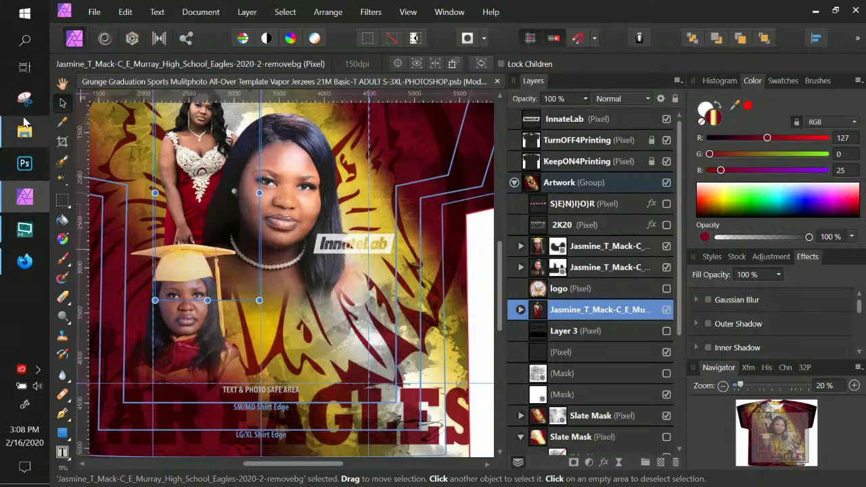
{"action": "double_click", "coordinate": [618, 309]}
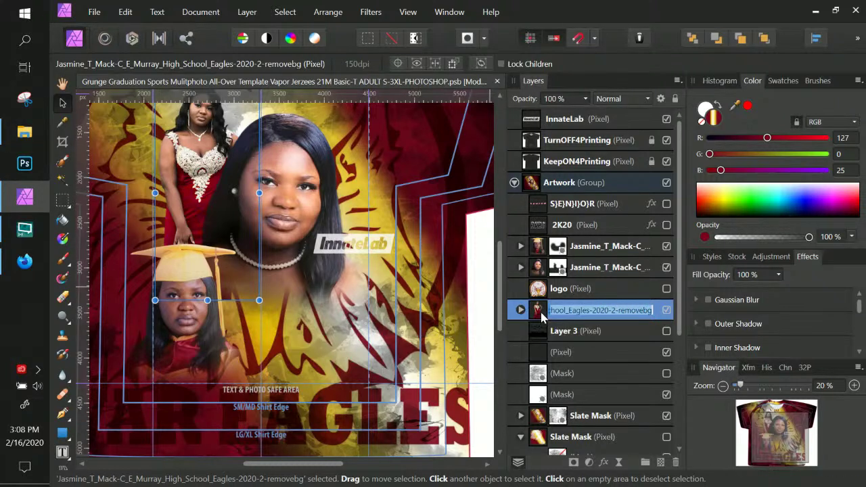
{"action": "key", "text": "Return"}
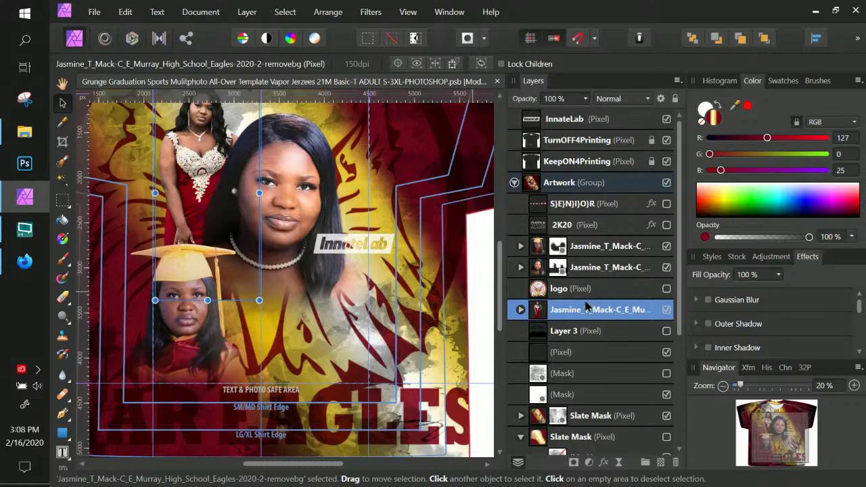
Step: Hide the three graduate photo layers again, leaving only the logo background artwork showing
{"action": "left_click", "coordinate": [36, 133]}
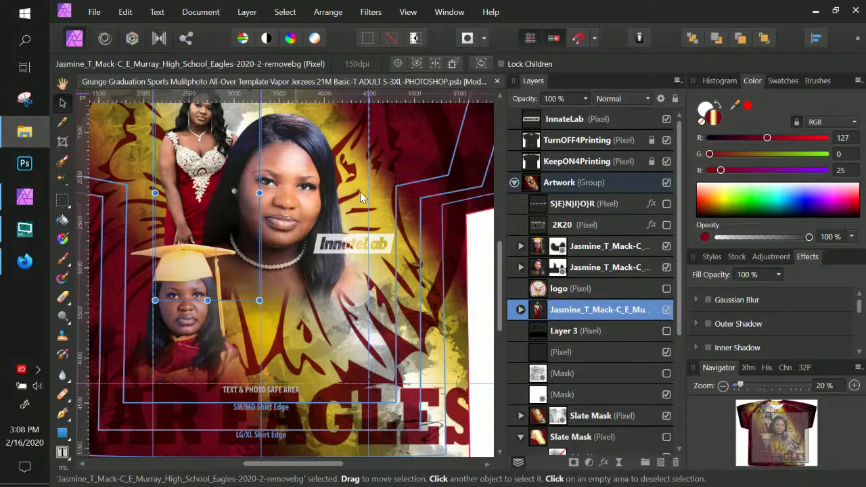
{"action": "left_click", "coordinate": [572, 60]}
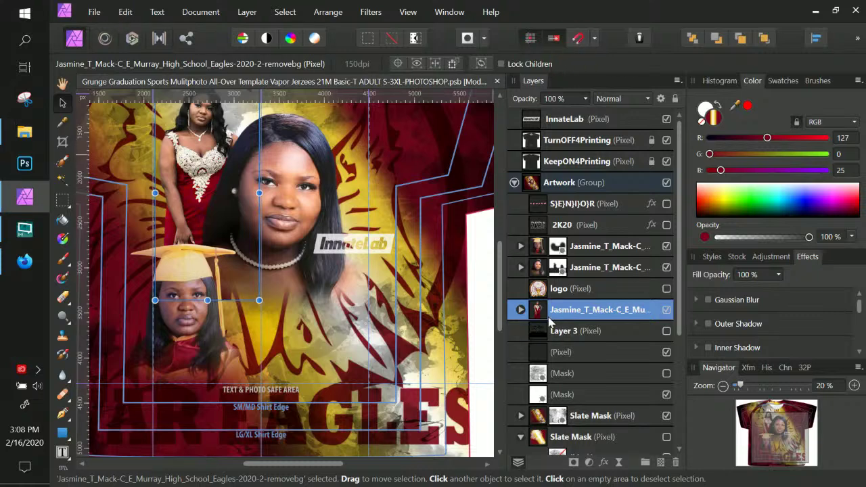
{"action": "left_click", "coordinate": [666, 309]}
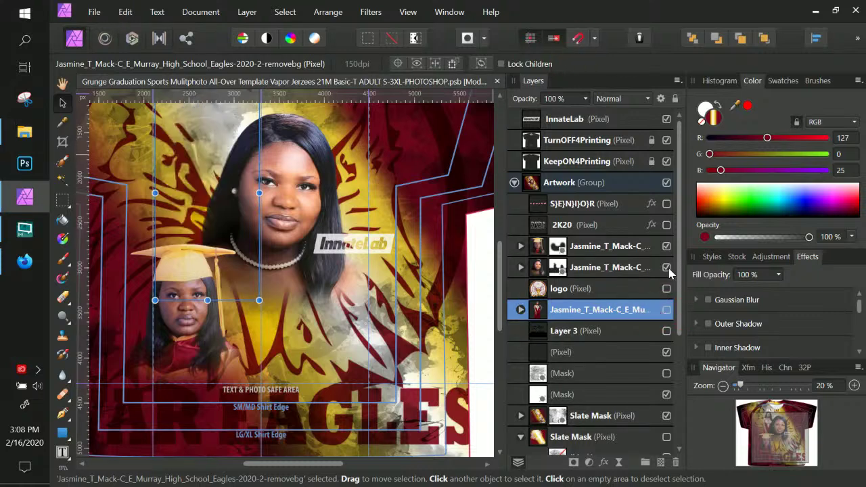
{"action": "left_click", "coordinate": [666, 267]}
{"action": "left_click", "coordinate": [666, 246]}
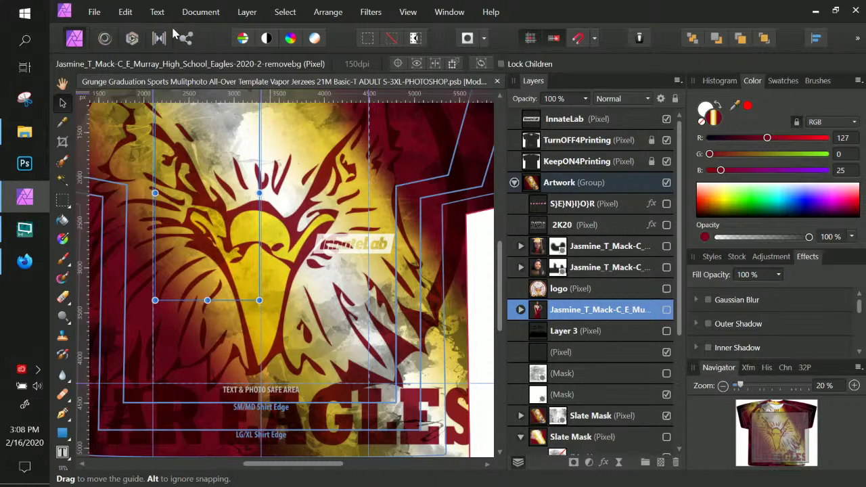
Step: Look through the givaway images and delete files folders for a photo to place, and preview the picture of the smiling girl
{"action": "left_click", "coordinate": [95, 12]}
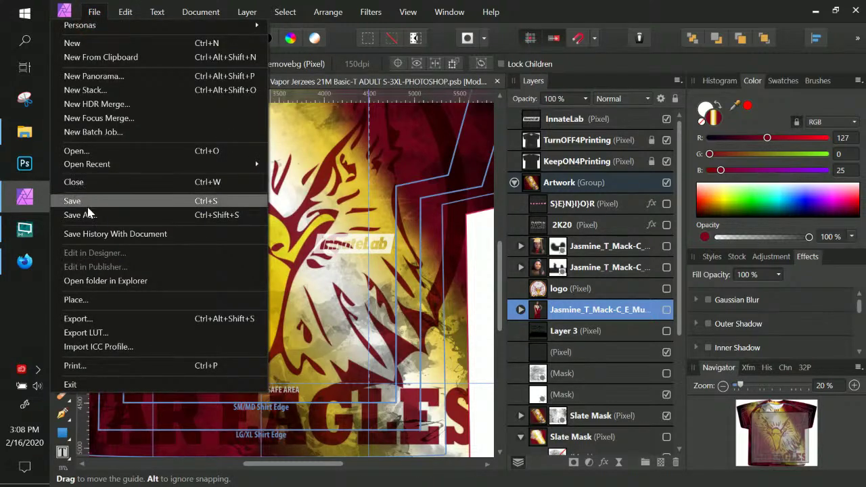
{"action": "left_click", "coordinate": [88, 299]}
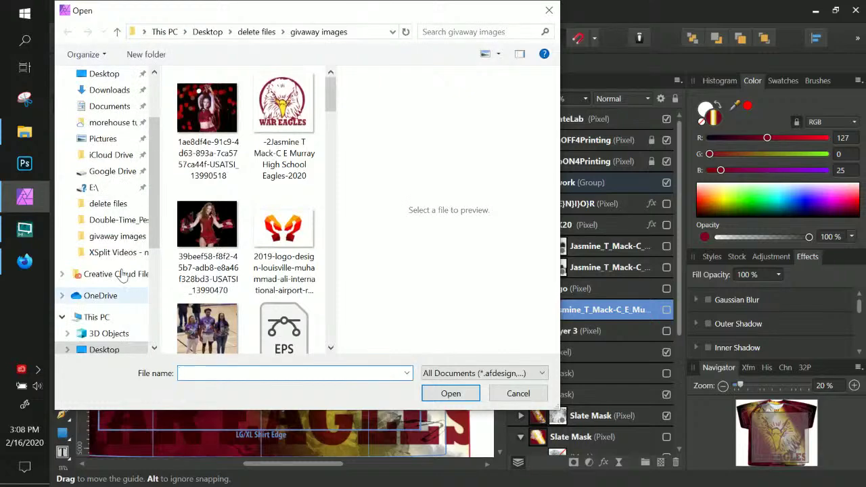
{"action": "scroll", "coordinate": [267, 166], "scroll_direction": "down", "scroll_amount": 3}
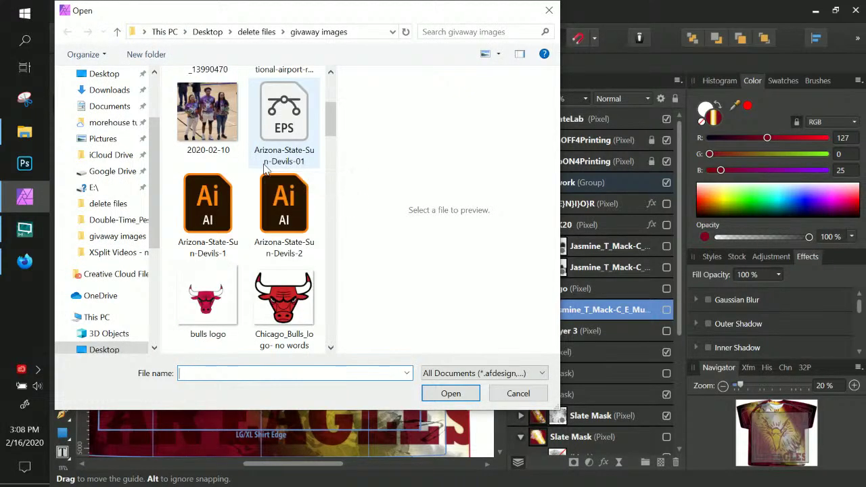
{"action": "scroll", "coordinate": [267, 165], "scroll_direction": "up", "scroll_amount": 3}
{"action": "left_click", "coordinate": [255, 32]}
{"action": "scroll", "coordinate": [274, 155], "scroll_direction": "down", "scroll_amount": 10}
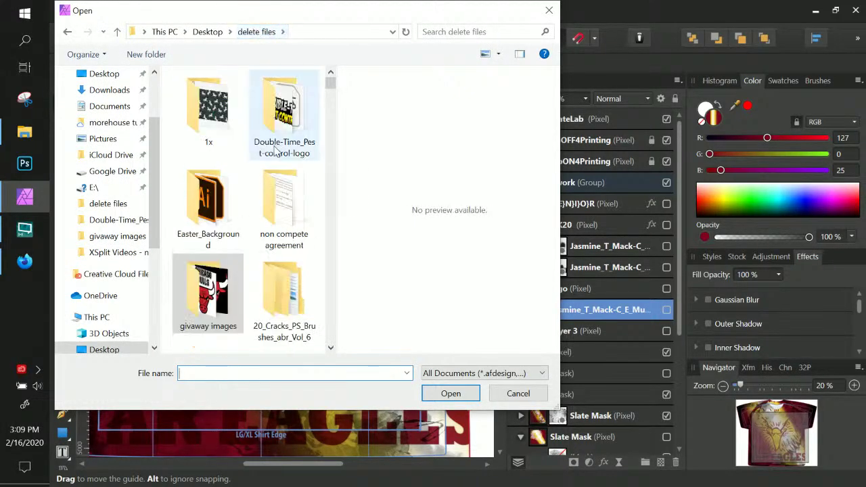
{"action": "scroll", "coordinate": [273, 156], "scroll_direction": "down", "scroll_amount": 12}
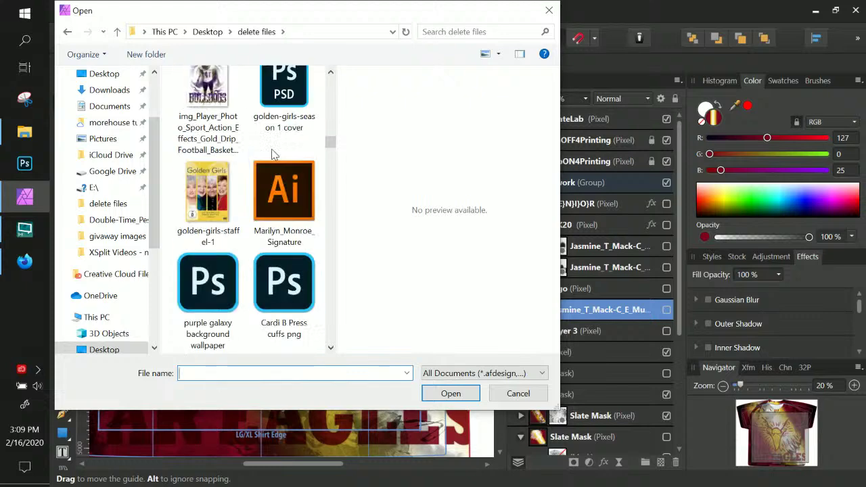
{"action": "scroll", "coordinate": [272, 154], "scroll_direction": "down", "scroll_amount": 8}
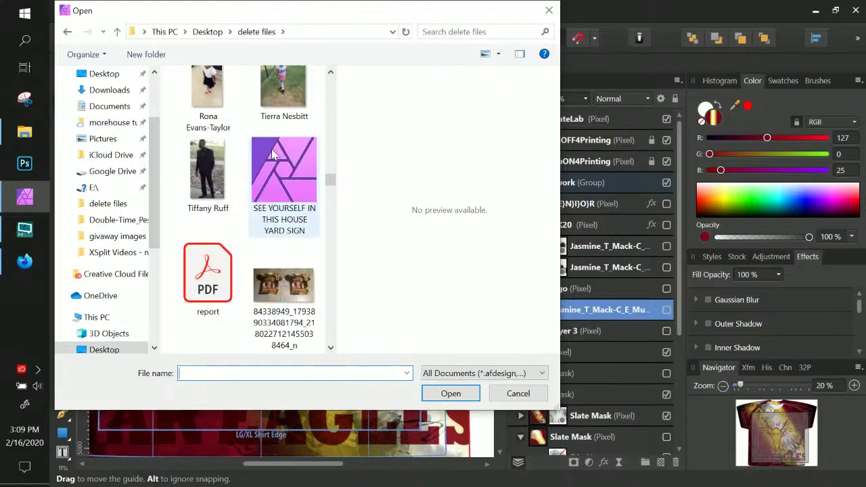
{"action": "scroll", "coordinate": [274, 155], "scroll_direction": "up", "scroll_amount": 2}
{"action": "scroll", "coordinate": [271, 149], "scroll_direction": "down", "scroll_amount": 3}
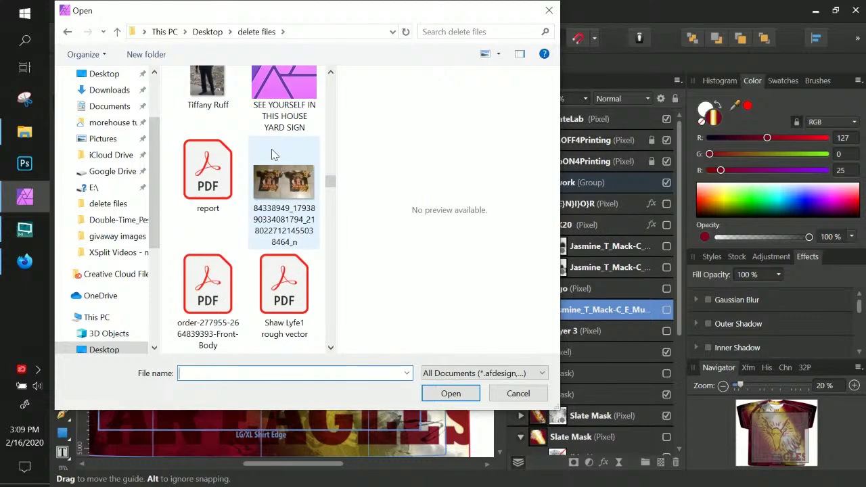
{"action": "scroll", "coordinate": [271, 149], "scroll_direction": "up", "scroll_amount": 3}
{"action": "scroll", "coordinate": [274, 155], "scroll_direction": "up", "scroll_amount": 2}
{"action": "scroll", "coordinate": [274, 155], "scroll_direction": "down", "scroll_amount": 2}
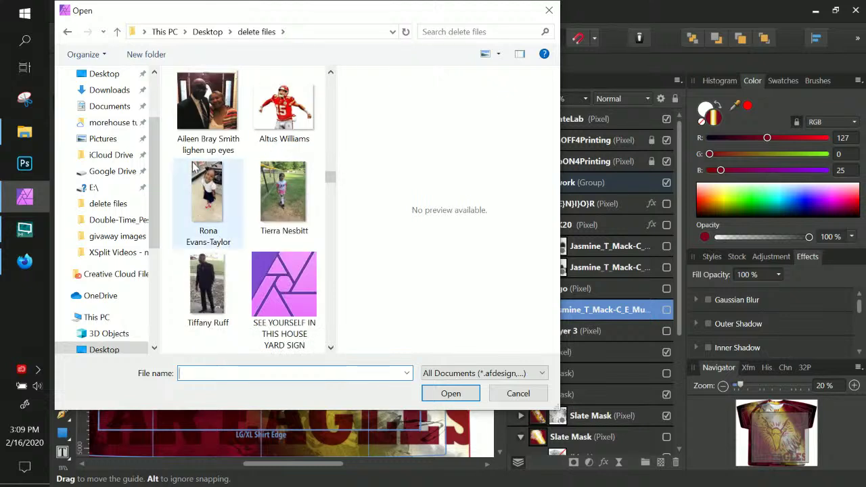
{"action": "left_click", "coordinate": [208, 175]}
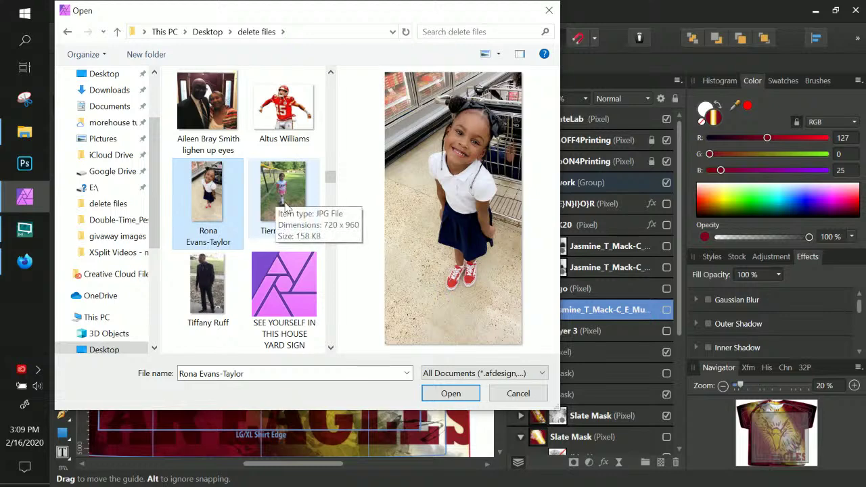
{"action": "left_click", "coordinate": [515, 395]}
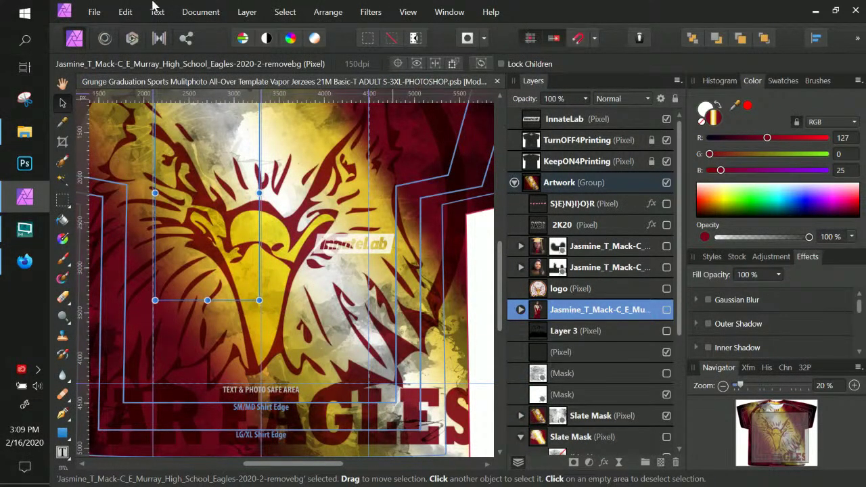
Step: Switch to Google Chrome and open the remove.bg website
{"action": "left_click", "coordinate": [24, 13]}
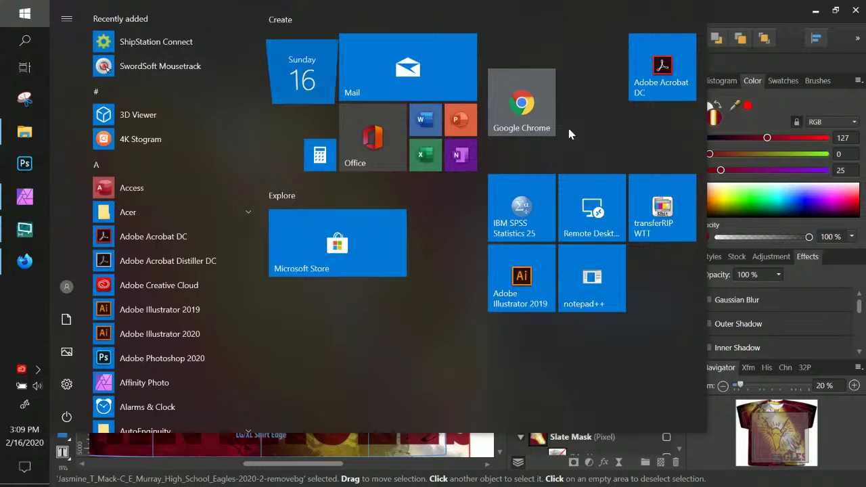
{"action": "left_click", "coordinate": [530, 111]}
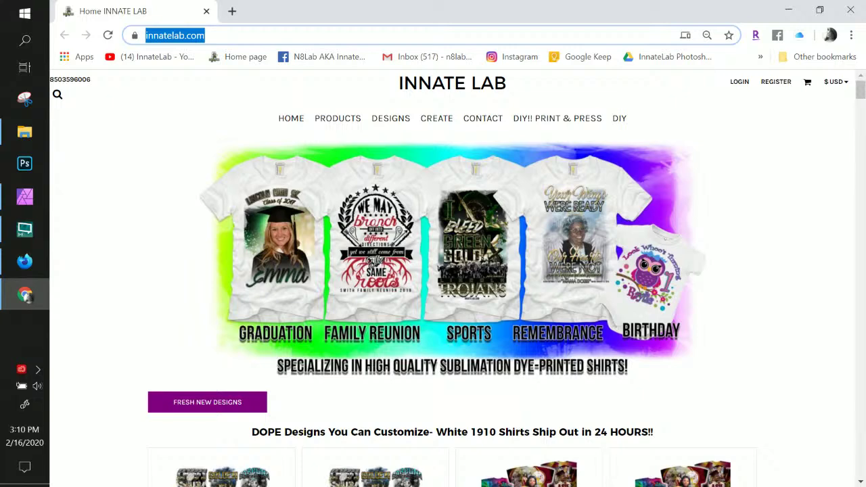
{"action": "type", "text": "remove.bg"}
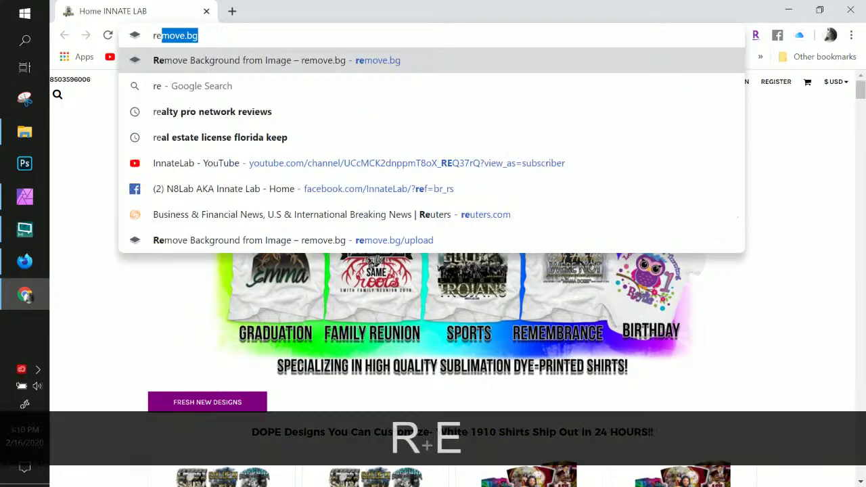
{"action": "key", "text": "Return"}
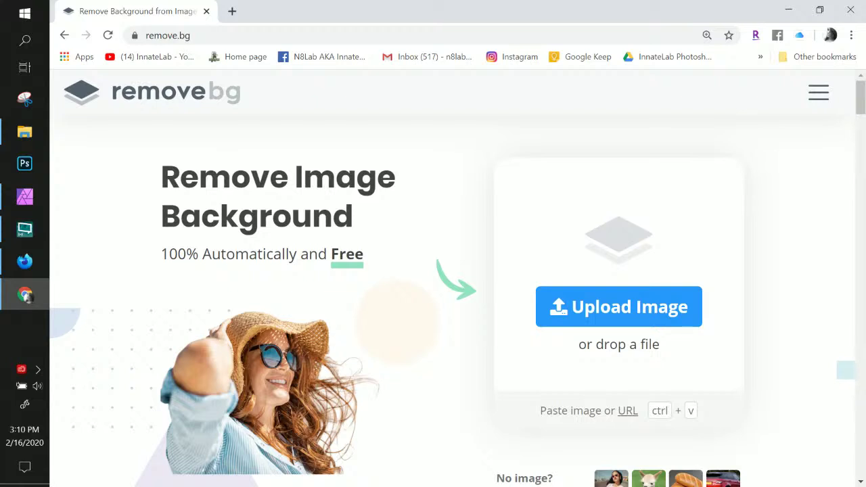
Step: Log in to the remove.bg account with the prefilled e-mail and password
{"action": "left_click", "coordinate": [26, 132]}
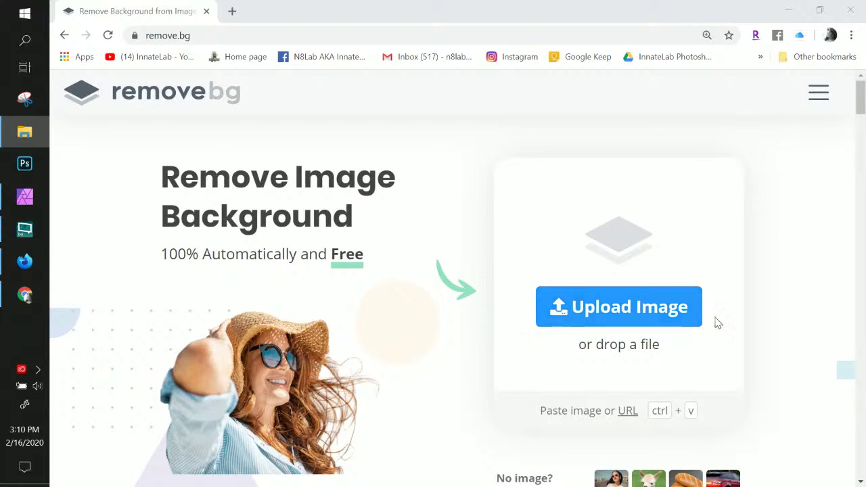
{"action": "left_click", "coordinate": [818, 95]}
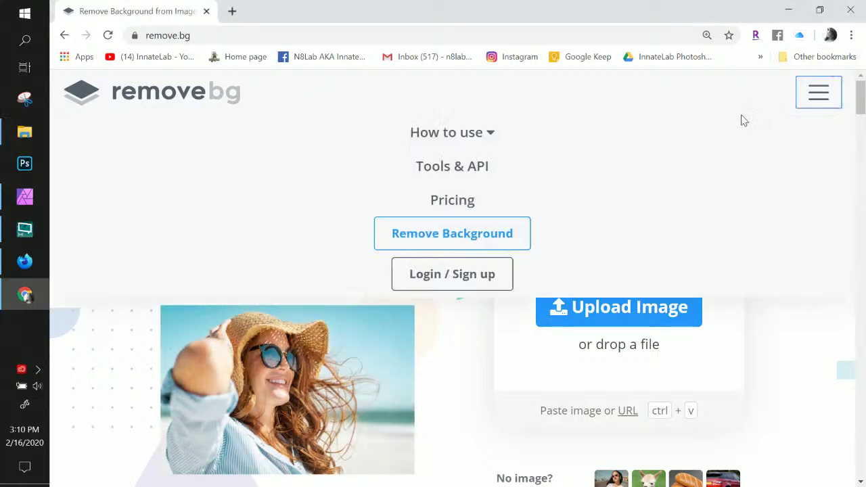
{"action": "left_click", "coordinate": [454, 285]}
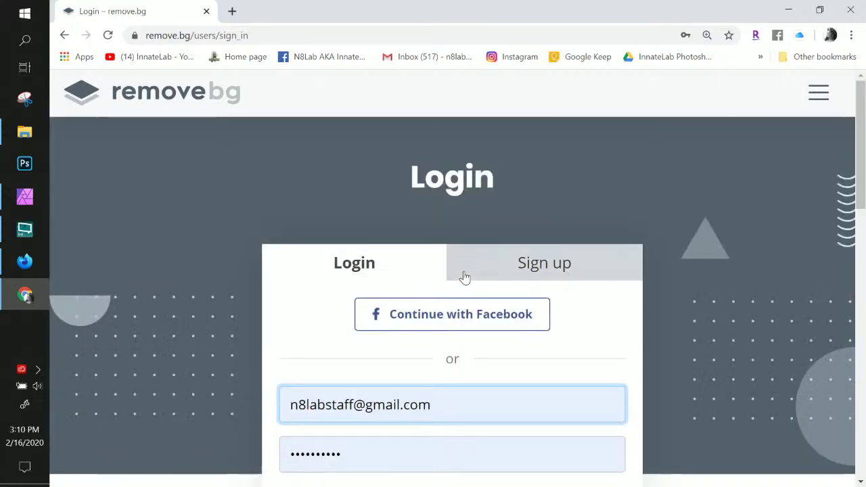
{"action": "scroll", "coordinate": [463, 278], "scroll_direction": "down", "scroll_amount": 2}
{"action": "left_click", "coordinate": [451, 413]}
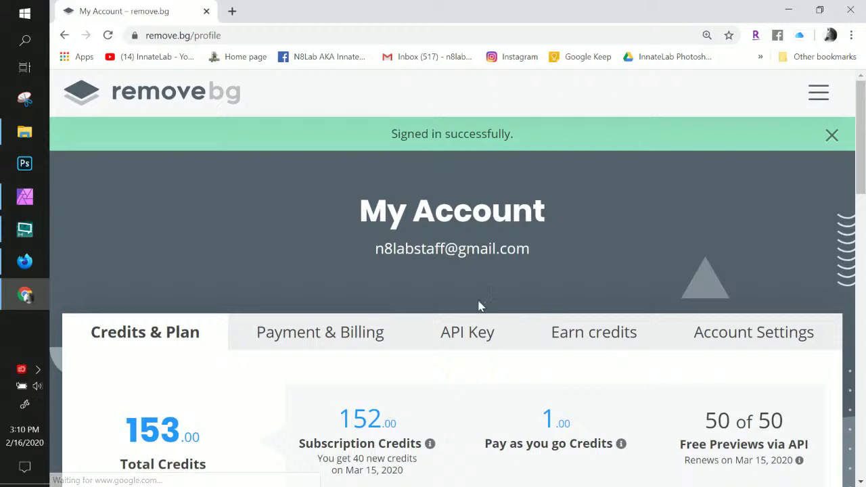
Step: Open the Remove Background upload page and upload the full-length photo of the smiling girl from File Explorer
{"action": "left_click", "coordinate": [818, 95]}
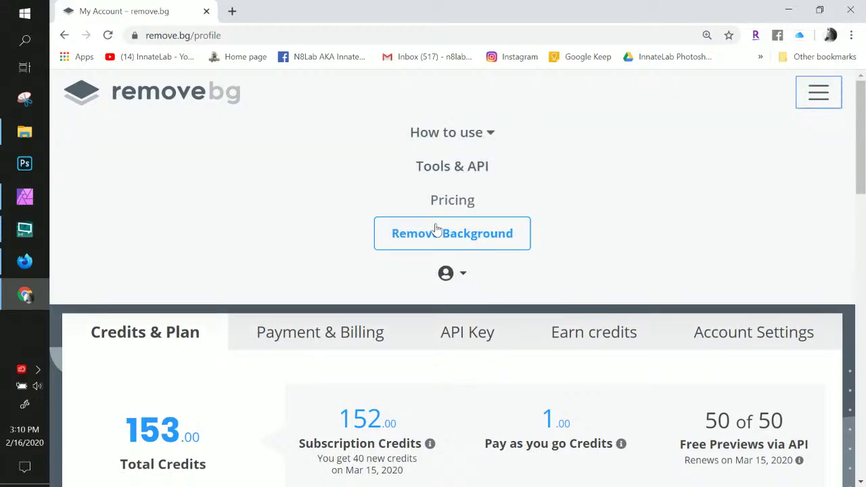
{"action": "left_click", "coordinate": [440, 237]}
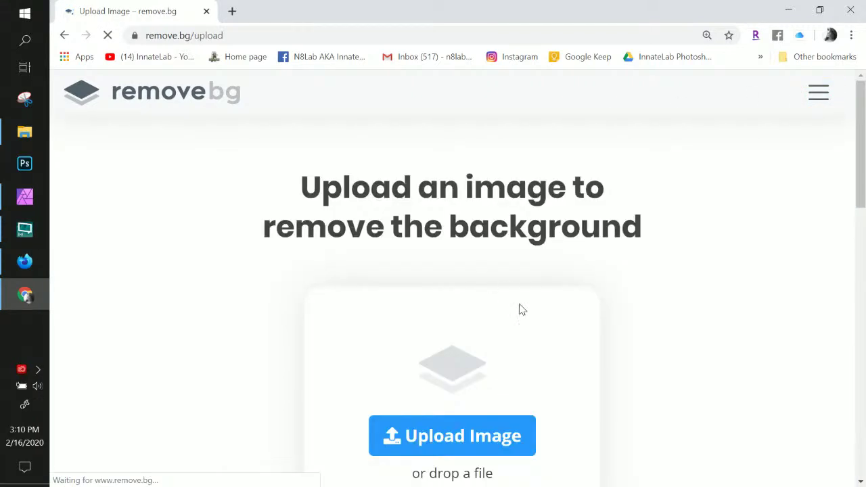
{"action": "scroll", "coordinate": [750, 391], "scroll_direction": "down", "scroll_amount": 2}
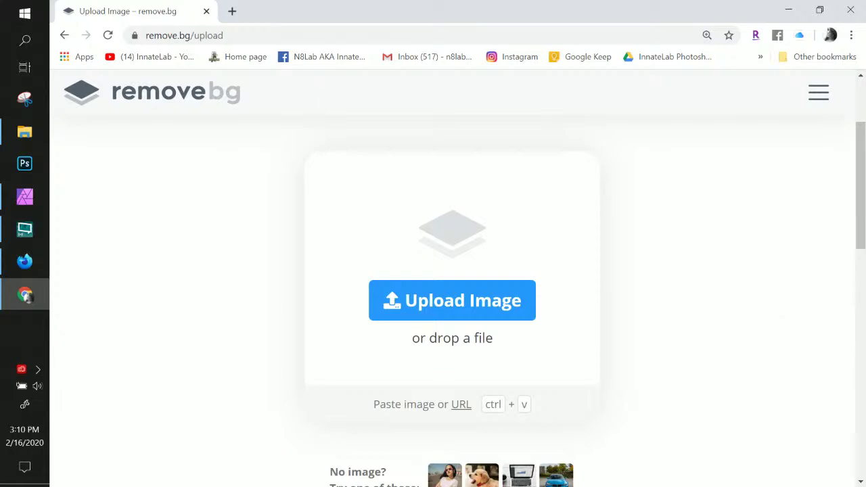
{"action": "scroll", "coordinate": [657, 343], "scroll_direction": "up", "scroll_amount": 1}
{"action": "scroll", "coordinate": [643, 343], "scroll_direction": "down", "scroll_amount": 8}
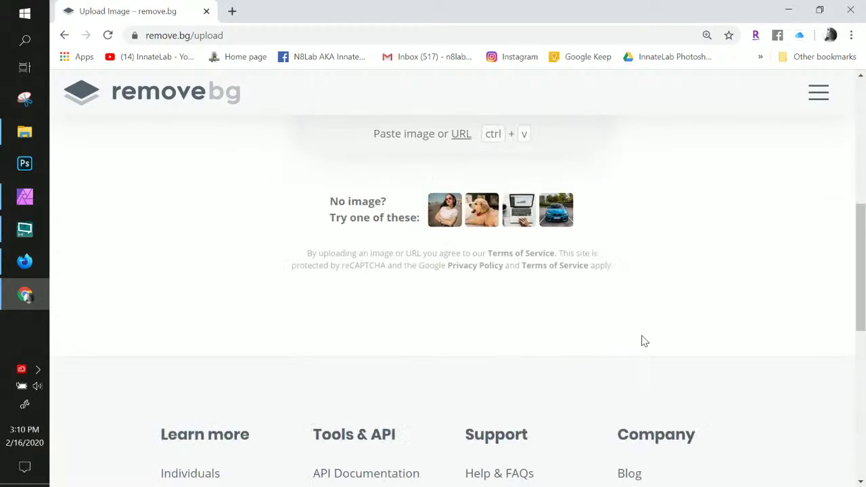
{"action": "scroll", "coordinate": [642, 338], "scroll_direction": "up", "scroll_amount": 8}
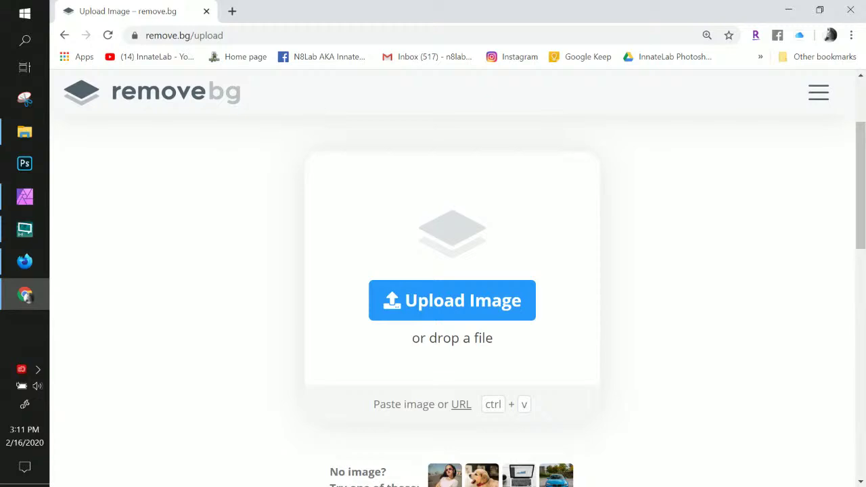
{"action": "left_click", "coordinate": [25, 132]}
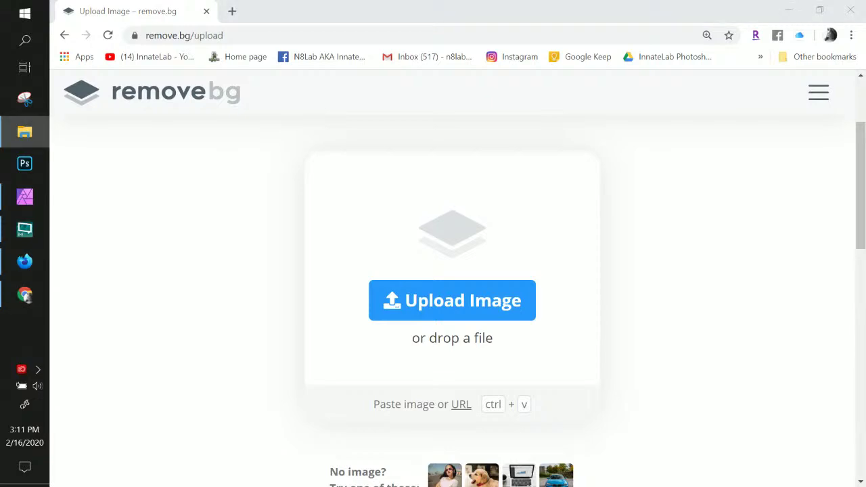
{"action": "left_click_drag", "start_coordinate": [708, 307], "coordinate": [469, 299]}
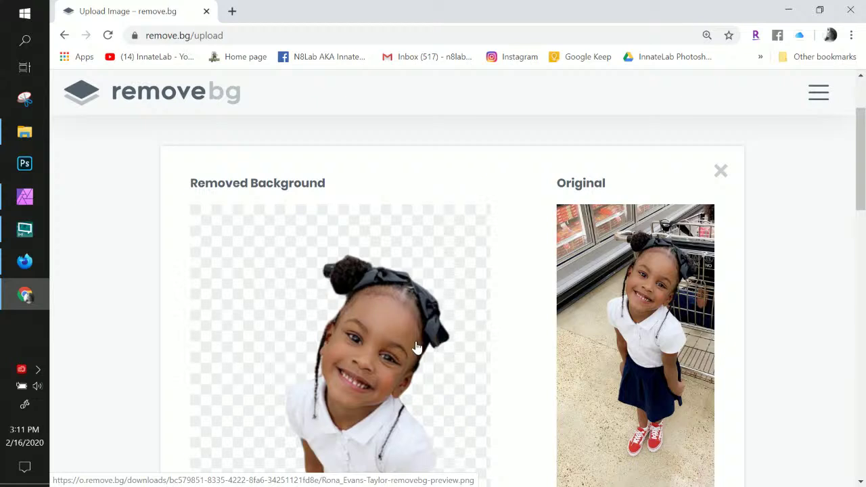
Step: Examine the girl's removed-background result from hair to shoes and the download options for the preview and full image
{"action": "scroll", "coordinate": [417, 345], "scroll_direction": "down", "scroll_amount": 4}
{"action": "scroll", "coordinate": [417, 339], "scroll_direction": "up", "scroll_amount": 2}
{"action": "scroll", "coordinate": [417, 318], "scroll_direction": "up", "scroll_amount": 1}
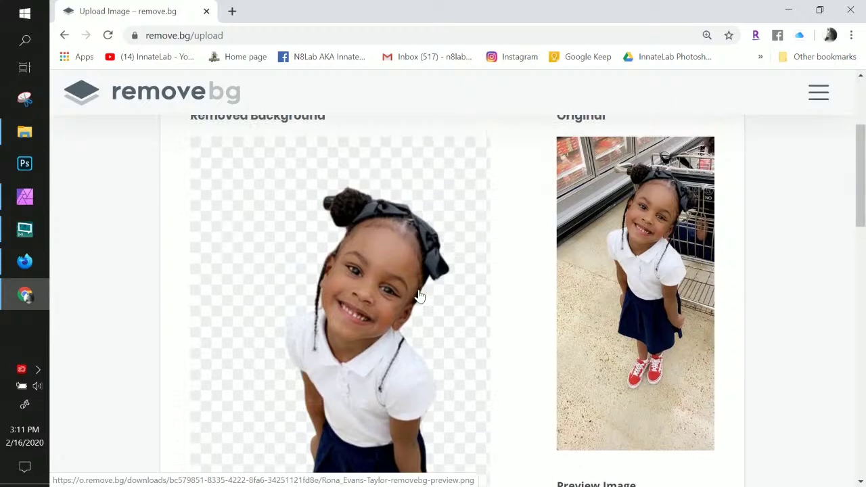
{"action": "scroll", "coordinate": [399, 359], "scroll_direction": "down", "scroll_amount": 2}
{"action": "scroll", "coordinate": [399, 359], "scroll_direction": "down", "scroll_amount": 1}
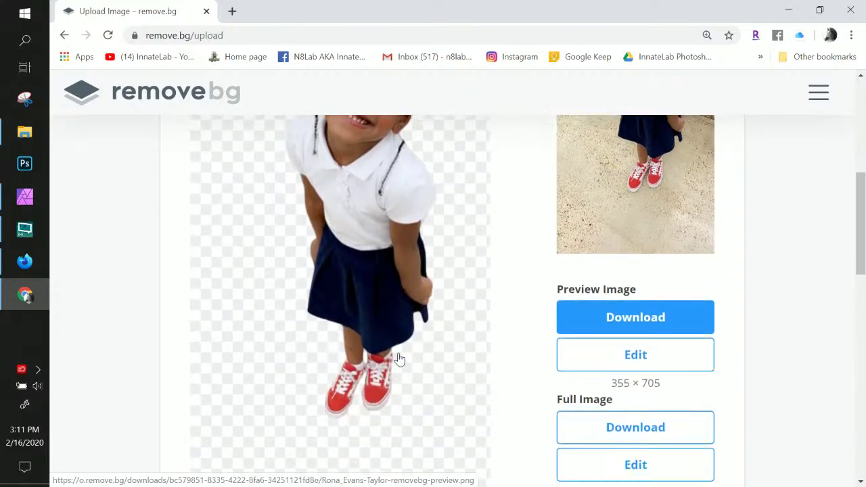
{"action": "scroll", "coordinate": [397, 357], "scroll_direction": "up", "scroll_amount": 6}
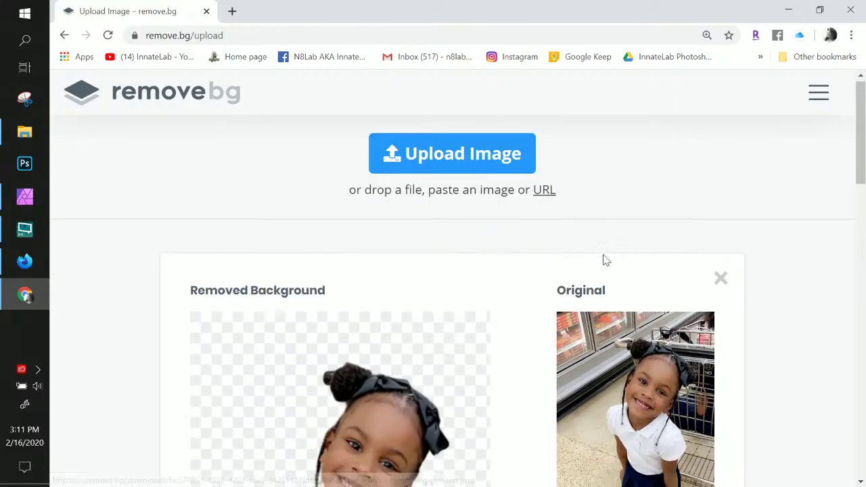
{"action": "scroll", "coordinate": [605, 257], "scroll_direction": "down", "scroll_amount": 6}
{"action": "scroll", "coordinate": [633, 459], "scroll_direction": "down", "scroll_amount": 1}
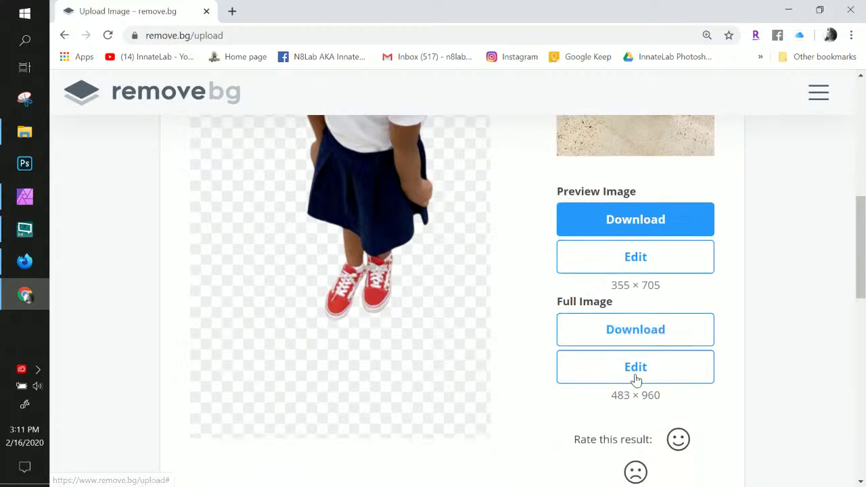
Step: Open the 483 × 960 full image in the cut-out editor at 116% zoom, showing the girl's head
{"action": "left_click", "coordinate": [636, 377]}
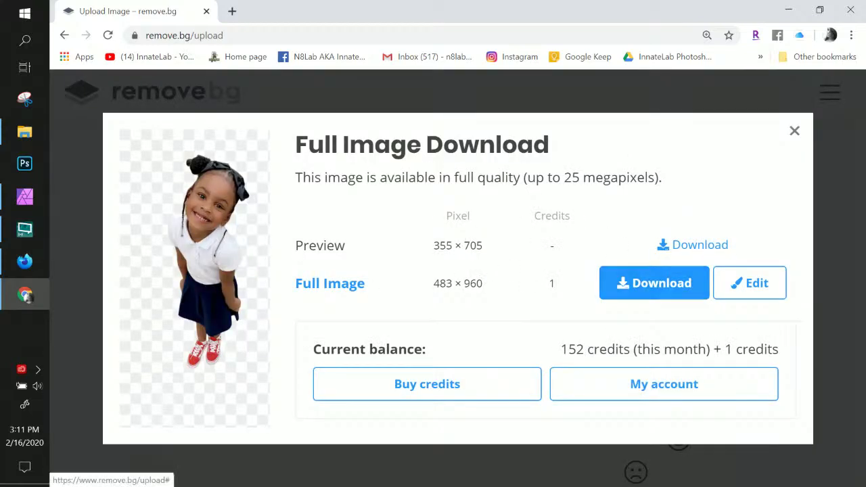
{"action": "left_click", "coordinate": [730, 288]}
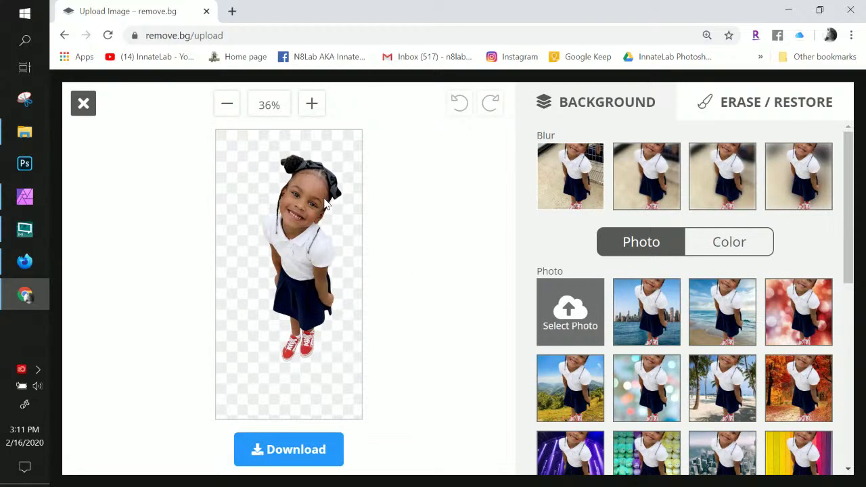
{"action": "left_click", "coordinate": [312, 108]}
{"action": "left_click", "coordinate": [312, 108]}
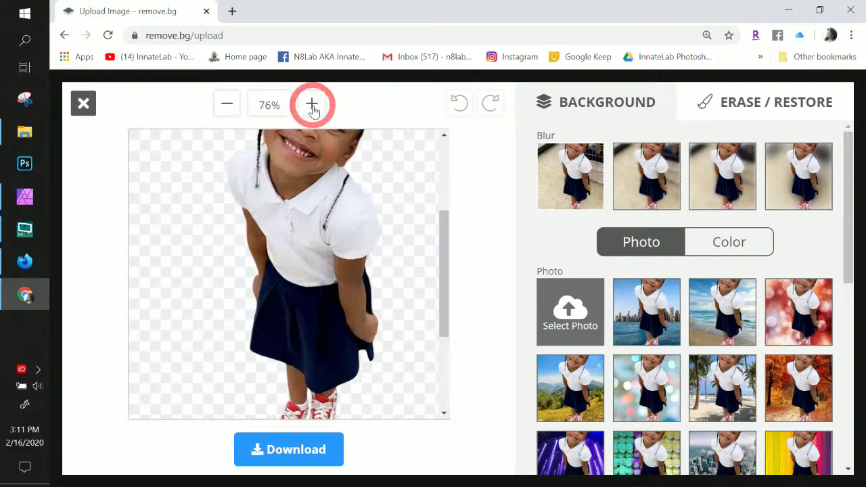
{"action": "left_click", "coordinate": [313, 109]}
{"action": "left_click", "coordinate": [312, 108]}
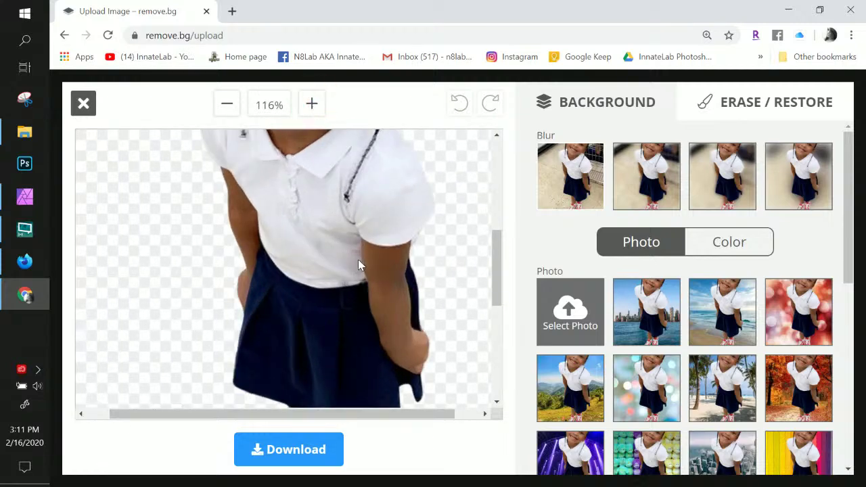
{"action": "scroll", "coordinate": [357, 257], "scroll_direction": "up", "scroll_amount": 4}
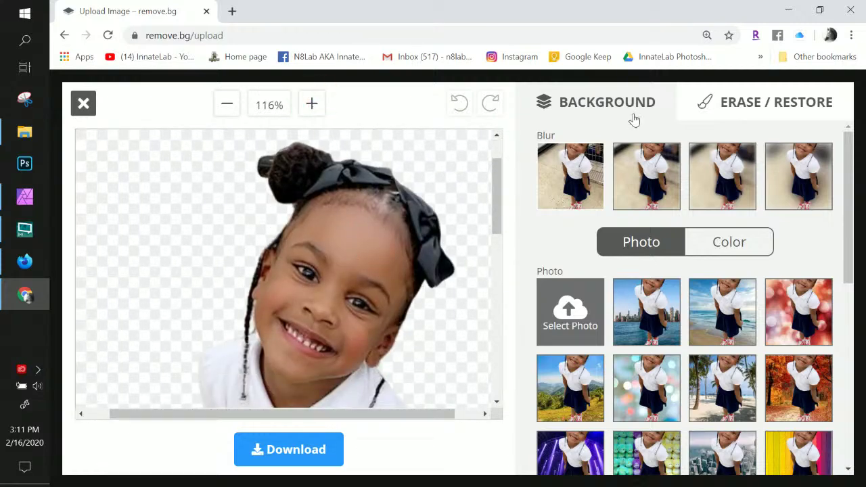
Step: Erase the leftover object beside the girl's visible hair bun, reducing the eraser brush to a small size
{"action": "left_click", "coordinate": [780, 101]}
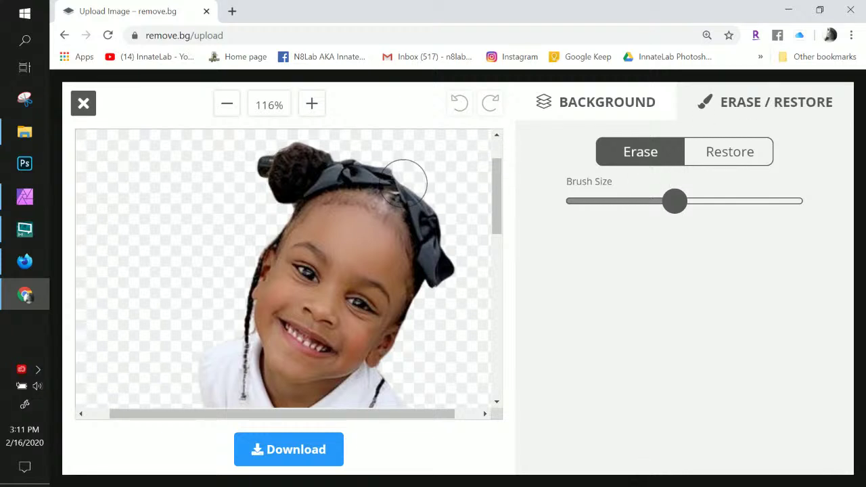
{"action": "scroll", "coordinate": [403, 181], "scroll_direction": "up", "scroll_amount": 1}
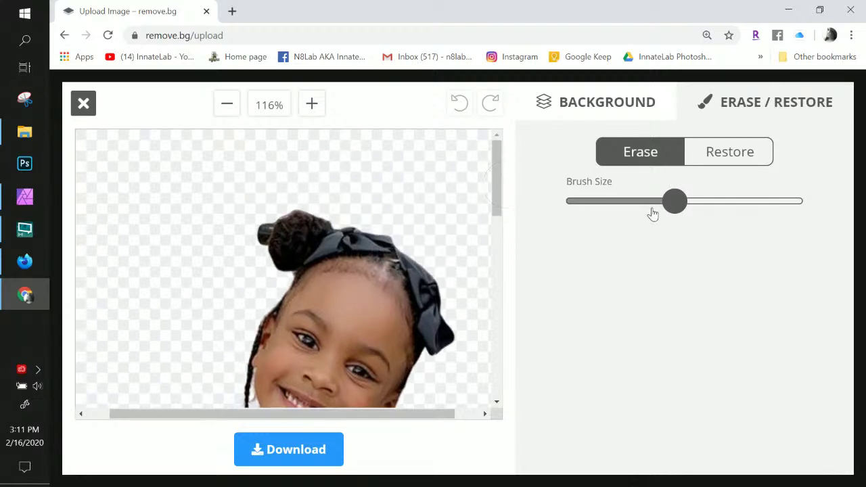
{"action": "left_click_drag", "start_coordinate": [668, 203], "coordinate": [610, 202]}
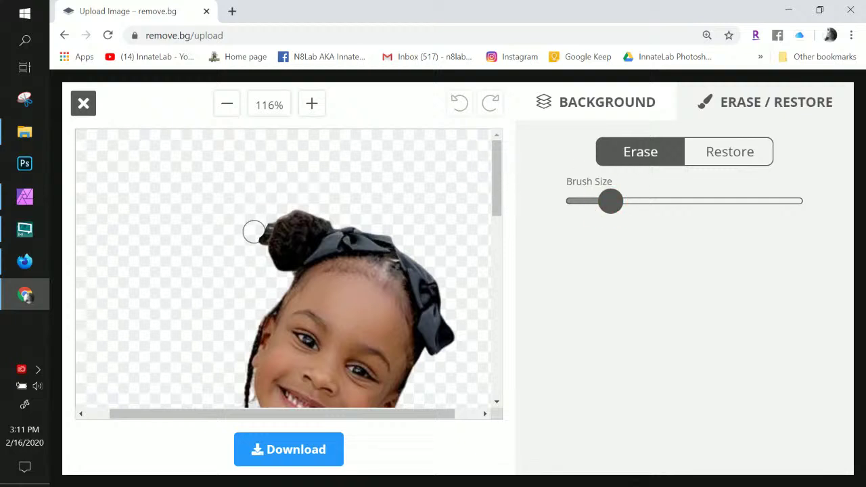
{"action": "left_click", "coordinate": [267, 209]}
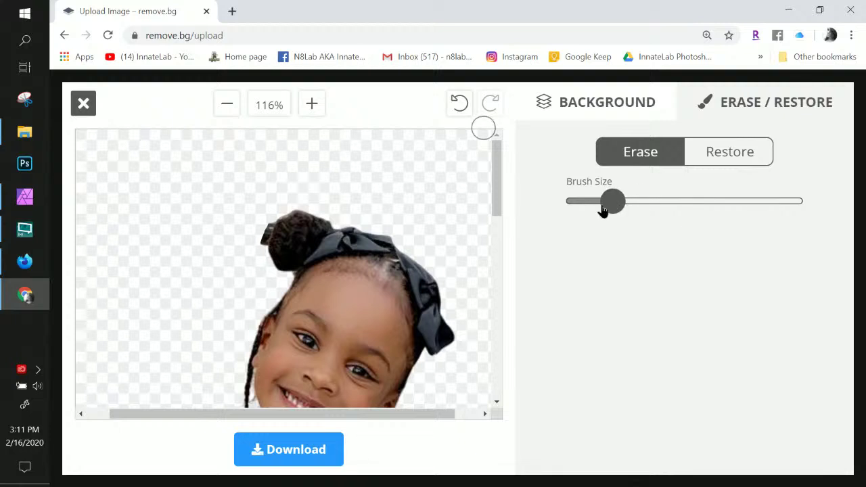
{"action": "left_click_drag", "start_coordinate": [601, 211], "coordinate": [574, 209]}
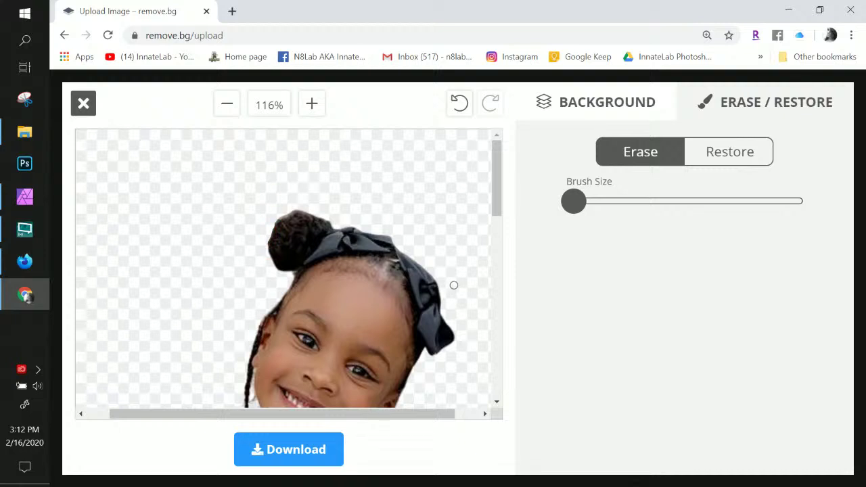
Step: Restore the missing second hair bun behind the bow, using the Restore brush at a slightly larger size
{"action": "left_click", "coordinate": [747, 154]}
{"action": "left_click_drag", "start_coordinate": [582, 206], "coordinate": [626, 207]}
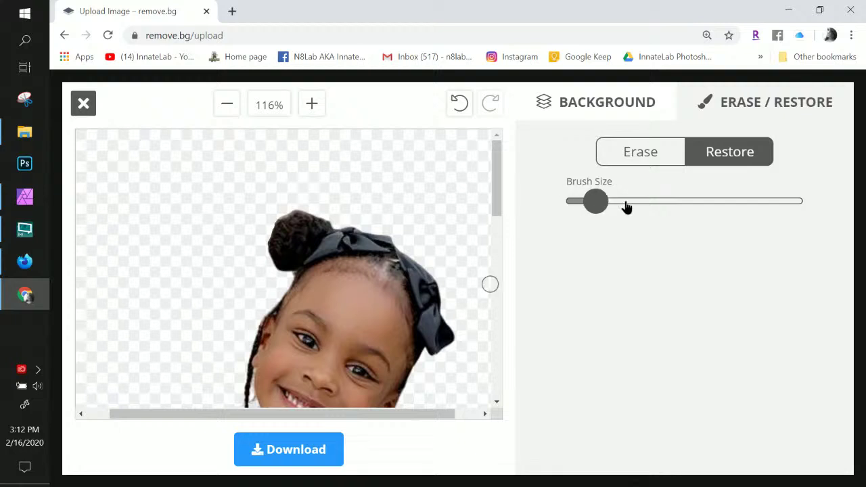
{"action": "mouse_move", "coordinate": [432, 278]}
{"action": "left_mouse_down"}
{"action": "mouse_move", "coordinate": [453, 309]}
{"action": "mouse_move", "coordinate": [450, 359]}
{"action": "mouse_move", "coordinate": [460, 368]}
{"action": "mouse_move", "coordinate": [459, 305]}
{"action": "mouse_move", "coordinate": [426, 259]}
{"action": "mouse_move", "coordinate": [445, 253]}
{"action": "mouse_move", "coordinate": [484, 297]}
{"action": "mouse_move", "coordinate": [491, 348]}
{"action": "mouse_move", "coordinate": [456, 385]}
{"action": "mouse_move", "coordinate": [477, 350]}
{"action": "mouse_move", "coordinate": [457, 365]}
{"action": "left_mouse_up"}
Step: Erase the background remnants around the restored hair bun with a small eraser brush
{"action": "left_click", "coordinate": [653, 158]}
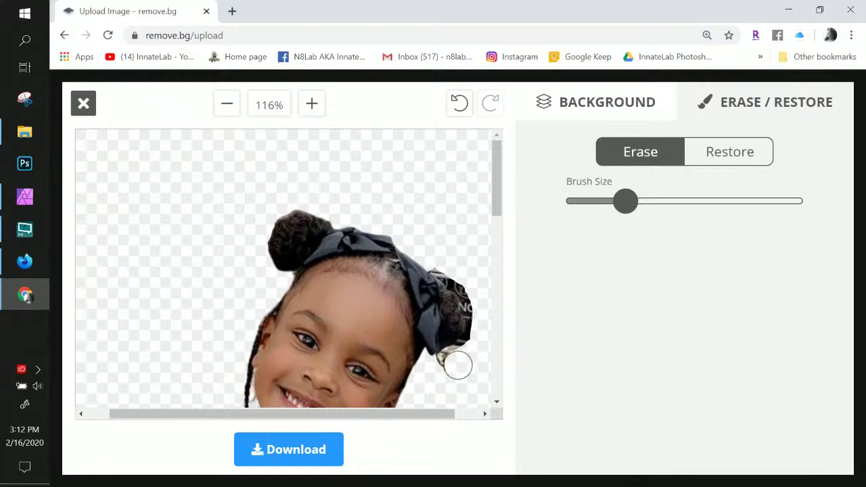
{"action": "mouse_move", "coordinate": [624, 201]}
{"action": "left_mouse_down"}
{"action": "mouse_move", "coordinate": [586, 214]}
{"action": "mouse_move", "coordinate": [581, 207]}
{"action": "left_mouse_up"}
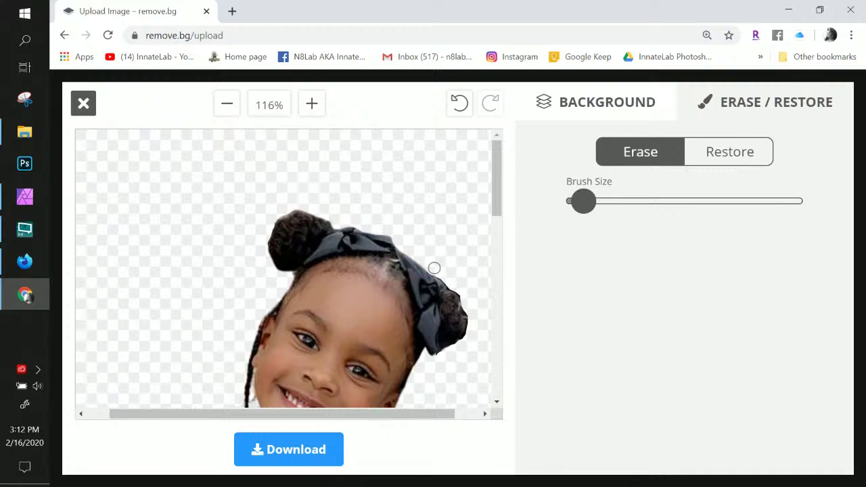
{"action": "left_click", "coordinate": [447, 274]}
{"action": "left_click", "coordinate": [440, 361]}
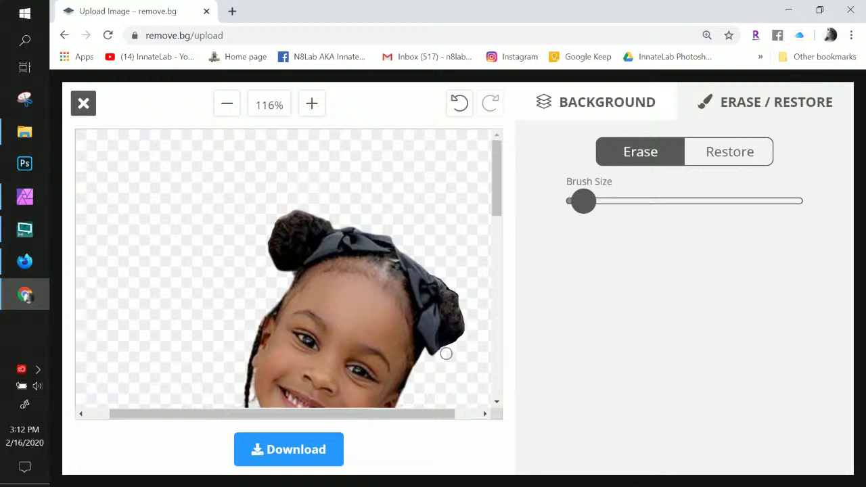
{"action": "scroll", "coordinate": [461, 270], "scroll_direction": "down", "scroll_amount": 4}
{"action": "scroll", "coordinate": [440, 259], "scroll_direction": "up", "scroll_amount": 3}
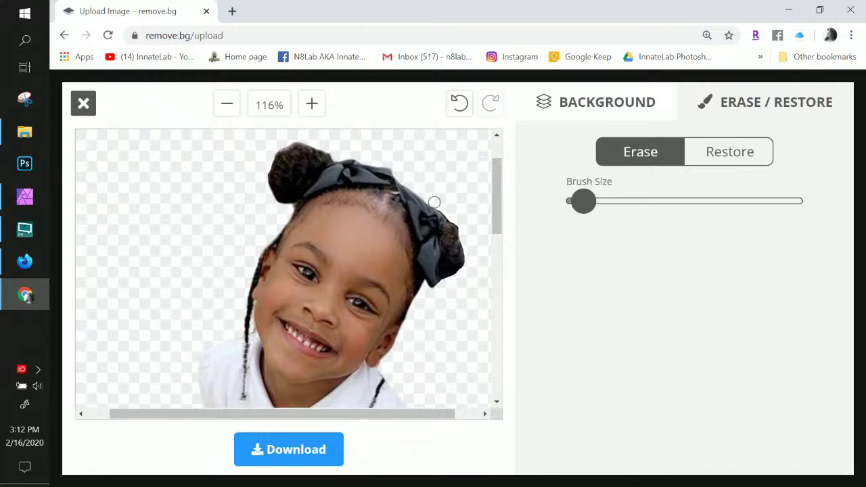
{"action": "left_click", "coordinate": [436, 203]}
Step: Refine the upper edge of the restored hair bun with the eraser at 176% zoom, undoing one stroke and erasing again
{"action": "left_click", "coordinate": [314, 103]}
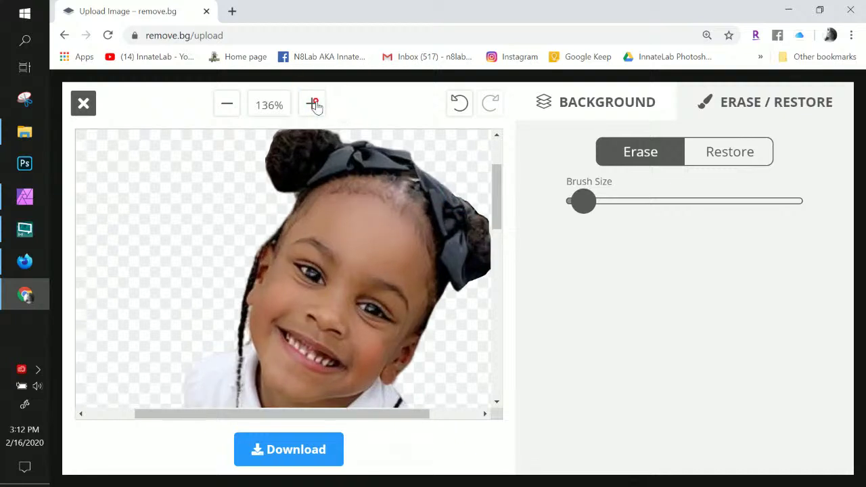
{"action": "left_click", "coordinate": [315, 103]}
{"action": "left_click", "coordinate": [314, 104]}
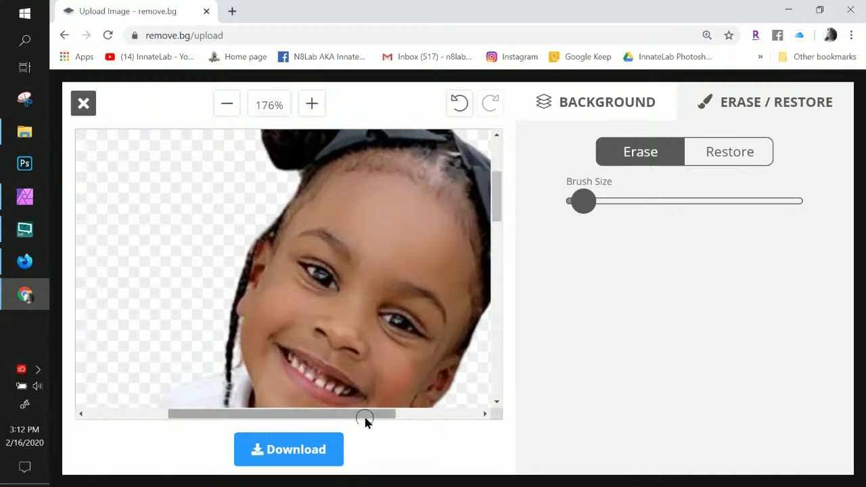
{"action": "left_click_drag", "start_coordinate": [365, 421], "coordinate": [445, 421]}
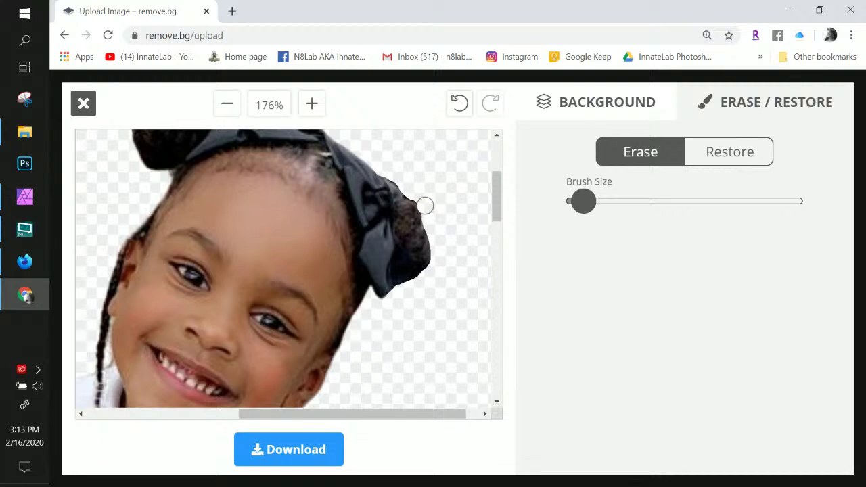
{"action": "left_click_drag", "start_coordinate": [417, 196], "coordinate": [415, 192]}
{"action": "left_click", "coordinate": [457, 104]}
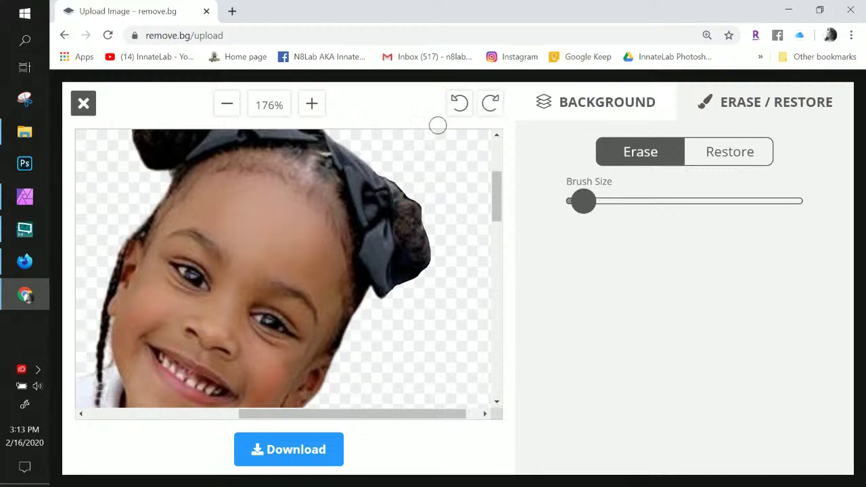
{"action": "left_click", "coordinate": [430, 200]}
{"action": "scroll", "coordinate": [327, 264], "scroll_direction": "down", "scroll_amount": 5}
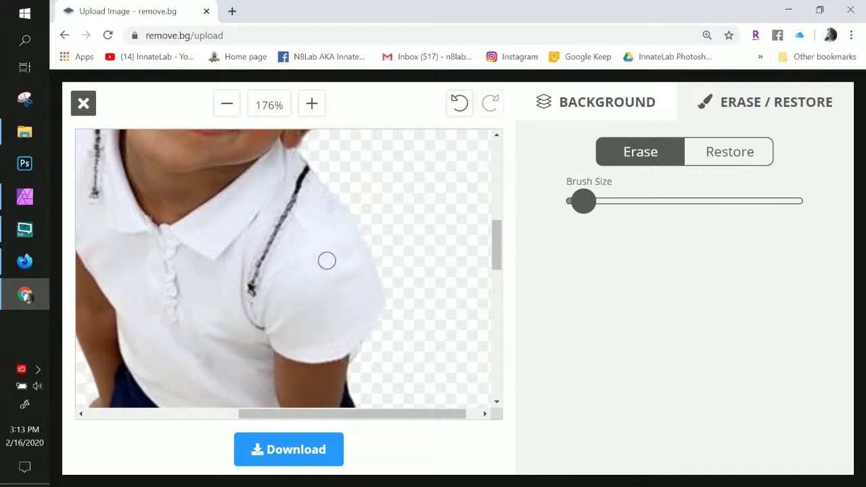
Step: Restore the missing braid running from below the hair bow down to the shirt collar with the Restore brush
{"action": "scroll", "coordinate": [326, 259], "scroll_direction": "up", "scroll_amount": 3}
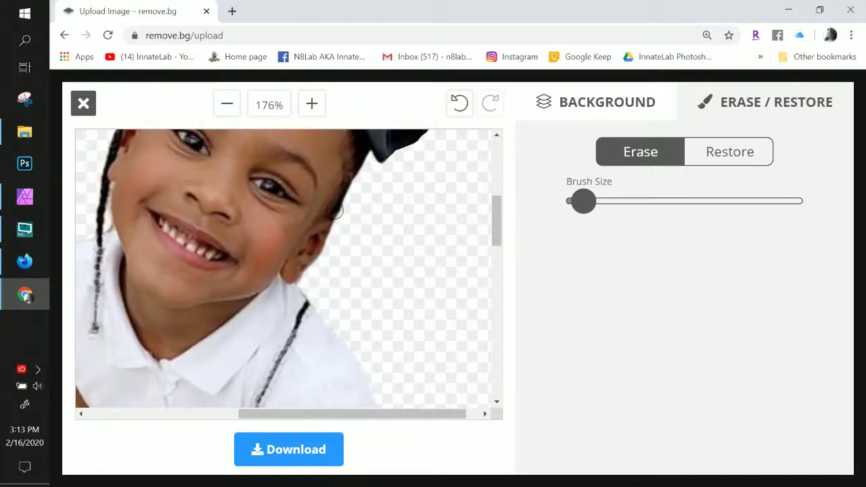
{"action": "scroll", "coordinate": [336, 211], "scroll_direction": "up", "scroll_amount": 2}
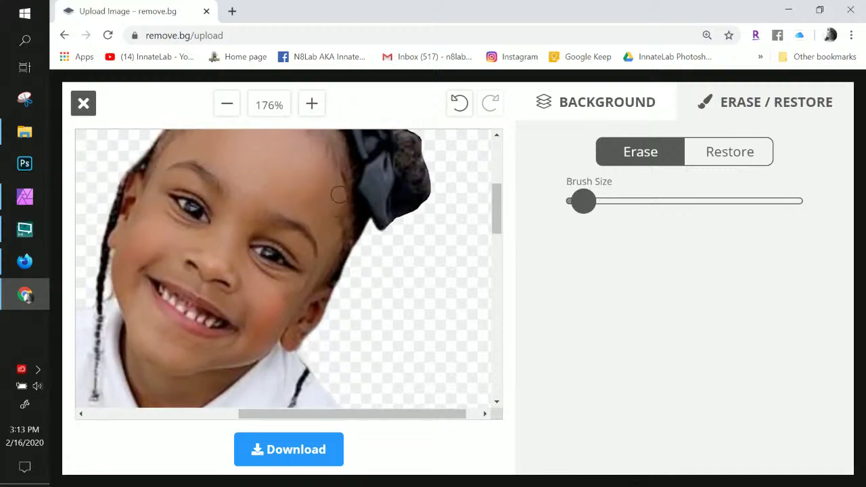
{"action": "left_click", "coordinate": [717, 150]}
{"action": "left_click_drag", "start_coordinate": [310, 380], "coordinate": [349, 263]}
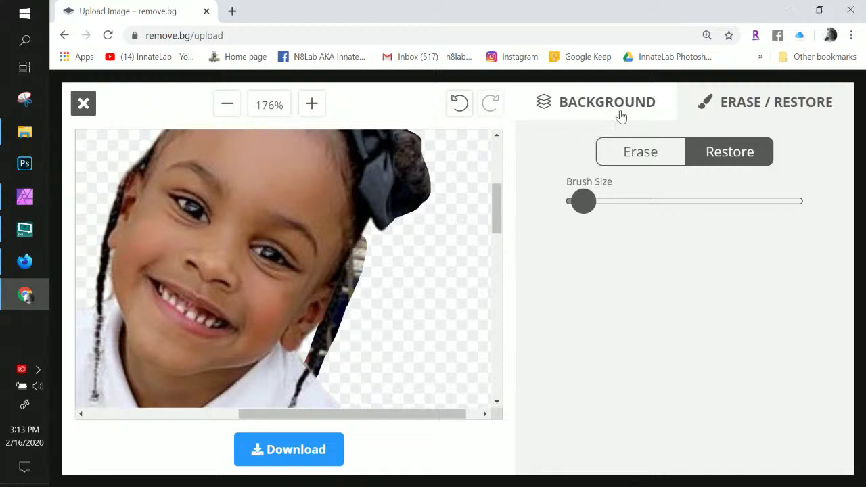
Step: Erase the background remnants beside the restored braid, undoing unwanted strokes and reducing the eraser brush to its smallest size
{"action": "left_click", "coordinate": [625, 161]}
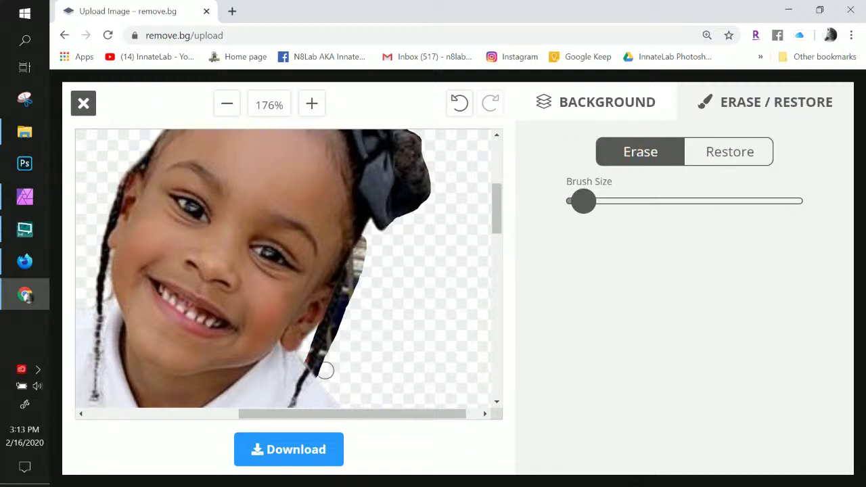
{"action": "mouse_move", "coordinate": [373, 251]}
{"action": "left_mouse_down"}
{"action": "mouse_move", "coordinate": [370, 236]}
{"action": "mouse_move", "coordinate": [349, 278]}
{"action": "left_mouse_up"}
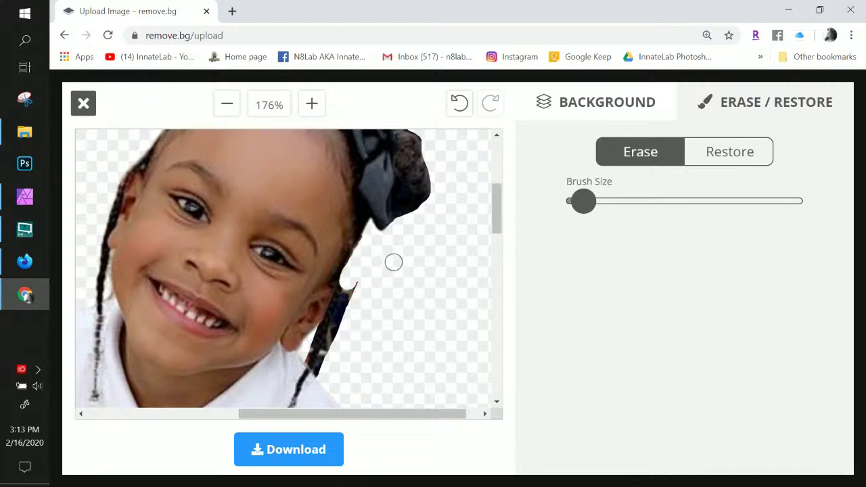
{"action": "key", "text": "ctrl+z"}
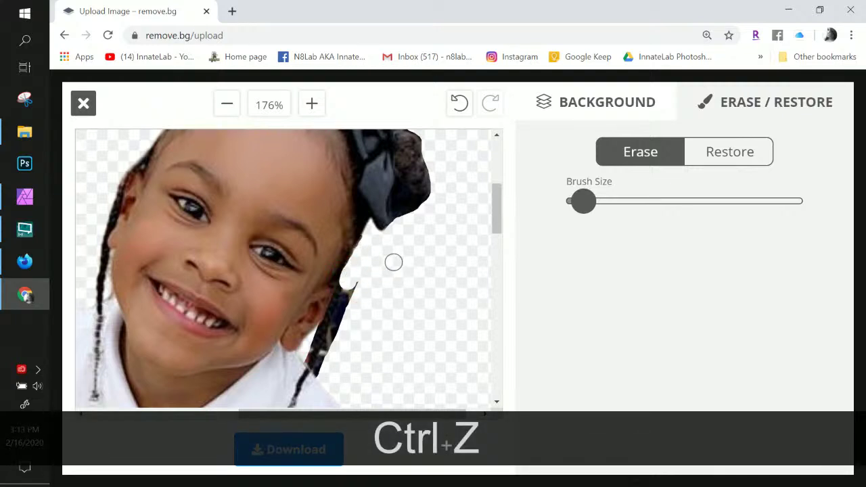
{"action": "left_click", "coordinate": [459, 102]}
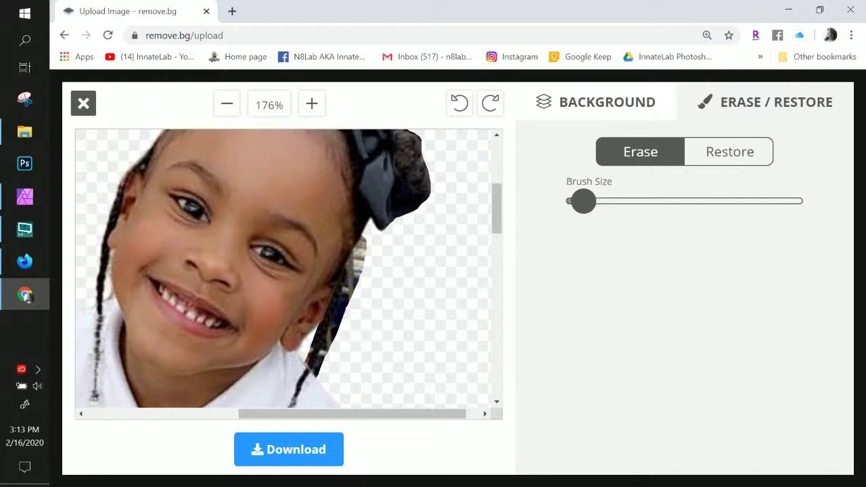
{"action": "mouse_move", "coordinate": [337, 366]}
{"action": "left_mouse_down"}
{"action": "mouse_move", "coordinate": [326, 361]}
{"action": "mouse_move", "coordinate": [371, 241]}
{"action": "mouse_move", "coordinate": [320, 370]}
{"action": "left_mouse_up"}
{"action": "left_click_drag", "start_coordinate": [582, 204], "coordinate": [568, 208]}
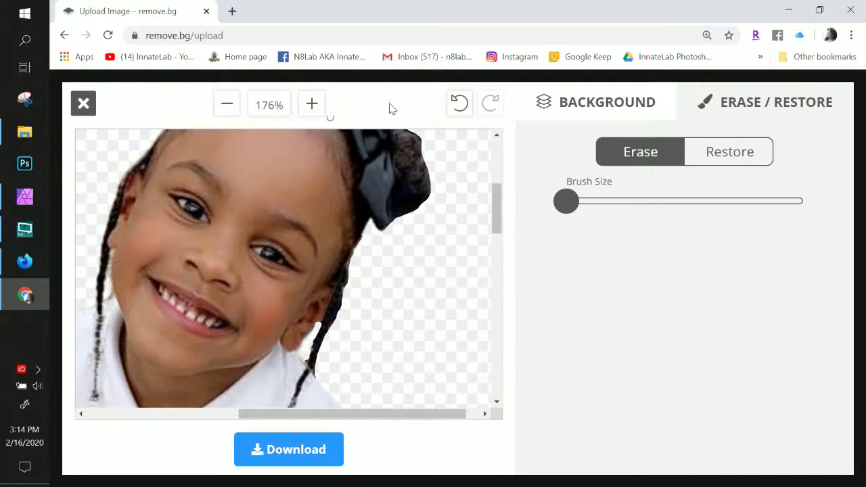
{"action": "left_click", "coordinate": [454, 105]}
Step: Download the cleaned-up cut-out of the girl and save the image file
{"action": "scroll", "coordinate": [328, 300], "scroll_direction": "up", "scroll_amount": 3}
{"action": "scroll", "coordinate": [328, 300], "scroll_direction": "down", "scroll_amount": 10}
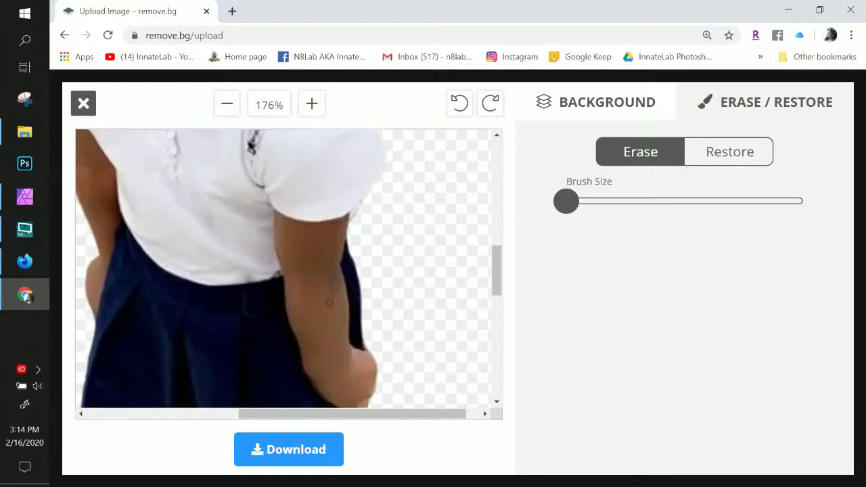
{"action": "scroll", "coordinate": [328, 299], "scroll_direction": "down", "scroll_amount": 3}
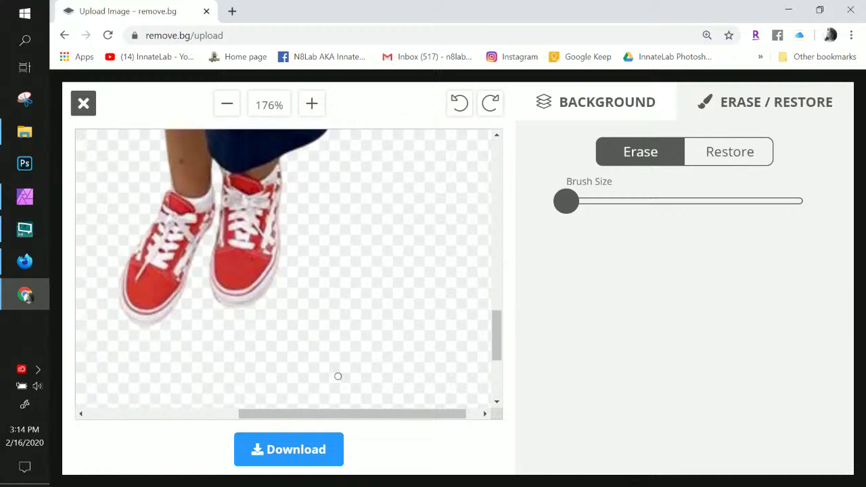
{"action": "left_click", "coordinate": [300, 449]}
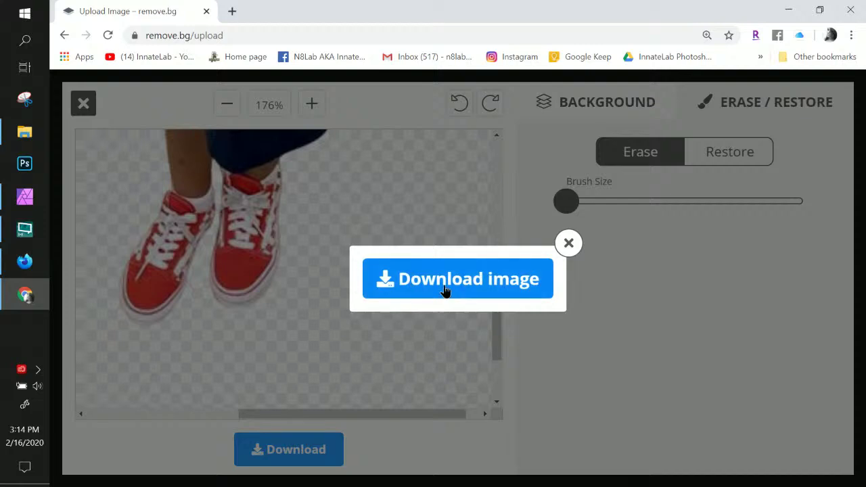
{"action": "left_click", "coordinate": [326, 255]}
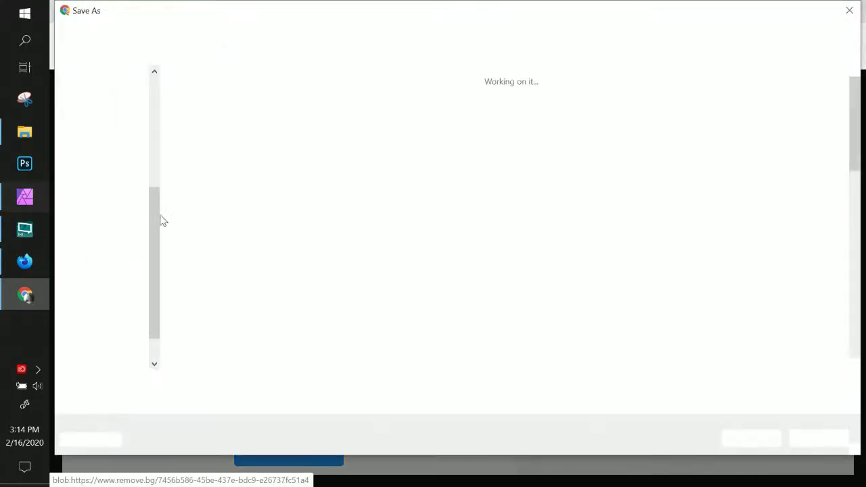
{"action": "left_click", "coordinate": [749, 438]}
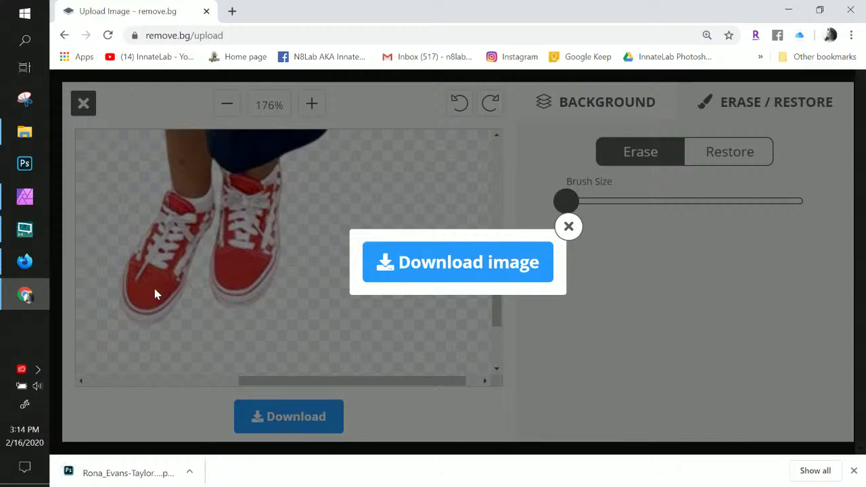
Step: Switch to Affinity Photo and place the girl's removebg cut-out from the delete files folder on the shirt front
{"action": "mouse_move", "coordinate": [20, 214]}
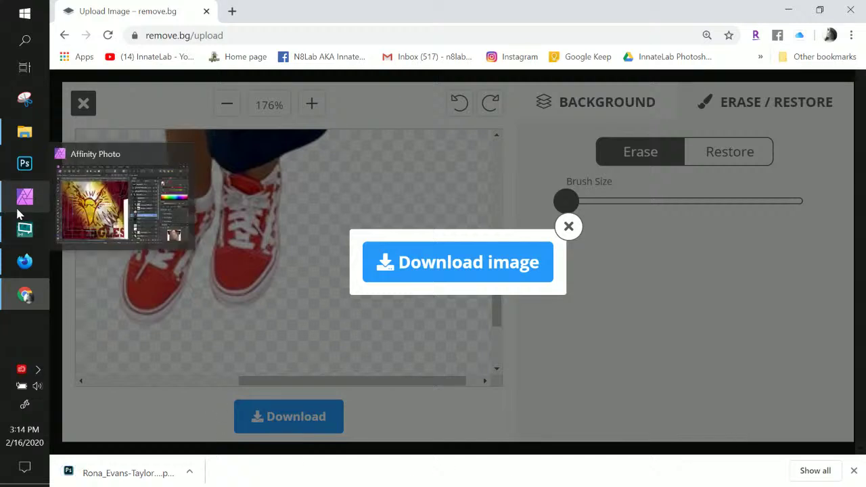
{"action": "left_click", "coordinate": [76, 195]}
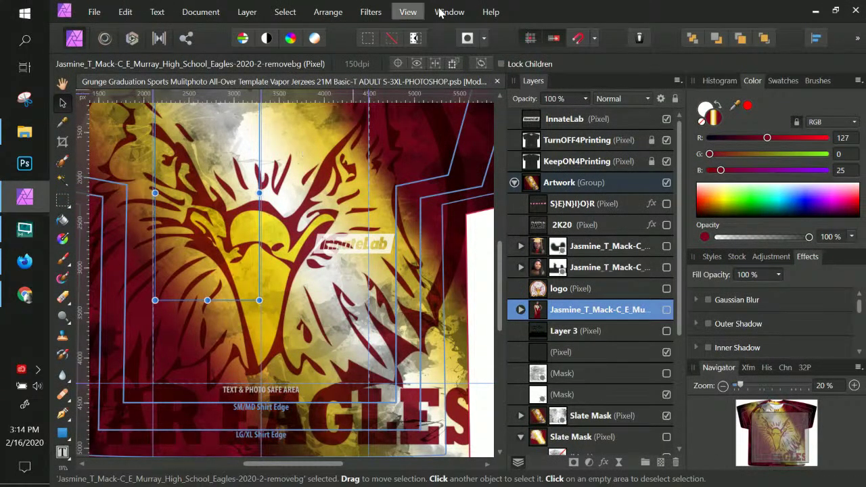
{"action": "scroll", "coordinate": [381, 221], "scroll_direction": "up", "scroll_amount": 5}
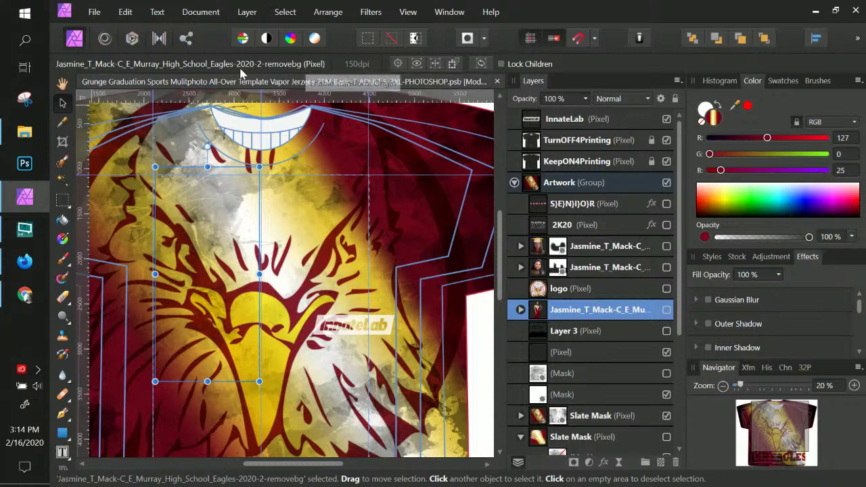
{"action": "left_click", "coordinate": [102, 13]}
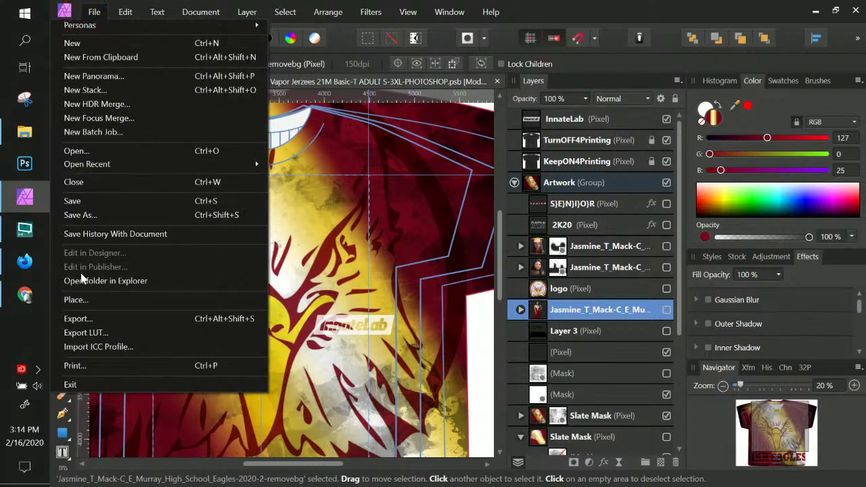
{"action": "left_click", "coordinate": [83, 300]}
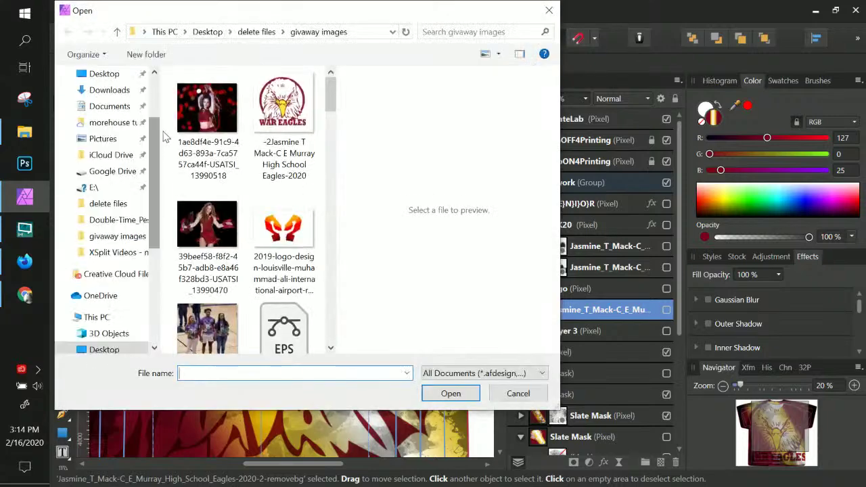
{"action": "left_click", "coordinate": [264, 32]}
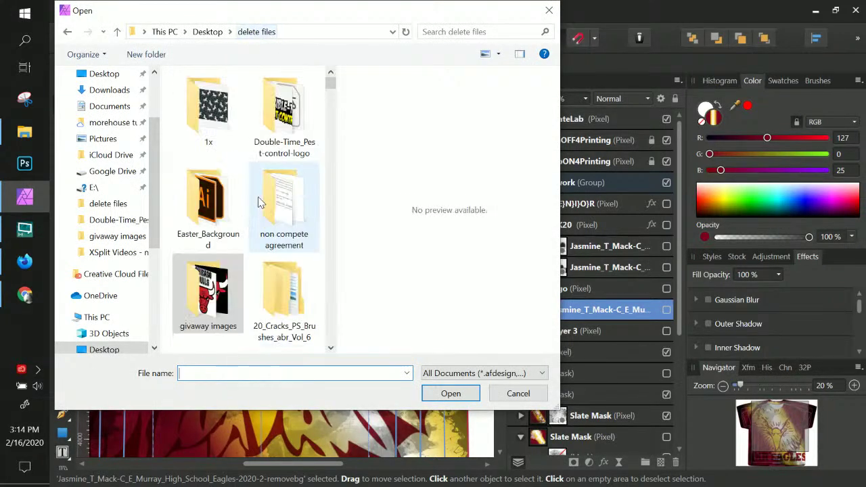
{"action": "scroll", "coordinate": [259, 203], "scroll_direction": "down", "scroll_amount": 5}
{"action": "scroll", "coordinate": [259, 203], "scroll_direction": "down", "scroll_amount": 5}
{"action": "scroll", "coordinate": [274, 244], "scroll_direction": "up", "scroll_amount": 4}
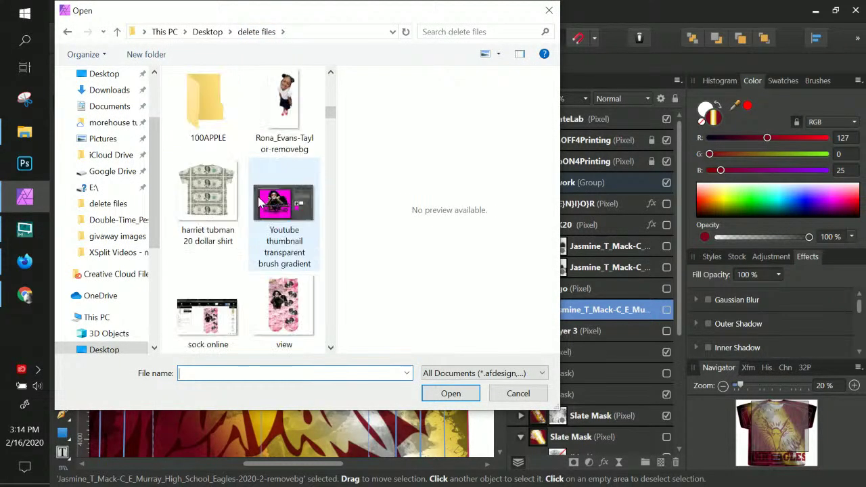
{"action": "left_click", "coordinate": [276, 253]}
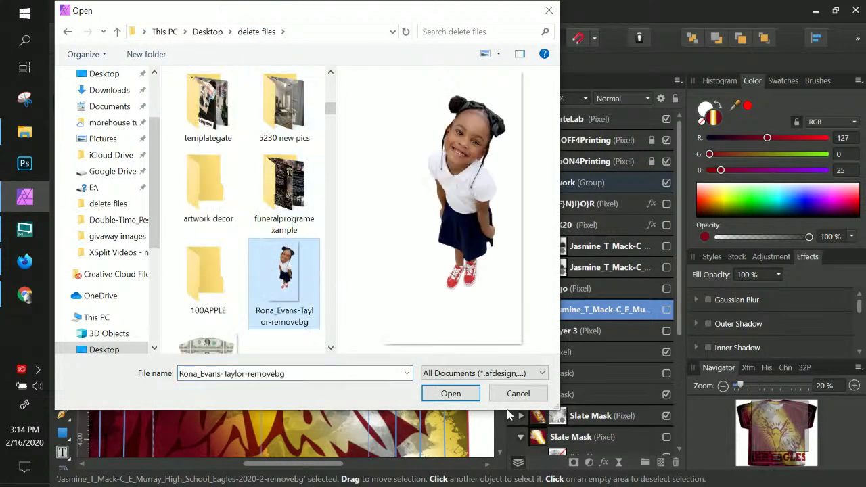
{"action": "left_click", "coordinate": [450, 393]}
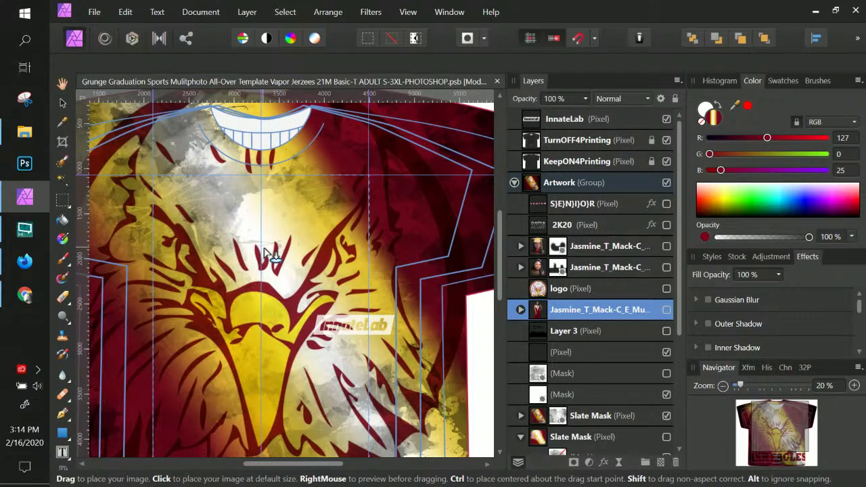
{"action": "left_click_drag", "start_coordinate": [216, 181], "coordinate": [402, 477]}
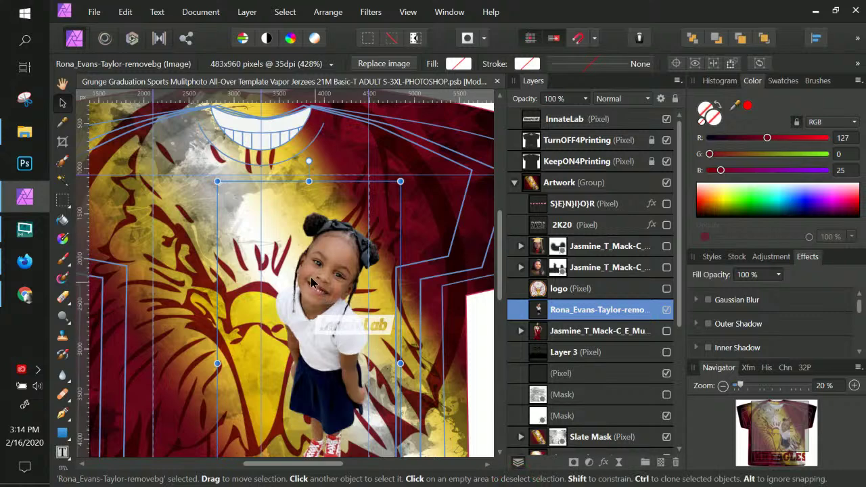
Step: Enlarge the girl's cut-out to about 789% and reposition it over the middle of the shirt front
{"action": "left_click_drag", "start_coordinate": [311, 282], "coordinate": [233, 244]}
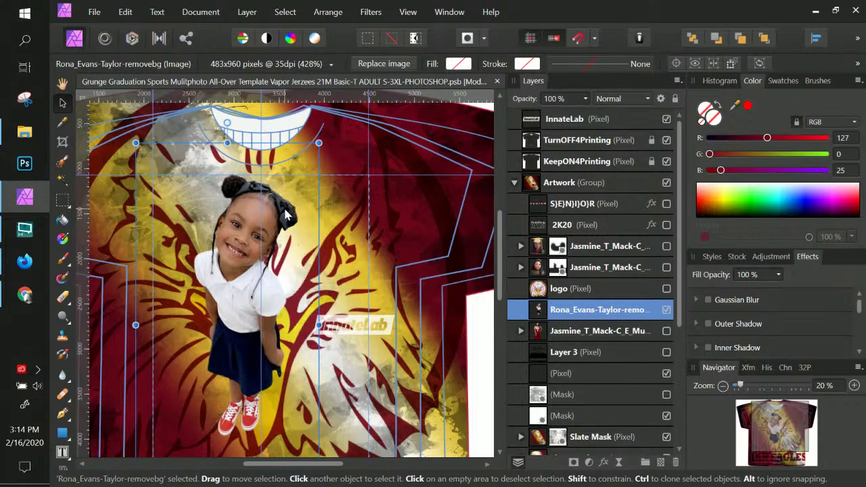
{"action": "left_click_drag", "start_coordinate": [364, 108], "coordinate": [464, 33]}
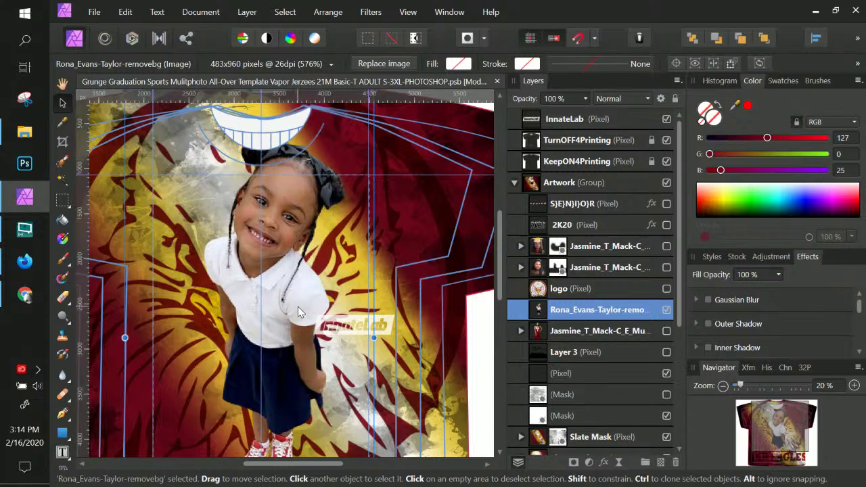
{"action": "key", "text": "ctrl+KP_Subtract"}
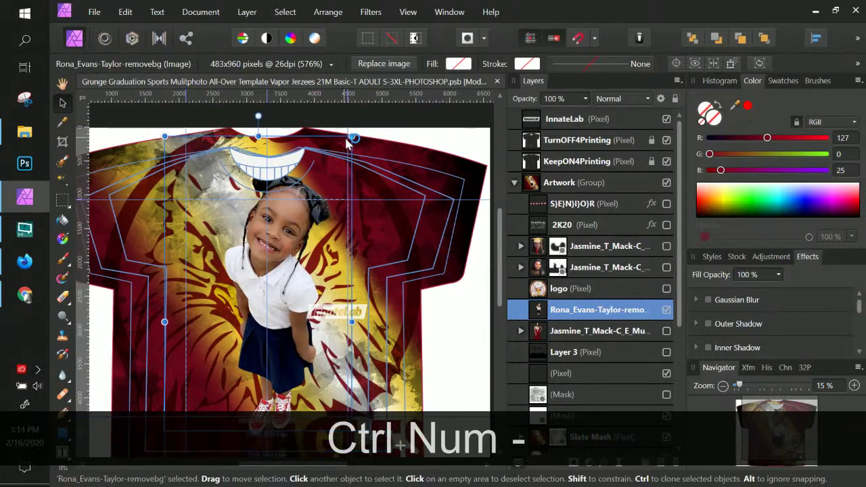
{"action": "left_click_drag", "start_coordinate": [351, 136], "coordinate": [413, 33]}
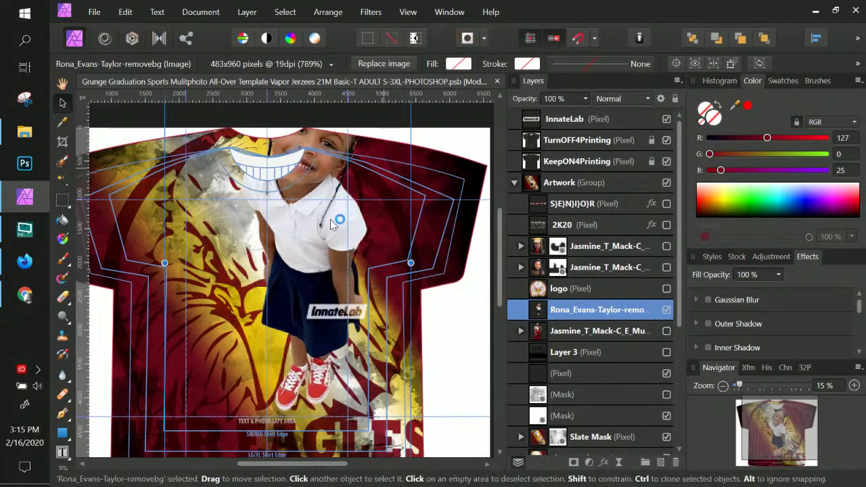
{"action": "left_click_drag", "start_coordinate": [309, 230], "coordinate": [277, 351]}
Step: Draw a closed Pen curve along the braid's outer edge and around the adjacent background, and convert it to a selection
{"action": "key", "text": "ctrl+KP_Add"}
{"action": "key", "text": "ctrl+KP_Add"}
{"action": "key", "text": "ctrl+KP_Add"}
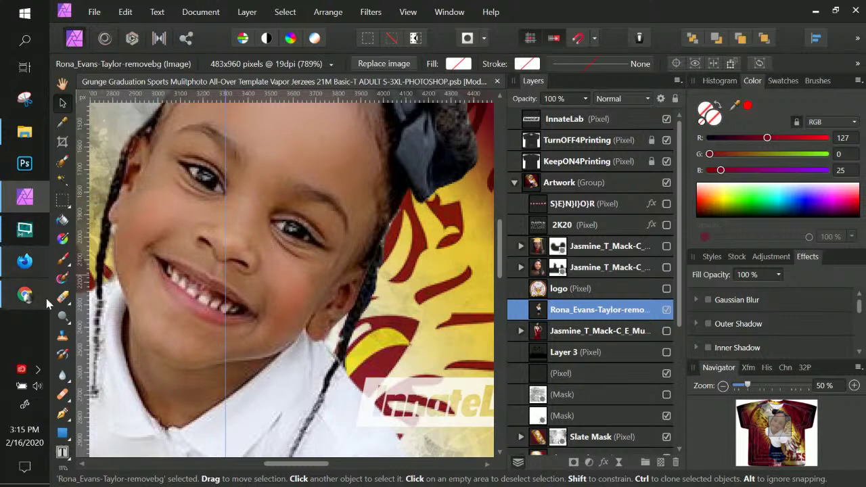
{"action": "left_click", "coordinate": [63, 414]}
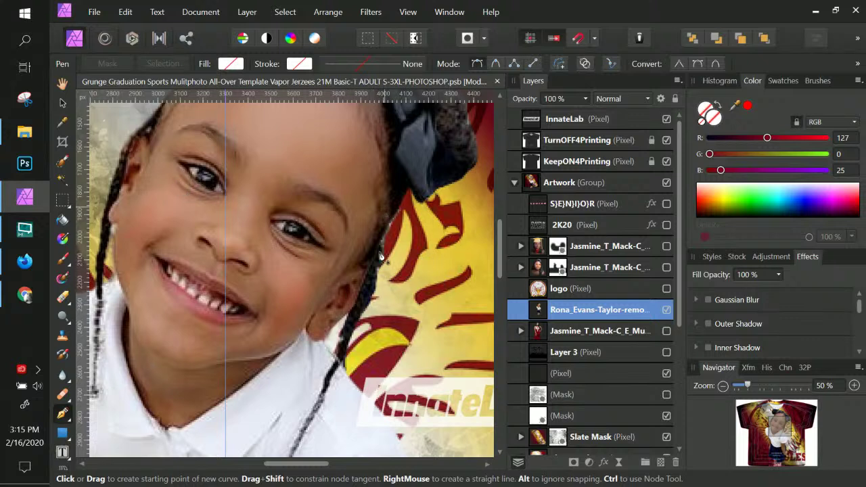
{"action": "left_click", "coordinate": [408, 187]}
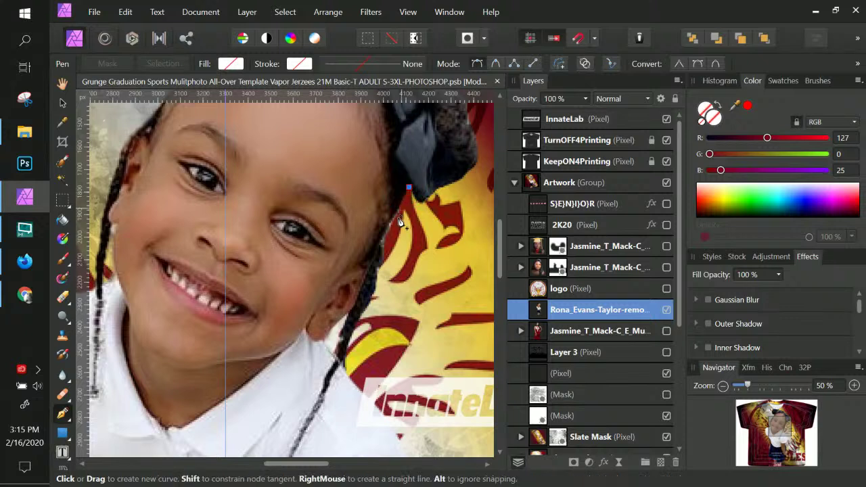
{"action": "left_click", "coordinate": [384, 240]}
{"action": "left_click_drag", "start_coordinate": [383, 242], "coordinate": [382, 267]}
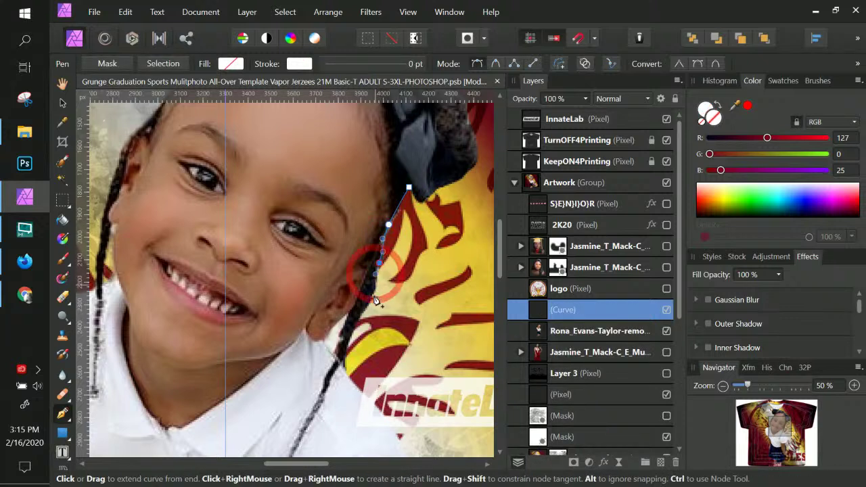
{"action": "left_click_drag", "start_coordinate": [362, 313], "coordinate": [344, 369]}
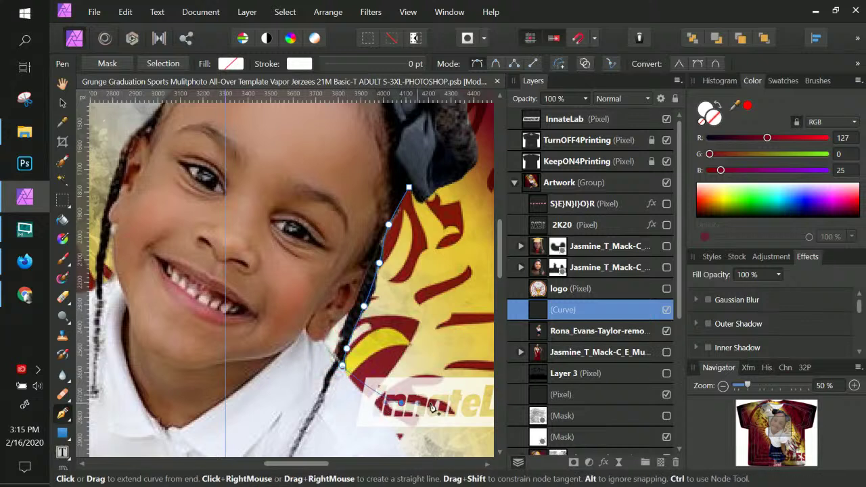
{"action": "left_click", "coordinate": [465, 247]}
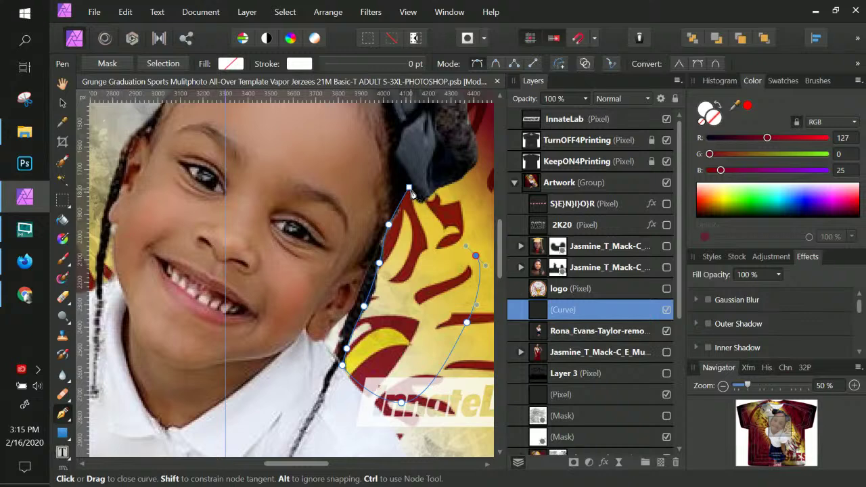
{"action": "left_click", "coordinate": [410, 189]}
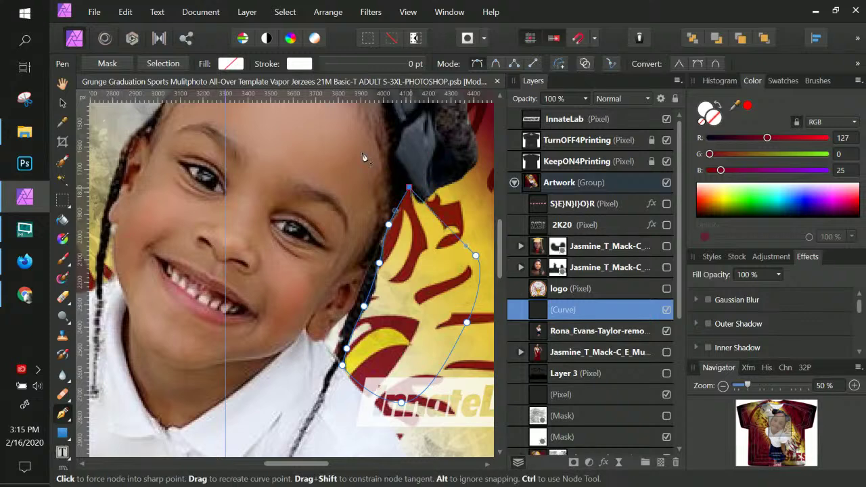
{"action": "left_click", "coordinate": [163, 64]}
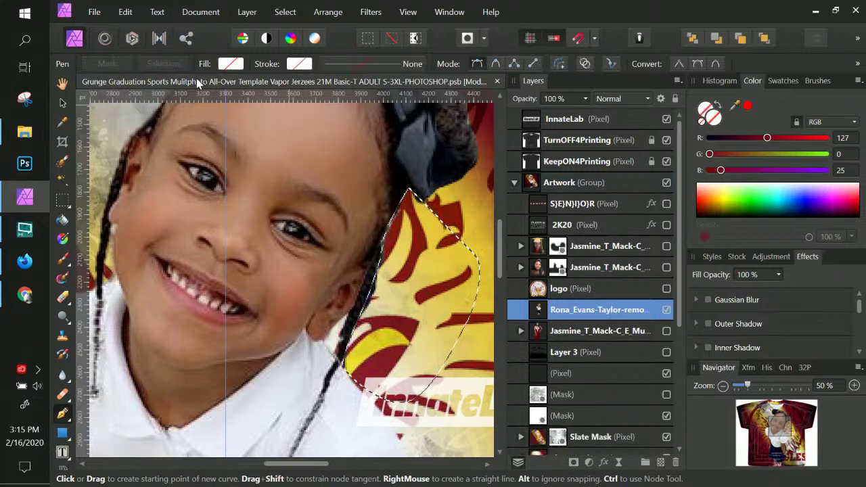
Step: Try to rasterize the girl's cut-out layer and delete the selected area beside the braid
{"action": "key", "text": "Delete"}
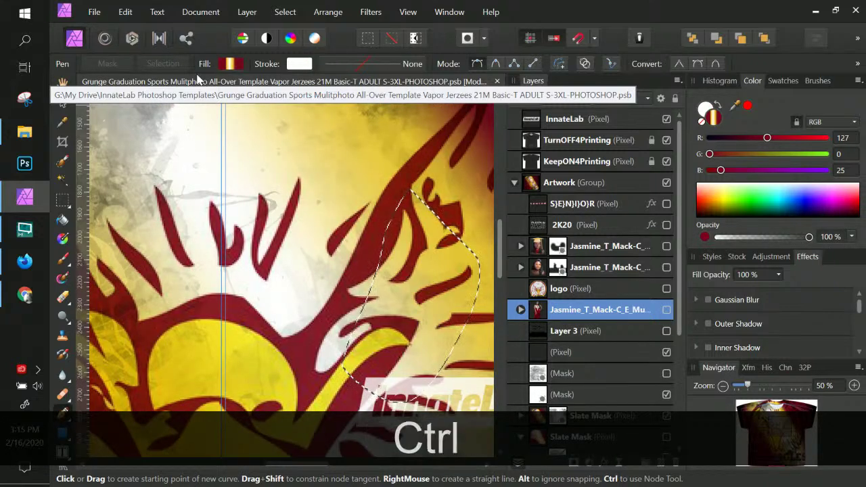
{"action": "key", "text": "ctrl+z"}
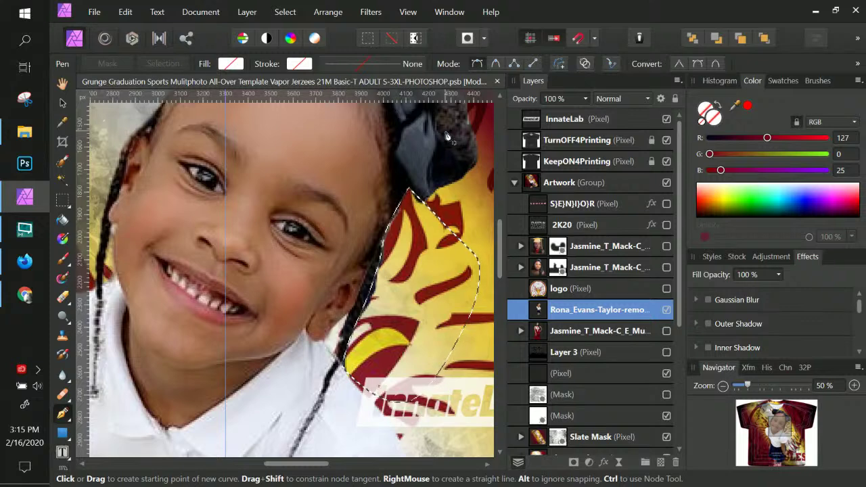
{"action": "right_click", "coordinate": [561, 315]}
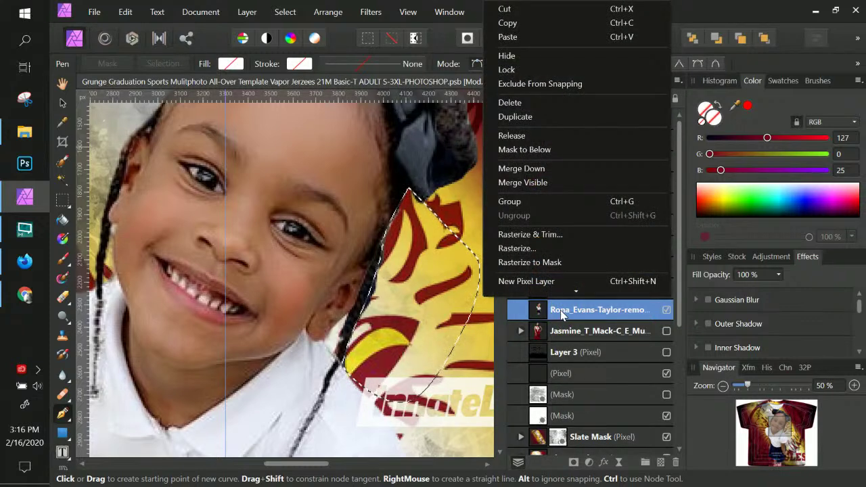
{"action": "left_click", "coordinate": [534, 249]}
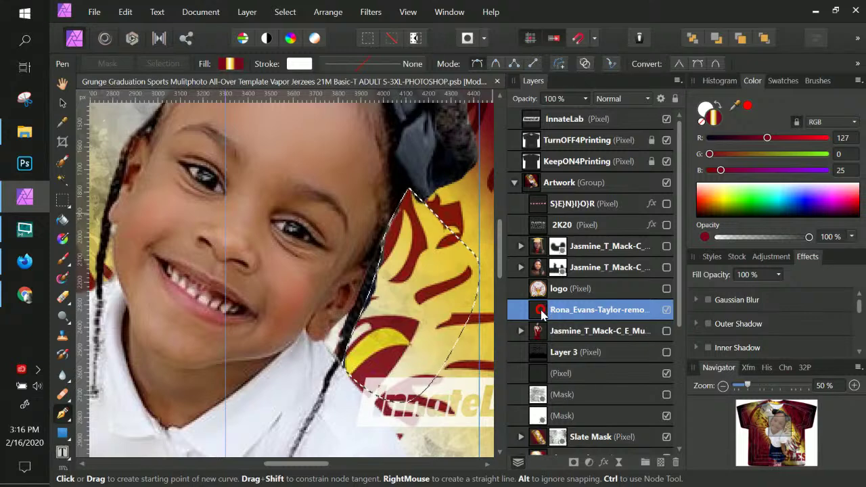
{"action": "key", "text": "Delete"}
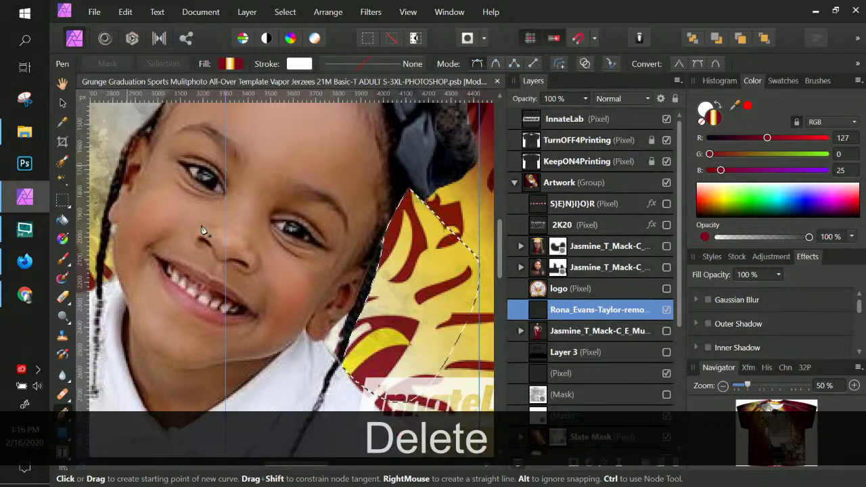
Step: Start a Pen curve below the ear, then undo it along with the deletion, the rasterizing and the selection, back to the braid curve
{"action": "left_click", "coordinate": [348, 311]}
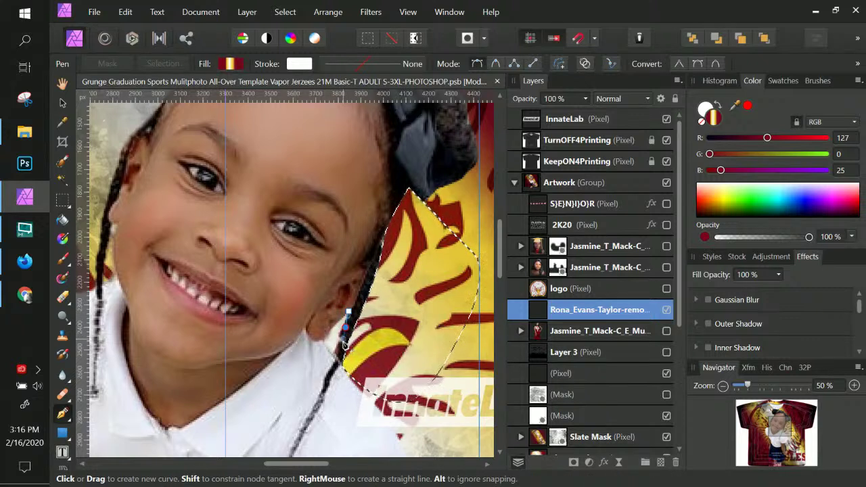
{"action": "left_click", "coordinate": [340, 353]}
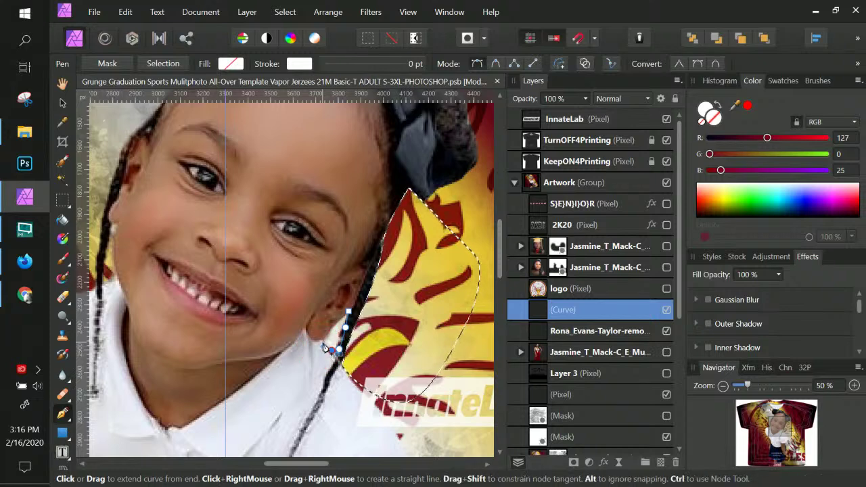
{"action": "key", "text": "ctrl+z"}
{"action": "key", "text": "ctrl+z"}
{"action": "key", "text": "ctrl+z"}
{"action": "key", "text": "ctrl+z"}
{"action": "key", "text": "ctrl+z"}
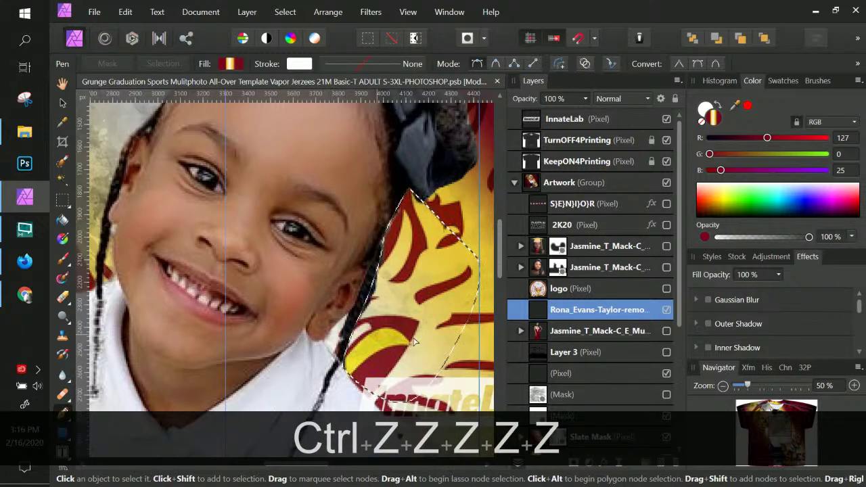
{"action": "key", "text": "ctrl+z"}
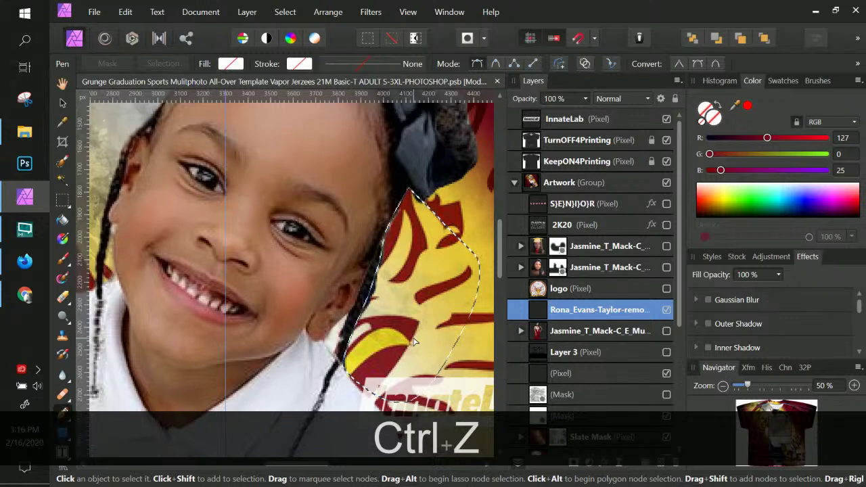
{"action": "key", "text": "ctrl+z"}
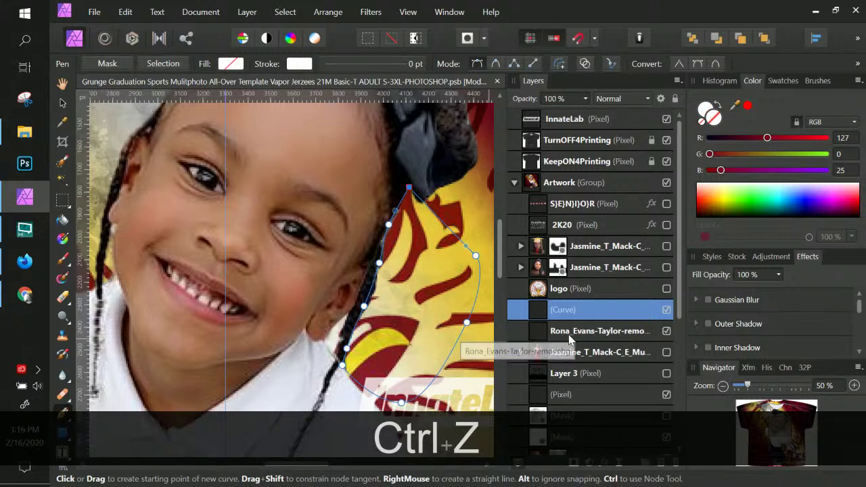
{"action": "key", "text": "ctrl+z"}
{"action": "double_click", "coordinate": [563, 309]}
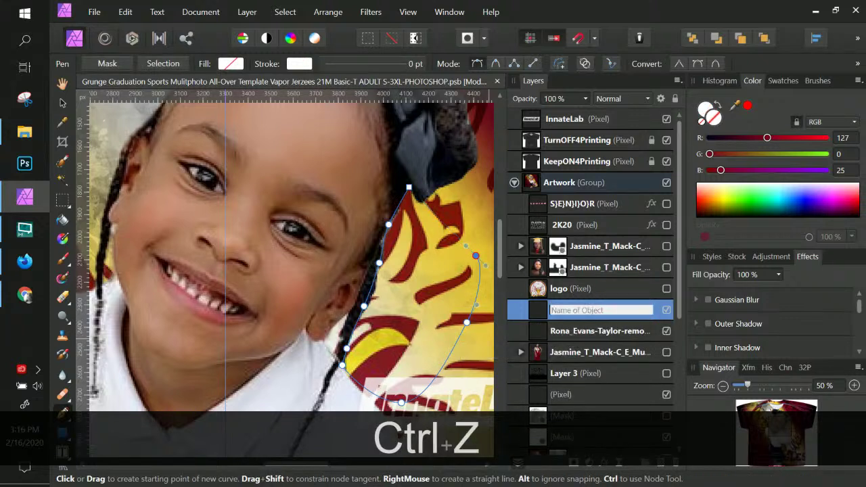
{"action": "left_click", "coordinate": [538, 306]}
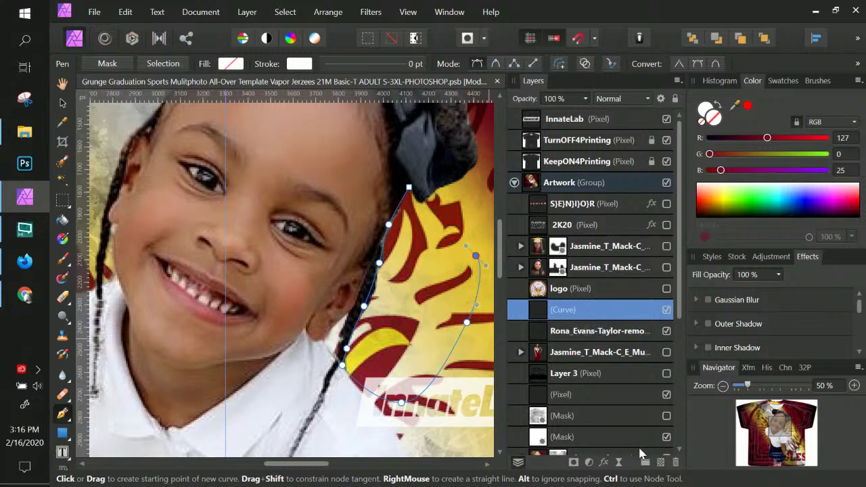
Step: Select the girl's cut-out layer, fit the whole shirt in view and try to open the placed image for editing
{"action": "left_click", "coordinate": [571, 334]}
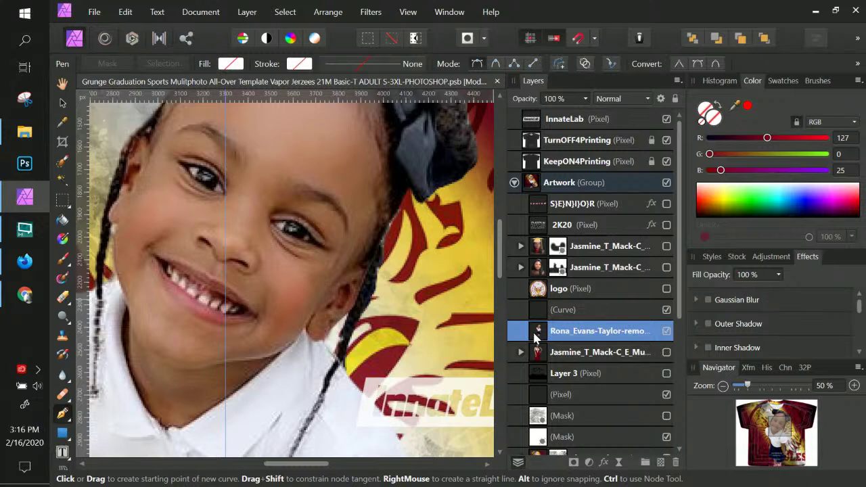
{"action": "left_click", "coordinate": [63, 103]}
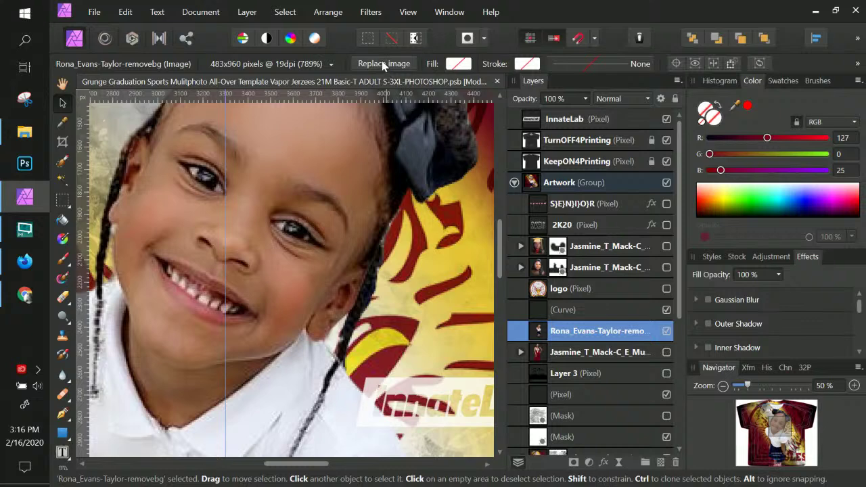
{"action": "key", "text": "ctrl+0"}
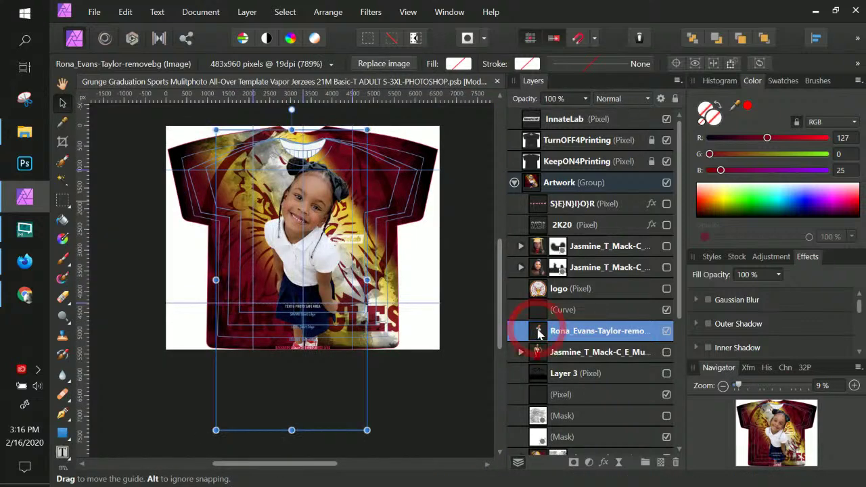
{"action": "double_click", "coordinate": [539, 331]}
{"action": "key", "text": "Escape"}
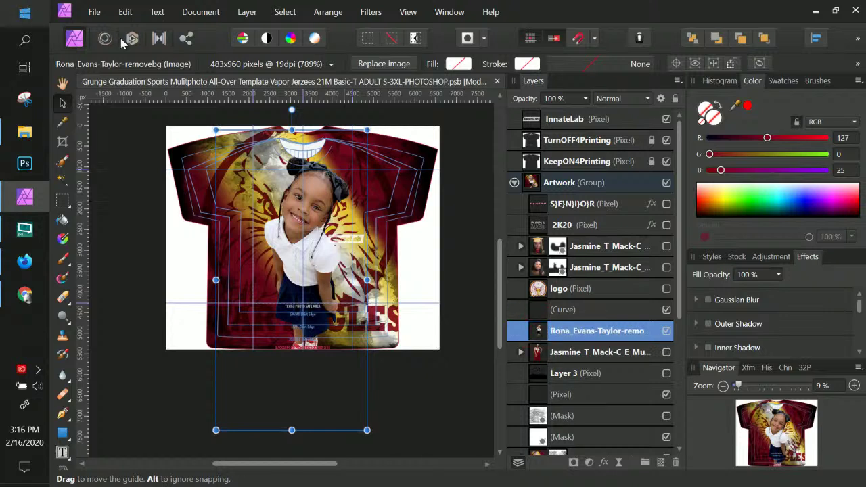
Step: Open the girl's removebg cut-out image from the delete files folder as a separate document
{"action": "left_click", "coordinate": [92, 13]}
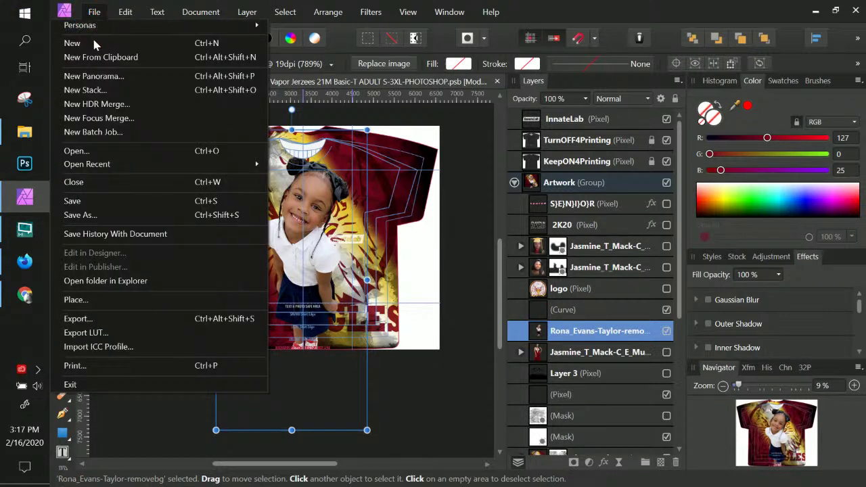
{"action": "left_click", "coordinate": [76, 151]}
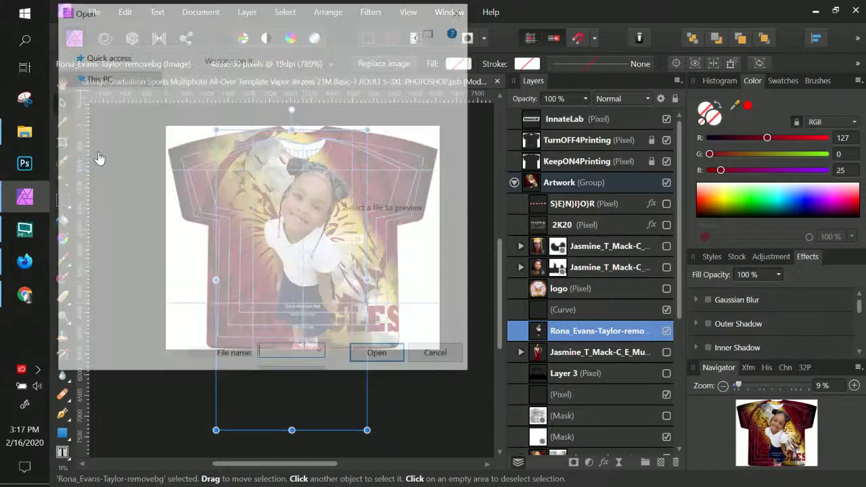
{"action": "scroll", "coordinate": [267, 189], "scroll_direction": "down", "scroll_amount": 10}
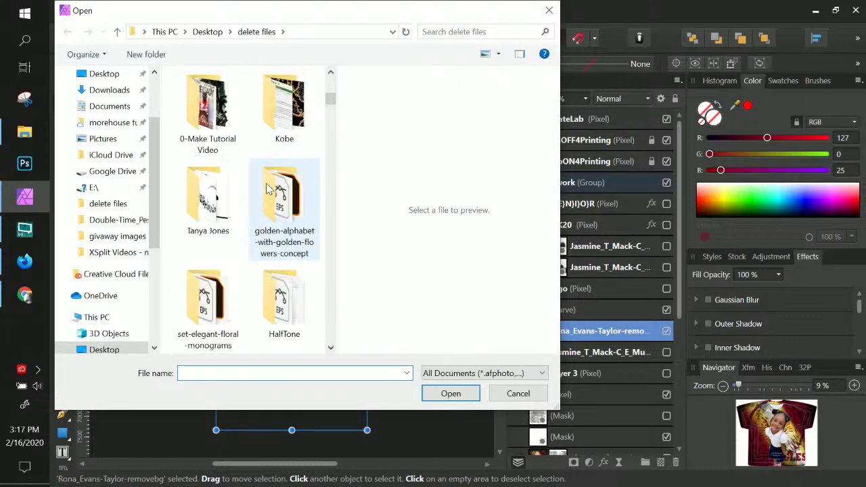
{"action": "left_click", "coordinate": [279, 113]}
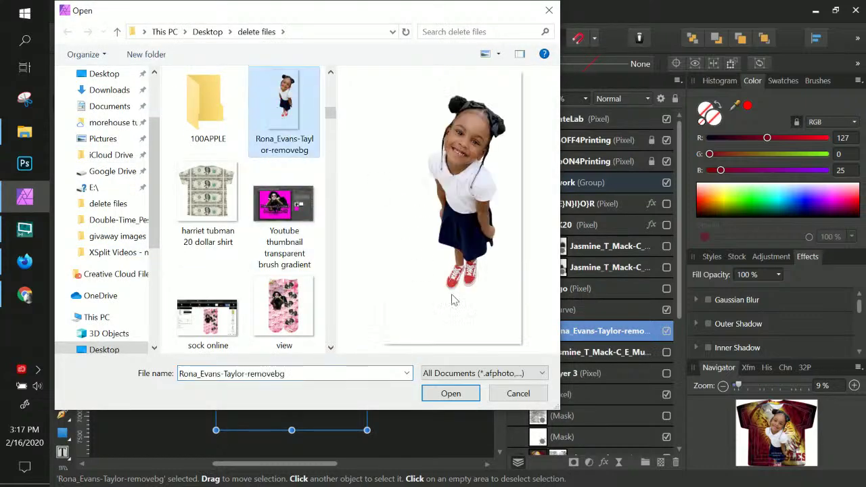
{"action": "left_click", "coordinate": [450, 393]}
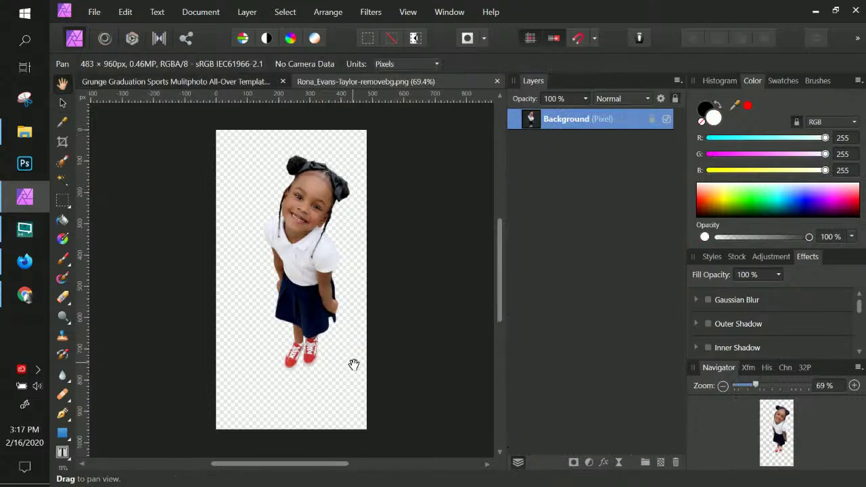
Step: Trace a Pen curve along the outer edge of the braid beside the ear, up towards the hair bow
{"action": "key", "text": "ctrl+KP_Add"}
{"action": "key", "text": "ctrl+KP_Add"}
{"action": "key", "text": "ctrl+KP_Add"}
{"action": "key", "text": "ctrl+KP_Add"}
{"action": "key", "text": "space"}
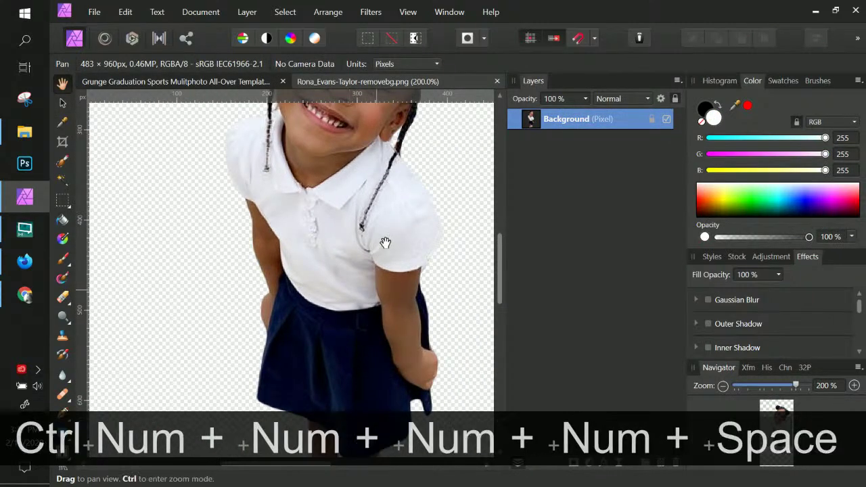
{"action": "left_click_drag", "start_coordinate": [380, 242], "coordinate": [317, 318]}
{"action": "key", "text": "space"}
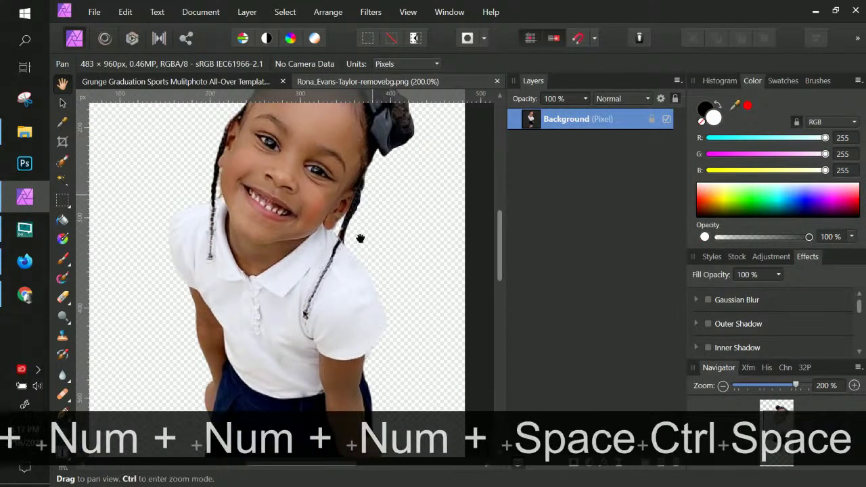
{"action": "left_click_drag", "start_coordinate": [358, 238], "coordinate": [353, 246]}
{"action": "key", "text": "ctrl+KP_Add"}
{"action": "key", "text": "ctrl+KP_Add"}
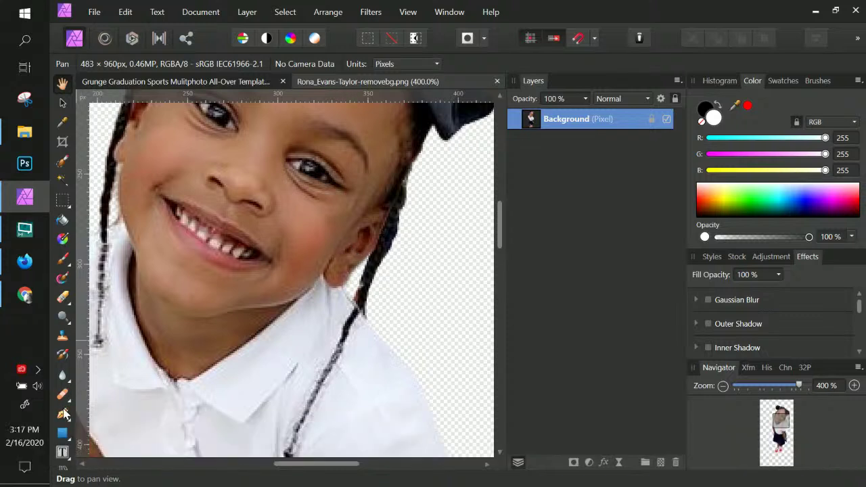
{"action": "left_click", "coordinate": [62, 412]}
{"action": "left_click", "coordinate": [372, 325]}
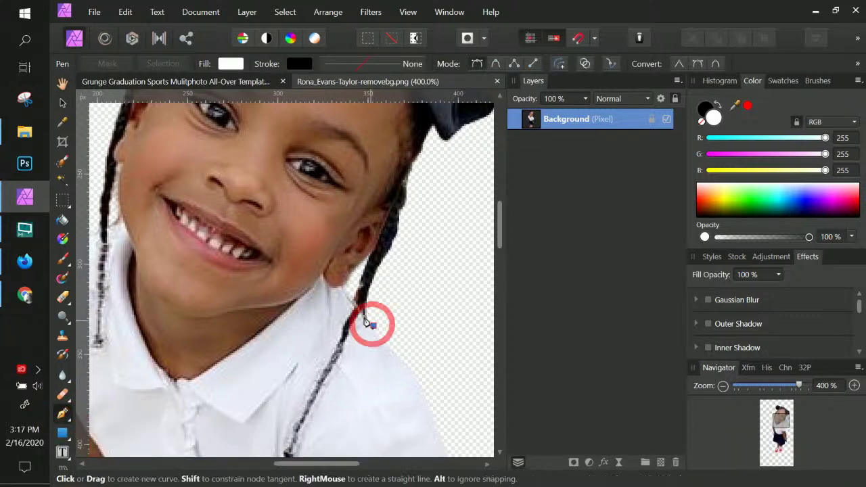
{"action": "left_click", "coordinate": [362, 310]}
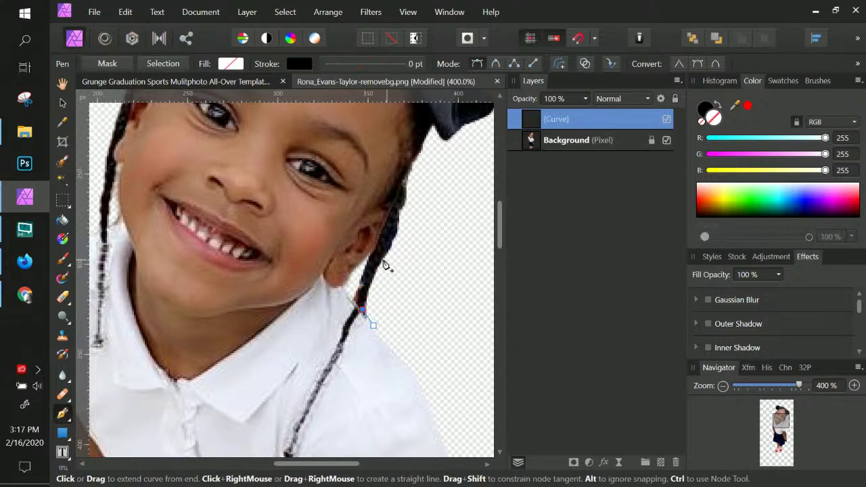
{"action": "left_click_drag", "start_coordinate": [380, 259], "coordinate": [404, 200]}
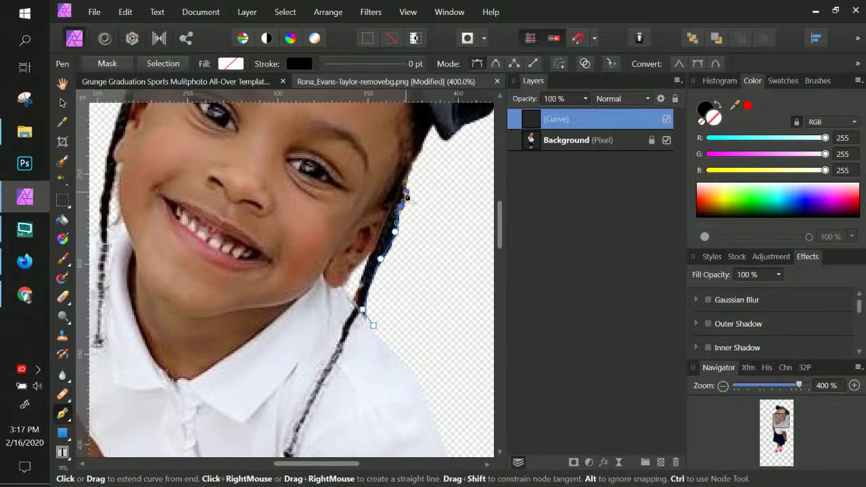
{"action": "left_click", "coordinate": [406, 192]}
{"action": "left_click", "coordinate": [403, 180]}
{"action": "left_click", "coordinate": [409, 167]}
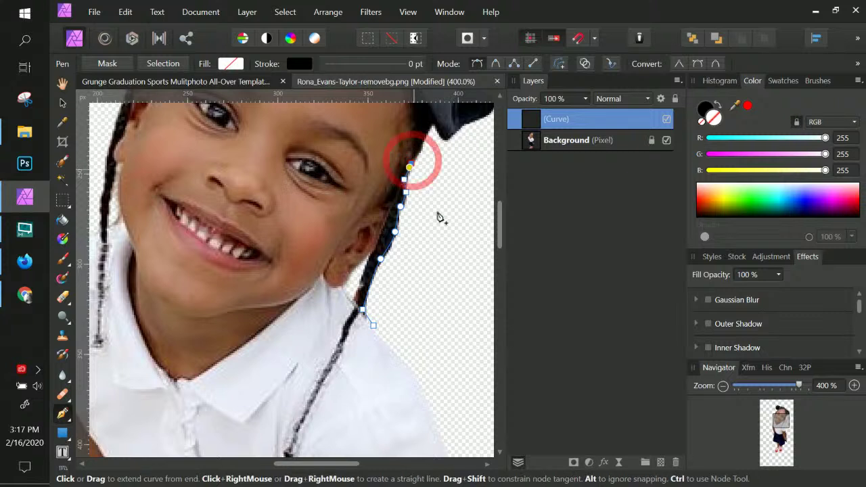
Step: Close the curve through the empty area beside the braid and delete the pixels inside it as a selection
{"action": "left_click", "coordinate": [449, 224]}
{"action": "left_click", "coordinate": [459, 299]}
{"action": "left_click", "coordinate": [418, 331]}
{"action": "left_click", "coordinate": [372, 325]}
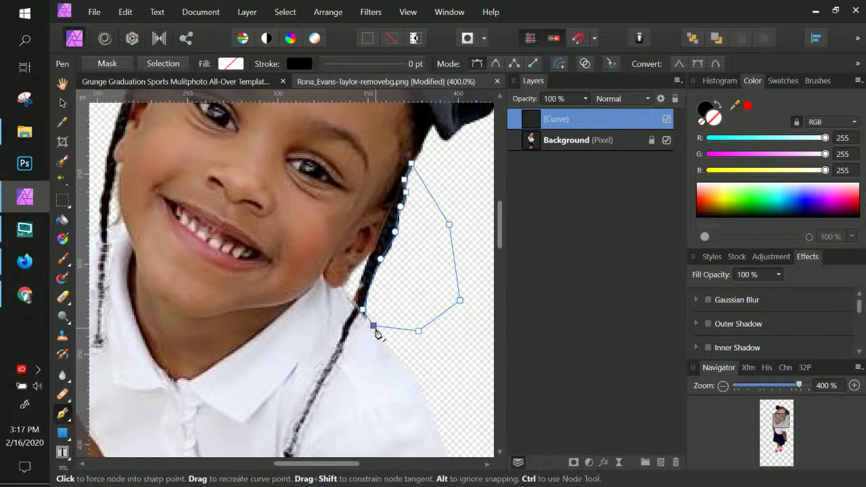
{"action": "left_click", "coordinate": [163, 64]}
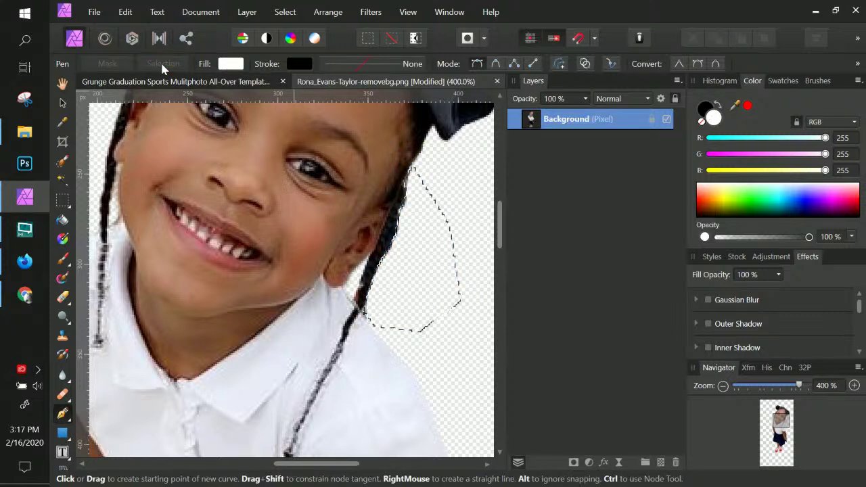
{"action": "key", "text": "Delete"}
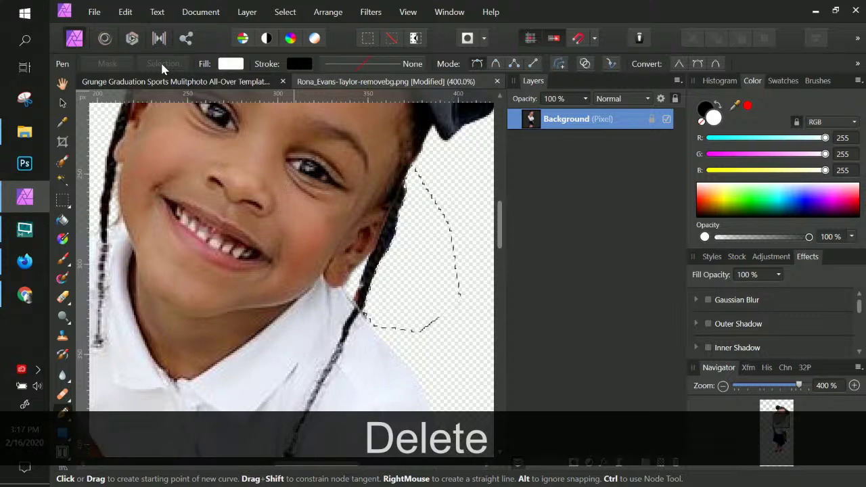
Step: Draw a closed Pen curve around the small background gap between the ear, the collar and the braid
{"action": "left_click", "coordinate": [370, 257]}
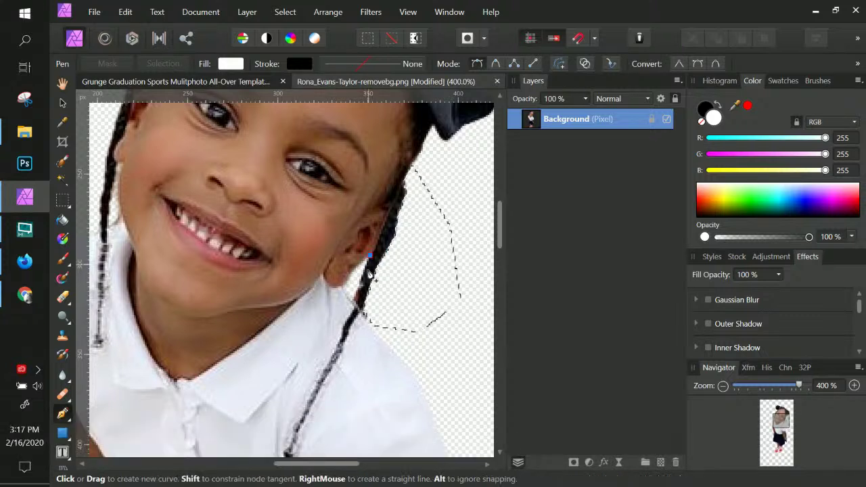
{"action": "left_click", "coordinate": [363, 283]}
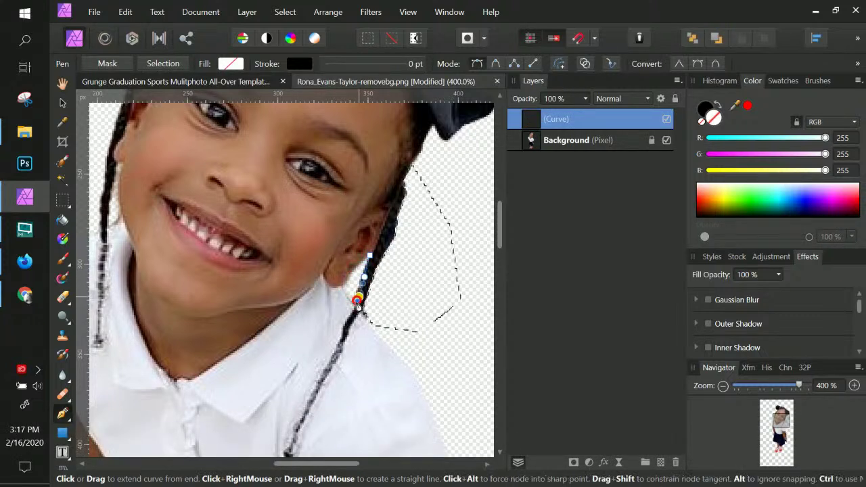
{"action": "left_click_drag", "start_coordinate": [355, 308], "coordinate": [352, 284]}
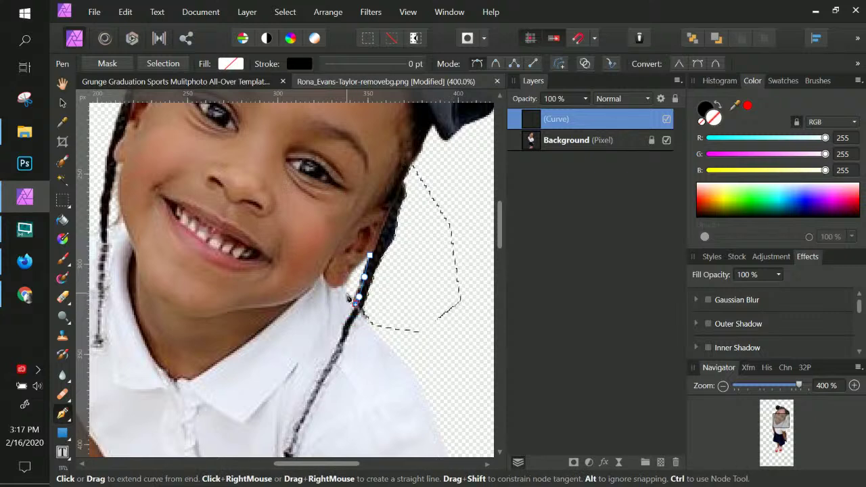
{"action": "left_click", "coordinate": [368, 256]}
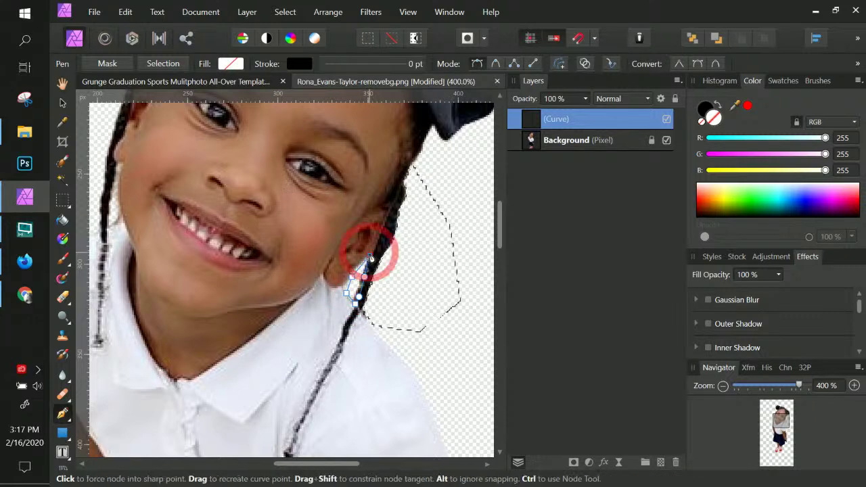
Step: Convert the curve around the gap between the ear, collar and braid into a selection and delete the pixels inside it
{"action": "key", "text": "Delete"}
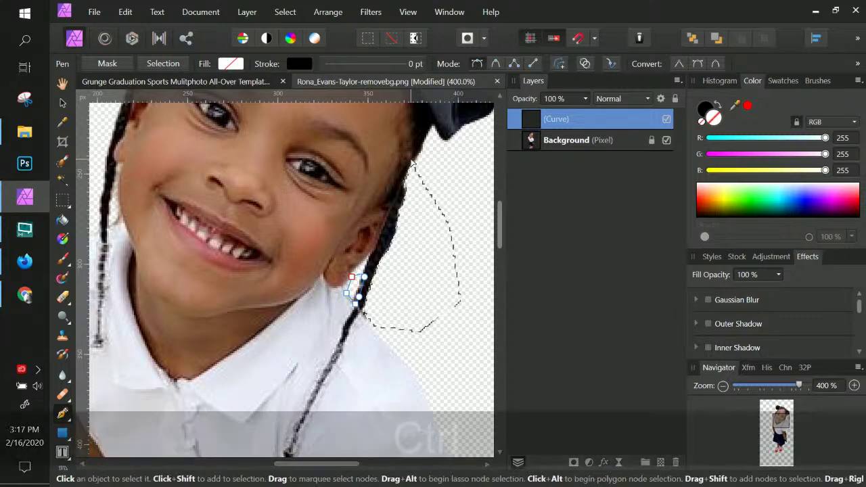
{"action": "key", "text": "ctrl+z"}
{"action": "left_click", "coordinate": [161, 64]}
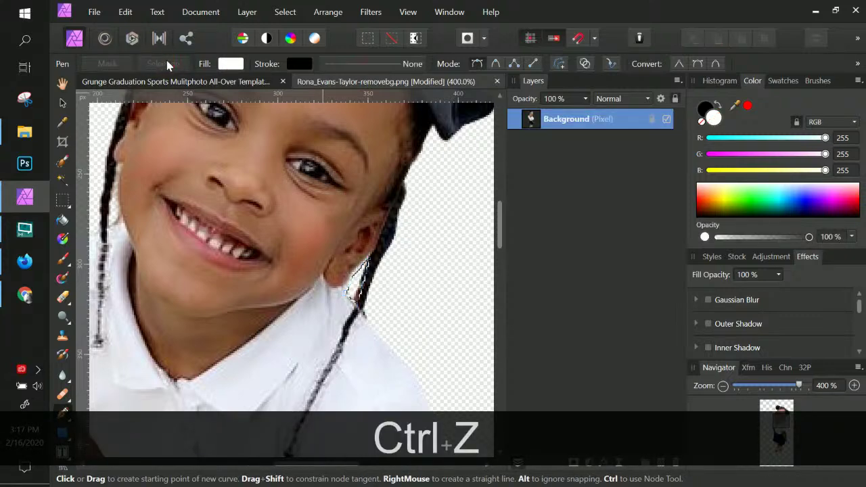
{"action": "key", "text": "Delete"}
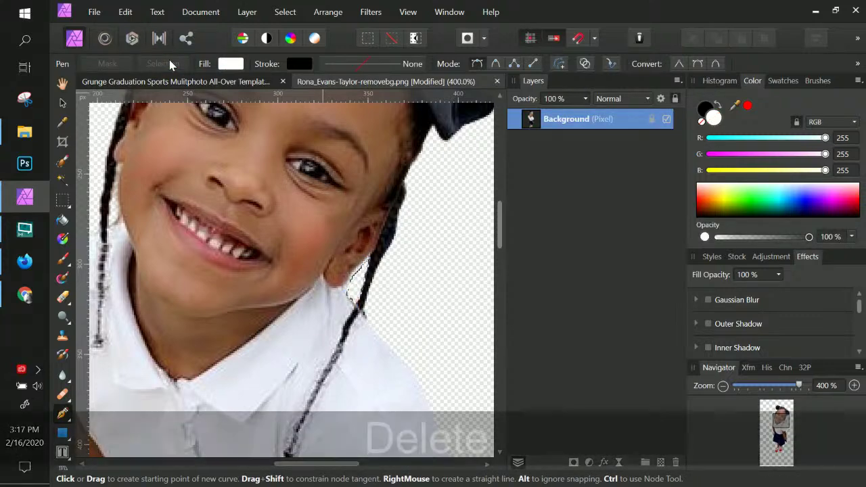
Step: Trace a Pen curve along the outer edge of the hair bow and the bun beside it, down the bun's side
{"action": "key", "text": "ctrl+KP_Subtract"}
{"action": "key", "text": "ctrl+KP_Subtract"}
{"action": "key", "text": "ctrl+KP_Subtract"}
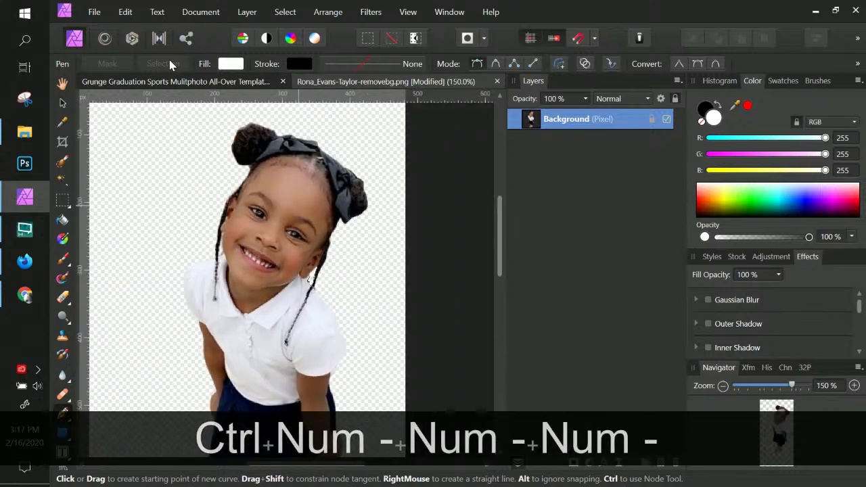
{"action": "key", "text": "ctrl"}
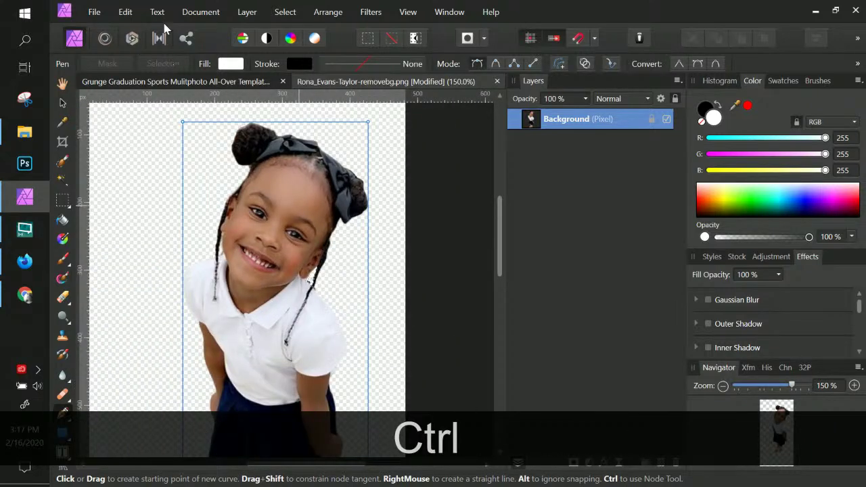
{"action": "key", "text": "ctrl+KP_Add"}
{"action": "key", "text": "ctrl+KP_Add"}
{"action": "key", "text": "ctrl+KP_Add"}
{"action": "key", "text": "ctrl+KP_Add"}
{"action": "key", "text": "space"}
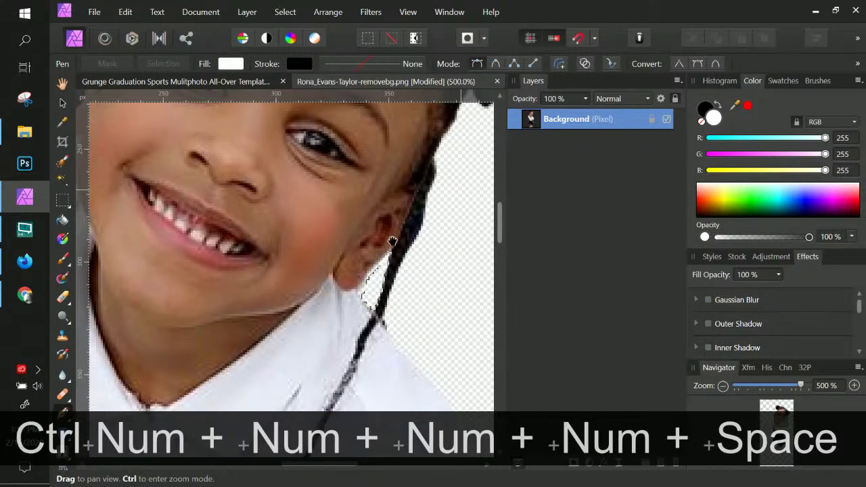
{"action": "left_click_drag", "start_coordinate": [395, 227], "coordinate": [237, 338]}
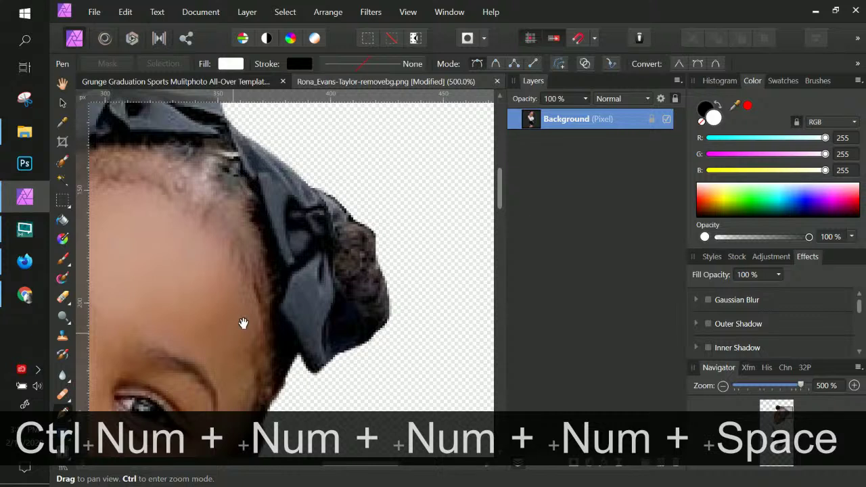
{"action": "left_click", "coordinate": [337, 140]}
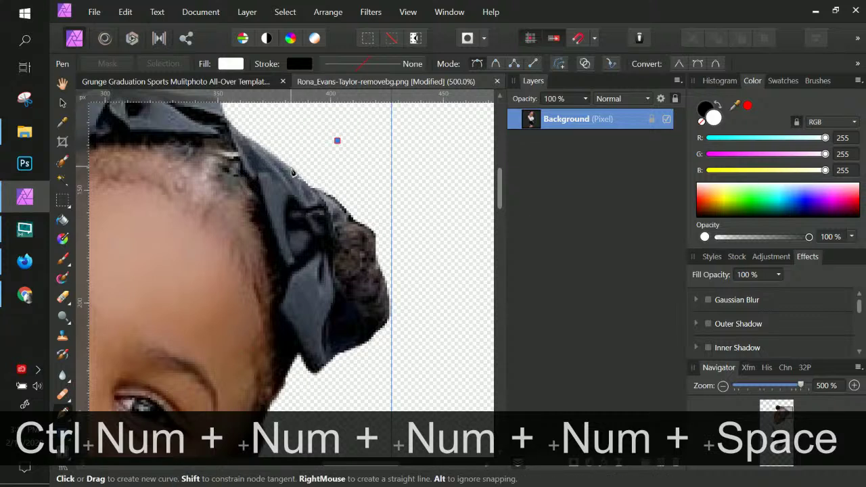
{"action": "left_click", "coordinate": [289, 165]}
{"action": "left_click", "coordinate": [312, 184]}
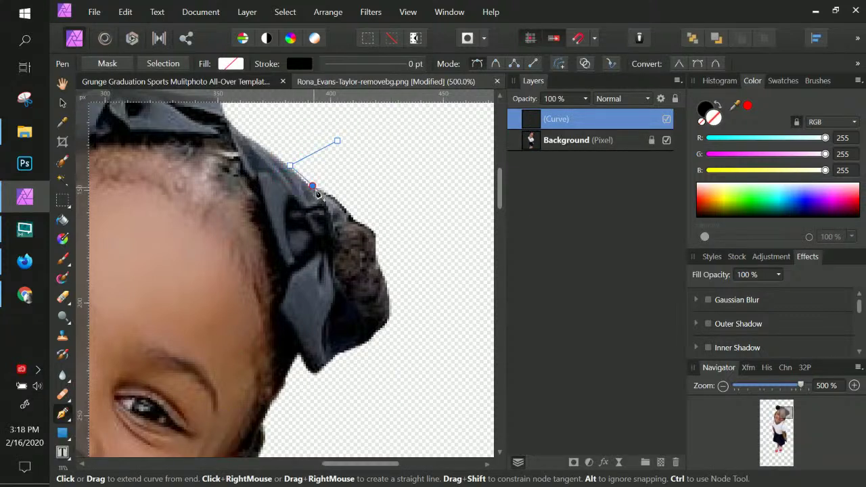
{"action": "left_click", "coordinate": [334, 197]}
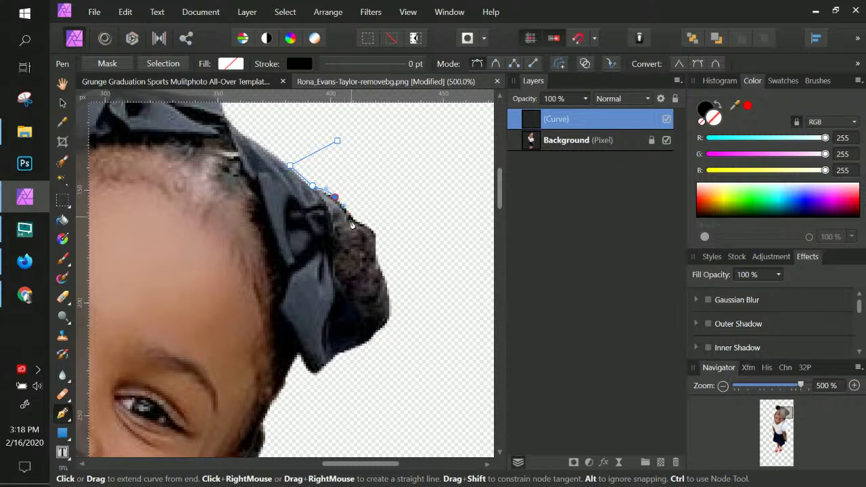
{"action": "left_click", "coordinate": [366, 226]}
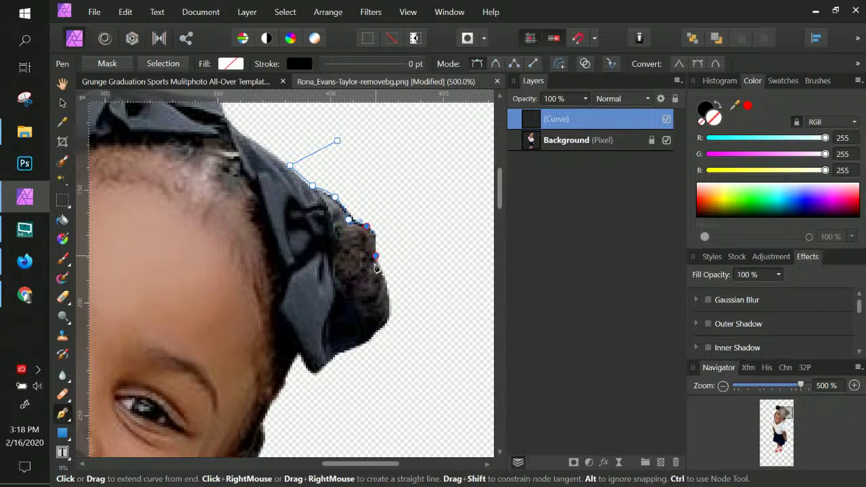
{"action": "left_click", "coordinate": [376, 256]}
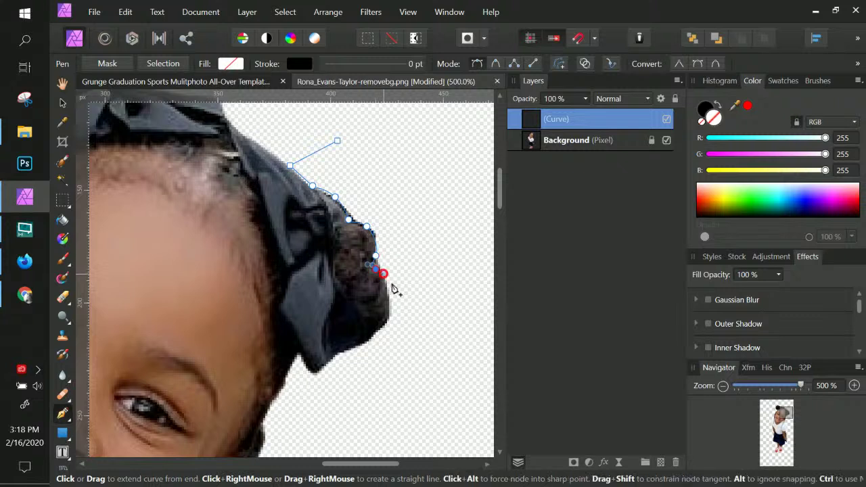
Step: Close the curve through the empty area beside the bun, delete the pixels inside it as a selection, and deselect
{"action": "left_click", "coordinate": [402, 293]}
{"action": "left_click", "coordinate": [452, 241]}
{"action": "left_click", "coordinate": [432, 165]}
{"action": "left_click", "coordinate": [378, 136]}
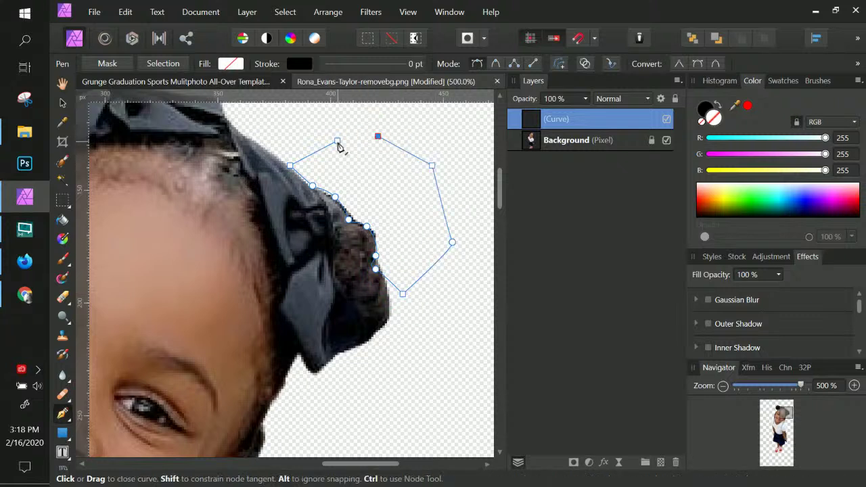
{"action": "left_click", "coordinate": [337, 142]}
{"action": "left_click", "coordinate": [162, 64]}
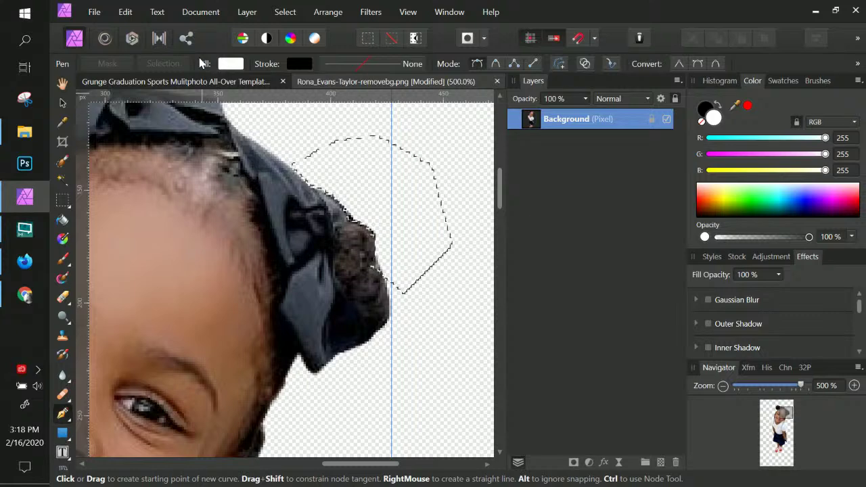
{"action": "key", "text": "Delete"}
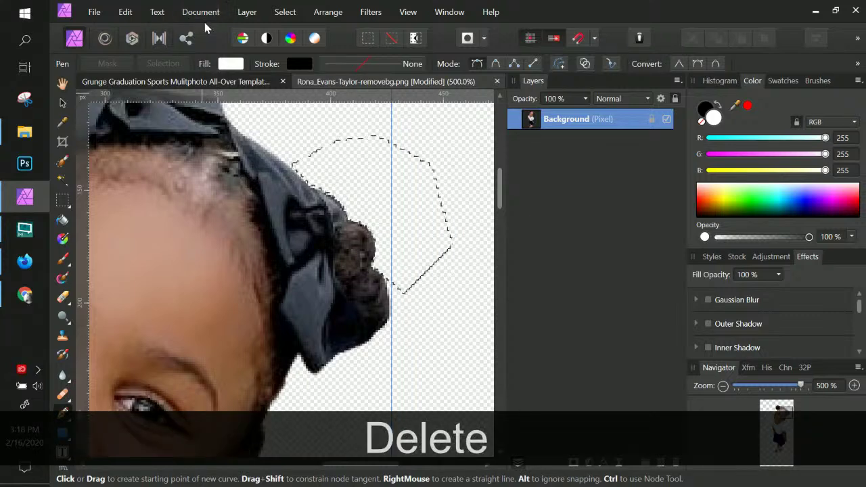
{"action": "key", "text": "ctrl"}
{"action": "key", "text": "ctrl+d"}
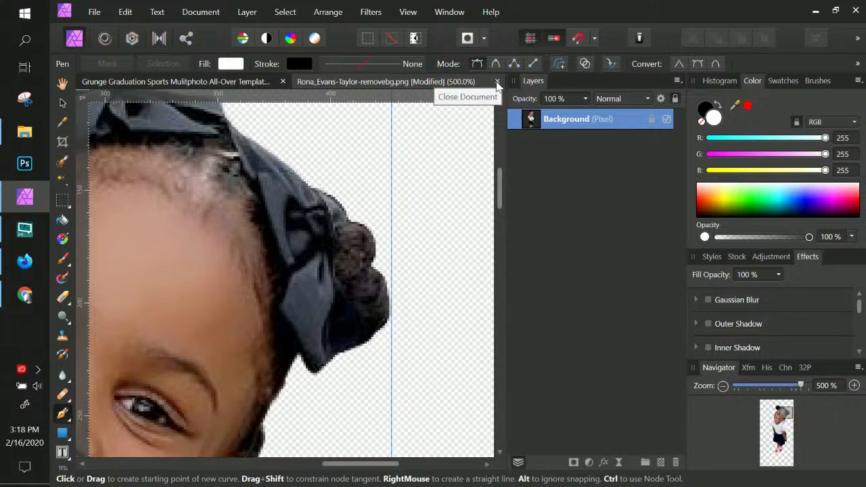
Step: Close the cut-out document with its changes saved and replace the girl's image on the shirt with the updated removebg file from delete files
{"action": "left_click", "coordinate": [497, 82]}
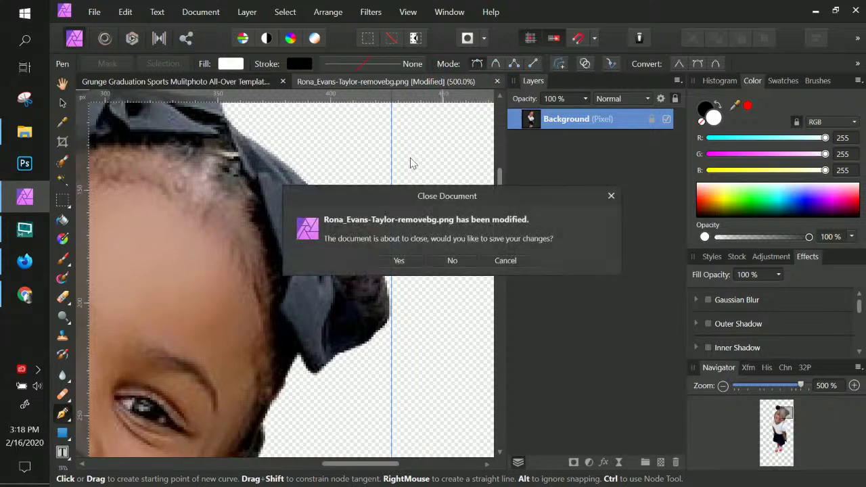
{"action": "left_click", "coordinate": [400, 261]}
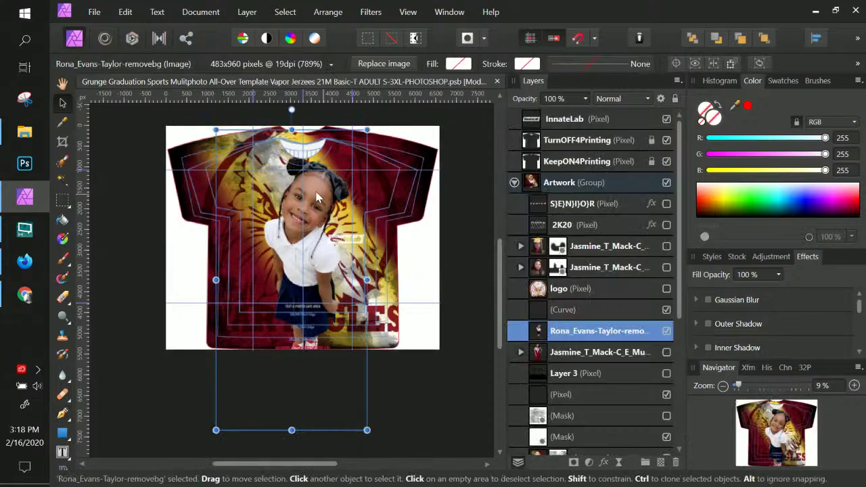
{"action": "key", "text": "ctrl+KP_Add"}
{"action": "key", "text": "ctrl+KP_Add"}
{"action": "key", "text": "ctrl+KP_Add"}
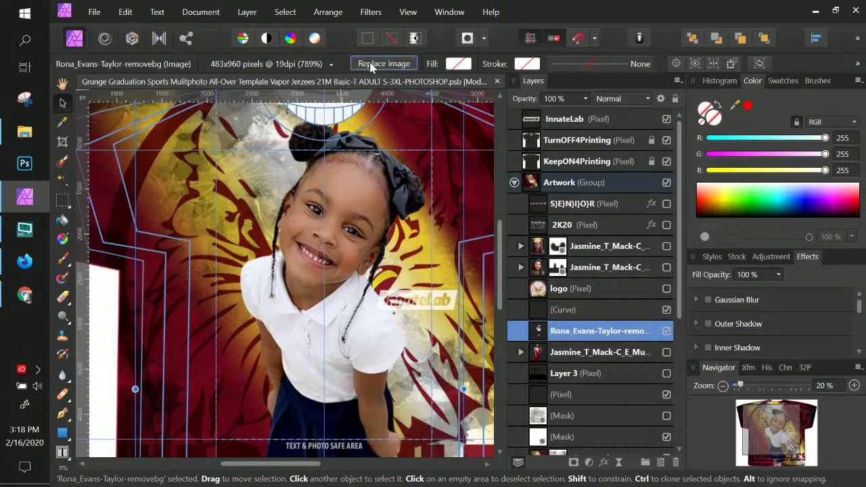
{"action": "left_click", "coordinate": [370, 65]}
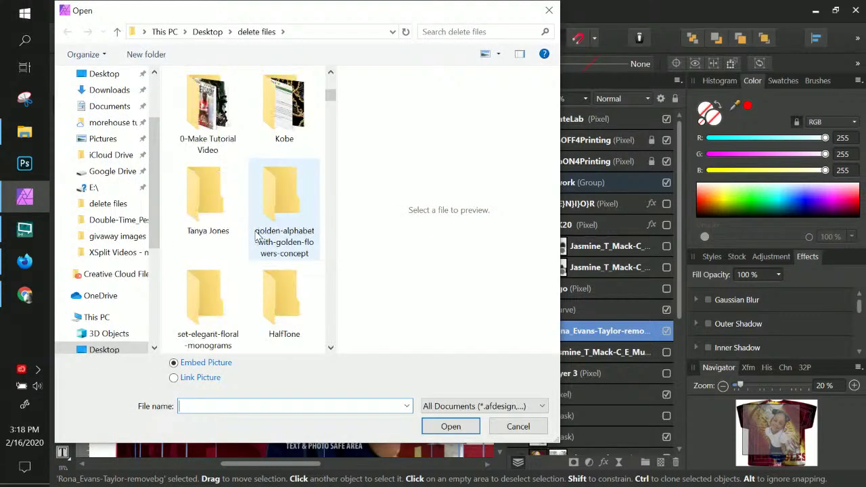
{"action": "scroll", "coordinate": [257, 235], "scroll_direction": "down", "scroll_amount": 8}
{"action": "left_click", "coordinate": [284, 108]}
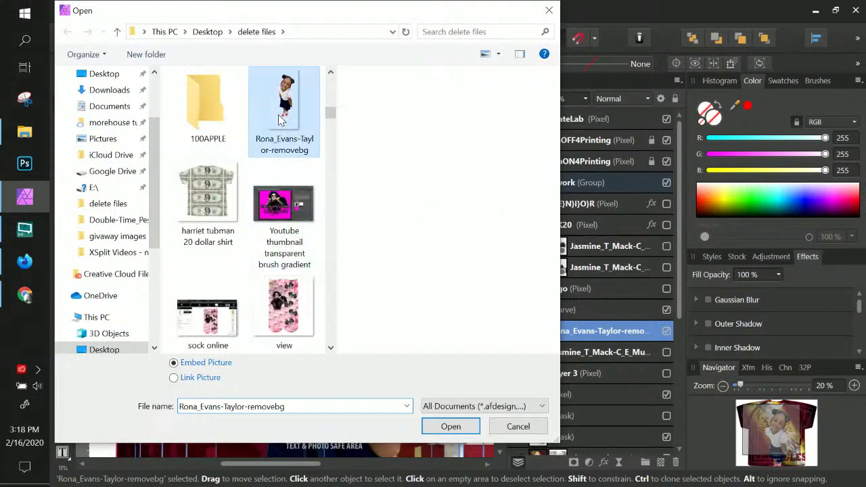
{"action": "left_click", "coordinate": [453, 429]}
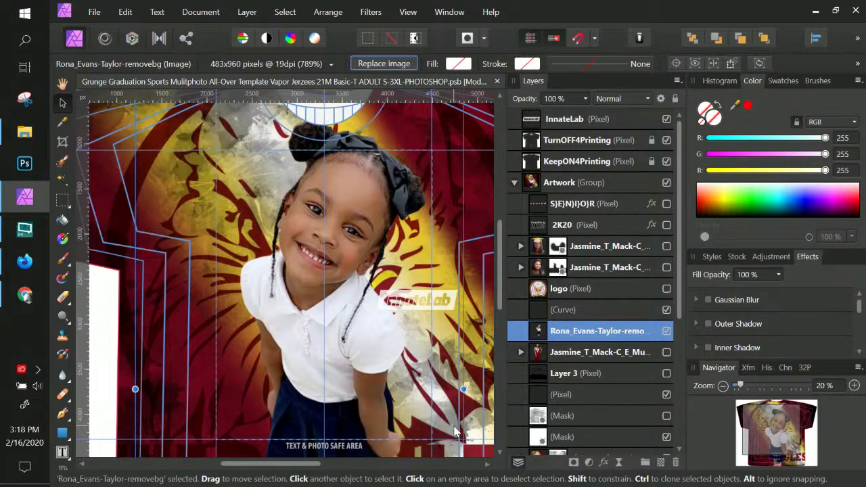
Step: Examine the replaced cut-out's bow, bun and braid edges against the shirt background and how the whole figure sits on the shirt
{"action": "key", "text": "ctrl+KP_Add"}
{"action": "key", "text": "ctrl+KP_Add"}
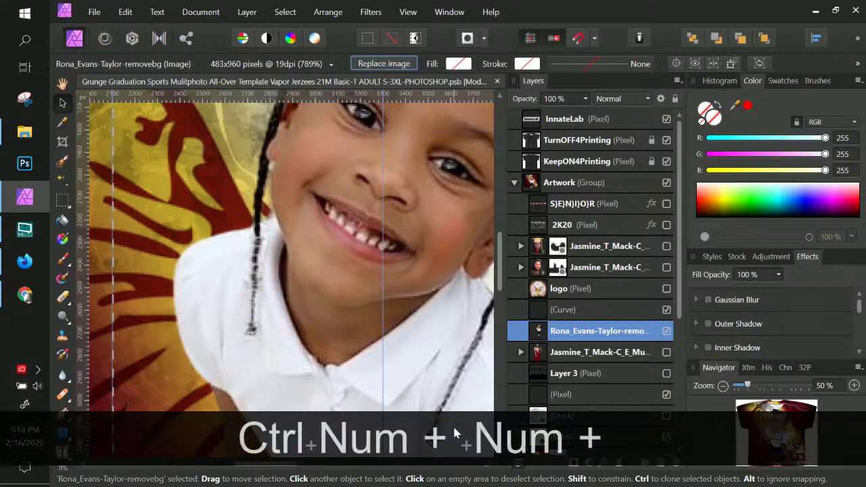
{"action": "key", "text": "space"}
{"action": "left_click_drag", "start_coordinate": [349, 419], "coordinate": [260, 374]}
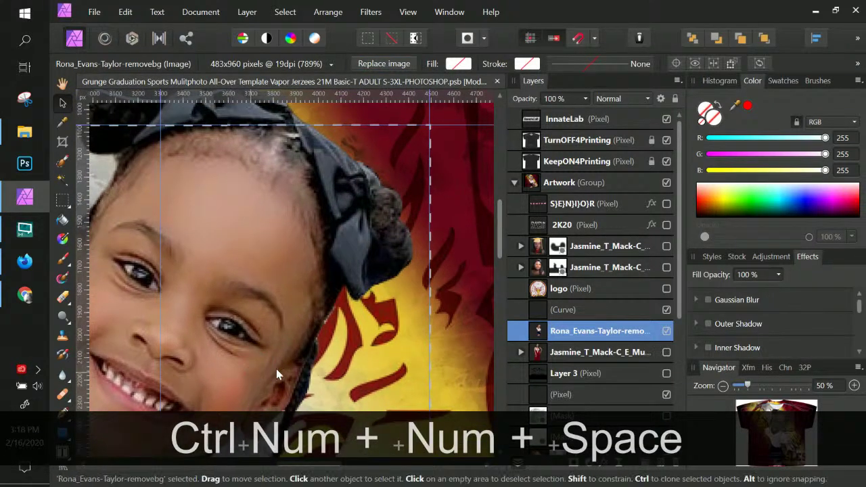
{"action": "key", "text": "ctrl+KP_Subtract"}
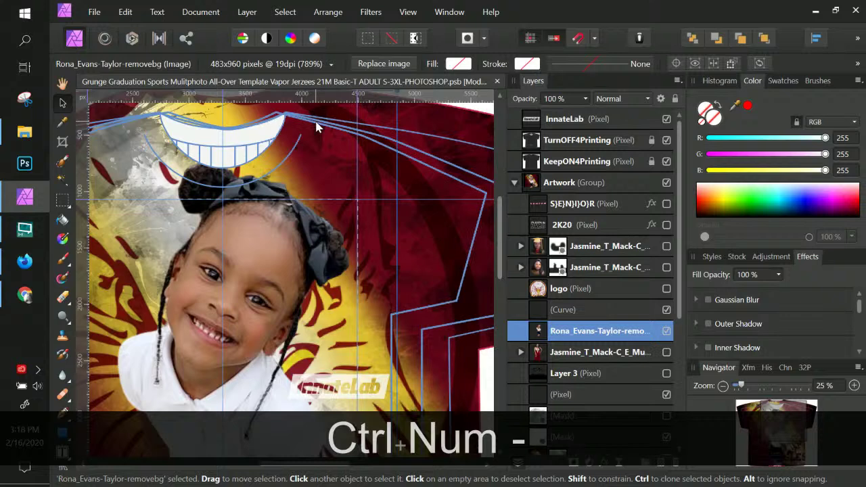
{"action": "left_click_drag", "start_coordinate": [370, 277], "coordinate": [446, 242]}
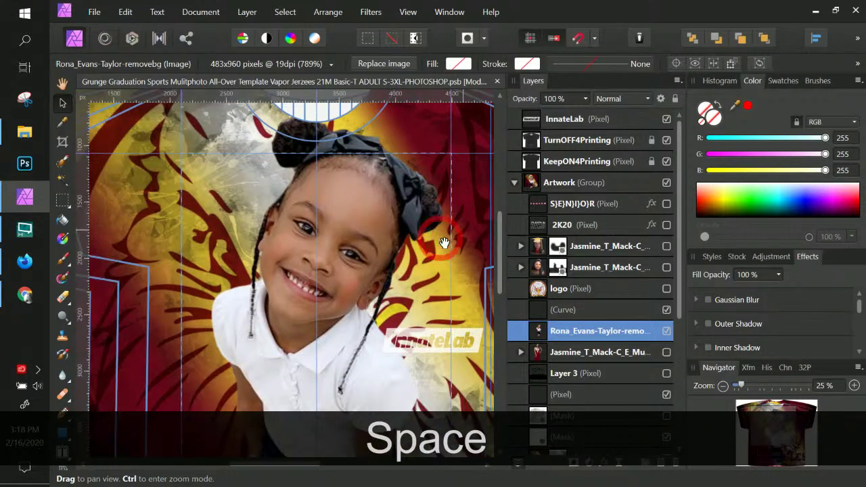
{"action": "key", "text": "ctrl+KP_Subtract"}
{"action": "key", "text": "ctrl+KP_Subtract"}
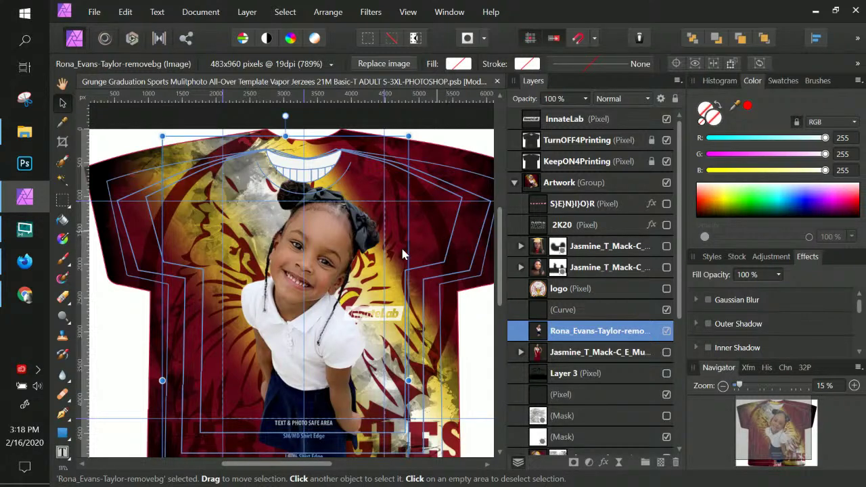
{"action": "scroll", "coordinate": [399, 250], "scroll_direction": "down", "scroll_amount": 3}
{"action": "key", "text": "ctrl"}
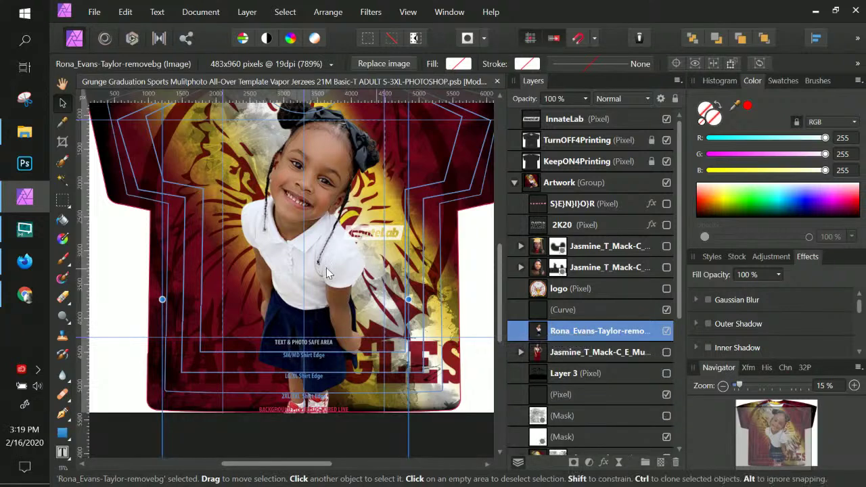
{"action": "left_click", "coordinate": [63, 101]}
{"action": "key", "text": "ctrl+t"}
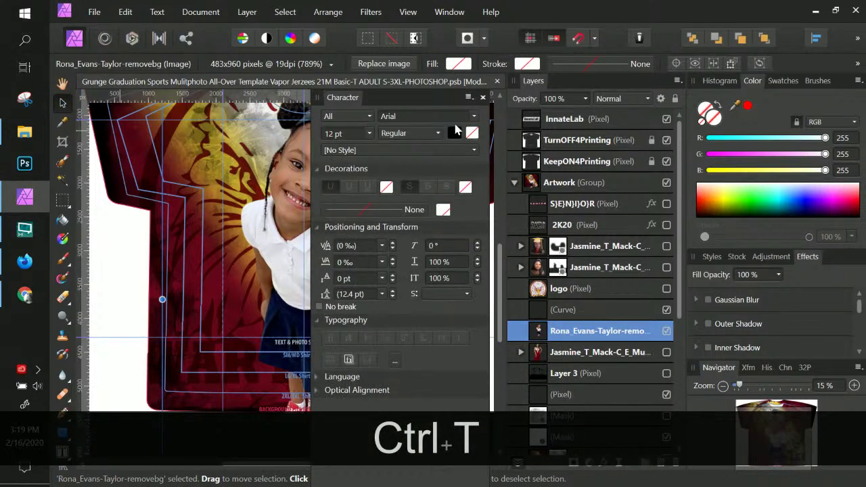
{"action": "left_click", "coordinate": [482, 98]}
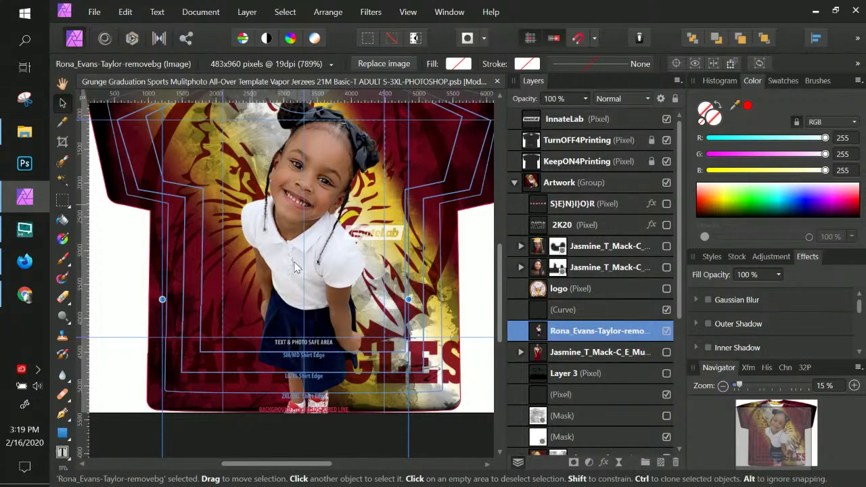
{"action": "double_click", "coordinate": [599, 333]}
{"action": "key", "text": "Escape"}
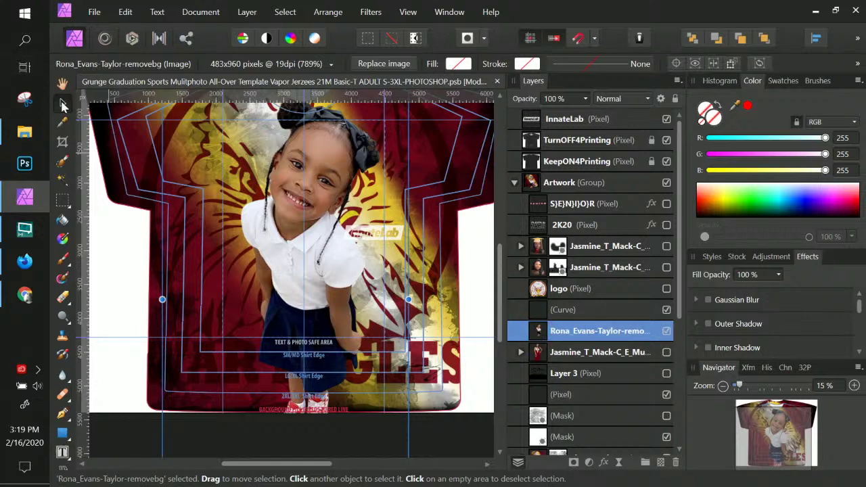
Step: Scale the girl's cut-out proportionally down to about 600% and move it towards the shirt's centre with her shoes above the hem
{"action": "scroll", "coordinate": [268, 263], "scroll_direction": "down", "scroll_amount": 3}
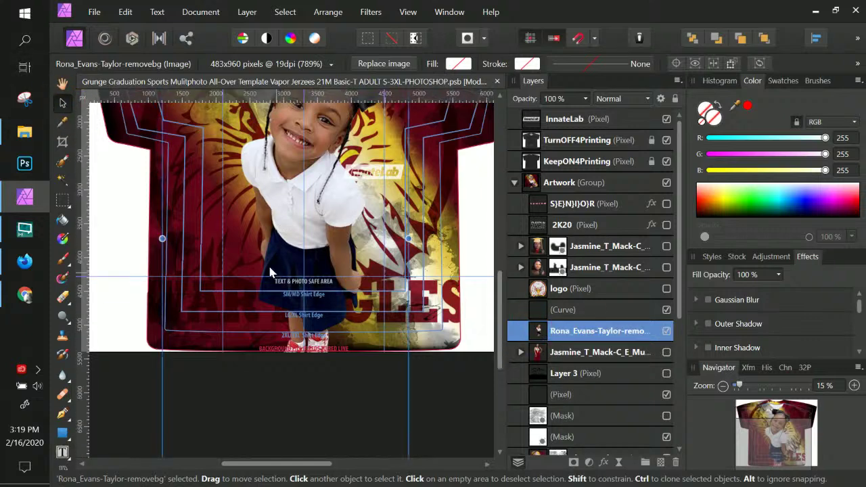
{"action": "left_click_drag", "start_coordinate": [409, 442], "coordinate": [379, 384]}
{"action": "scroll", "coordinate": [379, 383], "scroll_direction": "up", "scroll_amount": 2}
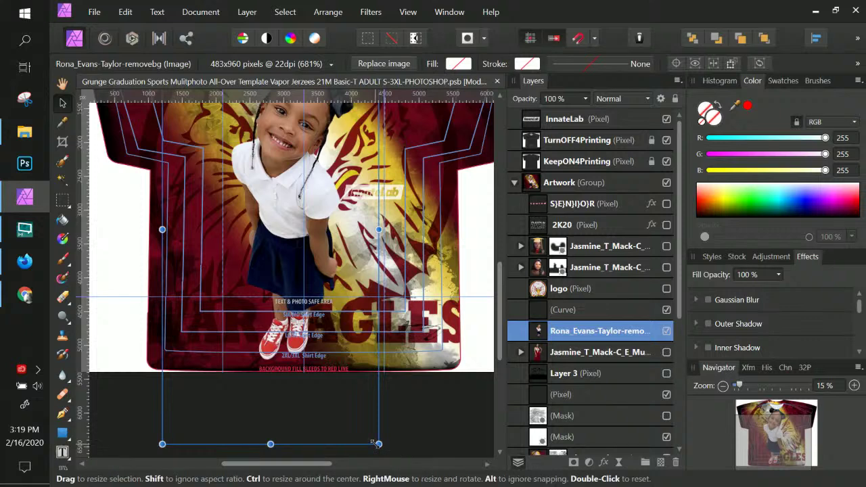
{"action": "left_click_drag", "start_coordinate": [378, 443], "coordinate": [343, 395]}
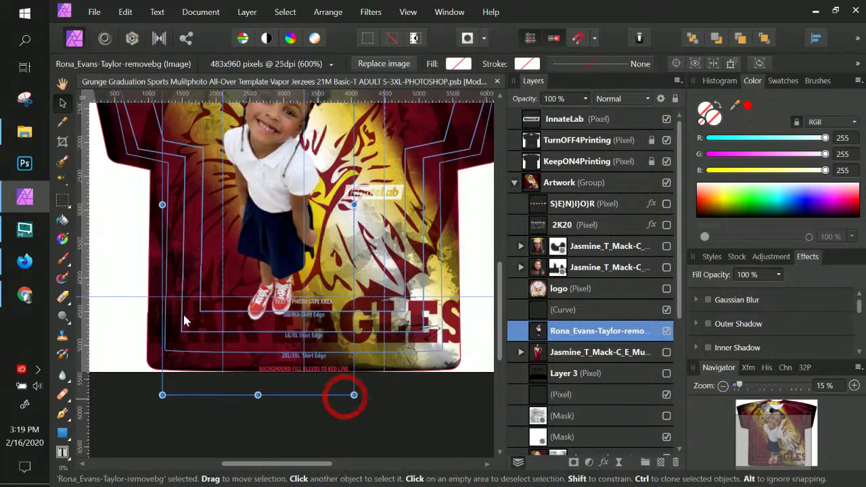
{"action": "left_click_drag", "start_coordinate": [278, 224], "coordinate": [325, 219]}
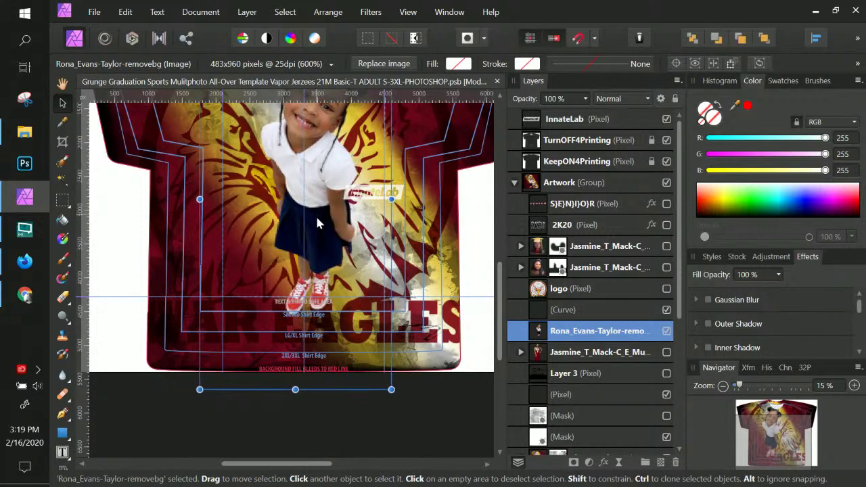
Step: Move the girl's cut-out slightly down and left so her shoes overlap the Eagles lettering, and review its placement on the shirt
{"action": "scroll", "coordinate": [310, 327], "scroll_direction": "up", "scroll_amount": 3}
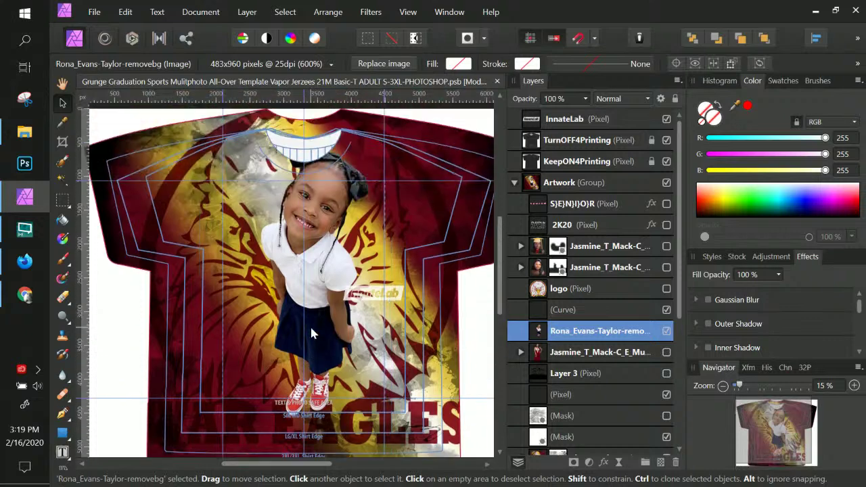
{"action": "left_click_drag", "start_coordinate": [350, 289], "coordinate": [315, 311]}
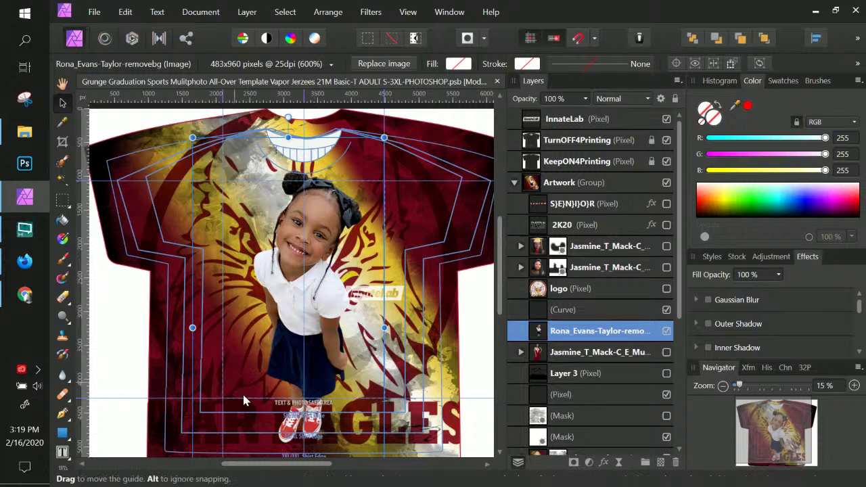
{"action": "scroll", "coordinate": [245, 400], "scroll_direction": "down", "scroll_amount": 1}
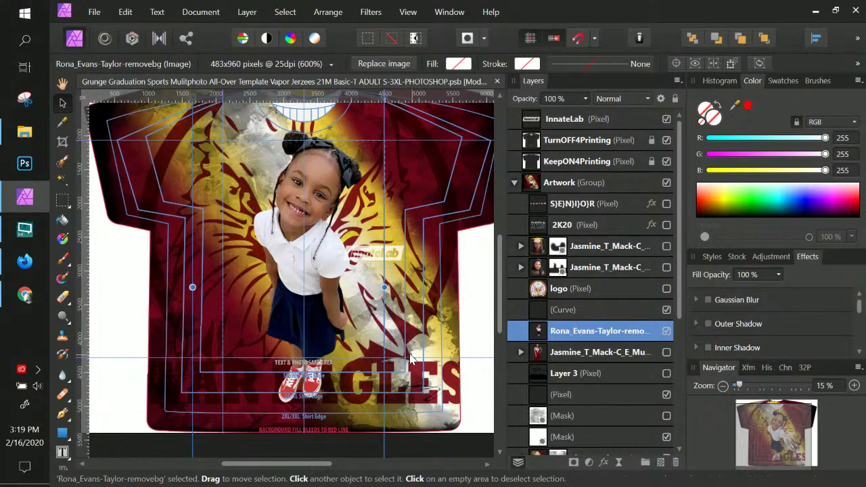
{"action": "scroll", "coordinate": [411, 358], "scroll_direction": "up", "scroll_amount": 1}
{"action": "scroll", "coordinate": [411, 359], "scroll_direction": "up", "scroll_amount": 2}
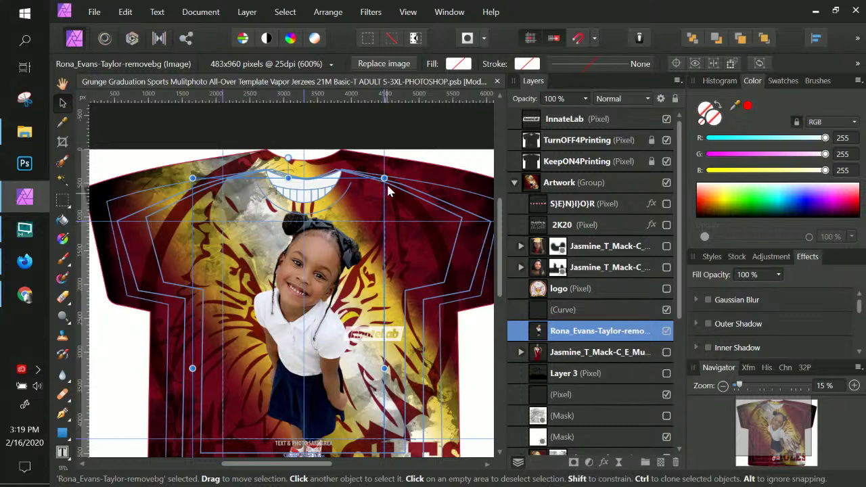
{"action": "left_click", "coordinate": [476, 367]}
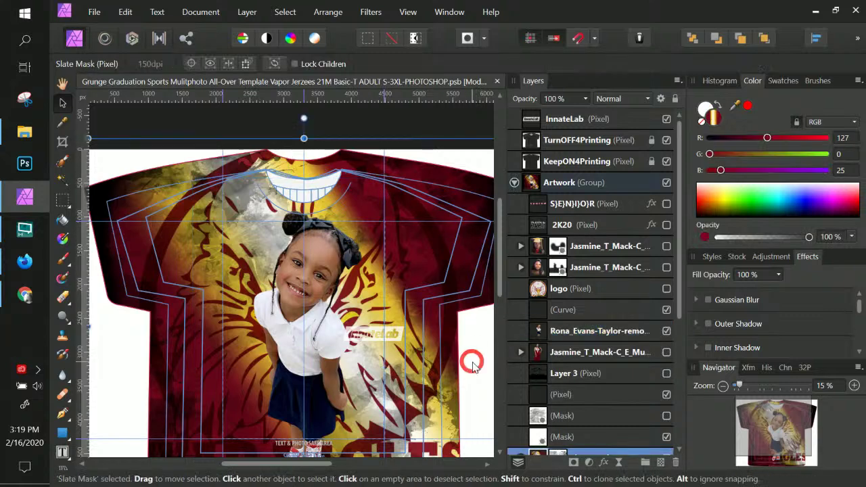
{"action": "scroll", "coordinate": [181, 272], "scroll_direction": "down", "scroll_amount": 1}
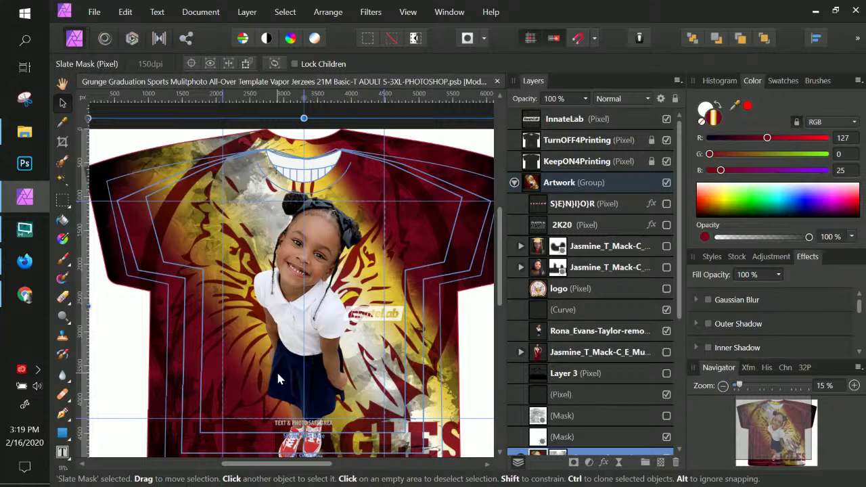
{"action": "scroll", "coordinate": [338, 277], "scroll_direction": "down", "scroll_amount": 1}
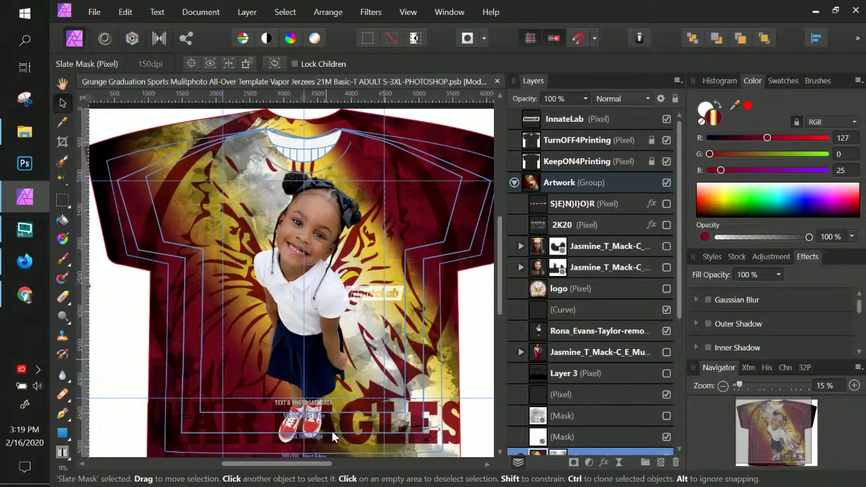
{"action": "scroll", "coordinate": [622, 448], "scroll_direction": "down", "scroll_amount": 3}
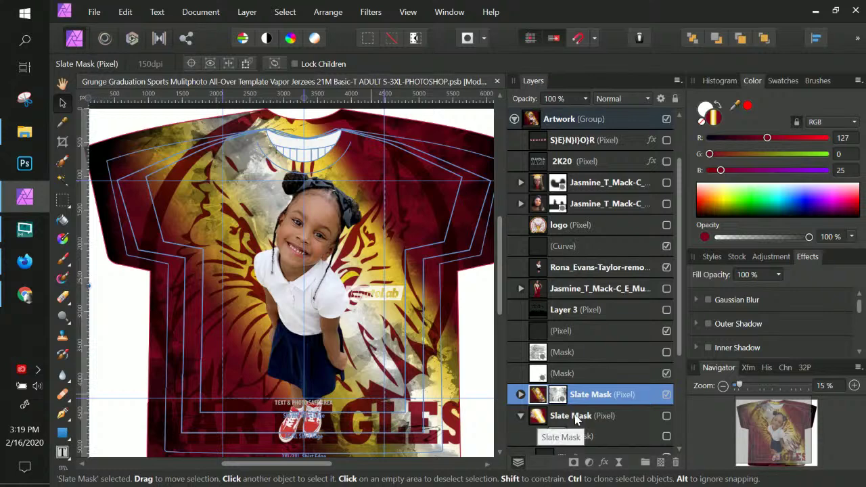
Step: Try a Recolor adjustment above the girl's cut-out with the hue at 229.9°, and delete the adjustment layer
{"action": "left_click", "coordinate": [587, 270]}
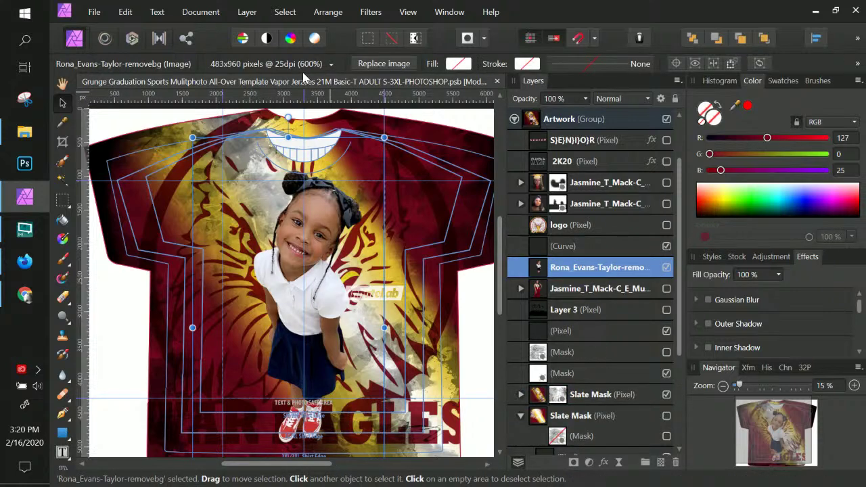
{"action": "left_click", "coordinate": [246, 12]}
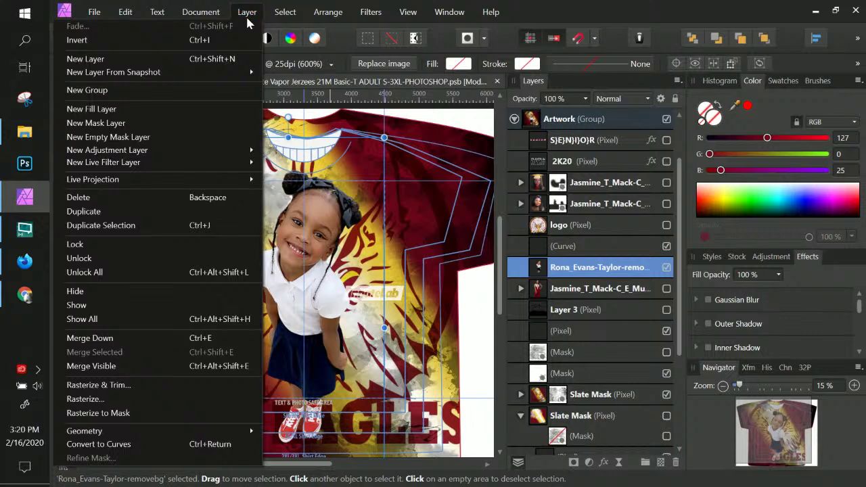
{"action": "mouse_move", "coordinate": [194, 154]}
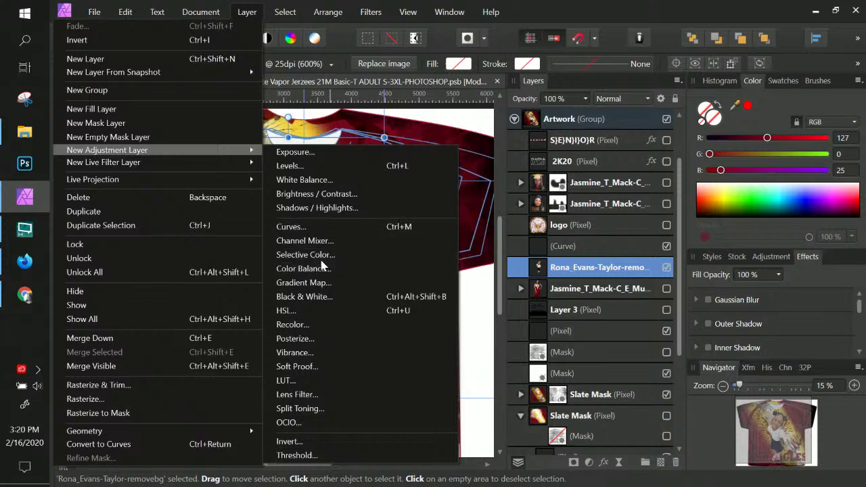
{"action": "left_click", "coordinate": [321, 325]}
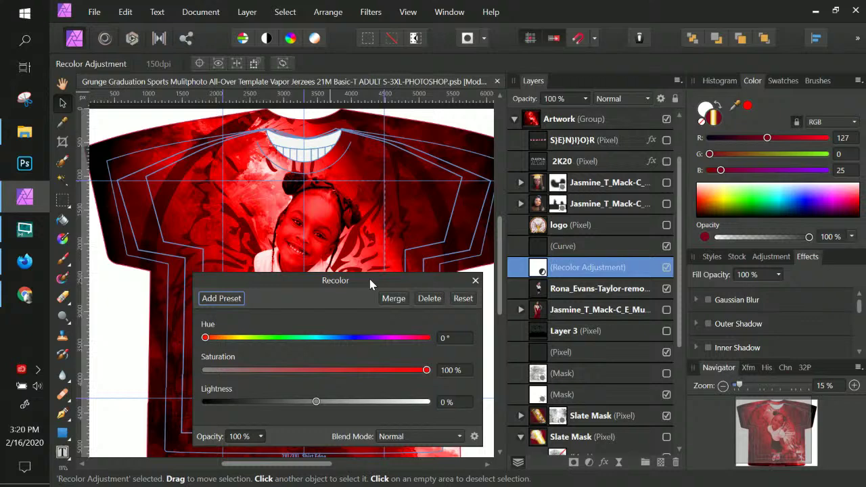
{"action": "left_click_drag", "start_coordinate": [369, 279], "coordinate": [417, 183]}
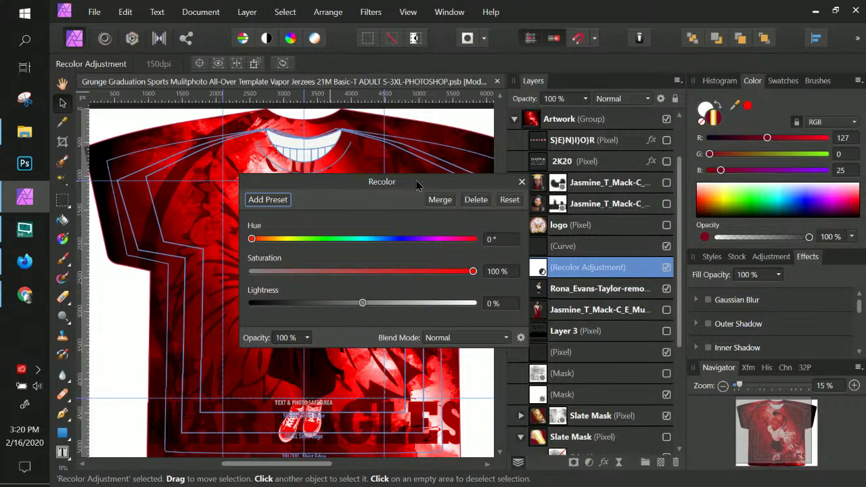
{"action": "left_click", "coordinate": [416, 183]}
{"action": "left_click_drag", "start_coordinate": [254, 241], "coordinate": [396, 253]}
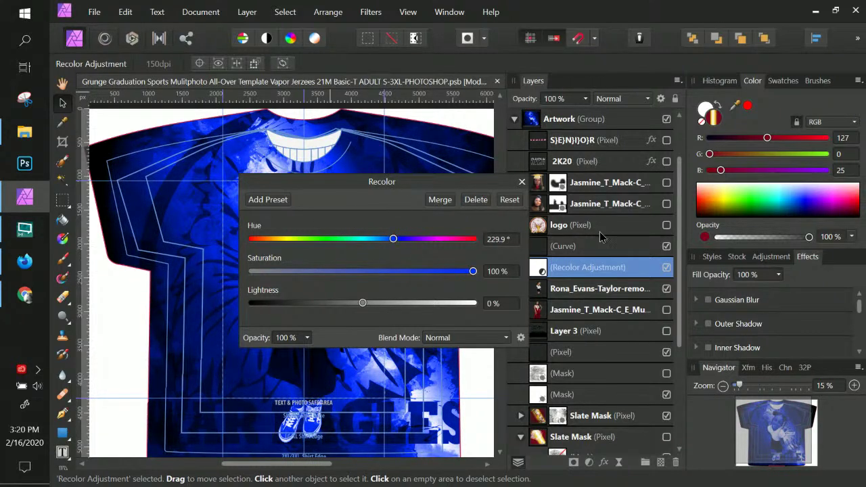
{"action": "left_click_drag", "start_coordinate": [407, 189], "coordinate": [551, 173]}
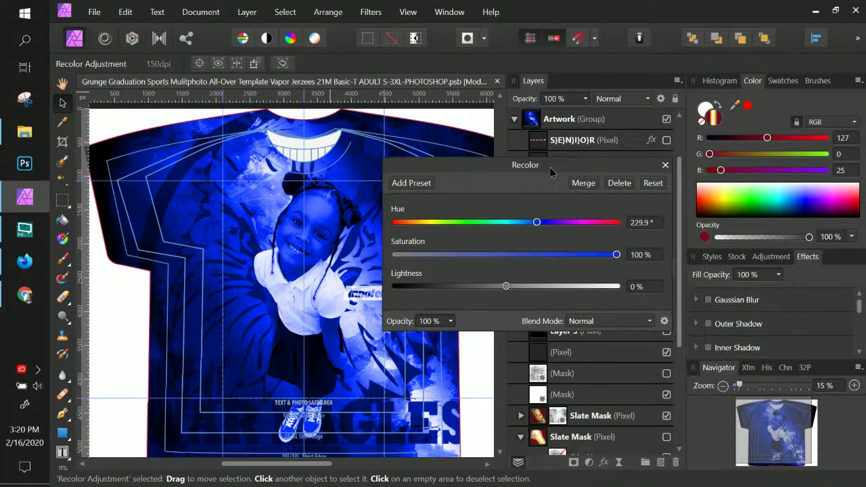
{"action": "left_click", "coordinate": [665, 166]}
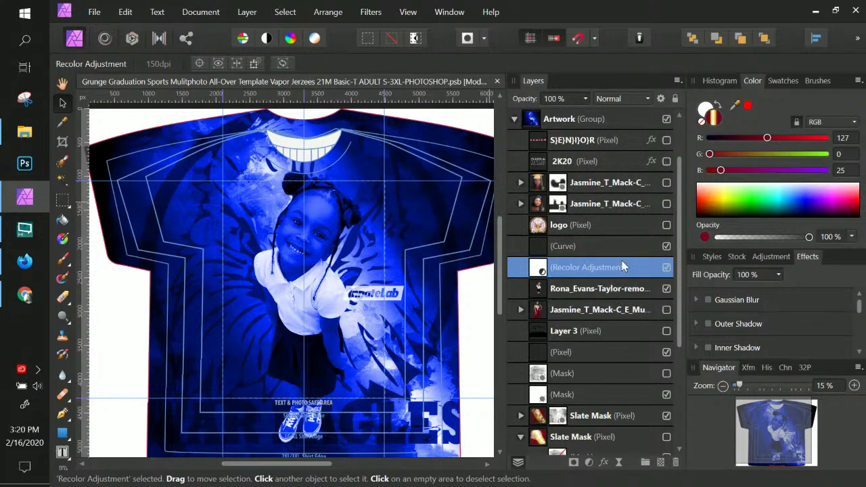
{"action": "left_click", "coordinate": [674, 463]}
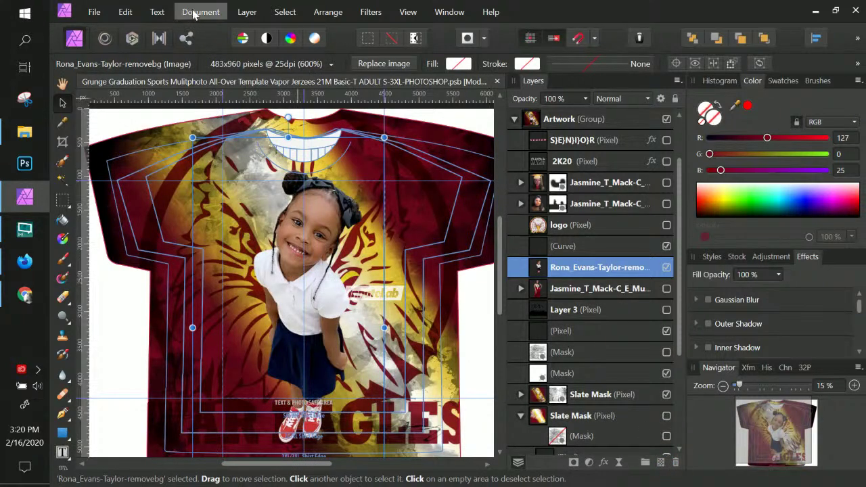
Step: Add a Selective Color adjustment nested in the girl's cut-out layer, with Reds at cyan 57%, magenta 31%, yellow 20% and black 100%
{"action": "left_click", "coordinate": [247, 13]}
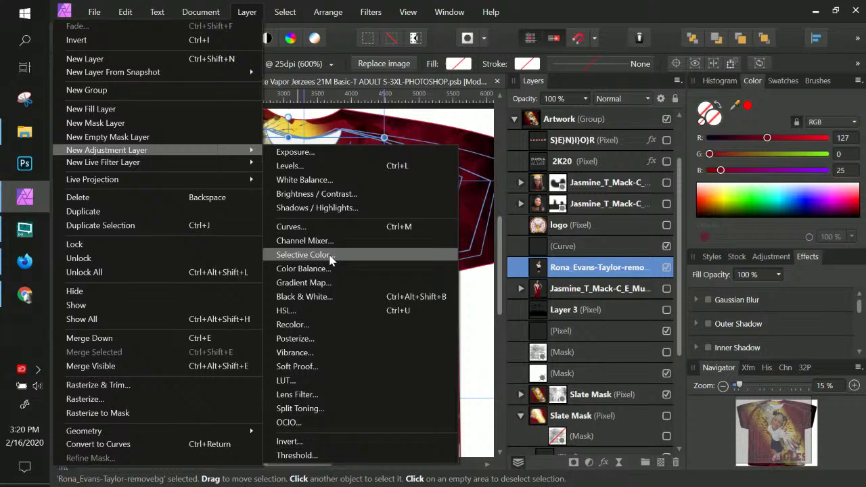
{"action": "left_click", "coordinate": [331, 260]}
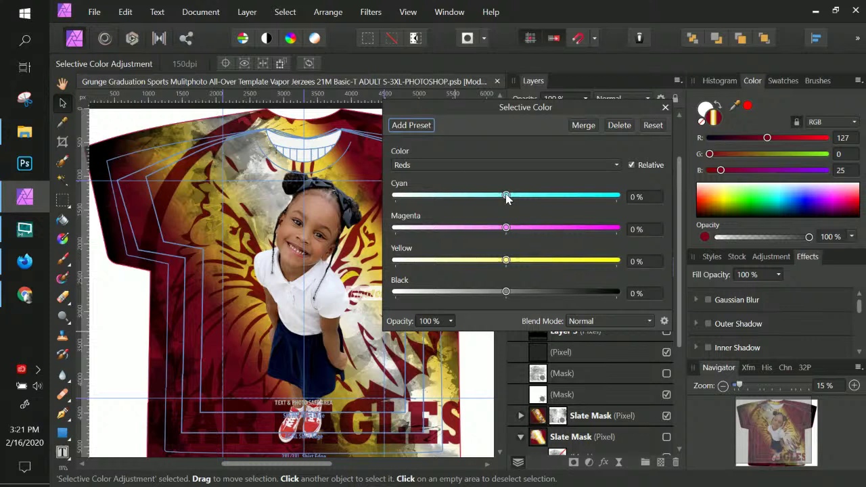
{"action": "left_click_drag", "start_coordinate": [506, 292], "coordinate": [607, 293]}
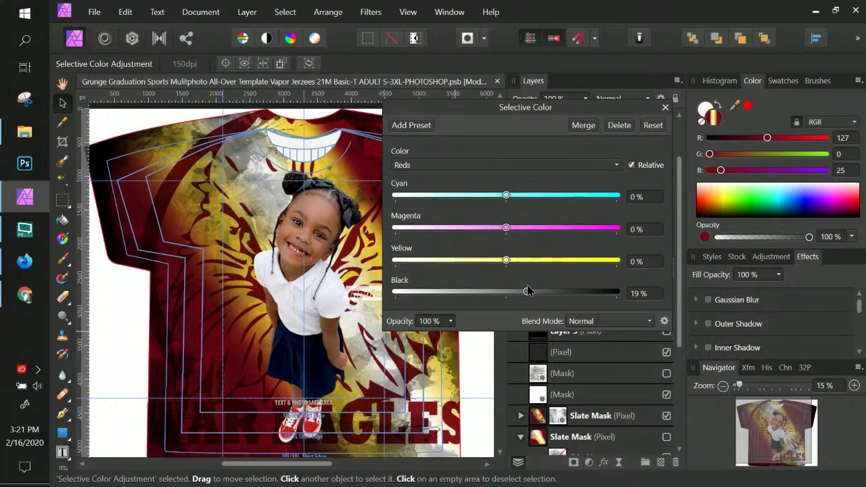
{"action": "left_click_drag", "start_coordinate": [558, 293], "coordinate": [635, 298]}
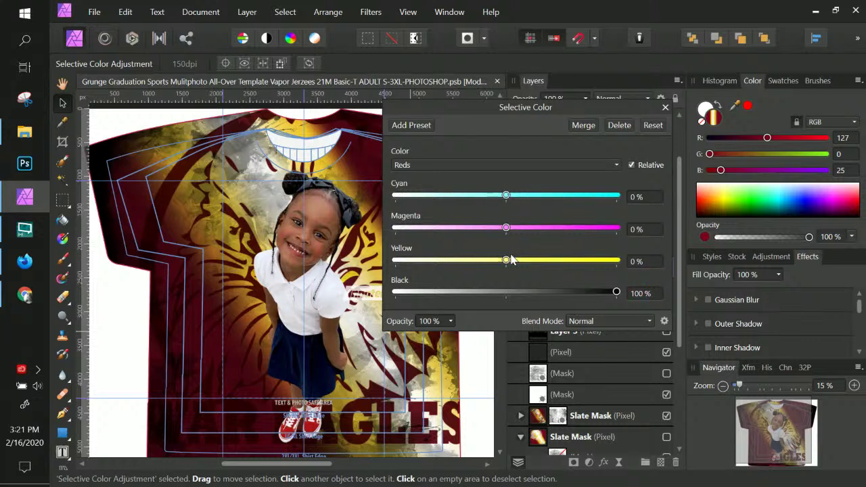
{"action": "left_click_drag", "start_coordinate": [507, 262], "coordinate": [527, 264]}
{"action": "left_click_drag", "start_coordinate": [505, 228], "coordinate": [540, 233]}
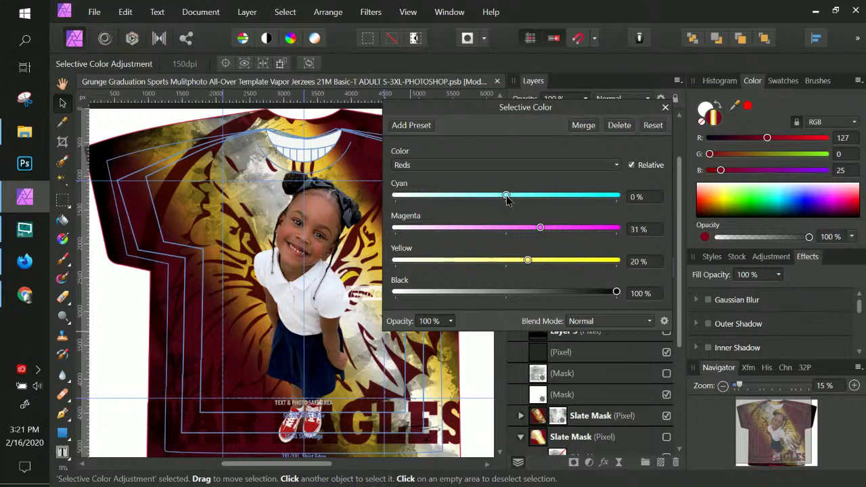
{"action": "left_click_drag", "start_coordinate": [506, 196], "coordinate": [569, 198]}
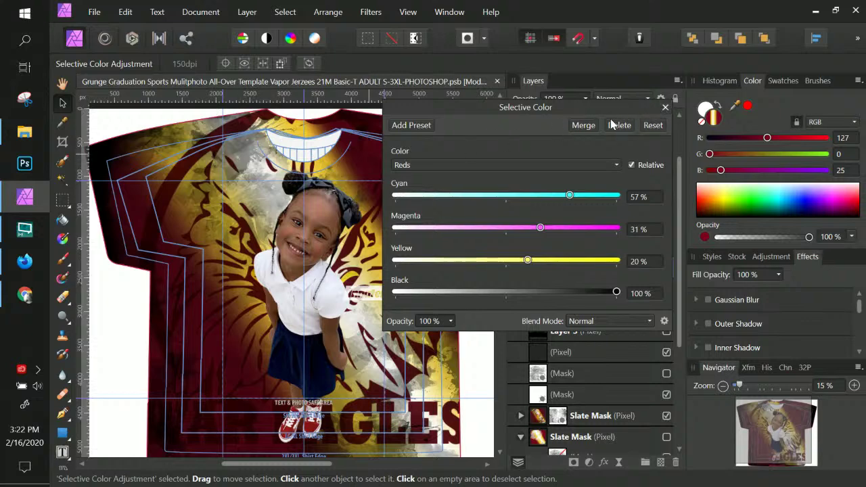
{"action": "left_click", "coordinate": [665, 108]}
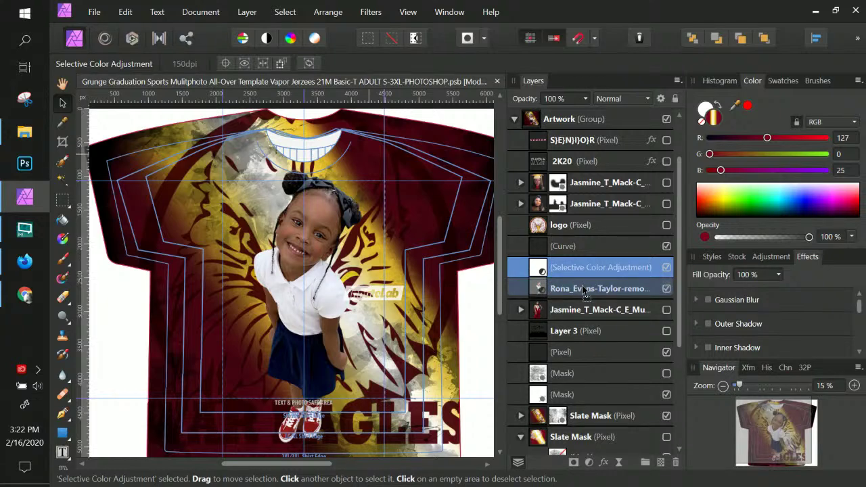
{"action": "left_click_drag", "start_coordinate": [582, 291], "coordinate": [612, 293]}
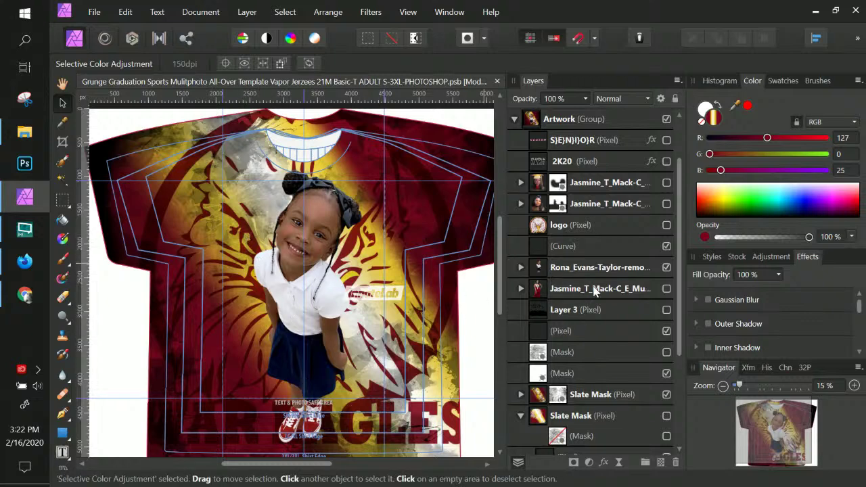
Step: Make the SENIOR and 2K20 lettering layers in the Artwork group visible
{"action": "scroll", "coordinate": [594, 290], "scroll_direction": "up", "scroll_amount": 1}
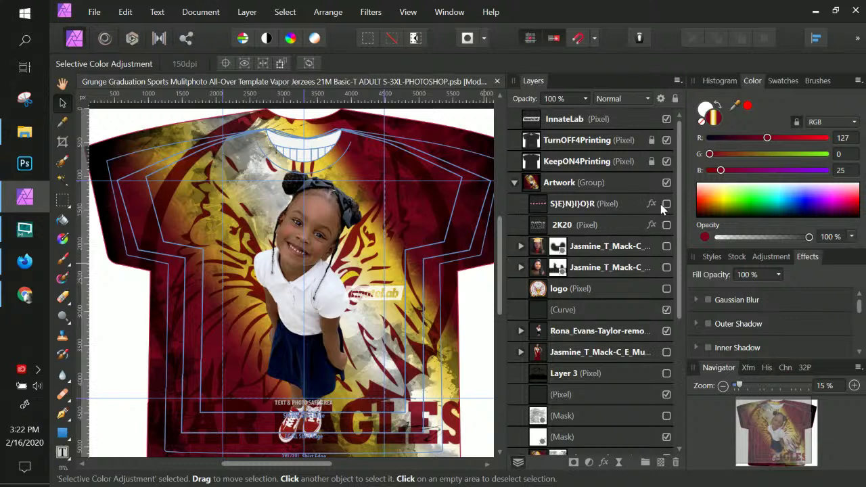
{"action": "left_click", "coordinate": [615, 207]}
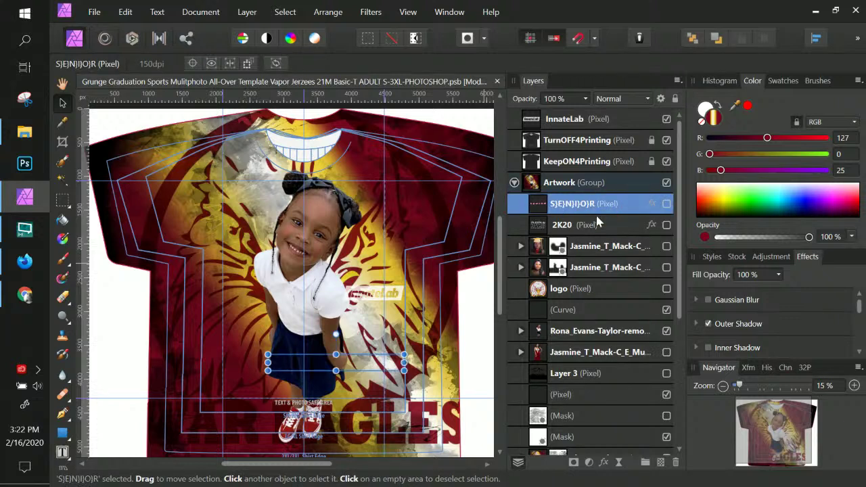
{"action": "left_click", "coordinate": [598, 223]}
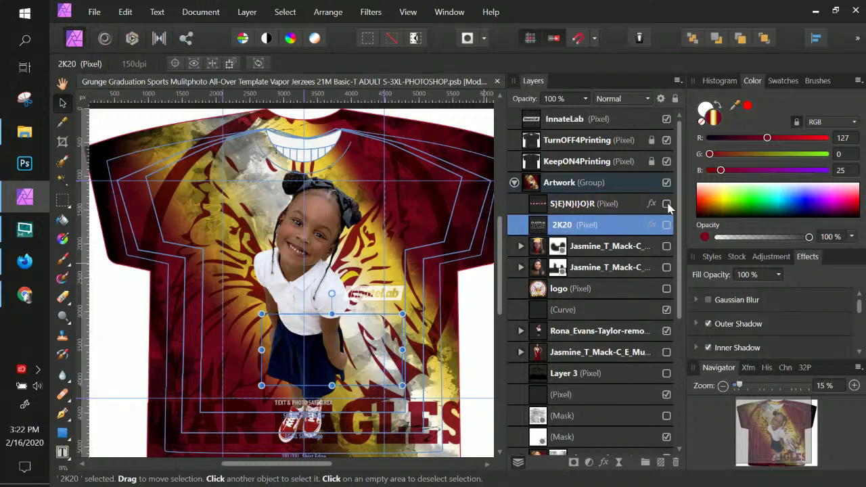
{"action": "left_click", "coordinate": [667, 203]}
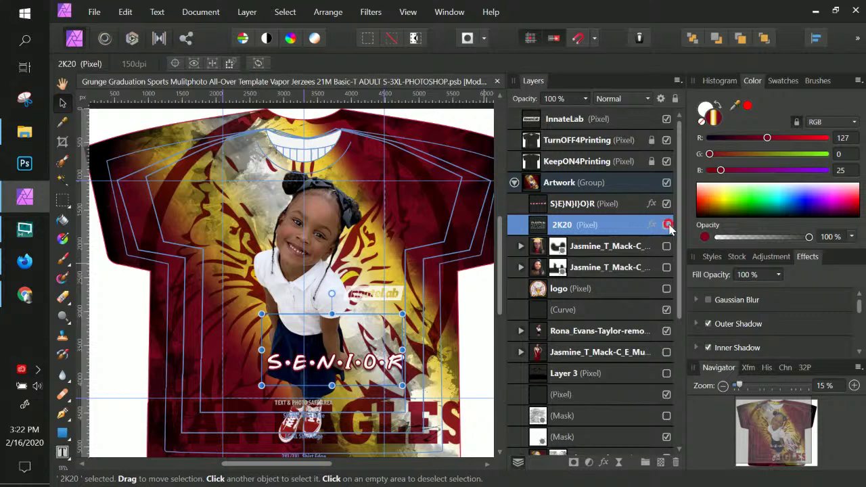
{"action": "left_click", "coordinate": [666, 226]}
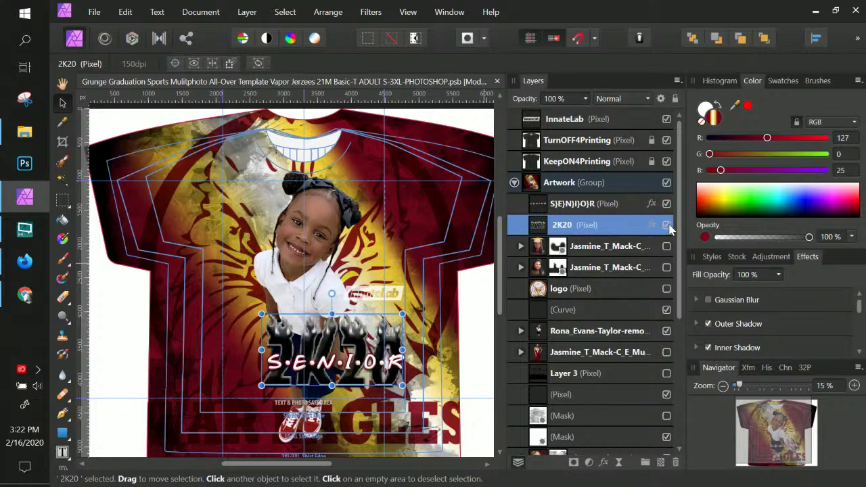
{"action": "left_click", "coordinate": [593, 247]}
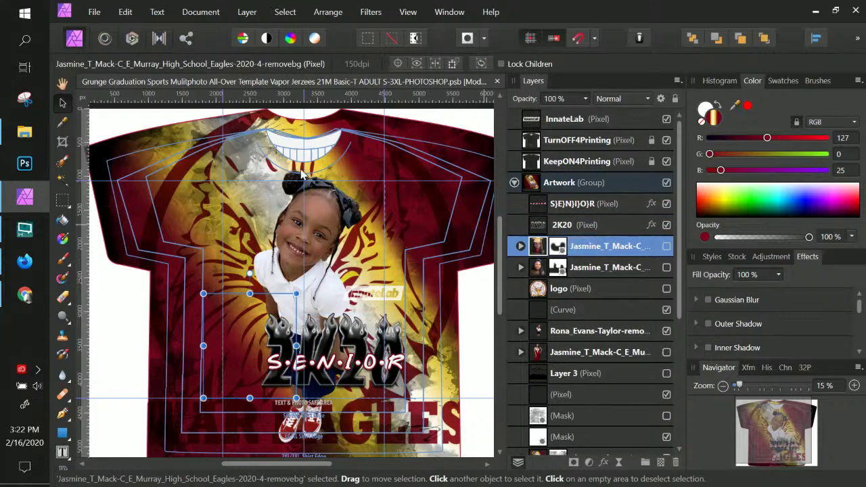
{"action": "left_click", "coordinate": [331, 269]}
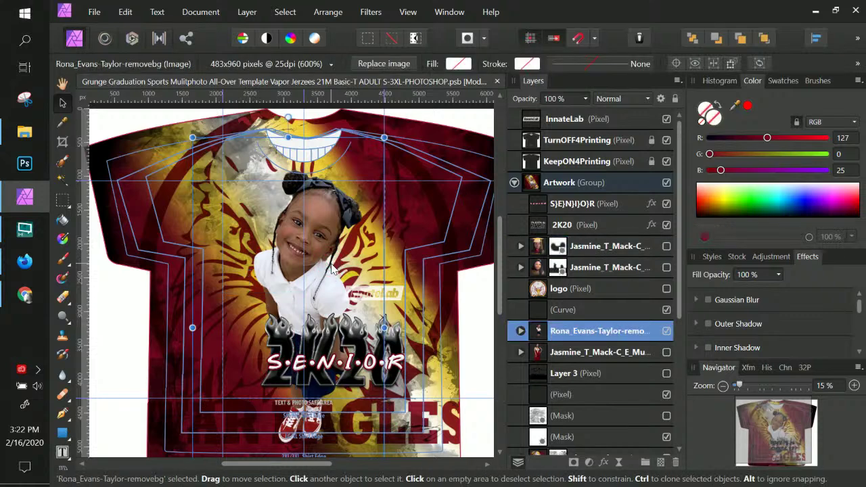
{"action": "left_click", "coordinate": [468, 345]}
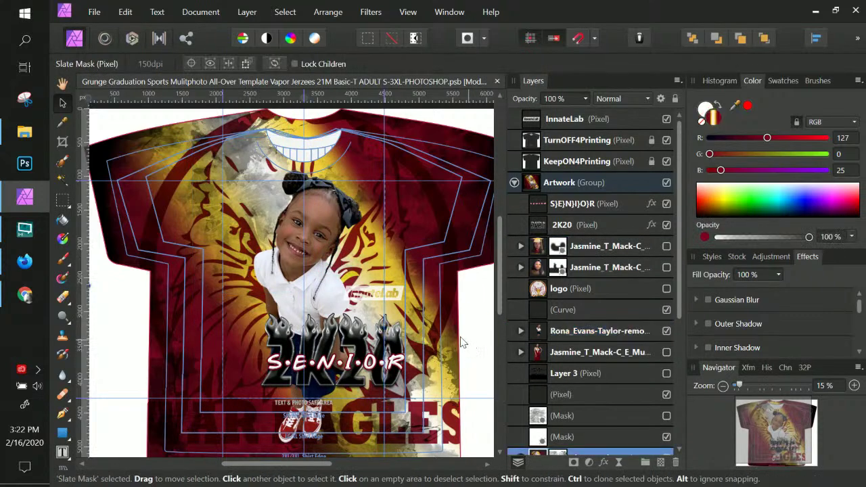
{"action": "left_click", "coordinate": [377, 292]}
{"action": "left_click", "coordinate": [401, 301]}
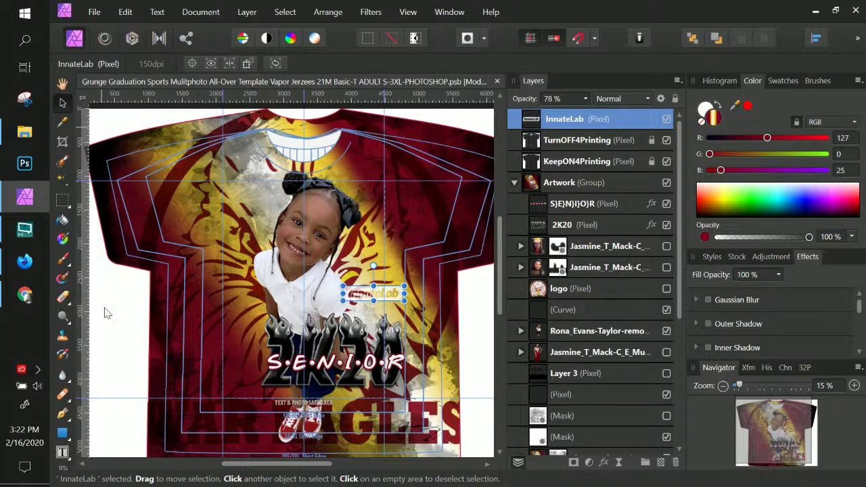
{"action": "left_click", "coordinate": [62, 452]}
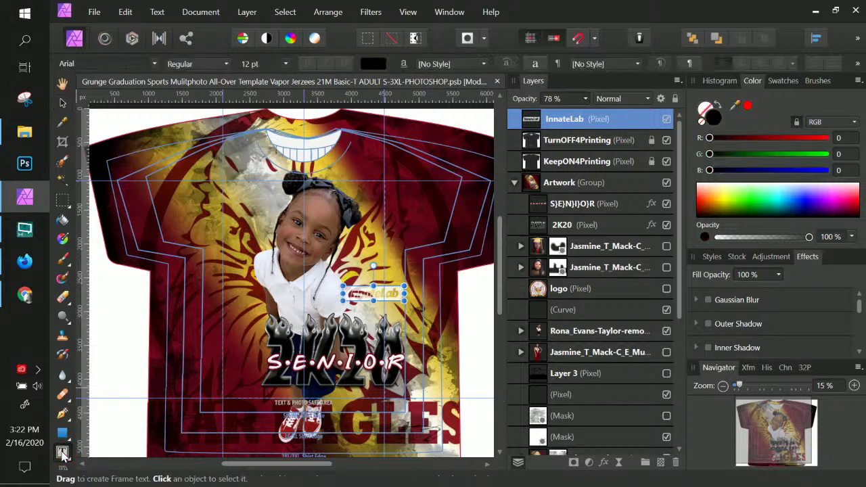
{"action": "left_click", "coordinate": [251, 233]}
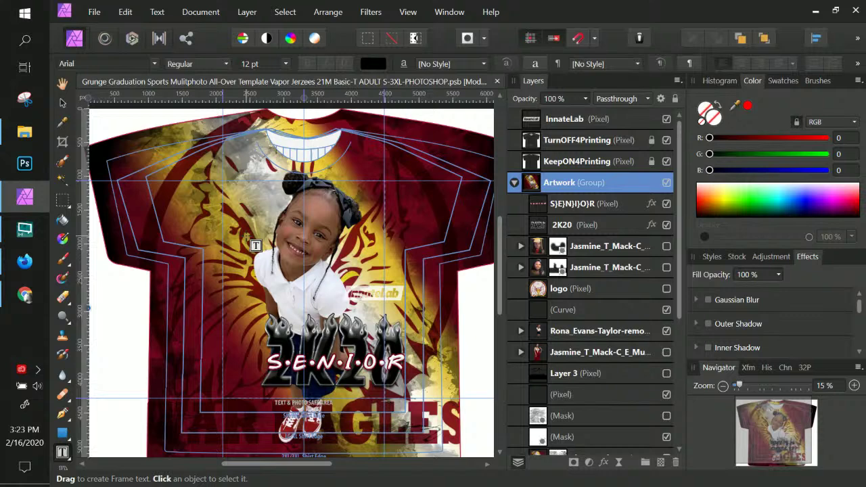
{"action": "key", "text": "Caps_Lock"}
{"action": "key", "text": "s"}
{"action": "key", "text": "e"}
{"action": "key", "text": "n"}
{"action": "key", "text": "i"}
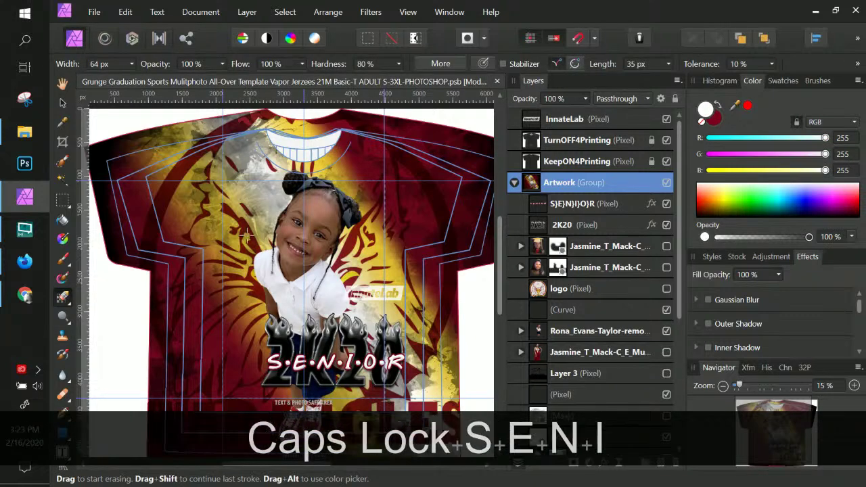
{"action": "key", "text": "o"}
{"action": "key", "text": "r"}
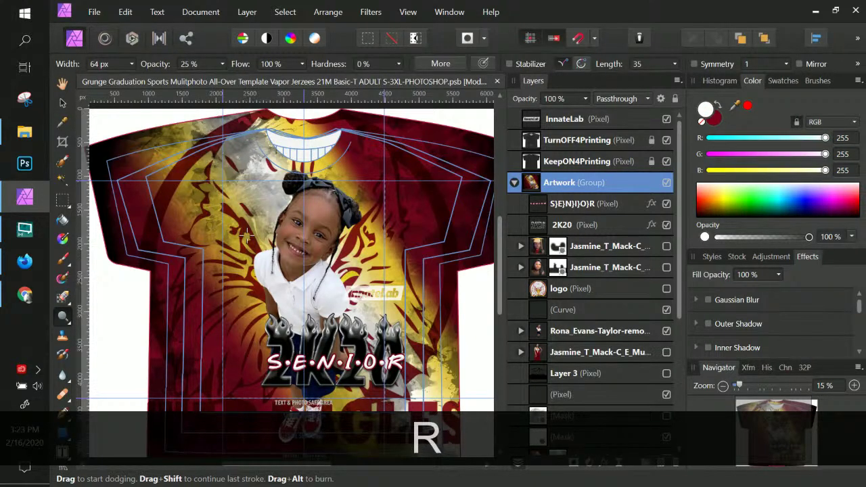
Step: Draw a wide text frame across the girl's face, above the Artwork group, and enter the text SENIOR
{"action": "left_click", "coordinate": [63, 102]}
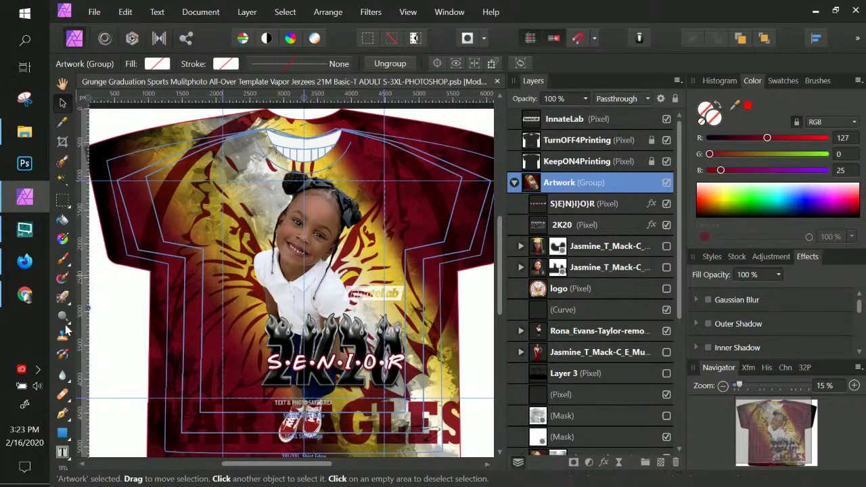
{"action": "left_click", "coordinate": [62, 451]}
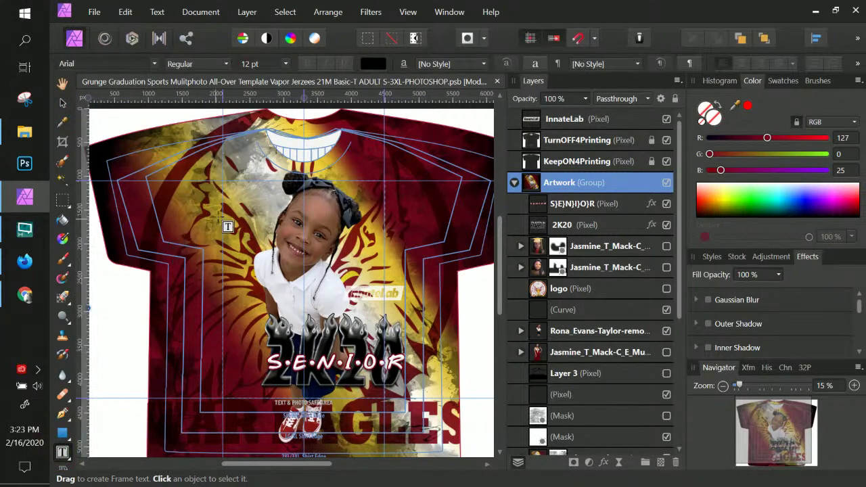
{"action": "left_click_drag", "start_coordinate": [227, 217], "coordinate": [365, 247]}
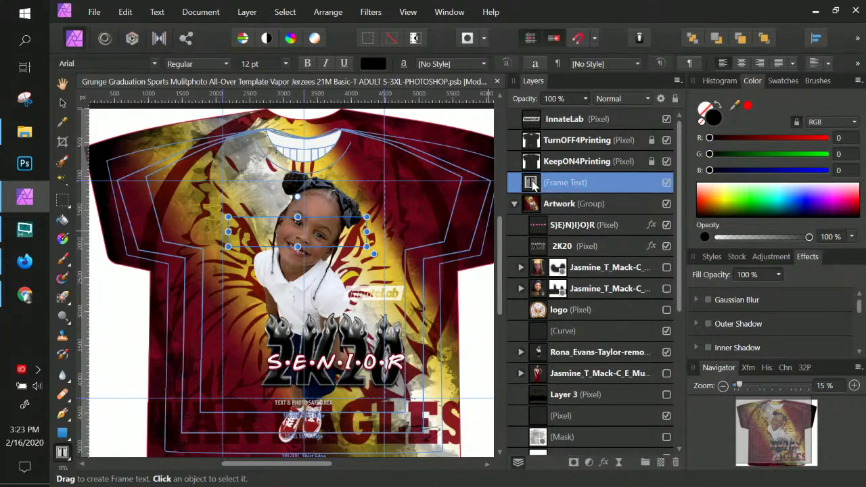
{"action": "type", "text": "S"}
{"action": "key", "text": "BackSpace"}
{"action": "key", "text": "BackSpace"}
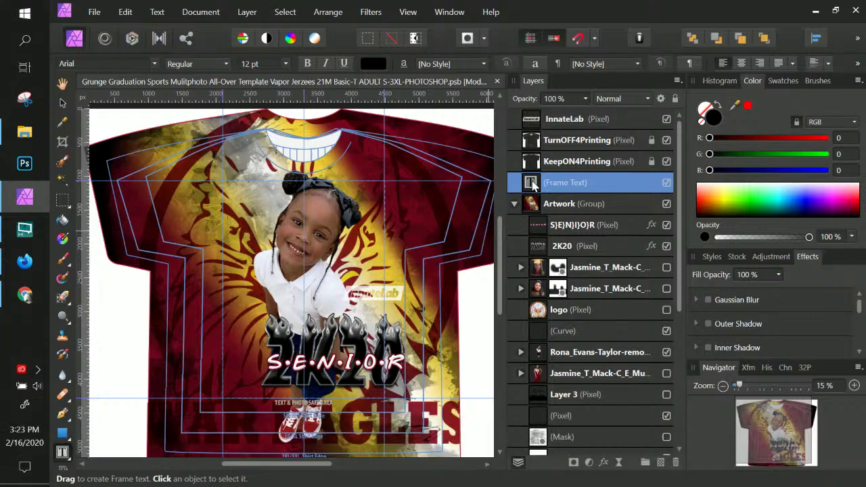
{"action": "type", "text": "SENIOR"}
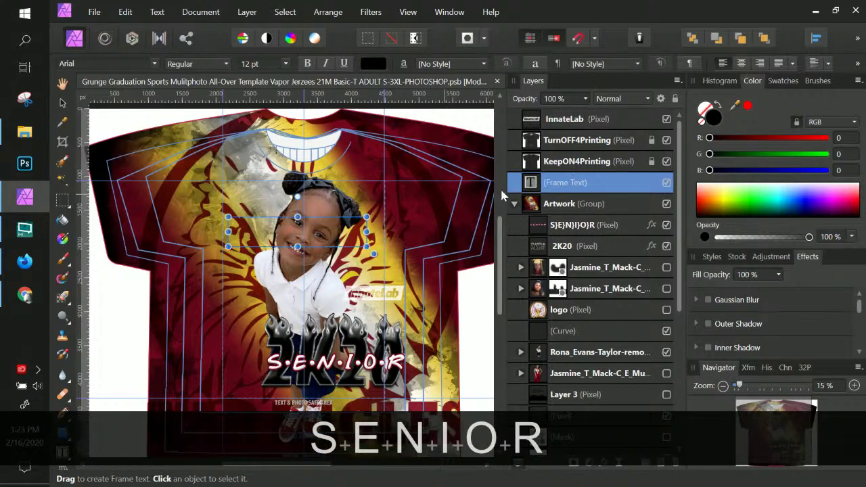
Step: Set the new SENIOR frame text to 144 pt in Friendship Font
{"action": "left_click", "coordinate": [537, 183]}
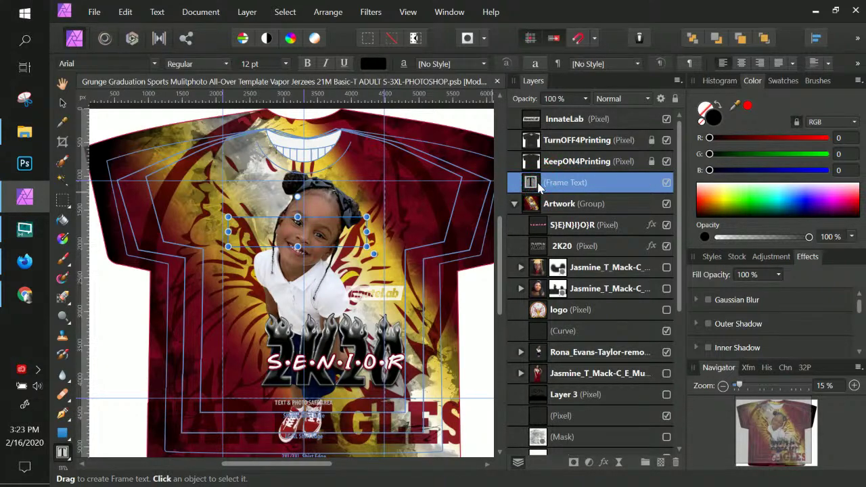
{"action": "key", "text": "ctrl+t"}
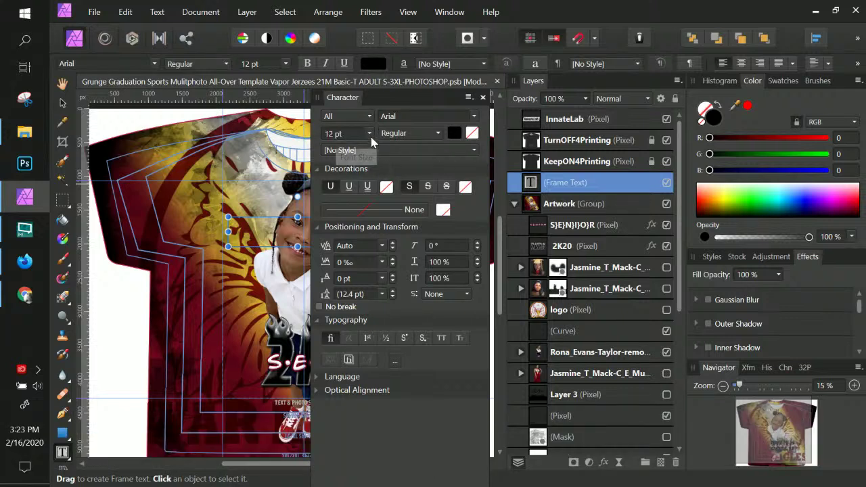
{"action": "left_click", "coordinate": [370, 133]}
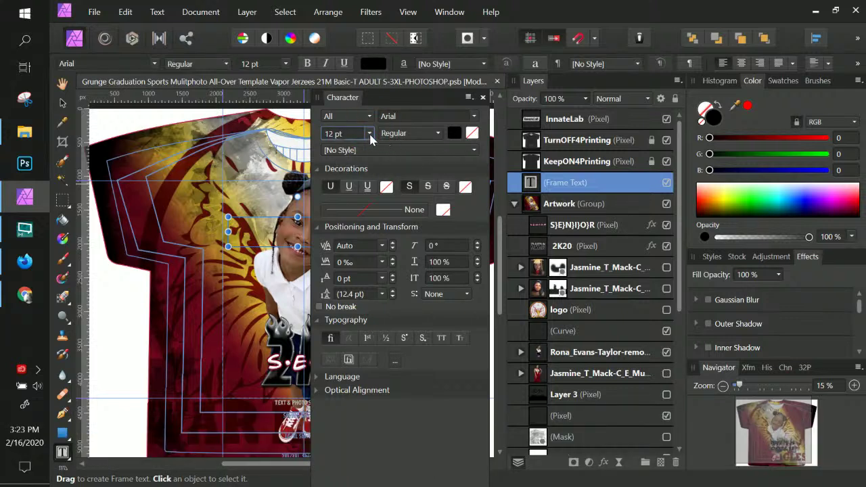
{"action": "left_click", "coordinate": [369, 134]}
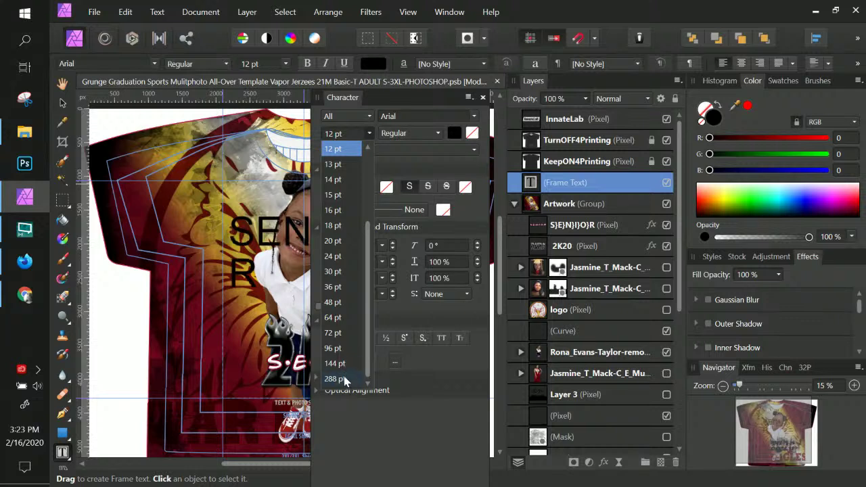
{"action": "left_click", "coordinate": [334, 364]}
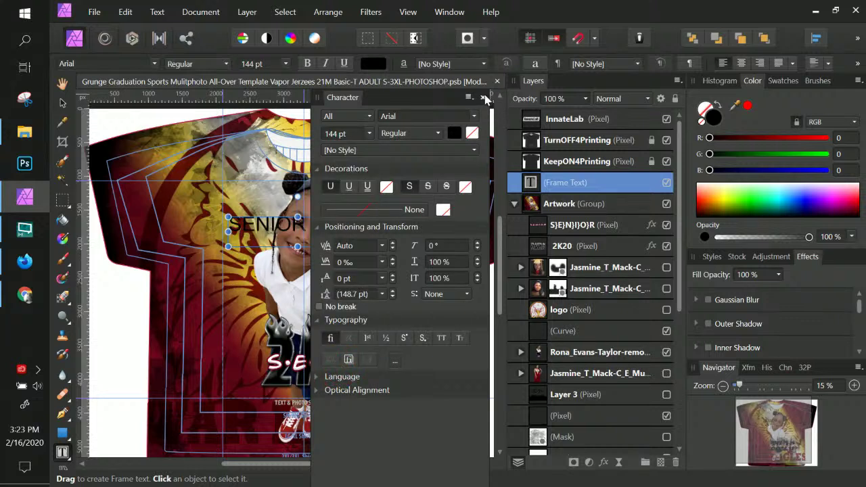
{"action": "left_click", "coordinate": [415, 116]}
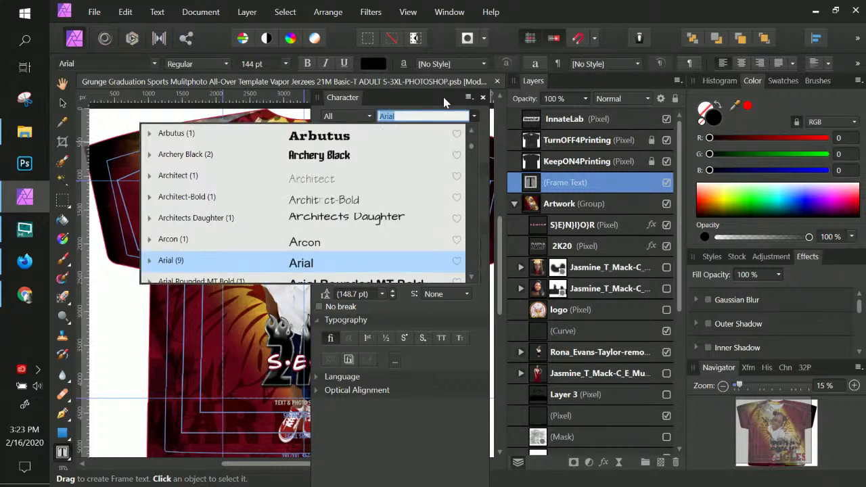
{"action": "type", "text": "FRIE"}
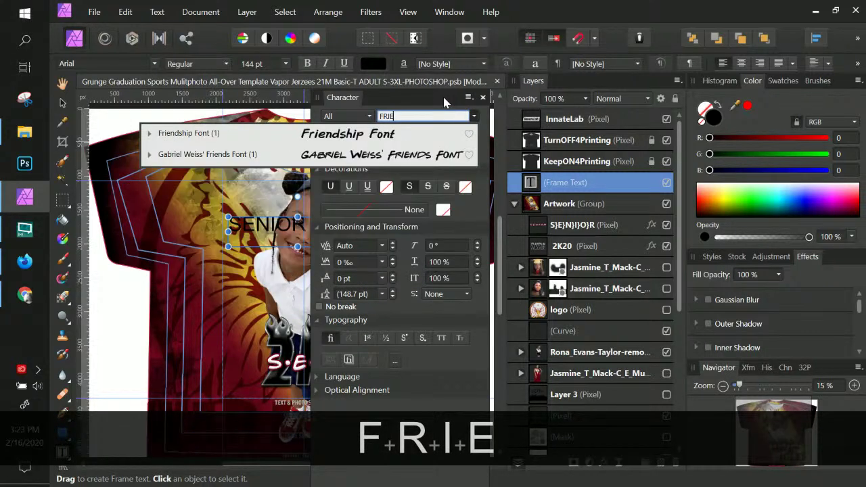
{"action": "left_click", "coordinate": [354, 134]}
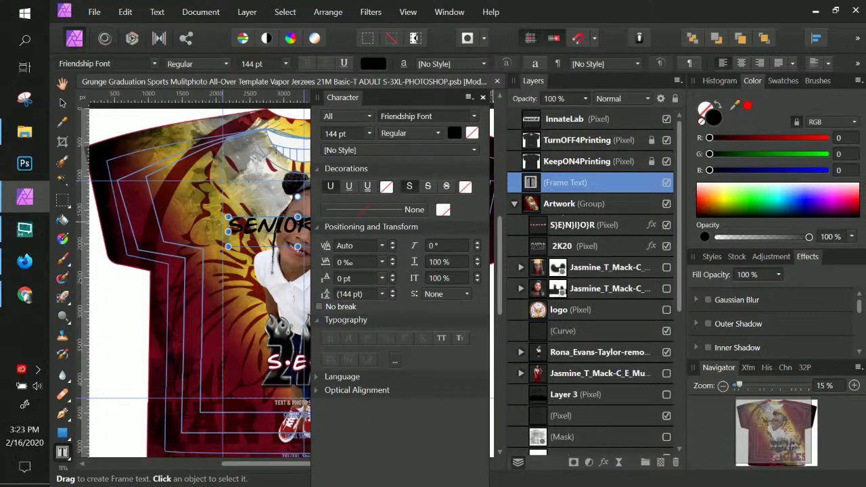
Step: Copy the original SENIOR pixel layer's name and paste it over the SENIOR frame text to get dots between the letters
{"action": "double_click", "coordinate": [575, 226]}
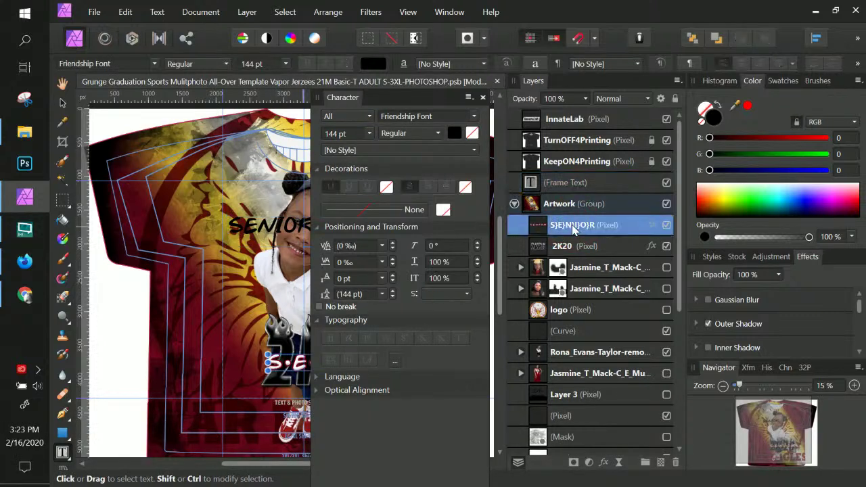
{"action": "key", "text": "ctrl+c"}
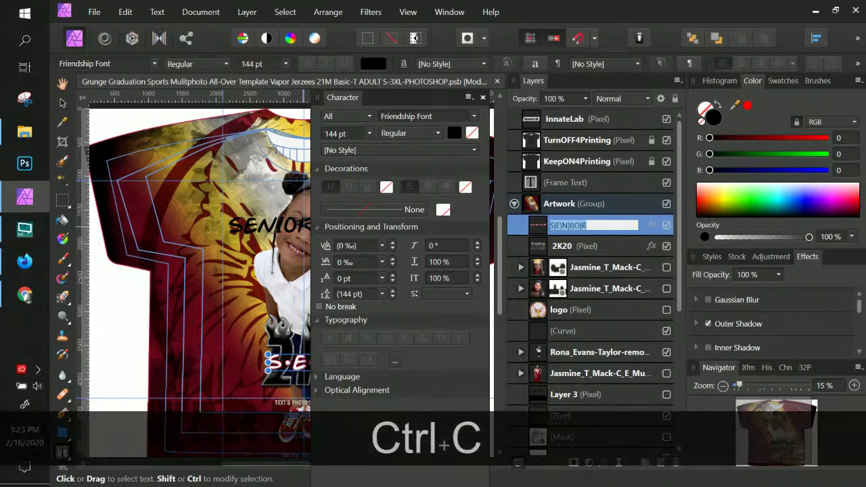
{"action": "left_click", "coordinate": [575, 187]}
{"action": "double_click", "coordinate": [550, 184]}
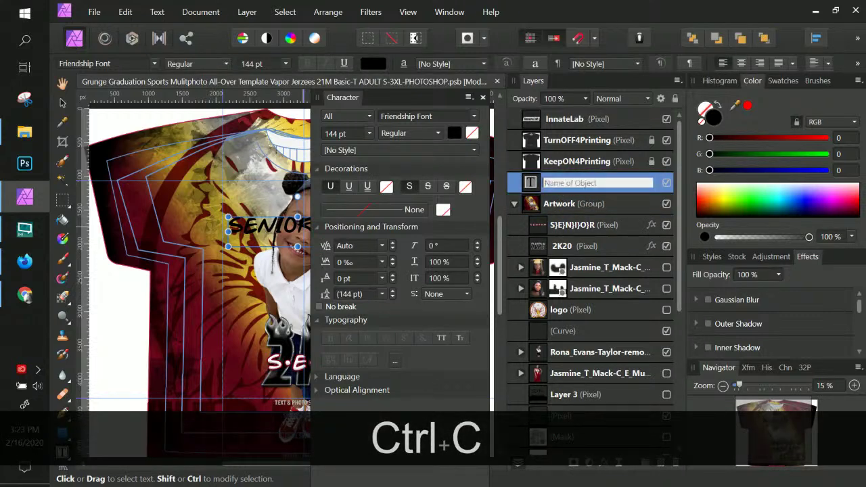
{"action": "double_click", "coordinate": [534, 184]}
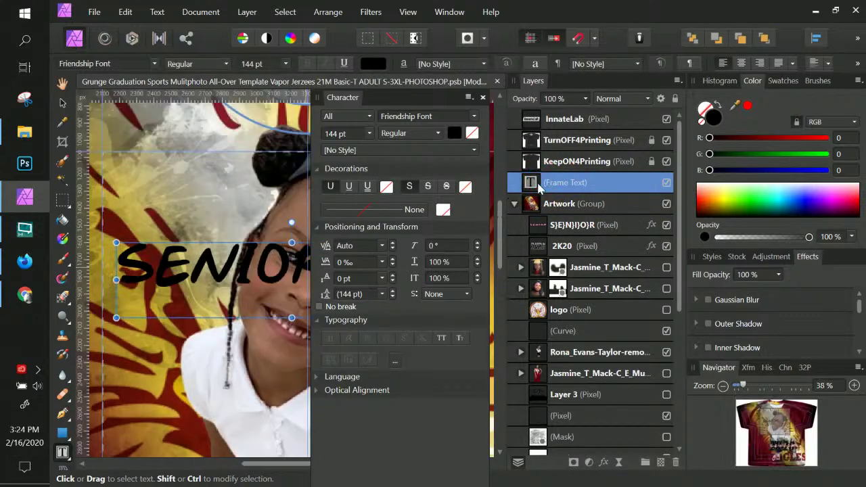
{"action": "double_click", "coordinate": [212, 266]}
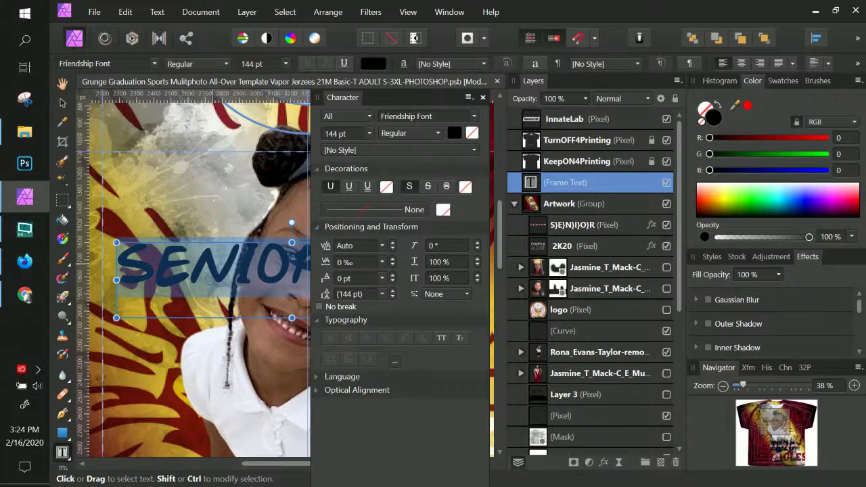
{"action": "key", "text": "ctrl+v"}
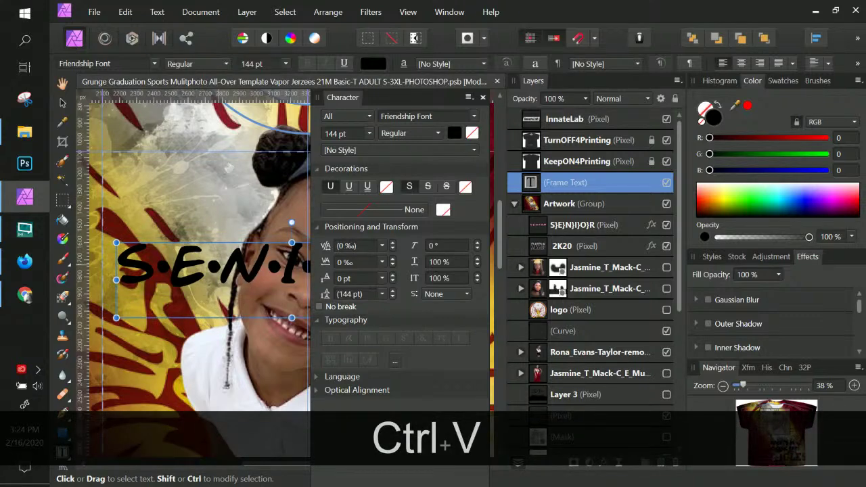
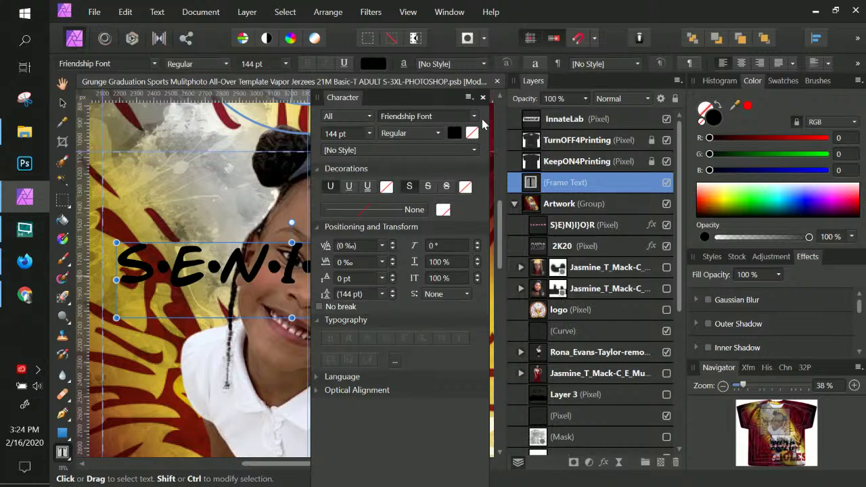
Step: Dock the floating Character panel beside the Layers panel so it no longer covers the canvas
{"action": "double_click", "coordinate": [578, 184]}
{"action": "left_click", "coordinate": [578, 248]}
{"action": "left_click", "coordinate": [577, 246]}
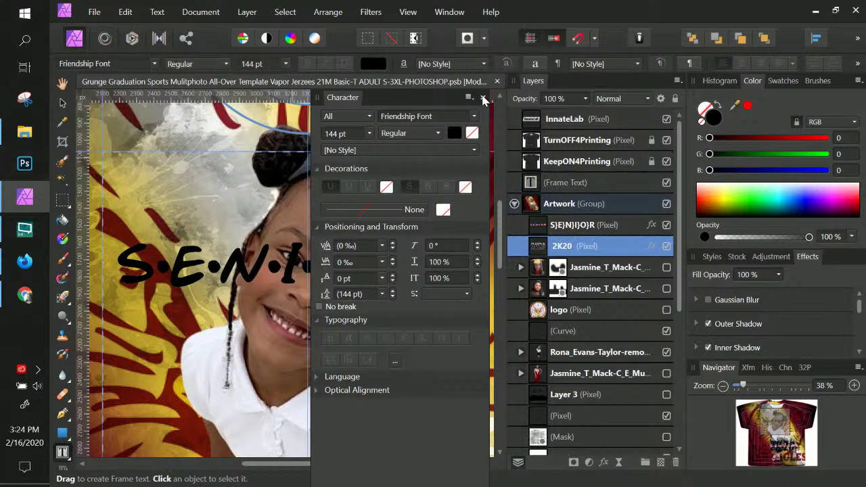
{"action": "left_click_drag", "start_coordinate": [440, 106], "coordinate": [692, 90]}
{"action": "left_click", "coordinate": [693, 88]}
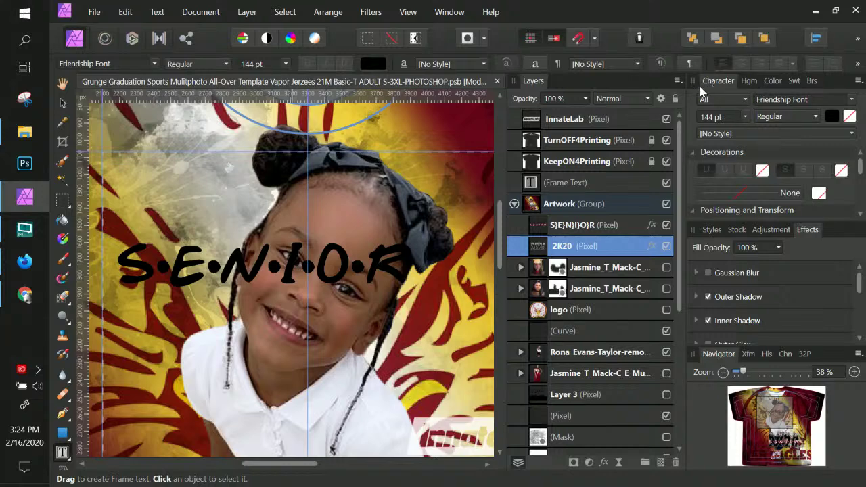
{"action": "left_click_drag", "start_coordinate": [630, 84], "coordinate": [595, 84]}
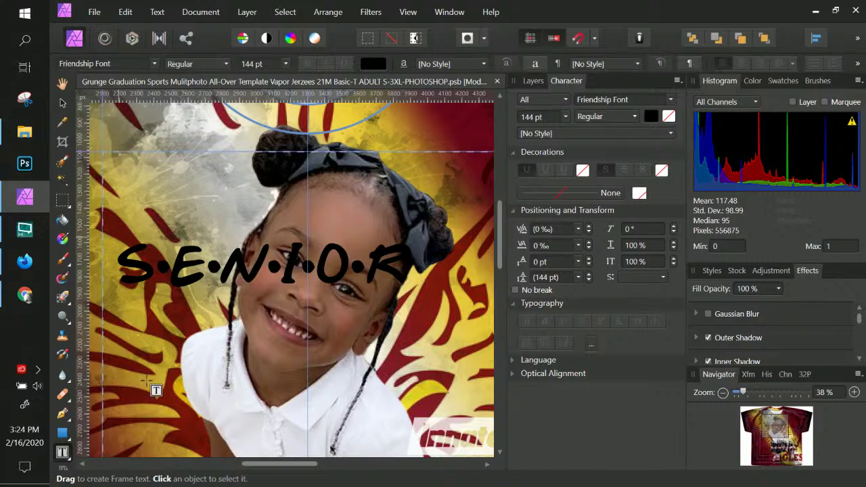
Step: Draw a second text frame across the girl's white shirt, below the dotted SENIOR text and directly above the KeepON4Printing layer
{"action": "left_click_drag", "start_coordinate": [116, 270], "coordinate": [351, 277]}
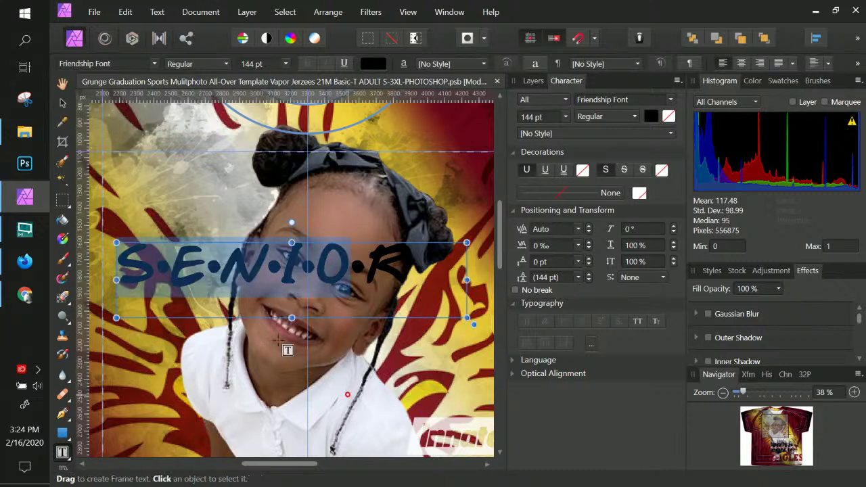
{"action": "left_click", "coordinate": [62, 103]}
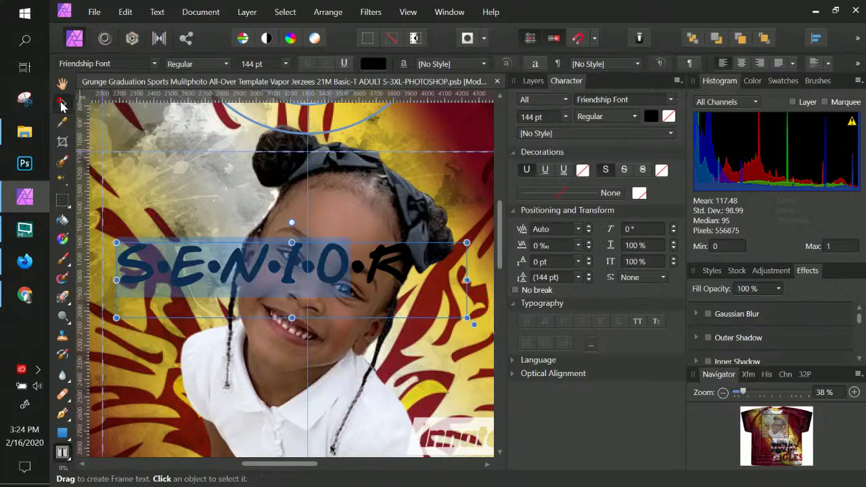
{"action": "left_click", "coordinate": [62, 452]}
{"action": "scroll", "coordinate": [168, 394], "scroll_direction": "down", "scroll_amount": 3}
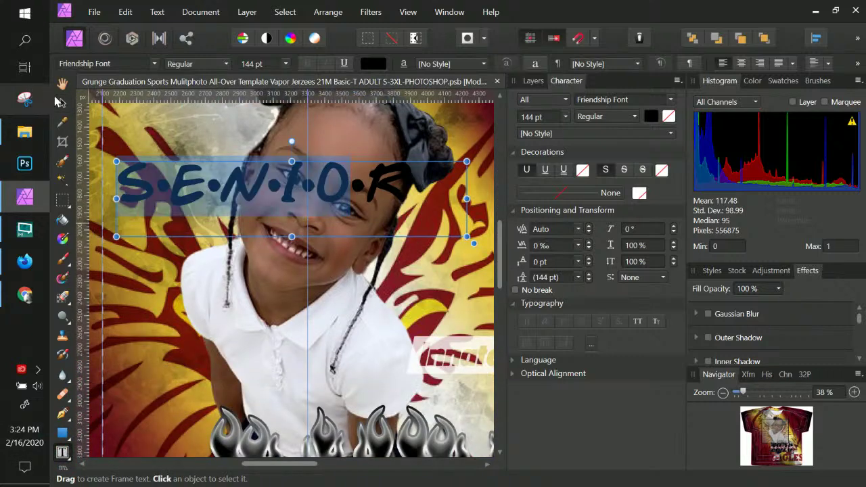
{"action": "left_click", "coordinate": [61, 102]}
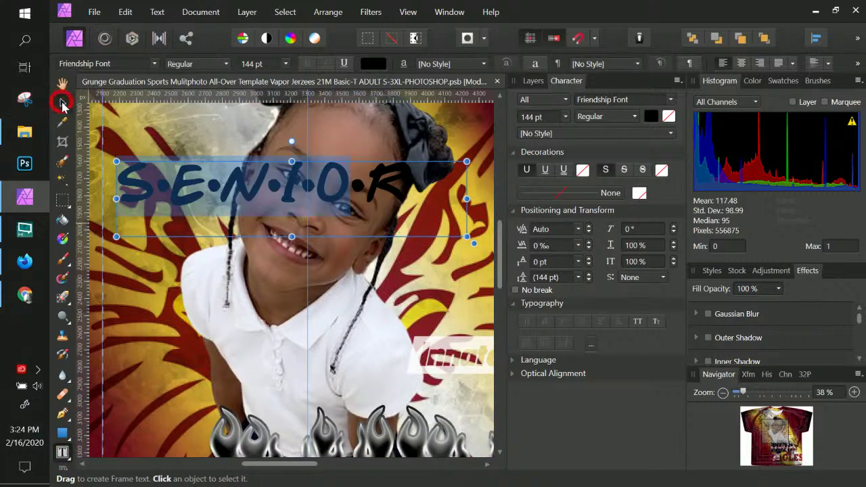
{"action": "left_click", "coordinate": [533, 82]}
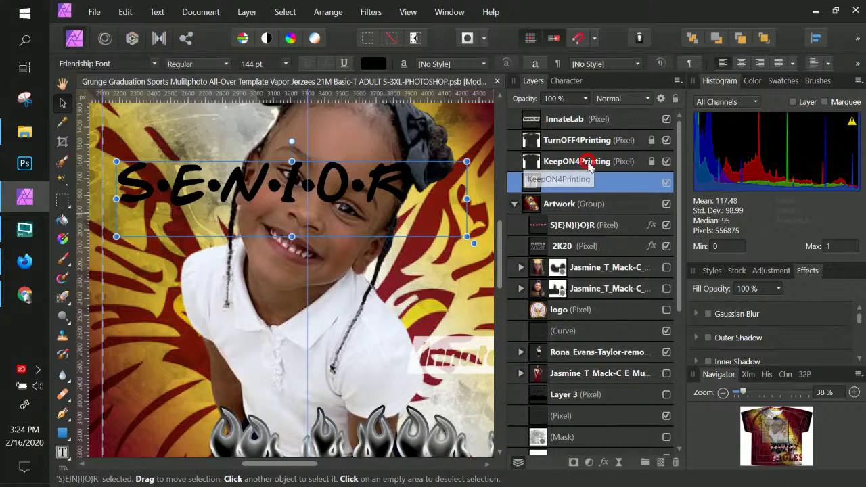
{"action": "left_click", "coordinate": [579, 162]}
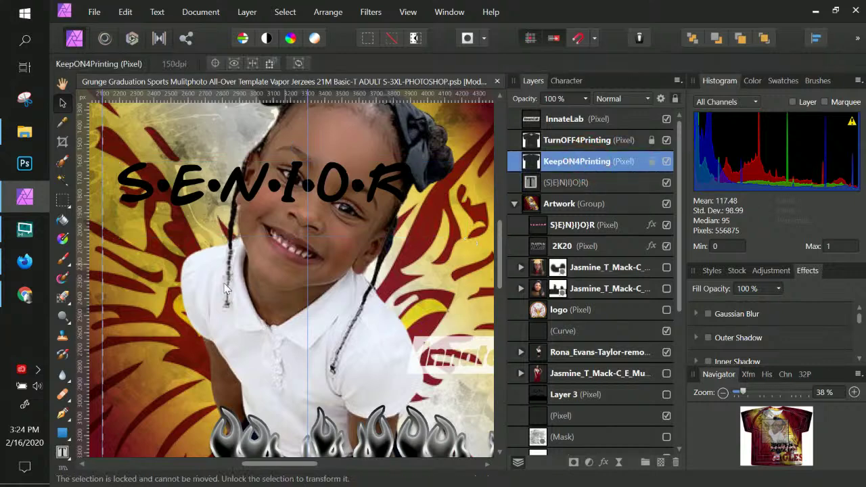
{"action": "left_click", "coordinate": [62, 452]}
{"action": "left_click_drag", "start_coordinate": [126, 277], "coordinate": [471, 421]}
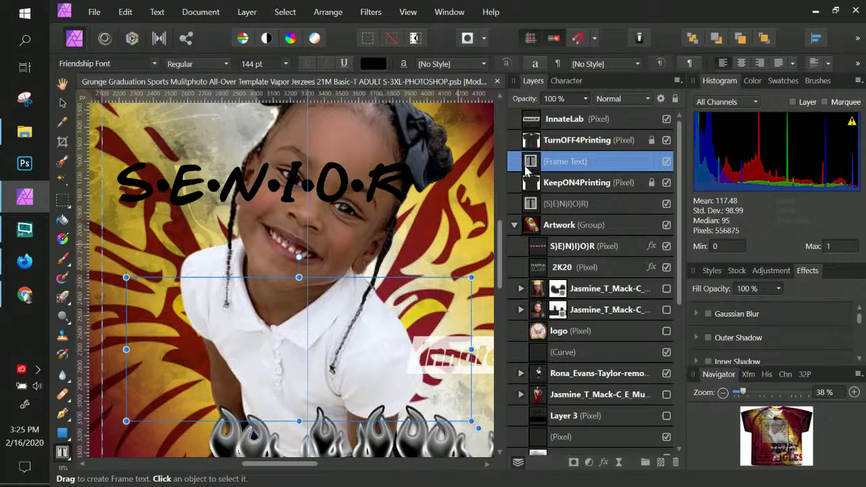
Step: Enter 2K20 in the new text frame across the girl's shirt and finish with the whole frame selected
{"action": "scroll", "coordinate": [457, 263], "scroll_direction": "down", "scroll_amount": 2}
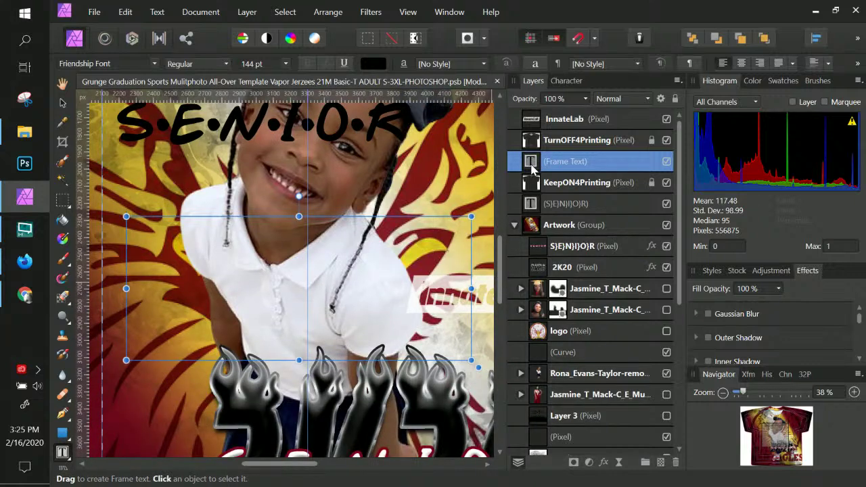
{"action": "type", "text": "2K"}
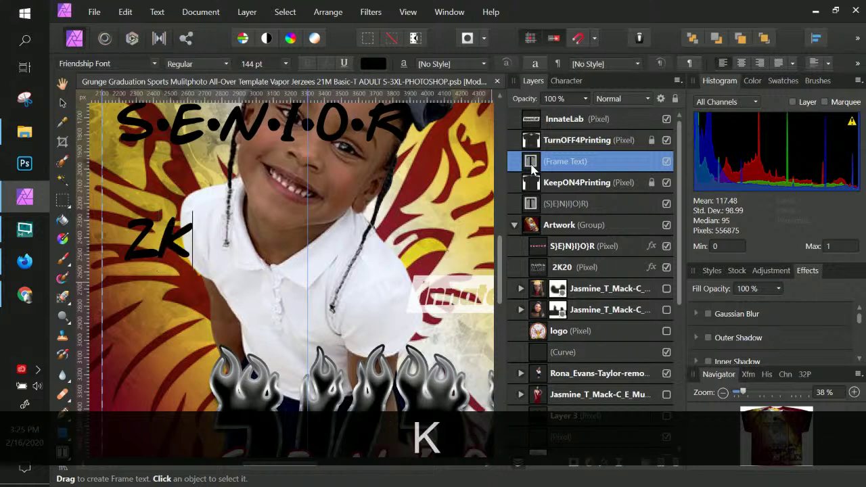
{"action": "type", "text": "20"}
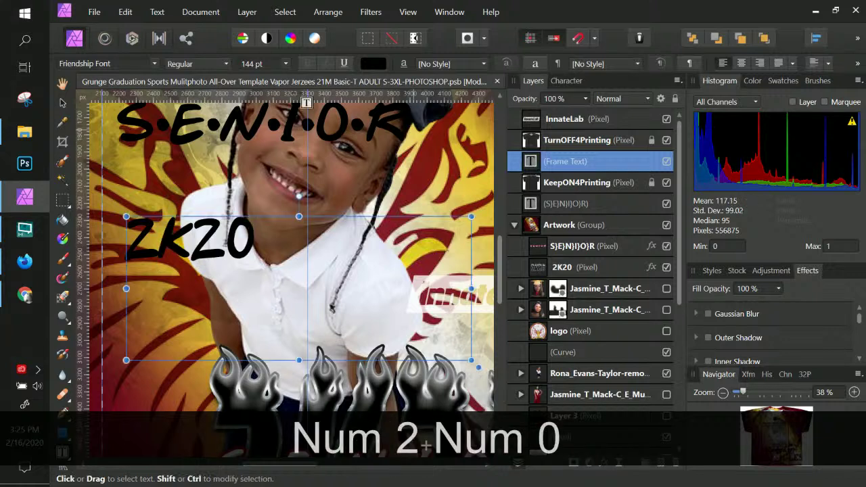
{"action": "left_click", "coordinate": [62, 102]}
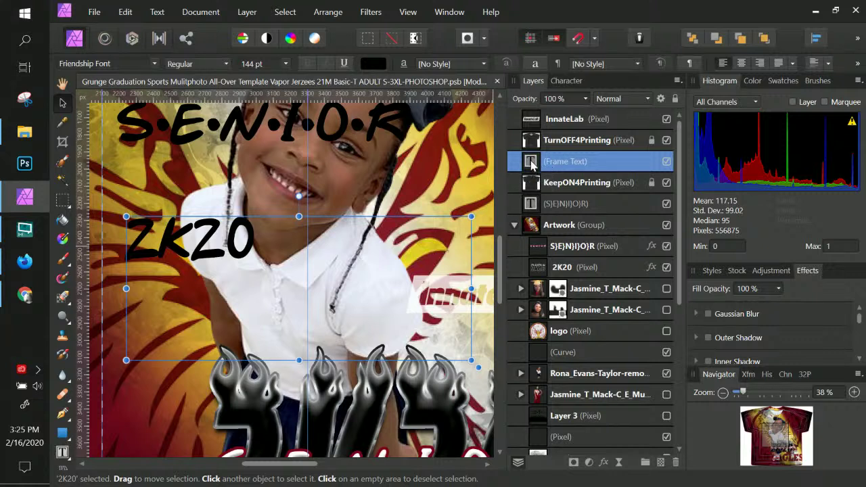
Step: Set the 2K20 frame text to Flame Fire Font at 288 pt
{"action": "left_click", "coordinate": [564, 82]}
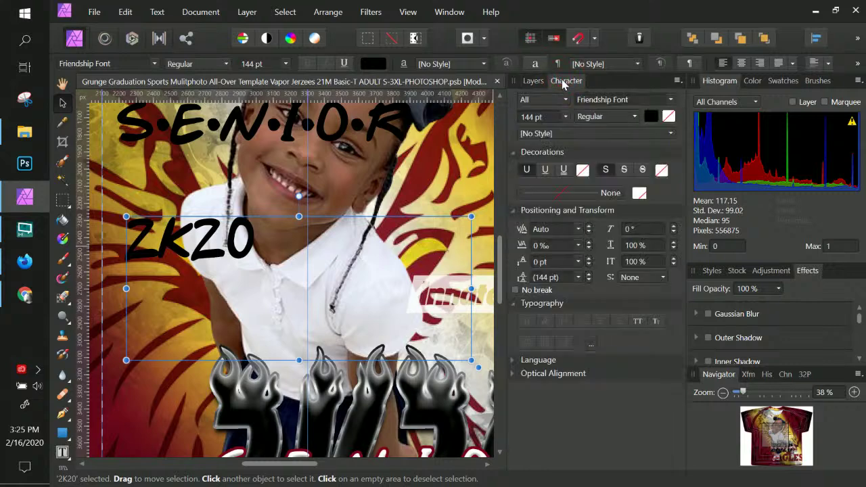
{"action": "left_click", "coordinate": [624, 100]}
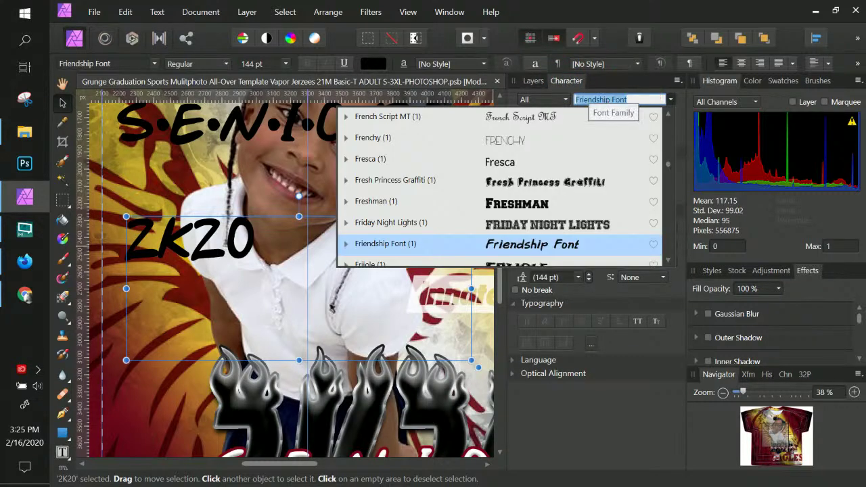
{"action": "type", "text": "FLAME"}
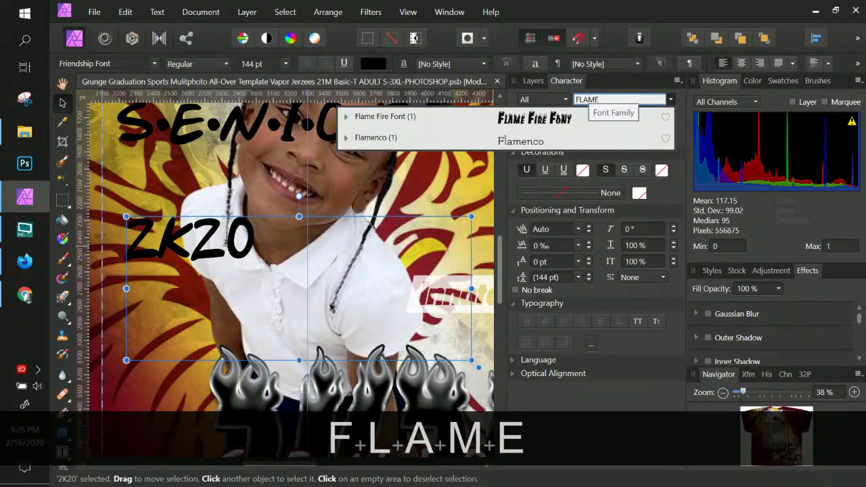
{"action": "left_click", "coordinate": [380, 116]}
{"action": "scroll", "coordinate": [253, 245], "scroll_direction": "down", "scroll_amount": 1}
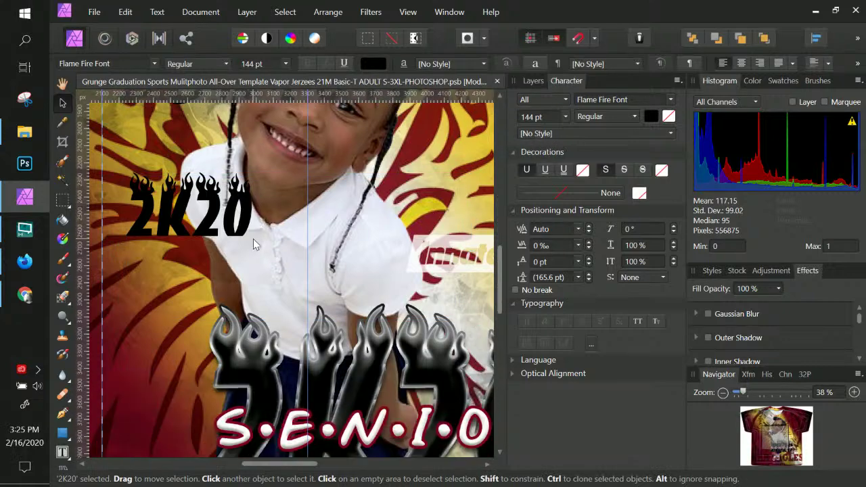
{"action": "left_click", "coordinate": [565, 117]}
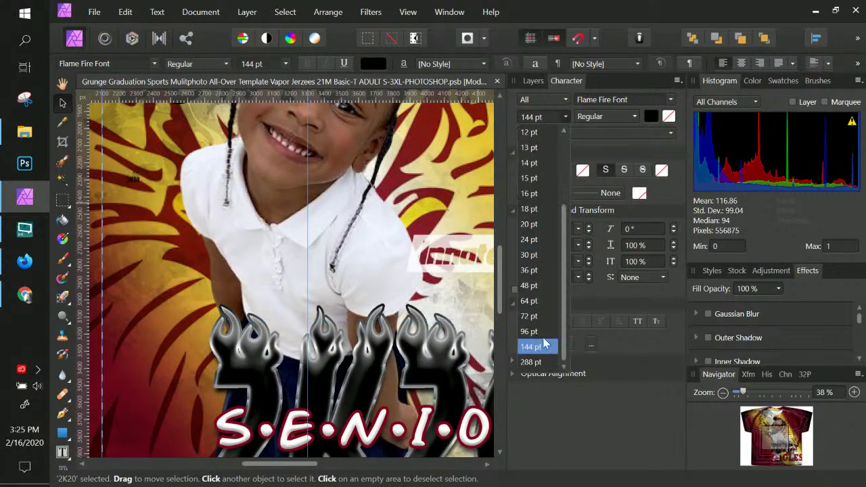
{"action": "left_click", "coordinate": [530, 362]}
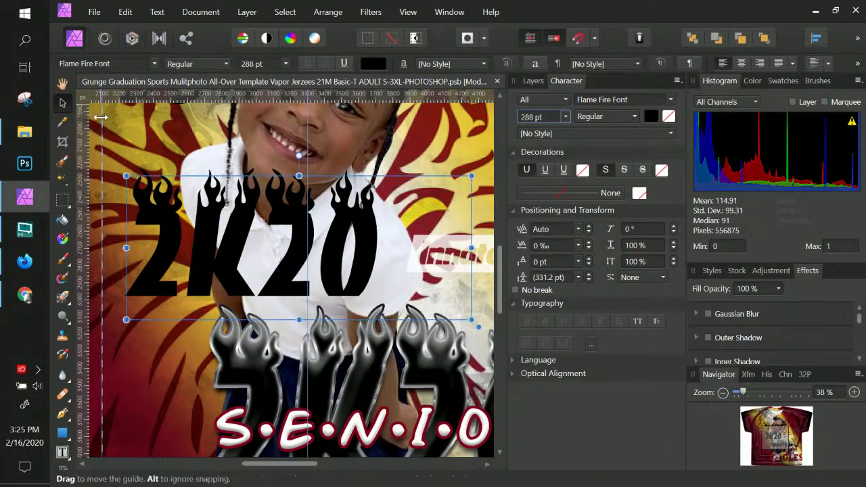
Step: Move the black 2K20 text frame down over the original flaming 2K20 lettering
{"action": "key", "text": "ctrl+KP_Subtract"}
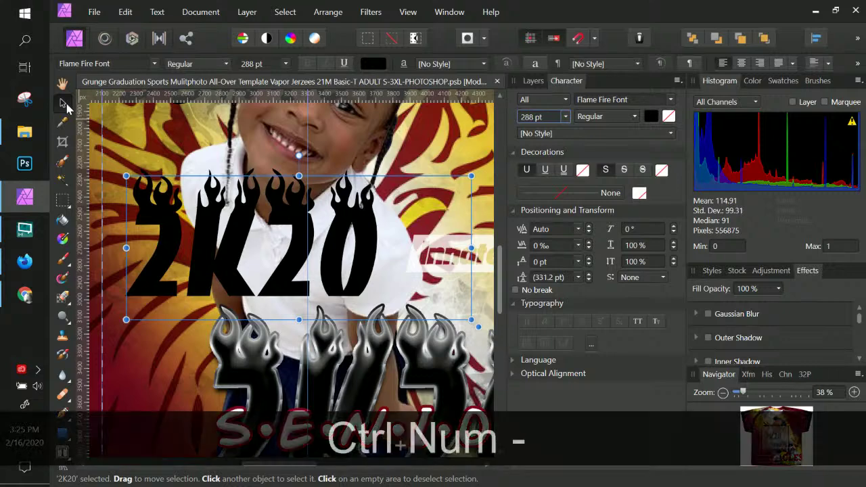
{"action": "left_click", "coordinate": [174, 106]}
{"action": "key", "text": "ctrl+KP_Subtract"}
{"action": "key", "text": "ctrl+KP_Subtract"}
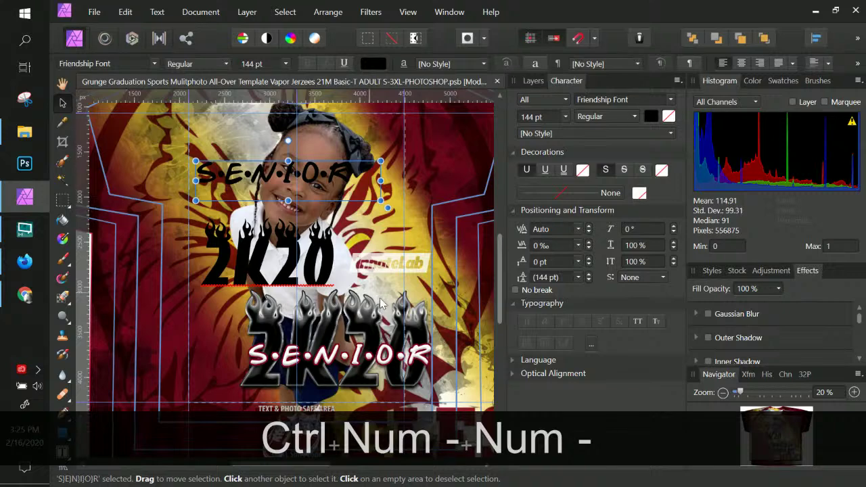
{"action": "scroll", "coordinate": [383, 301], "scroll_direction": "down", "scroll_amount": 2}
{"action": "left_click", "coordinate": [331, 218]}
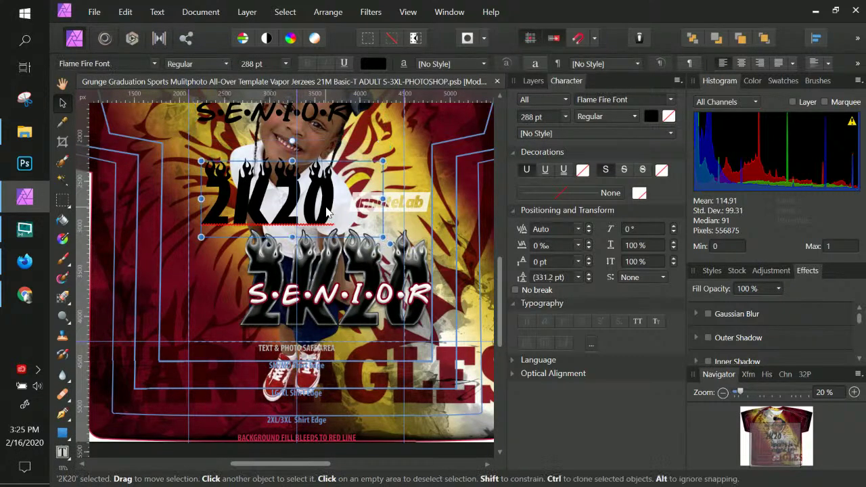
{"action": "left_click_drag", "start_coordinate": [331, 218], "coordinate": [374, 304]}
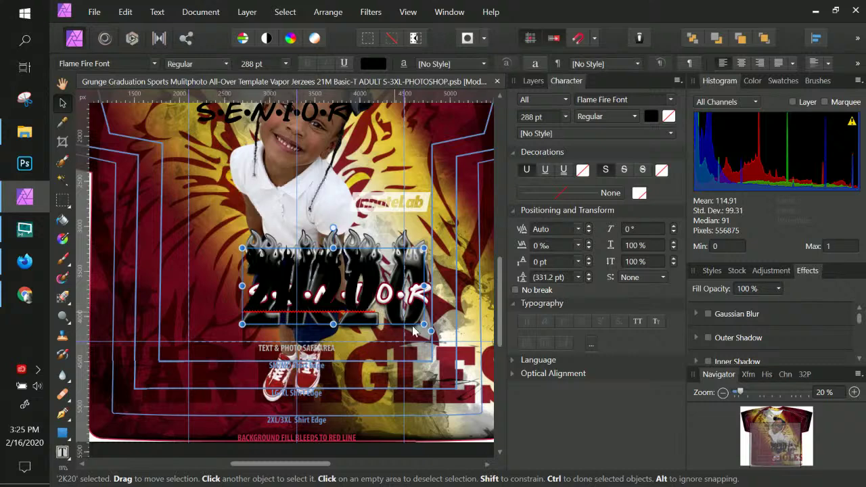
Step: Enlarge the 2K20 text frame beyond the original lettering's lower edge to make room for bigger text
{"action": "left_click_drag", "start_coordinate": [425, 326], "coordinate": [464, 343]}
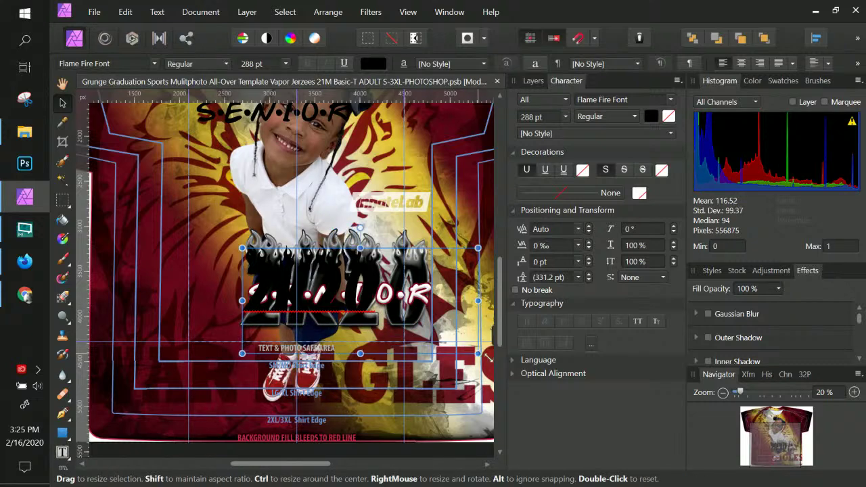
{"action": "scroll", "coordinate": [440, 343], "scroll_direction": "right", "scroll_amount": 2}
{"action": "left_click", "coordinate": [402, 340]}
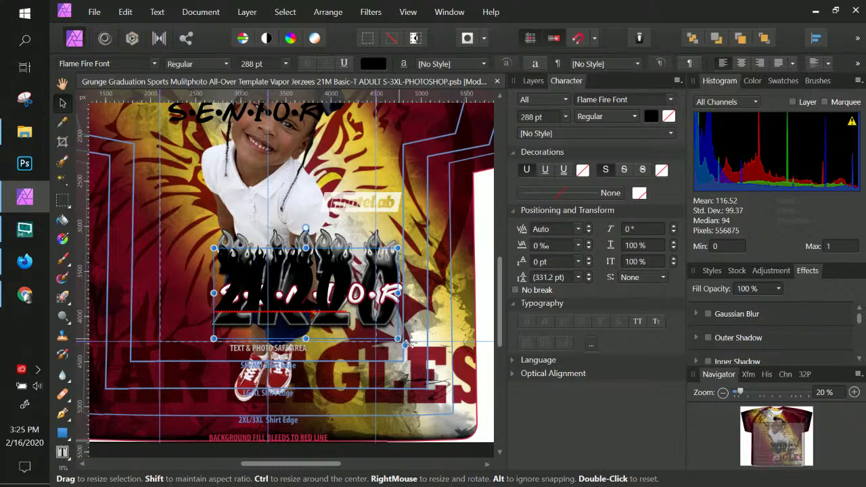
{"action": "mouse_move", "coordinate": [404, 345]}
{"action": "left_mouse_down"}
{"action": "mouse_move", "coordinate": [415, 356]}
{"action": "mouse_move", "coordinate": [407, 347]}
{"action": "left_mouse_up"}
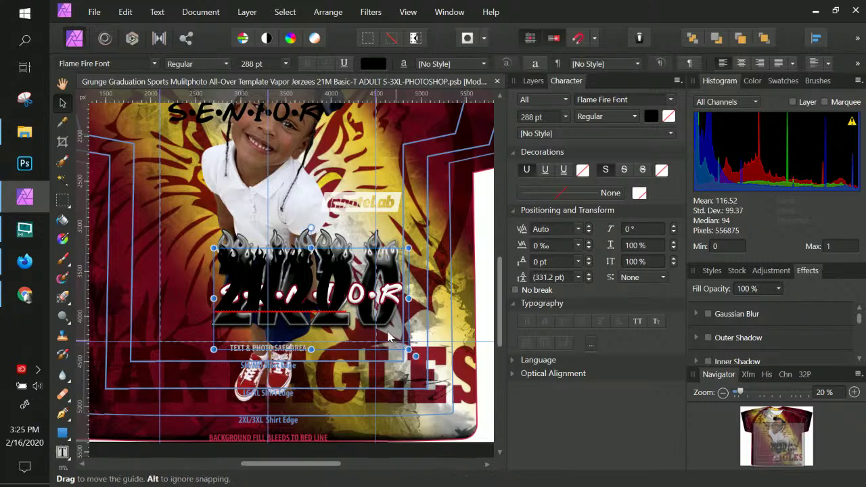
Step: Try font sizes of 320 pt and 400 pt on the 2K20 text to match the original lettering
{"action": "left_click", "coordinate": [544, 117]}
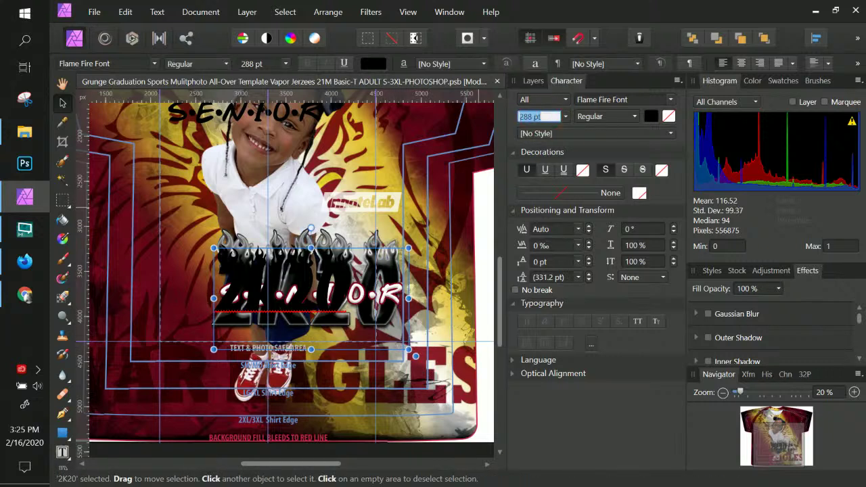
{"action": "left_click", "coordinate": [262, 65]}
{"action": "type", "text": "320"}
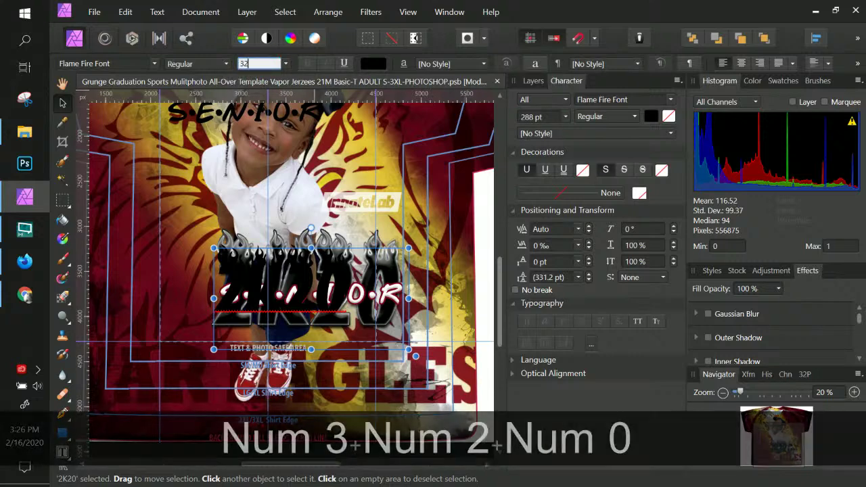
{"action": "key", "text": "Return"}
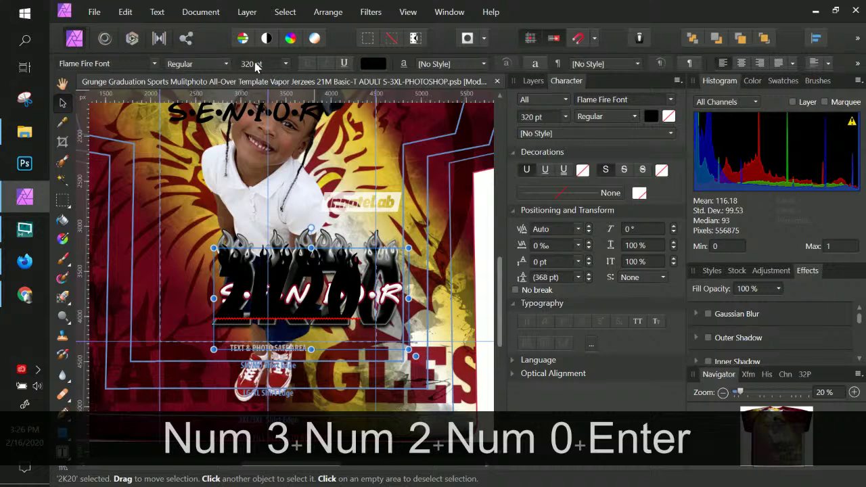
{"action": "left_click", "coordinate": [286, 63]}
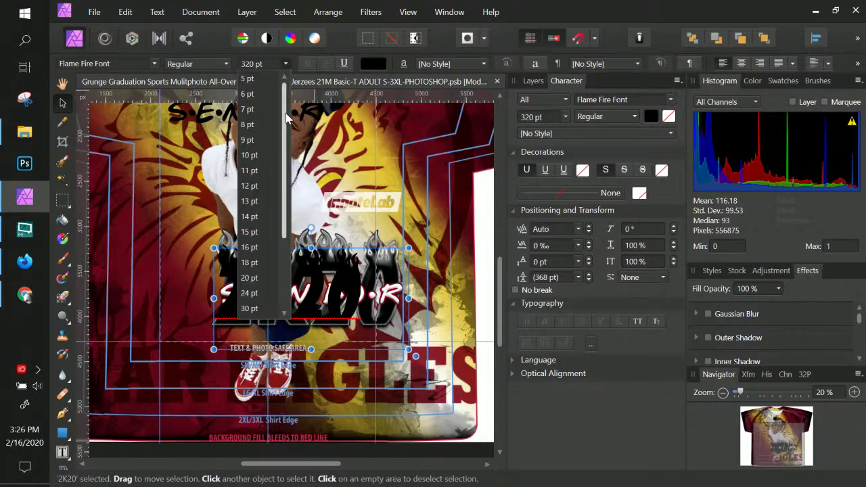
{"action": "scroll", "coordinate": [284, 174], "scroll_direction": "down", "scroll_amount": 2}
{"action": "left_click", "coordinate": [286, 204]}
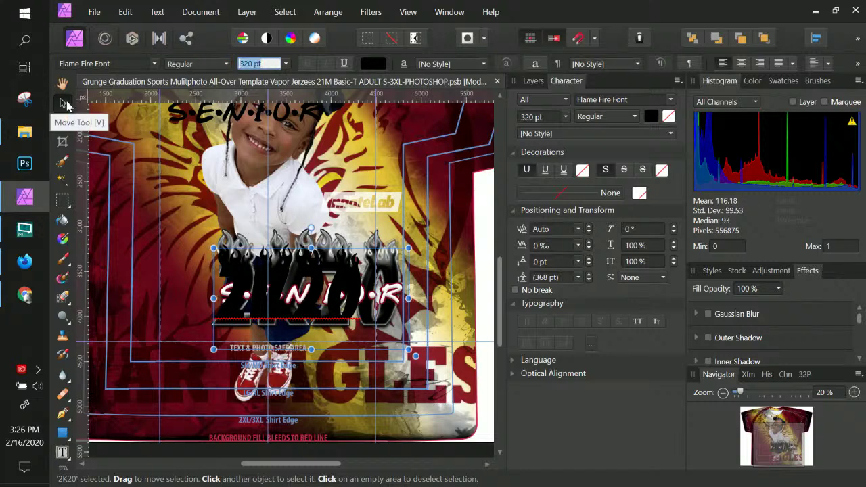
{"action": "type", "text": "400"}
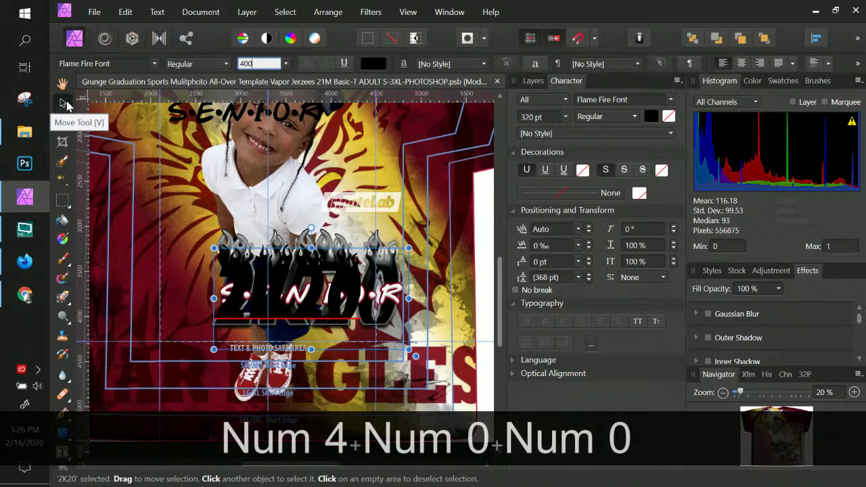
{"action": "key", "text": "Return"}
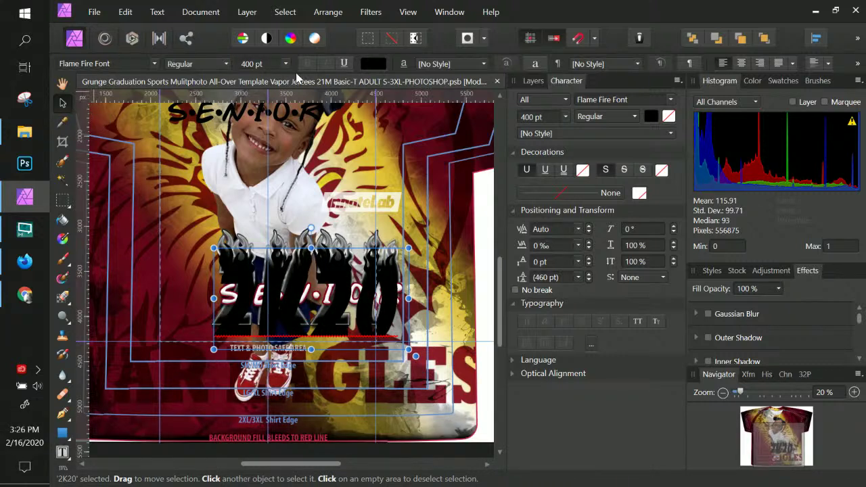
Step: Set the 2K20 text to 380 pt and shift it slightly up to line up with the original 2K20 lettering
{"action": "left_click", "coordinate": [248, 65]}
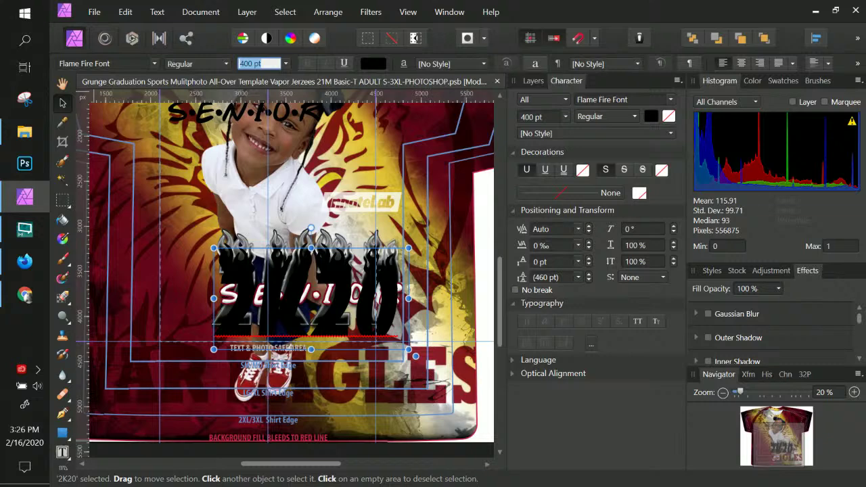
{"action": "type", "text": "380"}
{"action": "key", "text": "Return"}
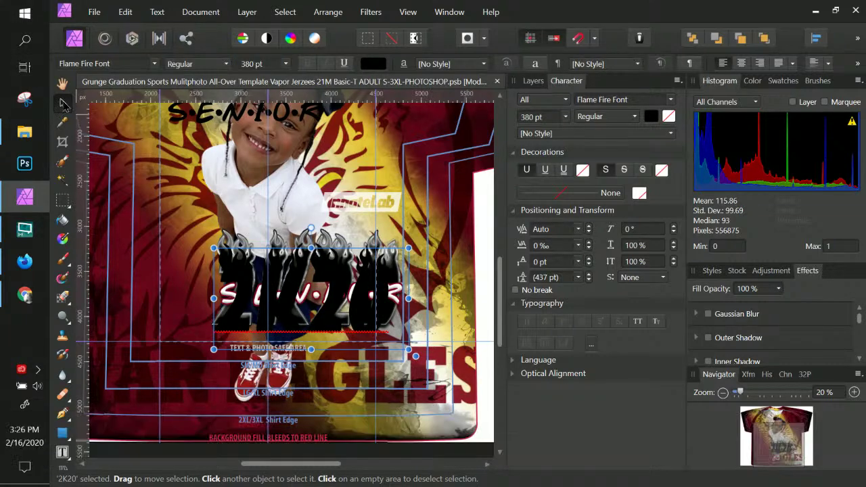
{"action": "left_click_drag", "start_coordinate": [289, 306], "coordinate": [290, 298]}
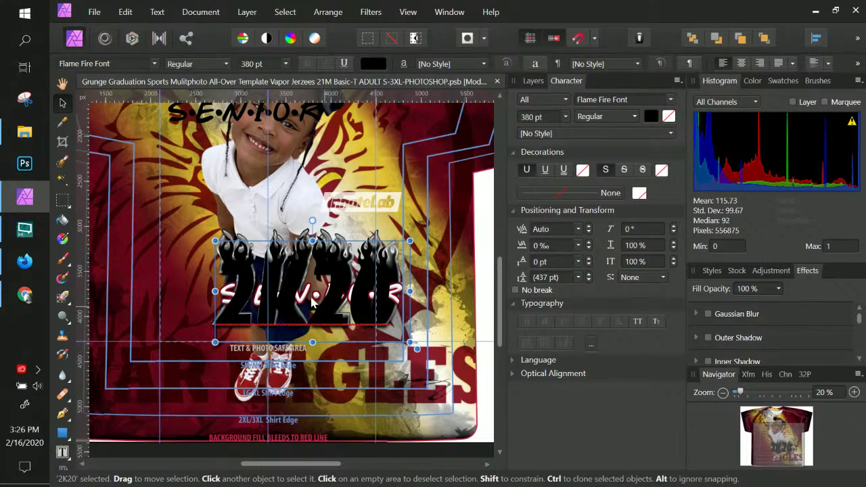
Step: Move the black dotted SENIOR text over the original SENIOR lettering and set its size to 180 pt
{"action": "scroll", "coordinate": [284, 203], "scroll_direction": "up", "scroll_amount": 2}
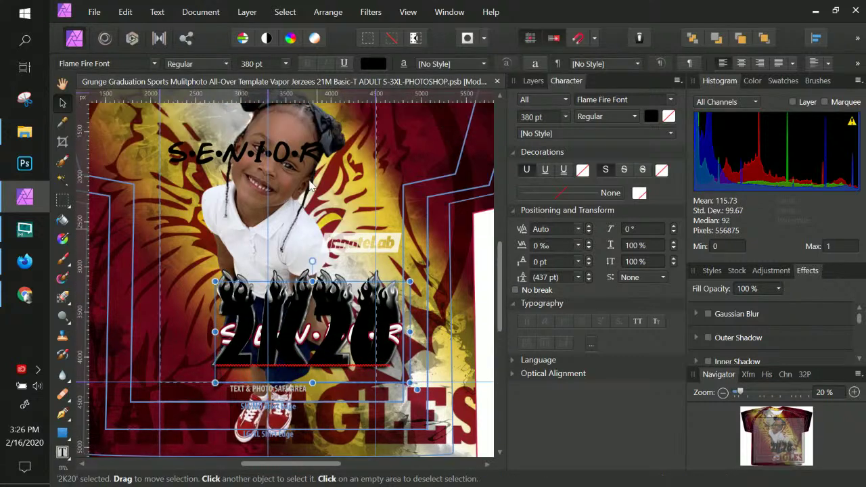
{"action": "left_click", "coordinate": [311, 156]}
{"action": "left_click_drag", "start_coordinate": [310, 157], "coordinate": [361, 341]}
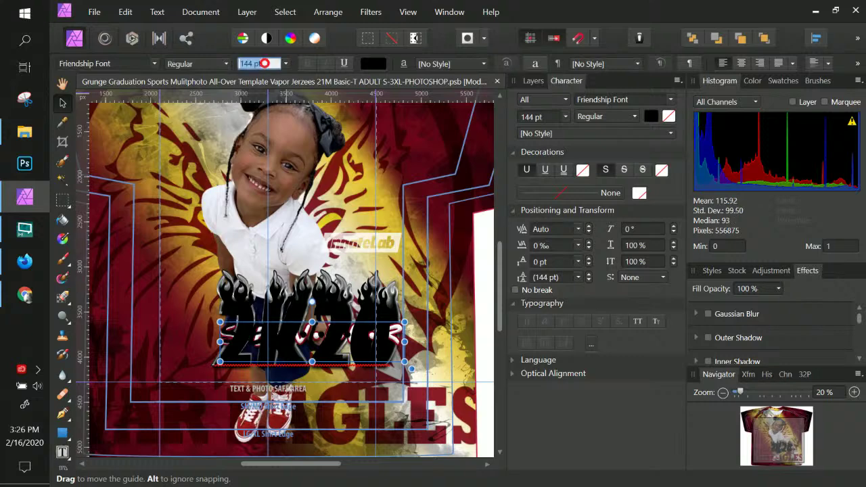
{"action": "type", "text": "1"}
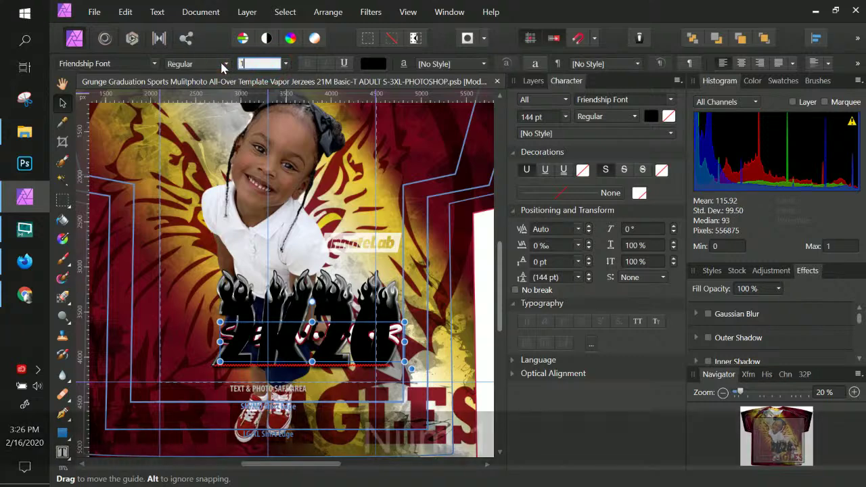
{"action": "type", "text": "80"}
{"action": "key", "text": "Return"}
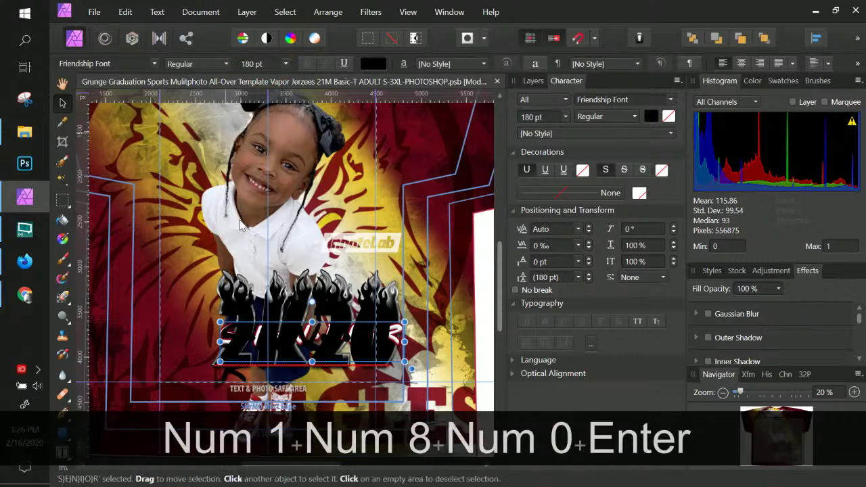
{"action": "left_click_drag", "start_coordinate": [244, 335], "coordinate": [247, 333]}
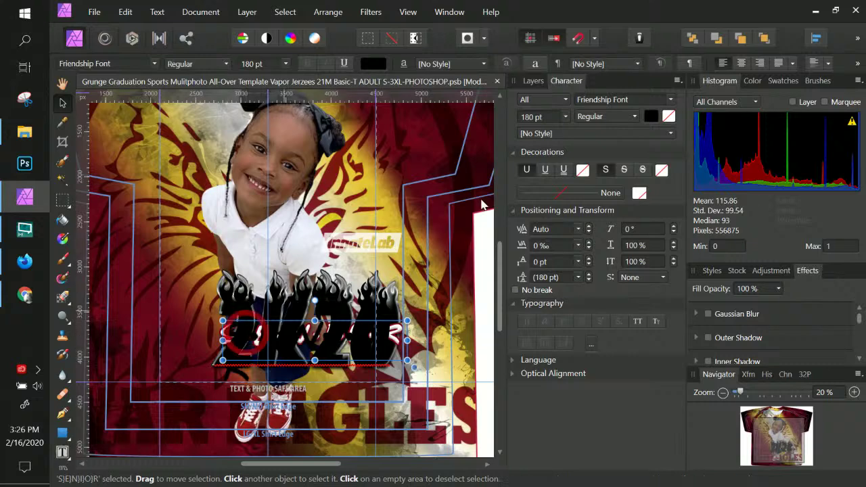
Step: Select the original SENIOR and 2K20 pixel layers and move both out of the Artwork group onto the KeepON4Printing layer
{"action": "left_click", "coordinate": [531, 80]}
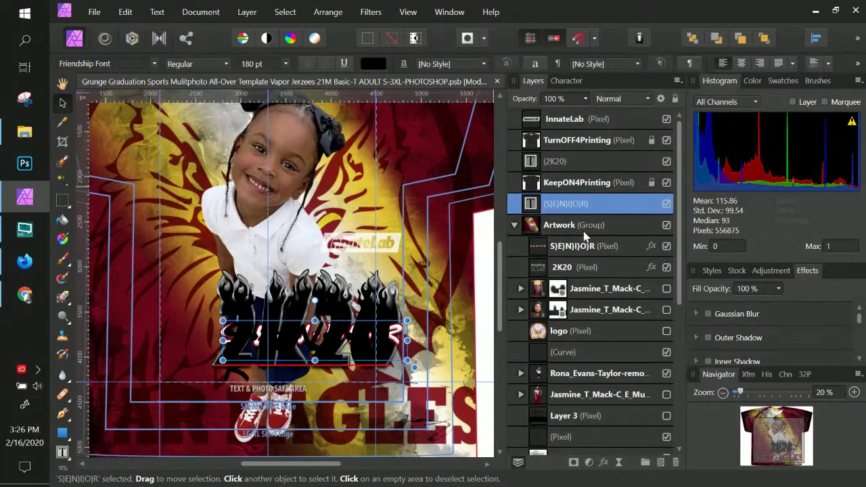
{"action": "left_click", "coordinate": [586, 248]}
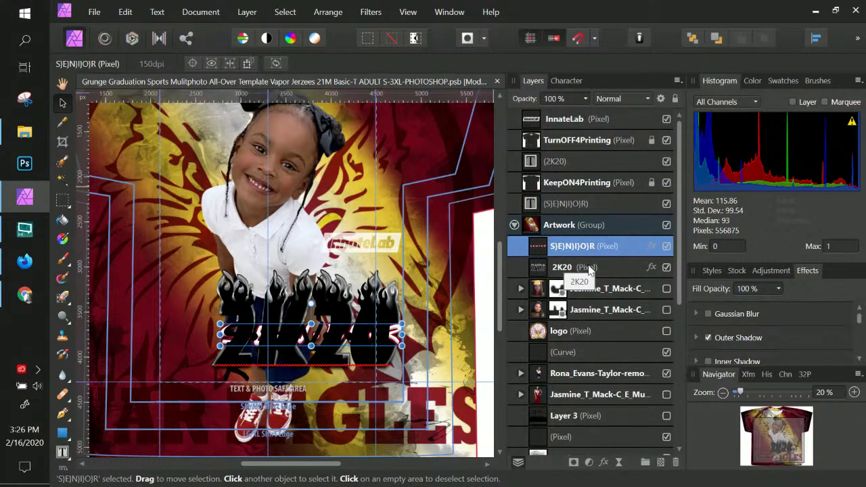
{"action": "left_click", "coordinate": [588, 268], "text": "shift"}
{"action": "left_click_drag", "start_coordinate": [586, 246], "coordinate": [572, 190]}
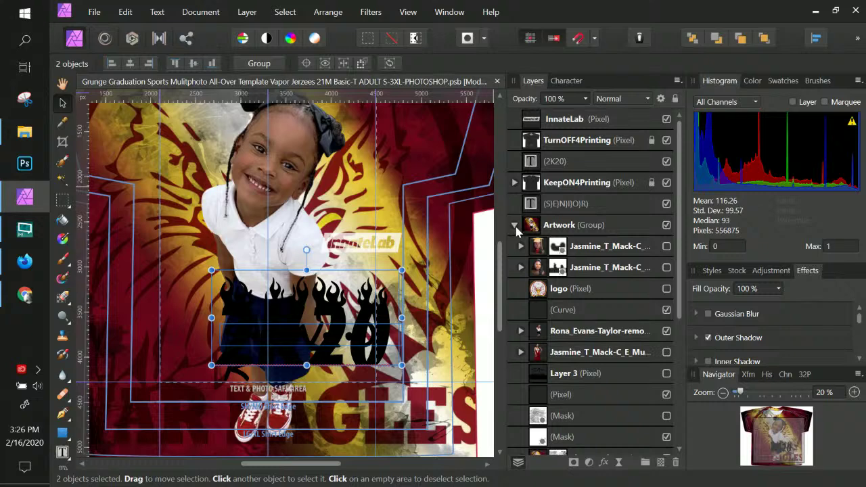
Step: Place the original SENIOR and 2K20 layers directly below KeepON4Printing instead and move both lettering pieces up above the black 2K20 text
{"action": "key", "text": "ctrl+z"}
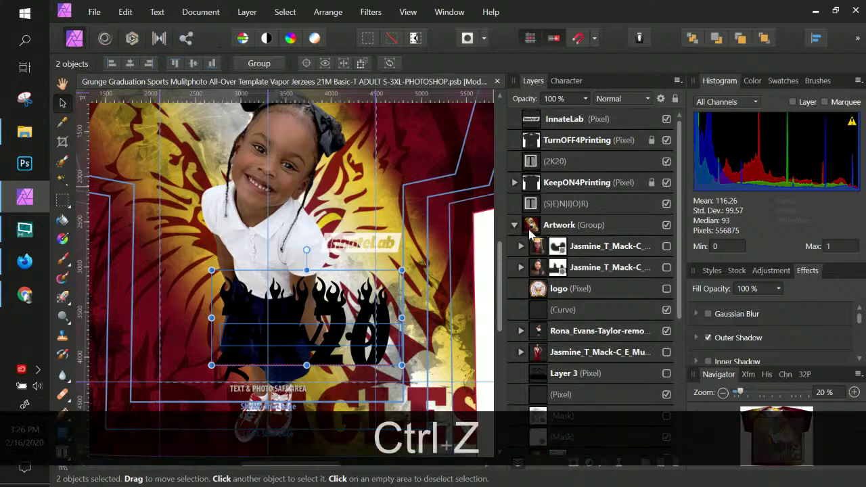
{"action": "mouse_move", "coordinate": [566, 247]}
{"action": "left_mouse_down"}
{"action": "mouse_move", "coordinate": [565, 186]}
{"action": "mouse_move", "coordinate": [559, 194]}
{"action": "mouse_move", "coordinate": [518, 194]}
{"action": "left_mouse_up"}
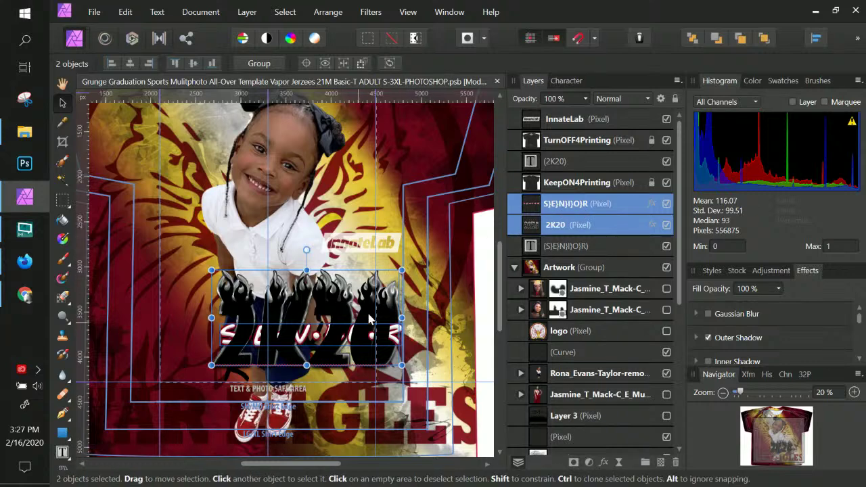
{"action": "left_click_drag", "start_coordinate": [345, 310], "coordinate": [345, 182]}
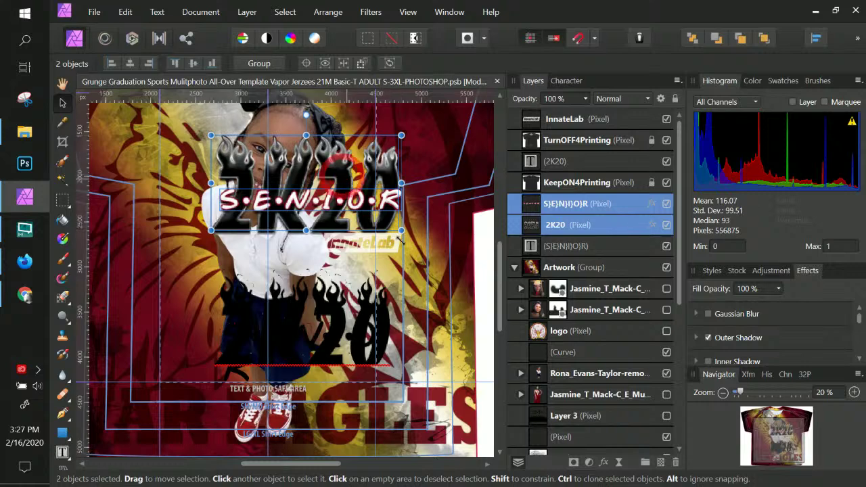
Step: Enable an Outline layer effect on the black 2K20 text and show its settings
{"action": "left_click", "coordinate": [359, 340]}
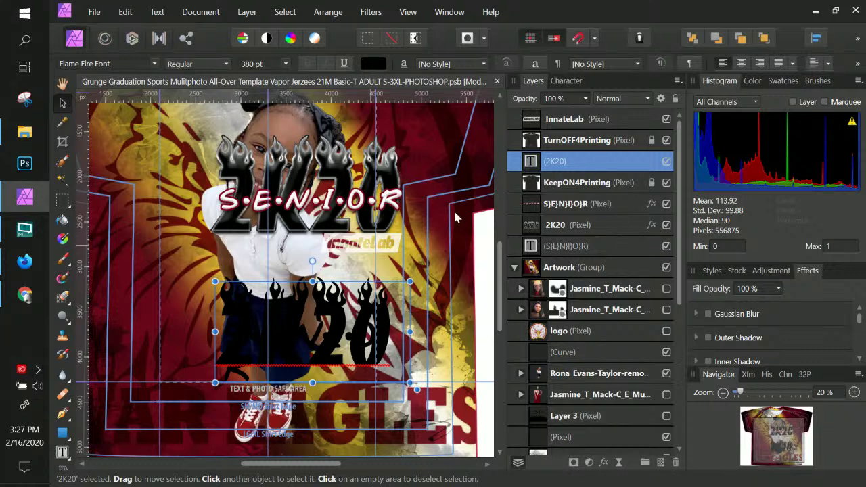
{"action": "left_click", "coordinate": [603, 461]}
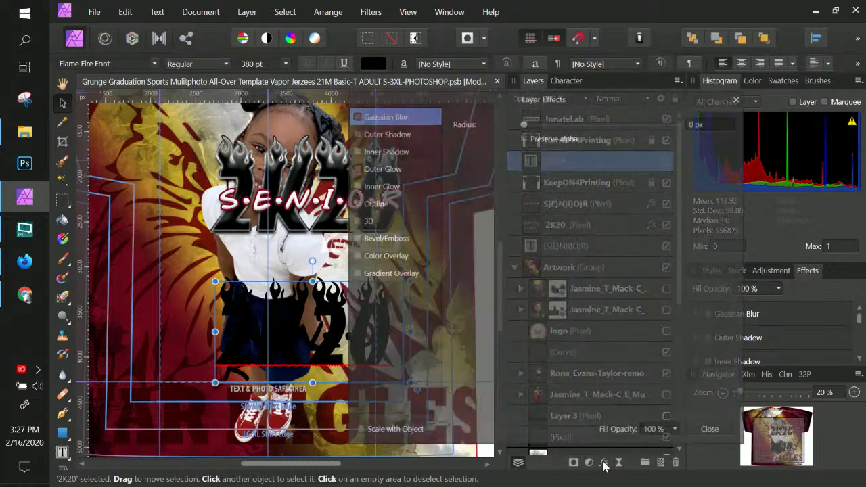
{"action": "left_click_drag", "start_coordinate": [444, 101], "coordinate": [509, 106]}
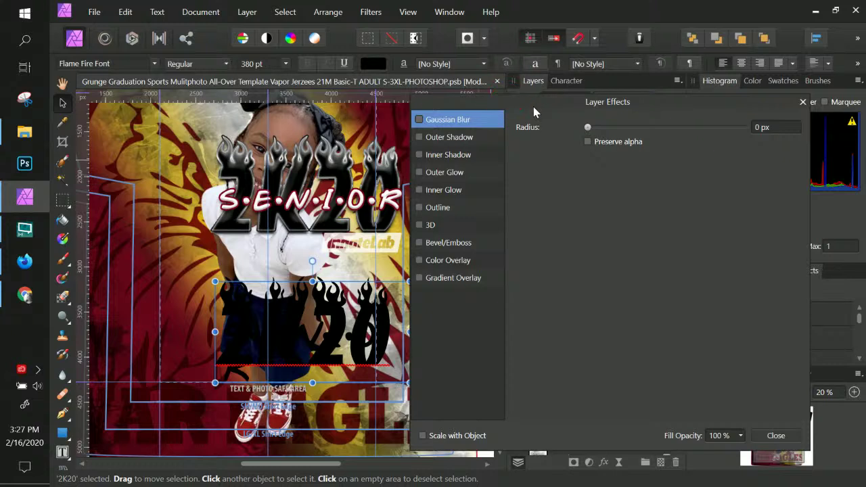
{"action": "left_click", "coordinate": [419, 207]}
{"action": "left_click", "coordinate": [435, 208]}
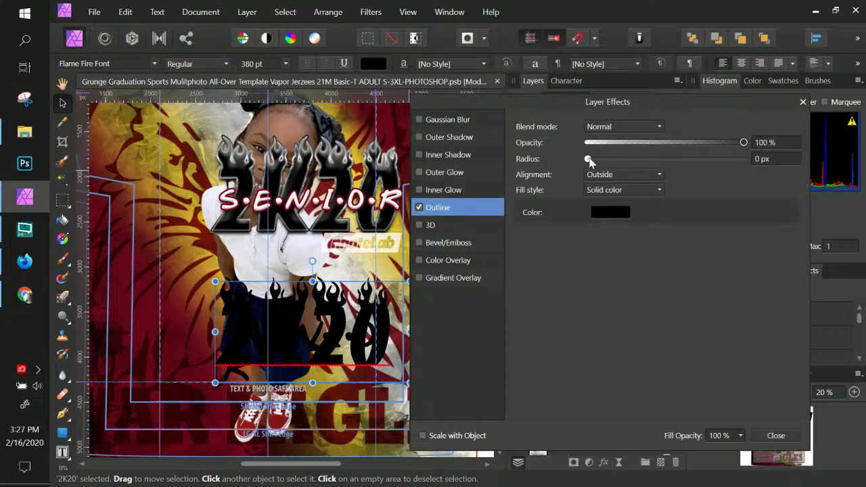
Step: Give the 2K20 outline a linear Gradient fill style and a radius of 14.9 px
{"action": "left_click_drag", "start_coordinate": [588, 161], "coordinate": [595, 160]}
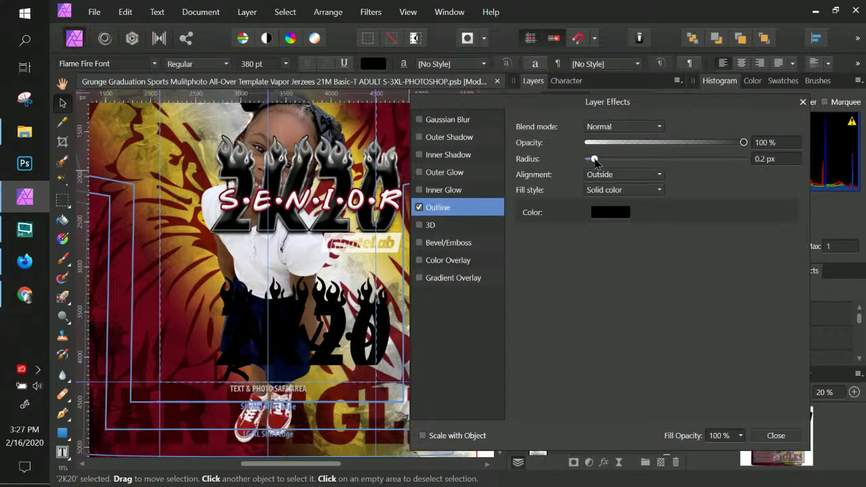
{"action": "left_click", "coordinate": [609, 212]}
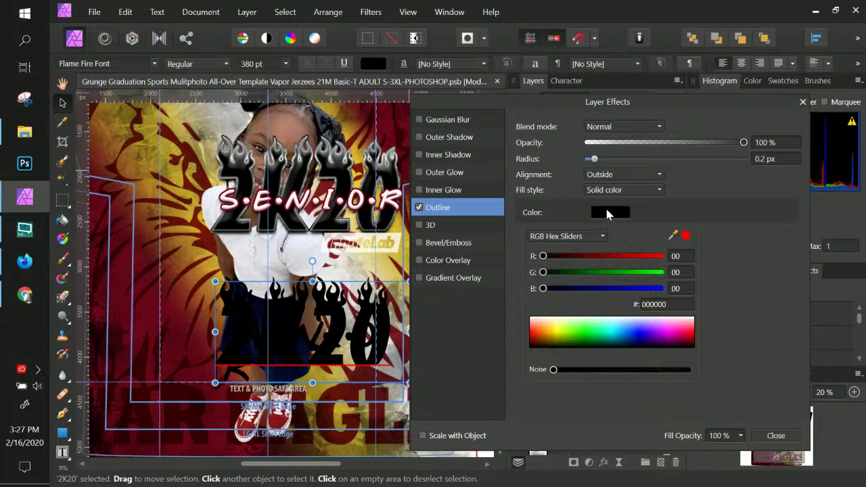
{"action": "left_click", "coordinate": [642, 174]}
{"action": "left_click", "coordinate": [699, 193]}
{"action": "left_click", "coordinate": [644, 190]}
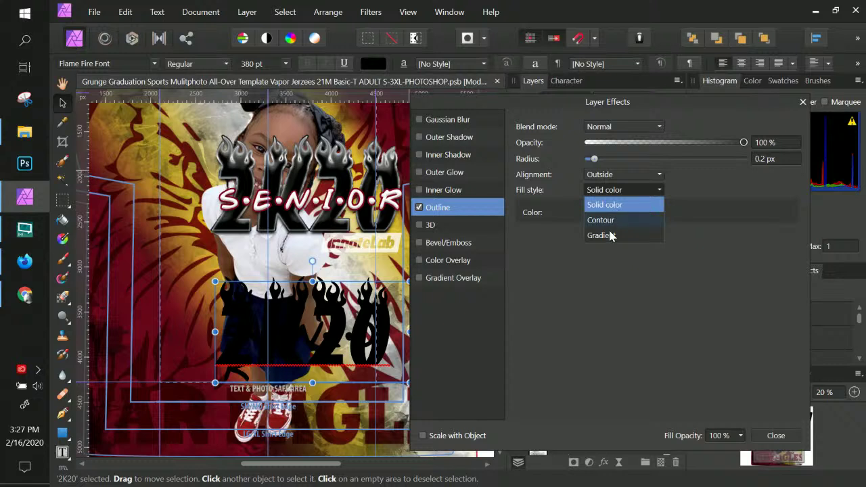
{"action": "left_click", "coordinate": [609, 234]}
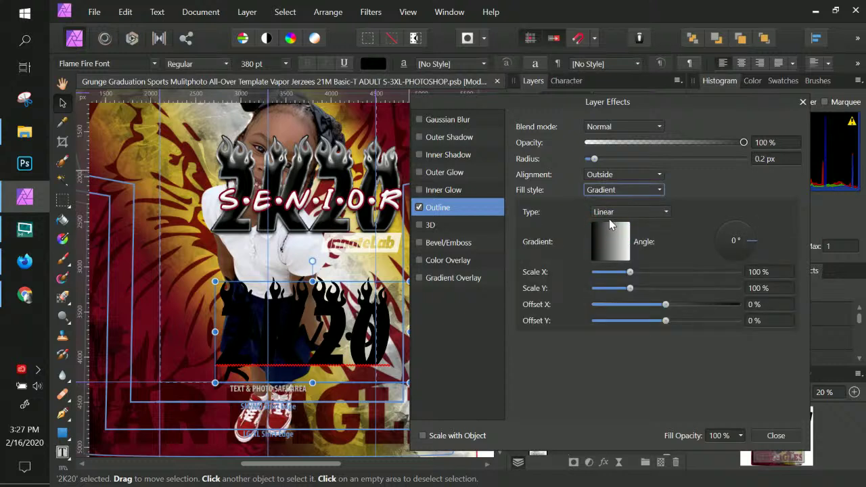
{"action": "left_click_drag", "start_coordinate": [597, 160], "coordinate": [664, 159]}
Step: Add seven stops along the outline's black-to-white gradient, spread from about 4% to 92%
{"action": "left_click", "coordinate": [620, 252]}
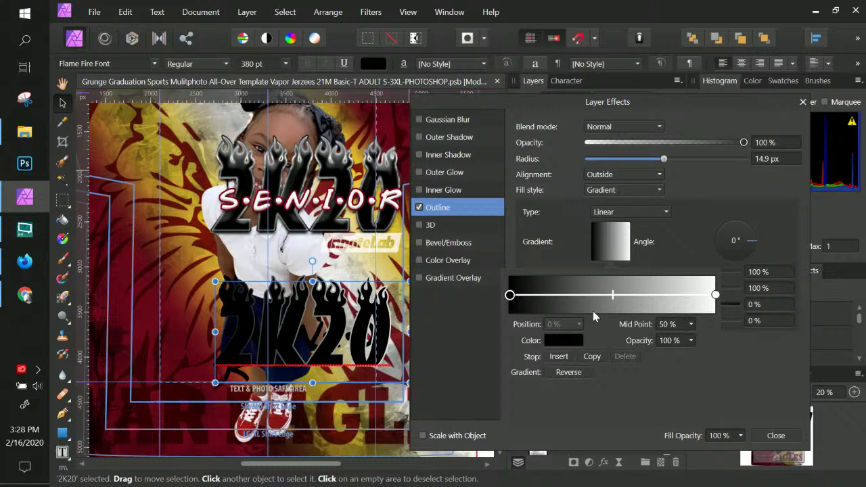
{"action": "left_click_drag", "start_coordinate": [610, 297], "coordinate": [511, 295]}
{"action": "left_click", "coordinate": [516, 296]}
{"action": "left_click", "coordinate": [538, 294]}
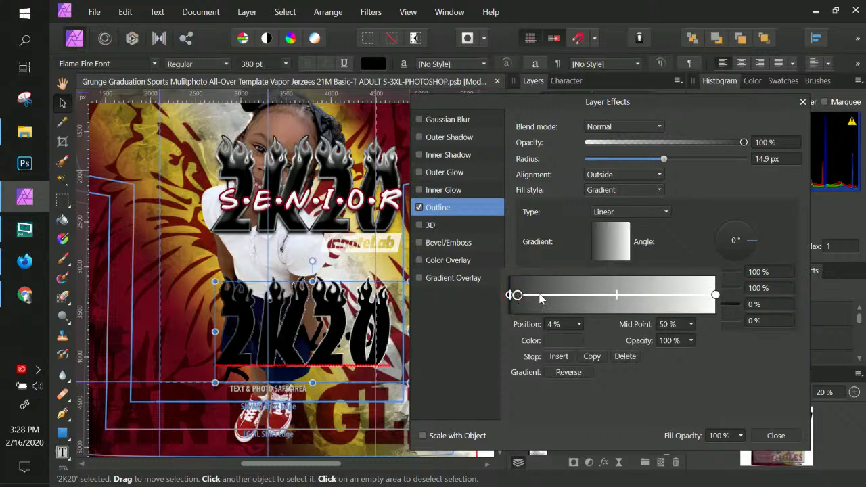
{"action": "left_click", "coordinate": [581, 295]}
{"action": "left_click", "coordinate": [621, 294]}
{"action": "left_click", "coordinate": [655, 294]}
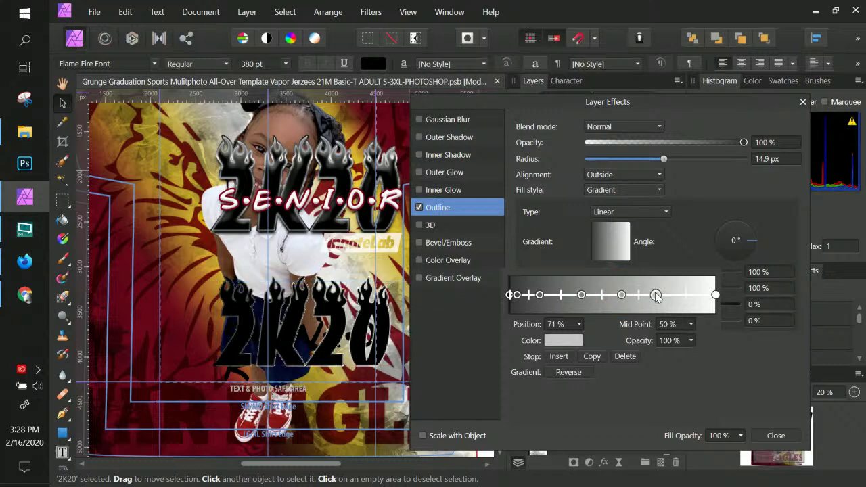
{"action": "left_click", "coordinate": [668, 295]}
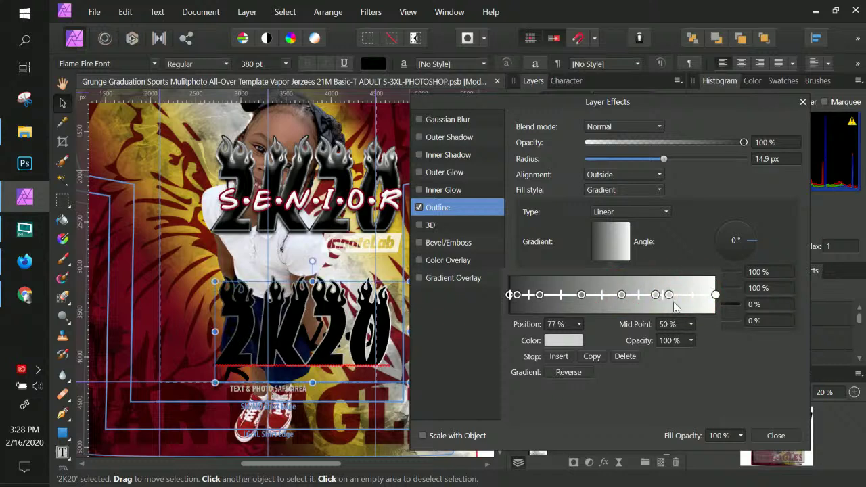
{"action": "left_click", "coordinate": [700, 296]}
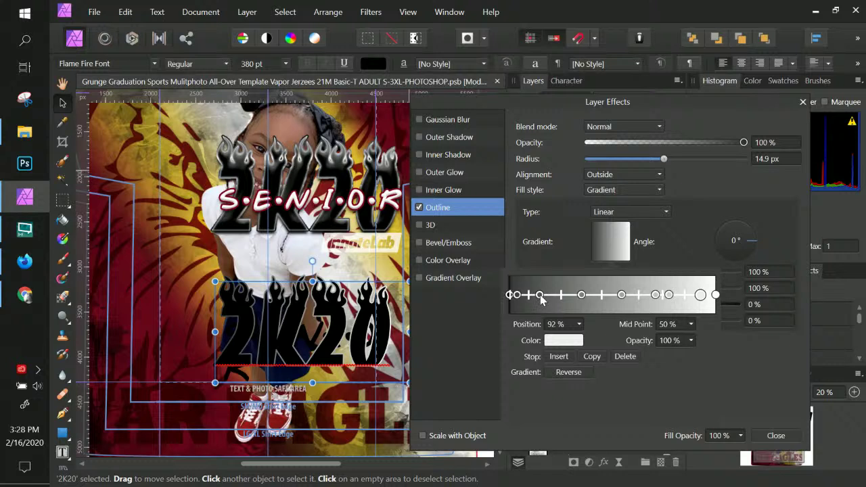
Step: Move the first added gradient stop to 11% and colour it light grey using the Saturation colour mode
{"action": "mouse_move", "coordinate": [540, 298]}
{"action": "left_mouse_down"}
{"action": "mouse_move", "coordinate": [553, 297]}
{"action": "mouse_move", "coordinate": [526, 298]}
{"action": "mouse_move", "coordinate": [535, 299]}
{"action": "left_mouse_up"}
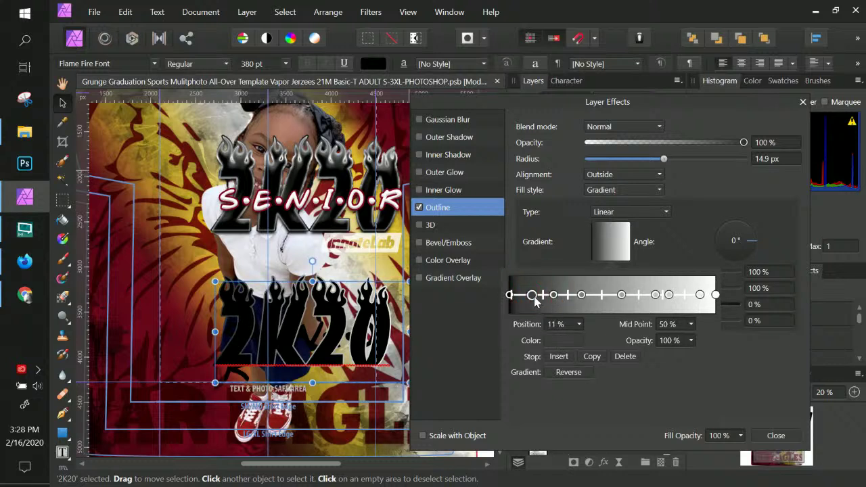
{"action": "left_click", "coordinate": [534, 300]}
{"action": "left_click", "coordinate": [557, 340]}
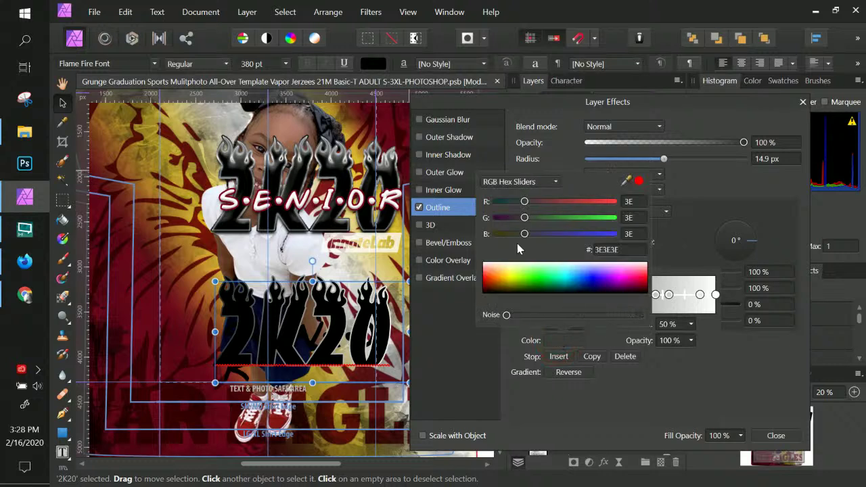
{"action": "left_click", "coordinate": [518, 183]}
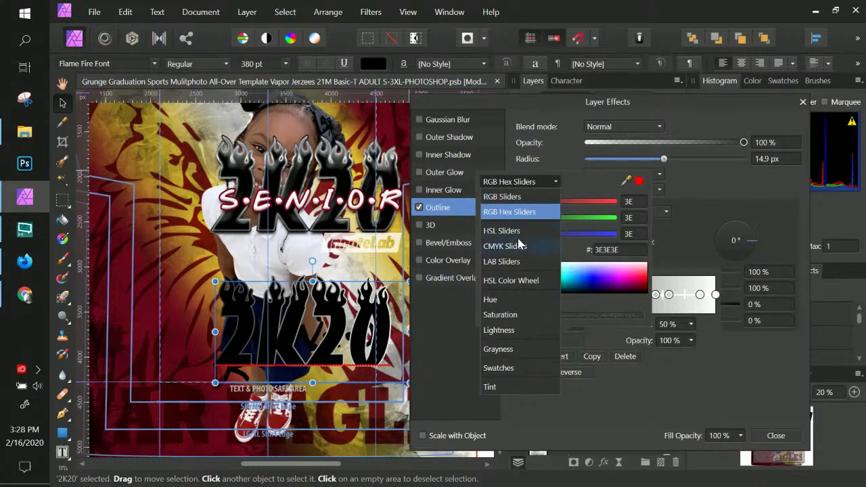
{"action": "left_click", "coordinate": [512, 317]}
{"action": "left_click_drag", "start_coordinate": [484, 259], "coordinate": [633, 220]}
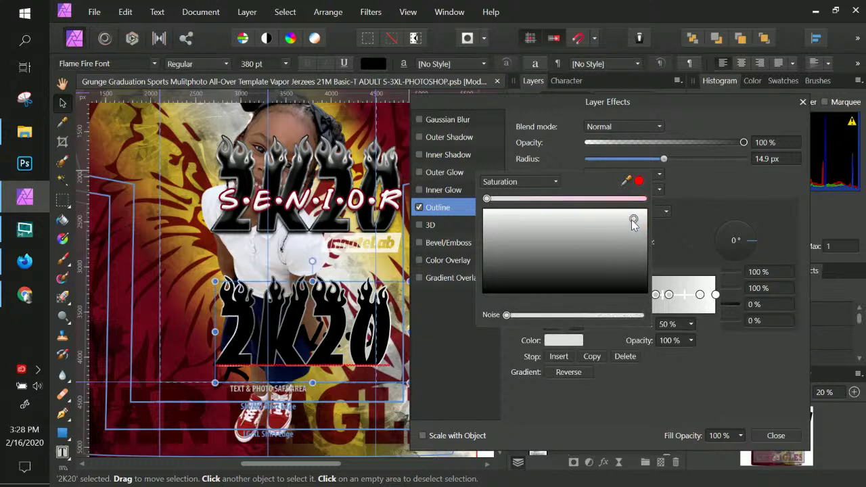
{"action": "left_click", "coordinate": [654, 379]}
Step: Move the next two gradient stops to 17% and 26%, and set the first black stop's midpoint to 43%
{"action": "left_click_drag", "start_coordinate": [553, 299], "coordinate": [544, 301]}
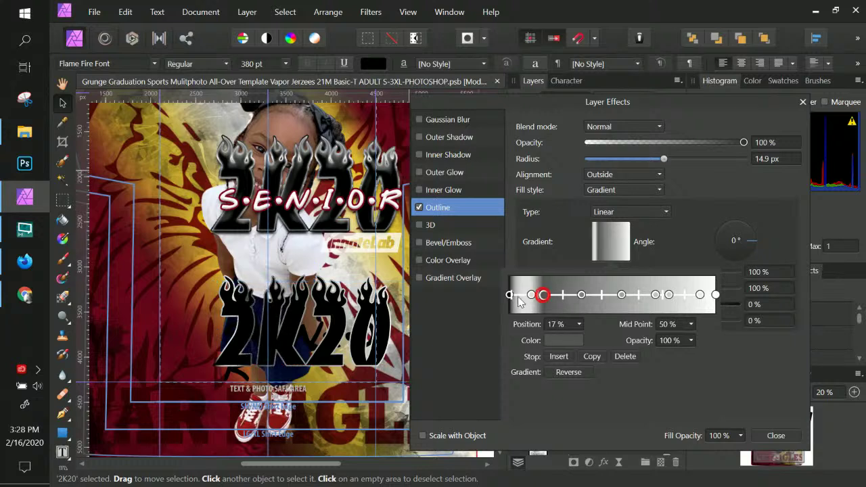
{"action": "left_click", "coordinate": [511, 296]}
{"action": "left_click", "coordinate": [516, 296]}
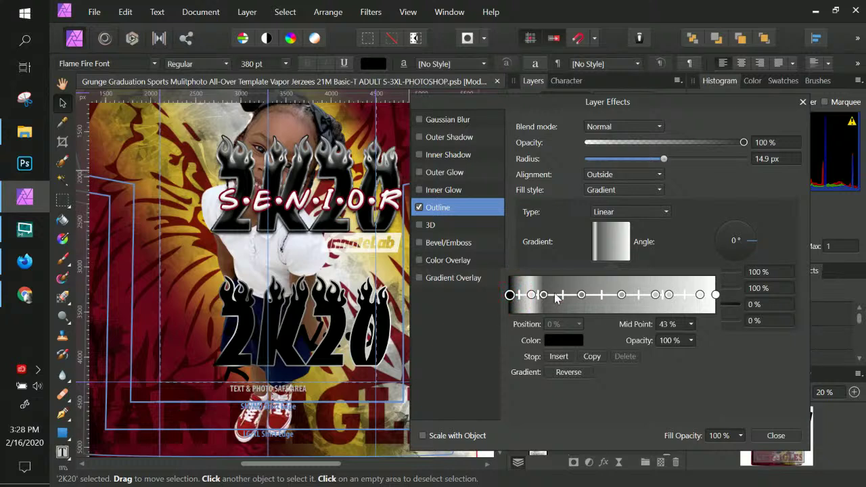
{"action": "left_click", "coordinate": [569, 302]}
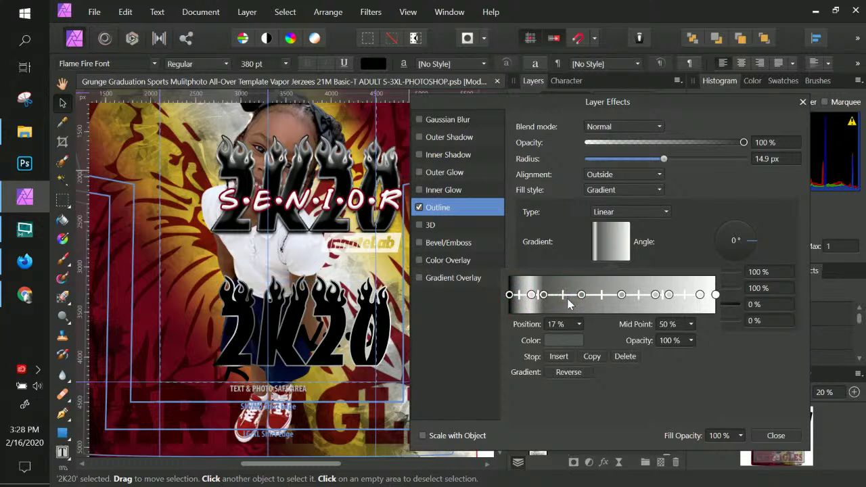
{"action": "left_click", "coordinate": [581, 295]}
{"action": "left_click_drag", "start_coordinate": [581, 296], "coordinate": [563, 296]}
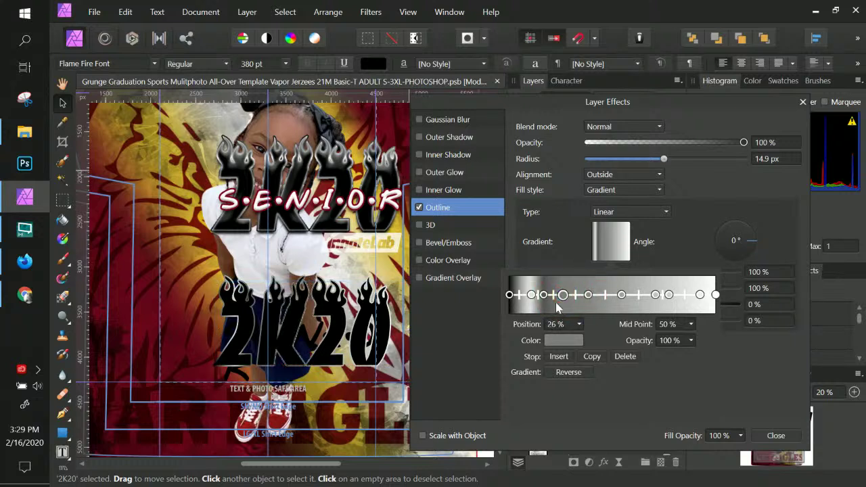
Step: Colour the 26% gradient stop dark grey and the 38% stop near black
{"action": "left_click", "coordinate": [561, 341]}
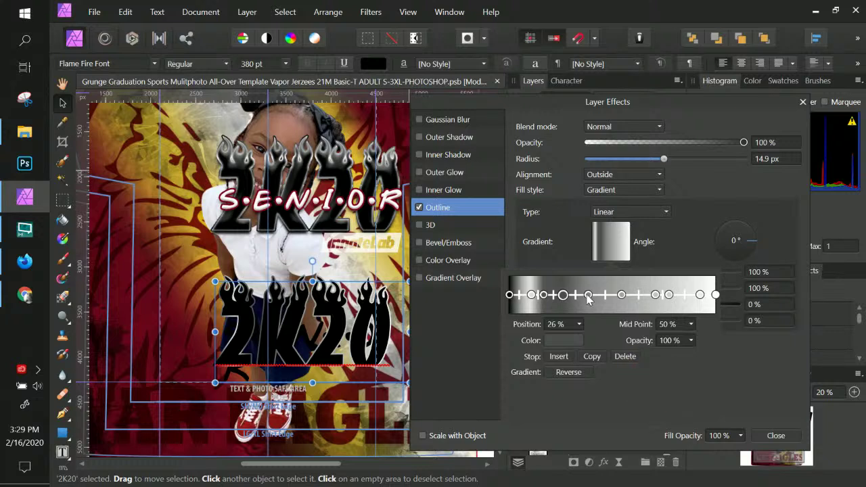
{"action": "left_click", "coordinate": [572, 339]}
{"action": "left_click_drag", "start_coordinate": [486, 252], "coordinate": [506, 288]}
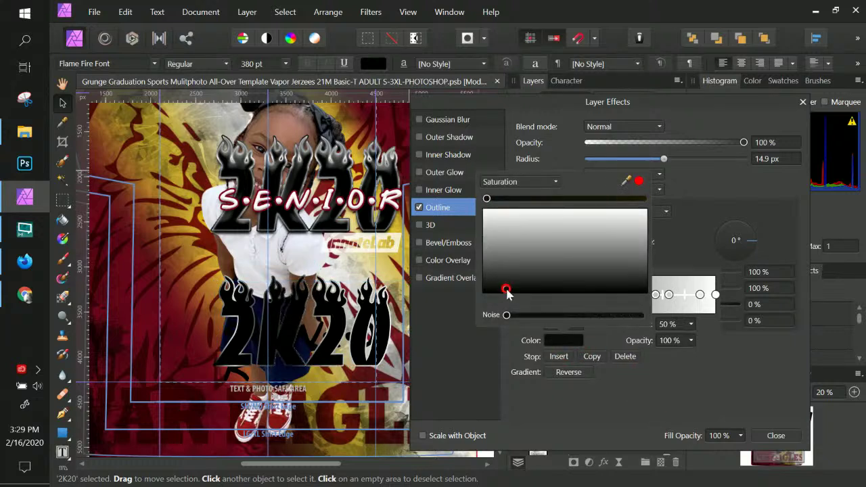
{"action": "left_click", "coordinate": [614, 378]}
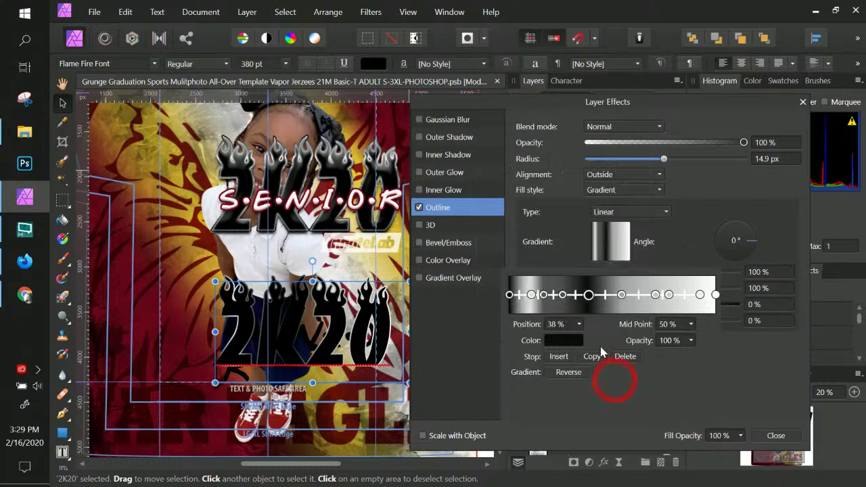
Step: Tighten the gradient stops to about 7%, 13%, 21% and 44%, and colour the 21% stop light grey
{"action": "left_click_drag", "start_coordinate": [620, 295], "coordinate": [536, 295]}
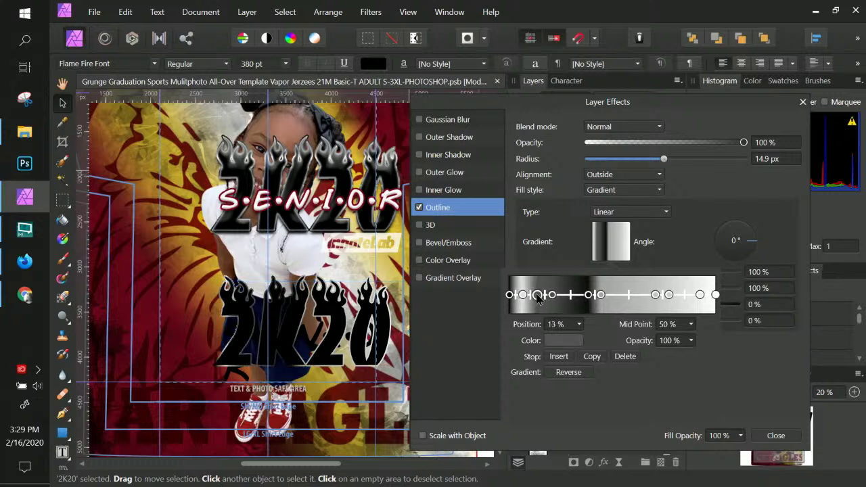
{"action": "left_click", "coordinate": [569, 340]}
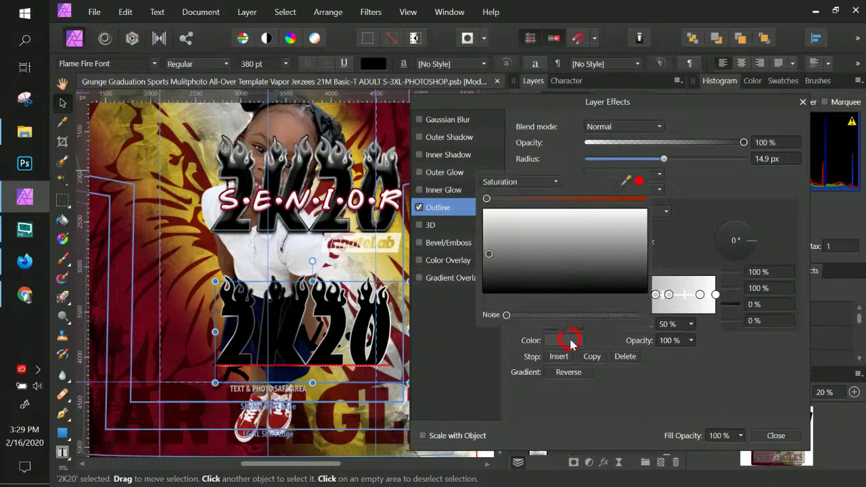
{"action": "left_click", "coordinate": [550, 219]}
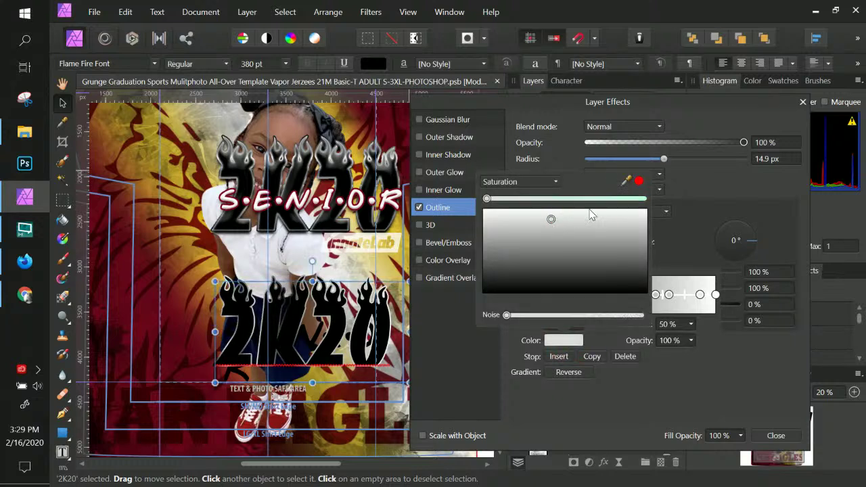
{"action": "left_click", "coordinate": [636, 379]}
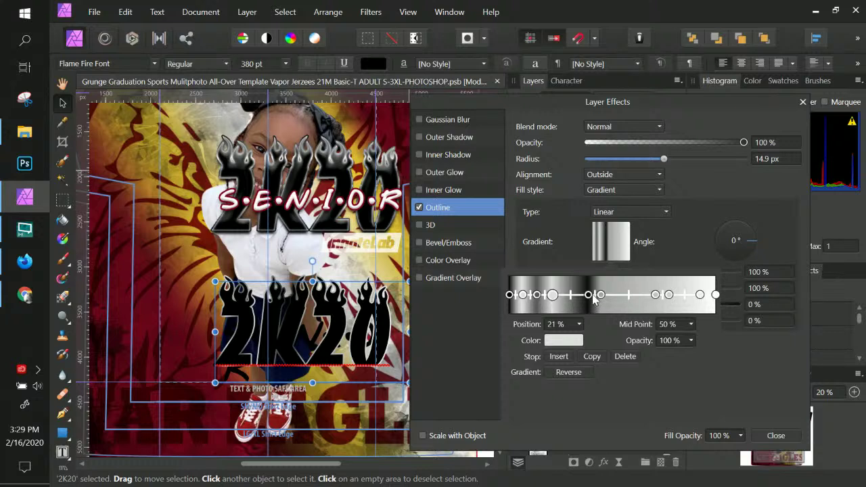
Step: Move the near-black gradient stop to 32% and lighten it to dark grey
{"action": "left_click_drag", "start_coordinate": [593, 298], "coordinate": [575, 295]}
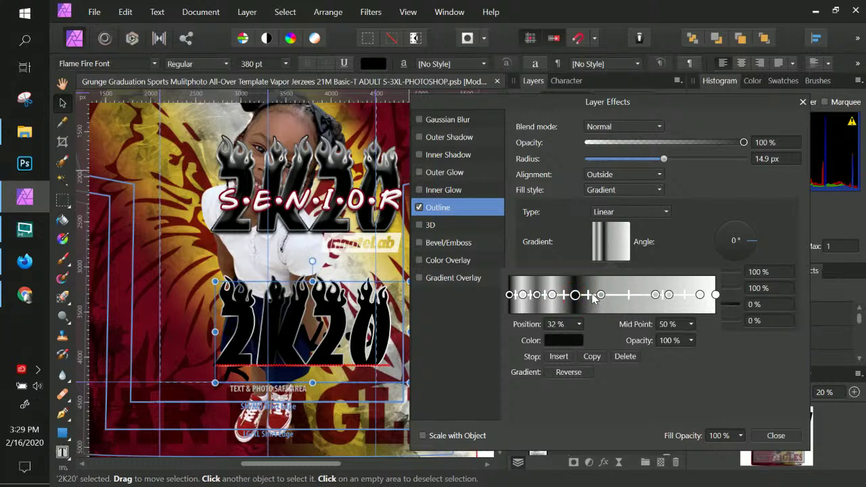
{"action": "left_click", "coordinate": [570, 340]}
{"action": "left_click_drag", "start_coordinate": [503, 272], "coordinate": [528, 274]}
{"action": "left_click", "coordinate": [625, 384]}
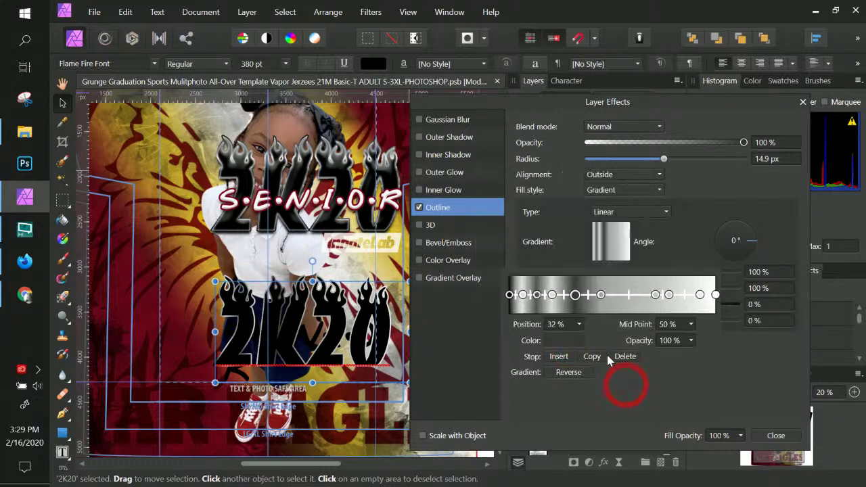
Step: Keep the mid-grey stop at 44% and set the midpoints of the 32%, 21% and 7% stops to 60%, 38% and 42%
{"action": "left_click", "coordinate": [601, 301]}
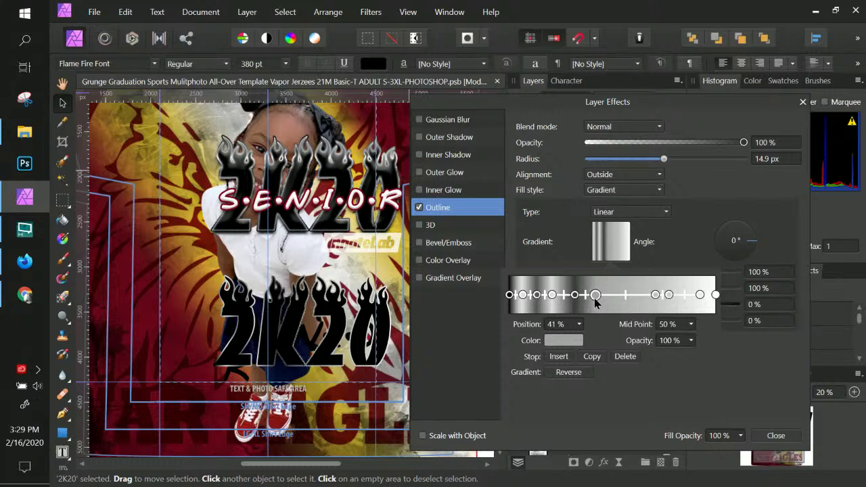
{"action": "left_click_drag", "start_coordinate": [599, 297], "coordinate": [601, 296]}
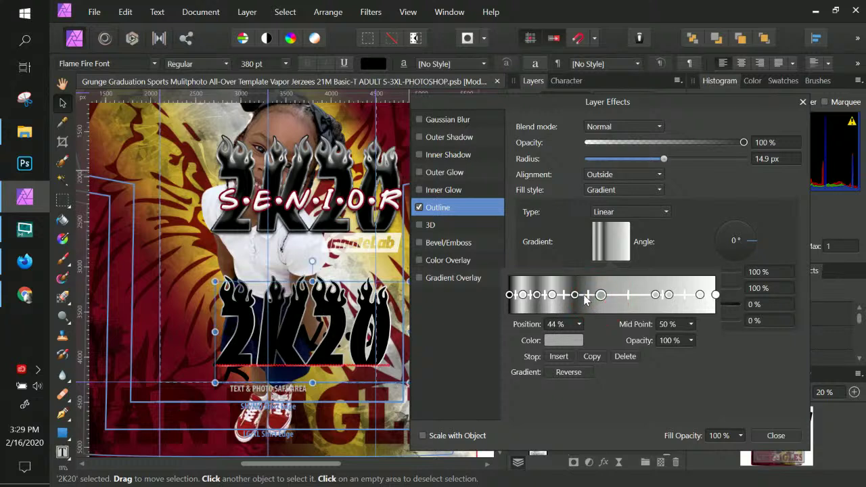
{"action": "left_click", "coordinate": [588, 295]}
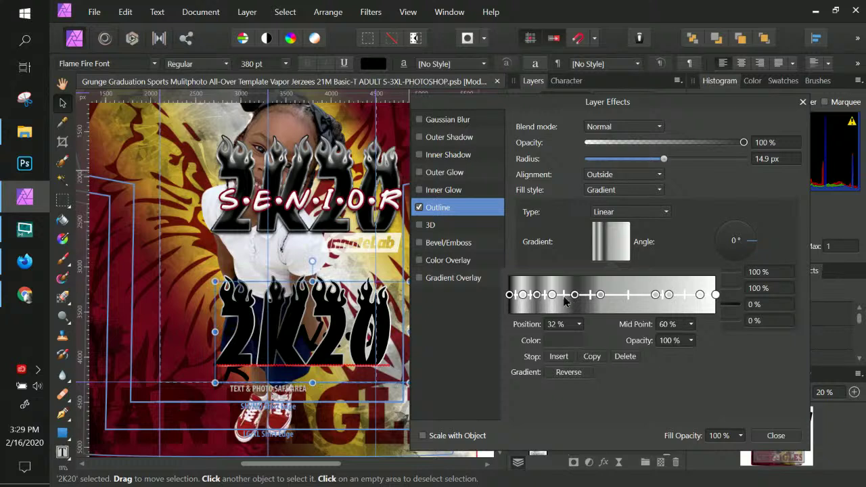
{"action": "left_click", "coordinate": [556, 296]}
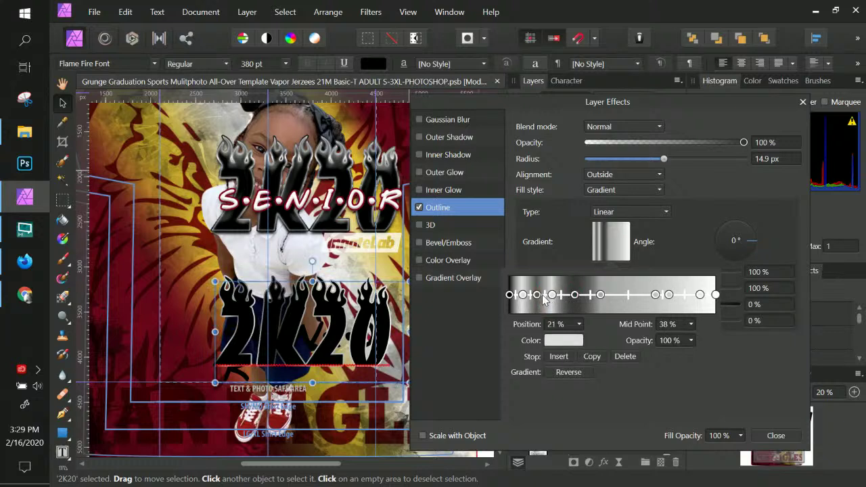
{"action": "left_click", "coordinate": [548, 296]}
{"action": "left_click", "coordinate": [524, 295]}
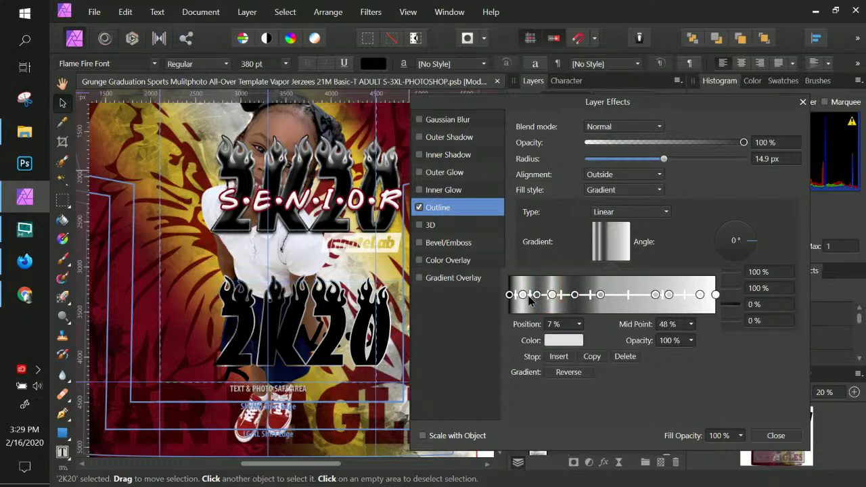
{"action": "left_click_drag", "start_coordinate": [530, 301], "coordinate": [530, 301]}
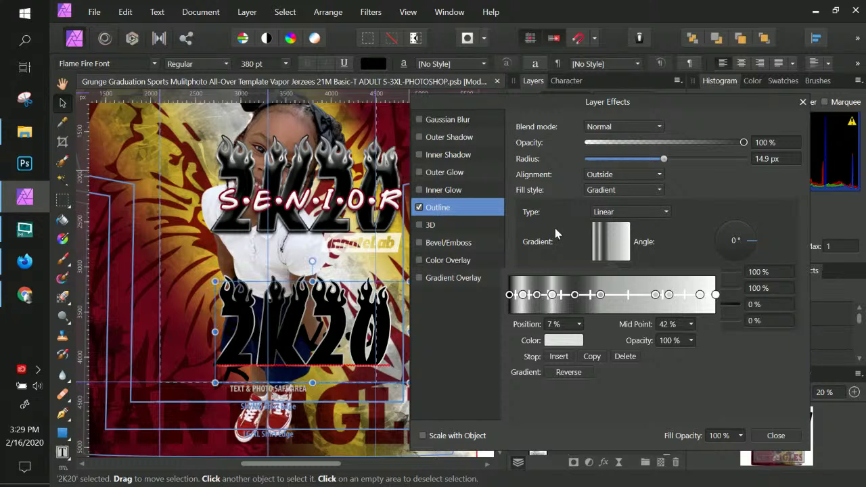
Step: Insert a dark grey stop at about 52% in the 2K20 text's outline gradient
{"action": "left_click", "coordinate": [611, 294]}
{"action": "left_click", "coordinate": [563, 340]}
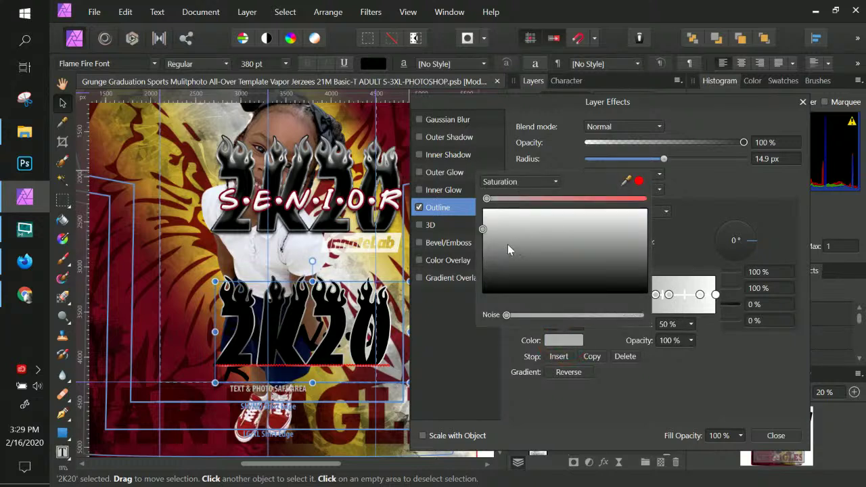
{"action": "left_click", "coordinate": [506, 263]}
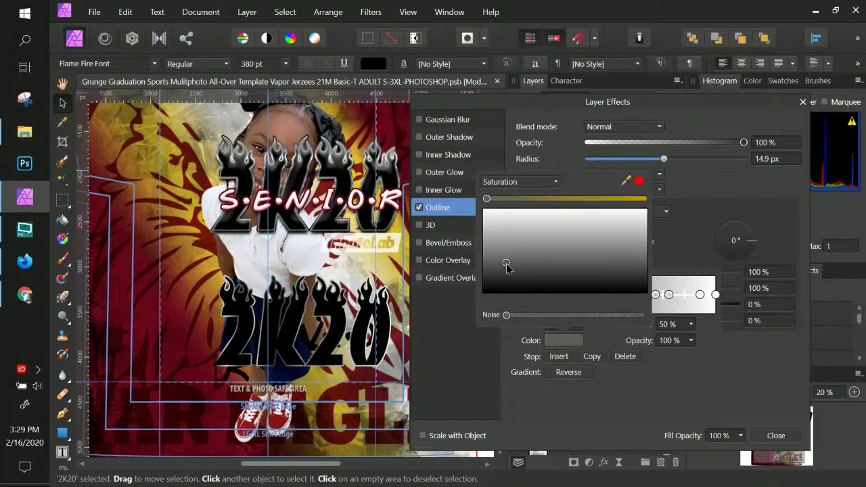
{"action": "left_click", "coordinate": [594, 385]}
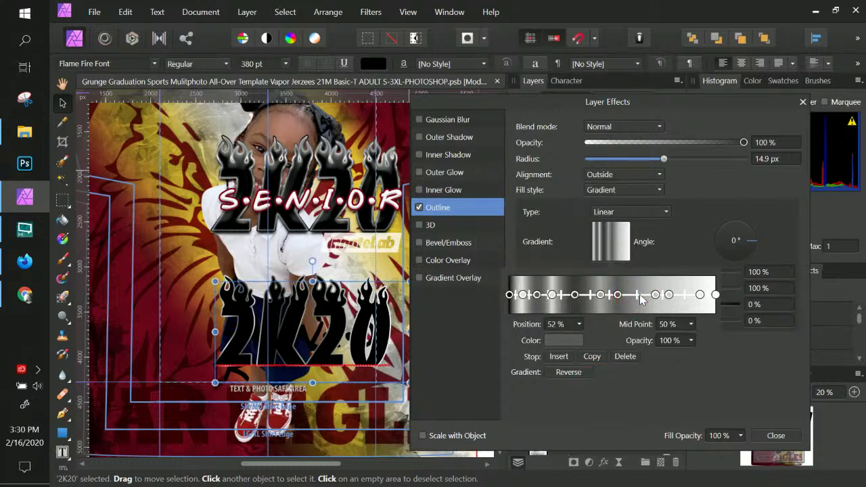
Step: Move the light grey outline stop to 61% with a 37% midpoint, and add a mid-grey stop just before the next light stop
{"action": "left_click_drag", "start_coordinate": [655, 294], "coordinate": [636, 301]}
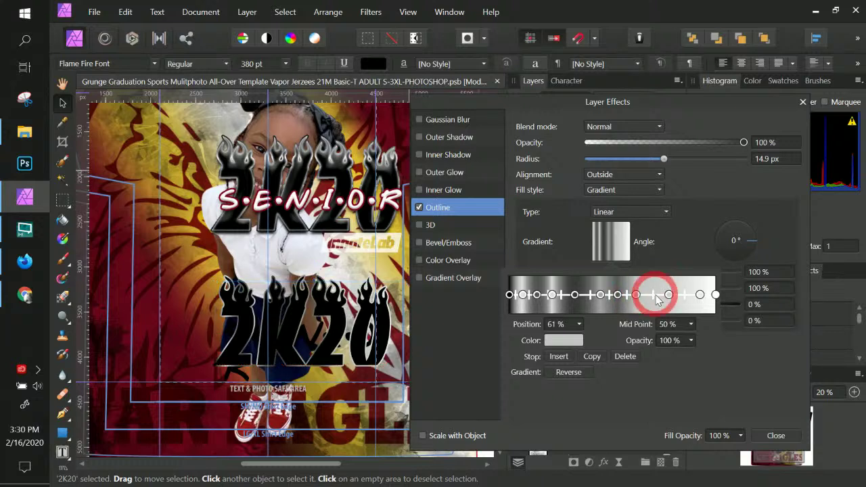
{"action": "left_click_drag", "start_coordinate": [653, 296], "coordinate": [648, 299]}
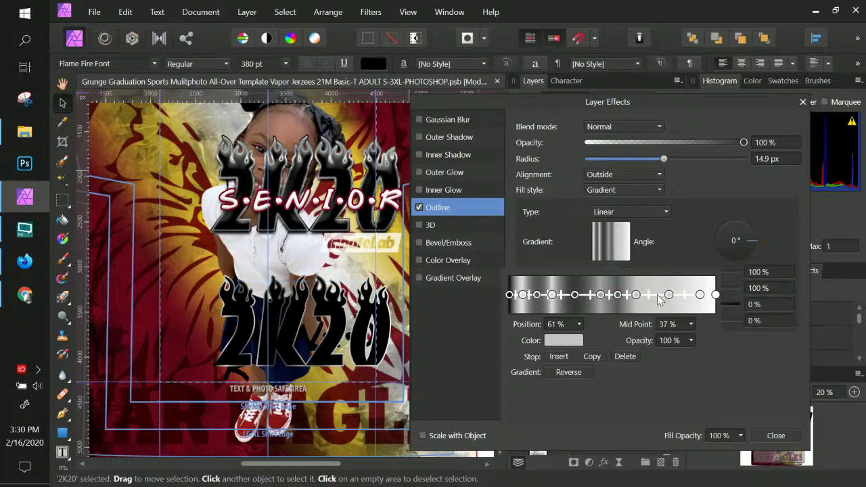
{"action": "left_click", "coordinate": [566, 341]}
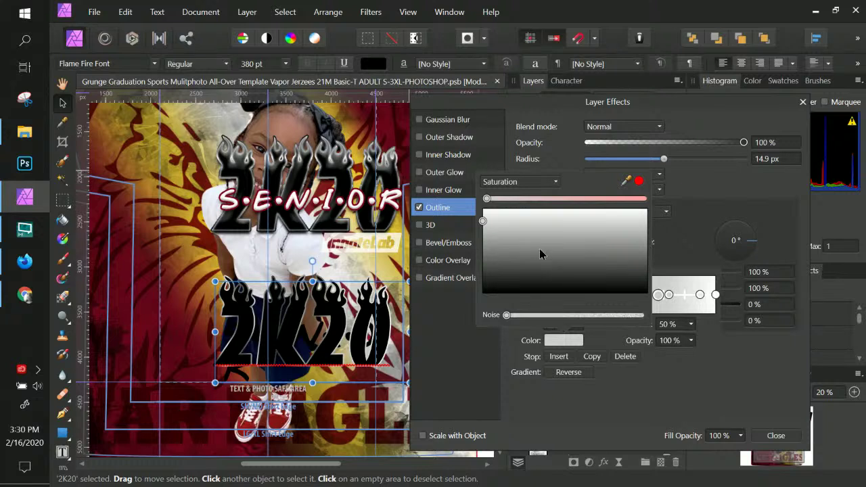
{"action": "left_click_drag", "start_coordinate": [541, 251], "coordinate": [592, 258]}
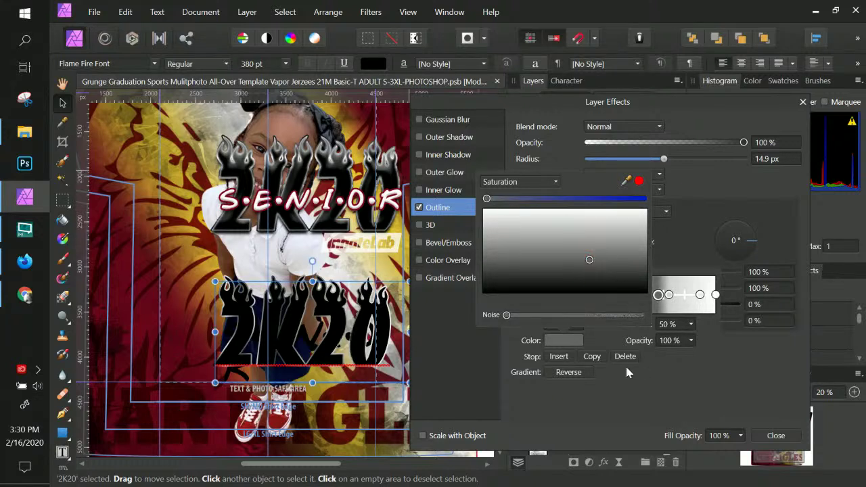
{"action": "left_click", "coordinate": [621, 389]}
Step: Add a near-black stop at 84% of the outline gradient
{"action": "left_click_drag", "start_coordinate": [669, 299], "coordinate": [683, 295]}
{"action": "left_click", "coordinate": [683, 295]}
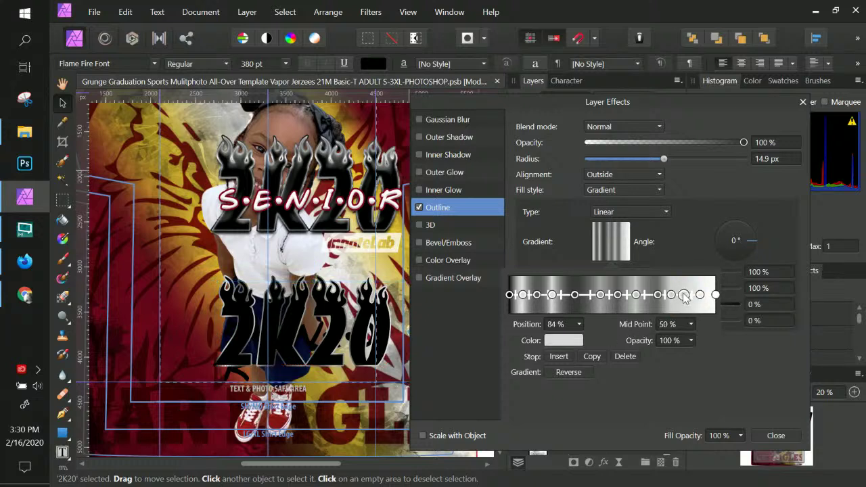
{"action": "left_click", "coordinate": [564, 340]}
{"action": "left_click_drag", "start_coordinate": [549, 262], "coordinate": [548, 282]}
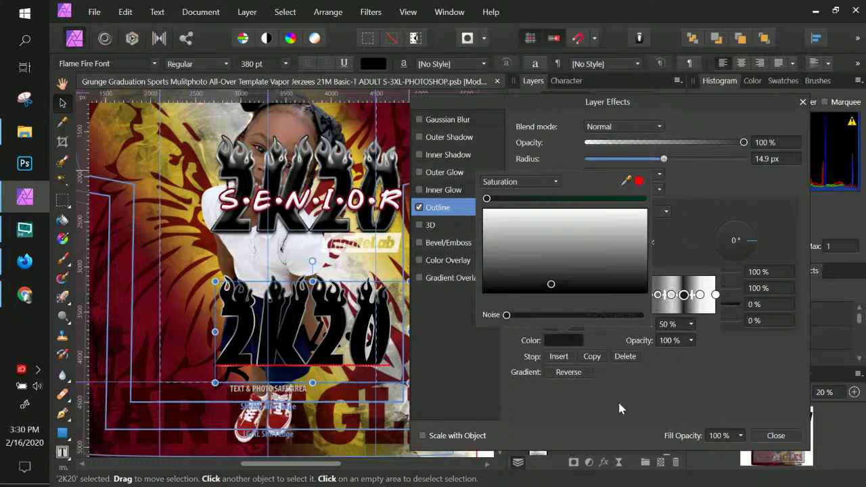
Step: Shift the near-black outline stop to 90% and move the neighbouring light stop almost to the gradient's end
{"action": "left_click", "coordinate": [707, 295]}
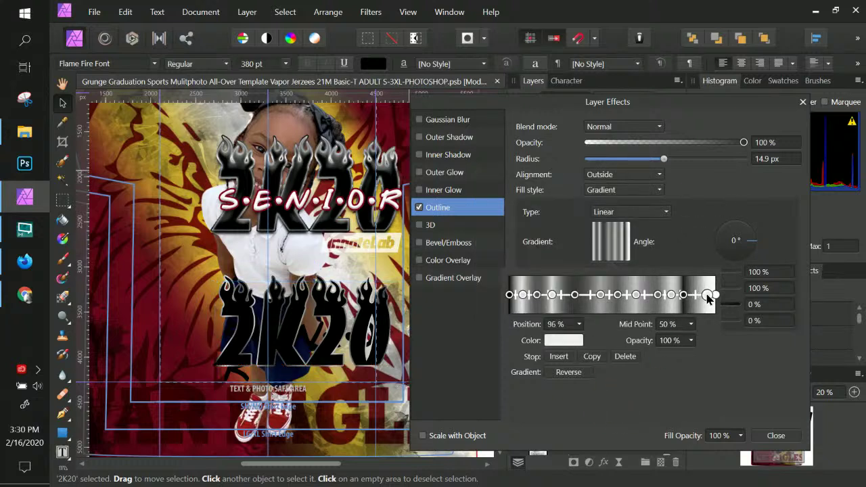
{"action": "mouse_move", "coordinate": [707, 295]}
{"action": "left_mouse_down"}
{"action": "mouse_move", "coordinate": [717, 298]}
{"action": "mouse_move", "coordinate": [682, 298]}
{"action": "mouse_move", "coordinate": [691, 304]}
{"action": "left_mouse_up"}
{"action": "left_click", "coordinate": [714, 295]}
{"action": "left_click", "coordinate": [671, 296]}
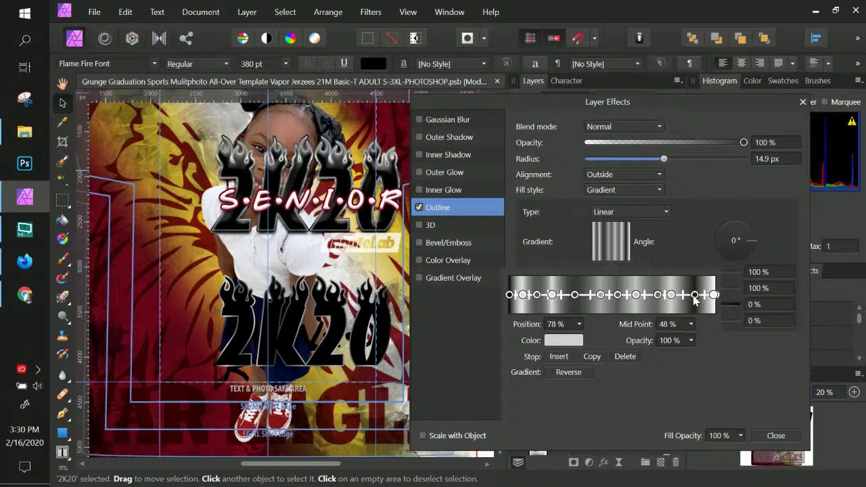
Step: Recolour the outline gradient's 90% stop to a softer dark grey
{"action": "left_click", "coordinate": [695, 295]}
{"action": "left_click", "coordinate": [560, 339]}
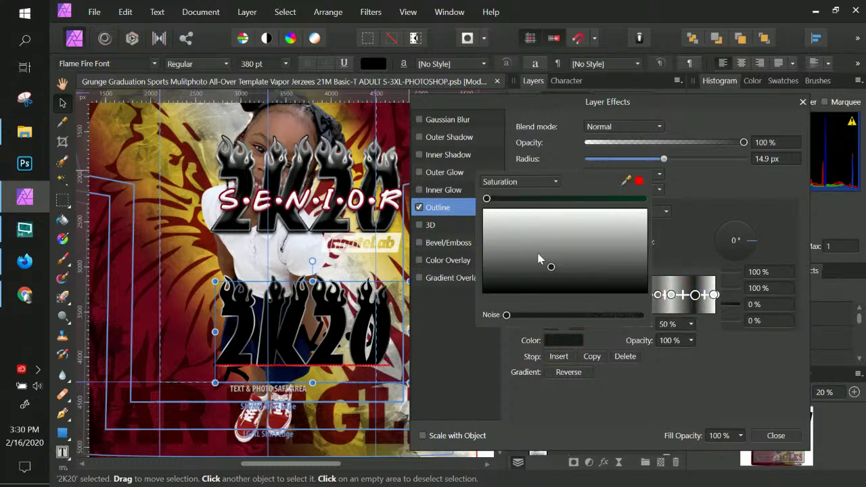
{"action": "left_click_drag", "start_coordinate": [545, 258], "coordinate": [522, 276]}
{"action": "left_click", "coordinate": [649, 386]}
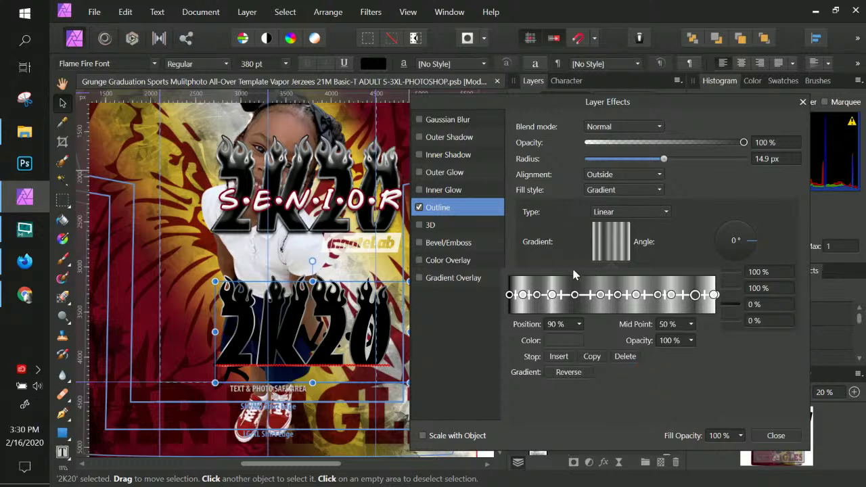
Step: Set the outline gradient's angle to 90°
{"action": "left_click", "coordinate": [736, 241]}
{"action": "left_click", "coordinate": [733, 240]}
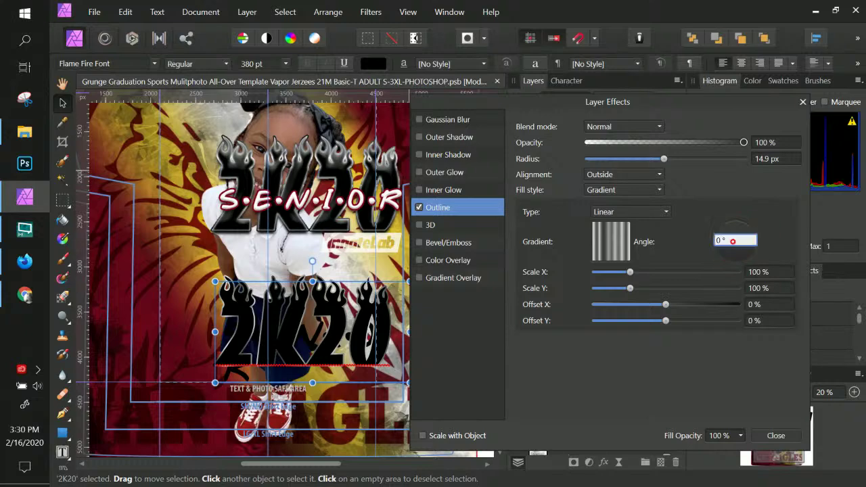
{"action": "type", "text": "90"}
{"action": "key", "text": "Return"}
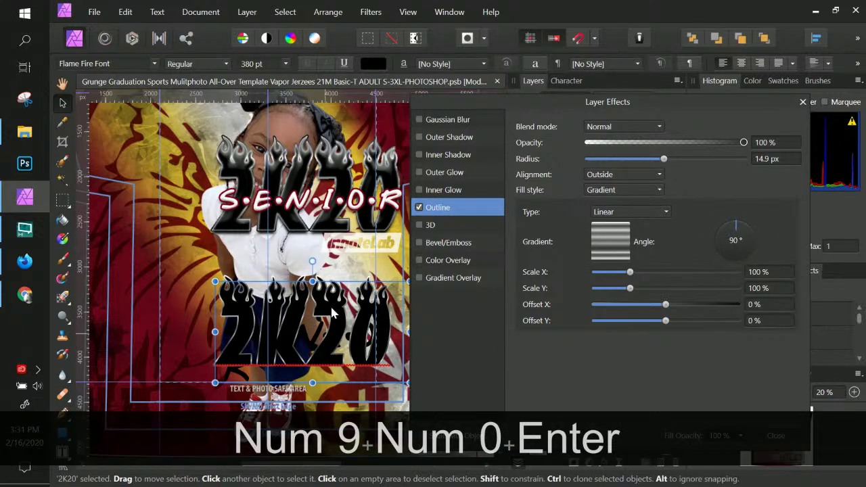
Step: Try the outline gradient at an angle of 135°, and return it to 90°
{"action": "left_click", "coordinate": [736, 231]}
{"action": "left_click_drag", "start_coordinate": [732, 228], "coordinate": [731, 228]}
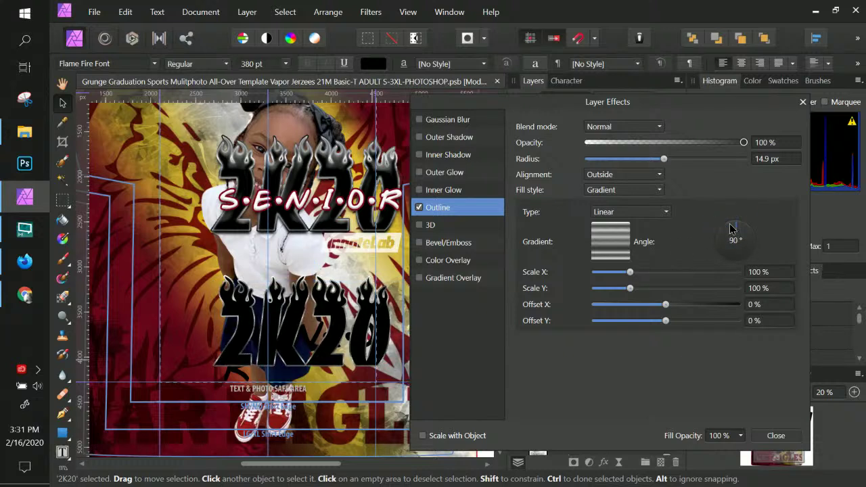
{"action": "left_click_drag", "start_coordinate": [730, 229], "coordinate": [725, 232]}
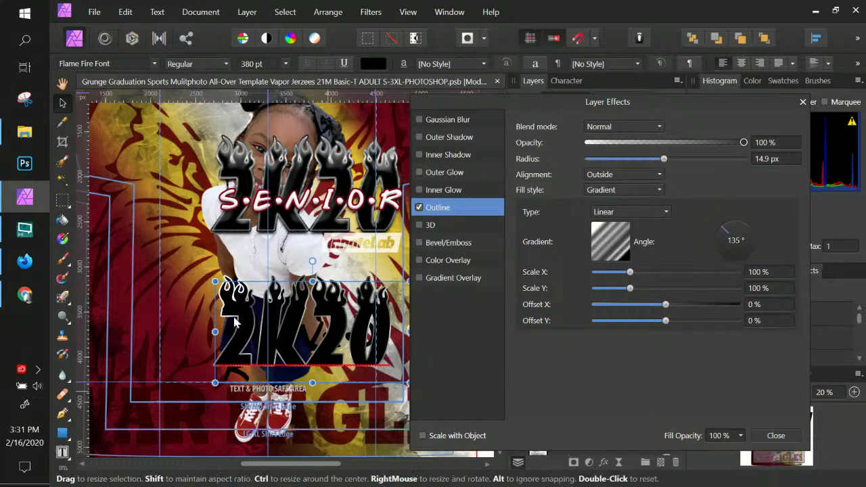
{"action": "left_click", "coordinate": [736, 227]}
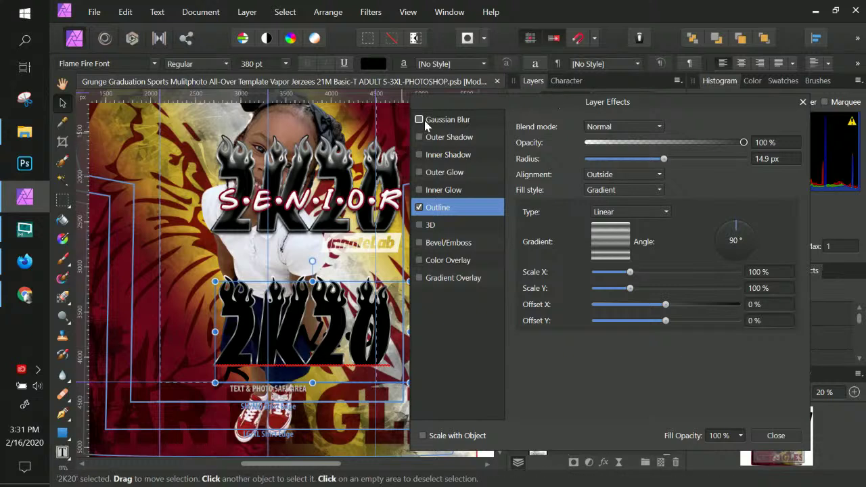
Step: Enable Bevel/Emboss on the 2K20 text with type Inner and a Soften value of about 5.4 px, leaving the profile uninverted
{"action": "left_click", "coordinate": [426, 244]}
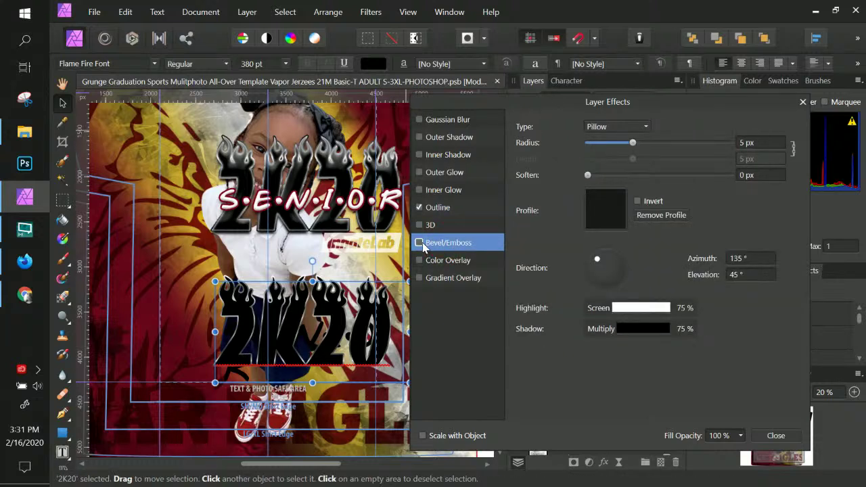
{"action": "left_click", "coordinate": [419, 243]}
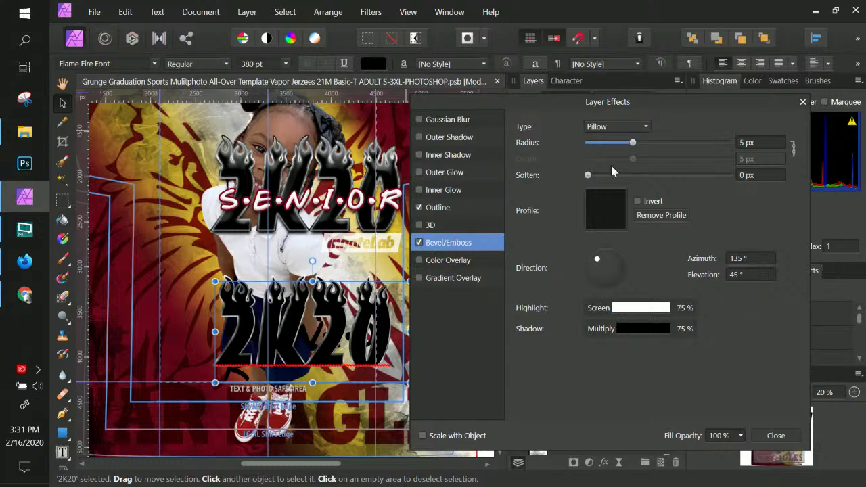
{"action": "left_click", "coordinate": [606, 130]}
{"action": "left_click", "coordinate": [597, 142]}
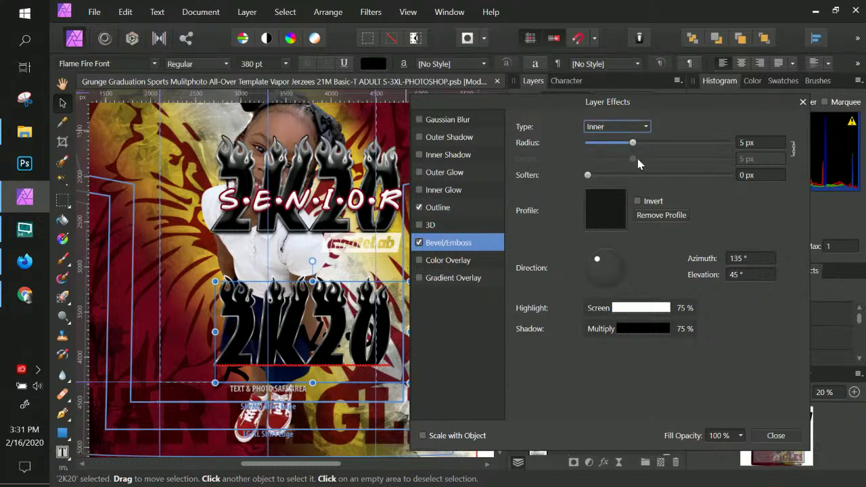
{"action": "left_click_drag", "start_coordinate": [587, 174], "coordinate": [624, 174]}
{"action": "left_click", "coordinate": [637, 201]}
{"action": "left_click", "coordinate": [637, 201]}
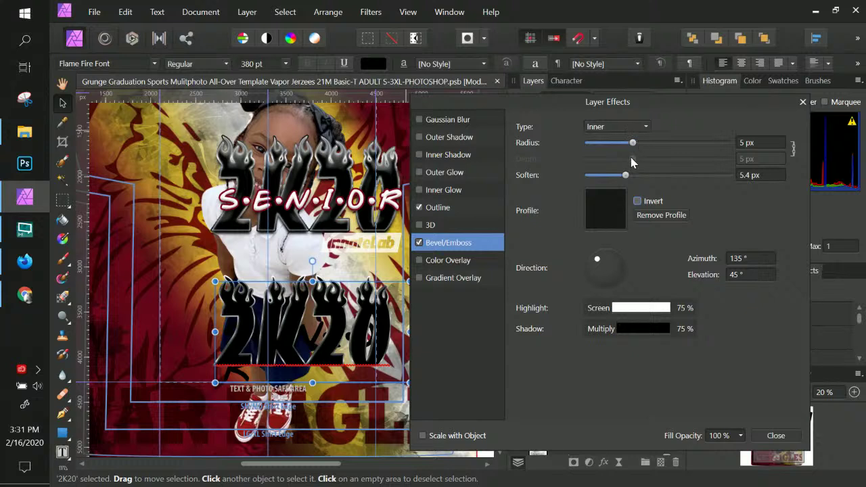
Step: Apply the S-shaped standard profile to the bevel and reshape its curve into a central peak, a dip and a steep final rise
{"action": "left_click", "coordinate": [605, 210]}
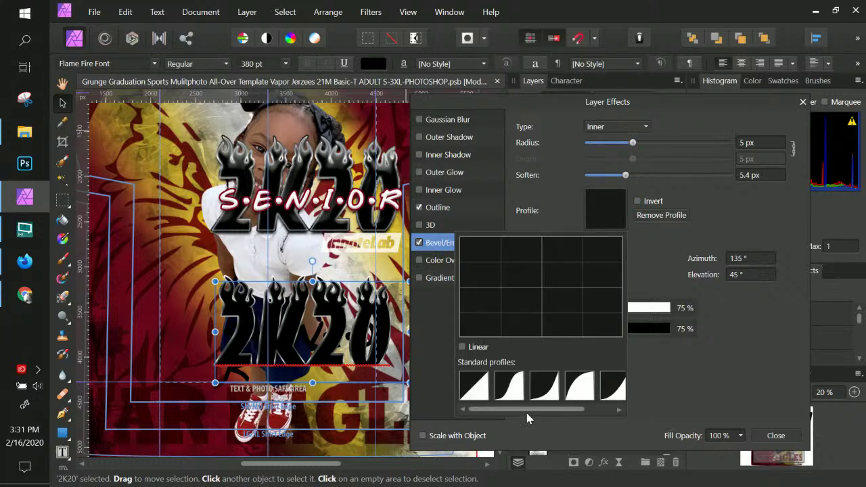
{"action": "left_click", "coordinate": [516, 393]}
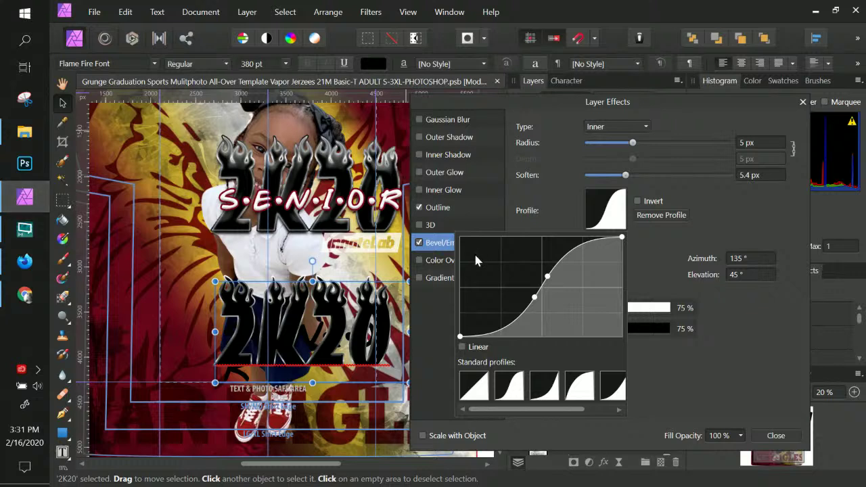
{"action": "left_click_drag", "start_coordinate": [535, 296], "coordinate": [563, 320]}
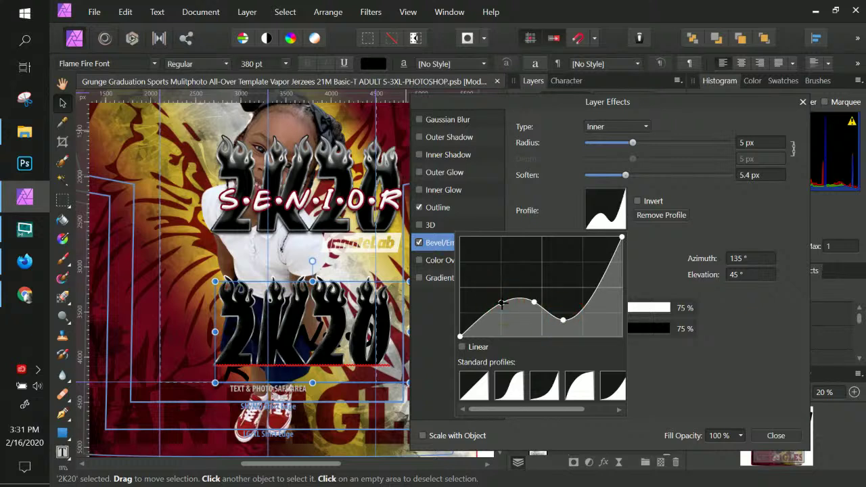
{"action": "left_click_drag", "start_coordinate": [501, 304], "coordinate": [533, 289]}
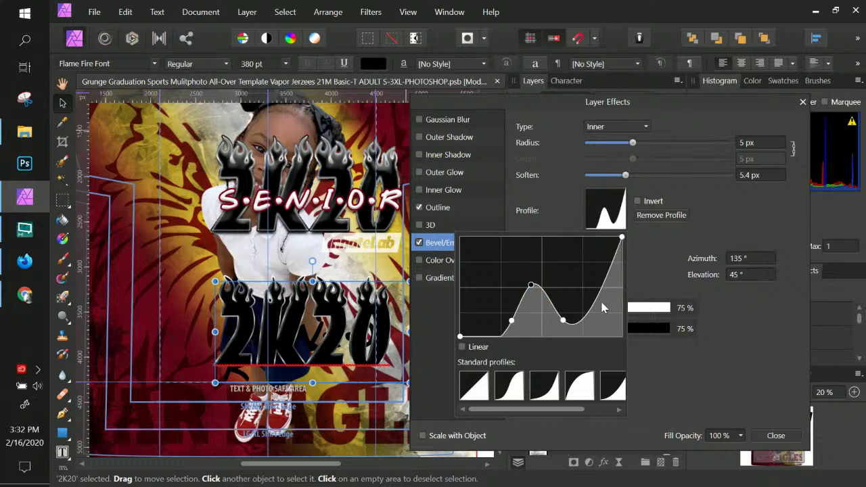
{"action": "left_click", "coordinate": [600, 290]}
{"action": "mouse_move", "coordinate": [584, 280]}
{"action": "left_mouse_down"}
{"action": "mouse_move", "coordinate": [571, 270]}
{"action": "mouse_move", "coordinate": [576, 279]}
{"action": "left_mouse_up"}
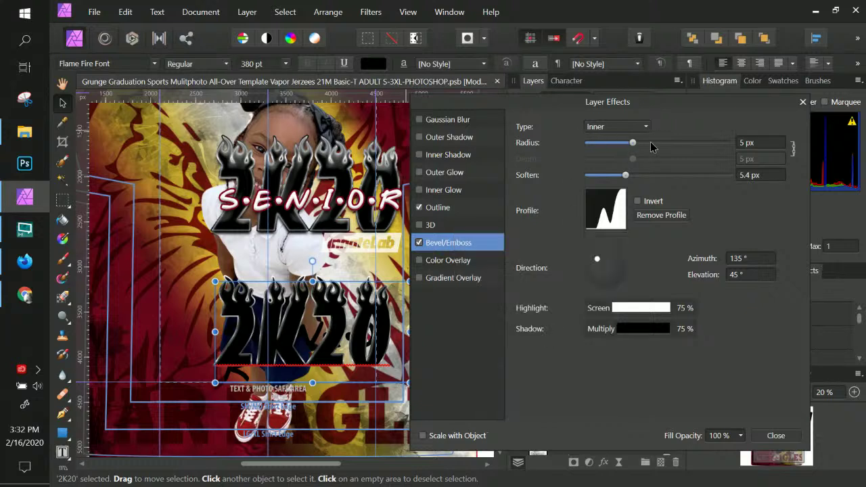
Step: Increase the bevel's radius to about 21.8 px and its softening to about 17.9 px
{"action": "left_click_drag", "start_coordinate": [650, 142], "coordinate": [668, 143]}
{"action": "left_click_drag", "start_coordinate": [625, 174], "coordinate": [661, 174]}
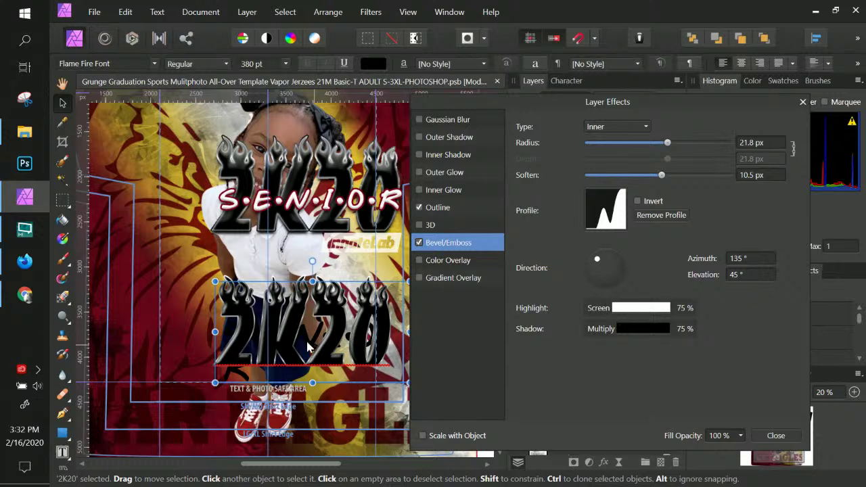
{"action": "left_click", "coordinate": [690, 175]}
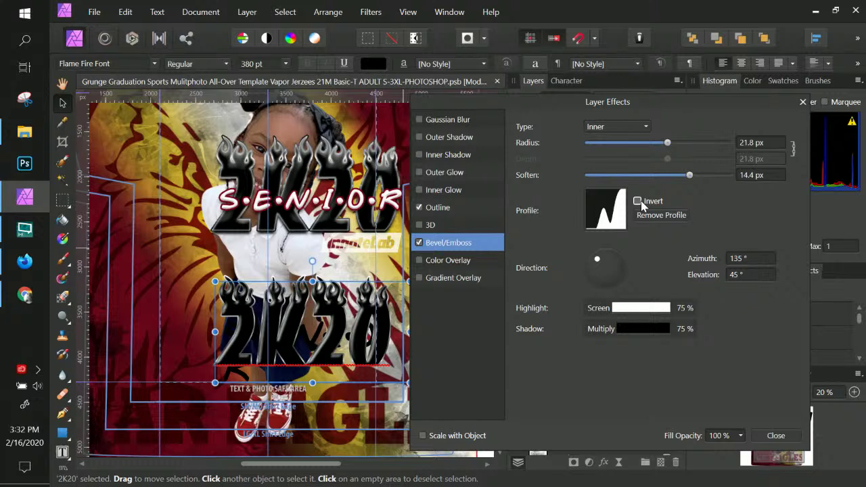
{"action": "left_click_drag", "start_coordinate": [689, 175], "coordinate": [713, 175]}
Step: Reduce the bevel highlight's opacity to 46%
{"action": "left_click", "coordinate": [679, 310]}
{"action": "left_click_drag", "start_coordinate": [584, 371], "coordinate": [562, 368]}
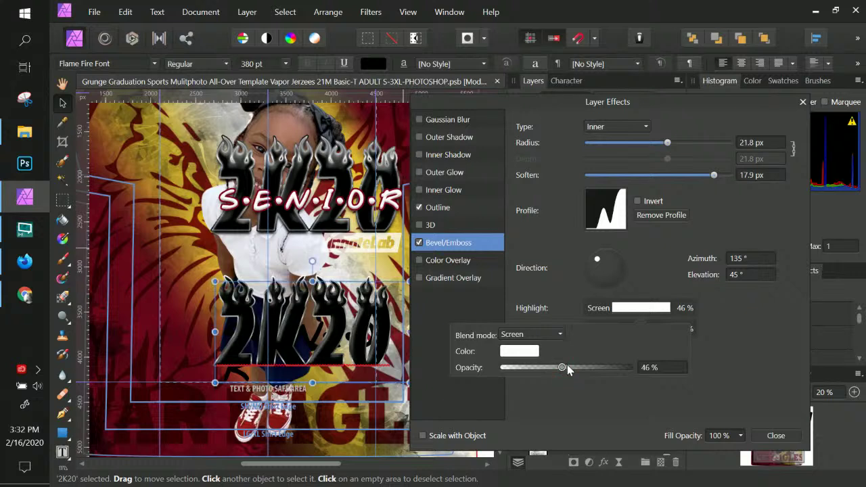
{"action": "left_click", "coordinate": [671, 268]}
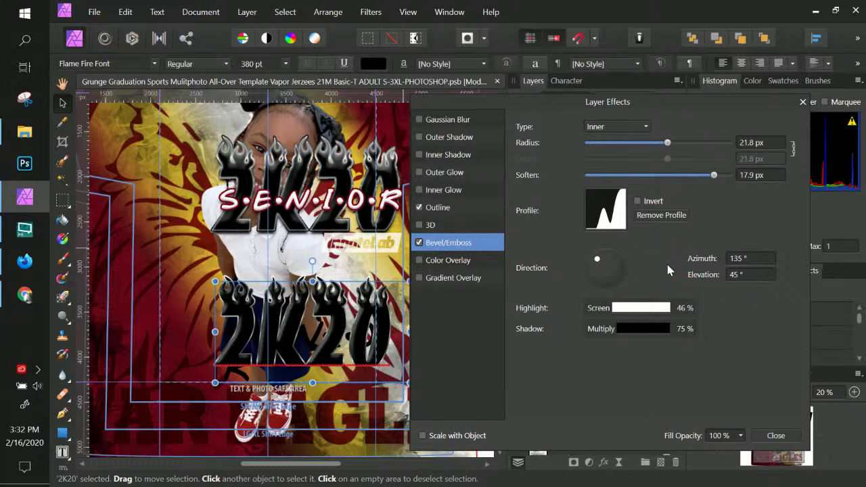
Step: Enable a linear Gradient Overlay on the lower 2K20 text and colour its start stop with maroon sampled from the background artwork
{"action": "left_click", "coordinate": [420, 278]}
{"action": "left_click", "coordinate": [440, 280]}
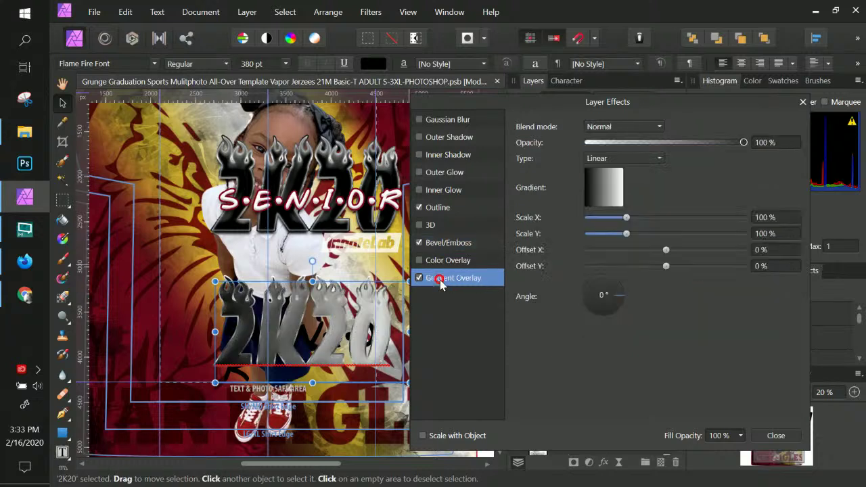
{"action": "left_click", "coordinate": [595, 196]}
{"action": "left_click", "coordinate": [504, 241]}
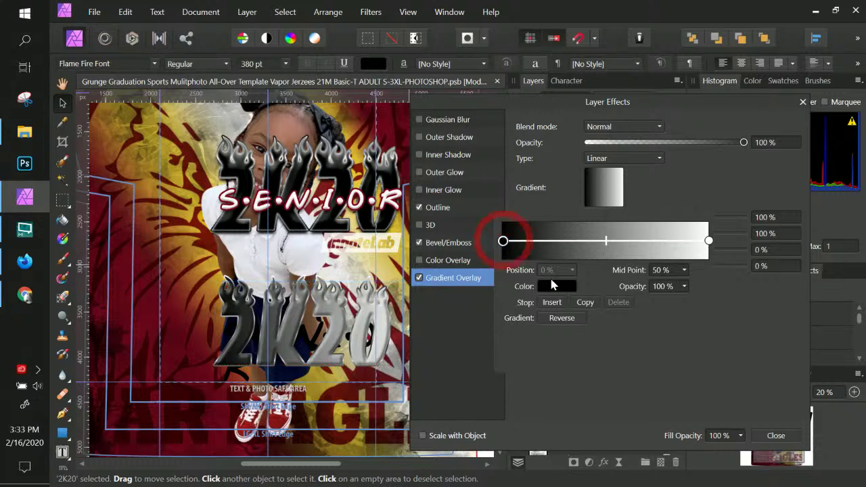
{"action": "left_click", "coordinate": [556, 286]}
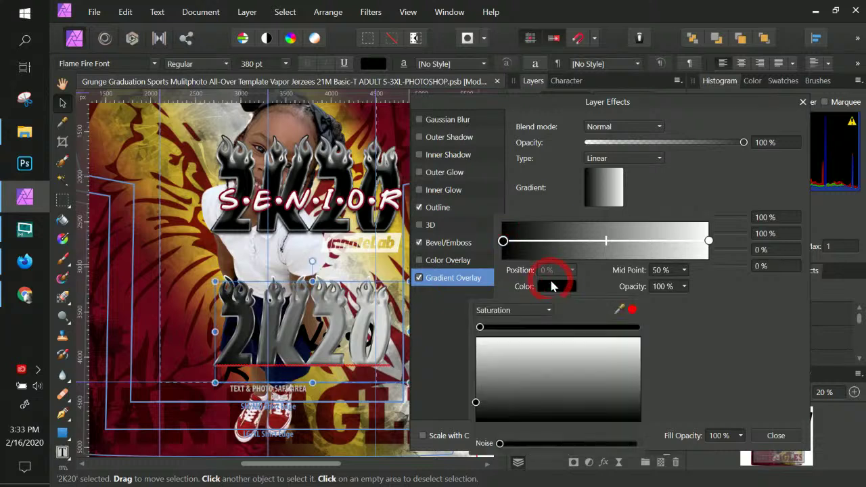
{"action": "left_click", "coordinate": [620, 310]}
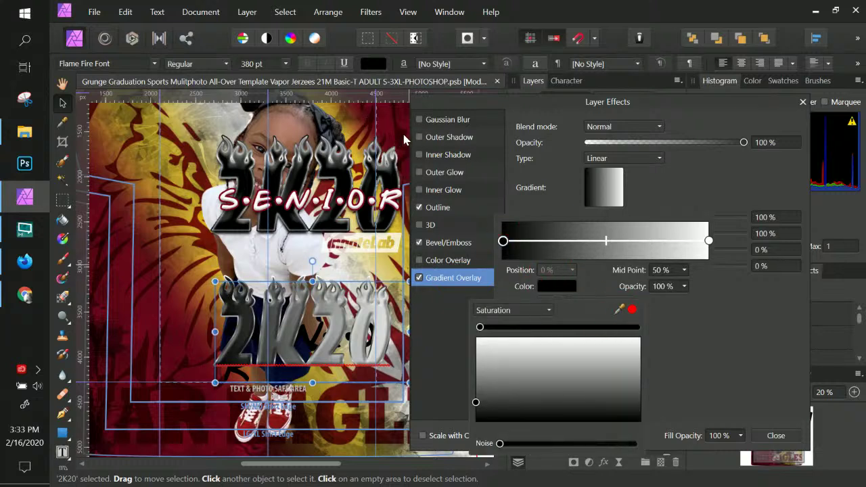
{"action": "left_click_drag", "start_coordinate": [617, 313], "coordinate": [389, 147]}
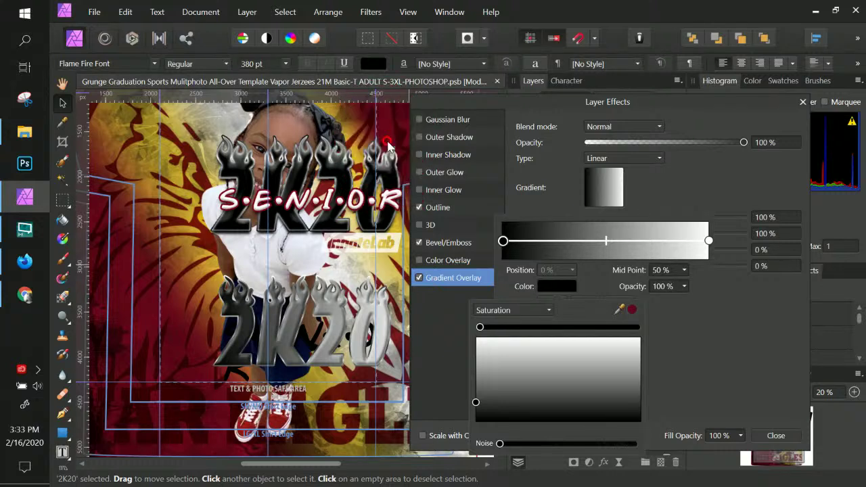
{"action": "left_click", "coordinate": [632, 310]}
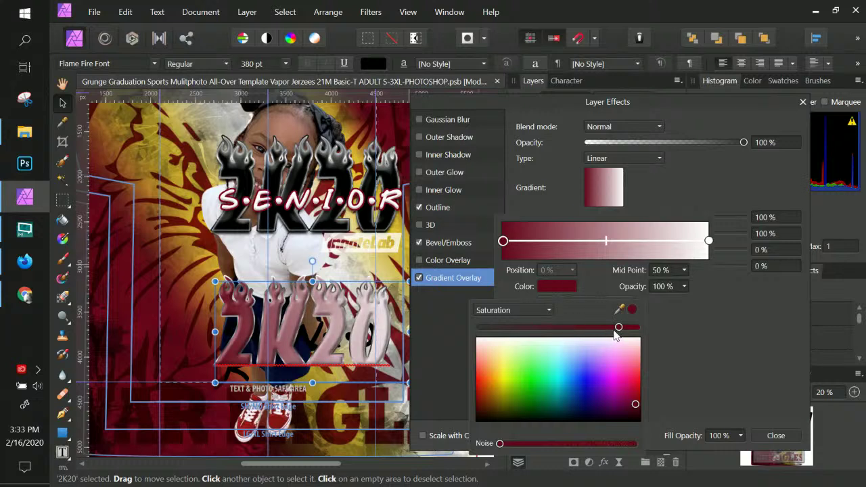
Step: Darken the gradient's maroon start stop and slightly increase its saturation
{"action": "left_click_drag", "start_coordinate": [619, 328], "coordinate": [617, 328]}
{"action": "left_click_drag", "start_coordinate": [635, 405], "coordinate": [633, 411]}
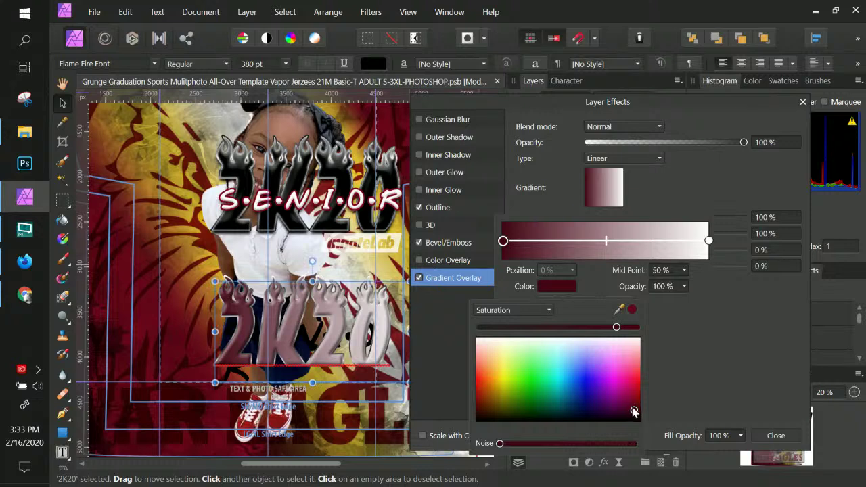
{"action": "left_click", "coordinate": [709, 241]}
{"action": "left_click", "coordinate": [551, 289]}
{"action": "left_click_drag", "start_coordinate": [617, 327], "coordinate": [565, 331]}
{"action": "left_click", "coordinate": [559, 328]}
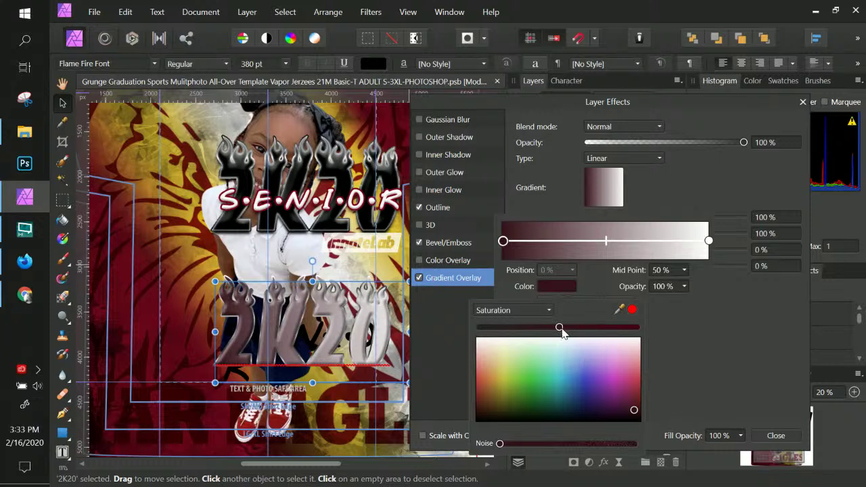
{"action": "left_click_drag", "start_coordinate": [560, 328], "coordinate": [625, 329]}
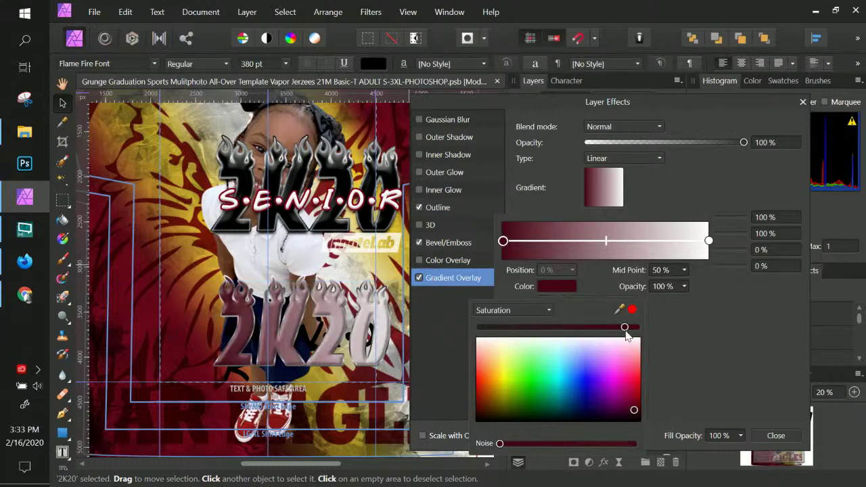
Step: Recolour the gradient's white end stop with a dark maroon sampled from the background artwork
{"action": "left_click", "coordinate": [707, 241]}
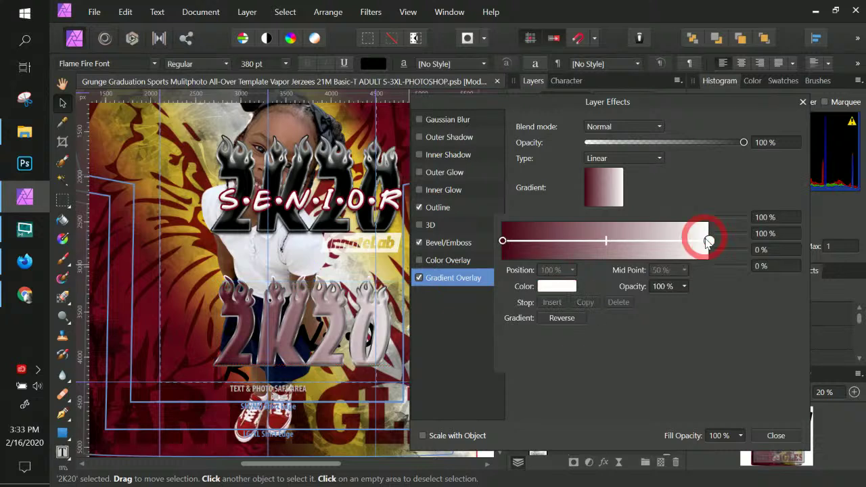
{"action": "left_click", "coordinate": [557, 286]}
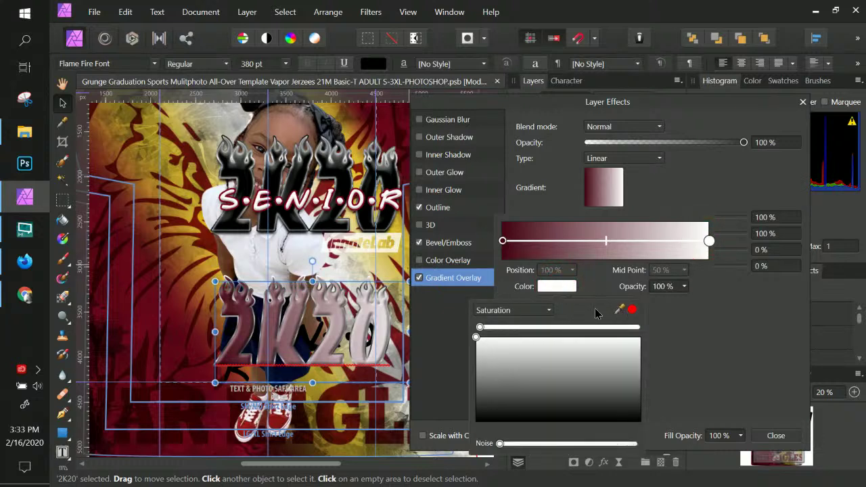
{"action": "left_click_drag", "start_coordinate": [619, 309], "coordinate": [141, 377]}
{"action": "left_click", "coordinate": [631, 309]}
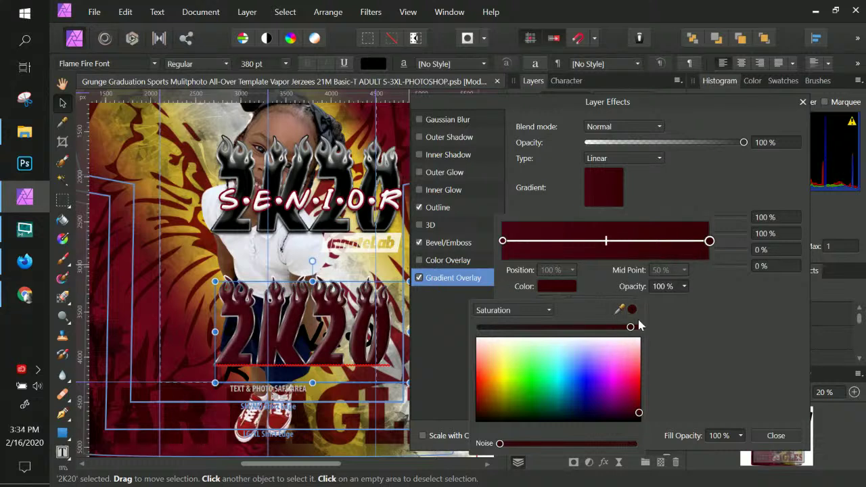
{"action": "left_click_drag", "start_coordinate": [639, 418], "coordinate": [638, 414]}
{"action": "left_click", "coordinate": [715, 325]}
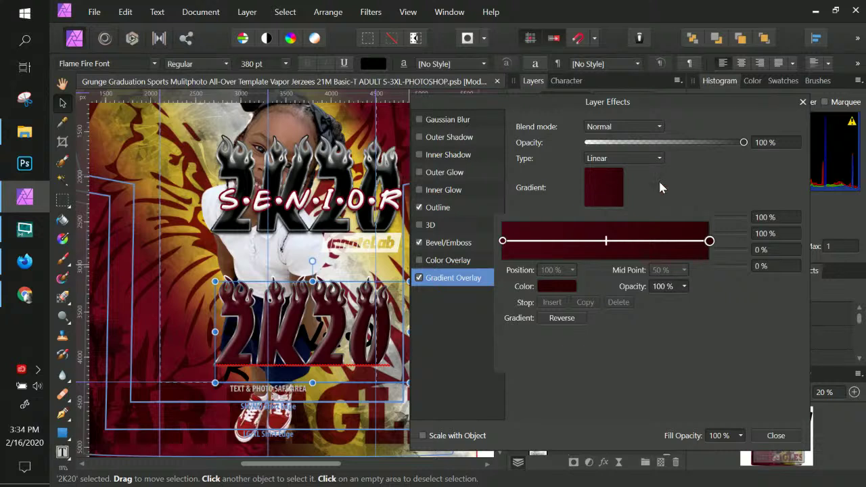
{"action": "left_click", "coordinate": [757, 317]}
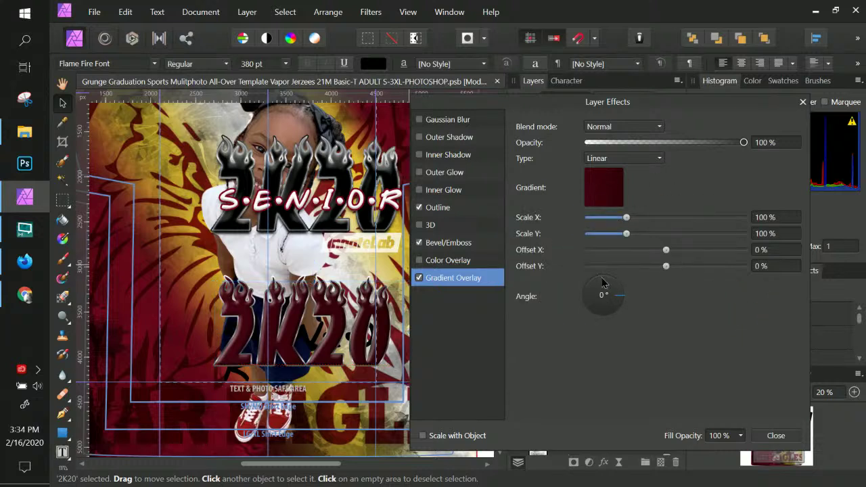
Step: Rotate the gradient overlay to 90° and shift its midpoint to 65%
{"action": "left_click_drag", "start_coordinate": [604, 290], "coordinate": [608, 307]}
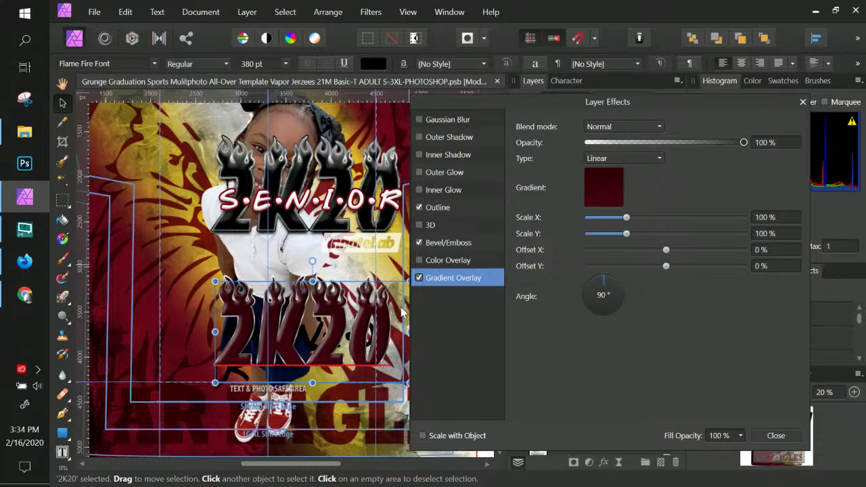
{"action": "left_click", "coordinate": [593, 192]}
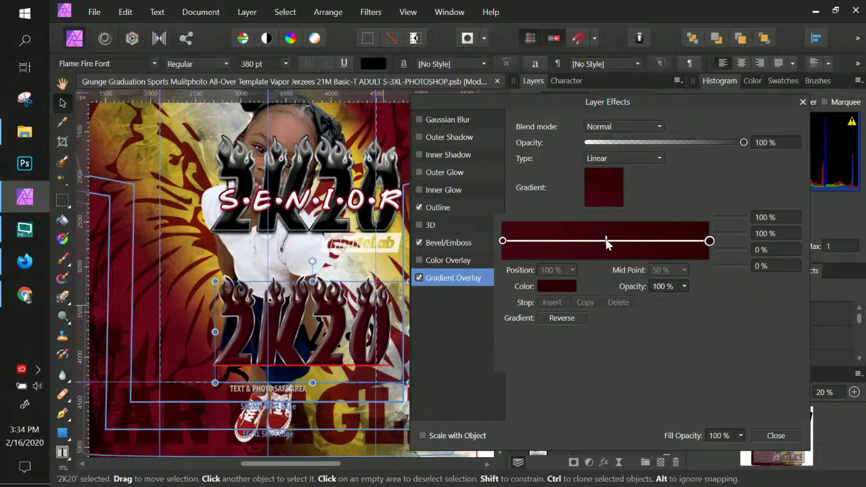
{"action": "mouse_move", "coordinate": [606, 242]}
{"action": "left_mouse_down"}
{"action": "mouse_move", "coordinate": [576, 243]}
{"action": "mouse_move", "coordinate": [636, 246]}
{"action": "left_mouse_up"}
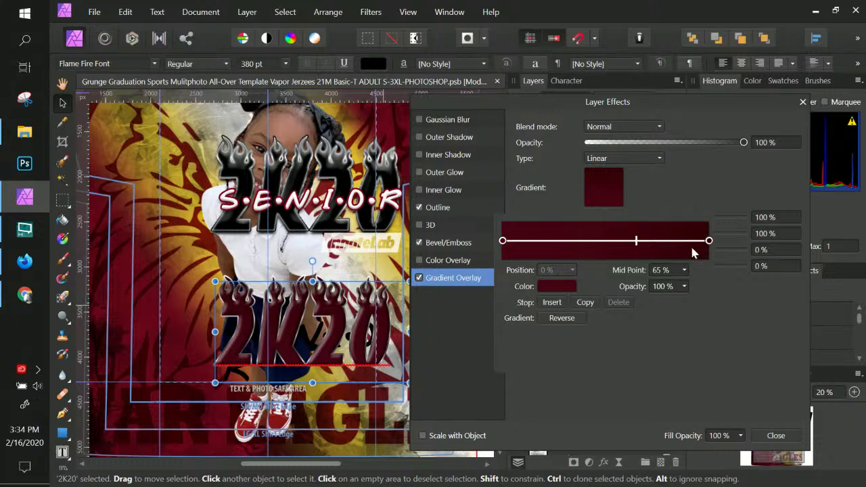
Step: Darken the gradient overlay's end stop to a nearly black maroon
{"action": "left_click", "coordinate": [708, 241]}
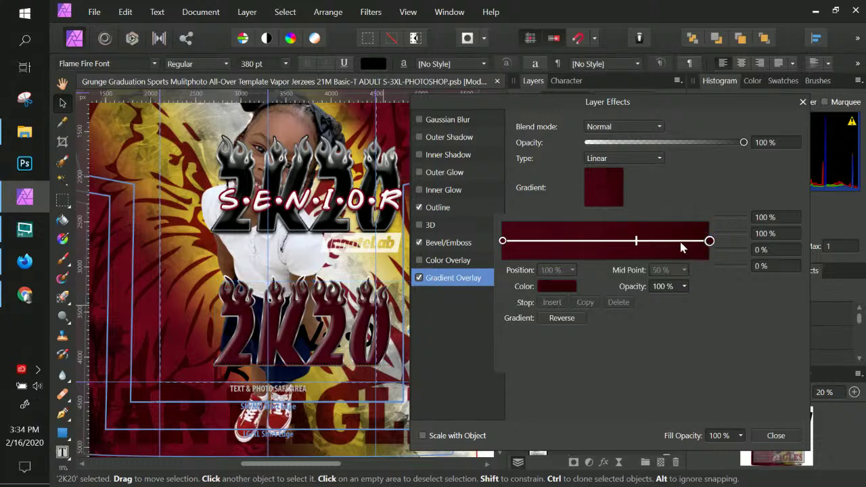
{"action": "left_click", "coordinate": [566, 286]}
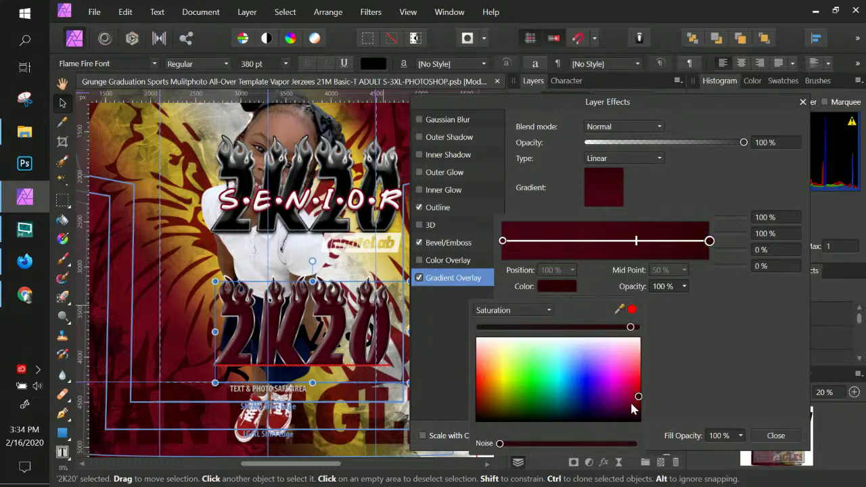
{"action": "left_click_drag", "start_coordinate": [631, 405], "coordinate": [626, 418]}
{"action": "left_click", "coordinate": [695, 364]}
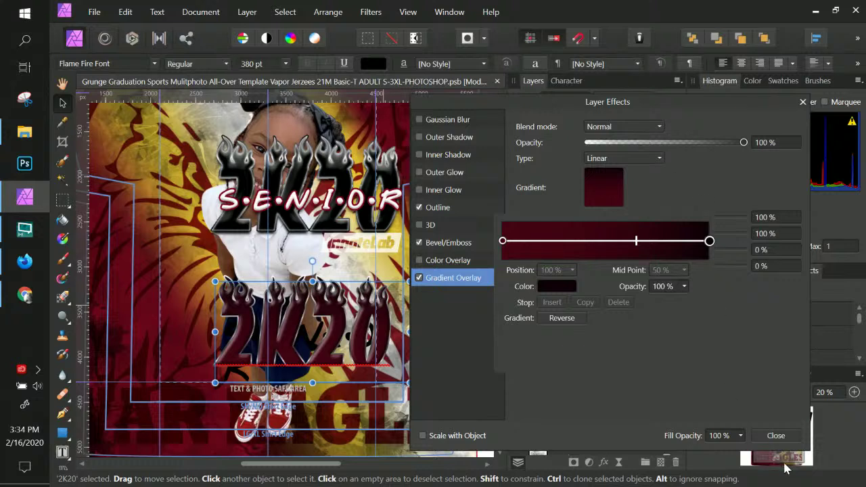
{"action": "left_click", "coordinate": [773, 437]}
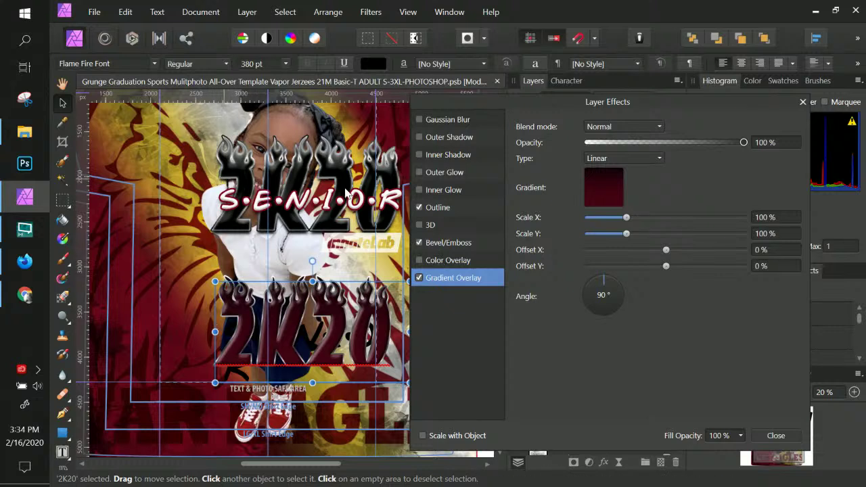
Step: Enable an Outer Glow on the lower 2K20 text with the blend mode set to Normal
{"action": "left_click", "coordinate": [446, 212]}
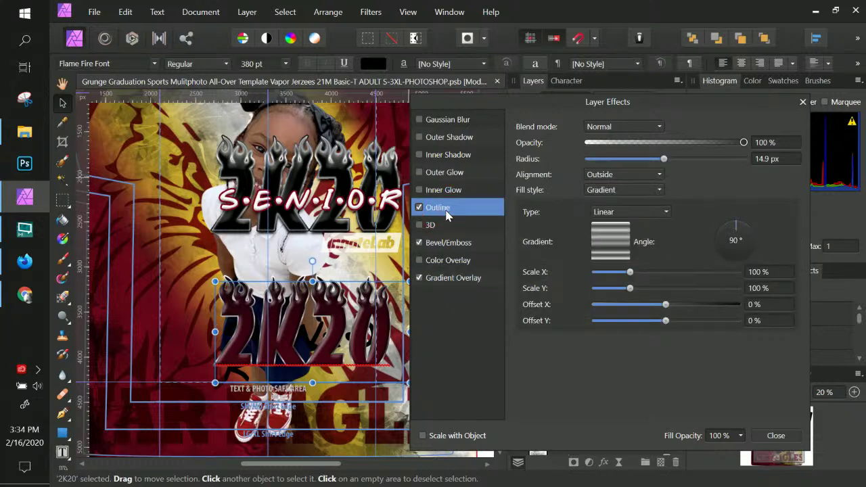
{"action": "left_click", "coordinate": [444, 173]}
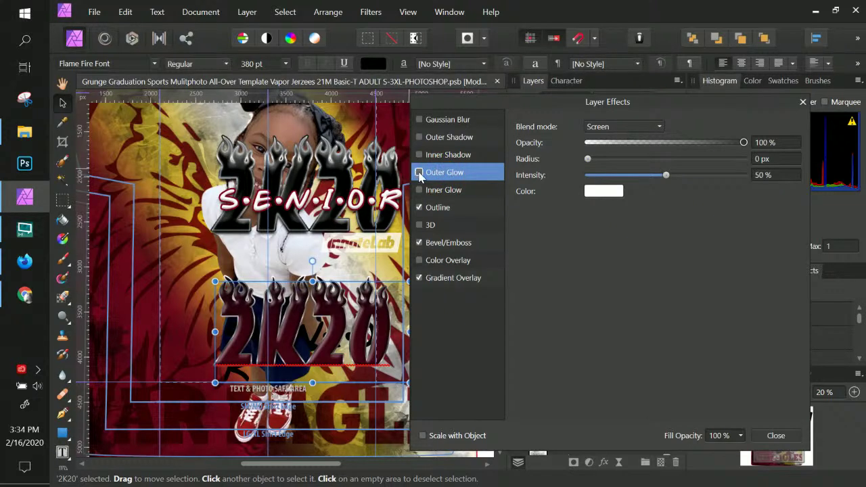
{"action": "left_click", "coordinate": [419, 172]}
{"action": "left_click", "coordinate": [634, 129]}
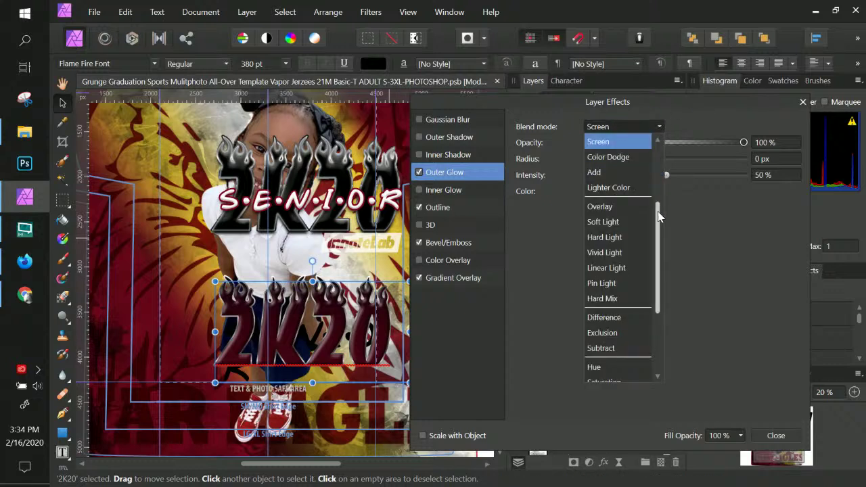
{"action": "scroll", "coordinate": [657, 183], "scroll_direction": "up", "scroll_amount": 3}
{"action": "left_click", "coordinate": [620, 143]}
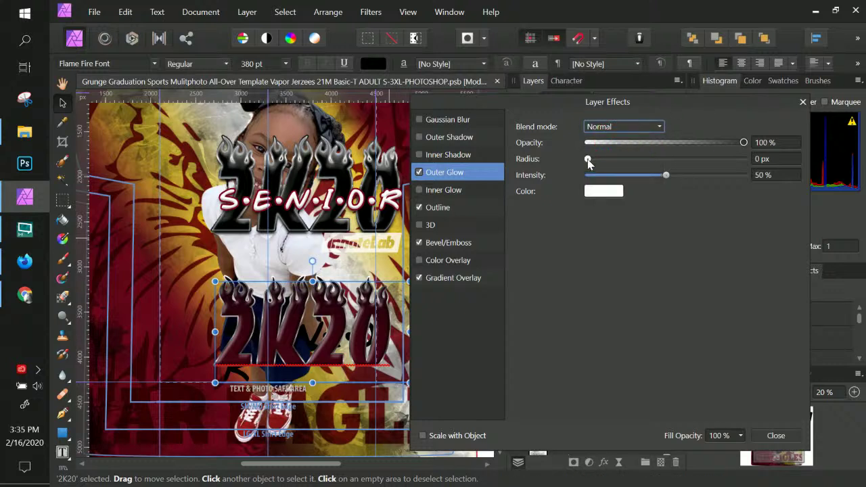
Step: Set the white outer glow's radius to about 26.3 px and its intensity to 100%
{"action": "left_click_drag", "start_coordinate": [587, 158], "coordinate": [737, 159]}
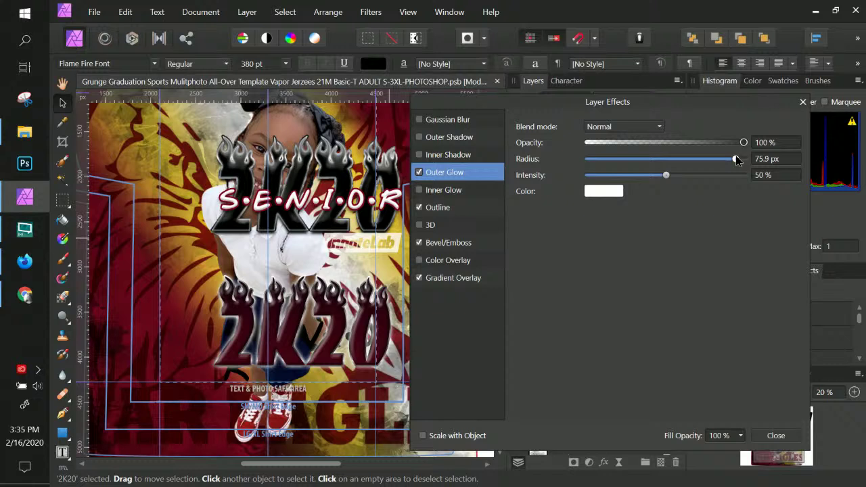
{"action": "left_click_drag", "start_coordinate": [665, 177], "coordinate": [763, 174]}
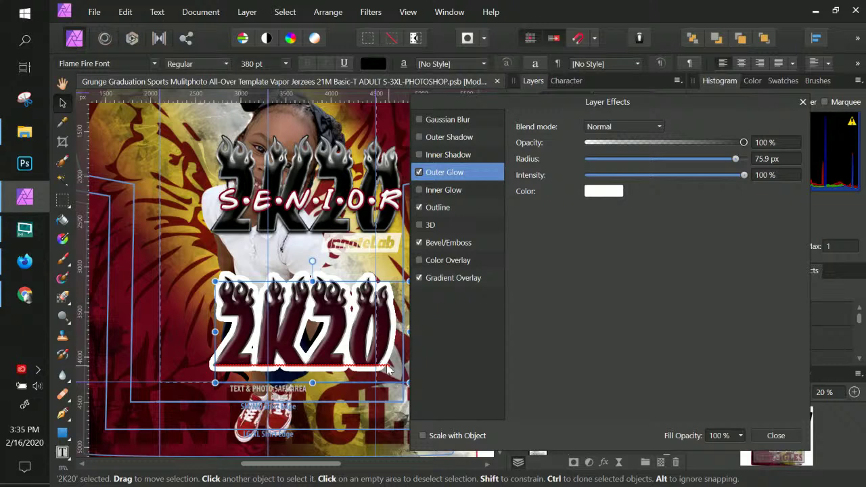
{"action": "left_click_drag", "start_coordinate": [729, 177], "coordinate": [685, 160]}
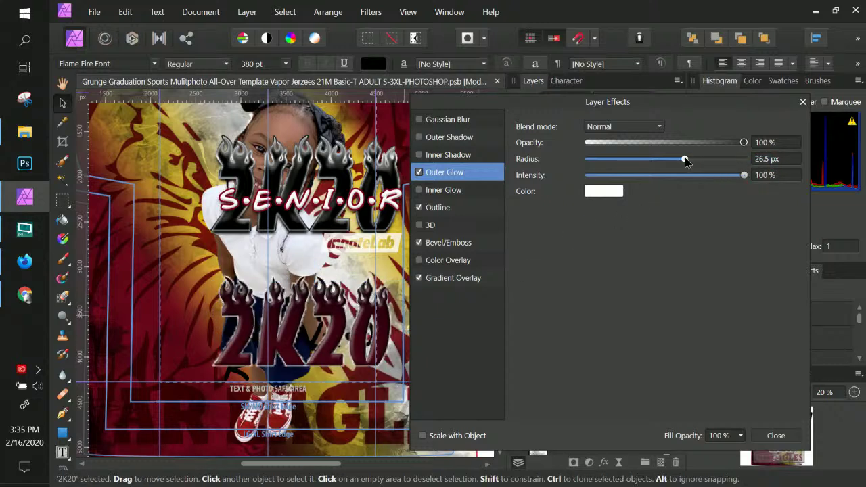
Step: Lower the outer glow's intensity to 98% while inspecting the glow edge up close
{"action": "left_click", "coordinate": [775, 177]}
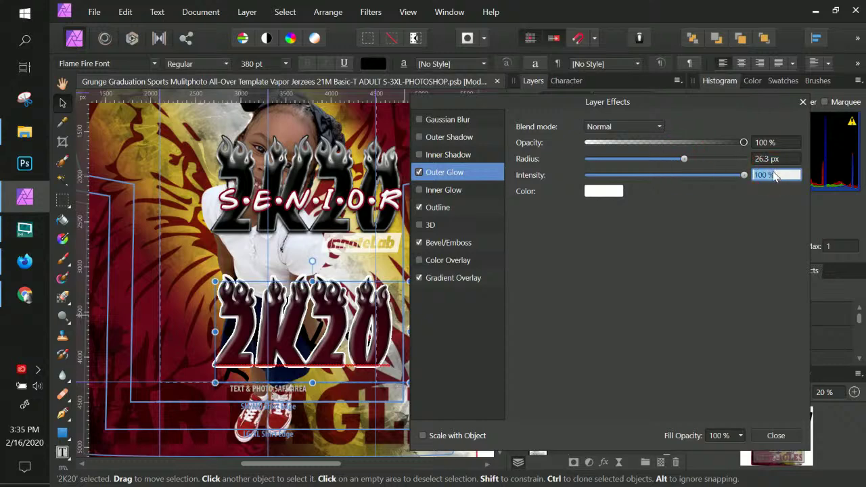
{"action": "key", "text": "ctrl+KP_Add"}
{"action": "key", "text": "ctrl+KP_Add"}
{"action": "key", "text": "ctrl+KP_Add"}
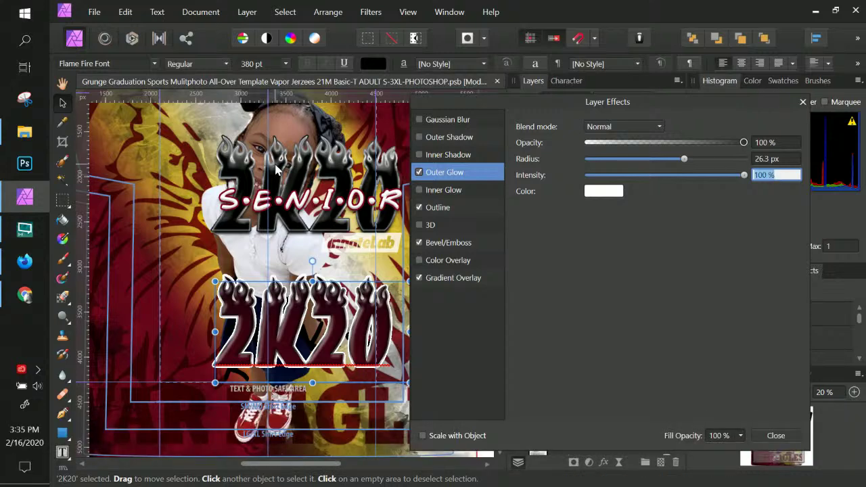
{"action": "key", "text": "ctrl+KP_Add"}
{"action": "key", "text": "ctrl+KP_Add"}
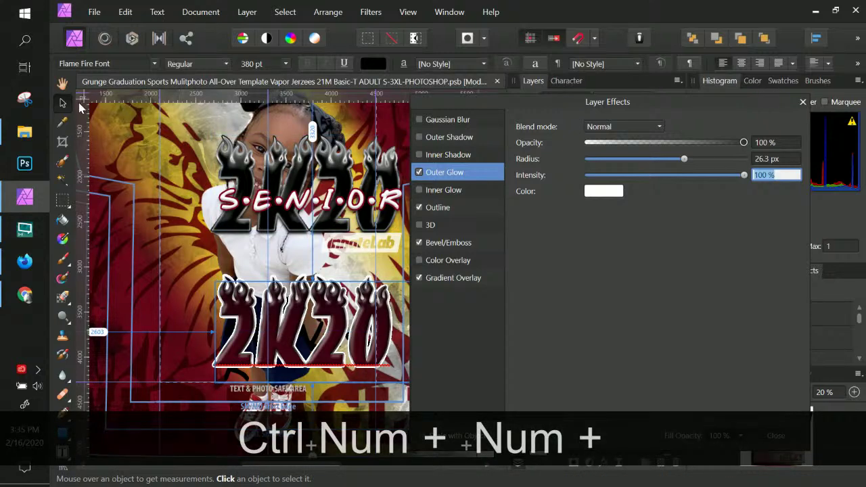
{"action": "key", "text": "ctrl+KP_Add"}
{"action": "key", "text": "ctrl+KP_Add"}
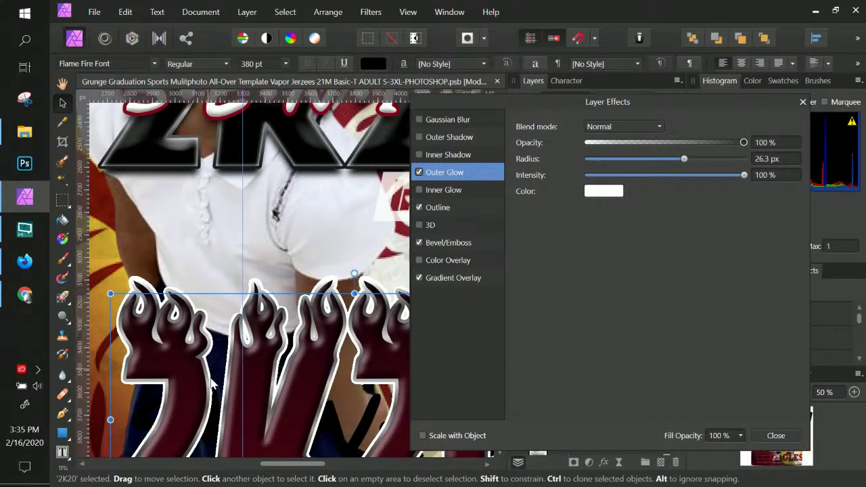
{"action": "left_click", "coordinate": [769, 176]}
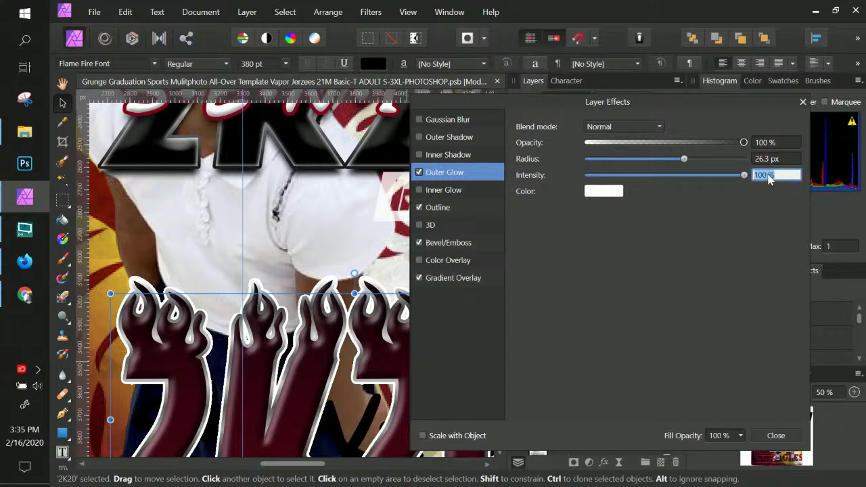
{"action": "type", "text": "98"}
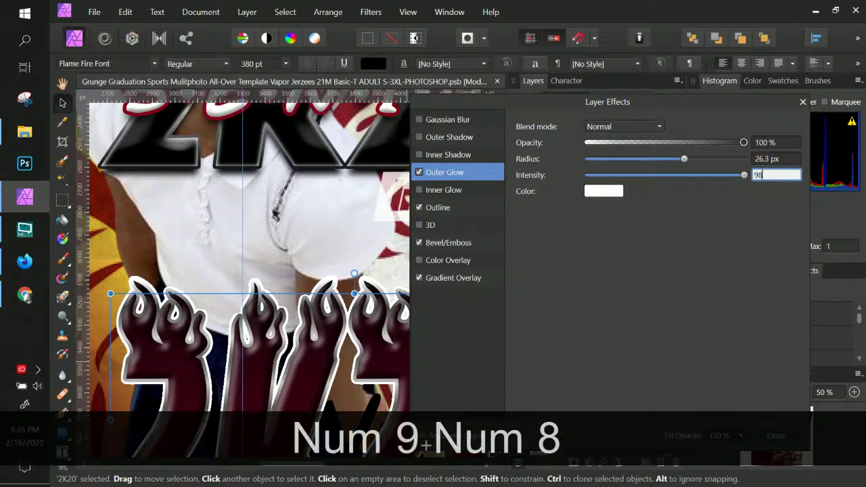
{"action": "left_click", "coordinate": [785, 162]}
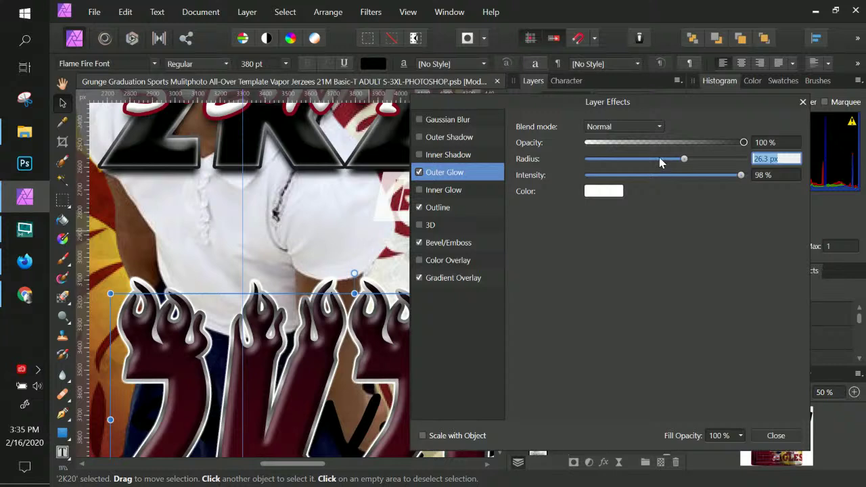
Step: Change the outer glow color of the lower 2K20 text to a nearly black gray
{"action": "left_click", "coordinate": [607, 192]}
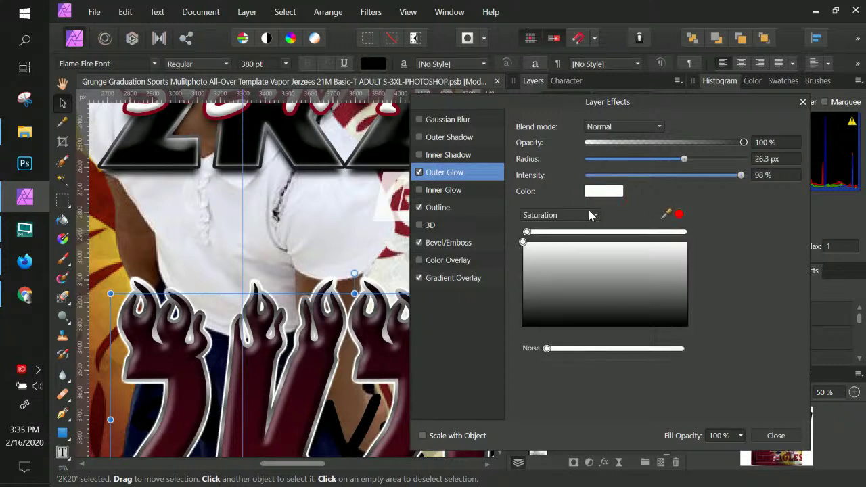
{"action": "left_click_drag", "start_coordinate": [537, 287], "coordinate": [521, 323]}
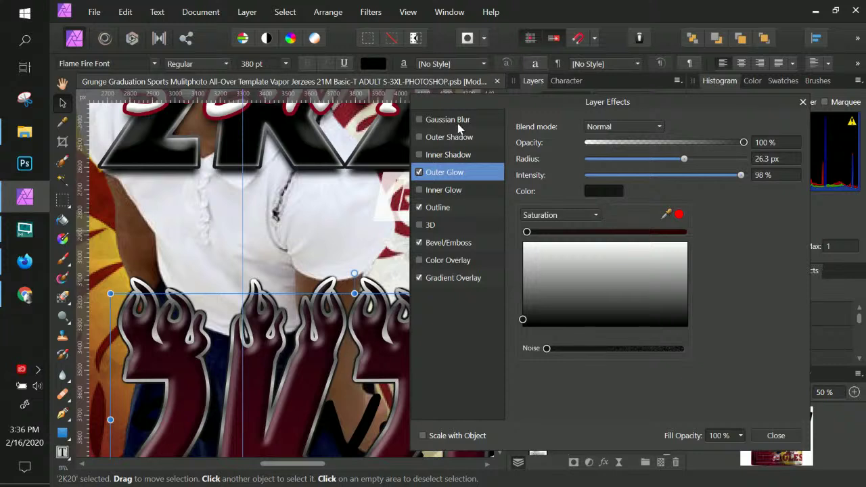
Step: Enable an Outer Shadow on the lower 2K20 text with 100% opacity, 48.1 px radius, 22.5 px offset and 87% intensity
{"action": "left_click", "coordinate": [419, 137]}
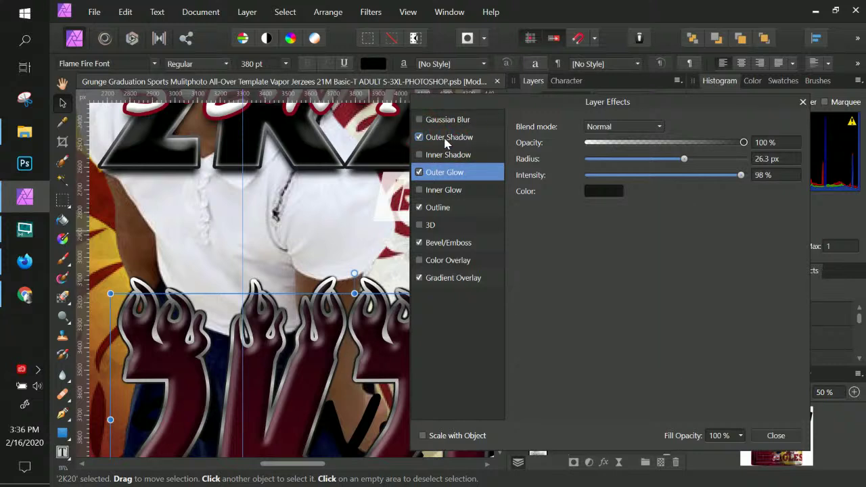
{"action": "left_click", "coordinate": [446, 138]}
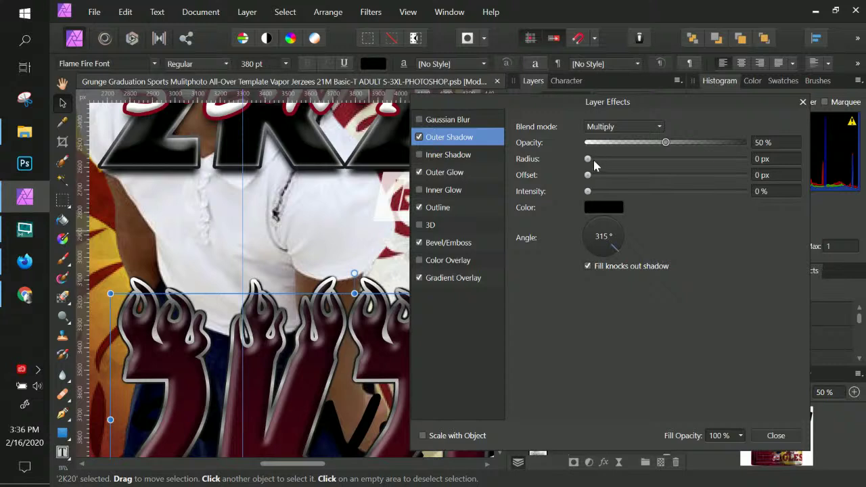
{"action": "left_click_drag", "start_coordinate": [592, 158], "coordinate": [613, 179]}
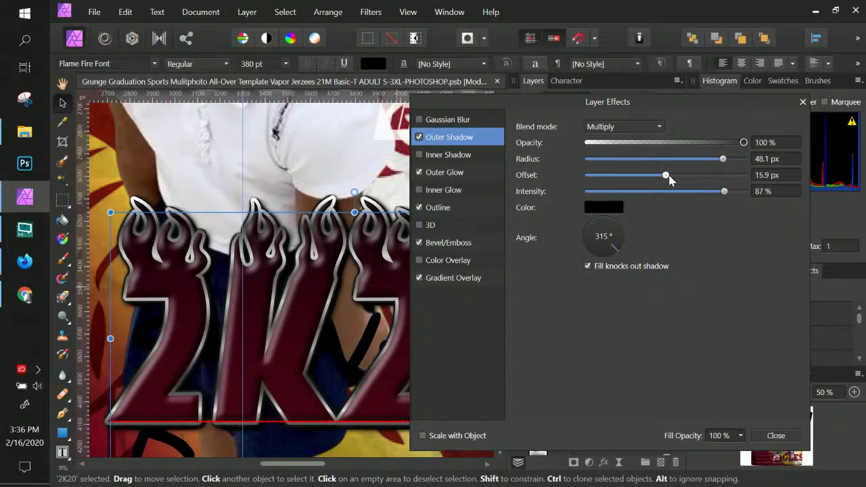
{"action": "left_click_drag", "start_coordinate": [666, 177], "coordinate": [682, 177]}
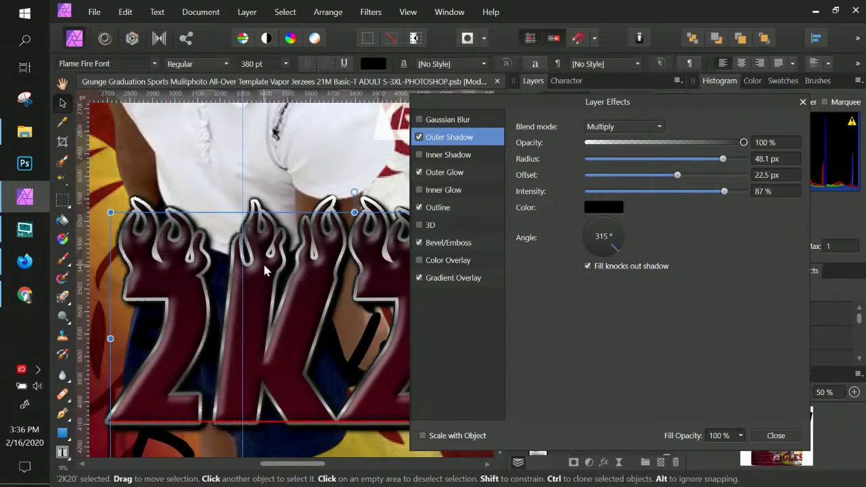
{"action": "key", "text": "ctrl+KP_Subtract"}
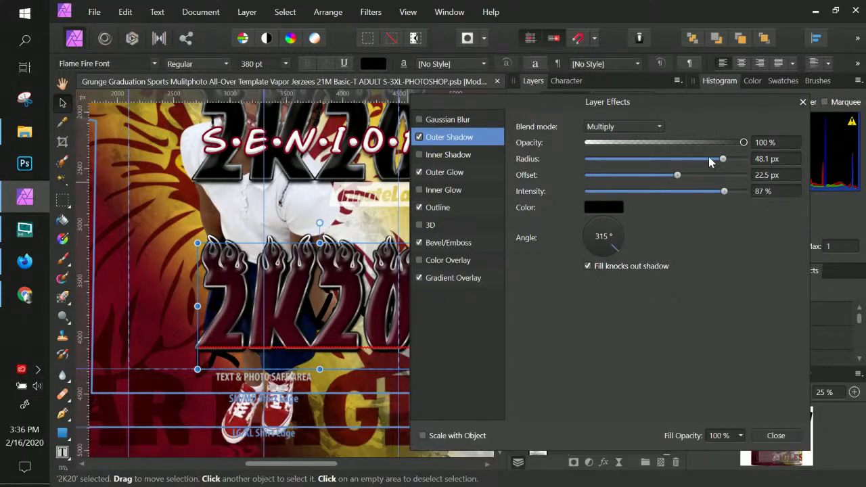
Step: Tighten the outer shadow to a radius of about 8.8 px, an offset of about 19.2 px and an intensity of 23%
{"action": "left_click_drag", "start_coordinate": [710, 163], "coordinate": [672, 177]}
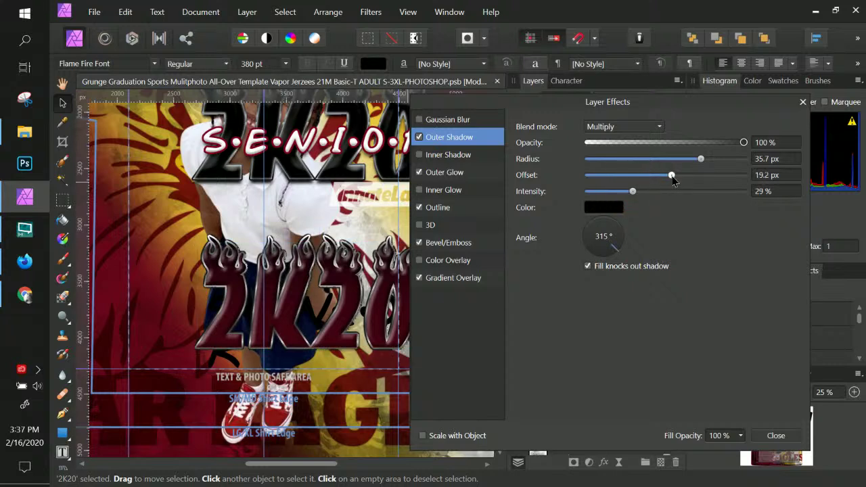
{"action": "left_click_drag", "start_coordinate": [623, 195], "coordinate": [616, 192]}
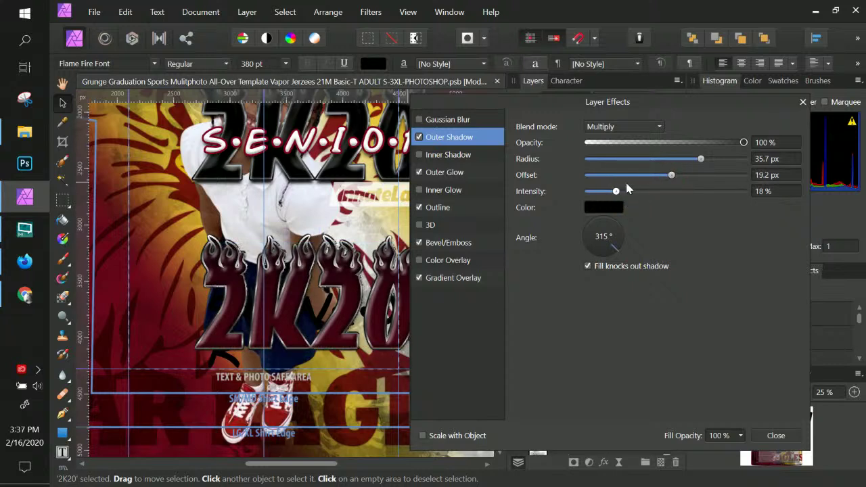
{"action": "left_click", "coordinate": [652, 159]}
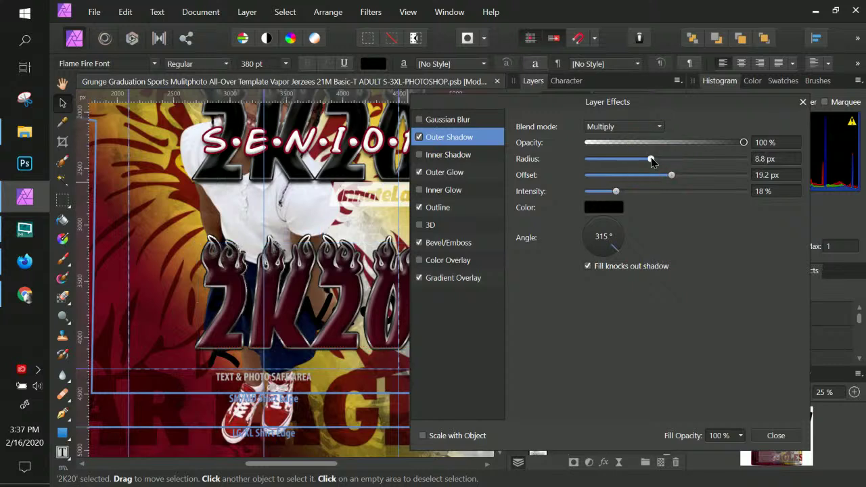
{"action": "mouse_move", "coordinate": [626, 195]}
{"action": "left_mouse_down"}
{"action": "mouse_move", "coordinate": [740, 192]}
{"action": "mouse_move", "coordinate": [623, 192]}
{"action": "left_mouse_up"}
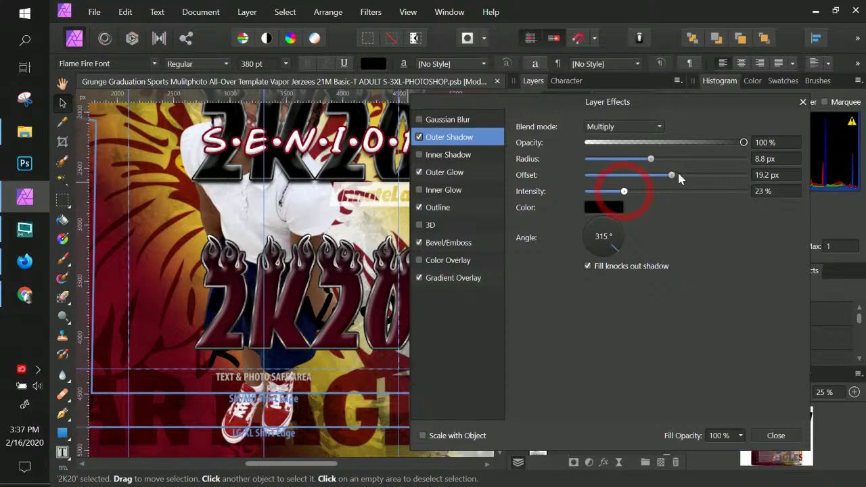
Step: Set the outer shadow's offset to about 38.4 px and its opacity to 81%, and close the layer effects
{"action": "left_click_drag", "start_coordinate": [676, 174], "coordinate": [707, 176]}
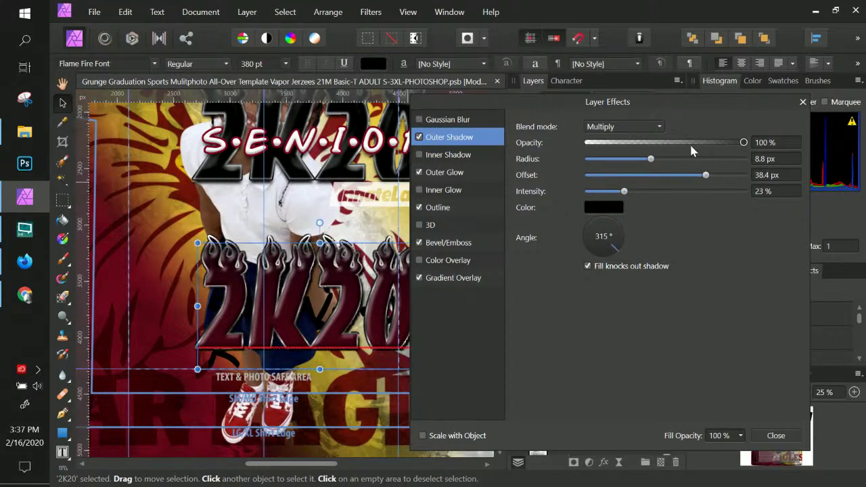
{"action": "left_click_drag", "start_coordinate": [744, 142], "coordinate": [718, 143]}
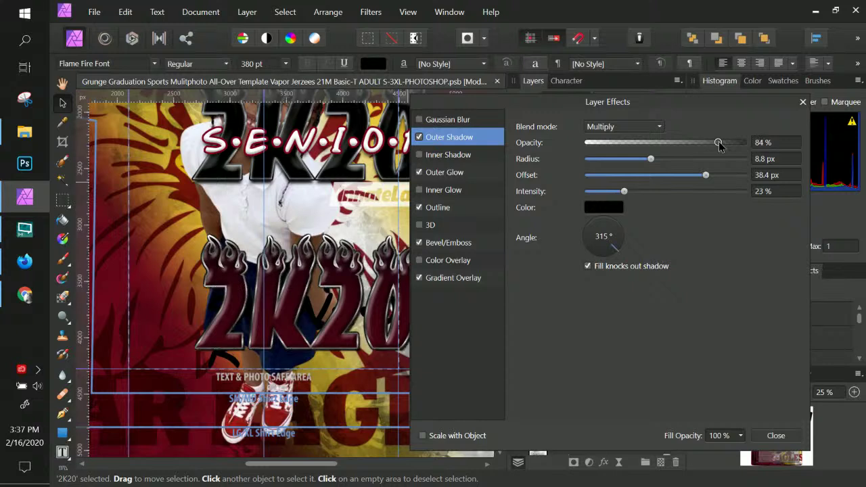
{"action": "left_click_drag", "start_coordinate": [718, 143], "coordinate": [713, 142]}
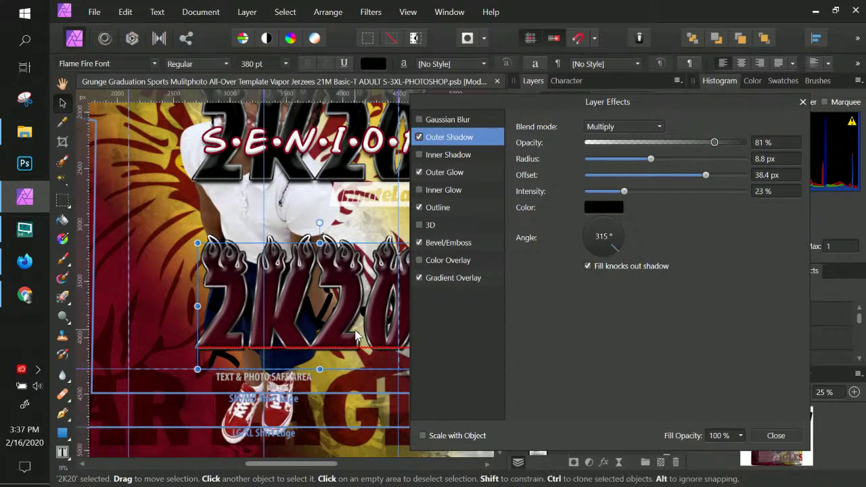
{"action": "scroll", "coordinate": [370, 242], "scroll_direction": "up", "scroll_amount": 2}
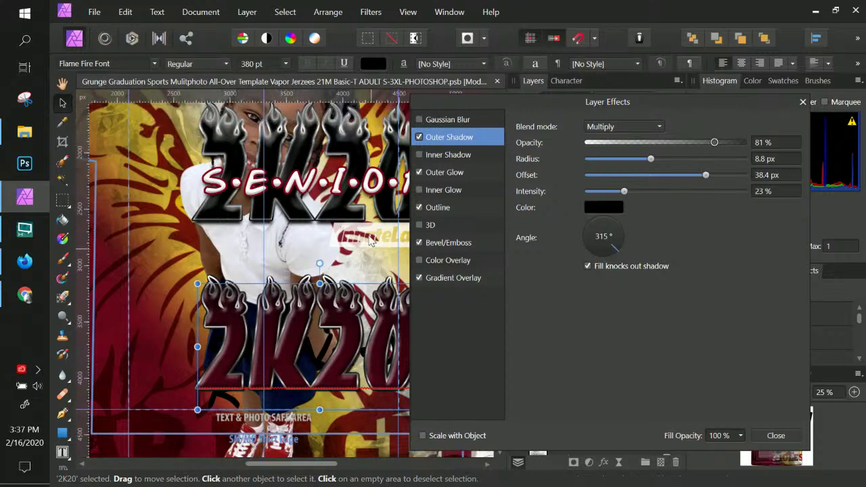
{"action": "left_click", "coordinate": [803, 102]}
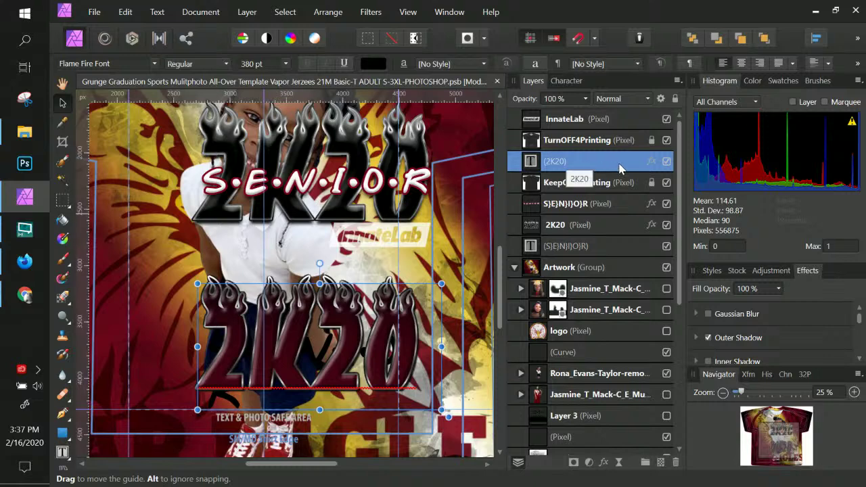
Step: Save the lower 2K20 text's look as a new style in the Default styles category and locate it among the styles
{"action": "left_click", "coordinate": [714, 271]}
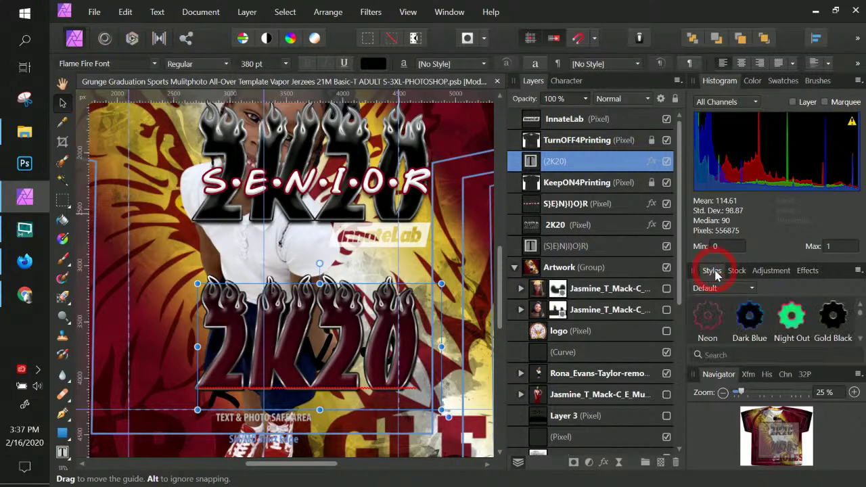
{"action": "right_click", "coordinate": [606, 162]}
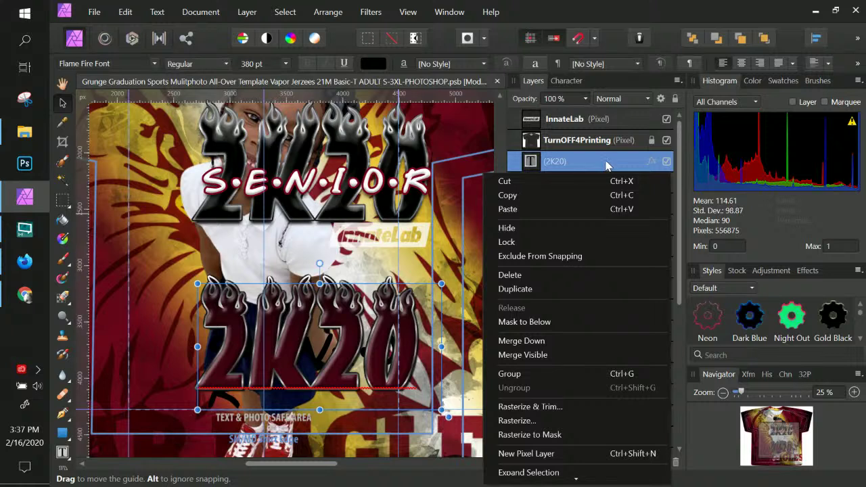
{"action": "scroll", "coordinate": [575, 446], "scroll_direction": "down", "scroll_amount": 1}
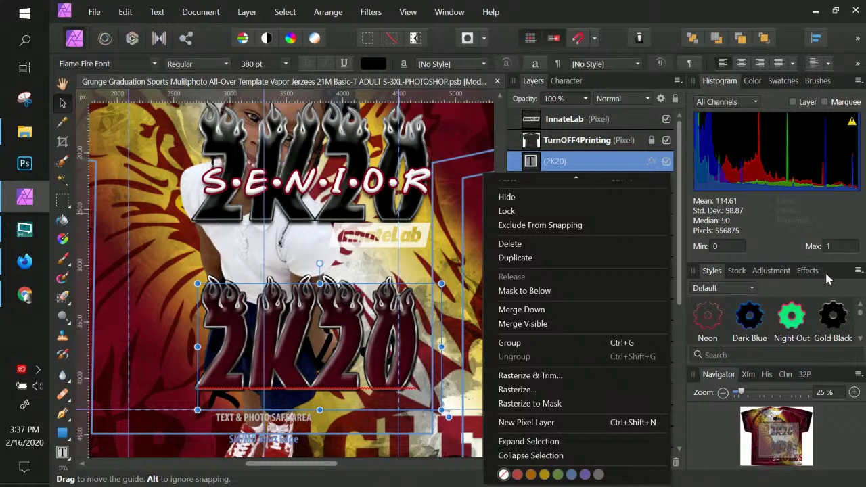
{"action": "left_click", "coordinate": [857, 271]}
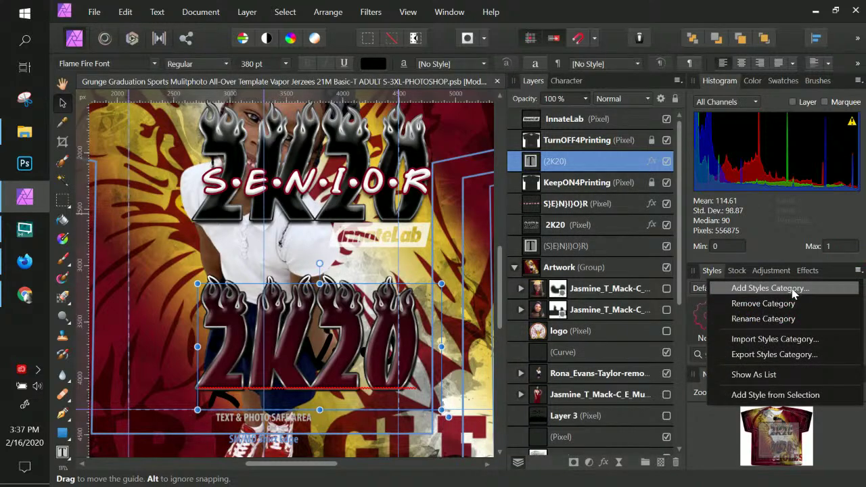
{"action": "left_click", "coordinate": [751, 397]}
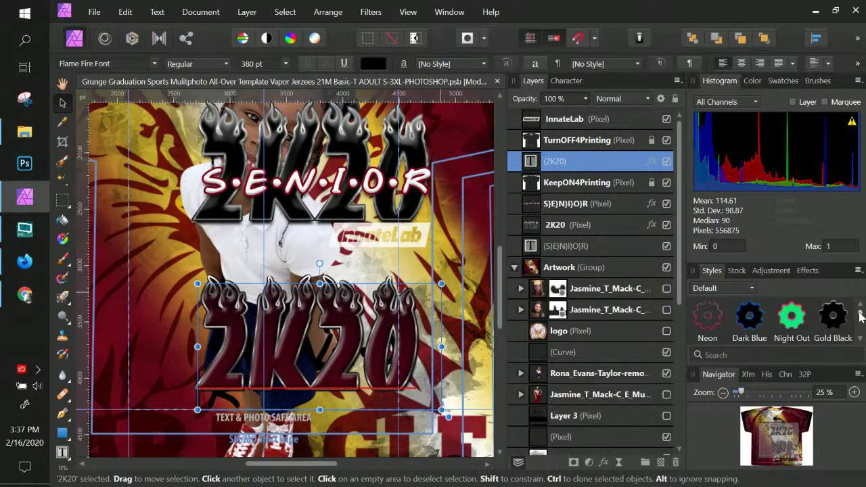
{"action": "scroll", "coordinate": [862, 325], "scroll_direction": "down", "scroll_amount": 5}
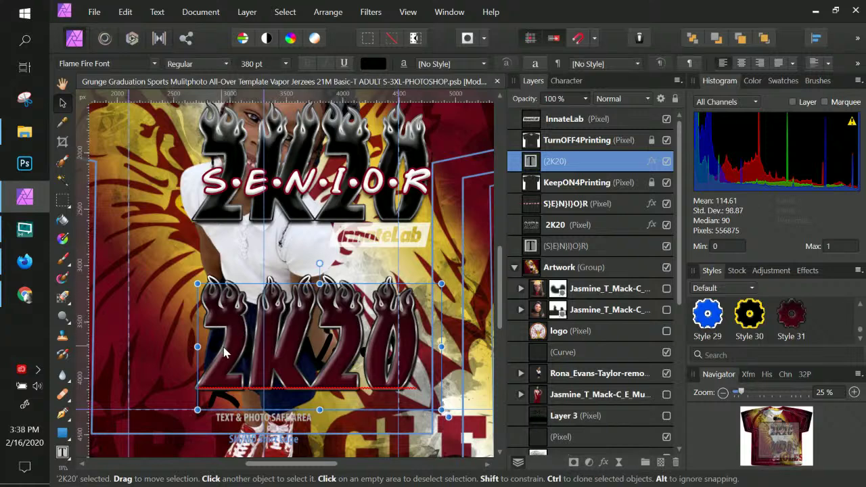
Step: Move the unstyled SENIOR text layer directly above the 2K20 text layer in the layer stack
{"action": "left_click", "coordinate": [318, 354]}
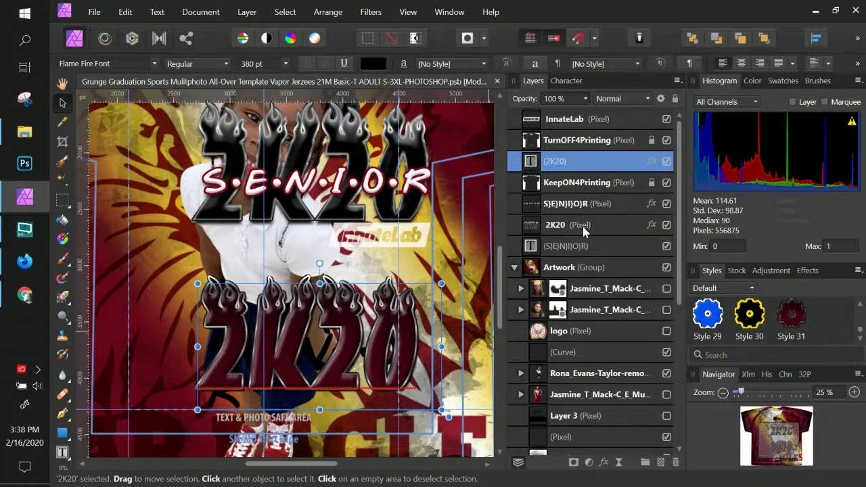
{"action": "double_click", "coordinate": [589, 247]}
{"action": "left_click_drag", "start_coordinate": [571, 162], "coordinate": [549, 156]}
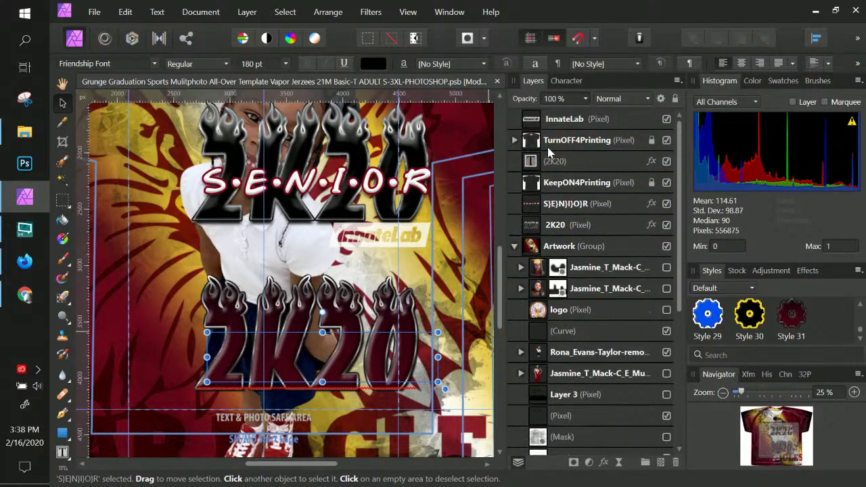
{"action": "key", "text": "ctrl+z"}
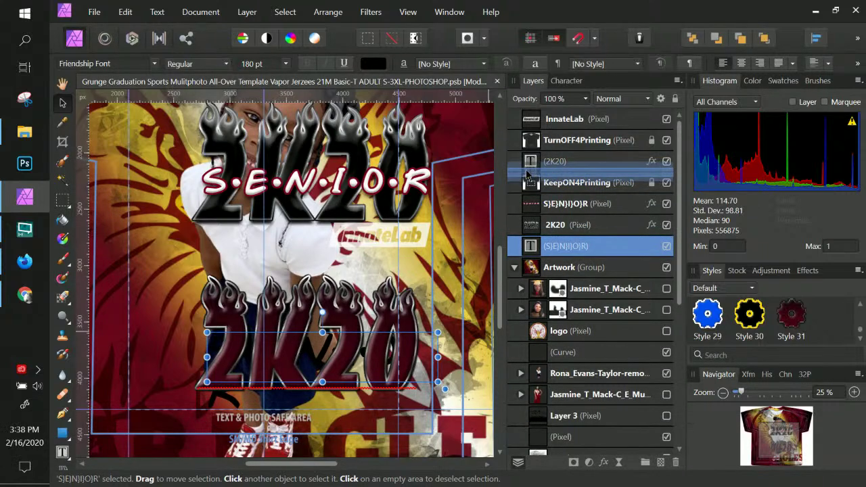
{"action": "left_click", "coordinate": [528, 175]}
{"action": "left_click_drag", "start_coordinate": [527, 175], "coordinate": [529, 177]}
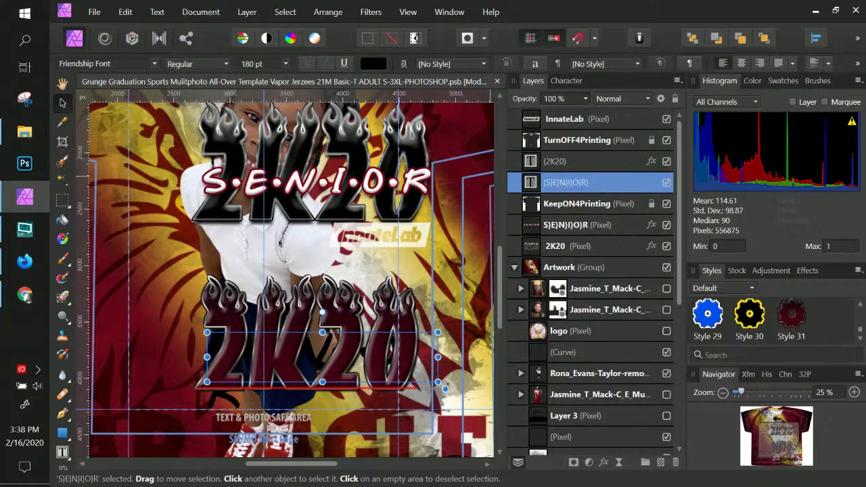
{"action": "left_click_drag", "start_coordinate": [595, 182], "coordinate": [595, 157]}
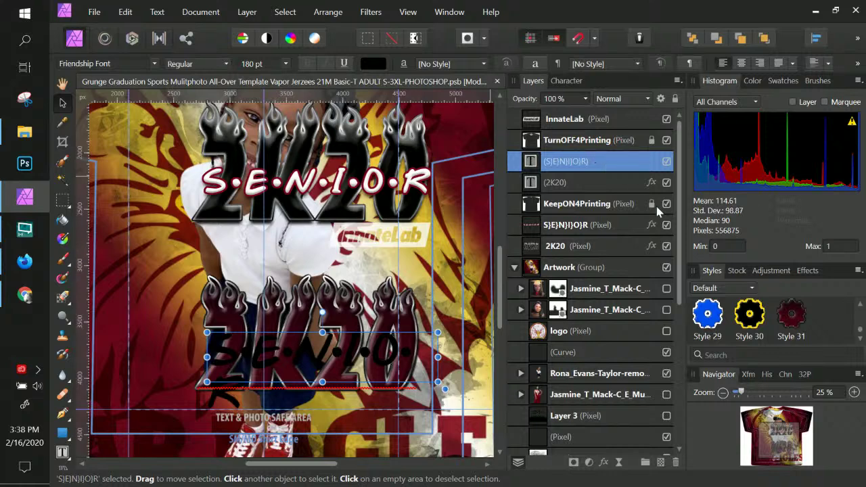
Step: Apply the saved maroon Style 31 to the SENIOR text and change its font to Friendship Font
{"action": "left_click", "coordinate": [795, 314]}
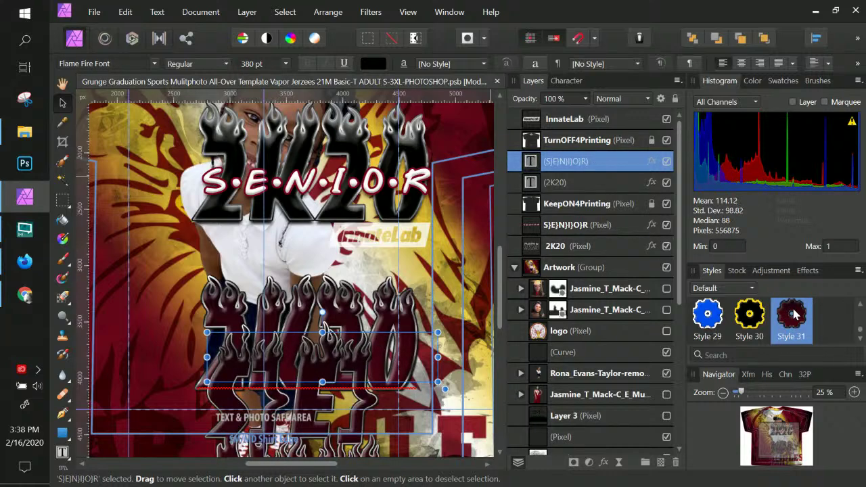
{"action": "left_click", "coordinate": [566, 81]}
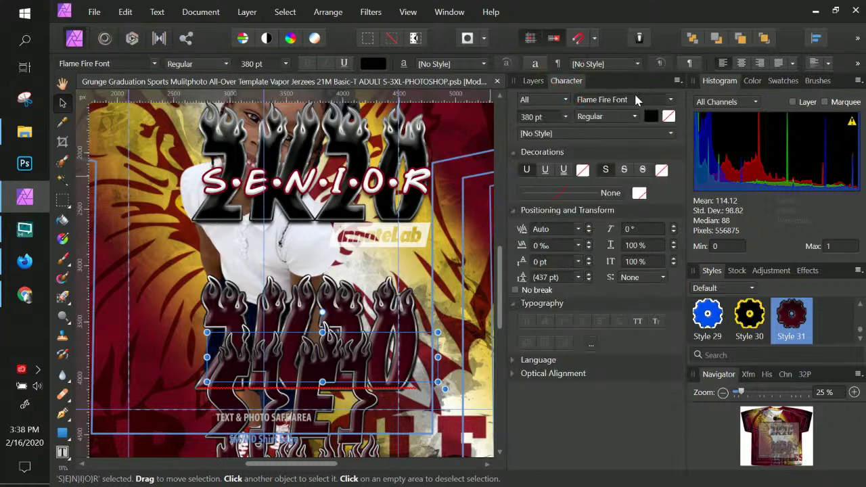
{"action": "left_click", "coordinate": [634, 98]}
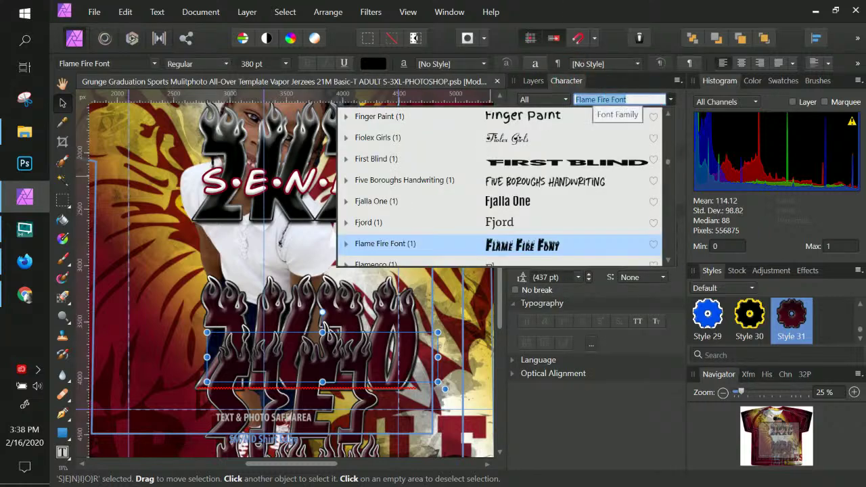
{"action": "type", "text": "FRIE"}
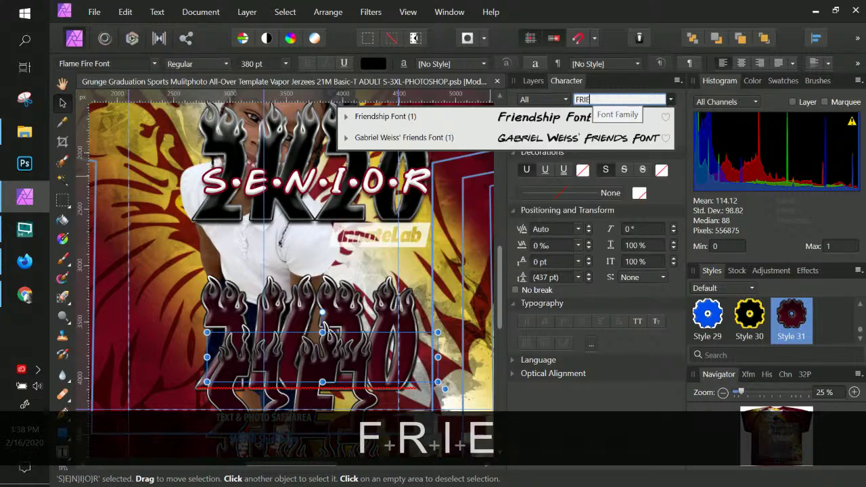
{"action": "left_click", "coordinate": [572, 118]}
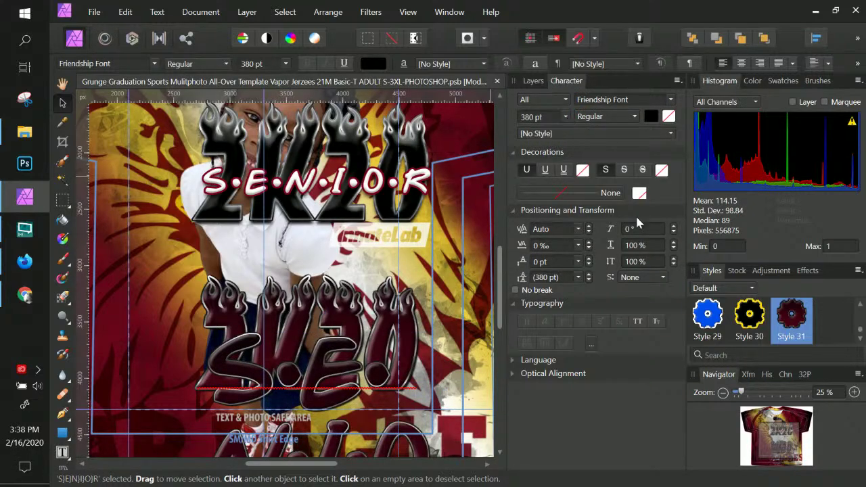
Step: Set the SENIOR text's font size to 180 pt
{"action": "left_click", "coordinate": [550, 119]}
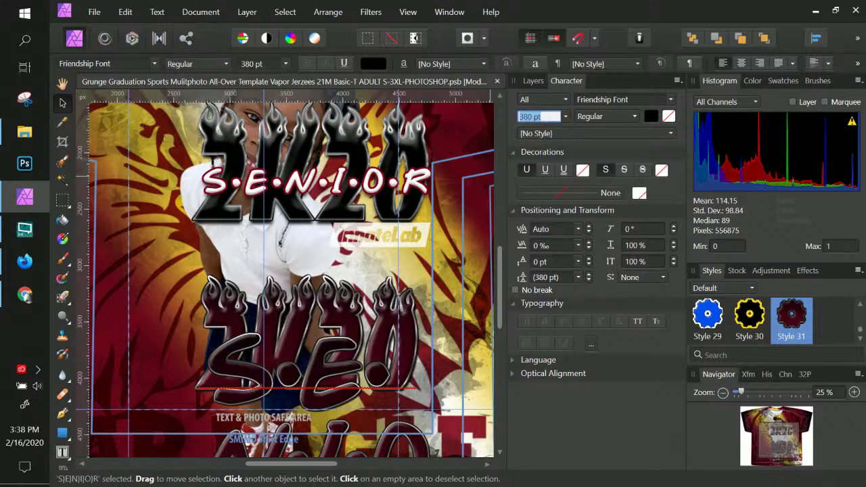
{"action": "type", "text": "180"}
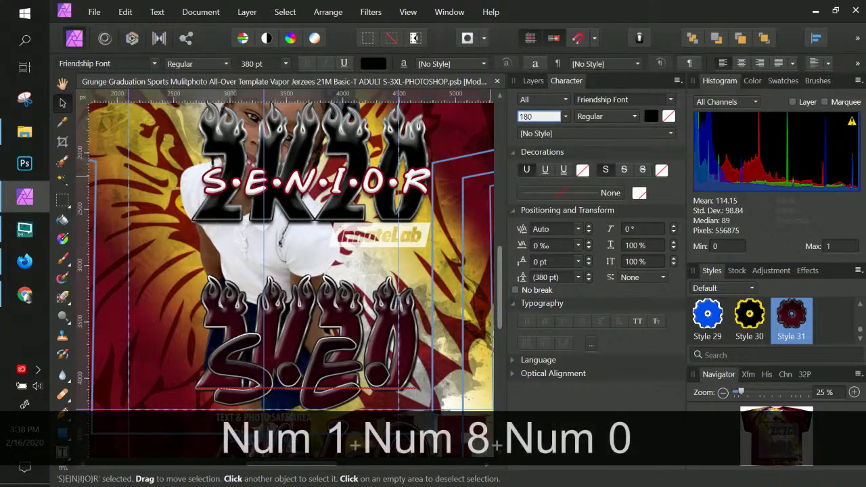
{"action": "key", "text": "Return"}
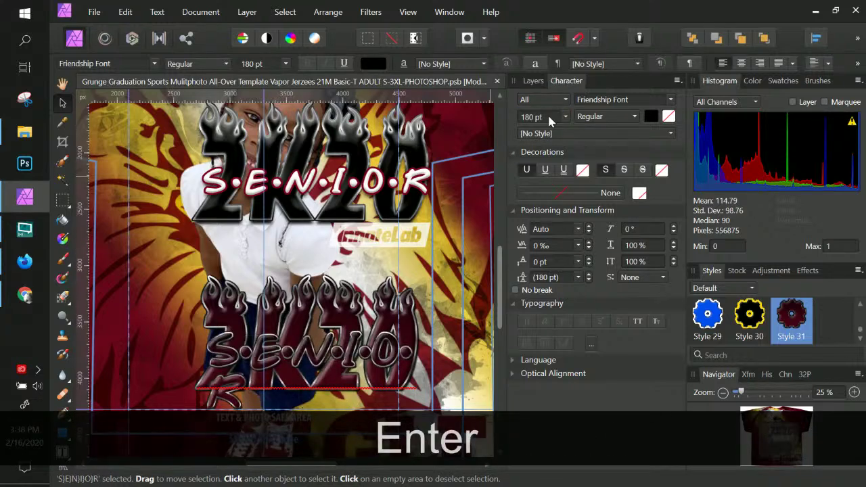
Step: Reduce the SENIOR text's font size to 175 pt and finally to 160 pt
{"action": "left_click", "coordinate": [548, 116]}
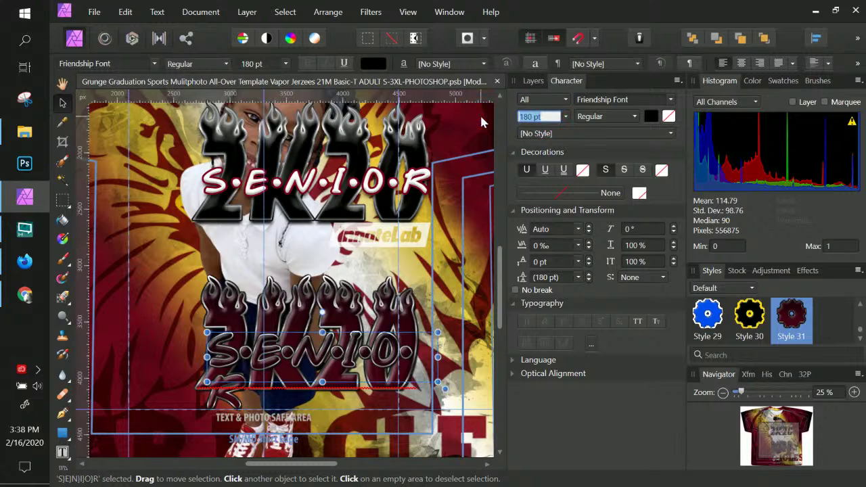
{"action": "type", "text": "175"}
{"action": "key", "text": "Return"}
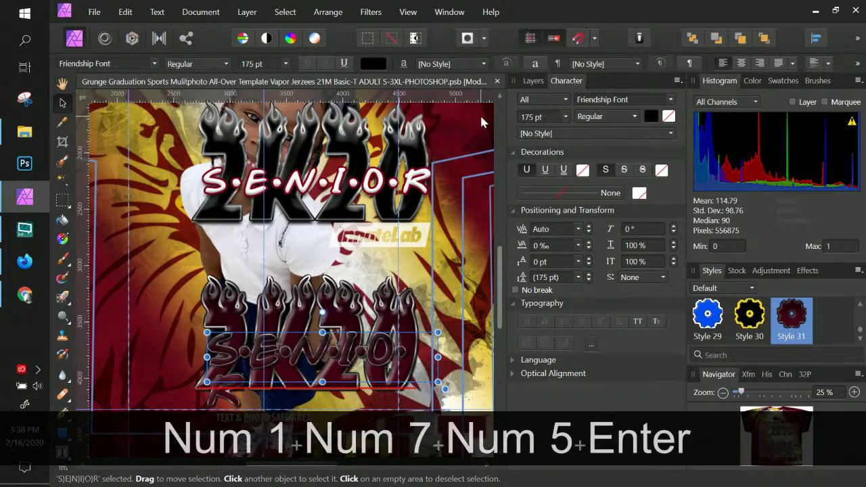
{"action": "left_click", "coordinate": [546, 116]}
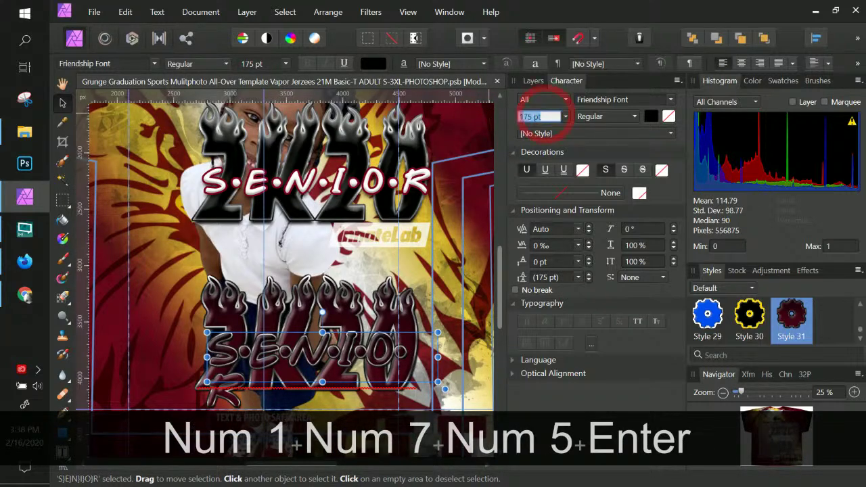
{"action": "type", "text": "160"}
{"action": "key", "text": "Return"}
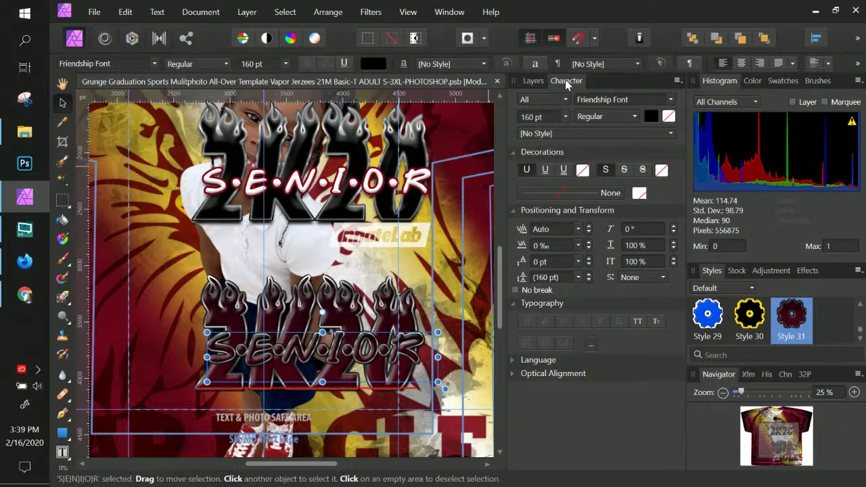
Step: Change the fill style of the SENIOR text's Outline layer effect to Solid color
{"action": "left_click", "coordinate": [533, 80]}
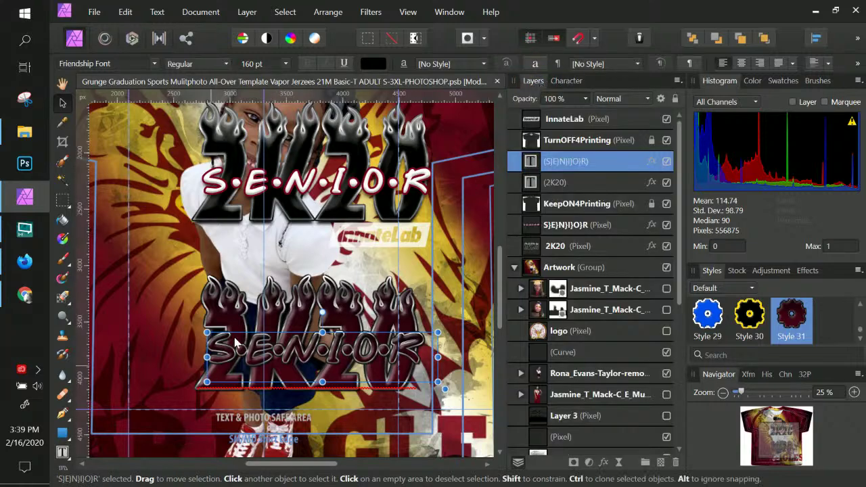
{"action": "left_click", "coordinate": [652, 162]}
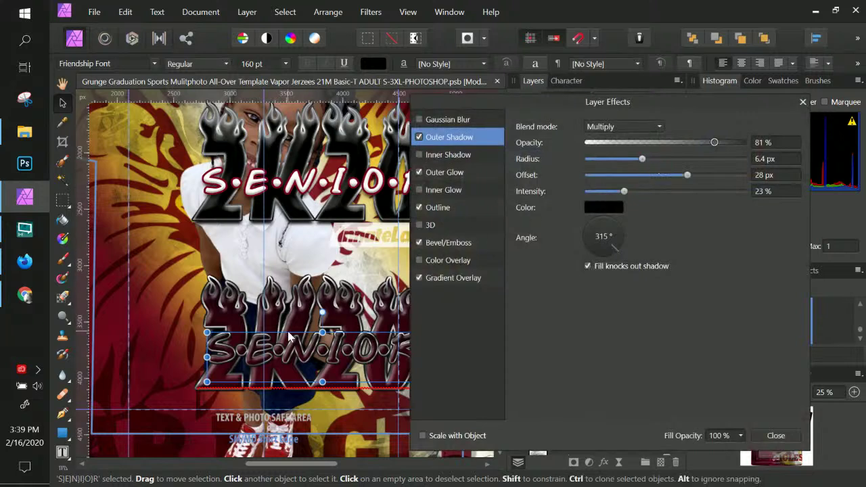
{"action": "left_click", "coordinate": [446, 174]}
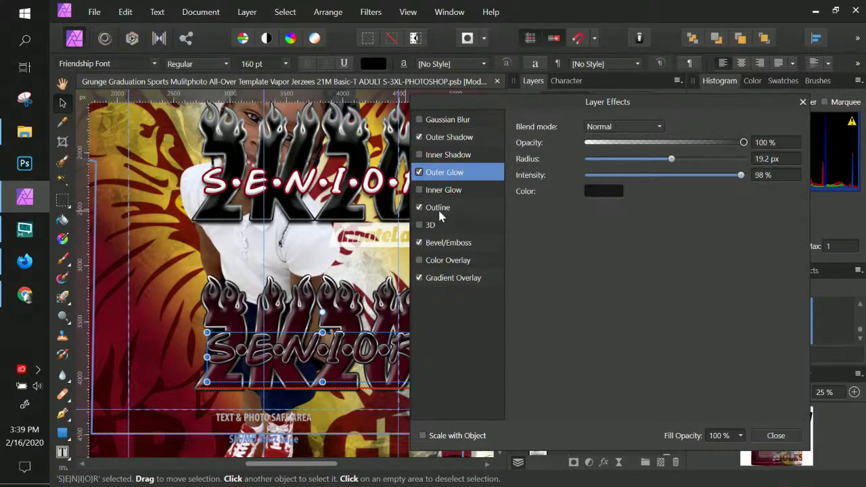
{"action": "left_click", "coordinate": [439, 207]}
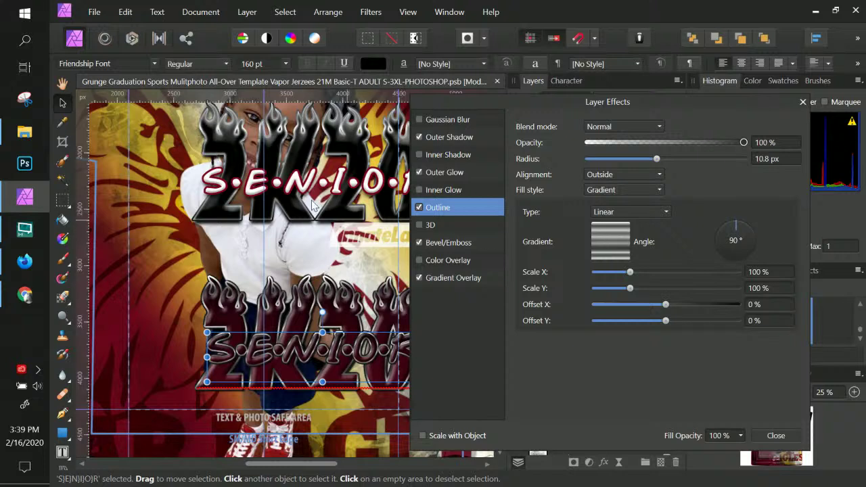
{"action": "left_click", "coordinate": [618, 215]}
{"action": "left_click", "coordinate": [612, 195]}
{"action": "left_click", "coordinate": [612, 193]}
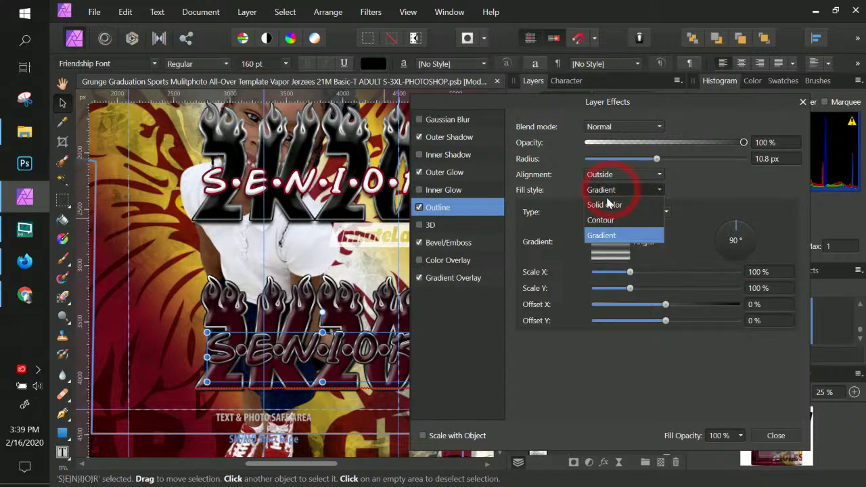
{"action": "left_click", "coordinate": [612, 213]}
{"action": "left_click", "coordinate": [613, 214]}
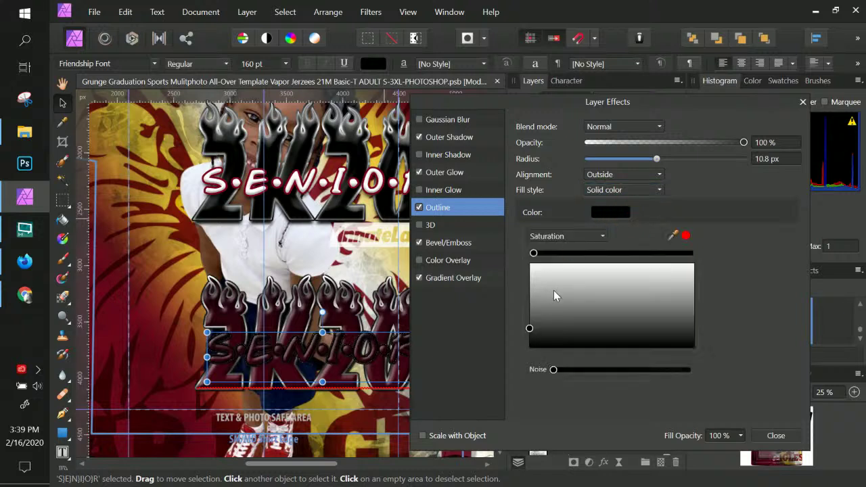
Step: Try white as the SENIOR text's outline colour, and settle on a dark maroon sampled from the shirt artwork
{"action": "left_click_drag", "start_coordinate": [555, 293], "coordinate": [511, 251]}
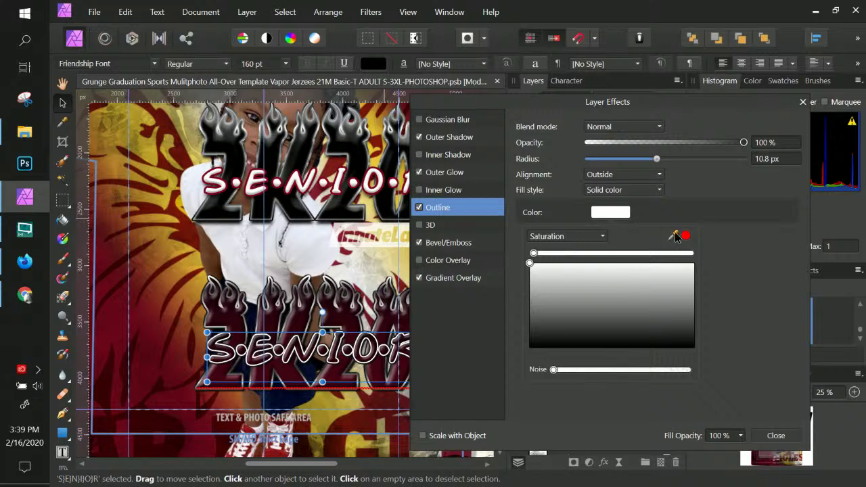
{"action": "left_click_drag", "start_coordinate": [675, 235], "coordinate": [360, 432]}
{"action": "left_click", "coordinate": [683, 234]}
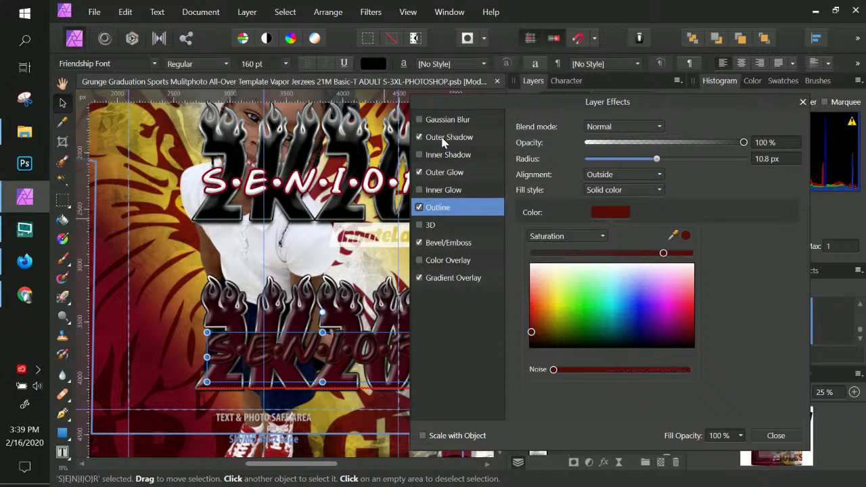
{"action": "left_click", "coordinate": [440, 266]}
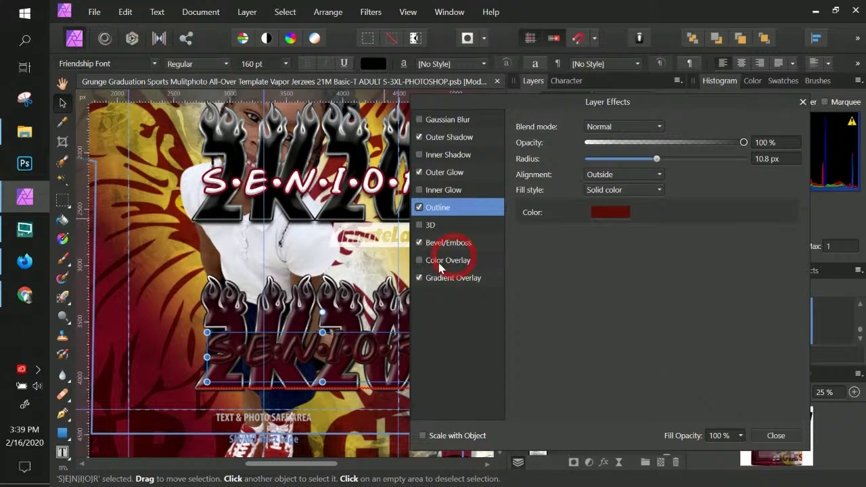
Step: Enable the Color Overlay effect on the SENIOR text with a white colour and close the layer effects
{"action": "left_click", "coordinate": [419, 260]}
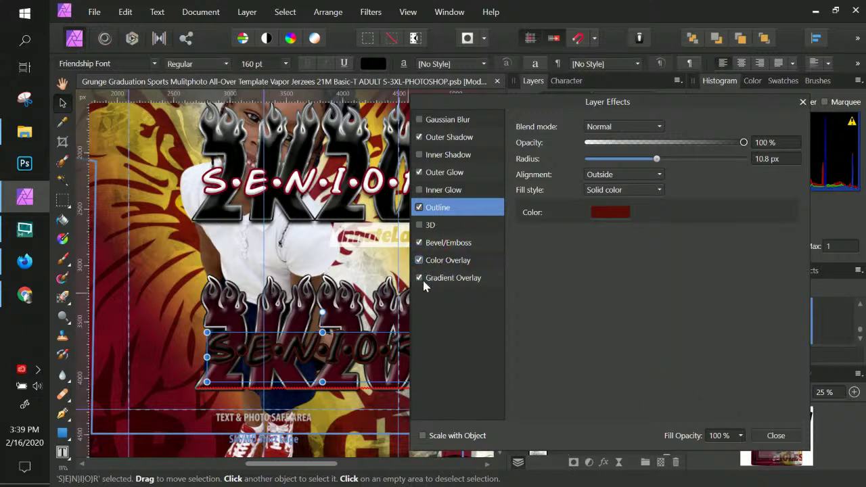
{"action": "left_click", "coordinate": [442, 260]}
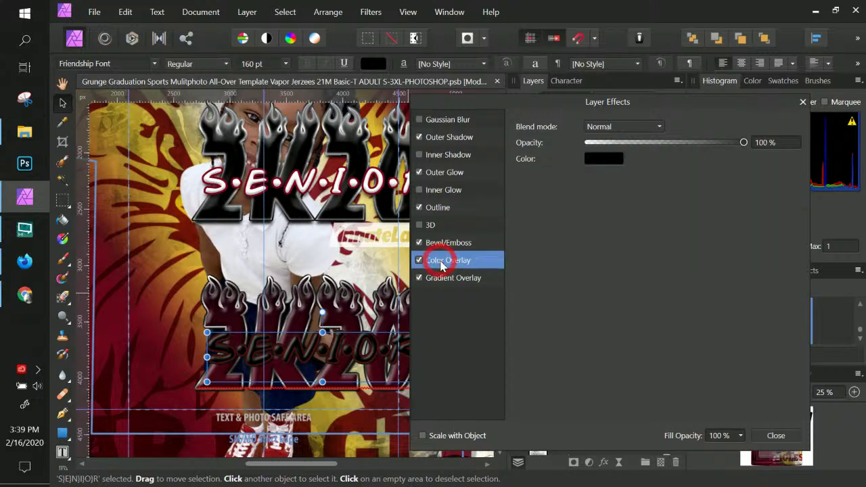
{"action": "left_click", "coordinate": [600, 162]}
{"action": "left_click_drag", "start_coordinate": [573, 245], "coordinate": [487, 197]}
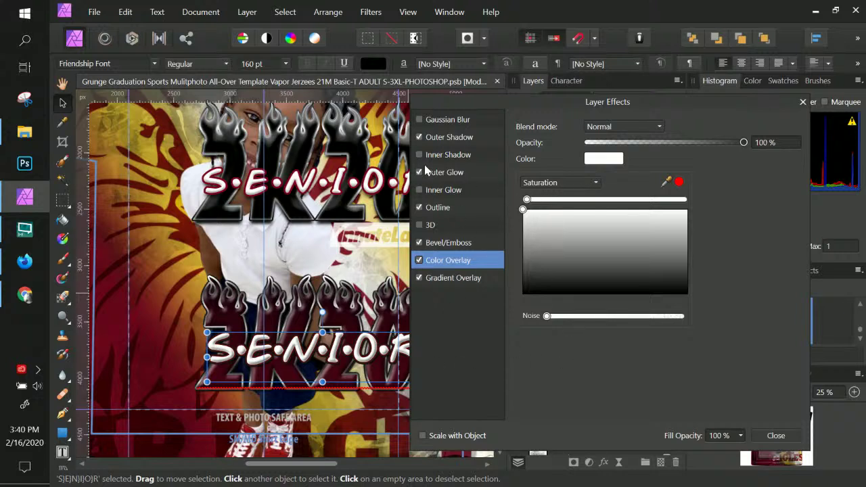
{"action": "left_click", "coordinate": [448, 171]}
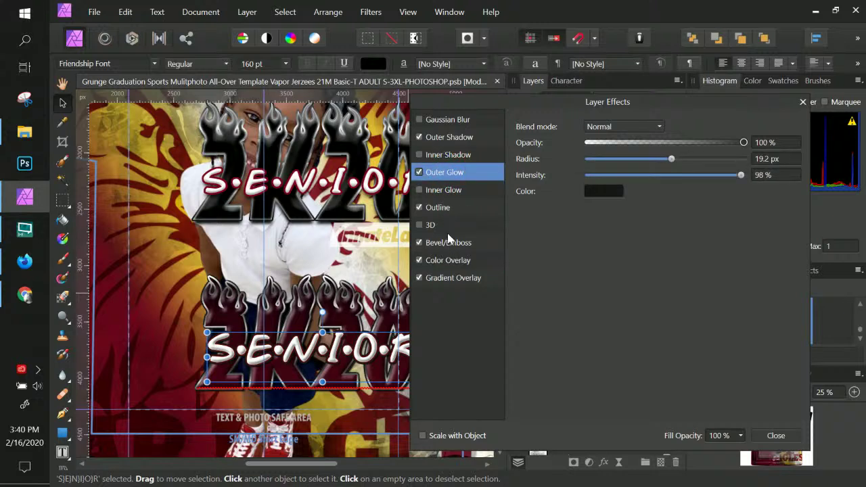
{"action": "left_click", "coordinate": [440, 208]}
{"action": "left_click", "coordinate": [604, 213]}
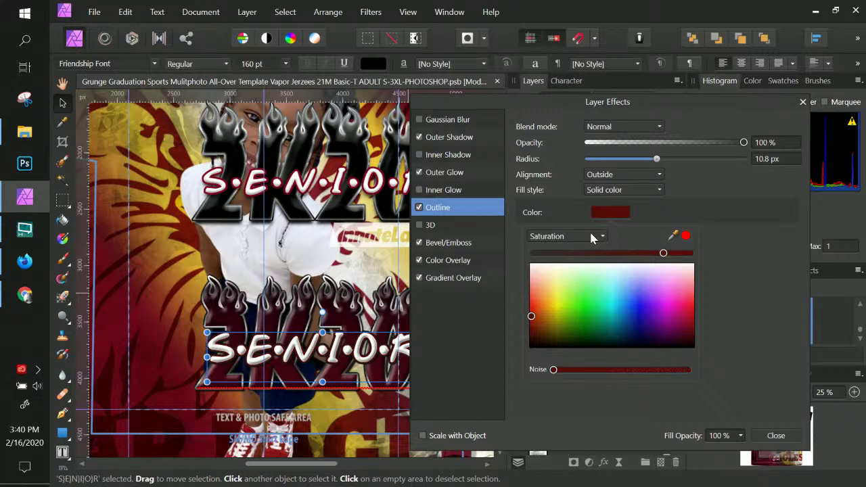
{"action": "left_click", "coordinate": [759, 433]}
{"action": "left_click", "coordinate": [802, 103]}
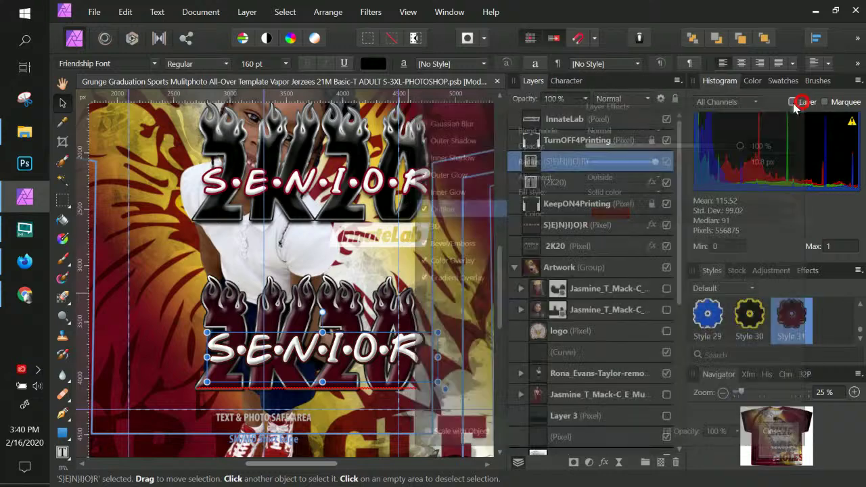
Step: Recolour the first stop of the lower 2K20 text's gradient overlay with a dark red sampled from the shirt artwork
{"action": "scroll", "coordinate": [352, 300], "scroll_direction": "down", "scroll_amount": 3}
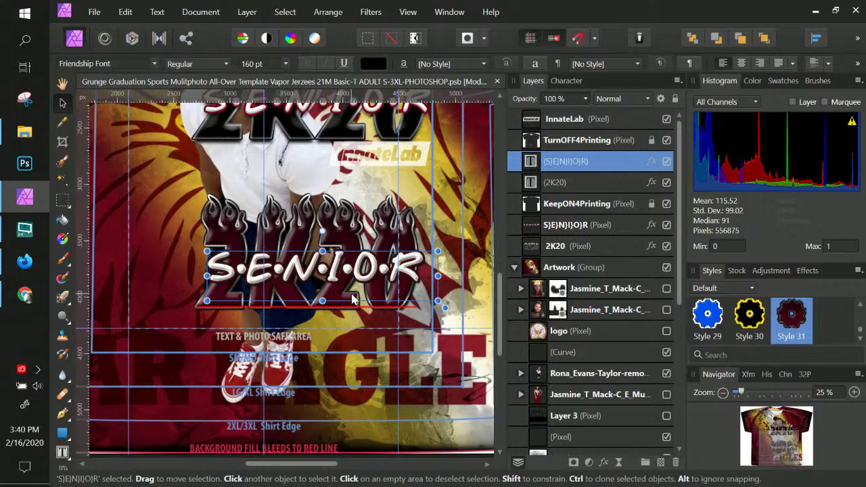
{"action": "left_click", "coordinate": [227, 245]}
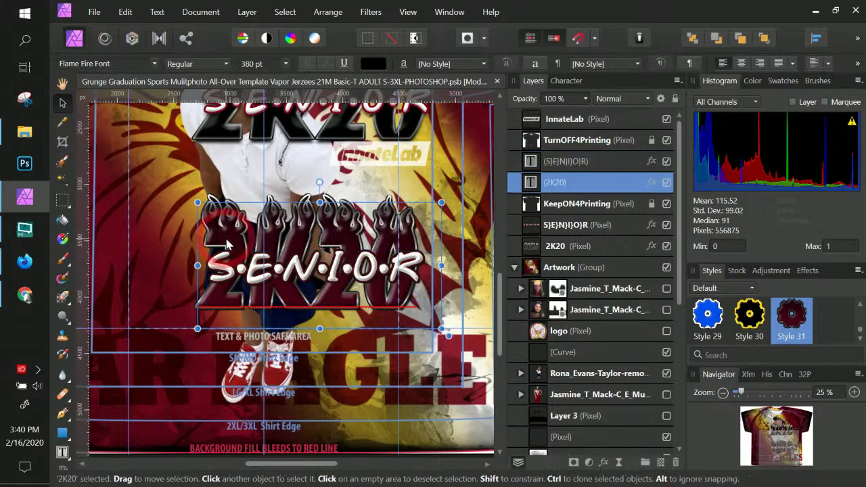
{"action": "left_click", "coordinate": [650, 185]}
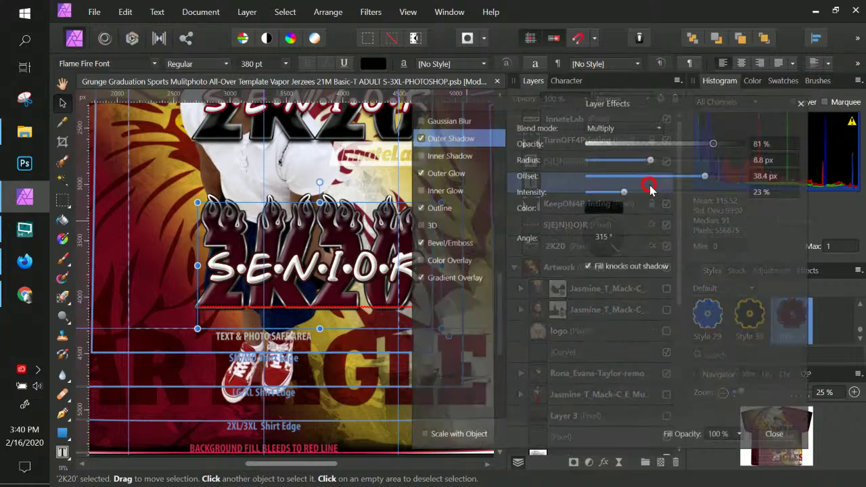
{"action": "left_click", "coordinate": [452, 280]}
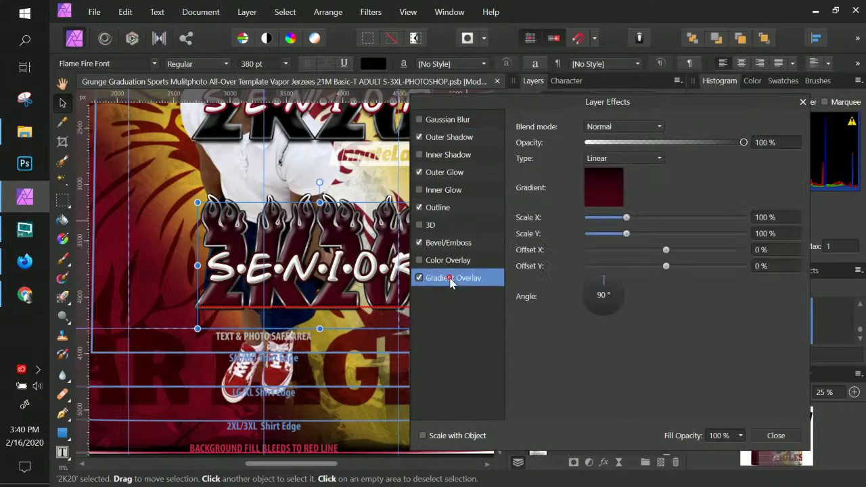
{"action": "left_click", "coordinate": [595, 198]}
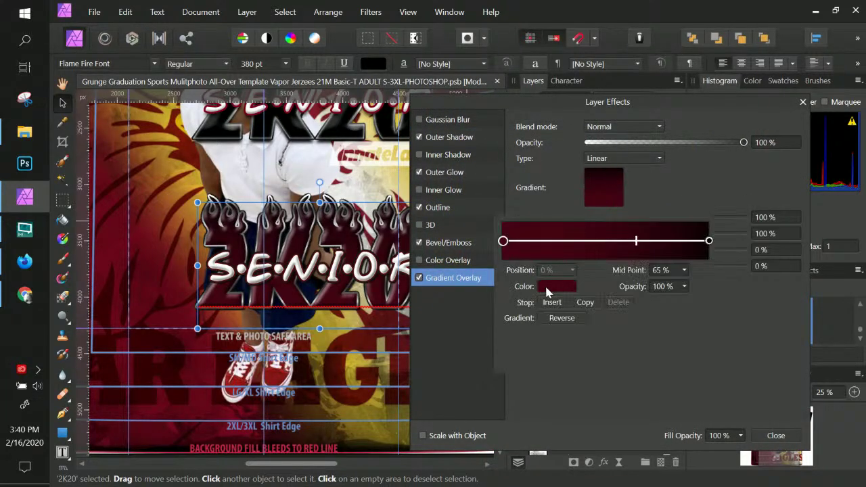
{"action": "left_click", "coordinate": [558, 288]}
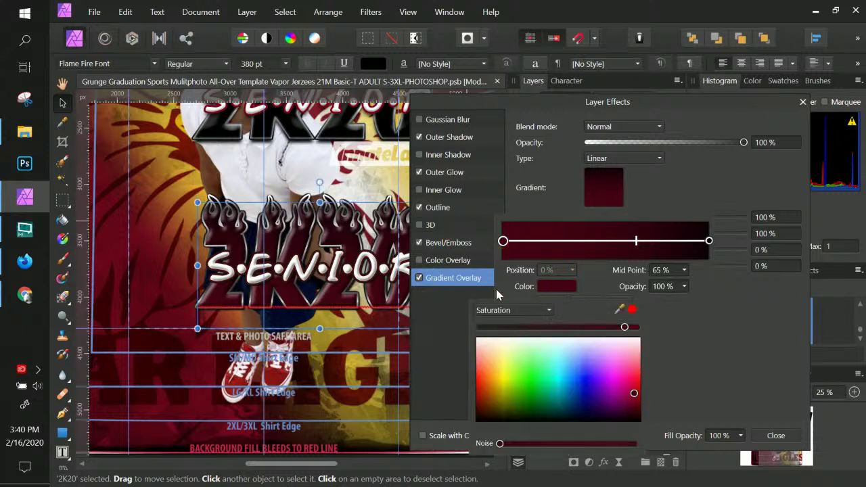
{"action": "left_click_drag", "start_coordinate": [620, 309], "coordinate": [363, 347]}
{"action": "left_click", "coordinate": [630, 310]}
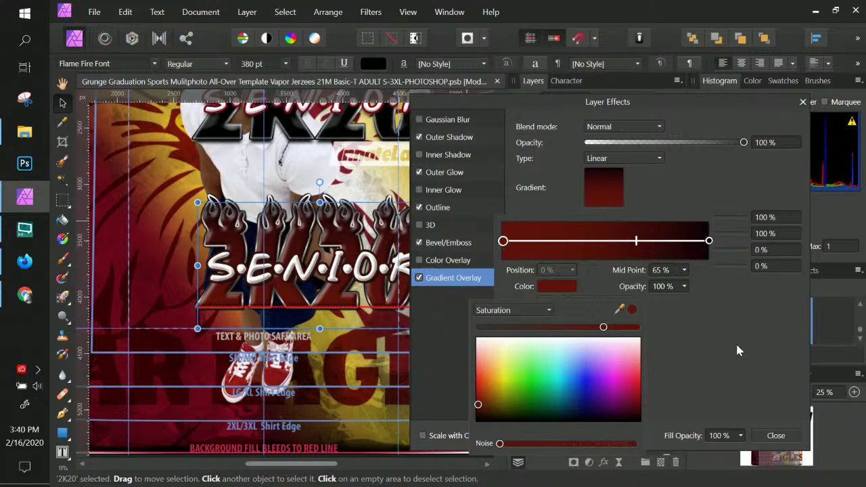
{"action": "left_click", "coordinate": [721, 353]}
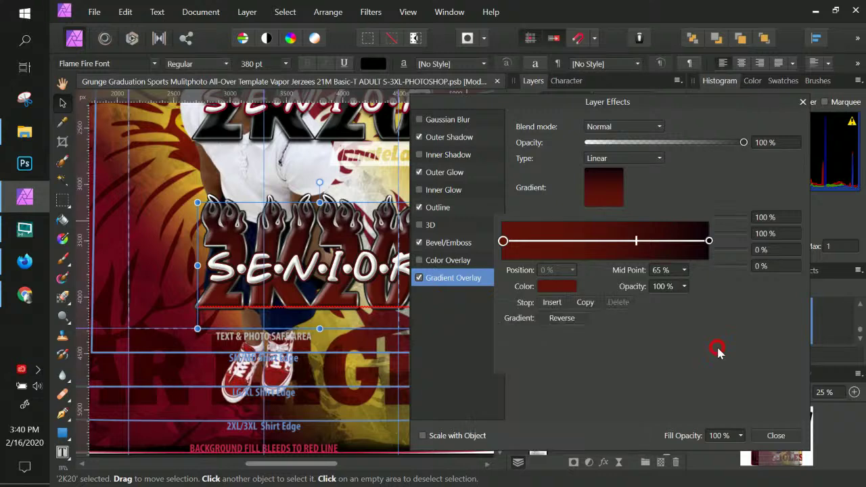
{"action": "left_click", "coordinate": [781, 436]}
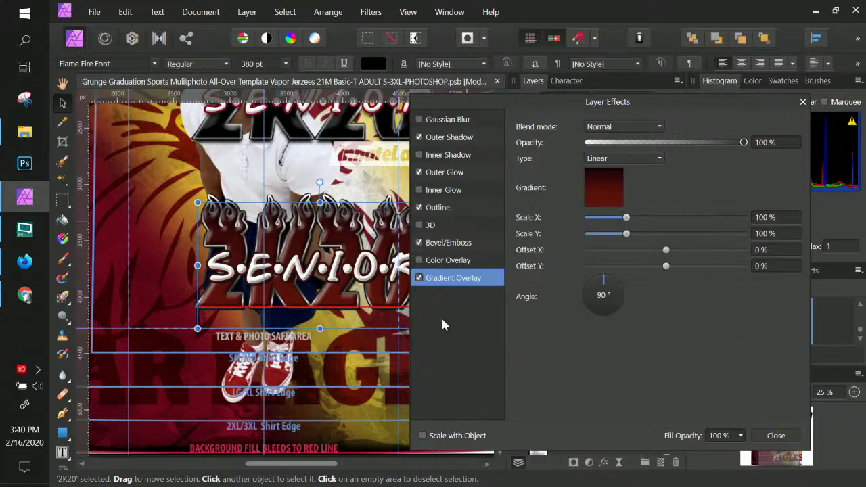
{"action": "left_click", "coordinate": [768, 436]}
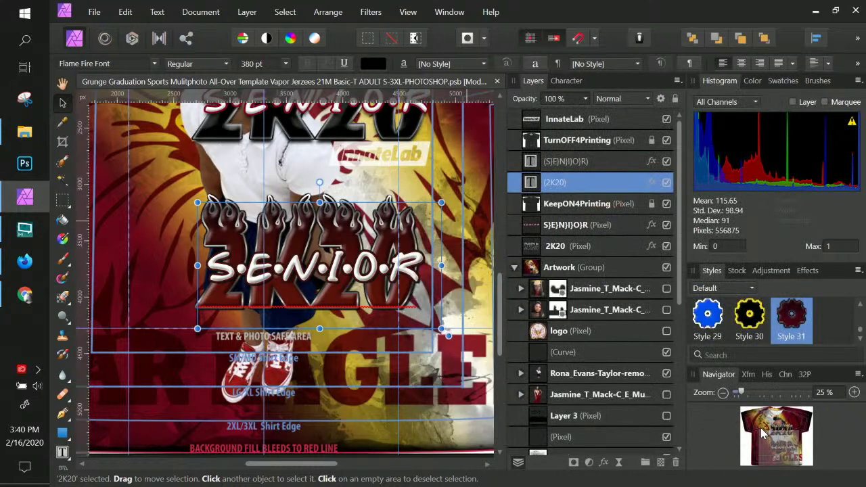
Step: Delete the old 2K20 and SENIOR pixel layers that form the upper lettering on the shirt
{"action": "key", "text": "ctrl+KP_Subtract"}
{"action": "key", "text": "ctrl+KP_Subtract"}
{"action": "key", "text": "ctrl+KP_Subtract"}
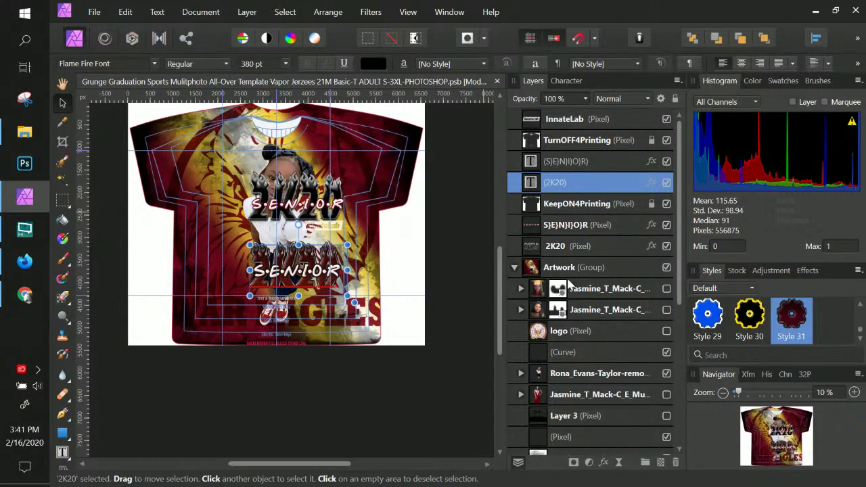
{"action": "left_click", "coordinate": [555, 248]}
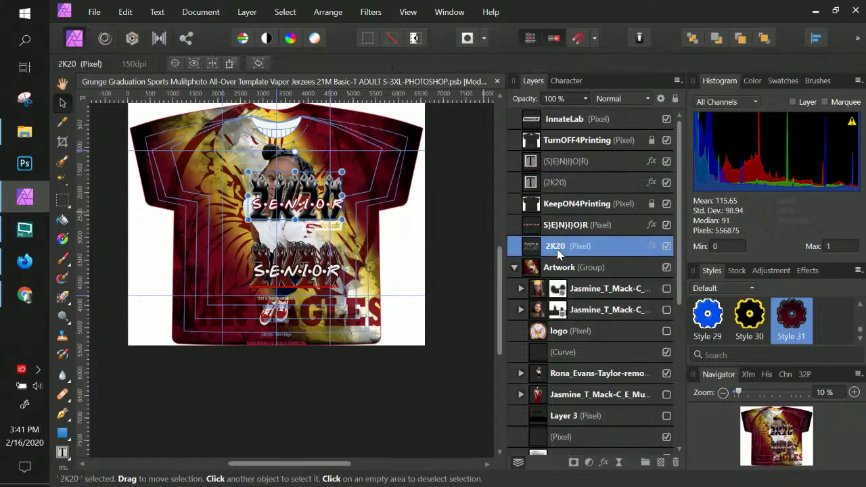
{"action": "key", "text": "Delete"}
{"action": "left_click", "coordinate": [560, 228]}
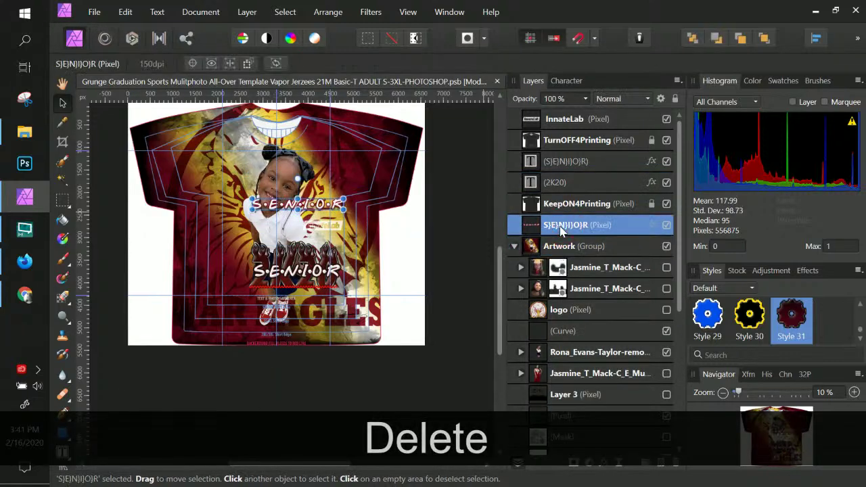
{"action": "key", "text": "Delete"}
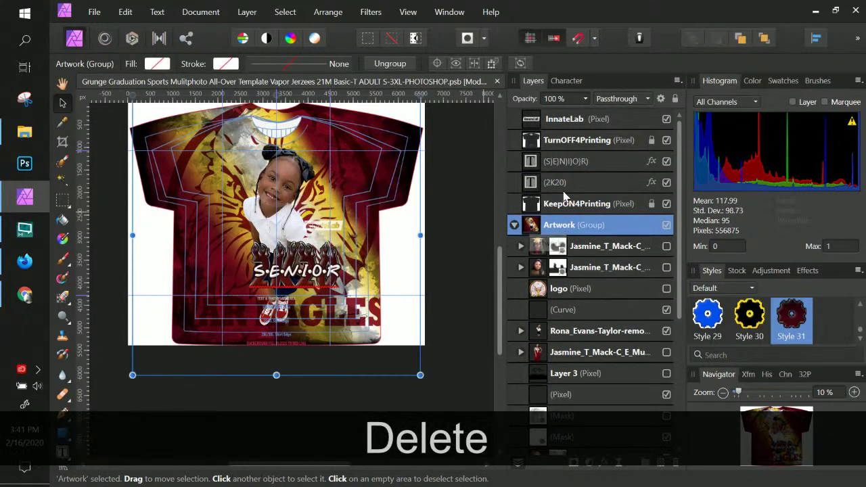
Step: Move the SENIOR and 2K20 text layers together below the KeepON4Printing layer, directly above the Artwork group
{"action": "left_click", "coordinate": [573, 184]}
{"action": "left_click", "coordinate": [580, 162], "text": "shift"}
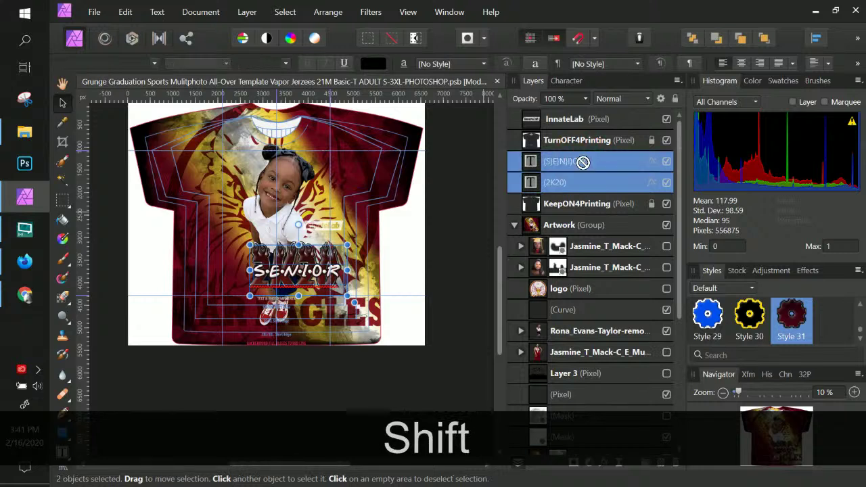
{"action": "left_click_drag", "start_coordinate": [580, 162], "coordinate": [522, 215]}
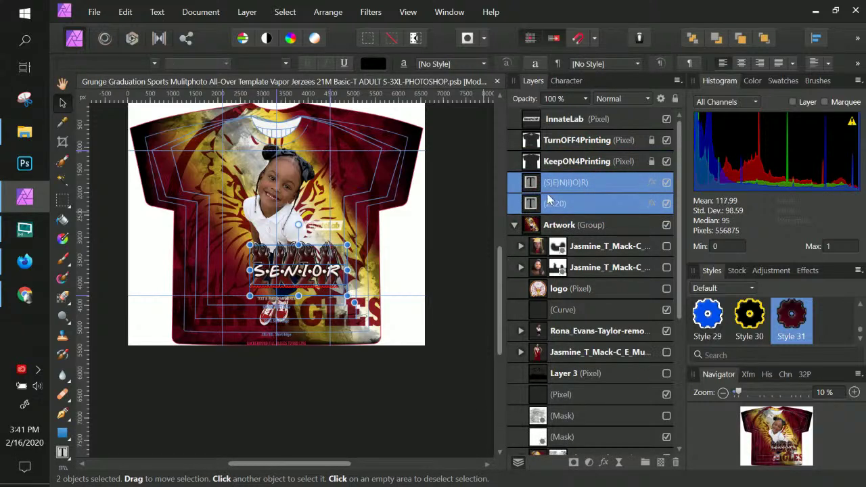
Step: Hide the TurnOFF4Printing layer and leave the Artwork group's name as it is
{"action": "left_click", "coordinate": [666, 141]}
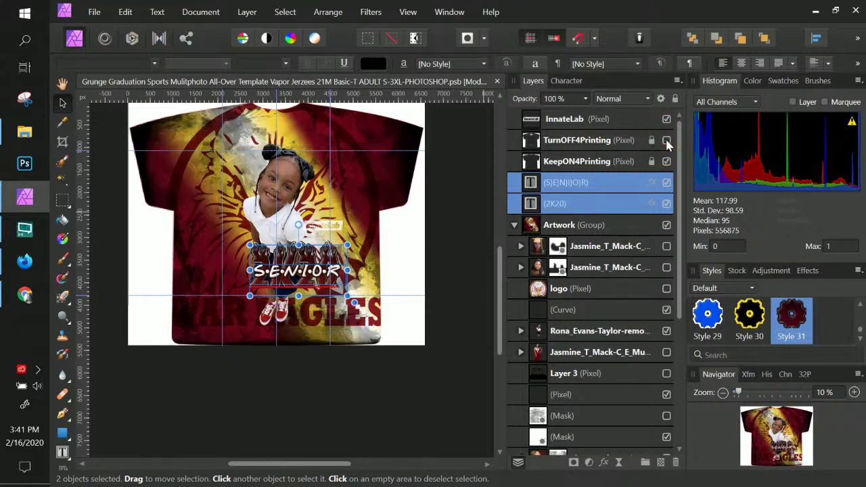
{"action": "left_click", "coordinate": [606, 229]}
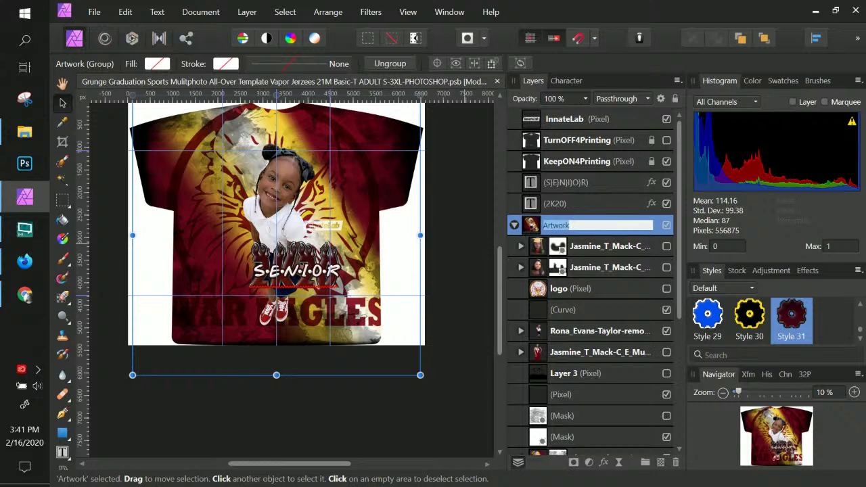
{"action": "key", "text": "Return"}
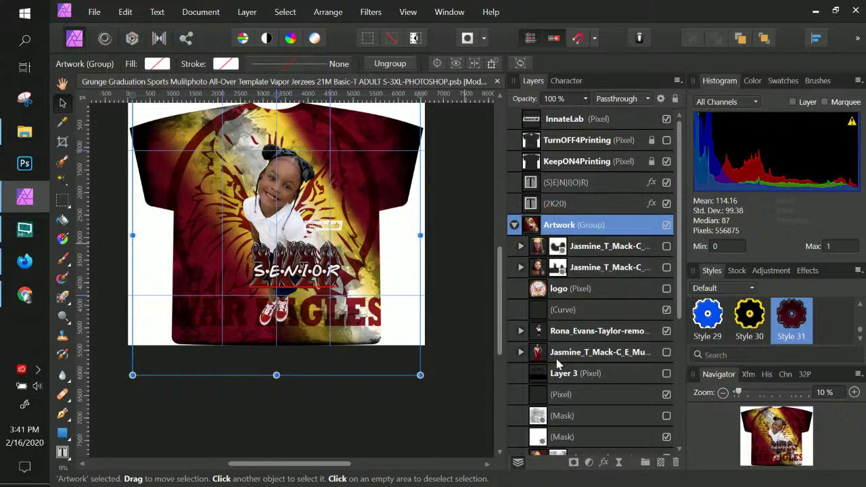
Step: Compare the template's three portrait photos with the full-length girl's photo by toggling their visibility, leaving only the girl's photo shown
{"action": "left_click", "coordinate": [595, 331]}
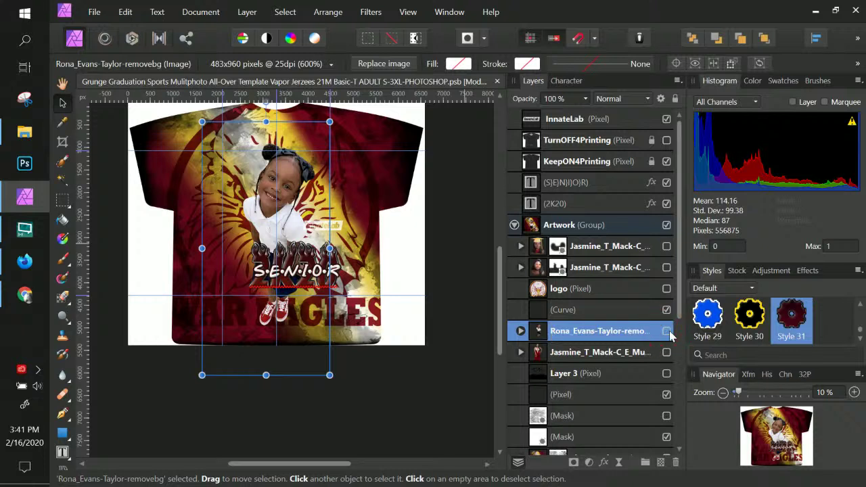
{"action": "left_click", "coordinate": [666, 331]}
{"action": "left_click", "coordinate": [666, 247]}
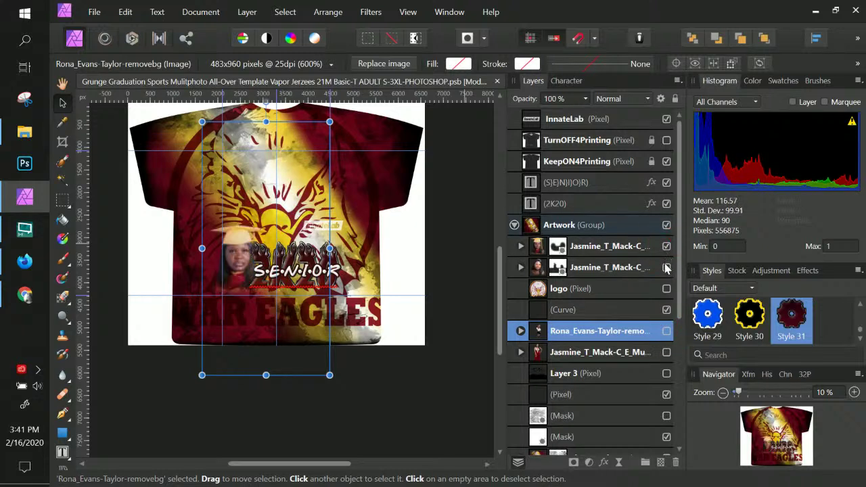
{"action": "left_click", "coordinate": [666, 267]}
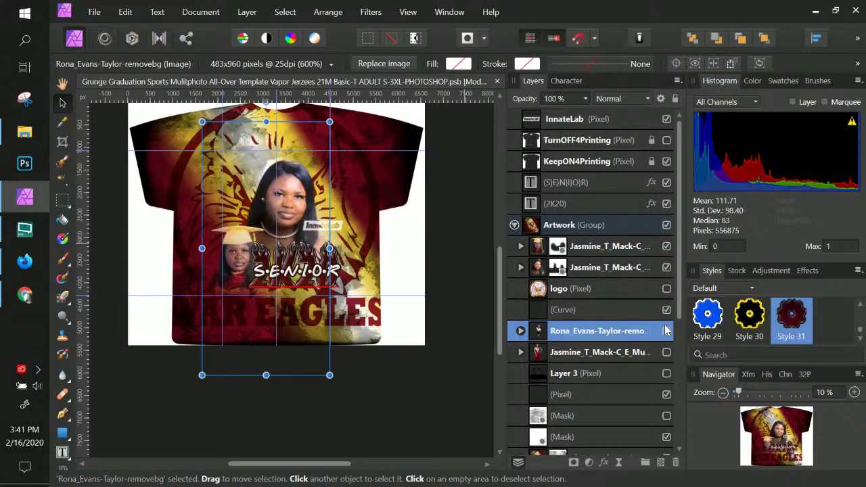
{"action": "left_click", "coordinate": [666, 353]}
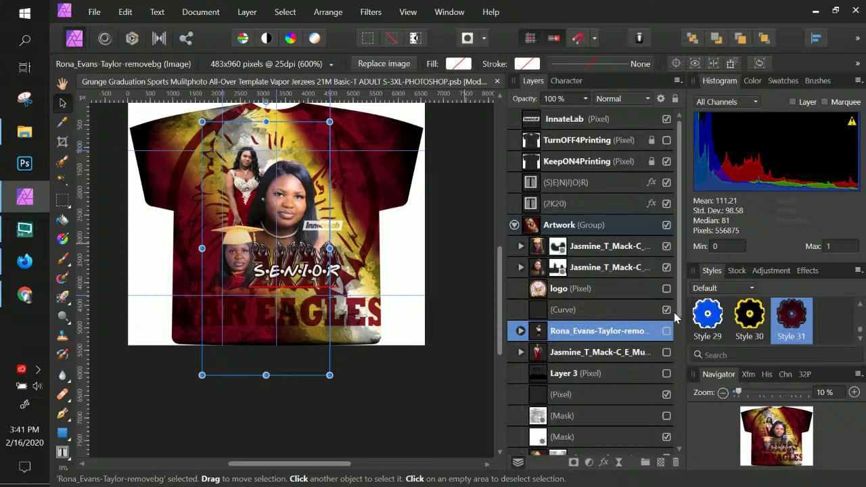
{"action": "left_click", "coordinate": [666, 246]}
{"action": "left_click", "coordinate": [666, 267]}
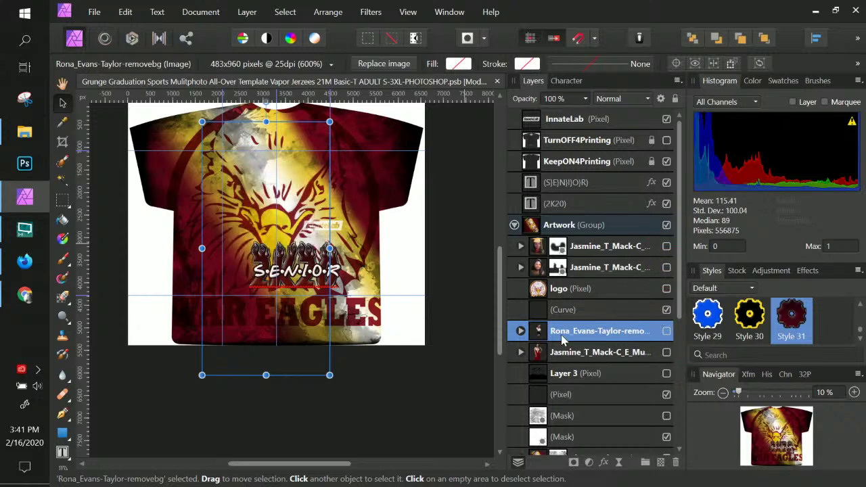
{"action": "left_click", "coordinate": [61, 102]}
{"action": "left_click", "coordinate": [666, 330]}
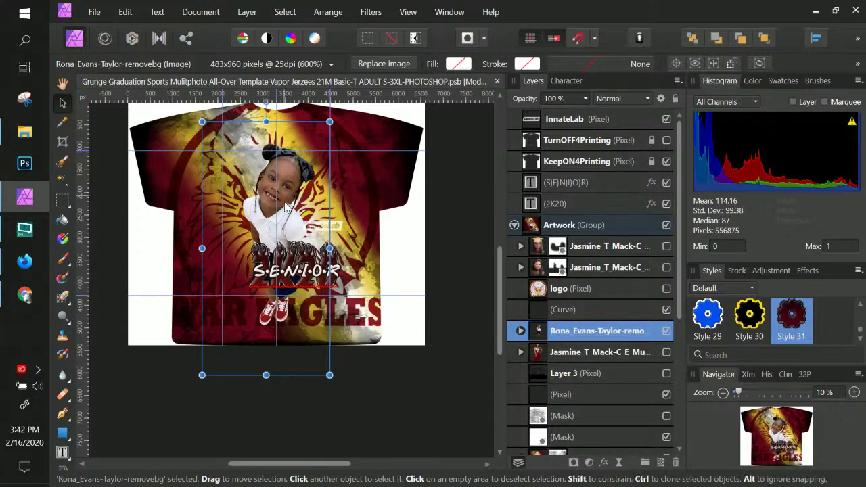
Step: Move the girl's photo to the left half of the shirt, beside the SENIOR lettering
{"action": "left_click_drag", "start_coordinate": [283, 212], "coordinate": [233, 209]}
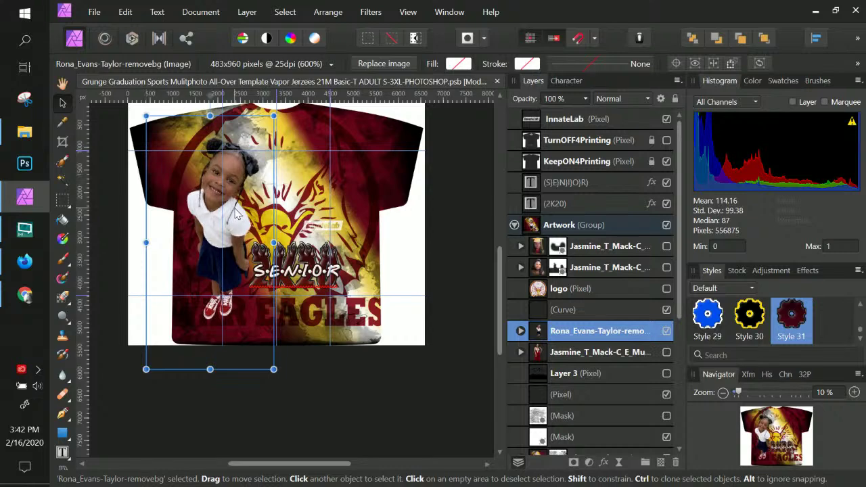
{"action": "key", "text": "ctrl+KP_Add"}
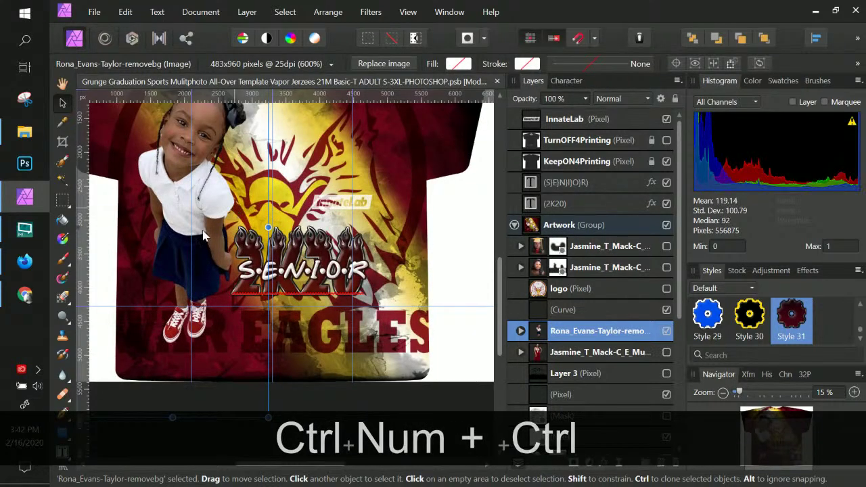
{"action": "scroll", "coordinate": [193, 249], "scroll_direction": "up", "scroll_amount": 3}
{"action": "scroll", "coordinate": [193, 249], "scroll_direction": "down", "scroll_amount": 1}
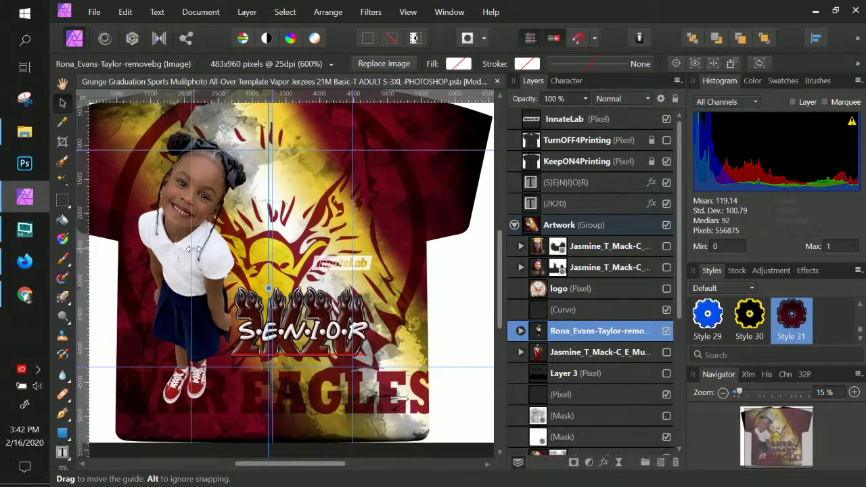
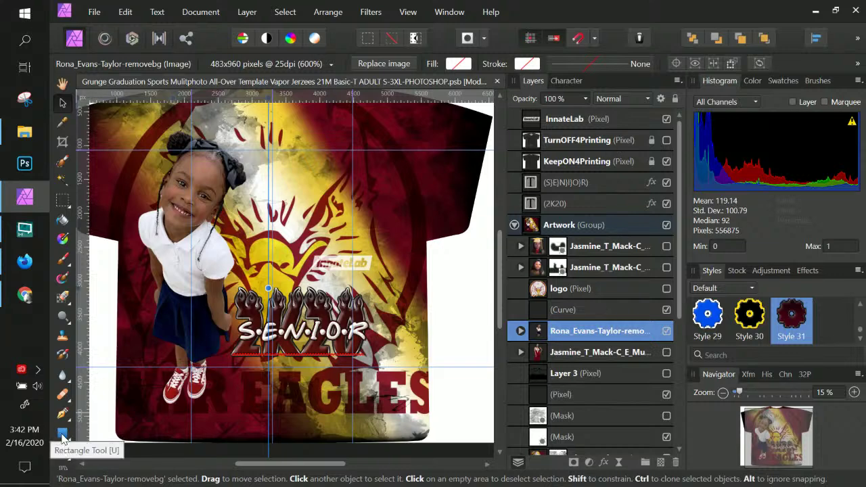
Step: Set the Paint Brush colour to black
{"action": "left_click", "coordinate": [62, 259]}
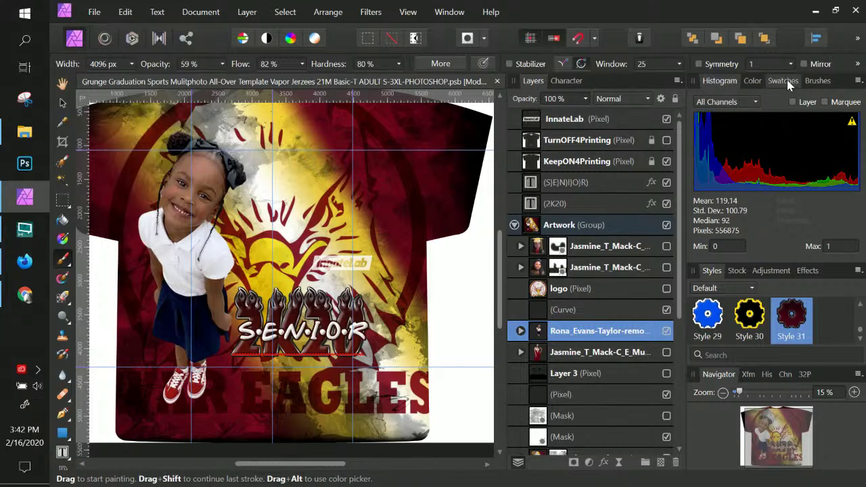
{"action": "left_click", "coordinate": [752, 81]}
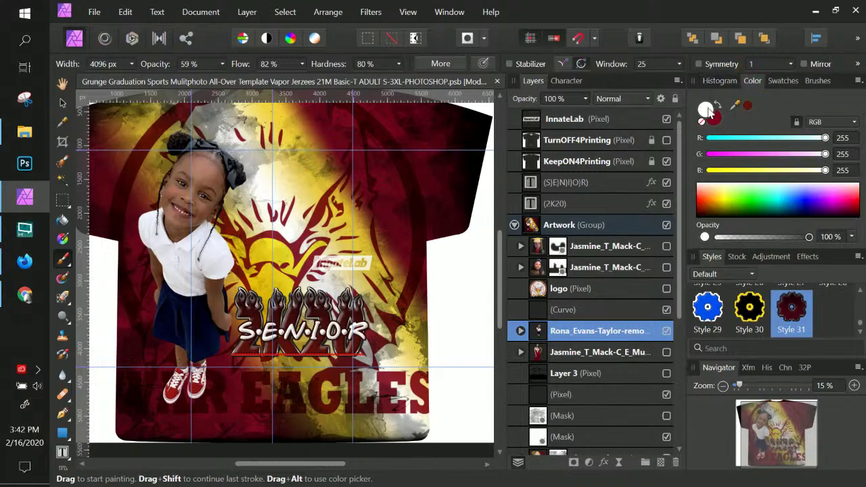
{"action": "left_click", "coordinate": [708, 110]}
{"action": "double_click", "coordinate": [706, 110]}
{"action": "left_click_drag", "start_coordinate": [267, 219], "coordinate": [210, 399]}
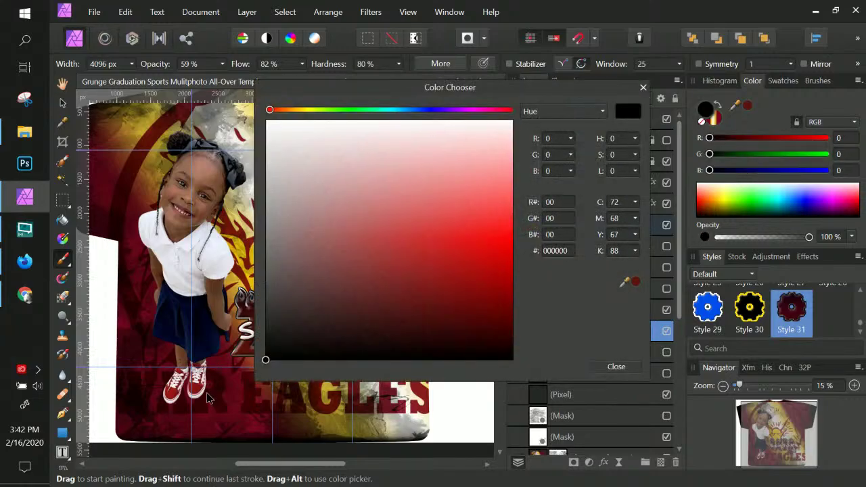
{"action": "left_click", "coordinate": [615, 366]}
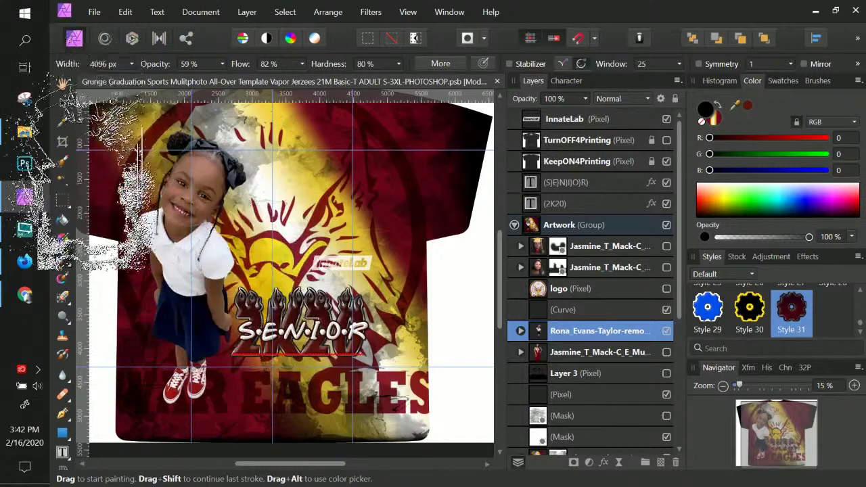
Step: Add a mask to the girl's photo layer and select the nested mask with the Gradient tool active
{"action": "left_click", "coordinate": [62, 238]}
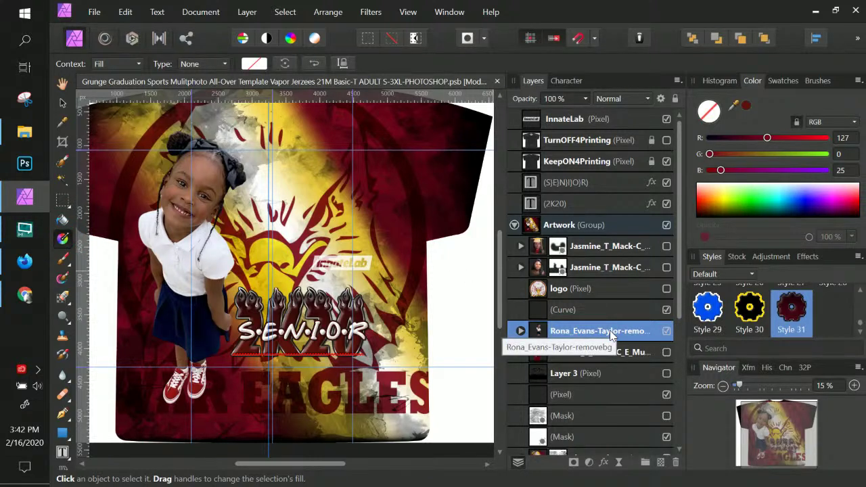
{"action": "left_click", "coordinate": [128, 65]}
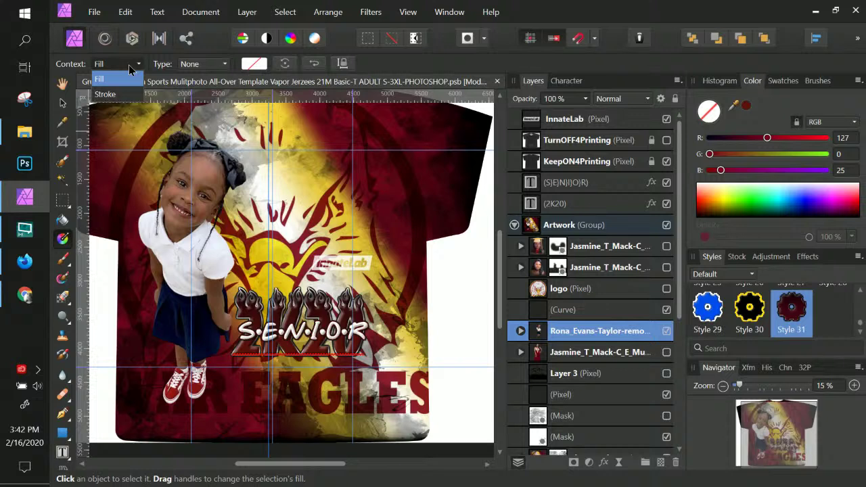
{"action": "left_click", "coordinate": [394, 68]}
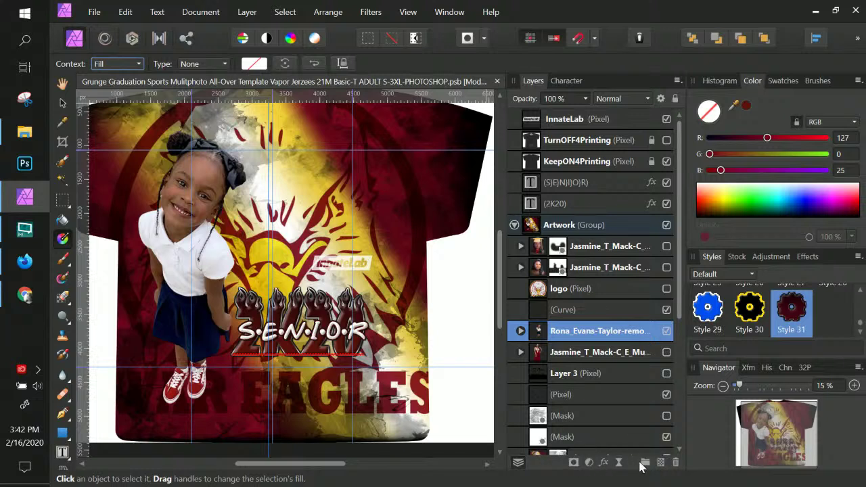
{"action": "left_click", "coordinate": [573, 463]}
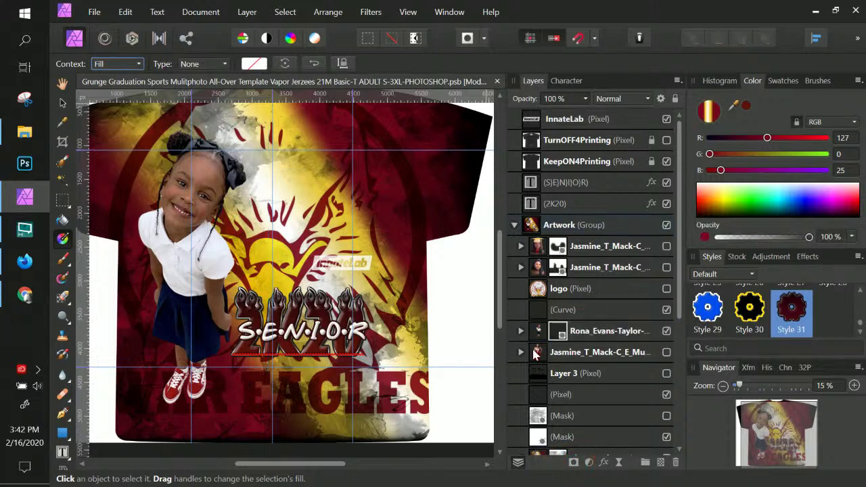
{"action": "left_click", "coordinate": [557, 331]}
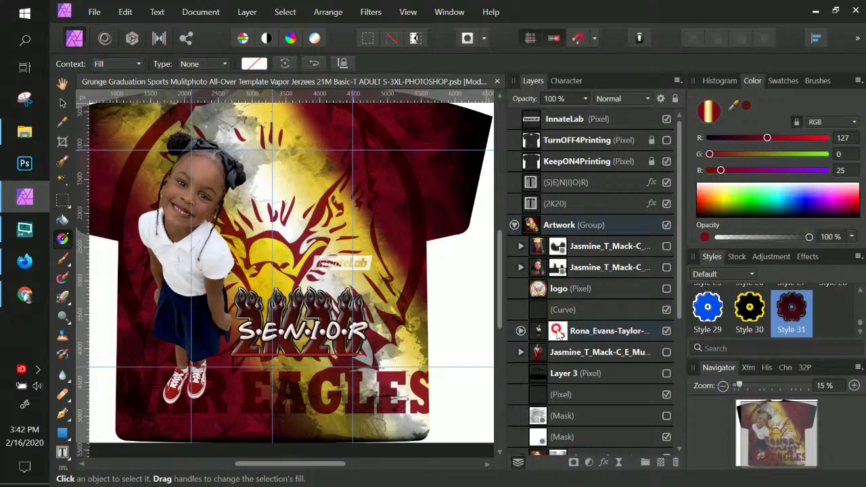
{"action": "left_click", "coordinate": [519, 331]}
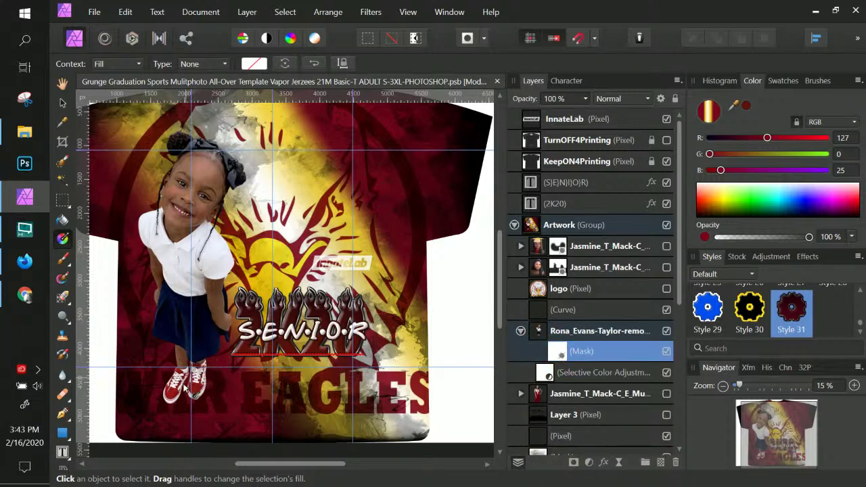
Step: Try two linear gradients on the girl's photo mask, undoing each one
{"action": "left_click_drag", "start_coordinate": [178, 383], "coordinate": [178, 279]}
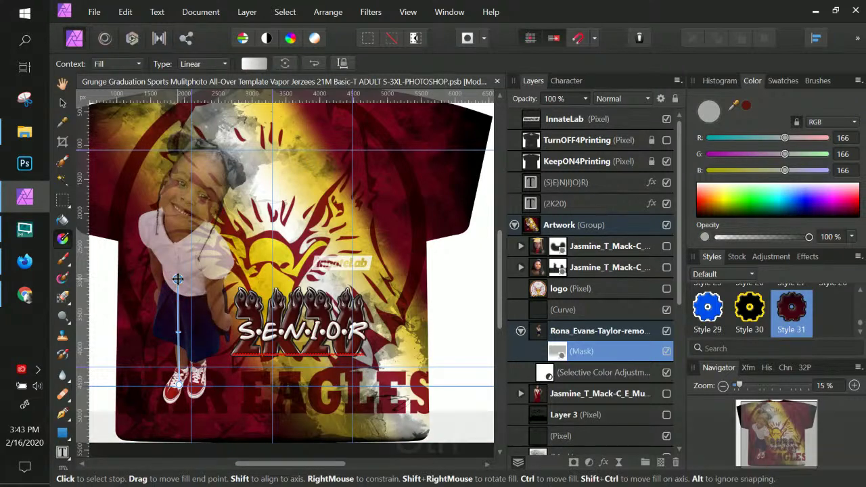
{"action": "key", "text": "ctrl+z"}
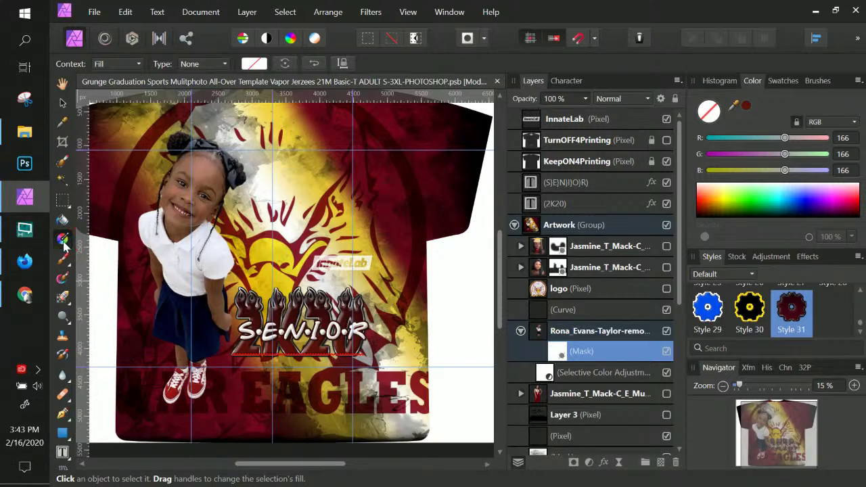
{"action": "left_click_drag", "start_coordinate": [173, 264], "coordinate": [190, 255]}
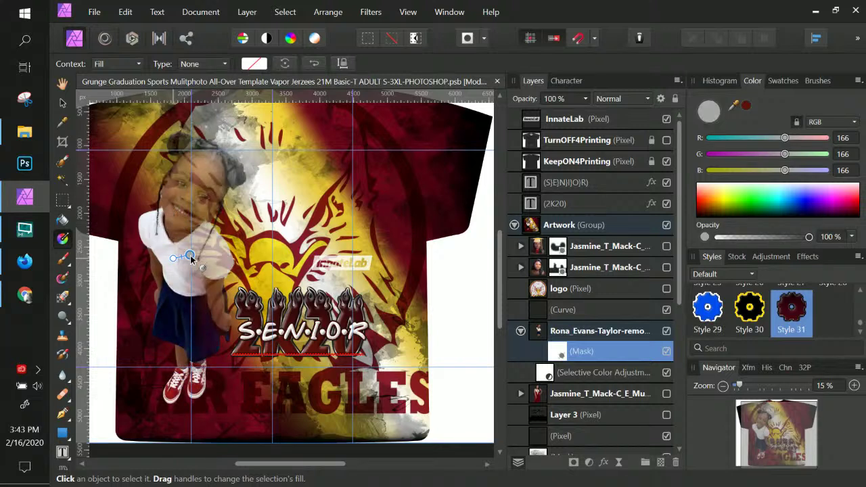
{"action": "key", "text": "ctrl"}
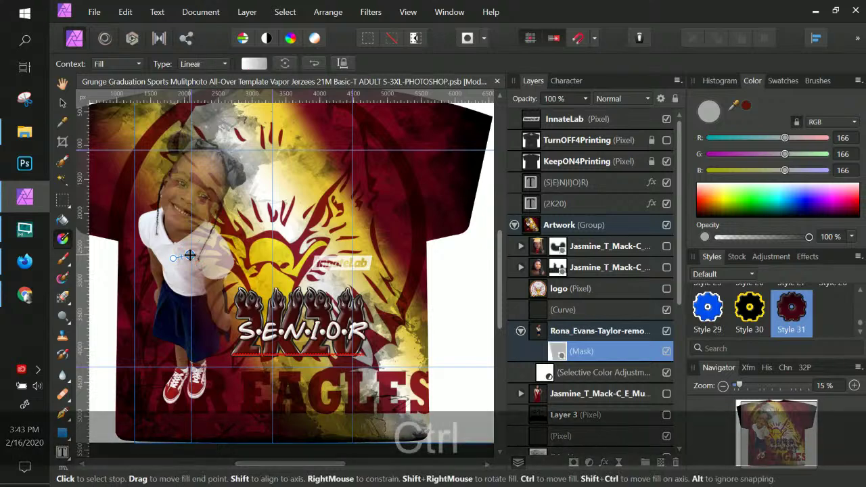
{"action": "key", "text": "ctrl+z"}
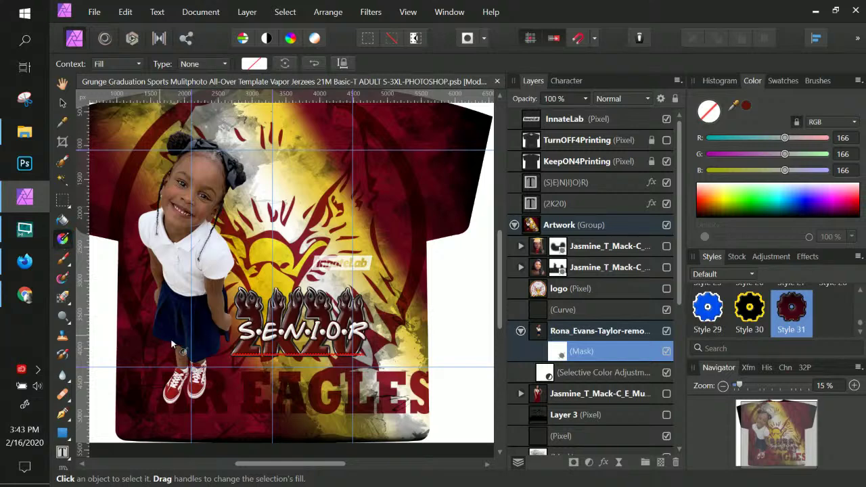
Step: Draw a vertical linear gradient on the mask from the girl's ankles up to her waist and set its lower stop to black (000000)
{"action": "left_click_drag", "start_coordinate": [186, 368], "coordinate": [185, 276]}
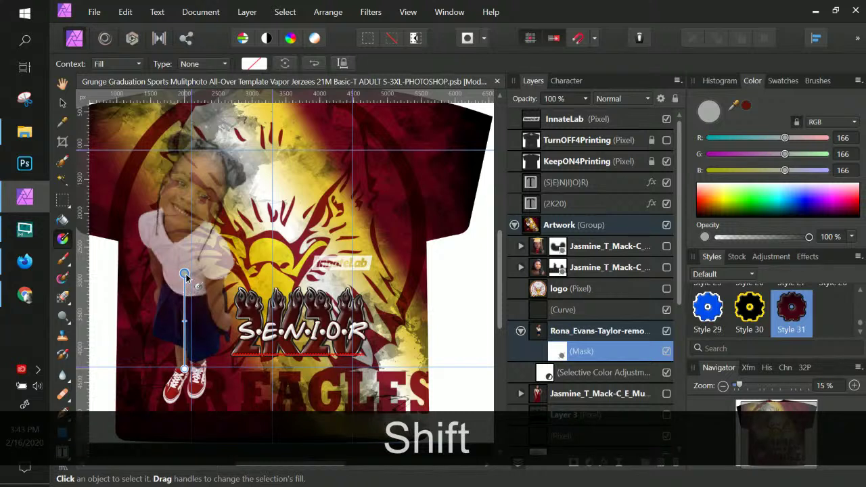
{"action": "left_click_drag", "start_coordinate": [186, 276], "coordinate": [183, 272]}
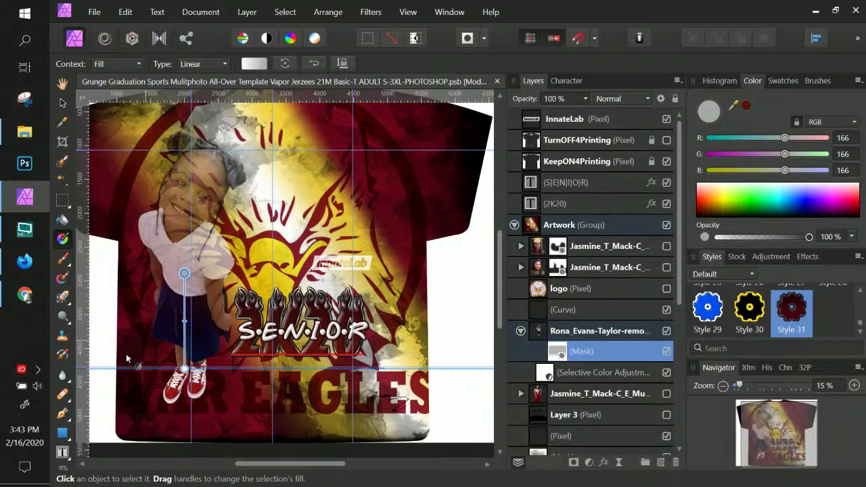
{"action": "left_click", "coordinate": [184, 369]}
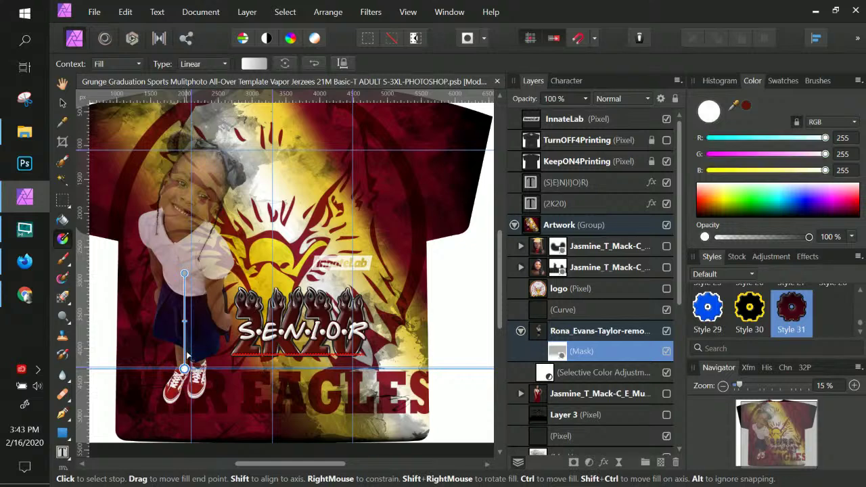
{"action": "left_click", "coordinate": [712, 118]}
{"action": "left_click_drag", "start_coordinate": [300, 166], "coordinate": [226, 385]}
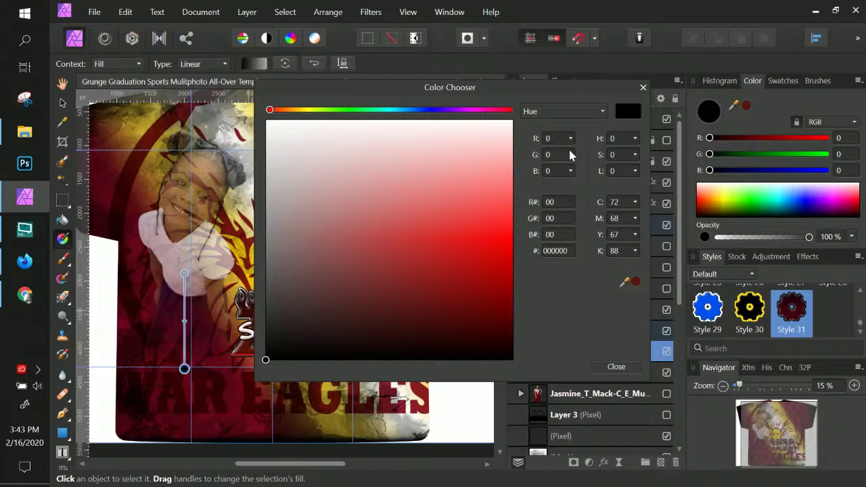
{"action": "left_click", "coordinate": [642, 88]}
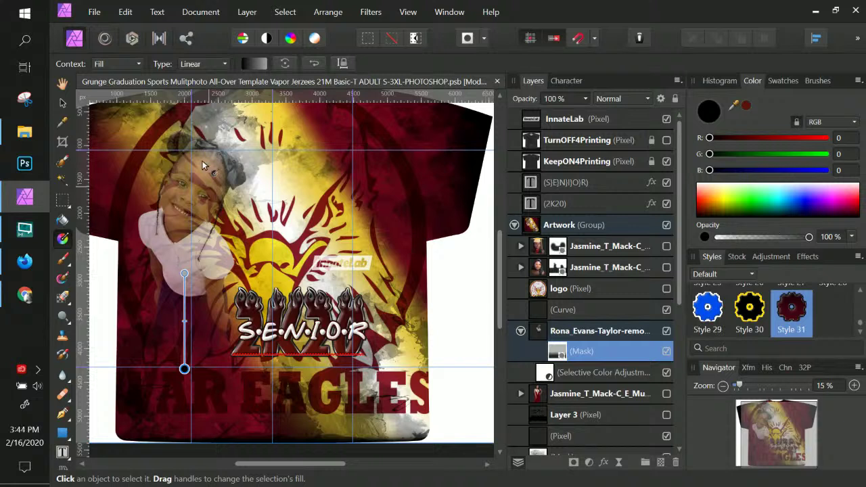
Step: Set the upper stop of the mask's gradient at the girl's waist to white (FFFFFF)
{"action": "left_click", "coordinate": [184, 273]}
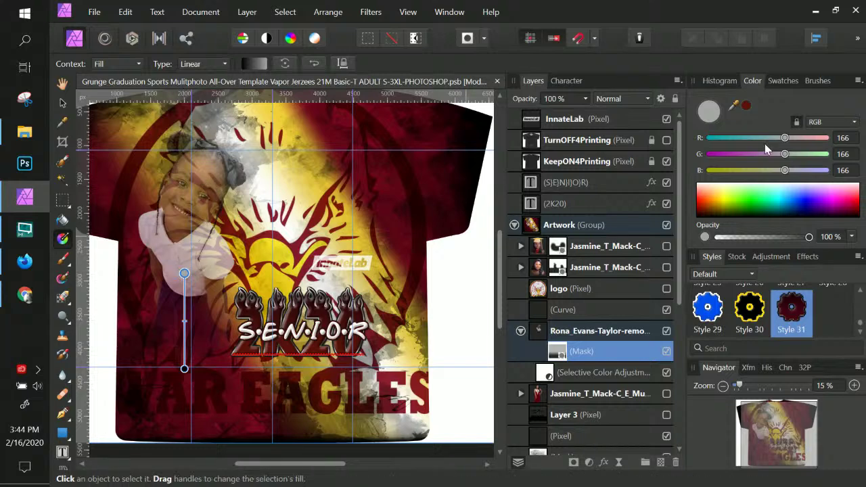
{"action": "left_click", "coordinate": [709, 112]}
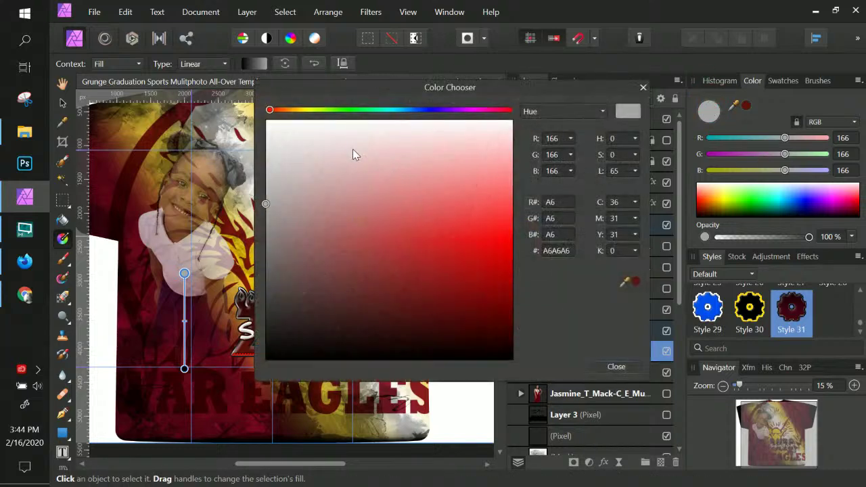
{"action": "left_click_drag", "start_coordinate": [329, 188], "coordinate": [232, 97]}
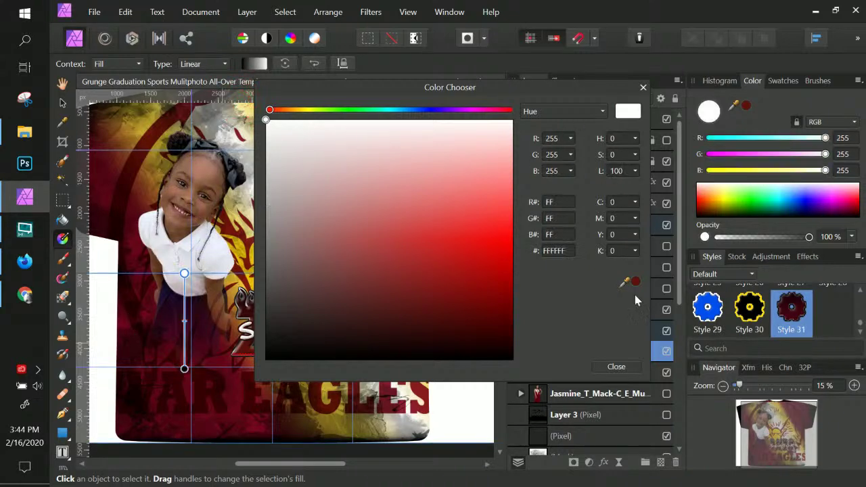
{"action": "left_click", "coordinate": [617, 367]}
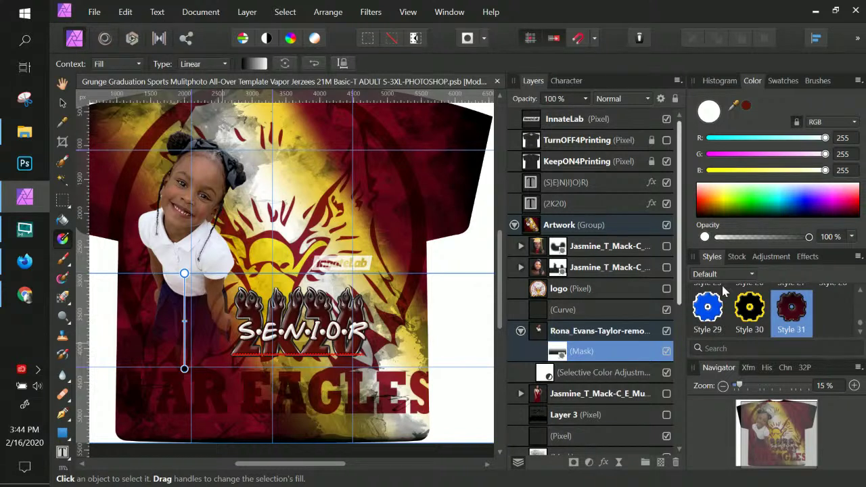
Step: Disable the gradient mask, keep the girl's photo layer visible and add a new mask to it
{"action": "scroll", "coordinate": [558, 288], "scroll_direction": "down", "scroll_amount": 3}
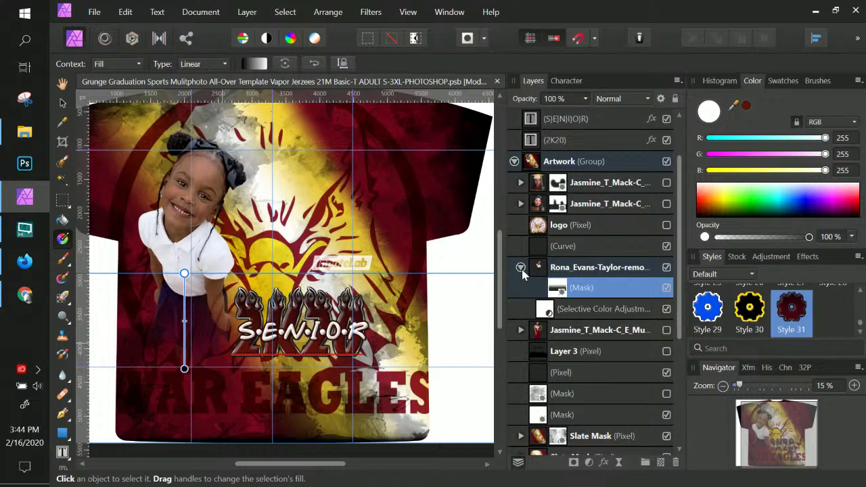
{"action": "left_click", "coordinate": [666, 268]}
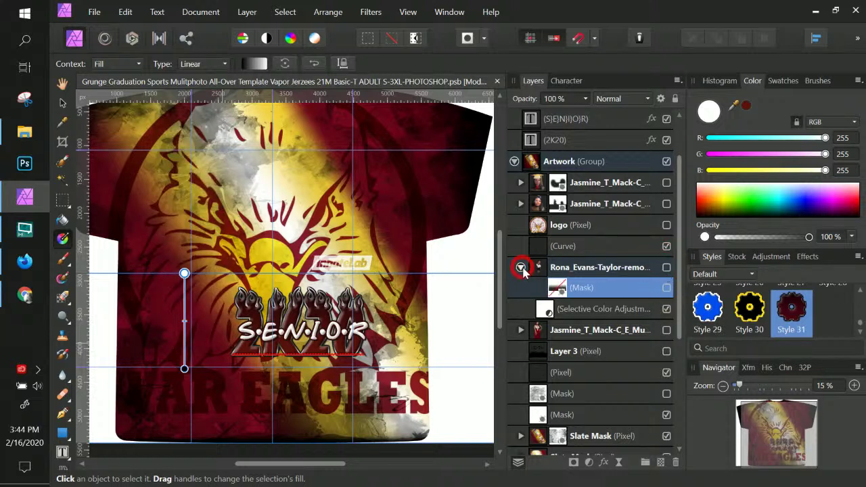
{"action": "left_click", "coordinate": [520, 268]}
{"action": "left_click", "coordinate": [521, 268]}
{"action": "left_click", "coordinate": [560, 269]}
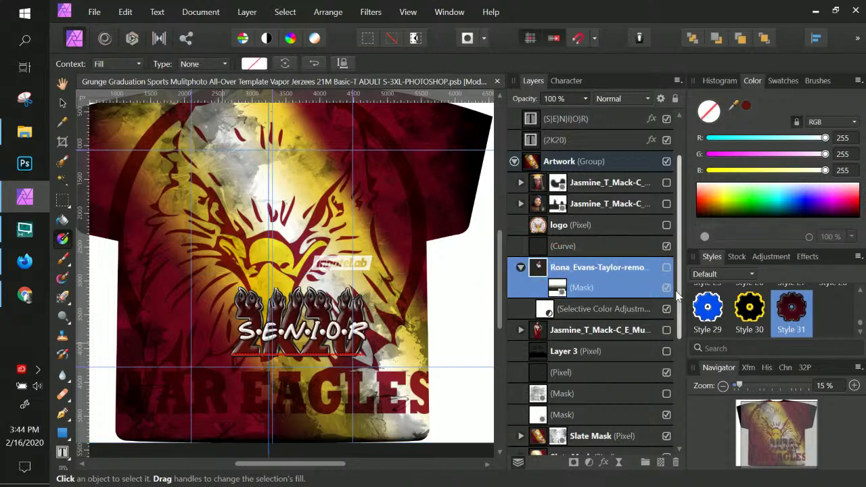
{"action": "double_click", "coordinate": [608, 274]}
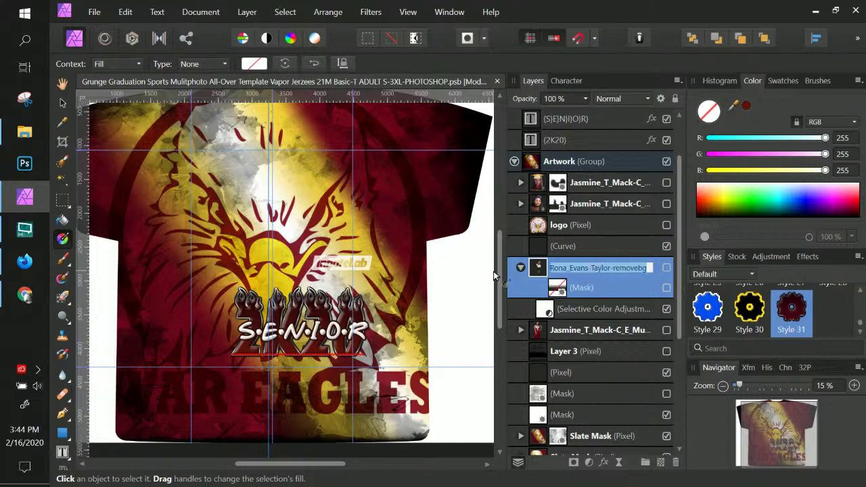
{"action": "left_click", "coordinate": [666, 268]}
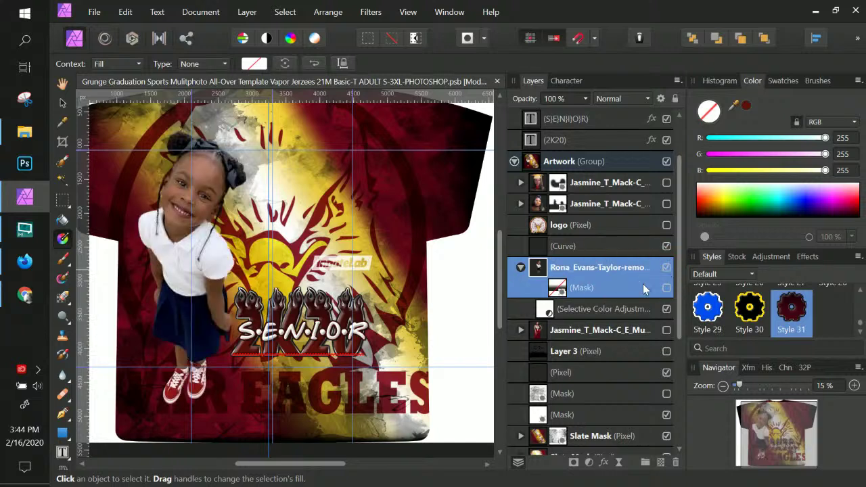
{"action": "left_click", "coordinate": [574, 463]}
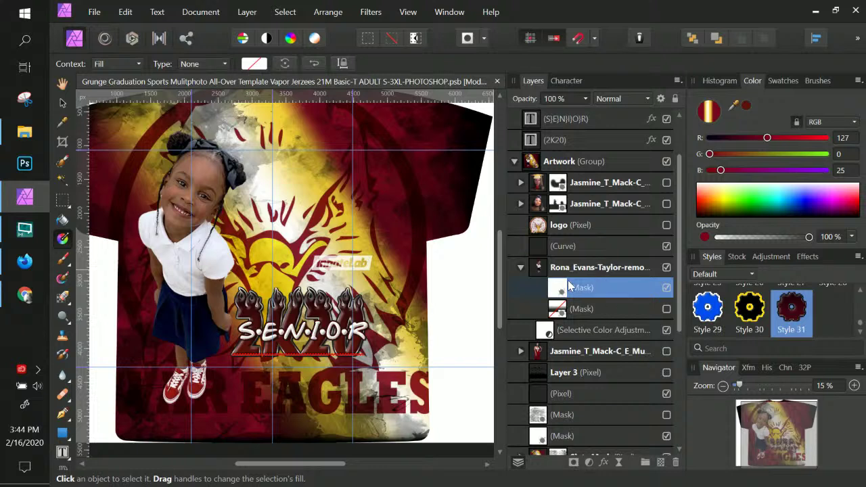
Step: Try a Paint Brush stroke on the girl's new mask and undo it
{"action": "left_click", "coordinate": [62, 163]}
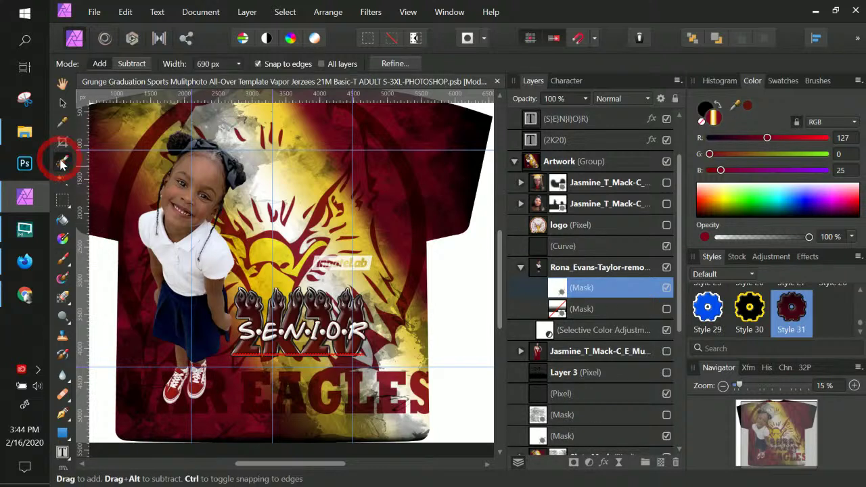
{"action": "left_click", "coordinate": [62, 259]}
{"action": "mouse_move", "coordinate": [149, 243]}
{"action": "left_mouse_down"}
{"action": "mouse_move", "coordinate": [121, 379]}
{"action": "mouse_move", "coordinate": [230, 284]}
{"action": "left_mouse_up"}
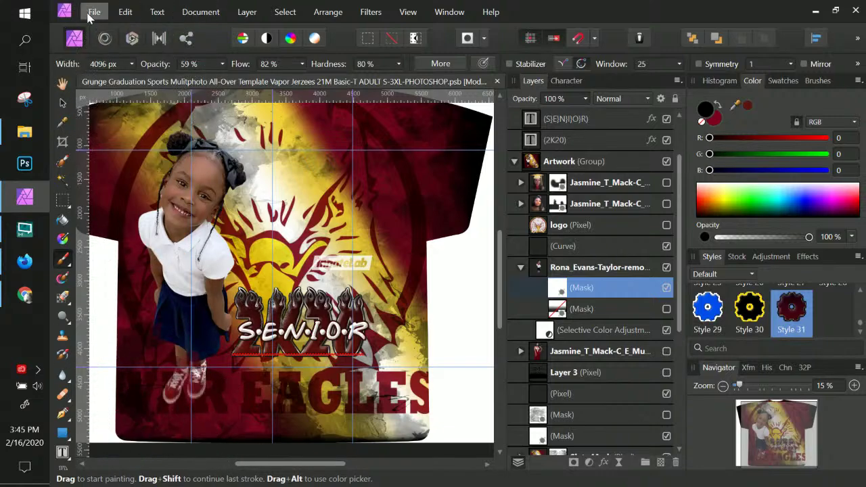
{"action": "left_click", "coordinate": [126, 12]}
{"action": "left_click", "coordinate": [135, 24]}
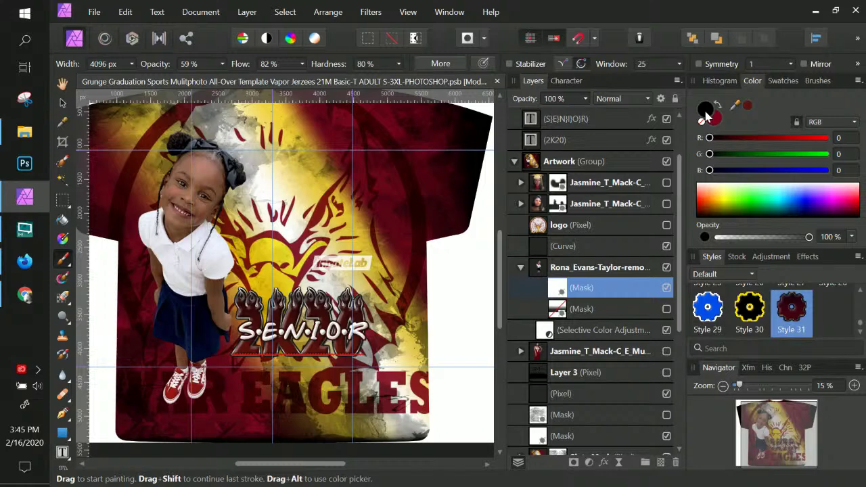
Step: Set the brush flow, opacity and hardness to 100% and paint the girl's feet, legs and lower skirt away on the mask in black
{"action": "left_click", "coordinate": [301, 63]}
{"action": "left_click_drag", "start_coordinate": [306, 78], "coordinate": [346, 81]}
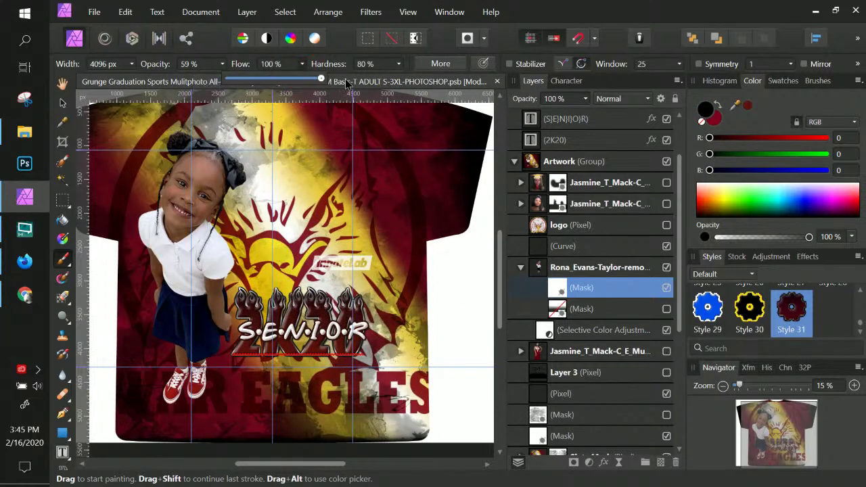
{"action": "left_click", "coordinate": [221, 63]}
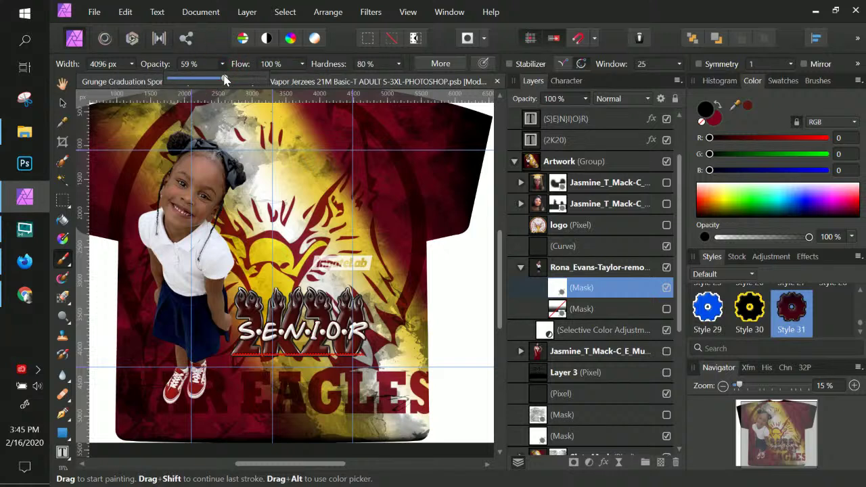
{"action": "left_click_drag", "start_coordinate": [225, 78], "coordinate": [307, 88]}
{"action": "left_click", "coordinate": [398, 64]}
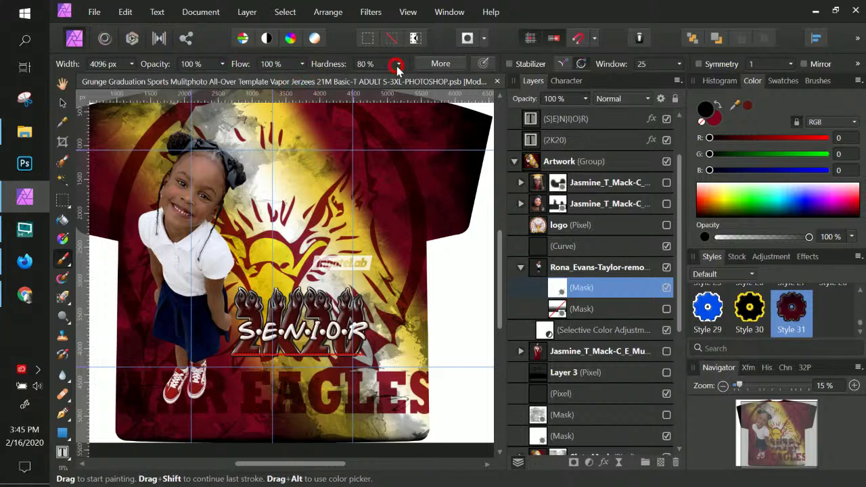
{"action": "left_click", "coordinate": [398, 65]}
{"action": "left_click_drag", "start_coordinate": [397, 80], "coordinate": [403, 79]}
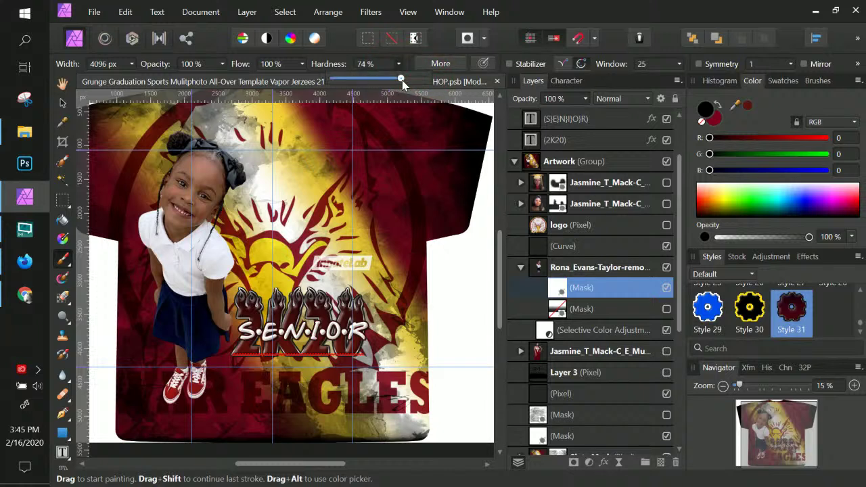
{"action": "left_click", "coordinate": [432, 81]}
{"action": "mouse_move", "coordinate": [162, 432]}
{"action": "left_mouse_down"}
{"action": "mouse_move", "coordinate": [154, 405]}
{"action": "mouse_move", "coordinate": [209, 351]}
{"action": "mouse_move", "coordinate": [189, 378]}
{"action": "mouse_move", "coordinate": [203, 373]}
{"action": "left_mouse_up"}
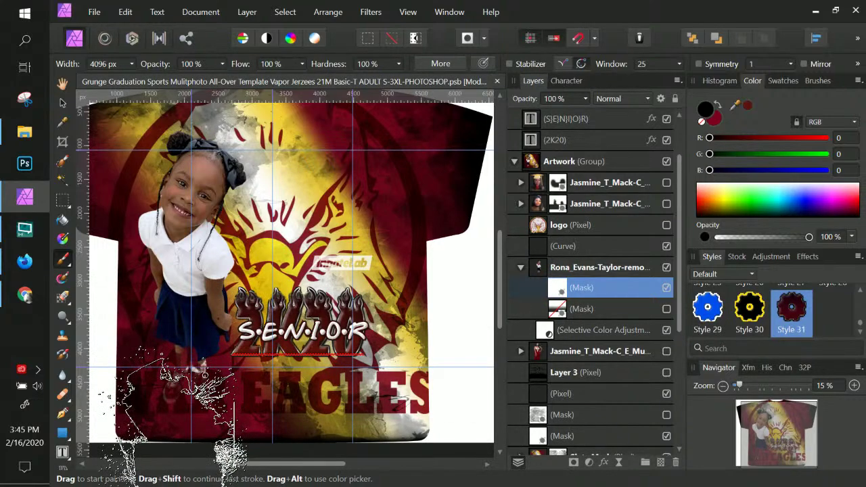
{"action": "mouse_move", "coordinate": [173, 405]}
{"action": "left_mouse_down"}
{"action": "mouse_move", "coordinate": [169, 440]}
{"action": "mouse_move", "coordinate": [217, 426]}
{"action": "mouse_move", "coordinate": [243, 398]}
{"action": "mouse_move", "coordinate": [162, 412]}
{"action": "mouse_move", "coordinate": [148, 392]}
{"action": "mouse_move", "coordinate": [101, 368]}
{"action": "mouse_move", "coordinate": [95, 379]}
{"action": "mouse_move", "coordinate": [193, 415]}
{"action": "mouse_move", "coordinate": [277, 406]}
{"action": "mouse_move", "coordinate": [261, 392]}
{"action": "mouse_move", "coordinate": [271, 409]}
{"action": "mouse_move", "coordinate": [220, 404]}
{"action": "mouse_move", "coordinate": [270, 406]}
{"action": "left_mouse_up"}
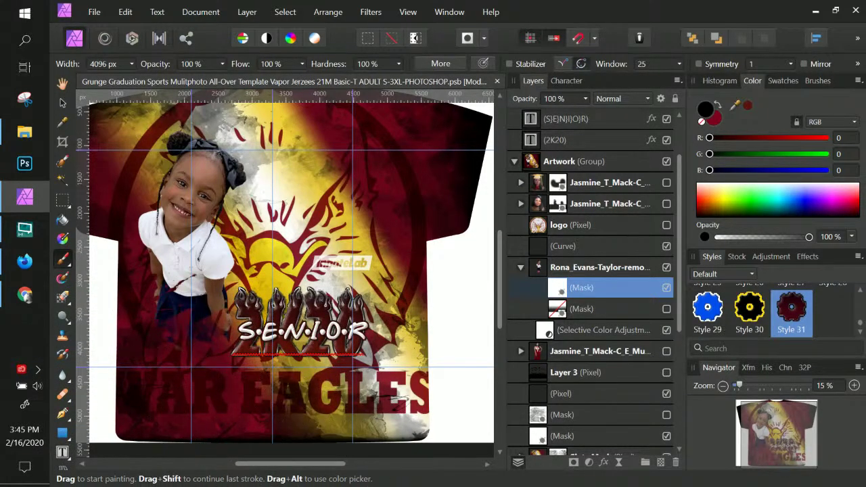
Step: Disable the splatter-painted mask and add another new mask to the girl's photo layer
{"action": "left_click", "coordinate": [628, 267]}
{"action": "left_click", "coordinate": [667, 288]}
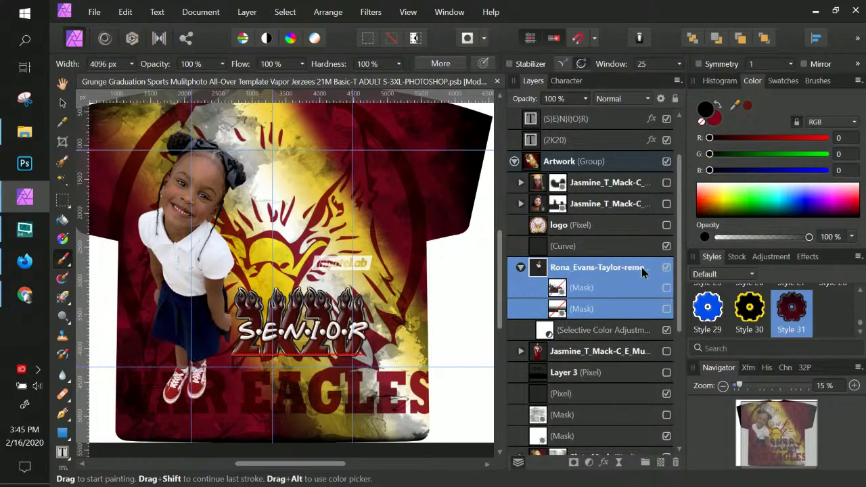
{"action": "double_click", "coordinate": [641, 267]}
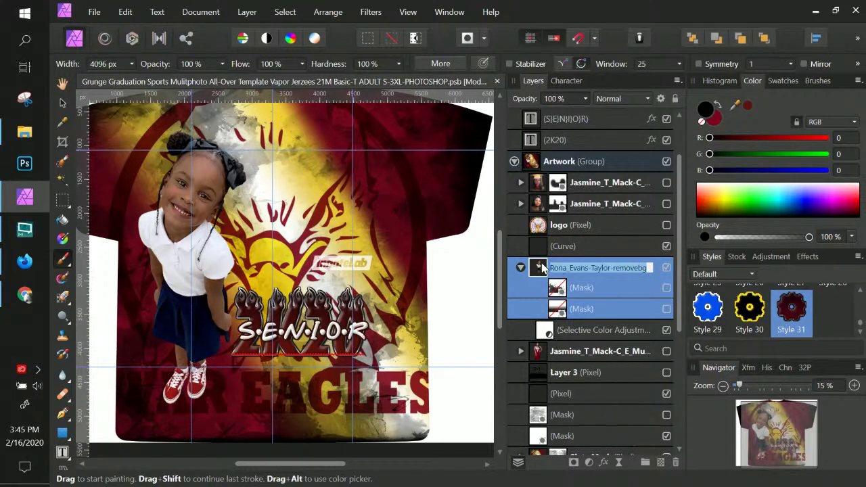
{"action": "key", "text": "Return"}
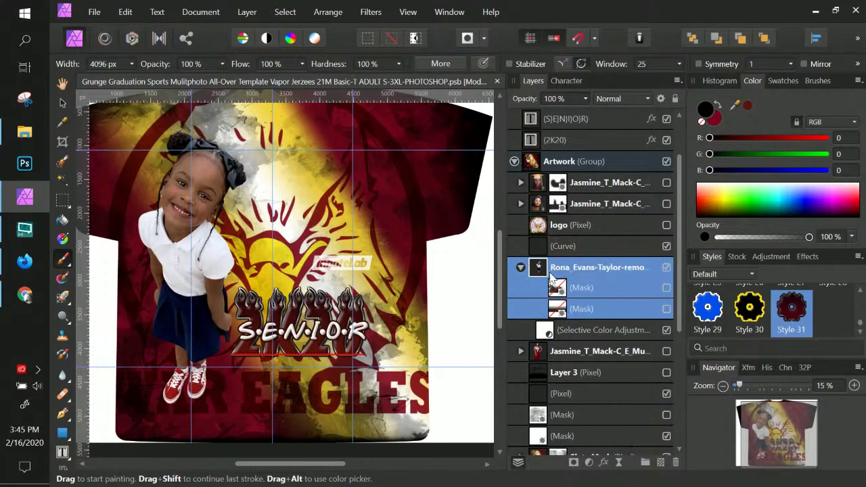
{"action": "left_click", "coordinate": [572, 463]}
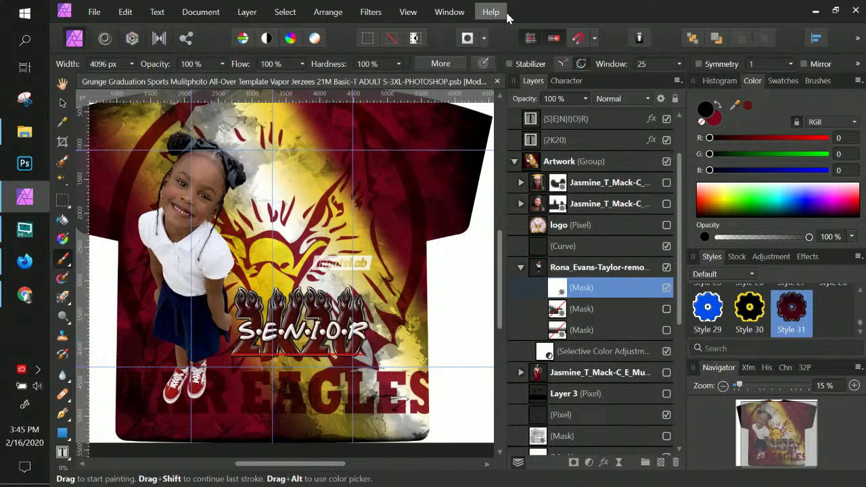
Step: Choose the soft 512 brush from the Basic brush category
{"action": "left_click", "coordinate": [817, 79]}
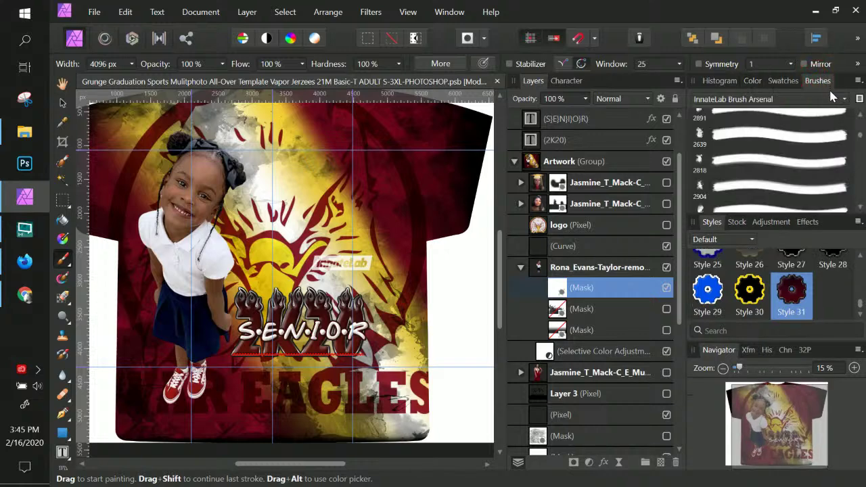
{"action": "left_click", "coordinate": [844, 100]}
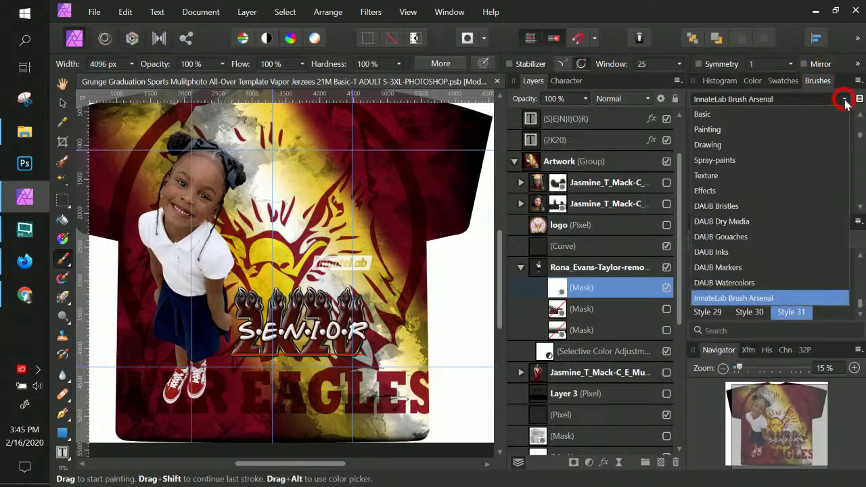
{"action": "left_click", "coordinate": [785, 113]}
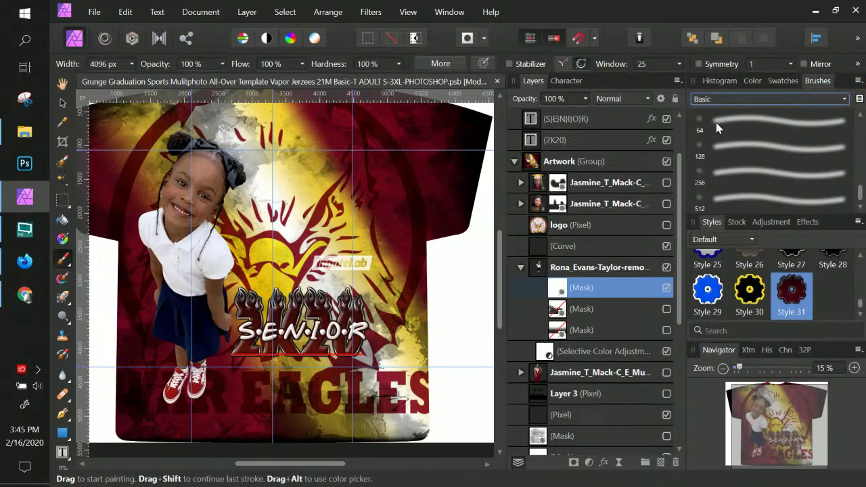
{"action": "left_click", "coordinate": [728, 200]}
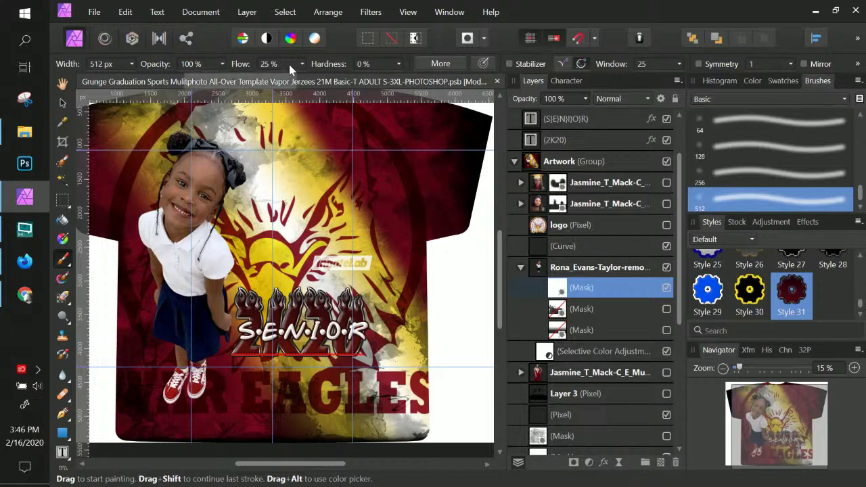
Step: Set the soft brush's width to 3320 px
{"action": "left_click", "coordinate": [131, 64]}
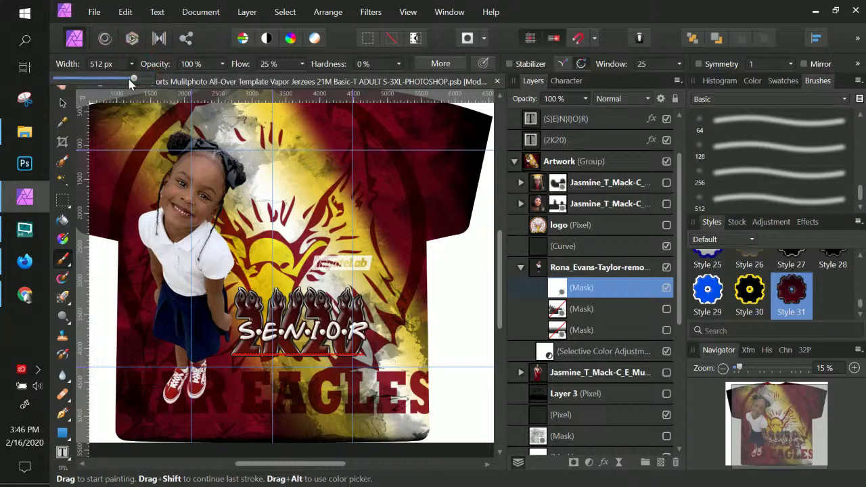
{"action": "left_click_drag", "start_coordinate": [142, 80], "coordinate": [145, 79]}
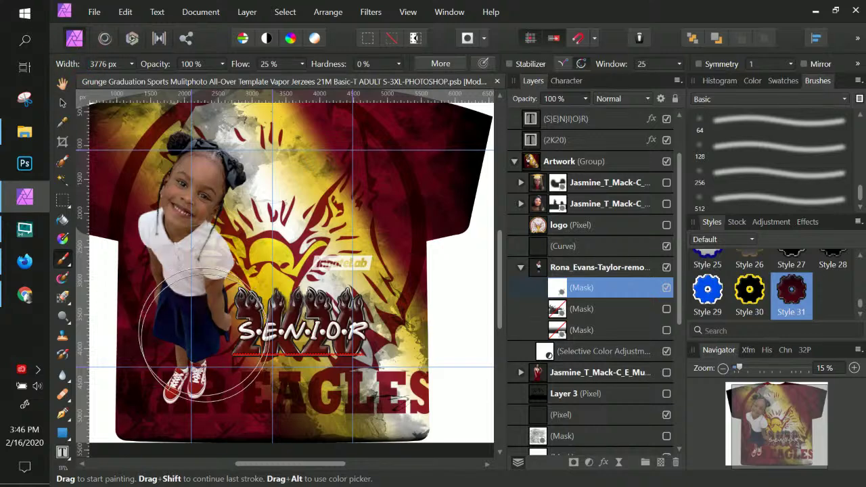
{"action": "left_click", "coordinate": [132, 65]}
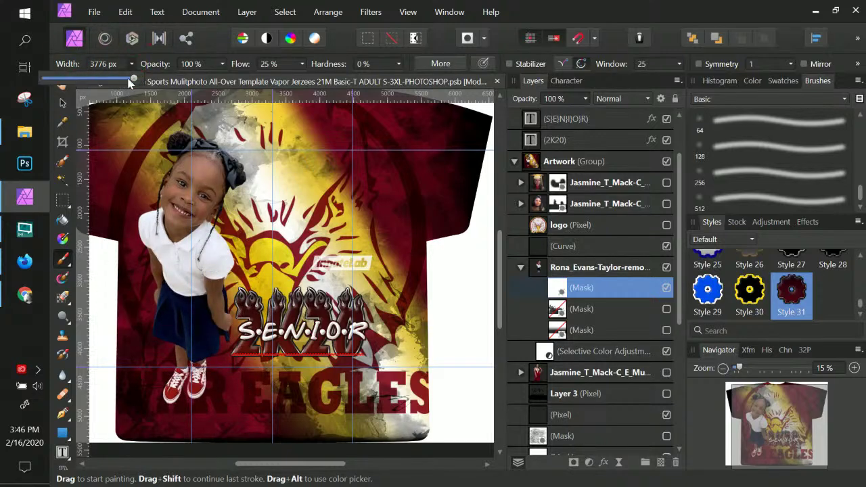
{"action": "left_click_drag", "start_coordinate": [131, 81], "coordinate": [124, 80]}
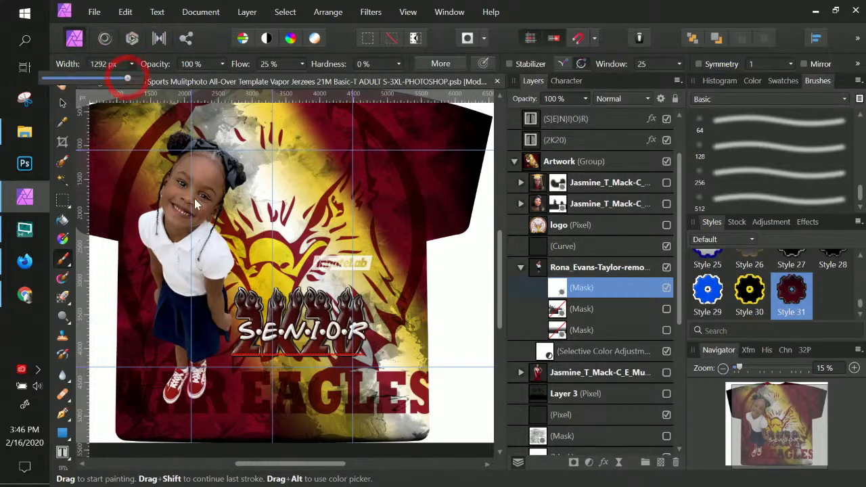
{"action": "left_click", "coordinate": [132, 80]}
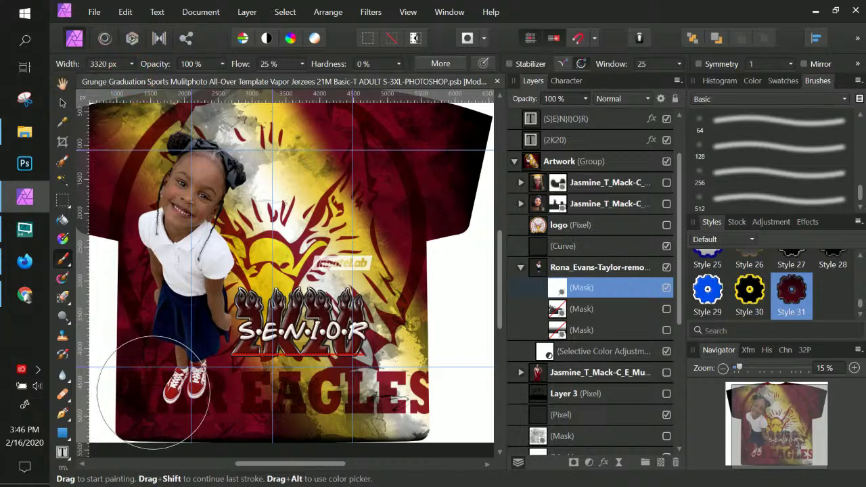
Step: Paint black on the mask over the girl's shoes, then raise the flow to 100% and fade her legs and skirt into the artwork
{"action": "mouse_move", "coordinate": [164, 371]}
{"action": "left_mouse_down"}
{"action": "mouse_move", "coordinate": [163, 403]}
{"action": "mouse_move", "coordinate": [164, 386]}
{"action": "mouse_move", "coordinate": [184, 376]}
{"action": "mouse_move", "coordinate": [286, 406]}
{"action": "mouse_move", "coordinate": [146, 403]}
{"action": "mouse_move", "coordinate": [286, 406]}
{"action": "mouse_move", "coordinate": [141, 437]}
{"action": "mouse_move", "coordinate": [148, 403]}
{"action": "mouse_move", "coordinate": [98, 423]}
{"action": "mouse_move", "coordinate": [128, 412]}
{"action": "mouse_move", "coordinate": [276, 430]}
{"action": "mouse_move", "coordinate": [156, 399]}
{"action": "mouse_move", "coordinate": [167, 393]}
{"action": "left_mouse_up"}
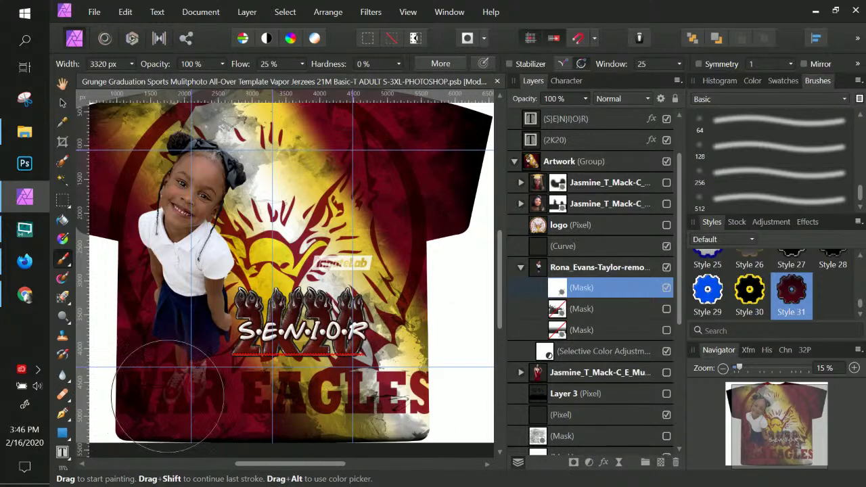
{"action": "left_click", "coordinate": [302, 63]}
{"action": "left_click_drag", "start_coordinate": [306, 80], "coordinate": [395, 81]}
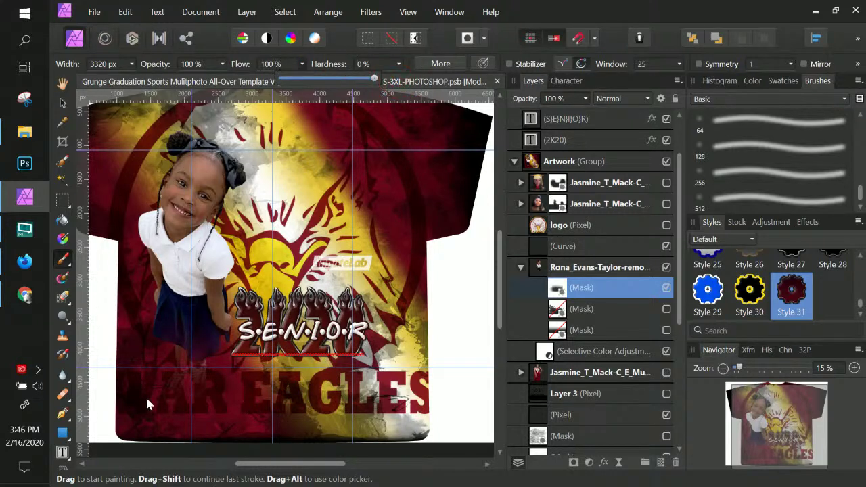
{"action": "mouse_move", "coordinate": [122, 376]}
{"action": "left_mouse_down"}
{"action": "mouse_move", "coordinate": [145, 397]}
{"action": "mouse_move", "coordinate": [271, 429]}
{"action": "mouse_move", "coordinate": [157, 420]}
{"action": "mouse_move", "coordinate": [126, 405]}
{"action": "mouse_move", "coordinate": [135, 415]}
{"action": "mouse_move", "coordinate": [121, 412]}
{"action": "mouse_move", "coordinate": [192, 379]}
{"action": "mouse_move", "coordinate": [286, 399]}
{"action": "mouse_move", "coordinate": [367, 377]}
{"action": "mouse_move", "coordinate": [332, 262]}
{"action": "mouse_move", "coordinate": [280, 371]}
{"action": "mouse_move", "coordinate": [132, 406]}
{"action": "mouse_move", "coordinate": [95, 342]}
{"action": "mouse_move", "coordinate": [87, 276]}
{"action": "mouse_move", "coordinate": [113, 393]}
{"action": "mouse_move", "coordinate": [163, 326]}
{"action": "left_mouse_up"}
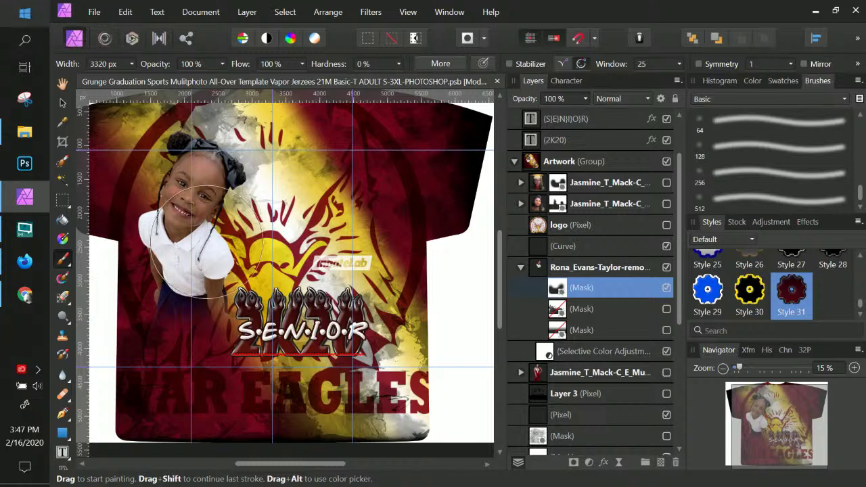
Step: Delete the Curve layer above the girl's photo and collapse the photo layer's mask list
{"action": "left_click", "coordinate": [600, 185]}
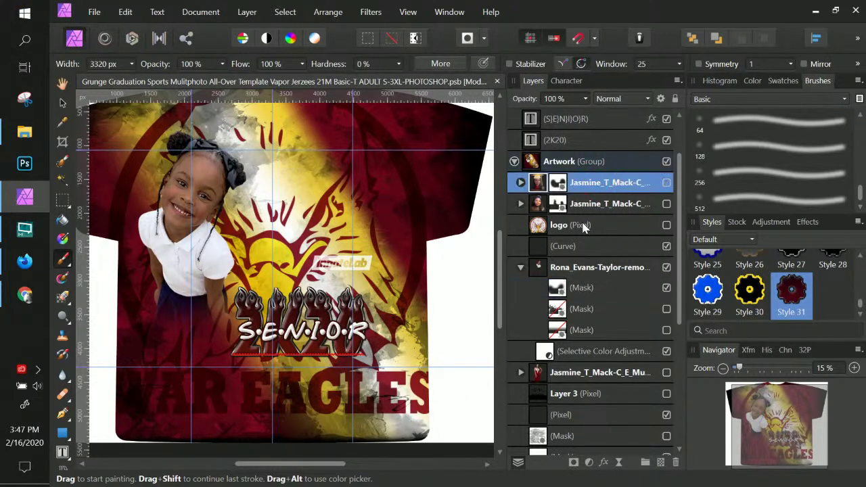
{"action": "left_click", "coordinate": [581, 227]}
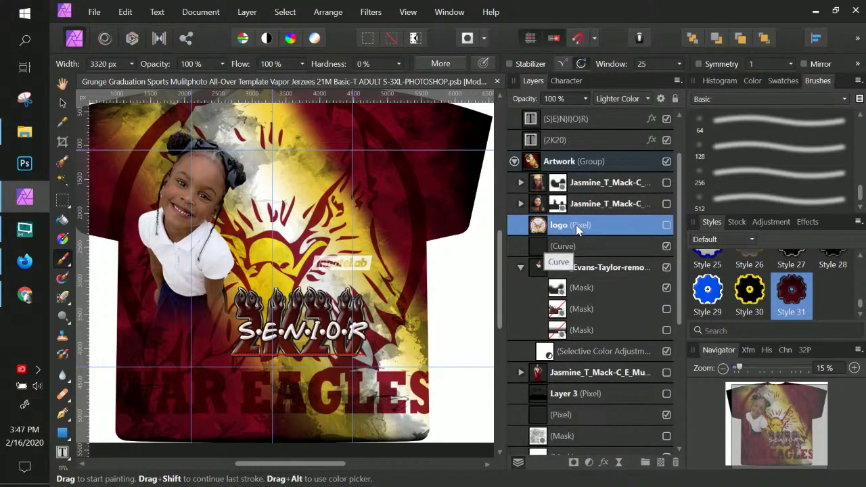
{"action": "left_click", "coordinate": [579, 247]}
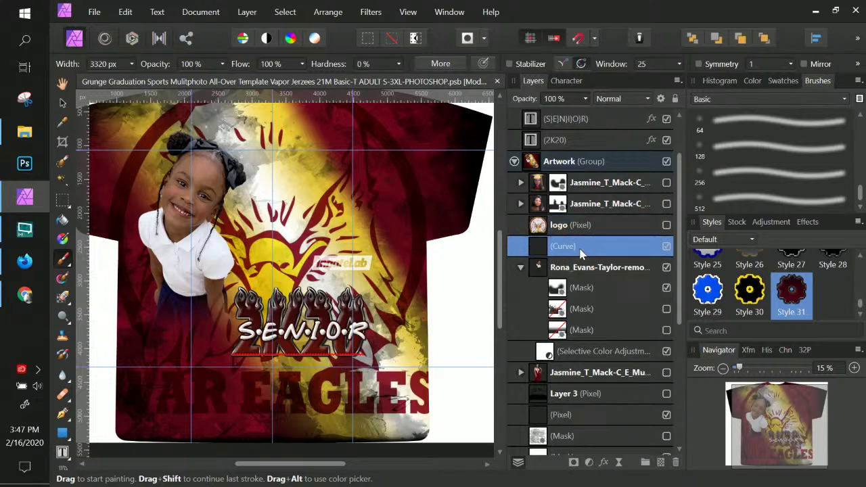
{"action": "key", "text": "Delete"}
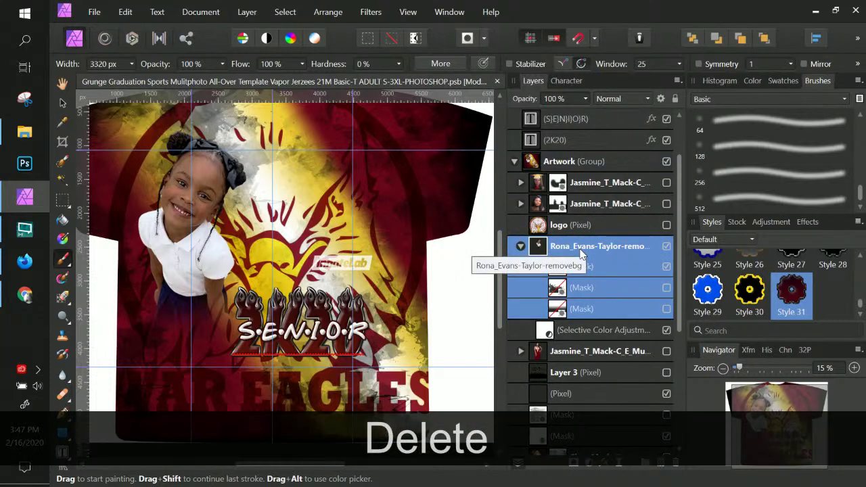
{"action": "left_click", "coordinate": [520, 246]}
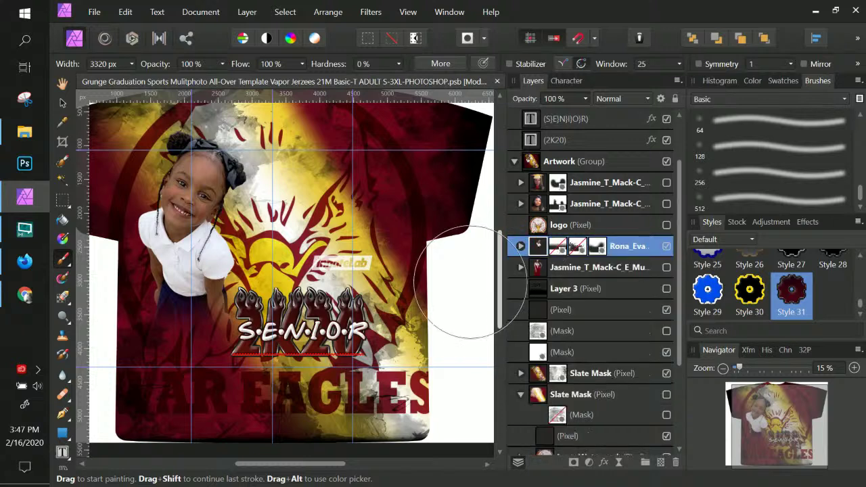
Step: Make Layer 3 below the photo layers visible
{"action": "left_click", "coordinate": [582, 270]}
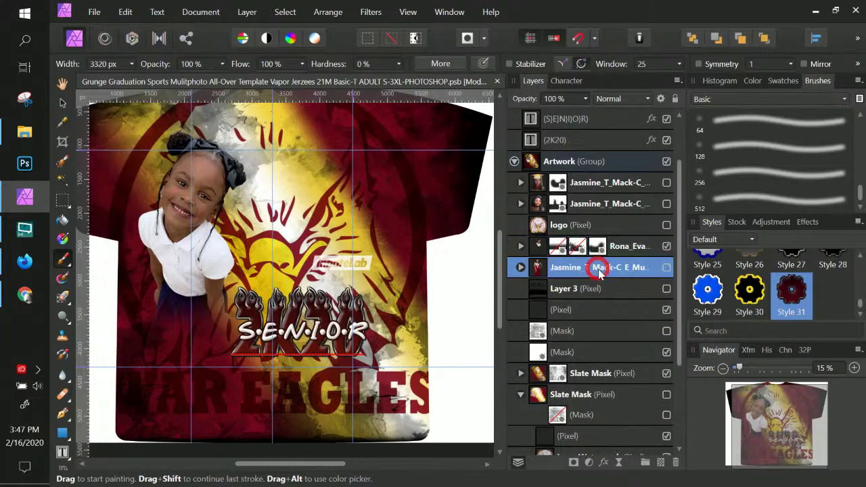
{"action": "left_click", "coordinate": [536, 289]}
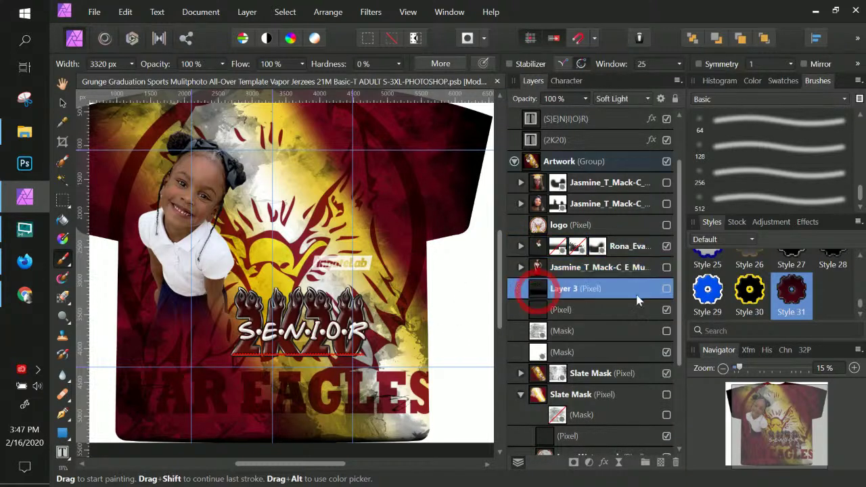
{"action": "left_click", "coordinate": [667, 289]}
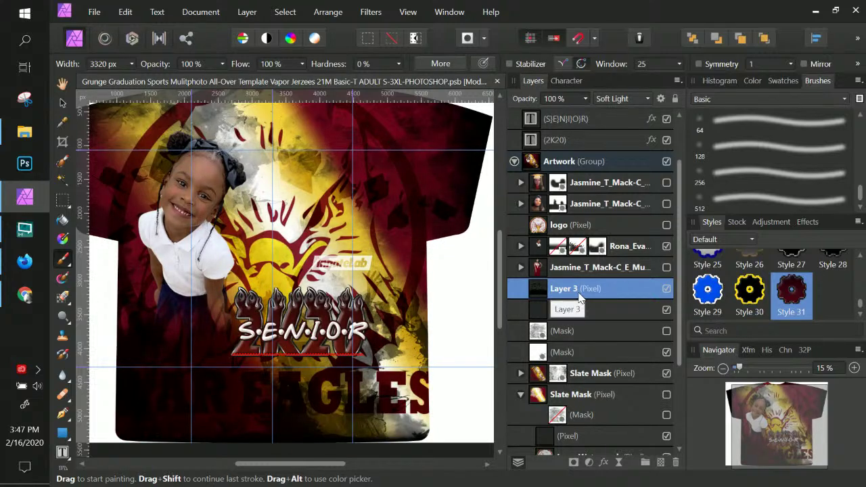
Step: Check the effect of the unnamed pixel layer below Layer 3 by toggling its visibility, and delete it
{"action": "left_click", "coordinate": [556, 313]}
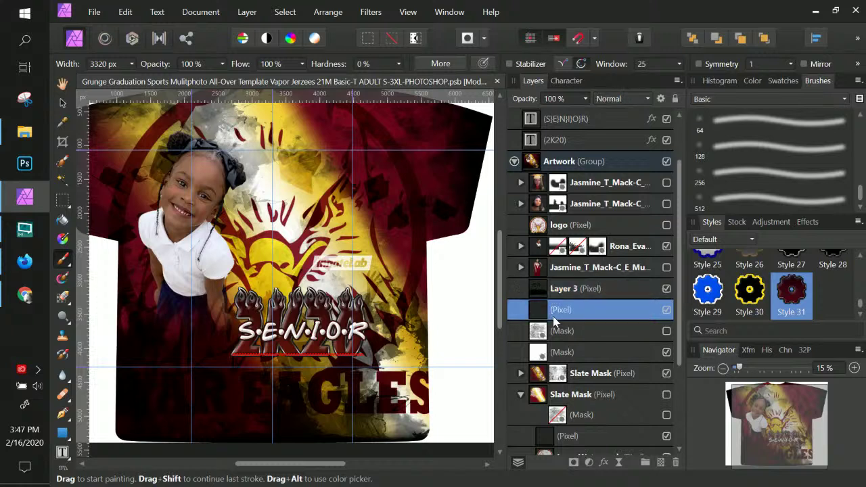
{"action": "left_click", "coordinate": [666, 310]}
{"action": "left_click", "coordinate": [667, 309]}
{"action": "left_click", "coordinate": [666, 310]}
{"action": "double_click", "coordinate": [612, 311]}
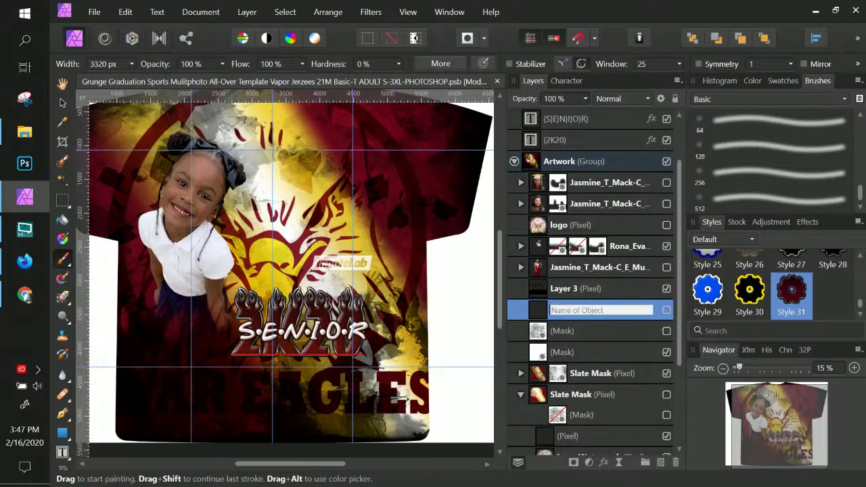
{"action": "key", "text": "Escape"}
{"action": "key", "text": "Delete"}
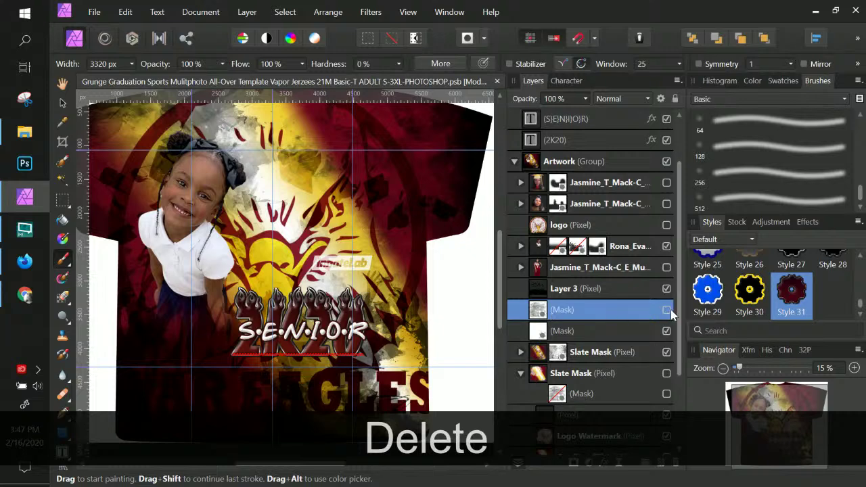
Step: Undo the deletion of the unnamed pixel layer and turn on the disabled mask directly below it
{"action": "left_click", "coordinate": [667, 309]}
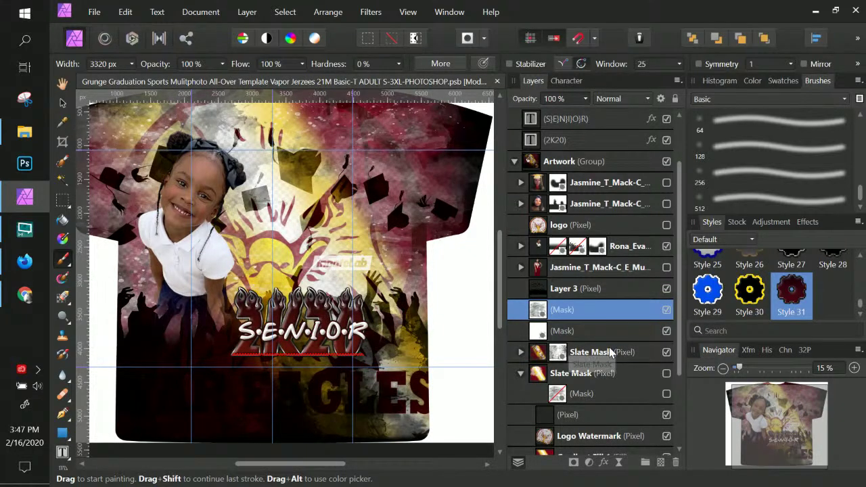
{"action": "key", "text": "ctrl+z"}
{"action": "key", "text": "ctrl+z"}
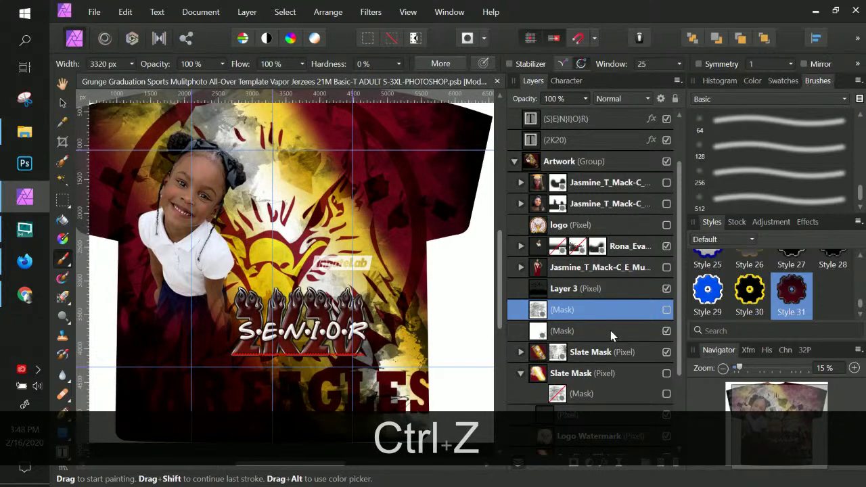
{"action": "left_click", "coordinate": [667, 330]}
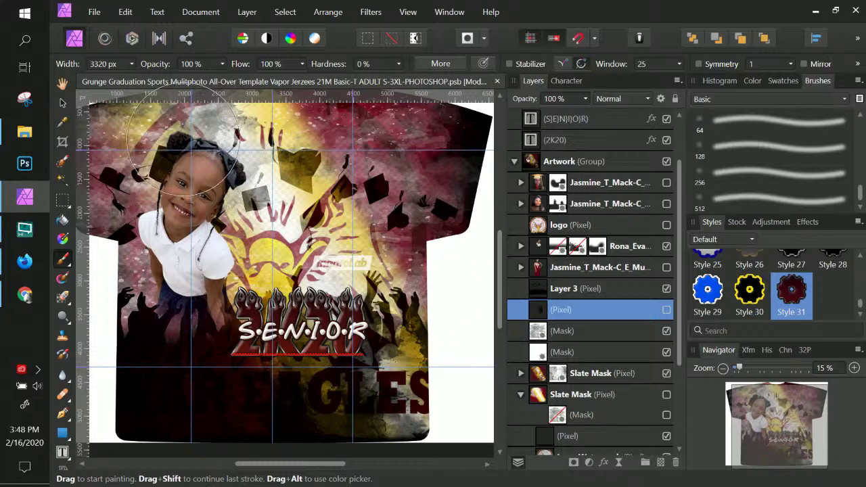
Step: Add a new pixel layer above Color Fill 1, move it between the two Slate Mask layers, and collapse the lower Slate Mask
{"action": "scroll", "coordinate": [595, 381], "scroll_direction": "down", "scroll_amount": 3}
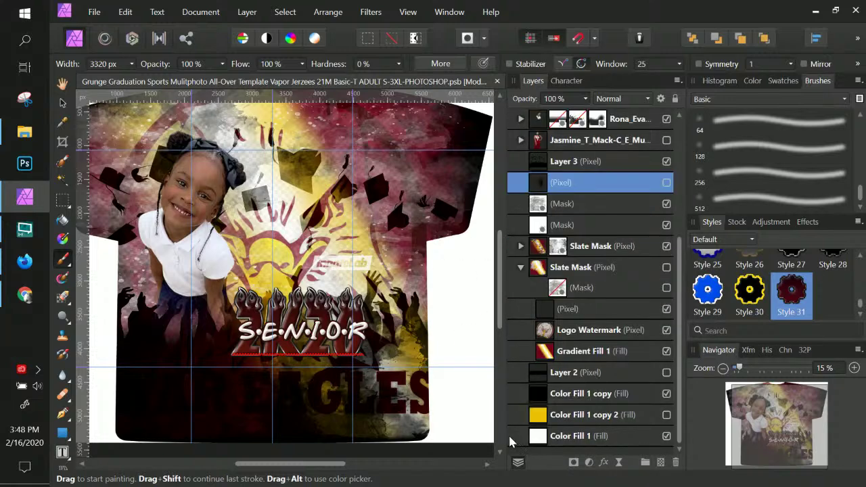
{"action": "left_click", "coordinate": [666, 436]}
{"action": "left_click", "coordinate": [589, 438]}
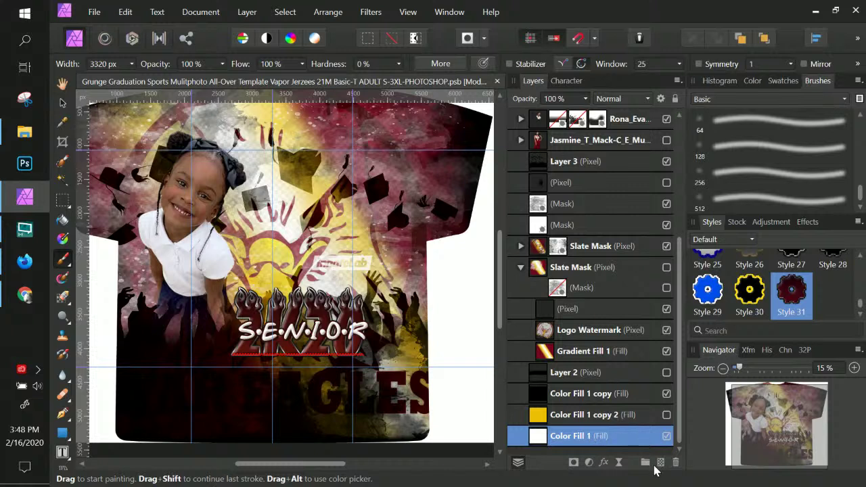
{"action": "left_click", "coordinate": [661, 464]}
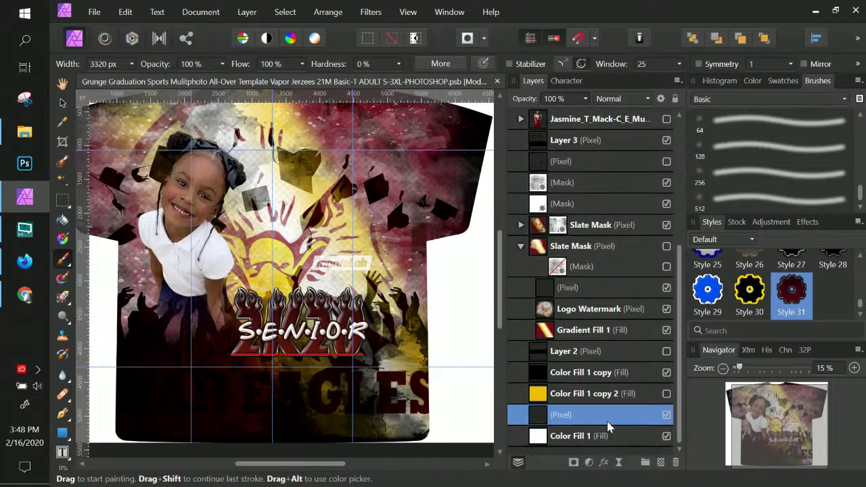
{"action": "left_click_drag", "start_coordinate": [606, 424], "coordinate": [511, 240]}
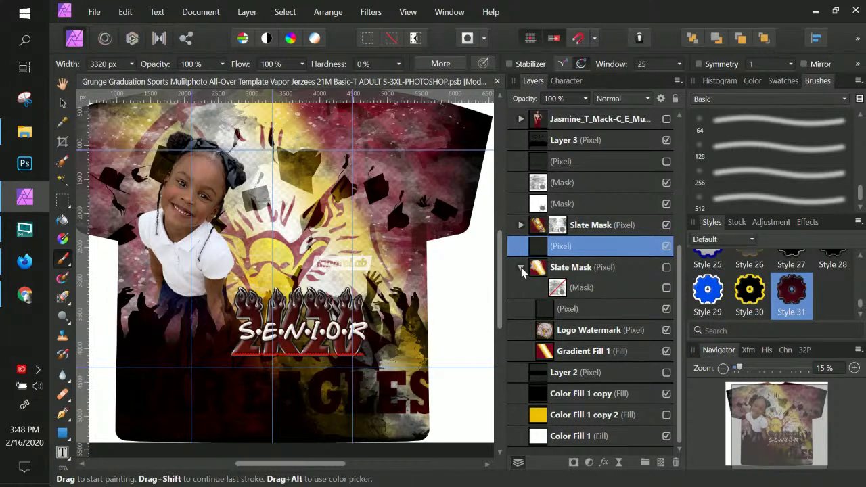
{"action": "left_click", "coordinate": [520, 268]}
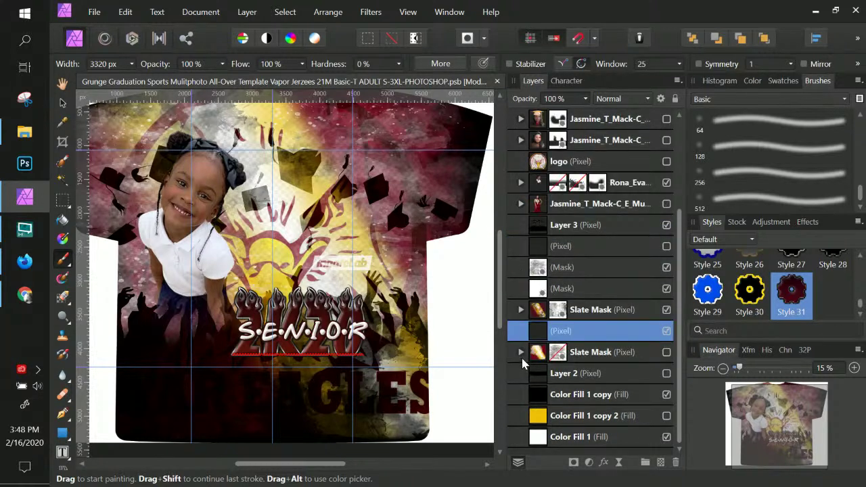
Step: Toggle the visibility of Color Fill 1 to check its effect on the artwork's transparent areas
{"action": "left_click", "coordinate": [603, 441]}
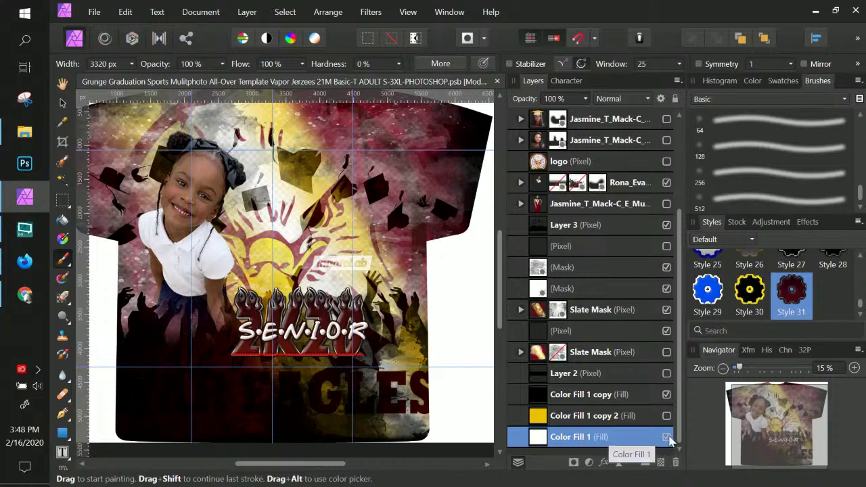
{"action": "left_click", "coordinate": [668, 437]}
{"action": "left_click", "coordinate": [667, 437]}
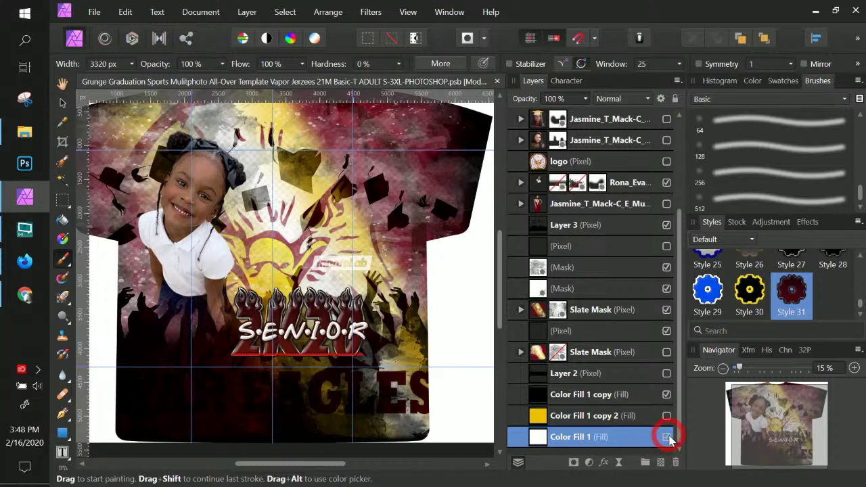
{"action": "left_click", "coordinate": [535, 439]}
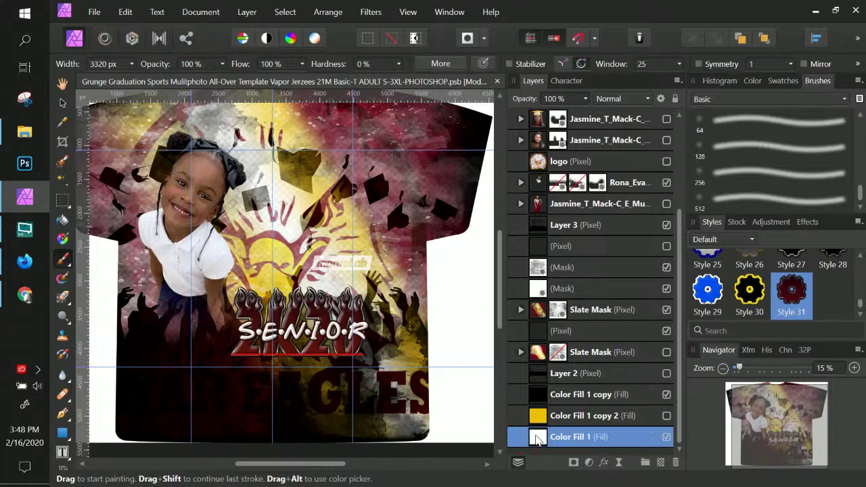
Step: Compare the artwork without Color Fill 1 copy, and leave it, Layer 2 and Color Fill 1 copy 2 visible
{"action": "left_click", "coordinate": [666, 395]}
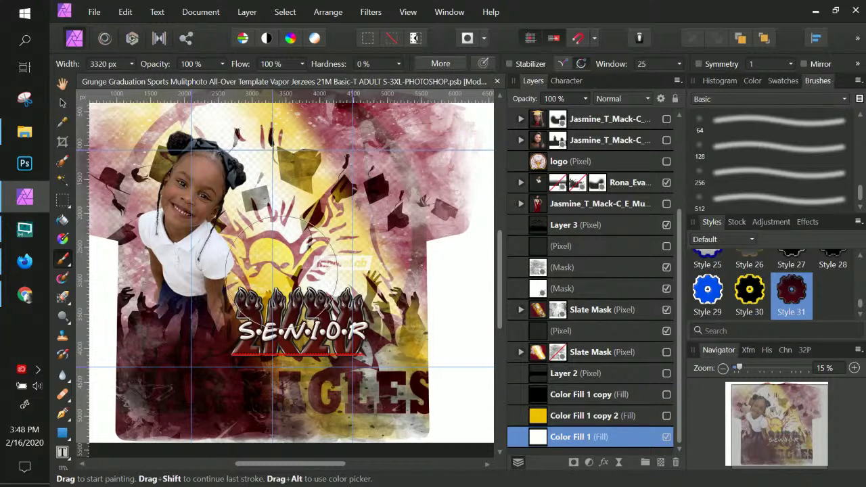
{"action": "left_click", "coordinate": [667, 374]}
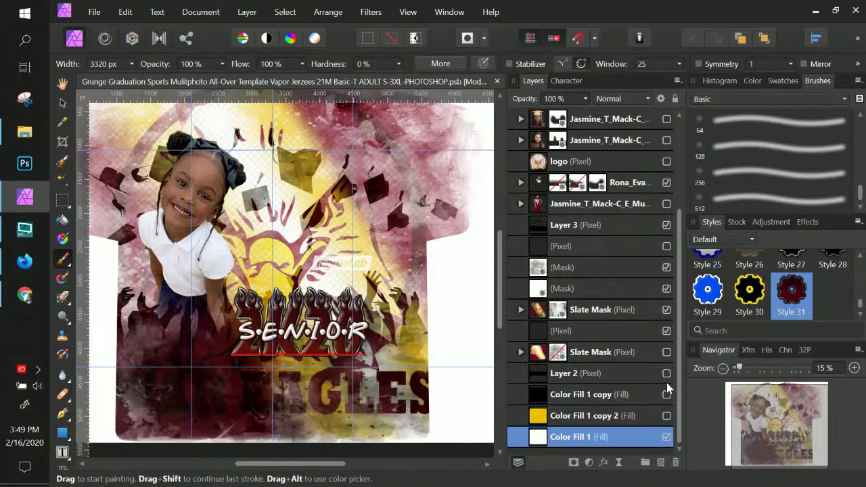
{"action": "left_click", "coordinate": [665, 395]}
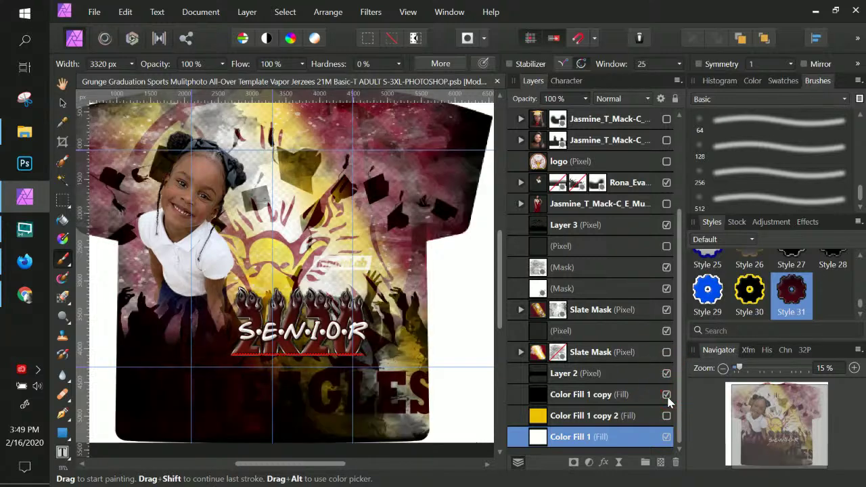
{"action": "left_click", "coordinate": [666, 416]}
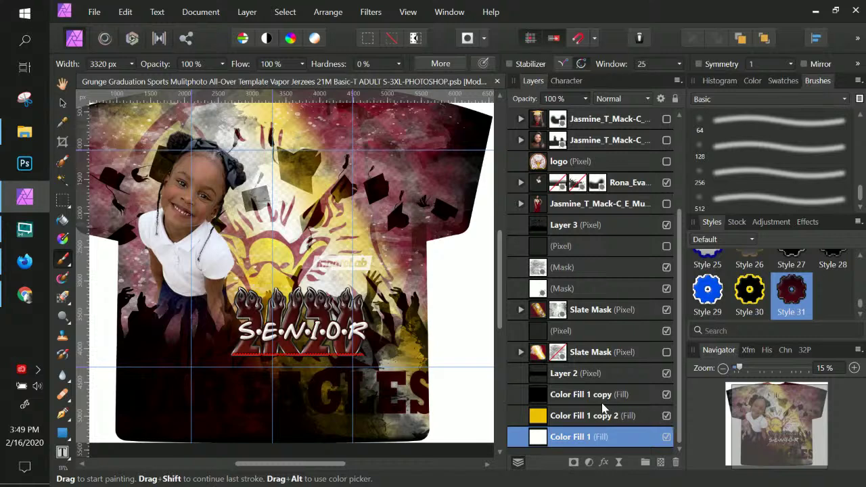
{"action": "scroll", "coordinate": [615, 394], "scroll_direction": "up", "scroll_amount": 3}
{"action": "scroll", "coordinate": [615, 394], "scroll_direction": "down", "scroll_amount": 3}
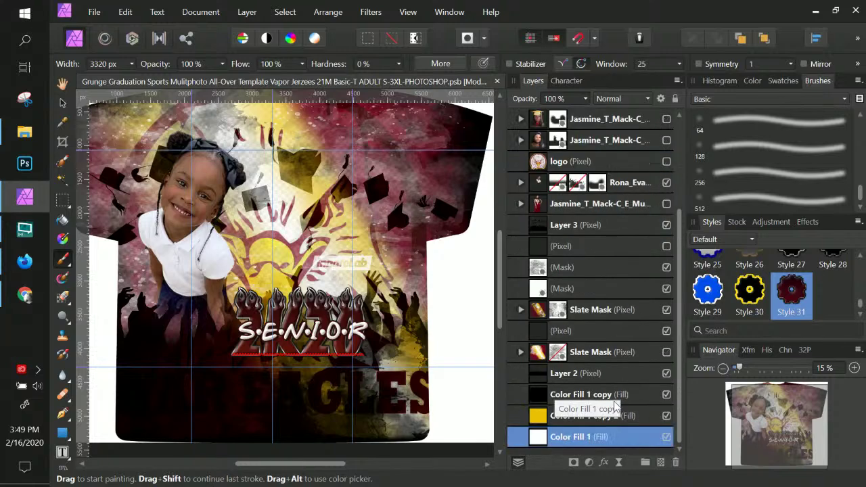
Step: Delete the Color Fill 1, Color Fill 1 copy 2 and Color Fill 1 copy layers
{"action": "double_click", "coordinate": [582, 437]}
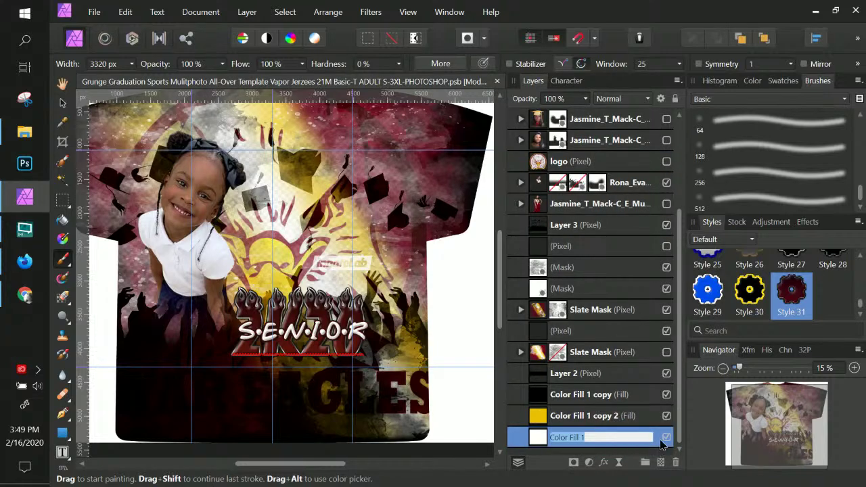
{"action": "left_click", "coordinate": [674, 463]}
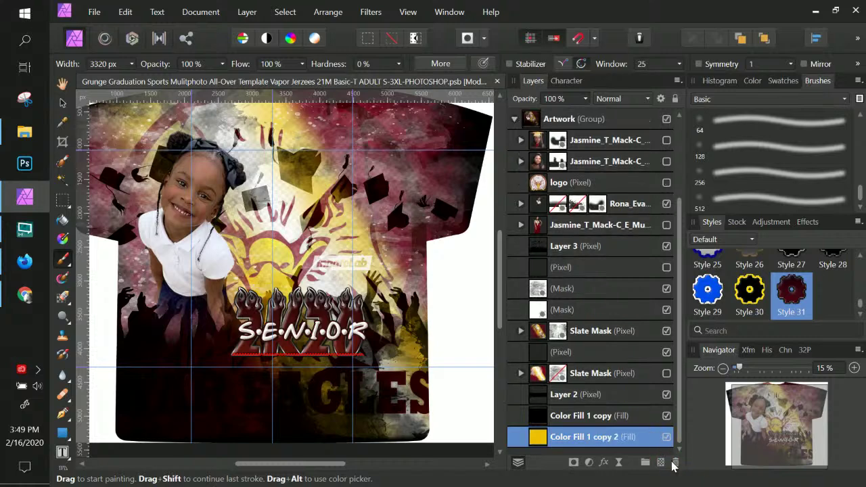
{"action": "left_click", "coordinate": [674, 463]}
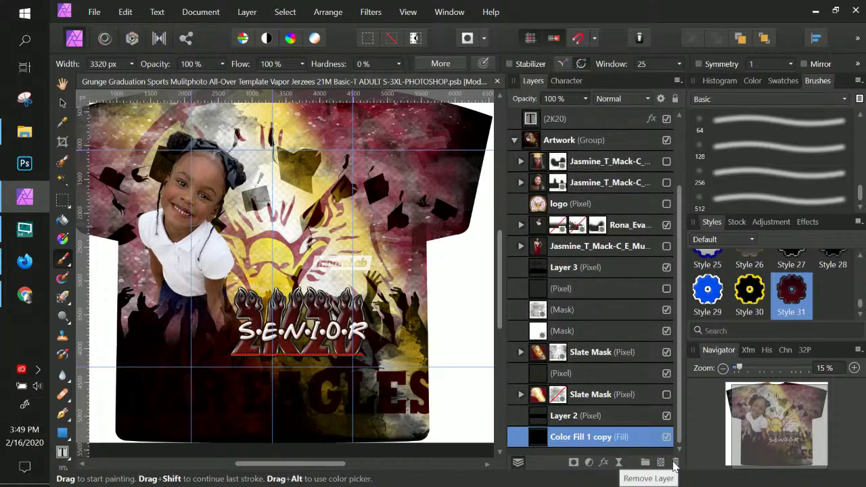
{"action": "left_click", "coordinate": [674, 463]}
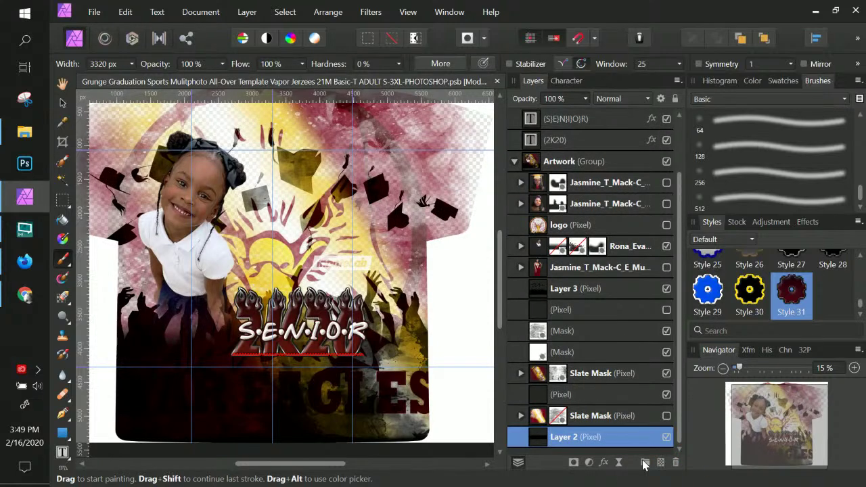
Step: Add a new pixel layer above Layer 2, try to move it beneath Layer 2, and undo the move
{"action": "left_click", "coordinate": [644, 461]}
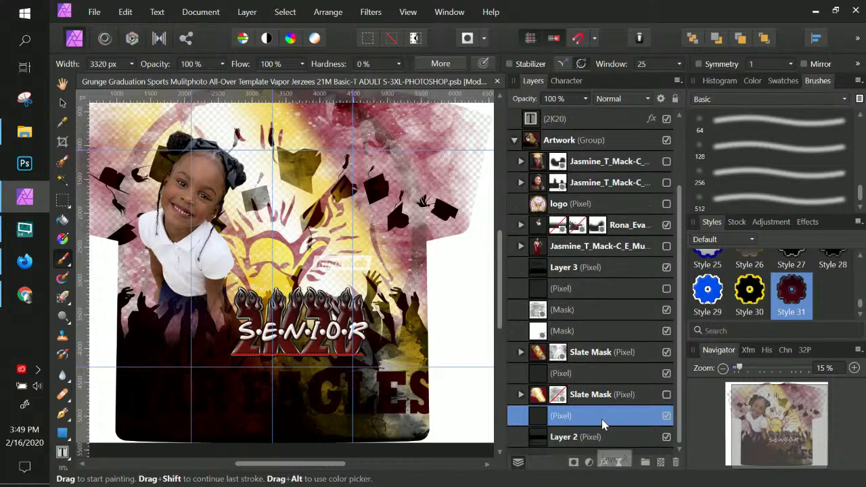
{"action": "left_click_drag", "start_coordinate": [601, 419], "coordinate": [600, 440]}
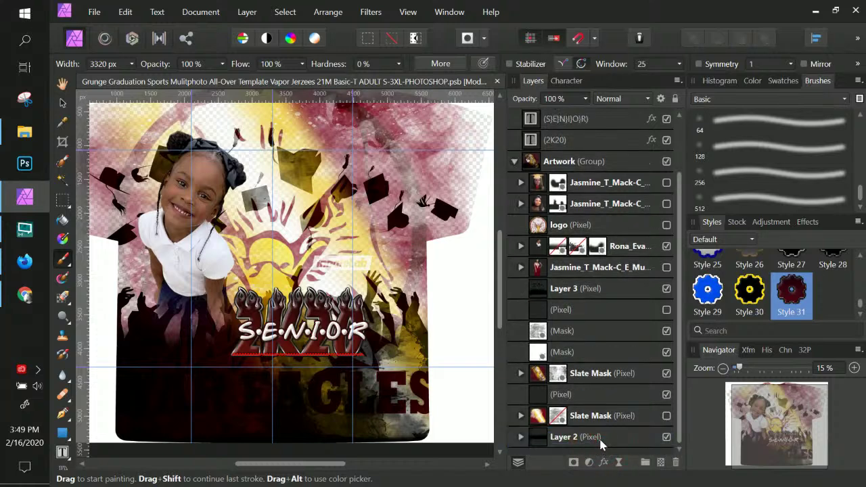
{"action": "key", "text": "ctrl+z"}
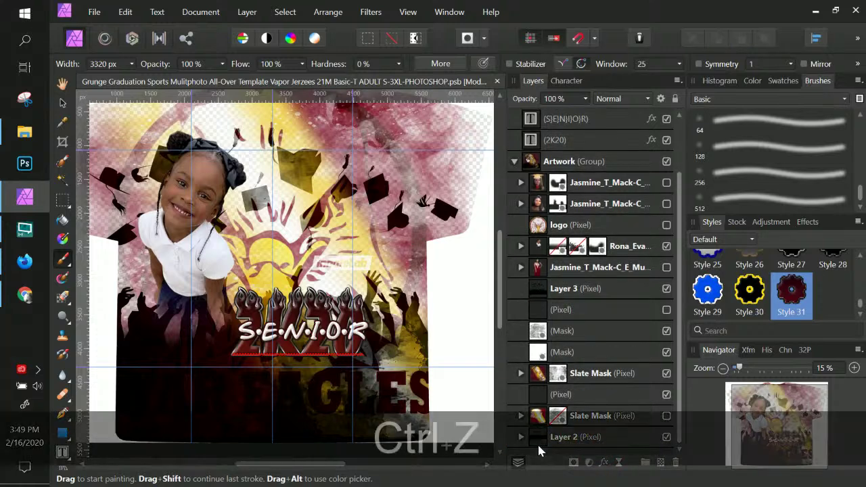
{"action": "key", "text": "ctrl+z"}
{"action": "scroll", "coordinate": [576, 379], "scroll_direction": "down", "scroll_amount": 1}
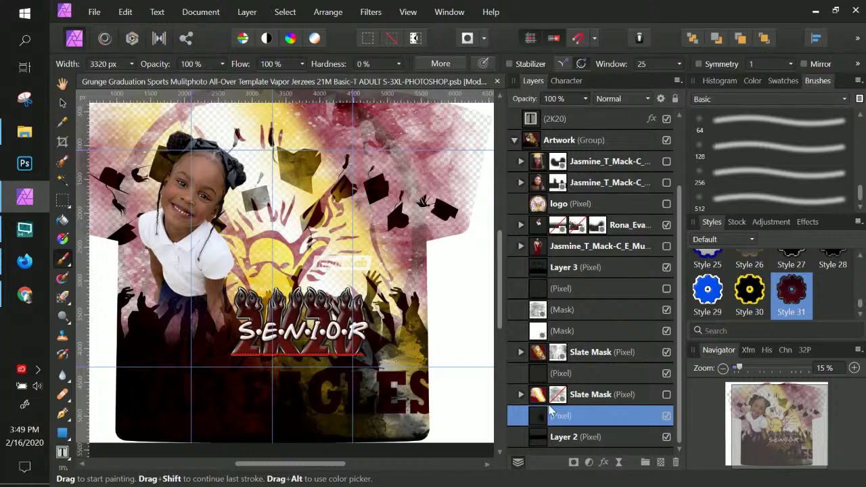
Step: Move the new empty pixel layer beneath Layer 2, outside the Artwork group, at the bottom of the layer stack
{"action": "left_click_drag", "start_coordinate": [562, 373], "coordinate": [578, 452]}
{"action": "key", "text": "ctrl+z"}
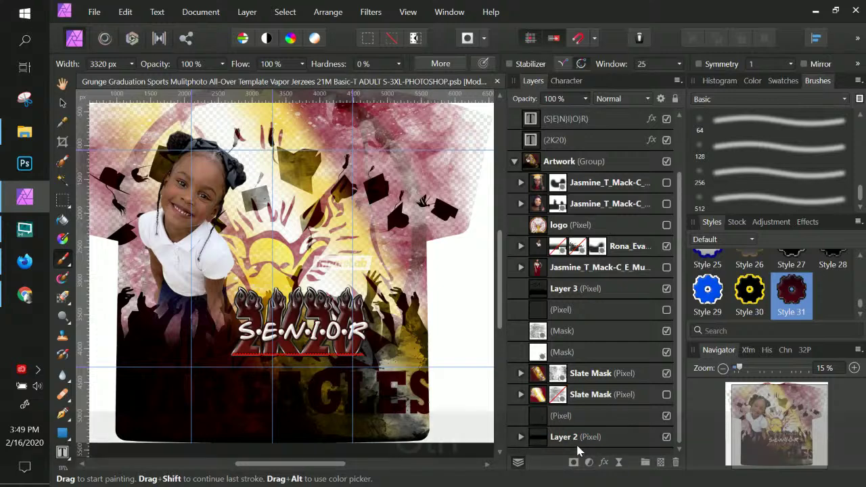
{"action": "scroll", "coordinate": [533, 432], "scroll_direction": "down", "scroll_amount": 1}
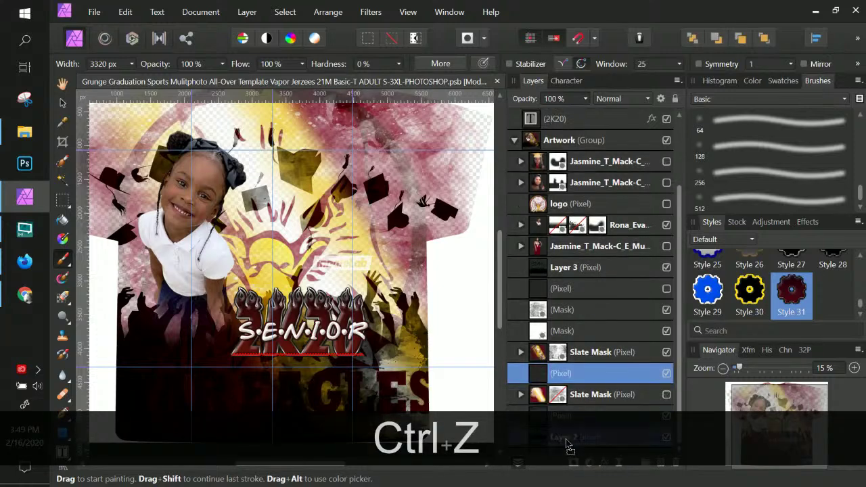
{"action": "left_click_drag", "start_coordinate": [533, 454], "coordinate": [519, 449]}
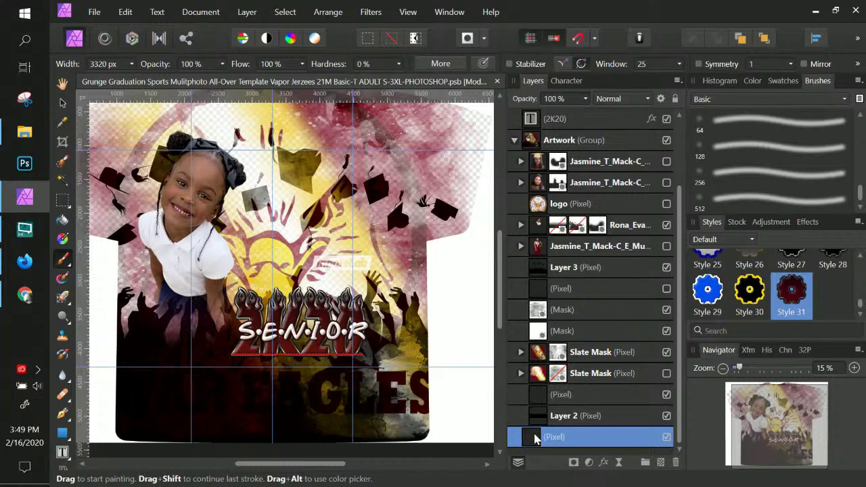
Step: Flood fill the bottom pixel layer with black
{"action": "left_click", "coordinate": [63, 220]}
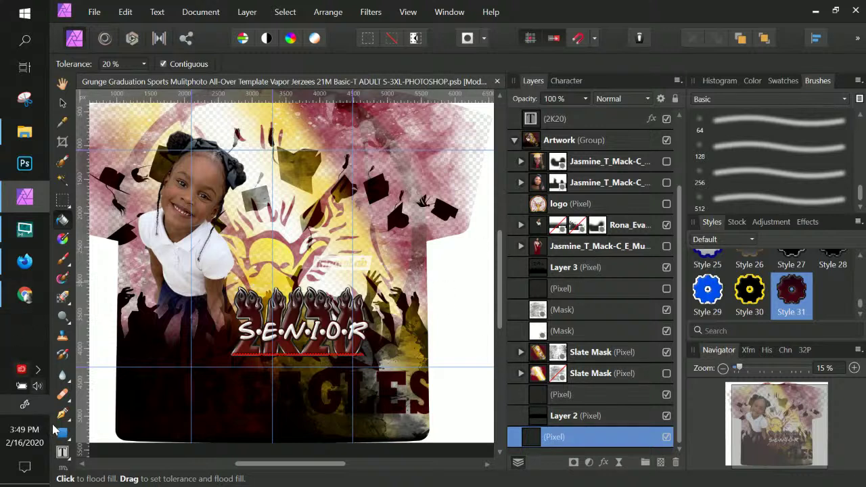
{"action": "left_click", "coordinate": [751, 81]}
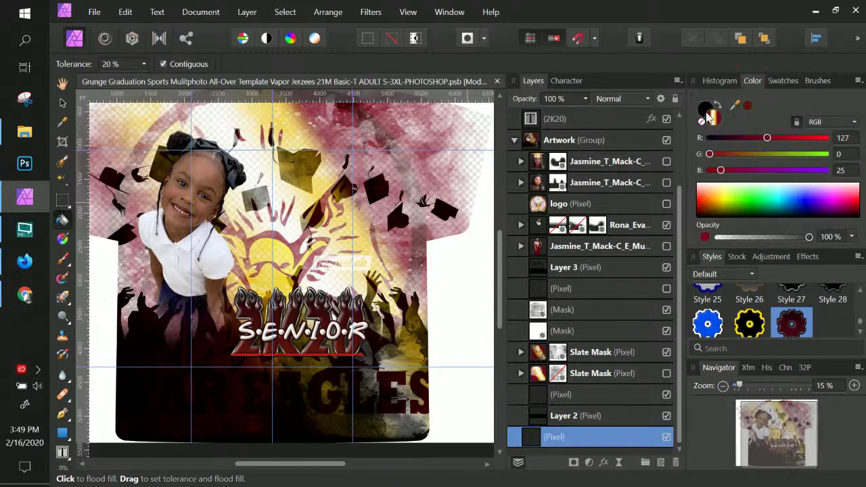
{"action": "left_click", "coordinate": [706, 111]}
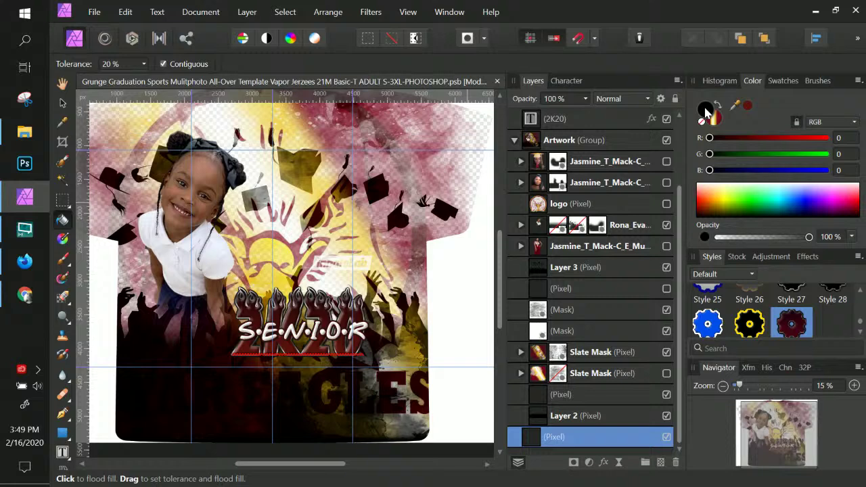
{"action": "left_click", "coordinate": [269, 277]}
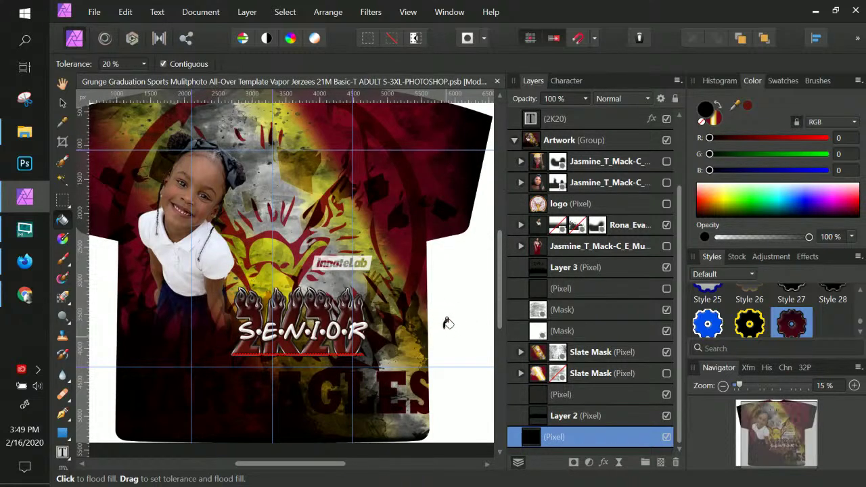
Step: Add a new pixel layer above the black one and flood fill it with white (FFFFFF)
{"action": "double_click", "coordinate": [618, 437]}
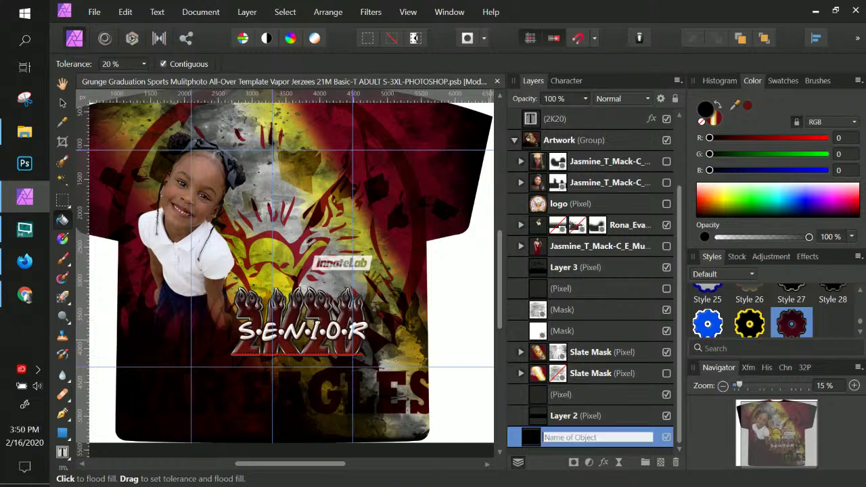
{"action": "left_click", "coordinate": [662, 464]}
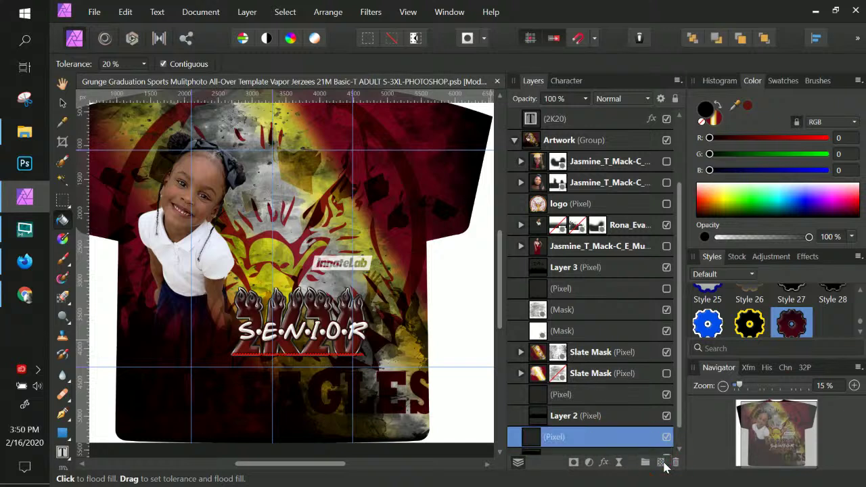
{"action": "scroll", "coordinate": [612, 435], "scroll_direction": "down", "scroll_amount": 1}
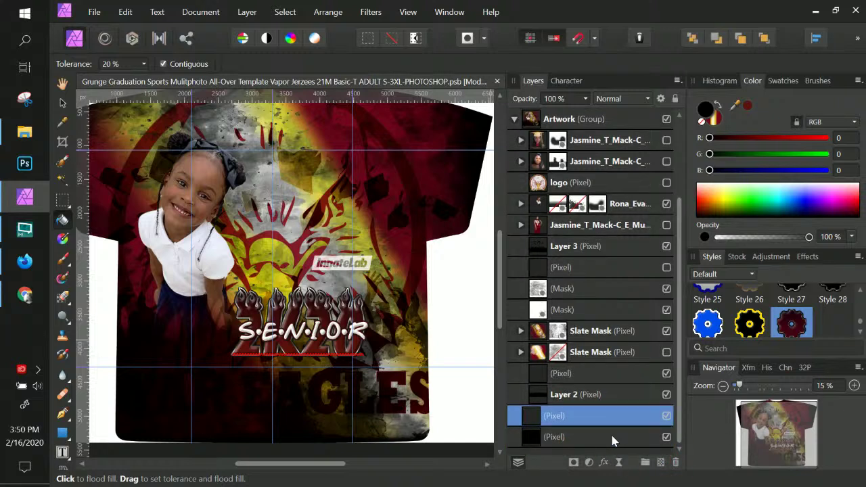
{"action": "left_click", "coordinate": [666, 119]}
{"action": "double_click", "coordinate": [705, 110]}
{"action": "left_click_drag", "start_coordinate": [363, 161], "coordinate": [233, 107]}
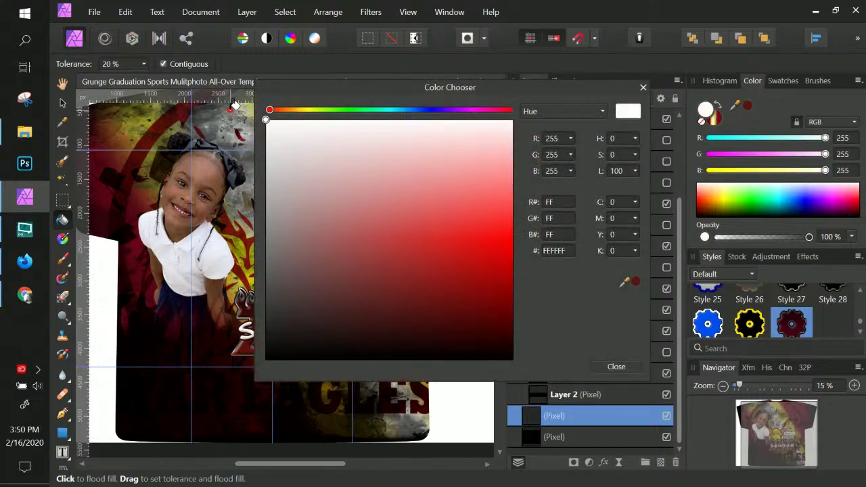
{"action": "left_click", "coordinate": [616, 366]}
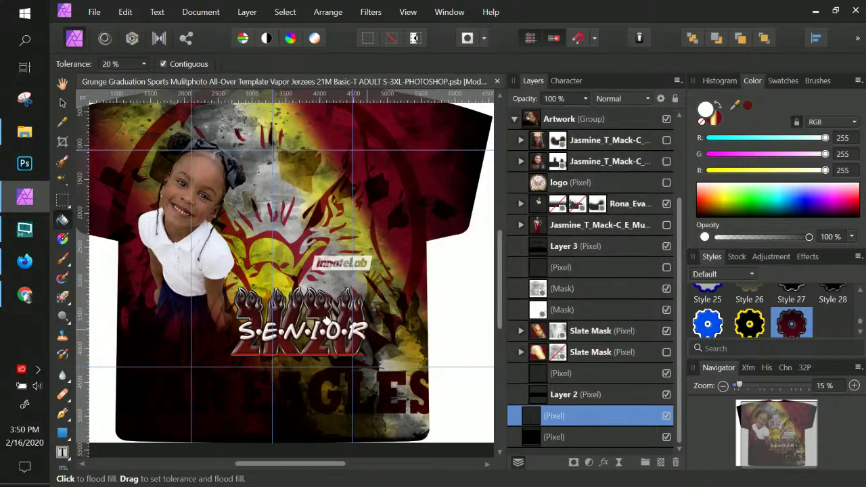
{"action": "left_click", "coordinate": [271, 248]}
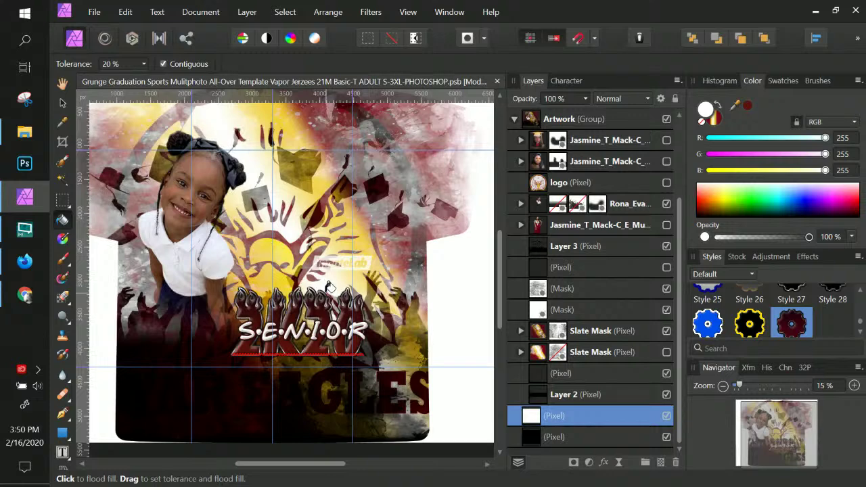
Step: Expand both Slate Mask layers to show their nested masks and the layers clipped inside them
{"action": "scroll", "coordinate": [324, 284], "scroll_direction": "up", "scroll_amount": 2}
{"action": "scroll", "coordinate": [324, 287], "scroll_direction": "down", "scroll_amount": 3}
{"action": "left_click", "coordinate": [538, 392]}
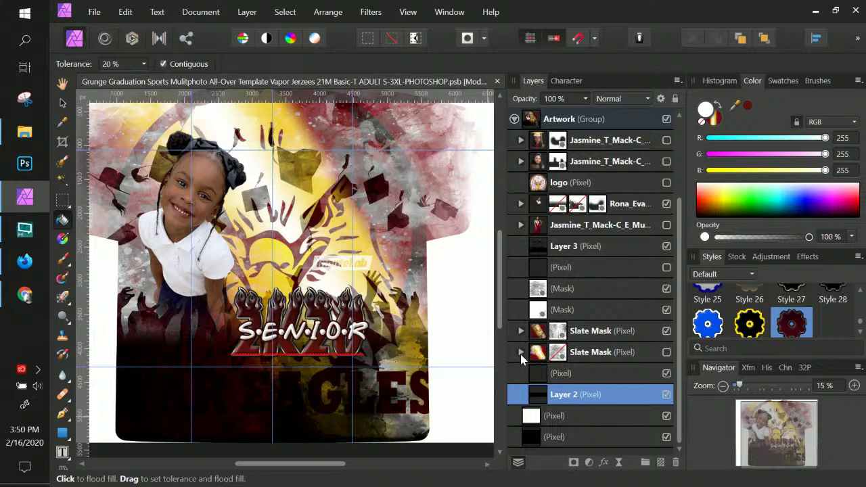
{"action": "left_click", "coordinate": [521, 331]}
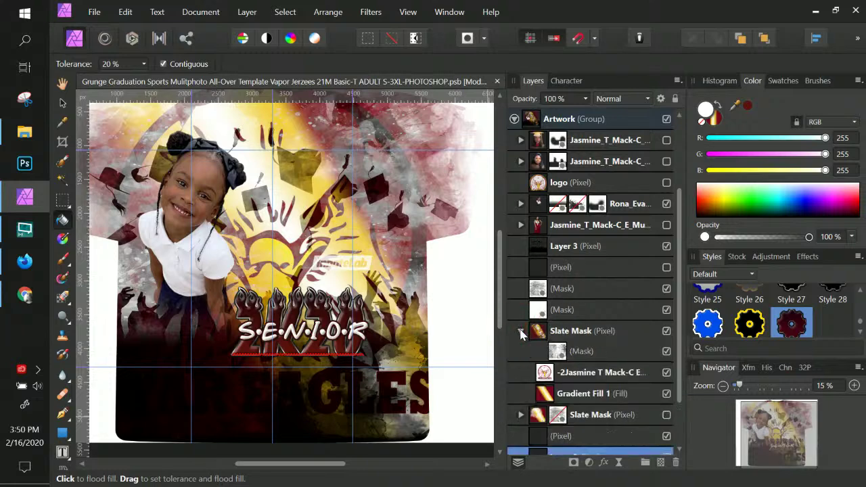
{"action": "scroll", "coordinate": [521, 331], "scroll_direction": "down", "scroll_amount": 3}
{"action": "left_click", "coordinate": [520, 352]}
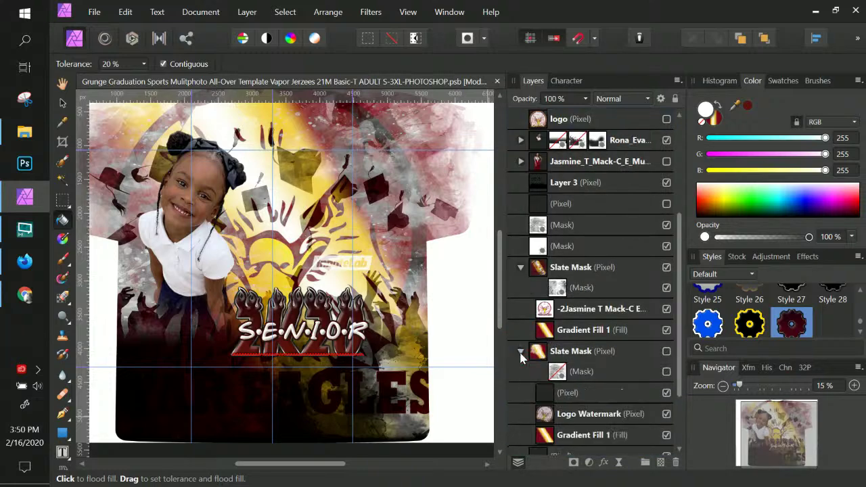
Step: Hide Layer 2, delete it, and select the empty pixel layer directly above the white fill
{"action": "scroll", "coordinate": [521, 357], "scroll_direction": "down", "scroll_amount": 4}
{"action": "left_click", "coordinate": [596, 396]}
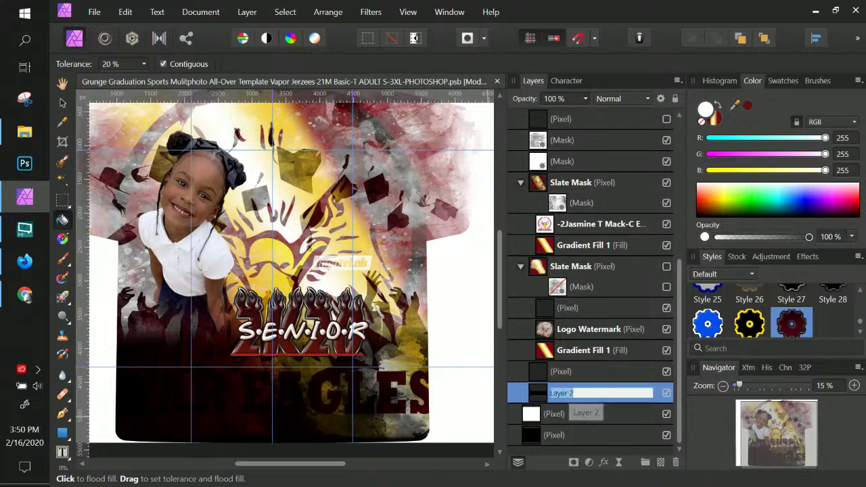
{"action": "left_click", "coordinate": [667, 393]}
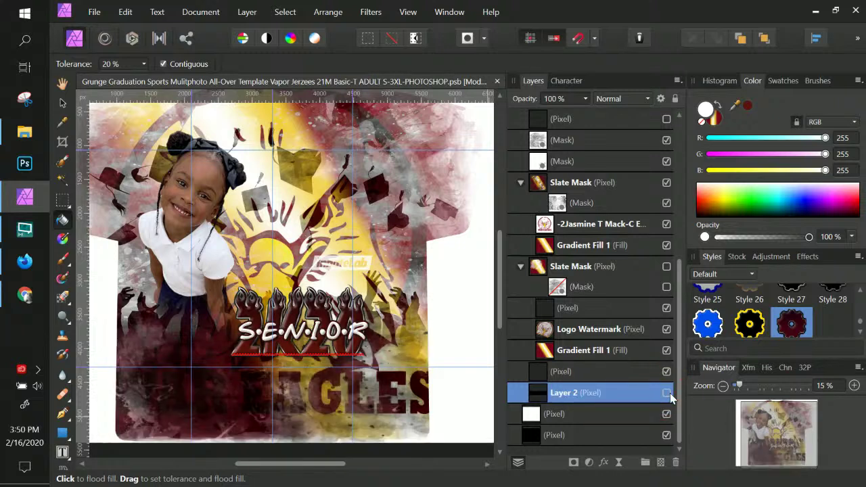
{"action": "left_click", "coordinate": [675, 462]}
{"action": "left_click_drag", "start_coordinate": [571, 378], "coordinate": [569, 376]}
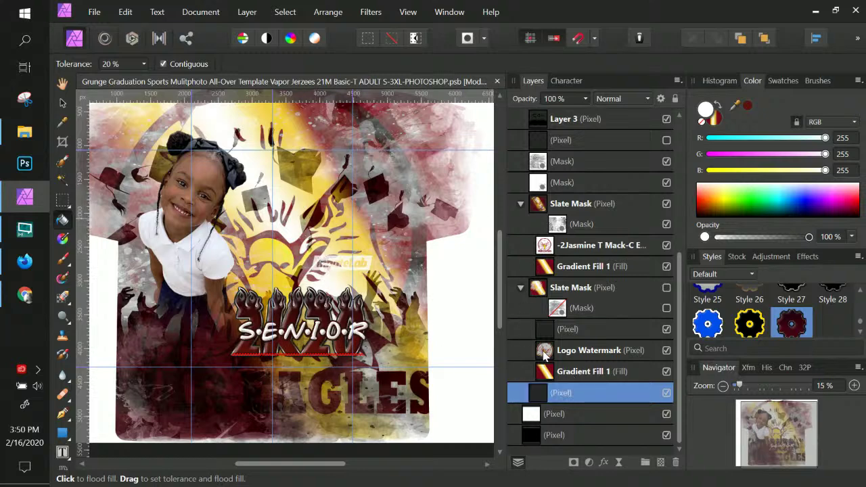
Step: Toggle the white fill layer to compare the artwork over white and over black, and look over the whole shirt
{"action": "left_click", "coordinate": [666, 414]}
{"action": "left_click", "coordinate": [666, 414]}
{"action": "left_click", "coordinate": [667, 415]}
{"action": "left_click", "coordinate": [667, 415]}
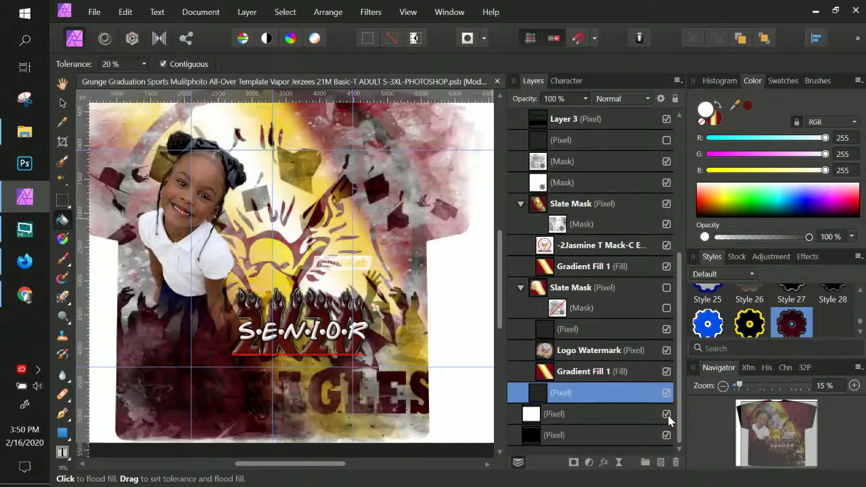
{"action": "scroll", "coordinate": [262, 245], "scroll_direction": "up", "scroll_amount": 3}
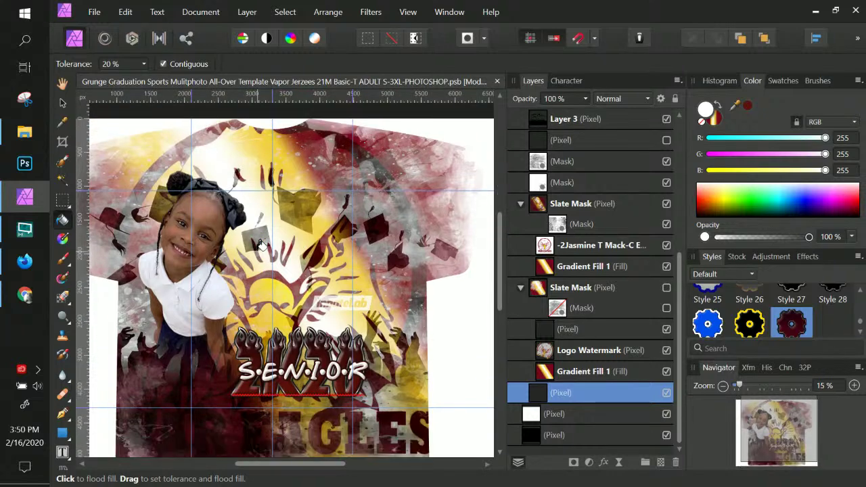
{"action": "scroll", "coordinate": [262, 245], "scroll_direction": "down", "scroll_amount": 6}
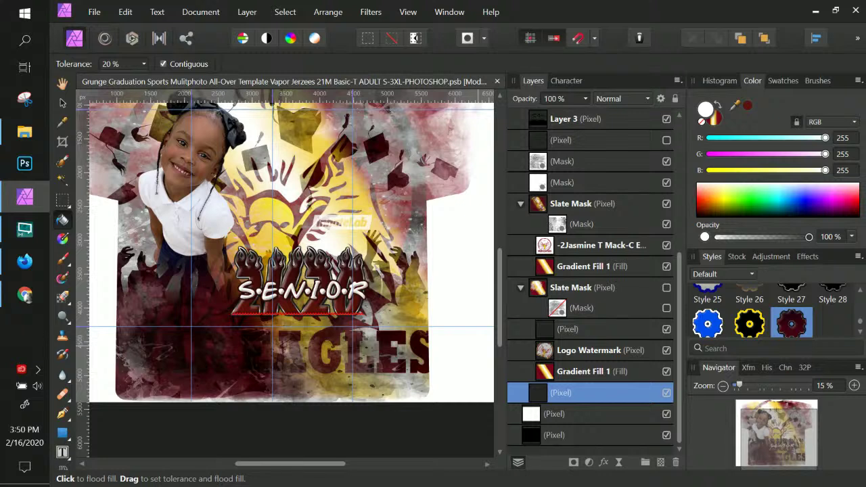
{"action": "left_click", "coordinate": [25, 131]}
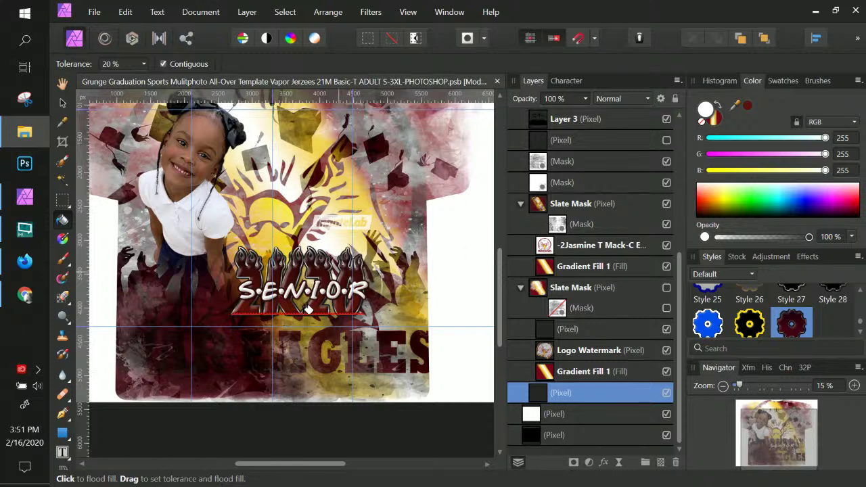
Step: Rename the upper Slate Mask layer as Slate Mask ALT
{"action": "left_click", "coordinate": [62, 104]}
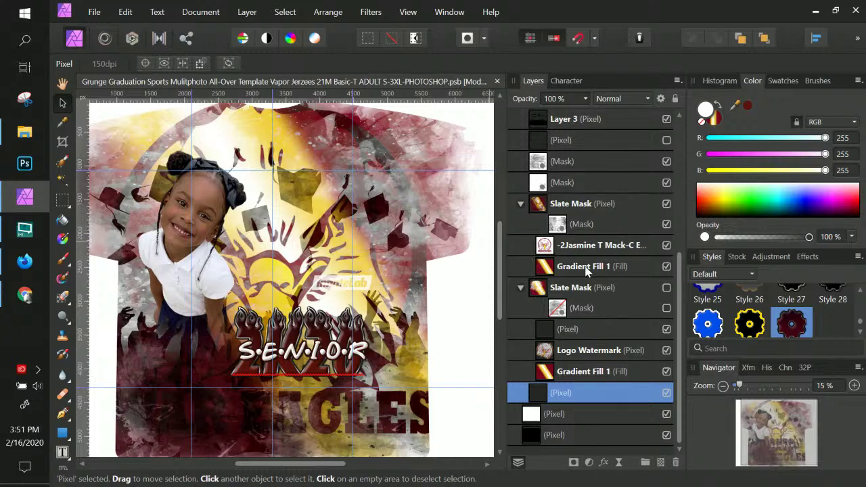
{"action": "left_click", "coordinate": [586, 267]}
{"action": "left_click", "coordinate": [581, 230]}
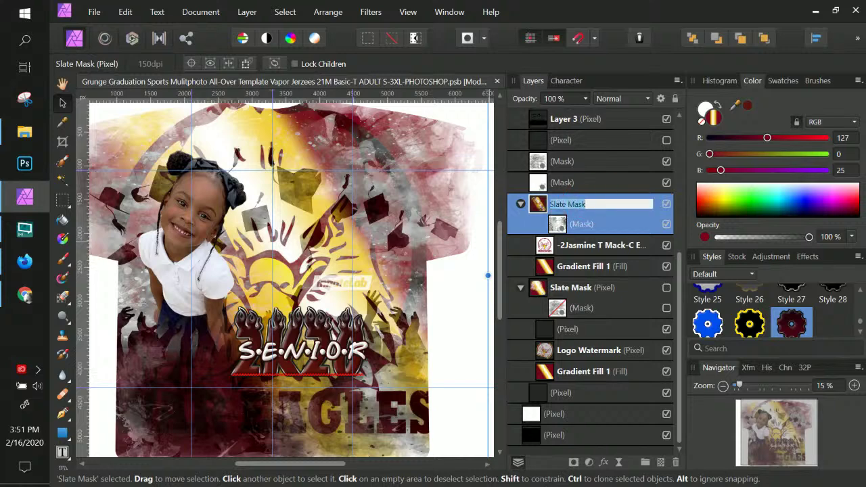
{"action": "left_click", "coordinate": [586, 203]}
{"action": "type", "text": "ALT"}
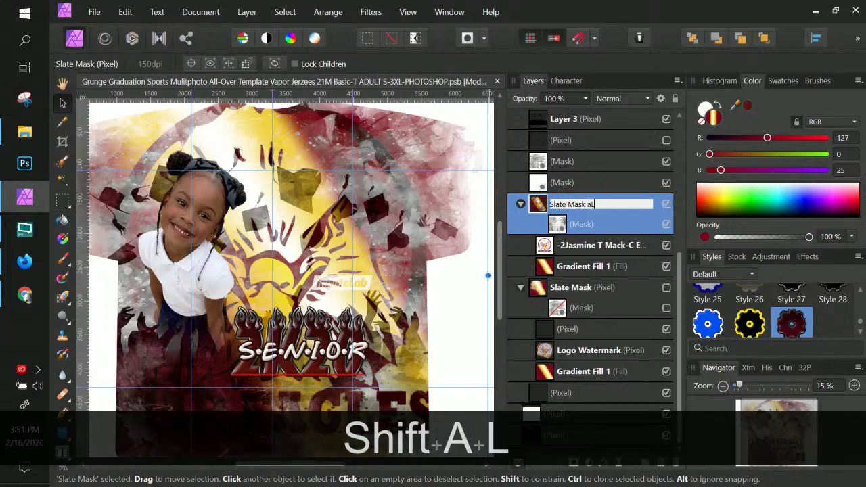
{"action": "key", "text": "BackSpace"}
{"action": "key", "text": "BackSpace"}
{"action": "key", "text": "BackSpace"}
{"action": "type", "text": "ALT"}
{"action": "key", "text": "Return"}
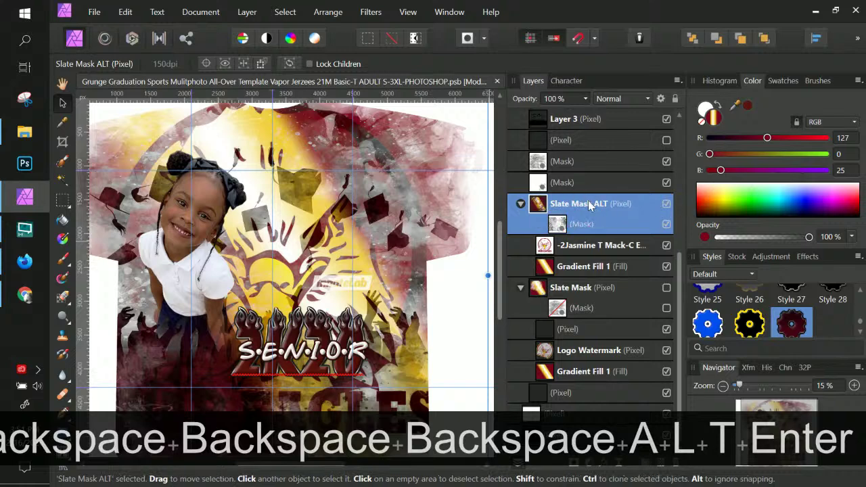
Step: Collapse and hide the Slate Mask ALT layer, and make the Slate Mask layer visible instead
{"action": "left_click", "coordinate": [520, 204]}
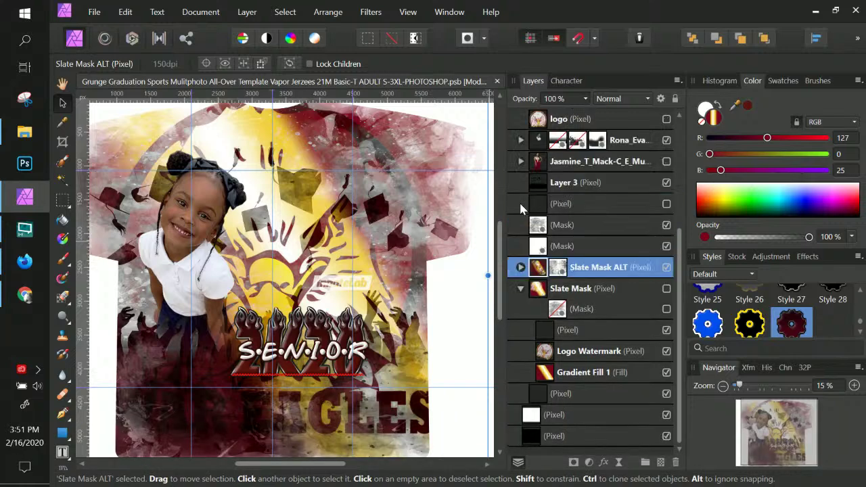
{"action": "left_click", "coordinate": [667, 267]}
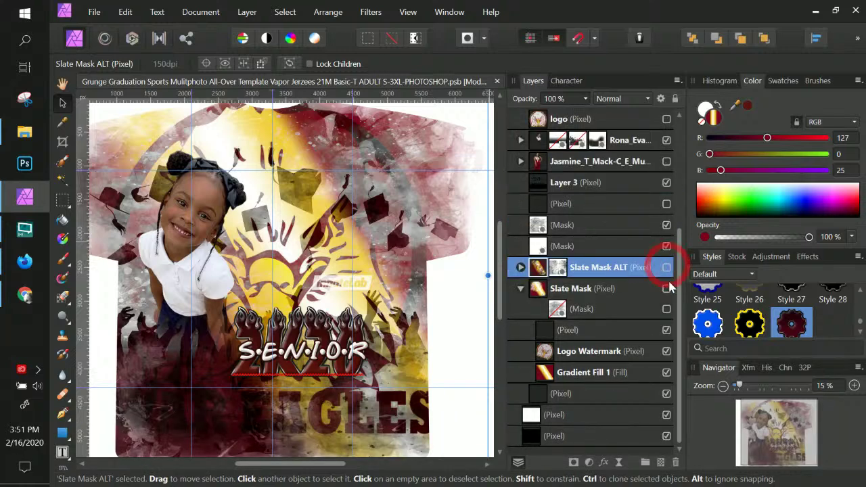
{"action": "left_click", "coordinate": [666, 289]}
{"action": "left_click", "coordinate": [666, 288]}
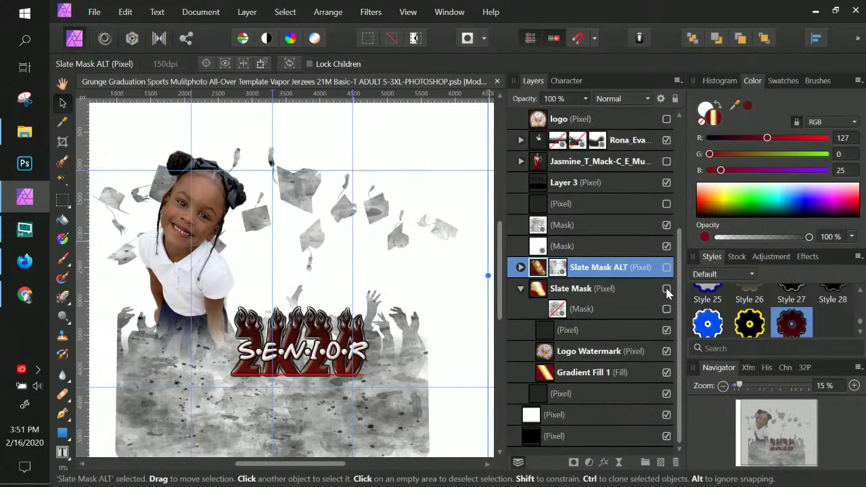
{"action": "left_click", "coordinate": [666, 289]}
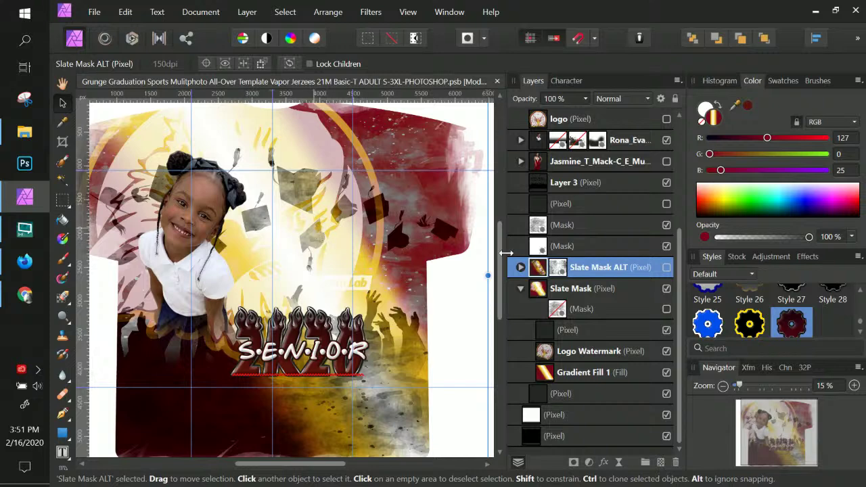
Step: Select the Logo Watermark layer inside Slate Mask and make the logo layer visible in the Artwork group
{"action": "left_click", "coordinate": [576, 290]}
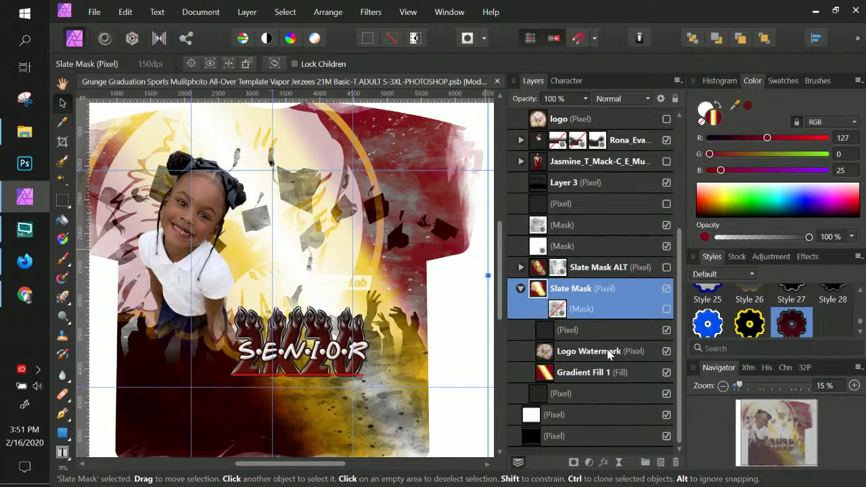
{"action": "left_click", "coordinate": [607, 353]}
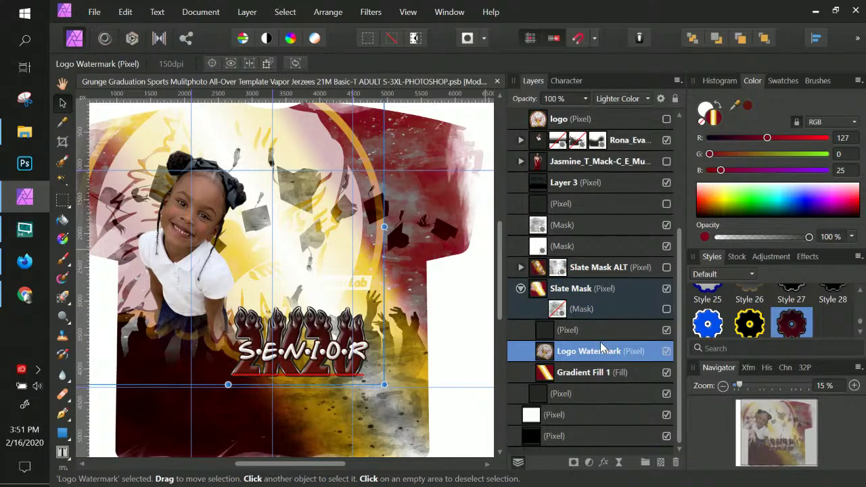
{"action": "scroll", "coordinate": [598, 341], "scroll_direction": "up", "scroll_amount": 3}
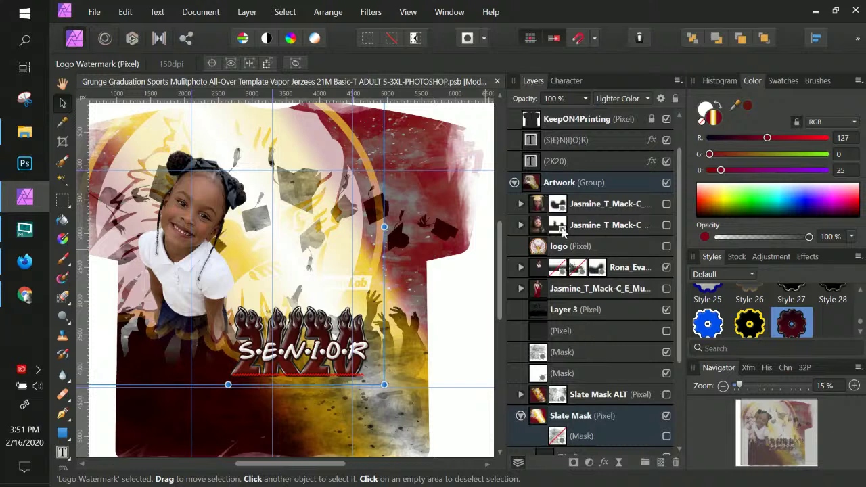
{"action": "left_click", "coordinate": [666, 246]}
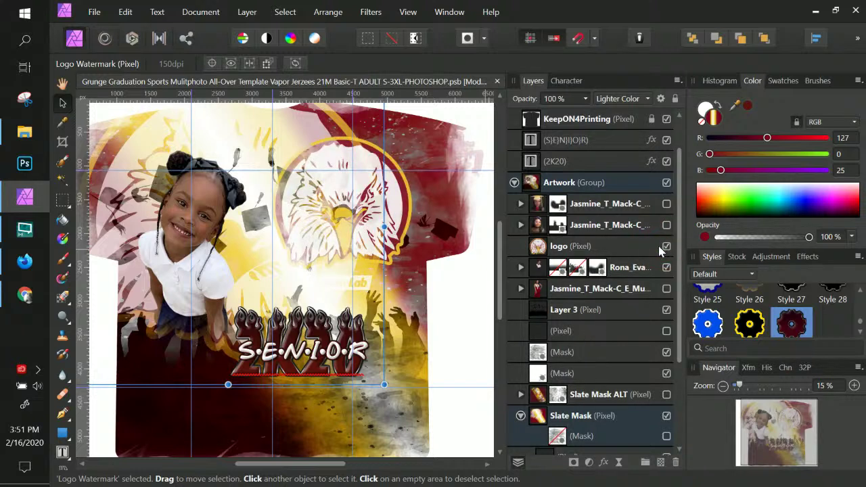
Step: Make the mask inside the Slate Mask layer visible and set the Logo Watermark layer's blend mode to Lighter Color
{"action": "scroll", "coordinate": [375, 240], "scroll_direction": "down", "scroll_amount": 1}
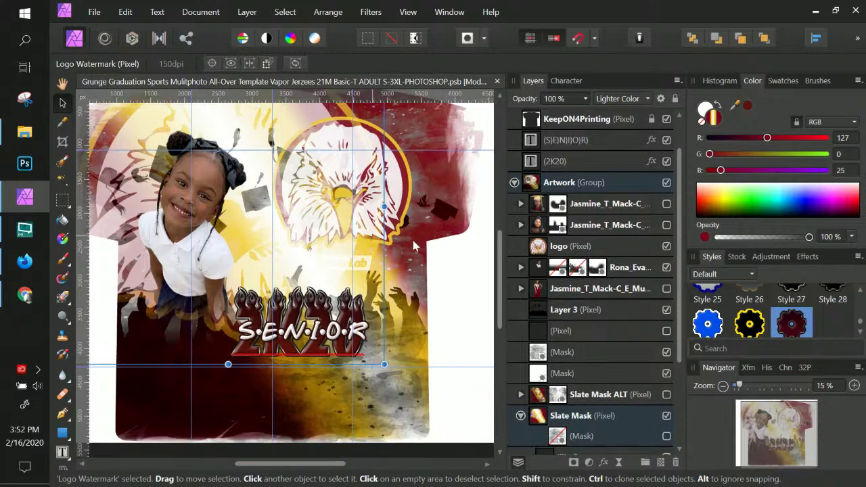
{"action": "scroll", "coordinate": [622, 315], "scroll_direction": "down", "scroll_amount": 4}
{"action": "double_click", "coordinate": [595, 352]}
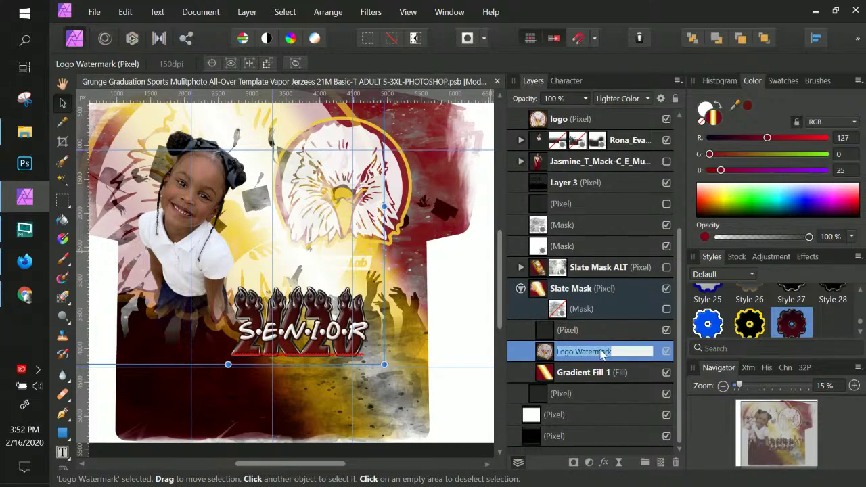
{"action": "left_click", "coordinate": [546, 359]}
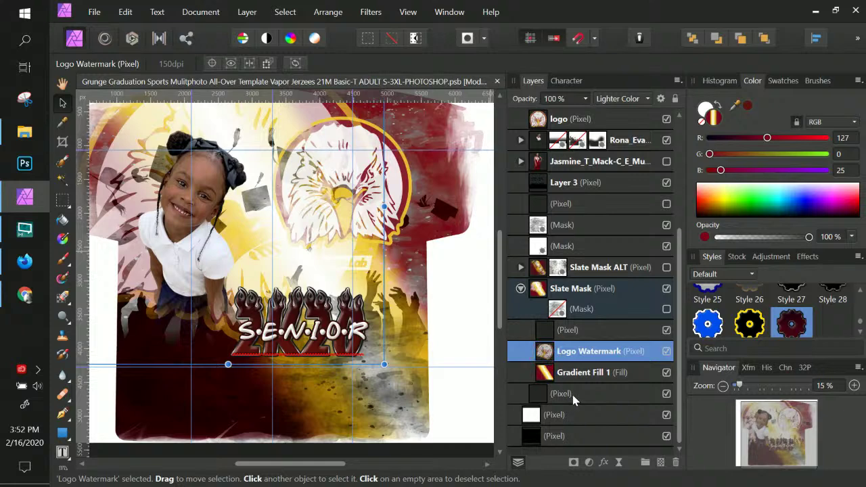
{"action": "left_click", "coordinate": [666, 310]}
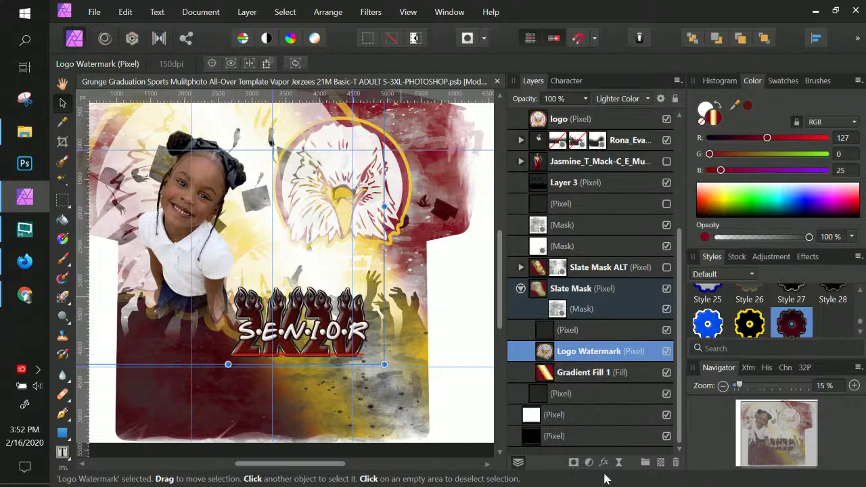
{"action": "left_click", "coordinate": [626, 100]}
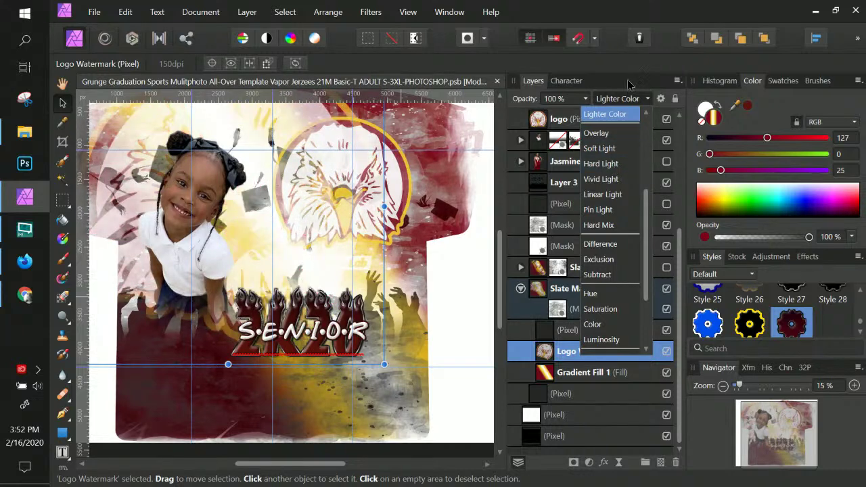
{"action": "left_click", "coordinate": [626, 113]}
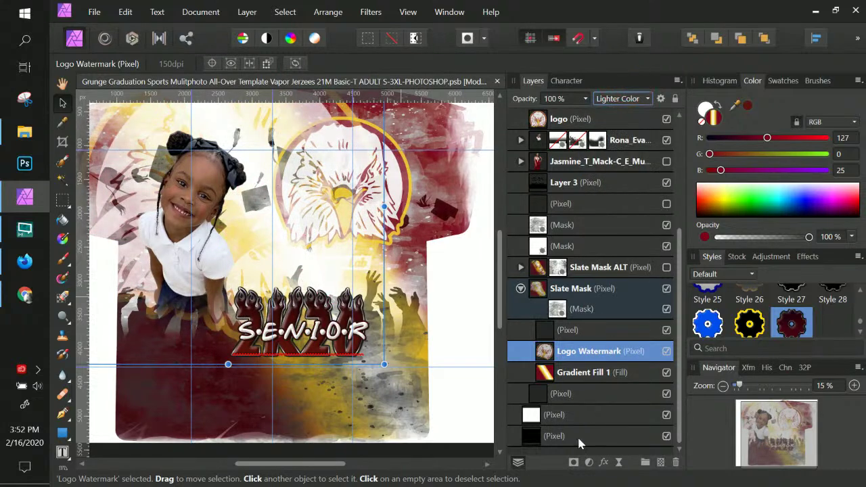
Step: Hide the white fill layer and add a new pixel layer directly above it
{"action": "left_click", "coordinate": [666, 415]}
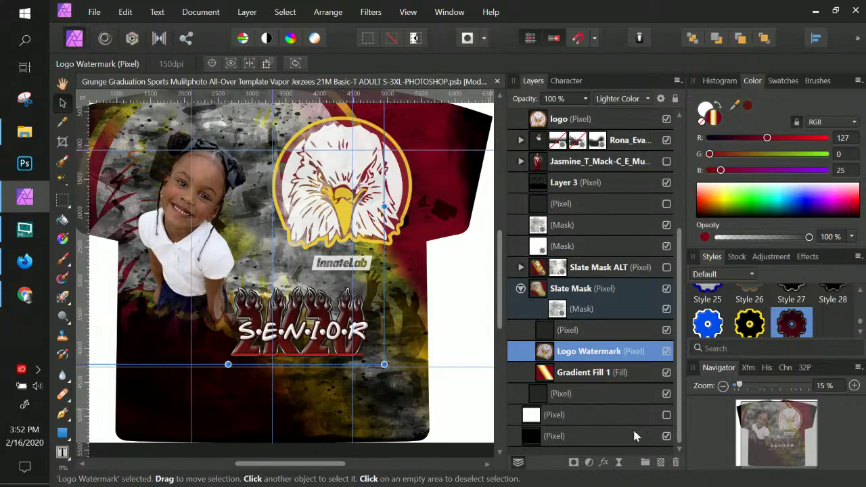
{"action": "left_click", "coordinate": [592, 417]}
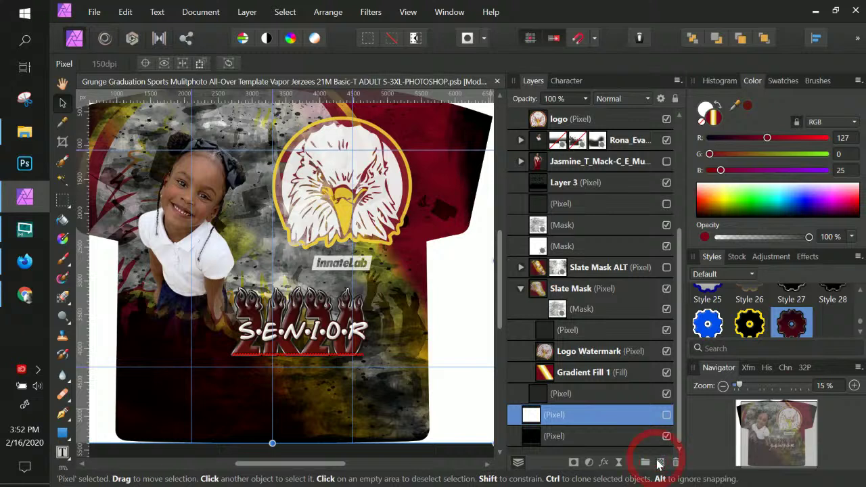
{"action": "left_click", "coordinate": [660, 463]}
Step: Fill the new pixel layer with a linear gradient from white near the shirt's hem up to grey, ending at mid-shirt
{"action": "left_click", "coordinate": [63, 240]}
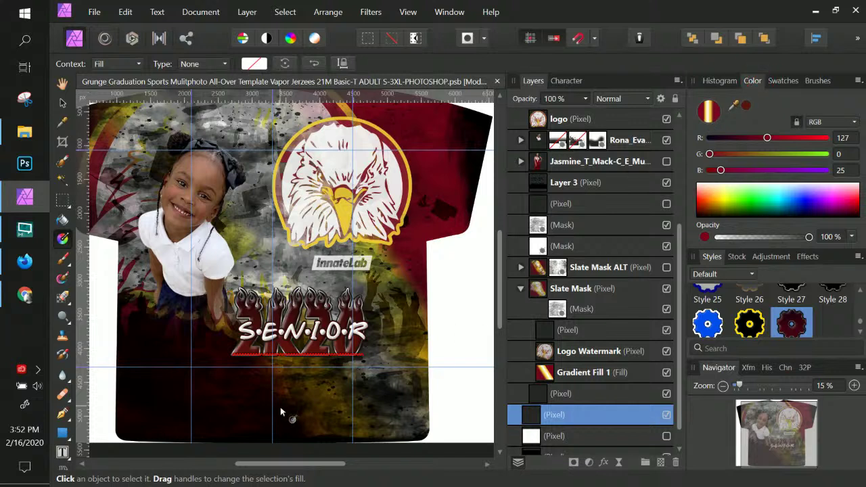
{"action": "left_click_drag", "start_coordinate": [276, 423], "coordinate": [268, 138]}
{"action": "key", "text": "shift"}
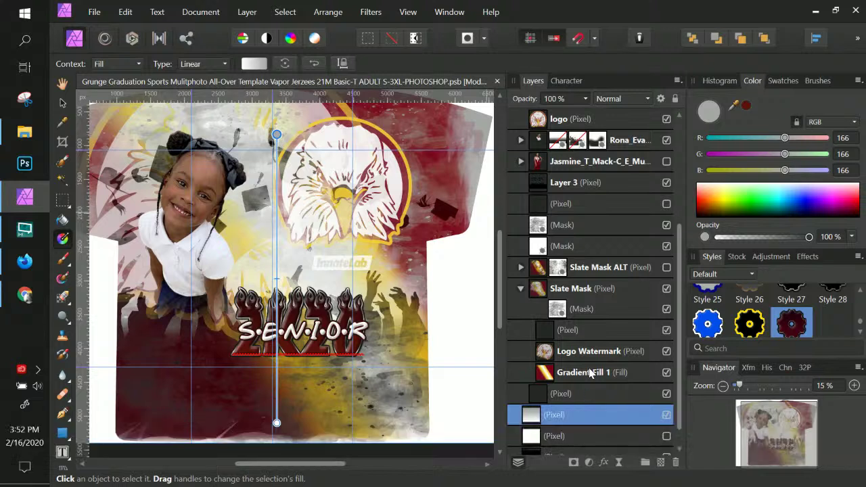
{"action": "left_click", "coordinate": [277, 423]}
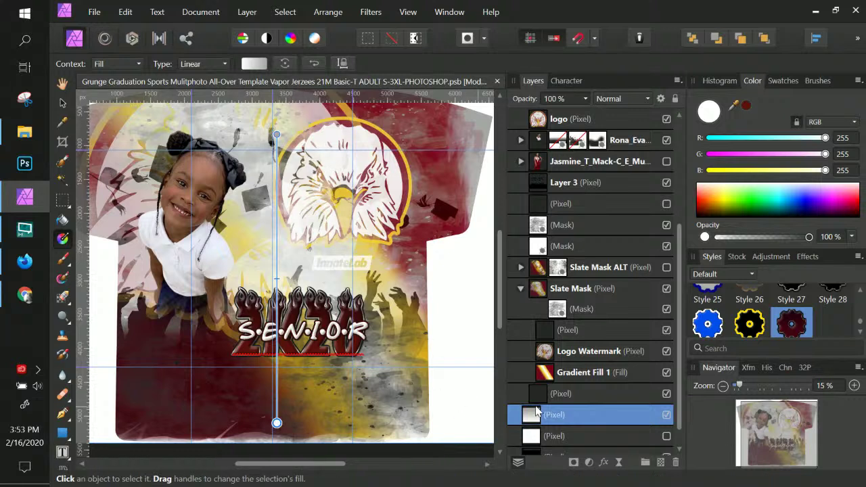
{"action": "scroll", "coordinate": [541, 411], "scroll_direction": "down", "scroll_amount": 1}
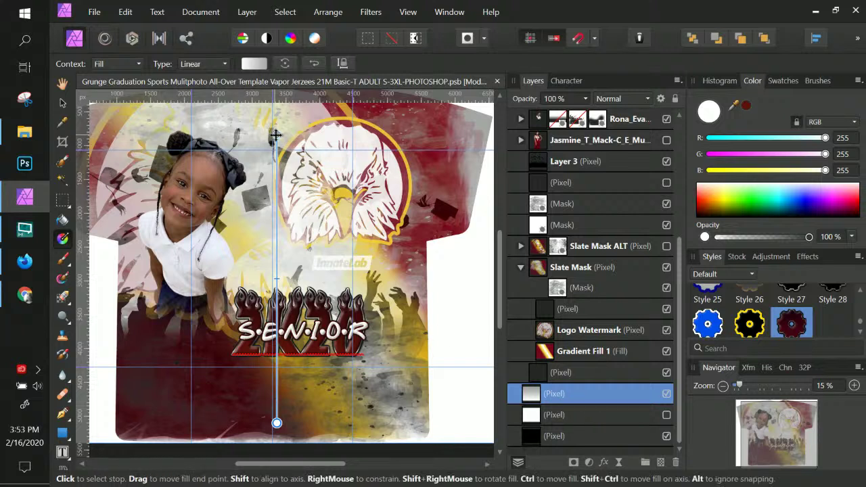
{"action": "left_click_drag", "start_coordinate": [277, 134], "coordinate": [277, 258]}
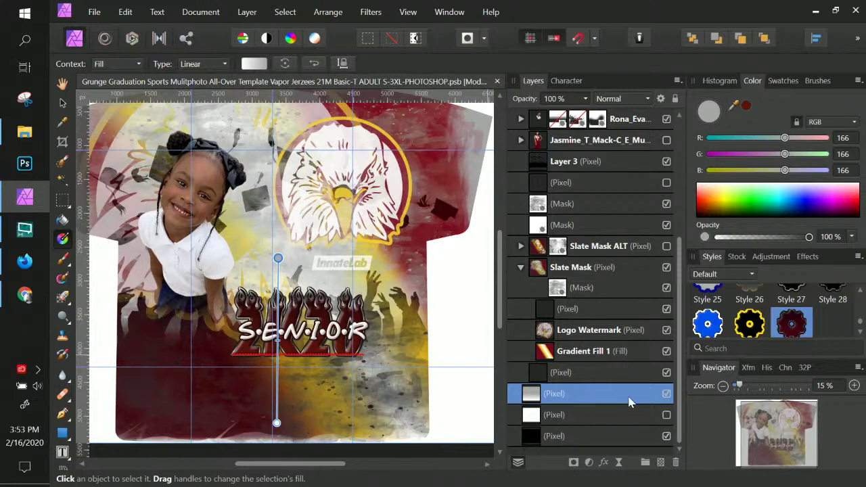
Step: Hide the grey gradient layer and the Slate Mask layer, and expand Slate Mask ALT and make it visible instead
{"action": "left_click", "coordinate": [666, 394]}
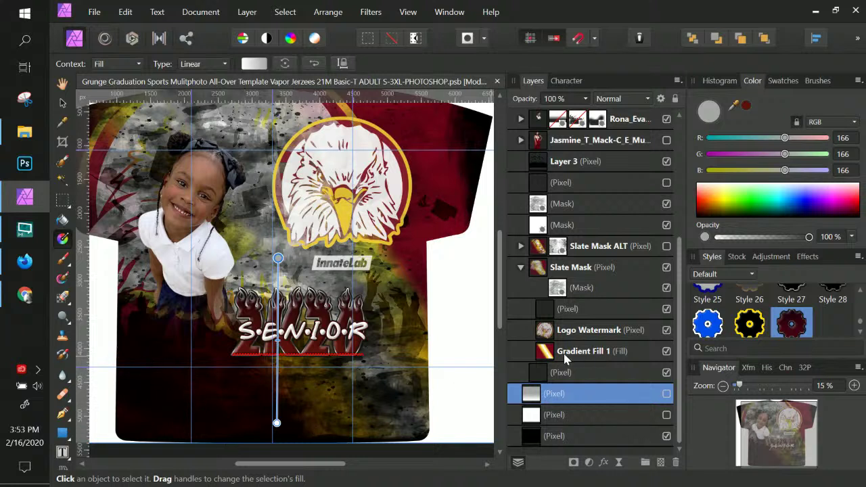
{"action": "left_click", "coordinate": [545, 355]}
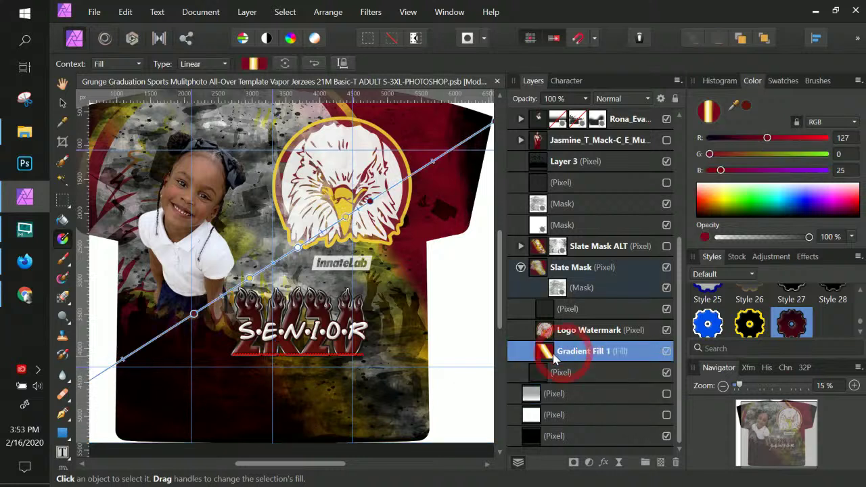
{"action": "left_click", "coordinate": [520, 247]}
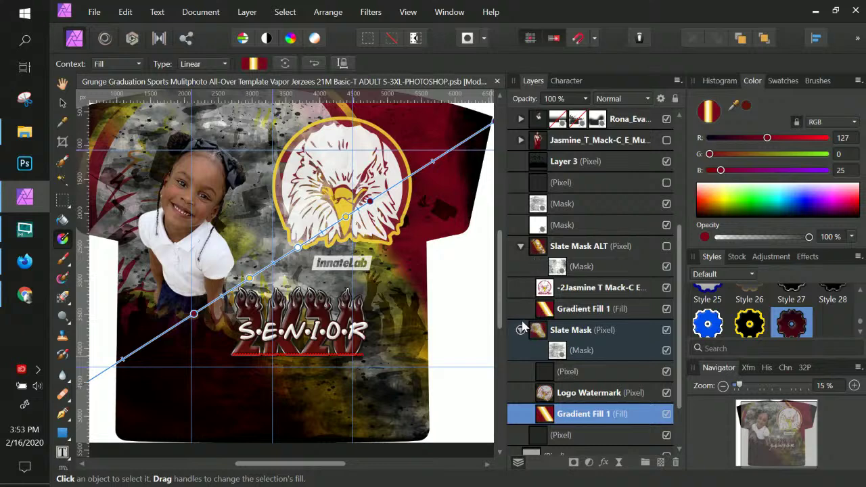
{"action": "left_click", "coordinate": [666, 330]}
{"action": "left_click", "coordinate": [666, 246]}
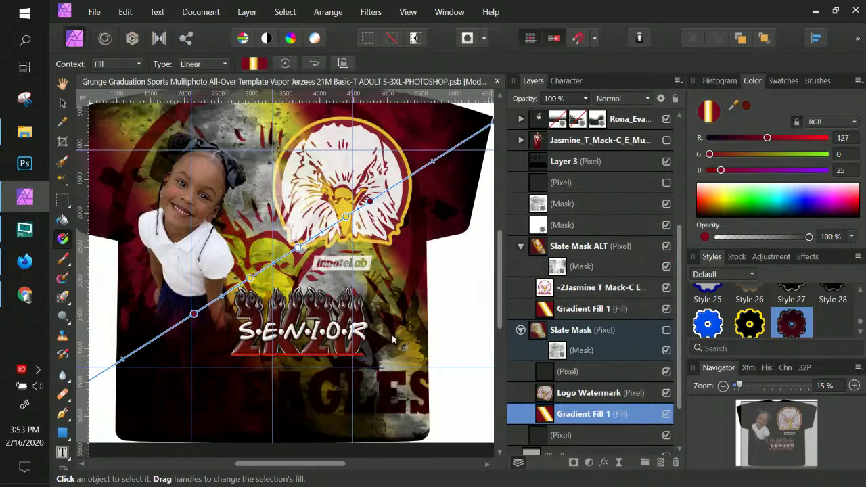
Step: Add a white (FFFFFF) stop to Slate Mask ALT's Gradient Fill 1, between its lower-left end and the first maroon stop
{"action": "left_click", "coordinate": [548, 309]}
{"action": "key", "text": "ctrl+minus"}
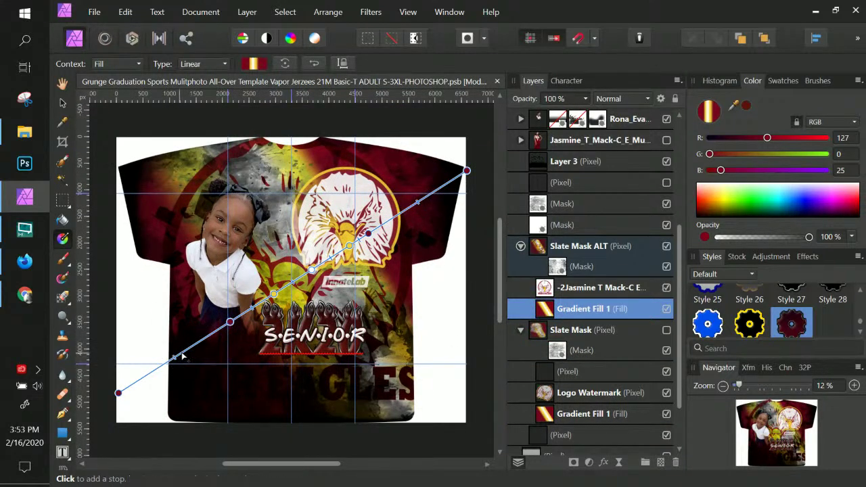
{"action": "left_click", "coordinate": [181, 352]}
{"action": "left_click_drag", "start_coordinate": [182, 352], "coordinate": [196, 363]}
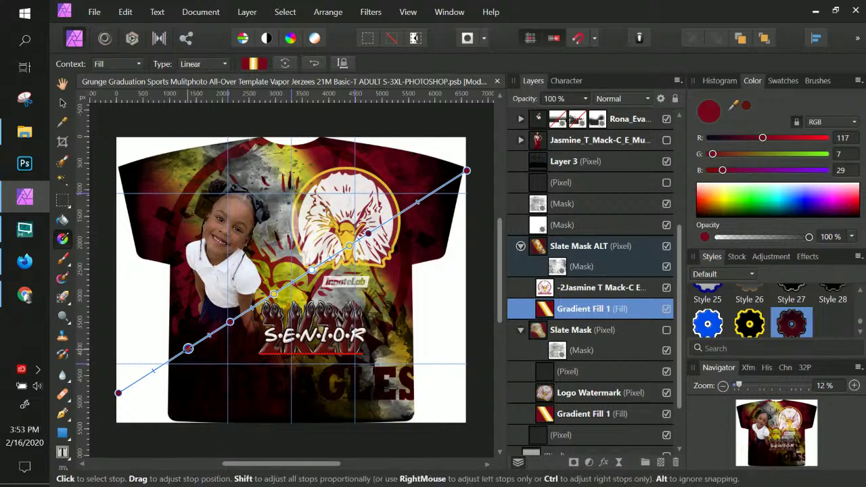
{"action": "double_click", "coordinate": [707, 115]}
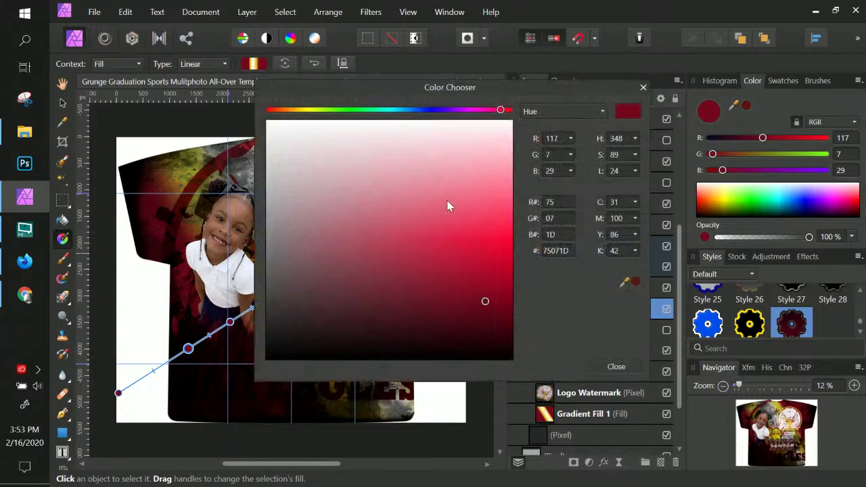
{"action": "mouse_move", "coordinate": [447, 204]}
{"action": "left_mouse_down"}
{"action": "mouse_move", "coordinate": [514, 126]}
{"action": "mouse_move", "coordinate": [247, 133]}
{"action": "mouse_move", "coordinate": [256, 140]}
{"action": "mouse_move", "coordinate": [257, 201]}
{"action": "mouse_move", "coordinate": [261, 108]}
{"action": "mouse_move", "coordinate": [274, 119]}
{"action": "left_mouse_up"}
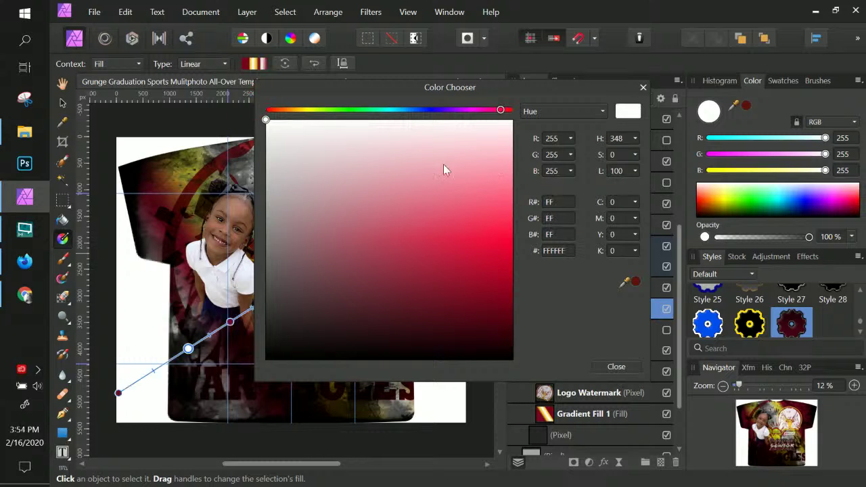
{"action": "left_click", "coordinate": [642, 87]}
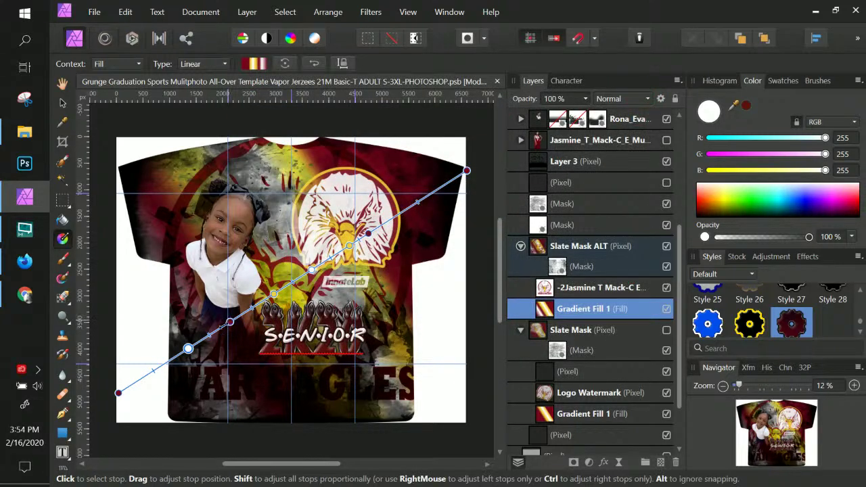
Step: Recolour the gradient's lower-left end stop white (FFFFFF), and reposition that end and the neighbouring white stop
{"action": "left_click_drag", "start_coordinate": [119, 393], "coordinate": [144, 388]}
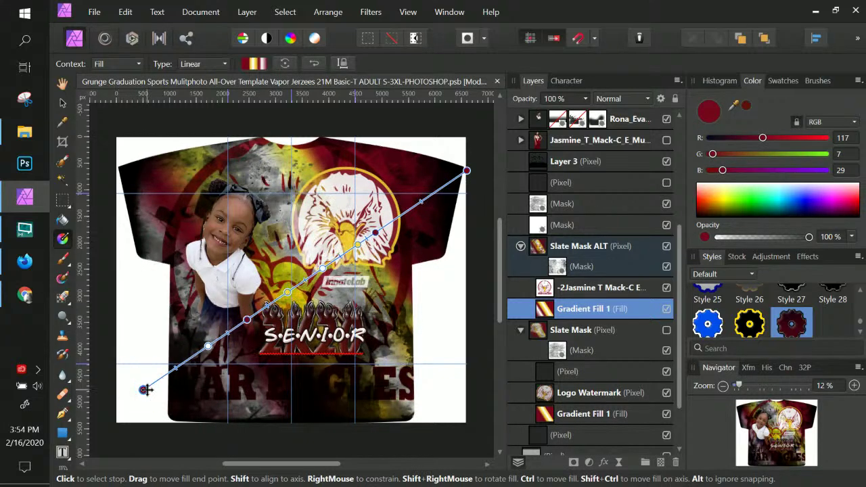
{"action": "left_click", "coordinate": [708, 114]}
{"action": "left_click_drag", "start_coordinate": [432, 161], "coordinate": [240, 113]}
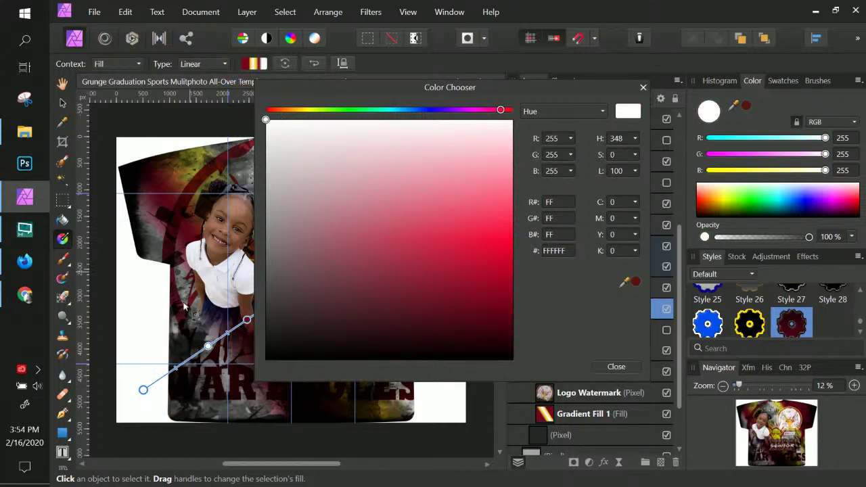
{"action": "left_click", "coordinate": [622, 369]}
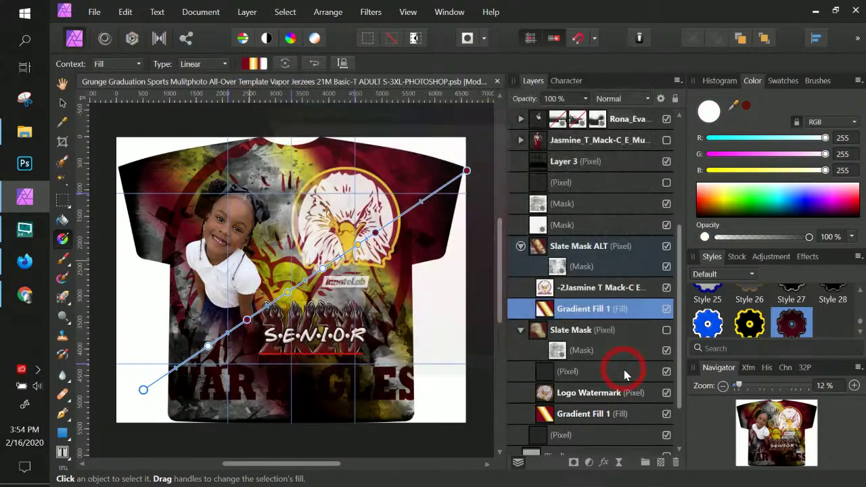
{"action": "left_click", "coordinate": [195, 355]}
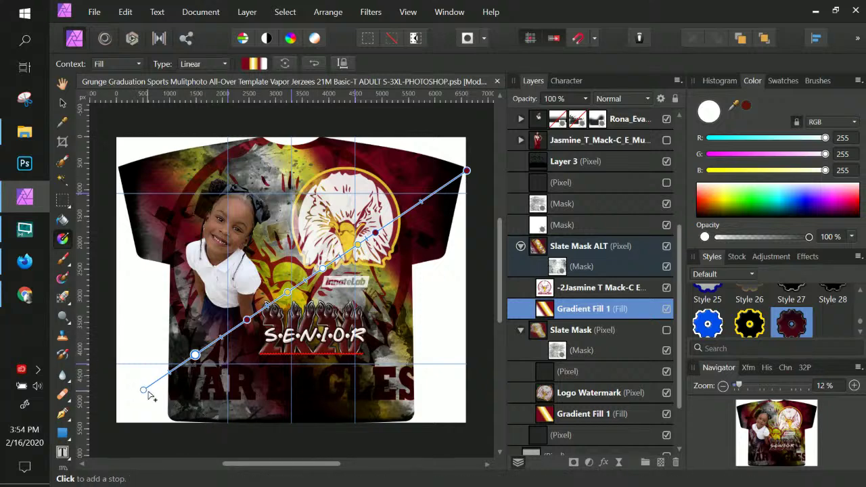
{"action": "left_click_drag", "start_coordinate": [148, 395], "coordinate": [142, 412]}
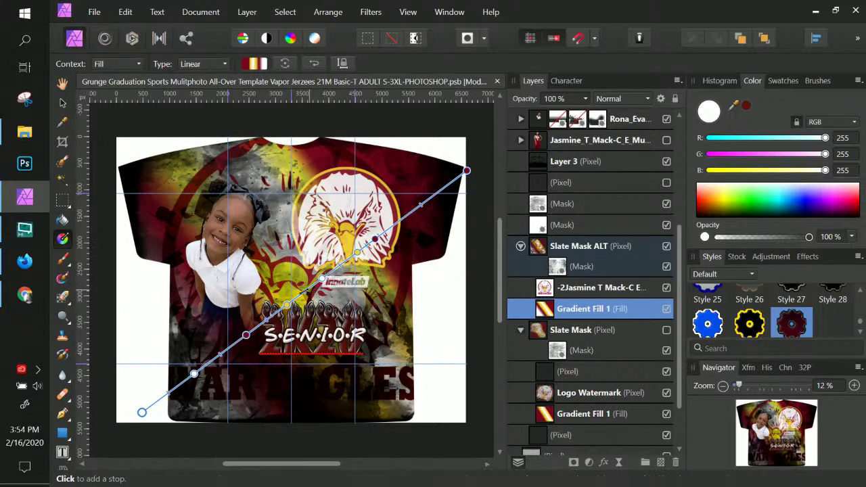
Step: Try the Solid, Linear and Elliptical fill types on Slate Mask ALT's Gradient Fill 1, and undo the type changes
{"action": "left_click", "coordinate": [222, 63]}
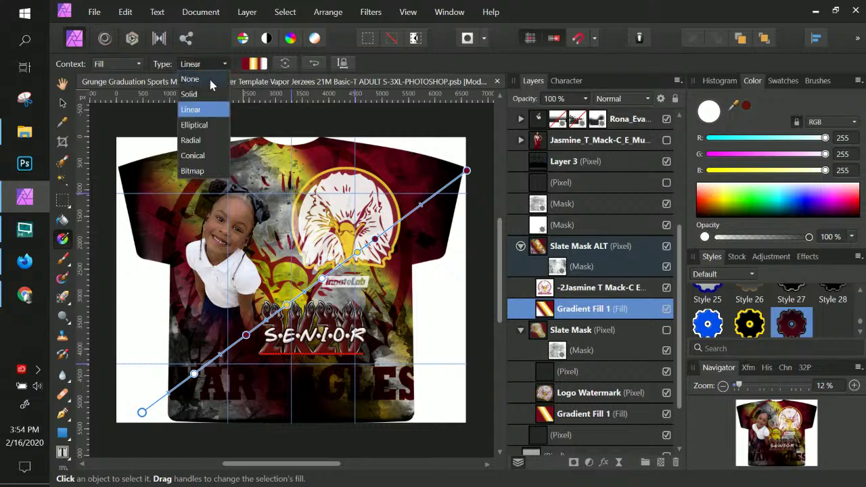
{"action": "left_click", "coordinate": [189, 94]}
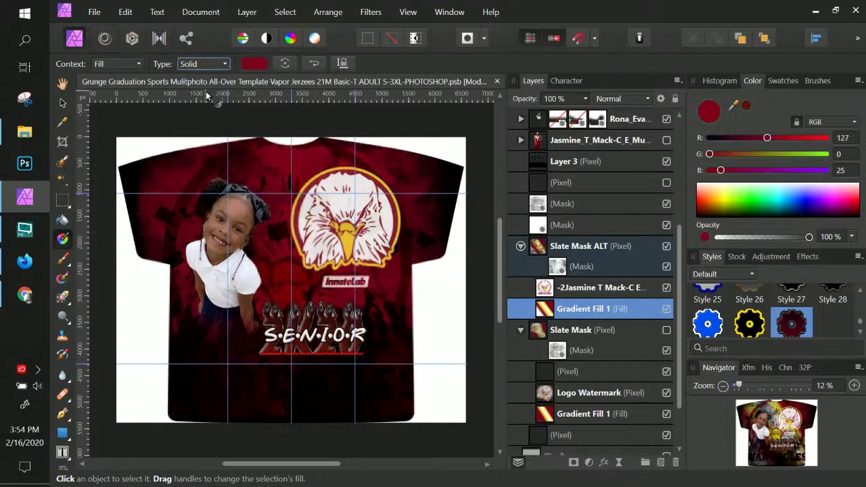
{"action": "left_click", "coordinate": [213, 63]}
{"action": "left_click", "coordinate": [208, 110]}
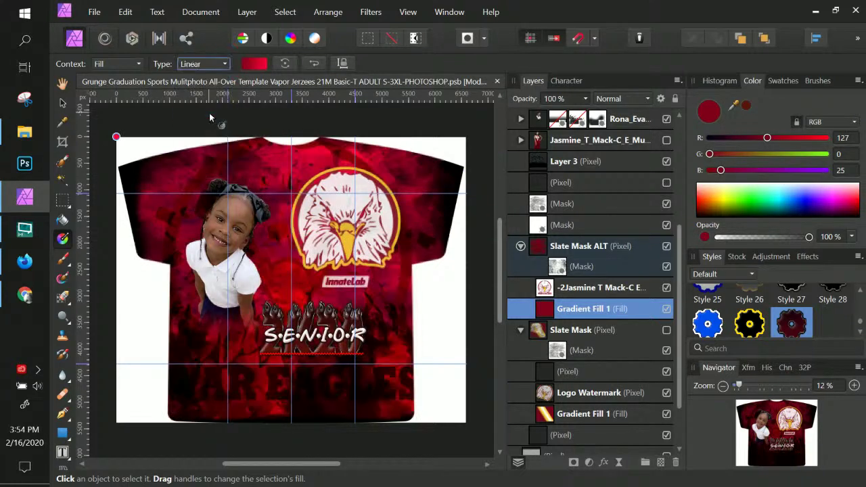
{"action": "left_click", "coordinate": [215, 63]}
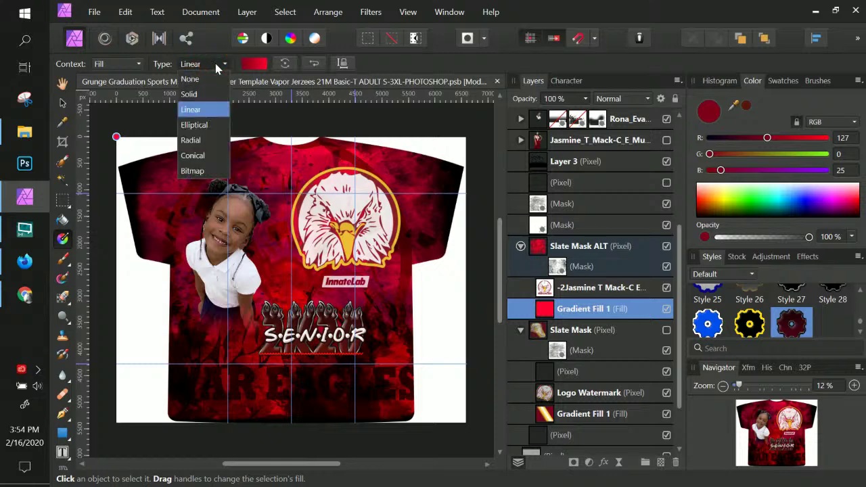
{"action": "left_click", "coordinate": [211, 125]}
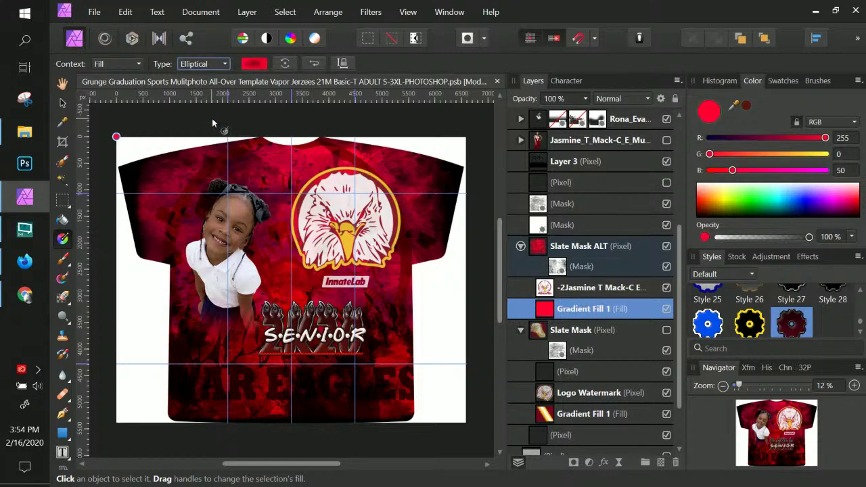
{"action": "key", "text": "ctrl+z"}
{"action": "key", "text": "ctrl+z"}
{"action": "key", "text": "ctrl+z"}
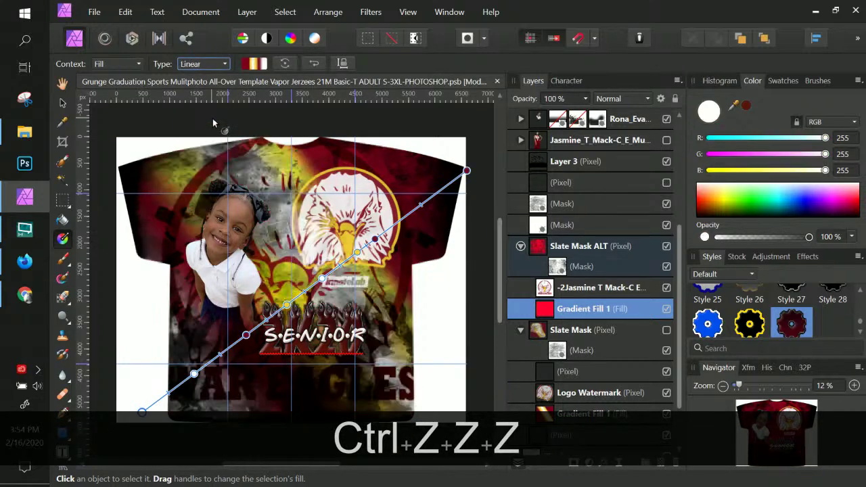
Step: Preview the Elliptical and Radial types on Slate Mask ALT's Gradient Fill 1, and set its type to Conical
{"action": "left_click", "coordinate": [227, 64]}
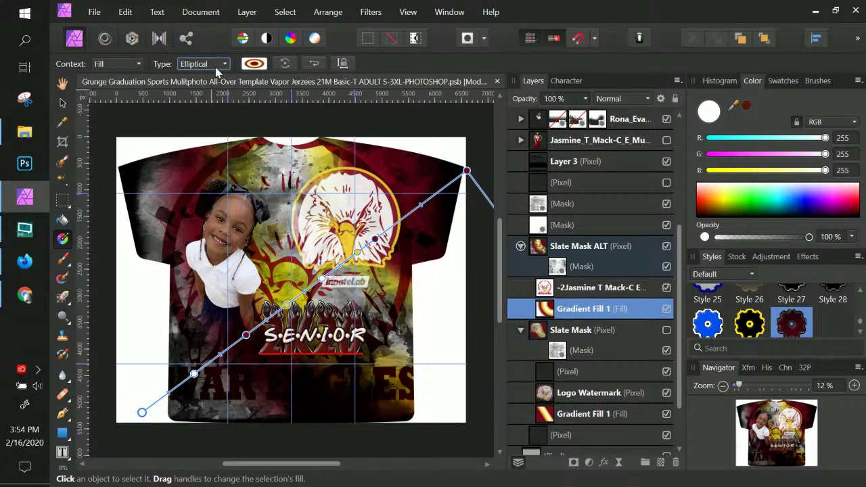
{"action": "left_click", "coordinate": [215, 67]}
{"action": "left_click", "coordinate": [212, 140]}
{"action": "left_click", "coordinate": [215, 63]}
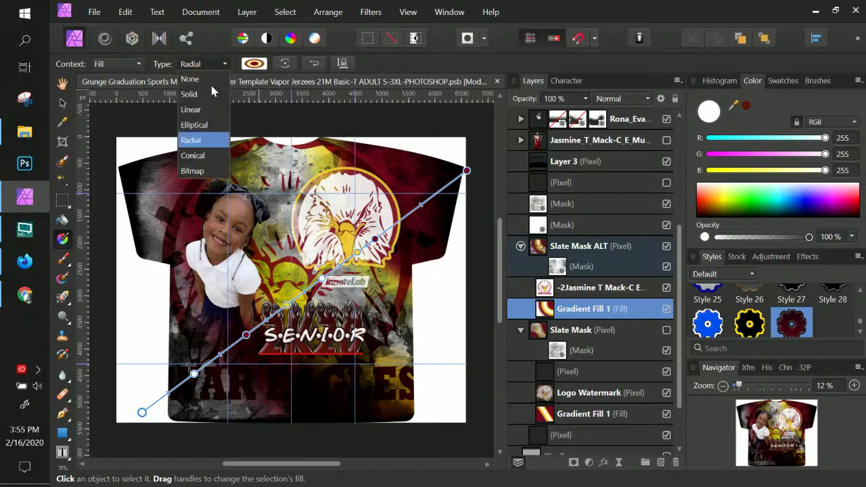
{"action": "left_click", "coordinate": [192, 155]}
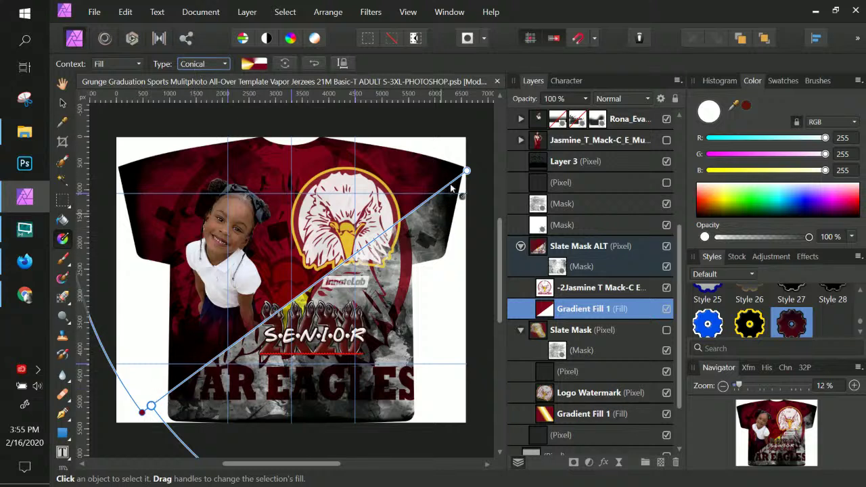
{"action": "left_click", "coordinate": [218, 62]}
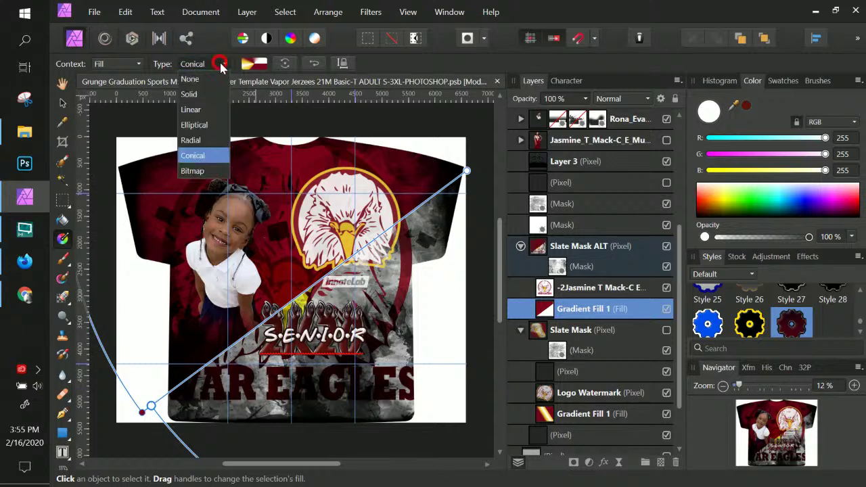
{"action": "left_click", "coordinate": [151, 406]}
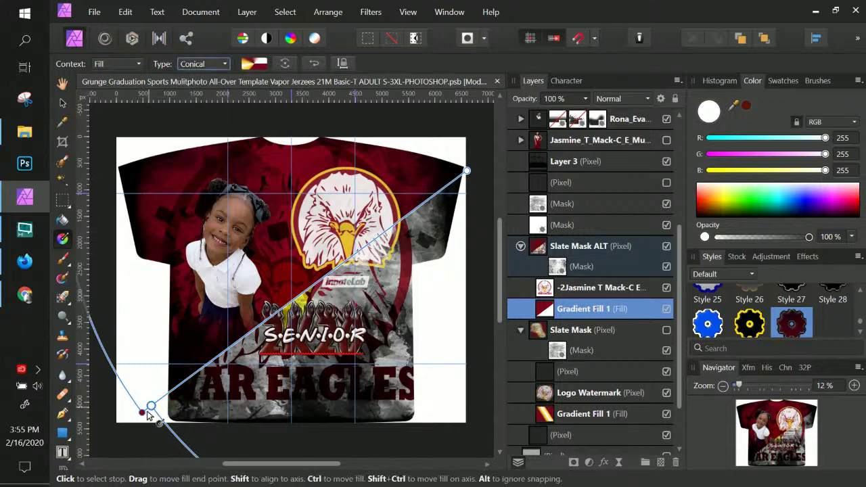
Step: Shrink the conical gradient by moving its end point below its centre, and move the centre to the middle of the shirt
{"action": "key", "text": "ctrl+KP_Subtract"}
{"action": "key", "text": "ctrl+KP_Subtract"}
{"action": "key", "text": "ctrl+KP_Subtract"}
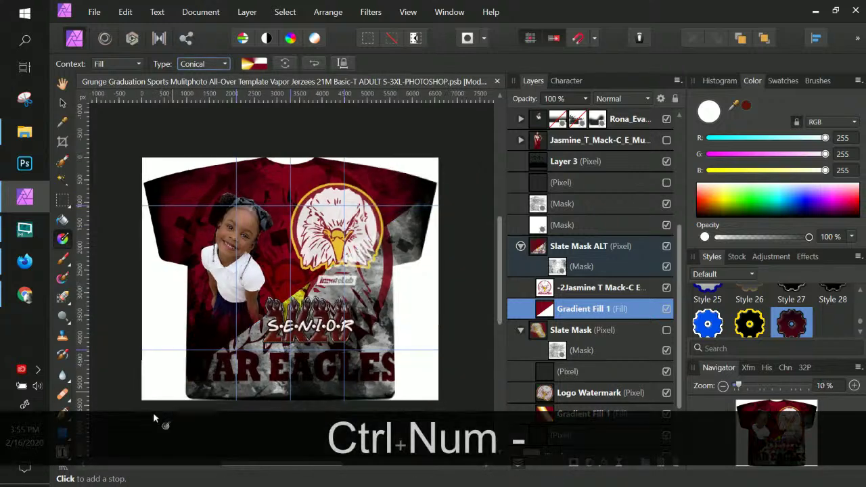
{"action": "key", "text": "ctrl+KP_Subtract"}
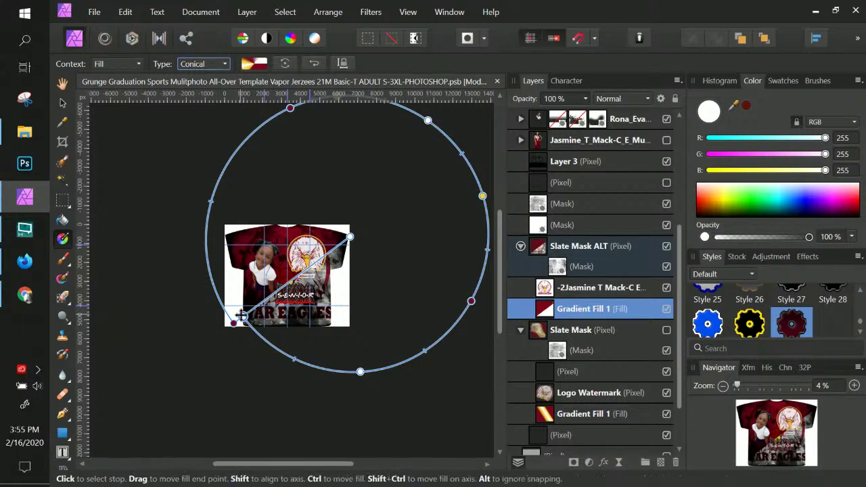
{"action": "left_click_drag", "start_coordinate": [245, 313], "coordinate": [360, 280]}
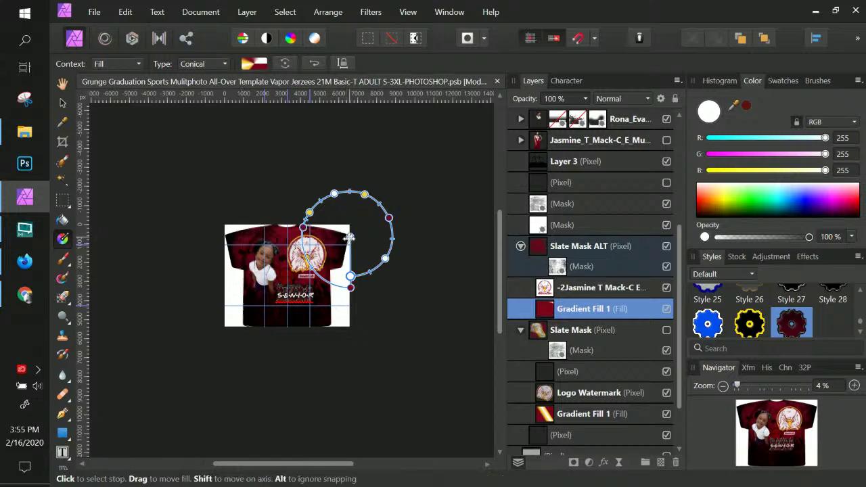
{"action": "left_click_drag", "start_coordinate": [349, 238], "coordinate": [291, 275]}
{"action": "key", "text": "ctrl+KP_Add"}
{"action": "key", "text": "ctrl+KP_Add"}
{"action": "key", "text": "ctrl+KP_Add"}
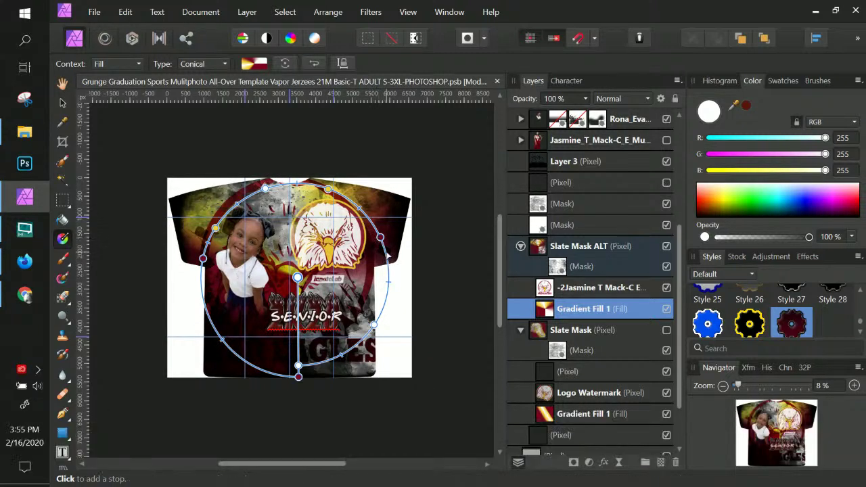
Step: Redraw the conical gradient from the right sleeve, rotate its end point up toward the logo, and move its centre to the shirt's middle
{"action": "left_click_drag", "start_coordinate": [386, 252], "coordinate": [403, 245]}
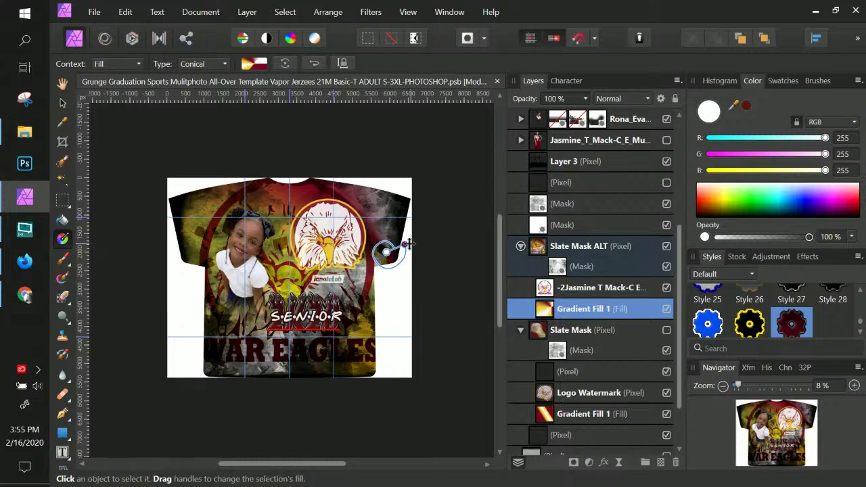
{"action": "left_click_drag", "start_coordinate": [403, 245], "coordinate": [483, 246]}
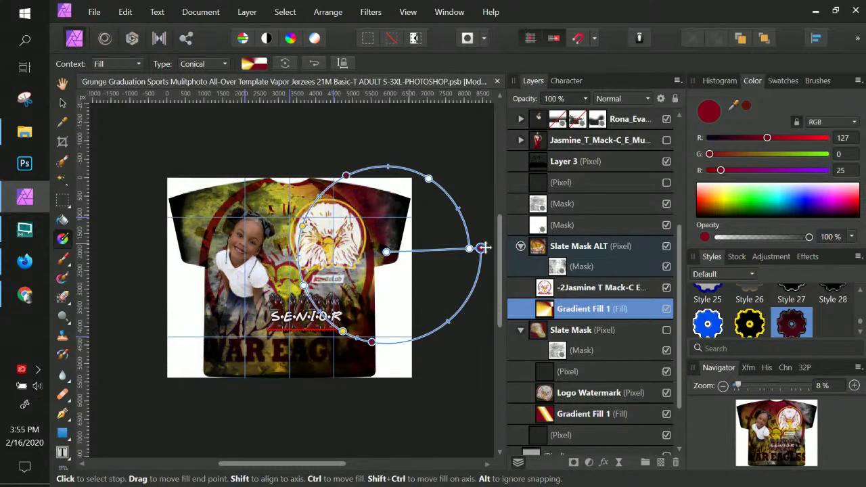
{"action": "left_click", "coordinate": [462, 276]}
{"action": "left_click_drag", "start_coordinate": [462, 276], "coordinate": [366, 192]}
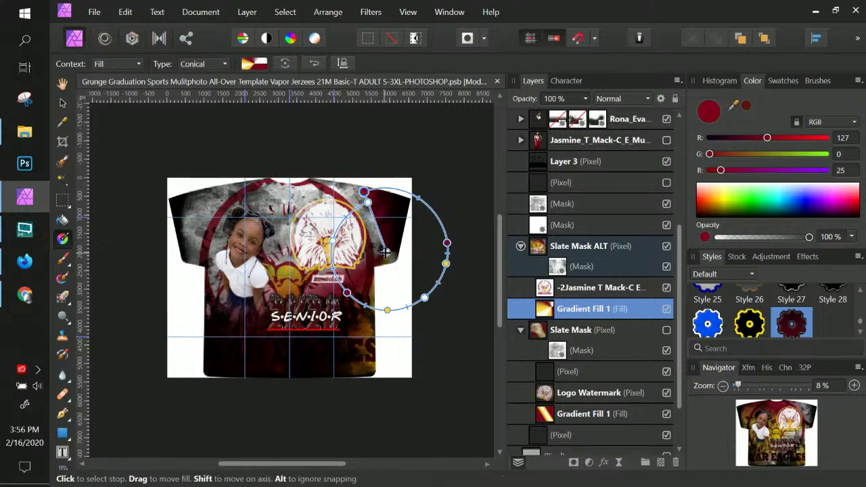
{"action": "left_click_drag", "start_coordinate": [385, 252], "coordinate": [288, 274]}
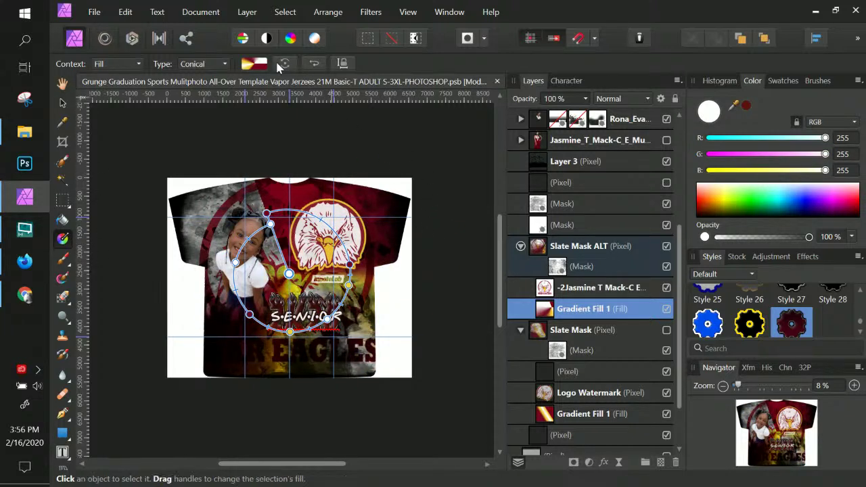
{"action": "left_click", "coordinate": [223, 63]}
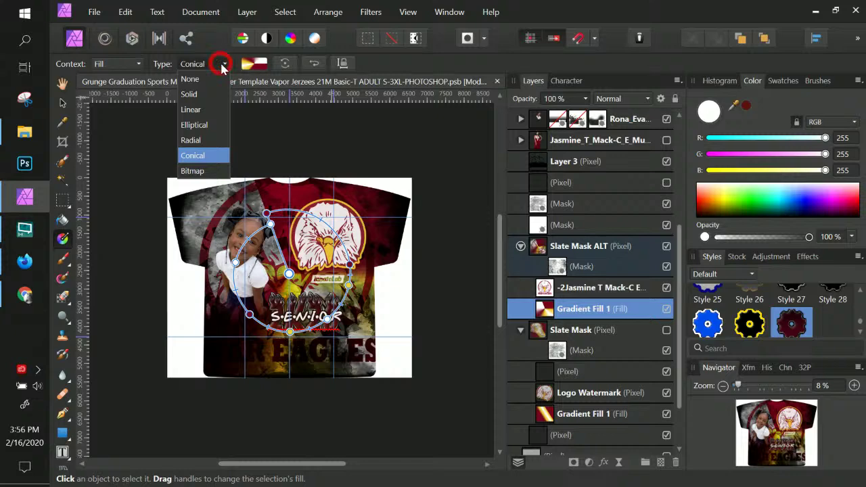
{"action": "left_click", "coordinate": [203, 171]}
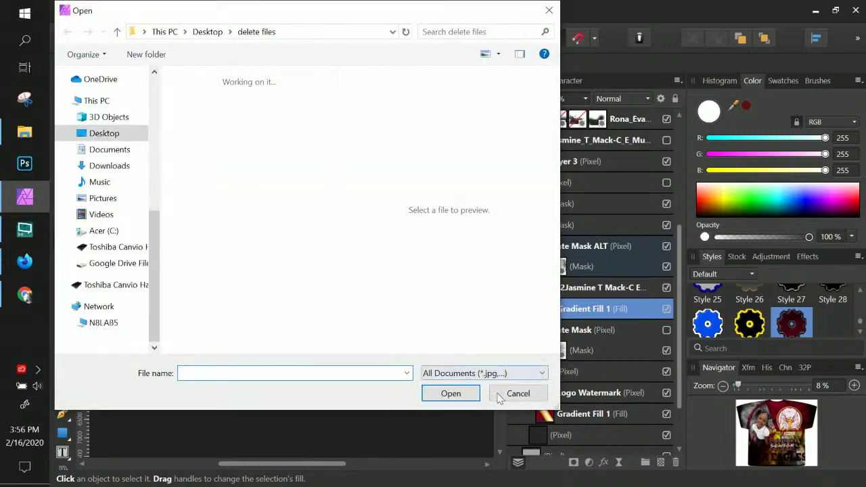
{"action": "left_click", "coordinate": [512, 395]}
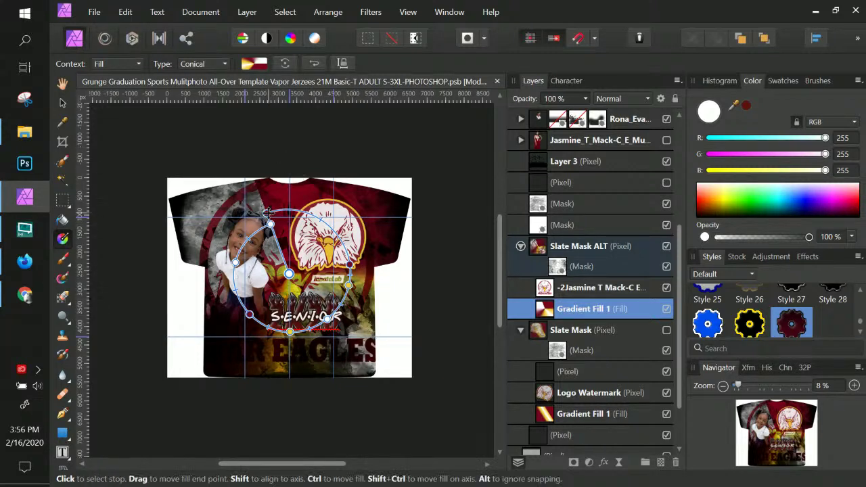
Step: Redraw the conical gradient as a small circle just above the shirt's left shoulder, with its end point turned up and right
{"action": "left_click_drag", "start_coordinate": [269, 213], "coordinate": [247, 178]}
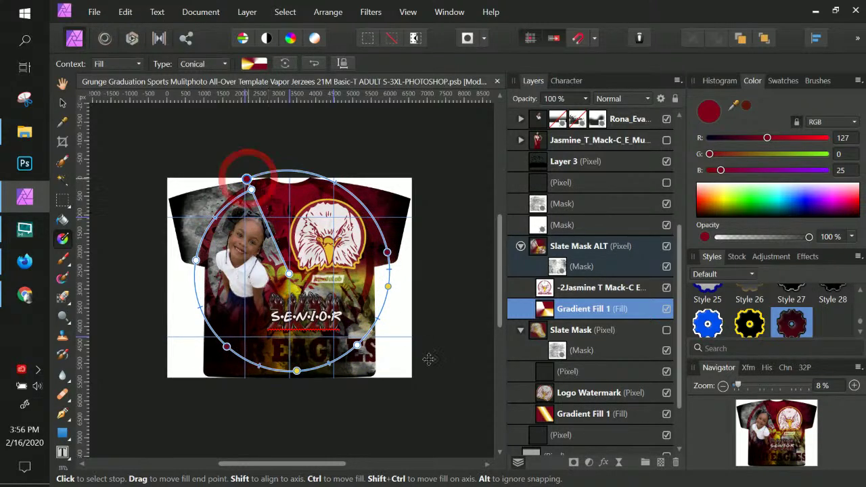
{"action": "left_click", "coordinate": [246, 177]}
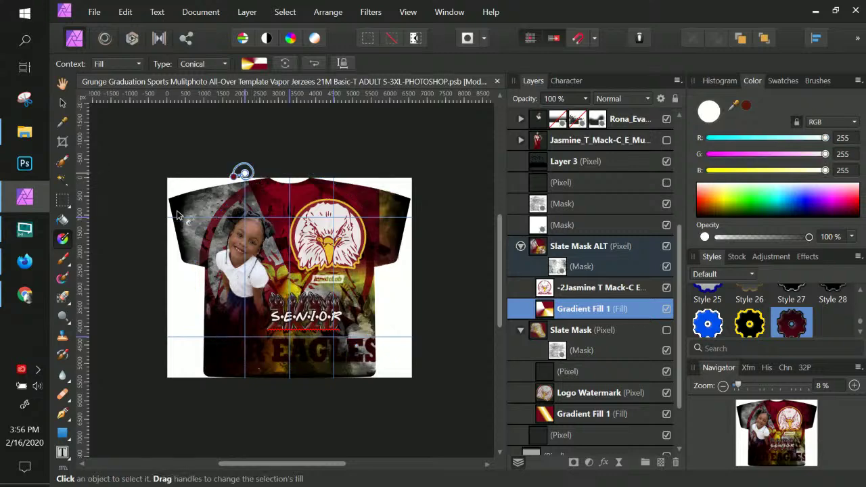
{"action": "left_click_drag", "start_coordinate": [178, 215], "coordinate": [255, 157]}
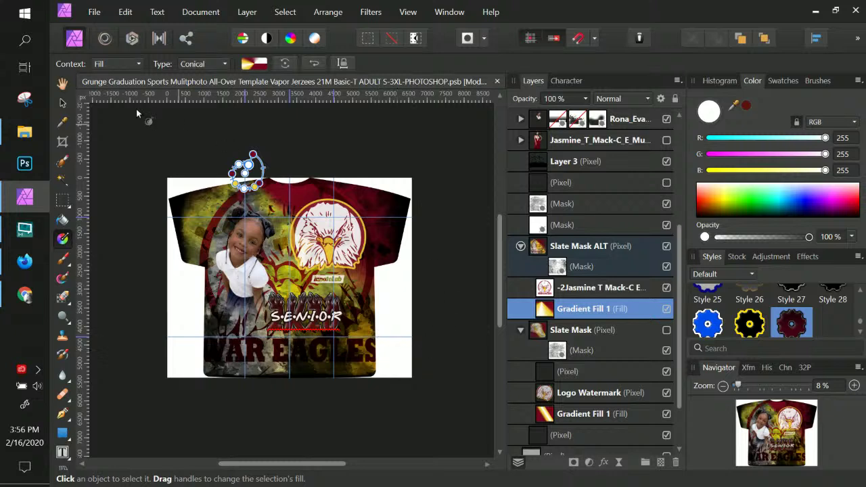
Step: Collapse the Slate Mask ALT and Slate Mask layers, and make Slate Mask visible instead of Slate Mask ALT
{"action": "left_click", "coordinate": [520, 247]}
{"action": "left_click", "coordinate": [520, 247]}
{"action": "left_click", "coordinate": [520, 248]}
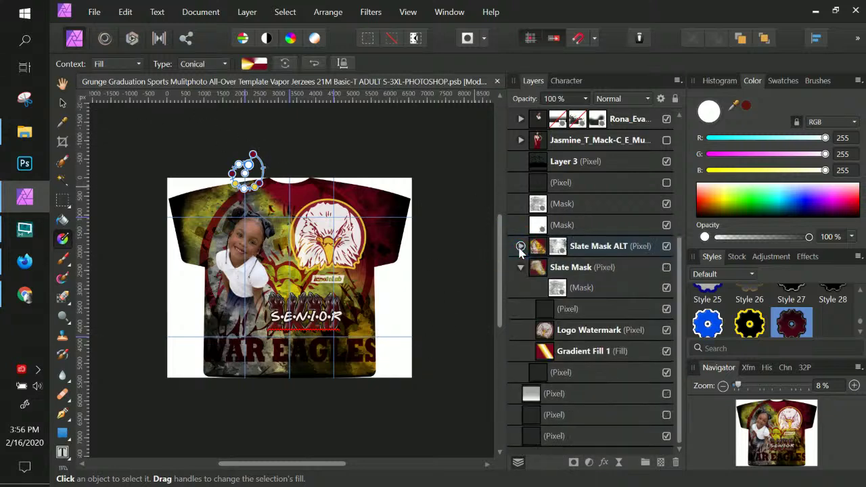
{"action": "left_click", "coordinate": [520, 248]}
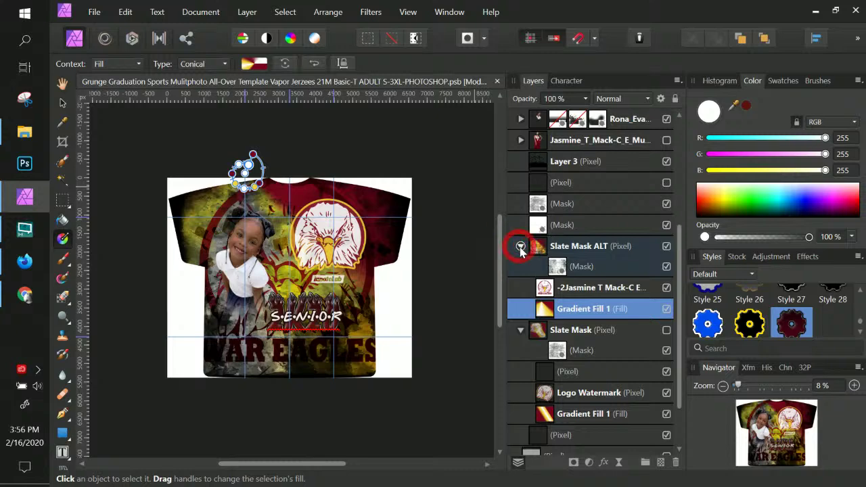
{"action": "left_click", "coordinate": [520, 247]}
{"action": "left_click", "coordinate": [520, 267]}
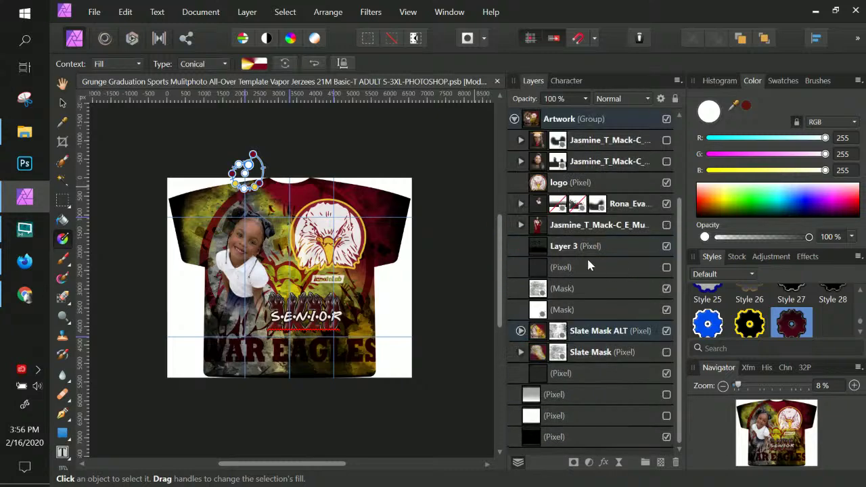
{"action": "left_click", "coordinate": [666, 330]}
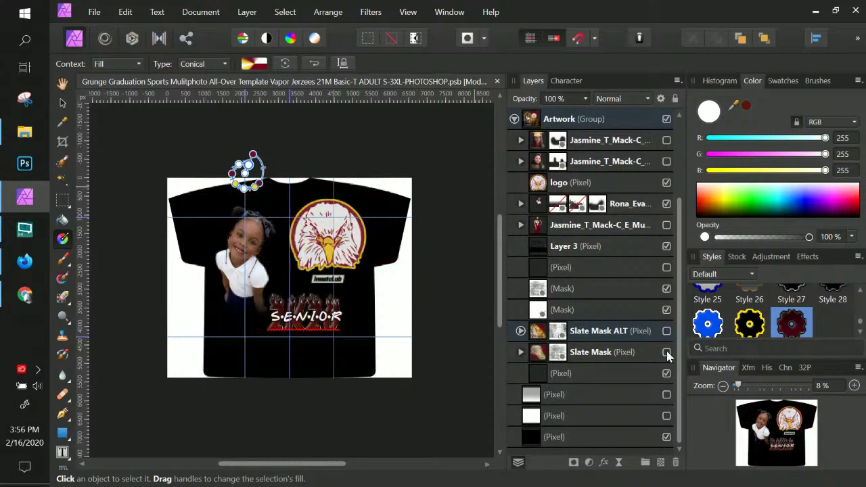
{"action": "left_click", "coordinate": [666, 352]}
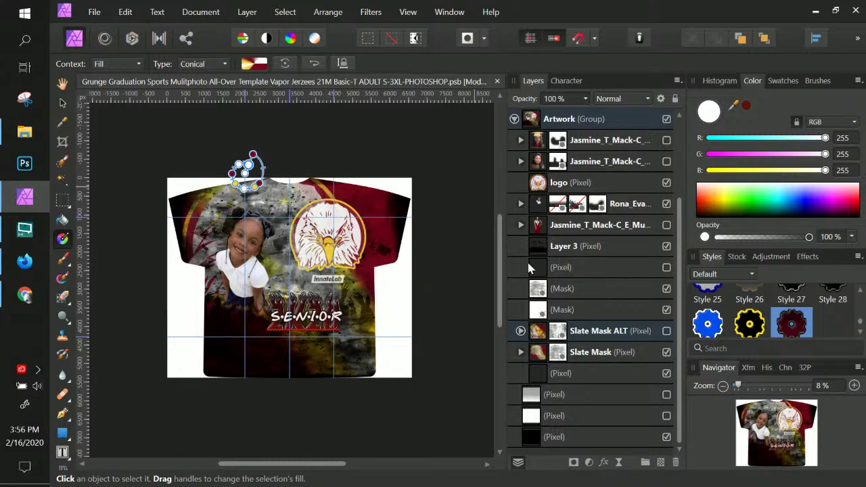
Step: Show the graduate's three photo layers instead of the little girl's photo layer, and select the Slate Mask layer
{"action": "left_click", "coordinate": [666, 225]}
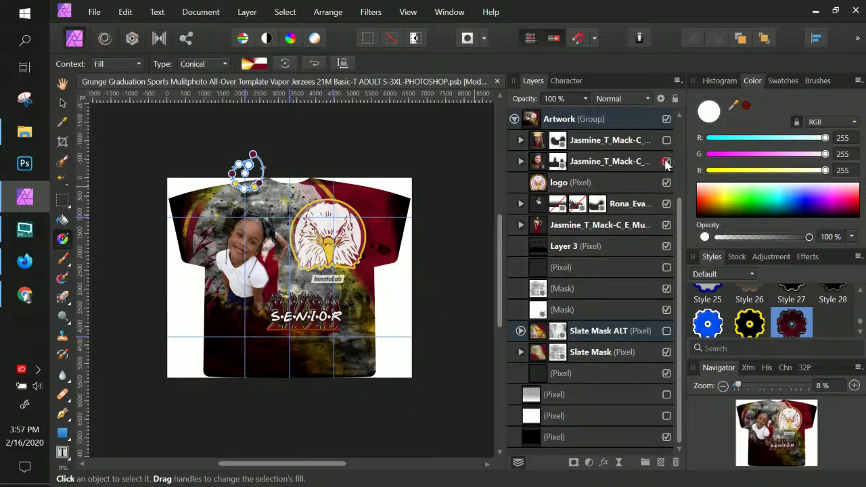
{"action": "left_click", "coordinate": [666, 162]}
{"action": "left_click", "coordinate": [666, 140]}
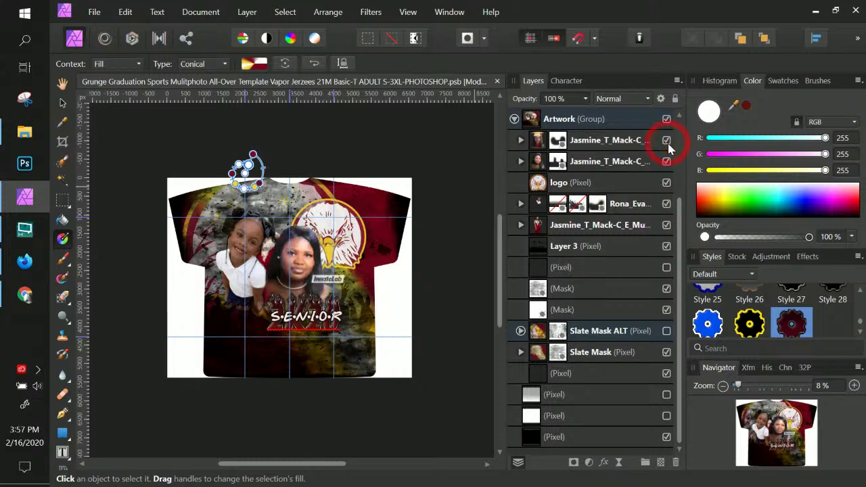
{"action": "left_click", "coordinate": [666, 204]}
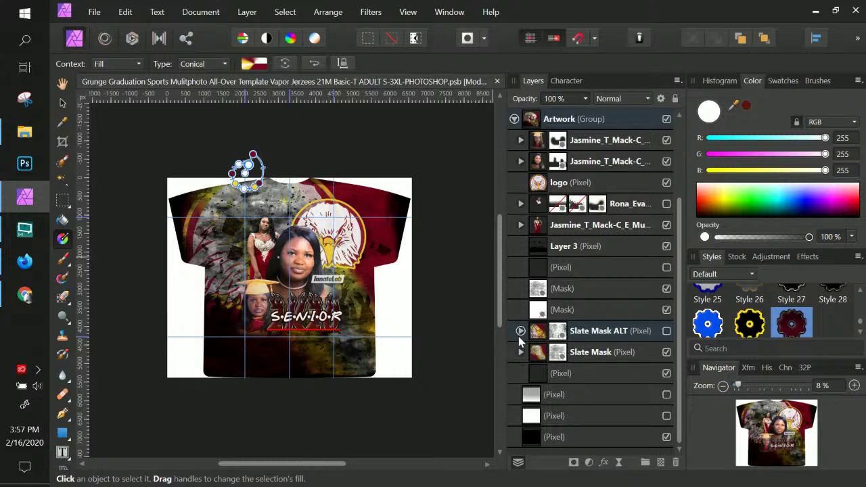
{"action": "left_click", "coordinate": [634, 356]}
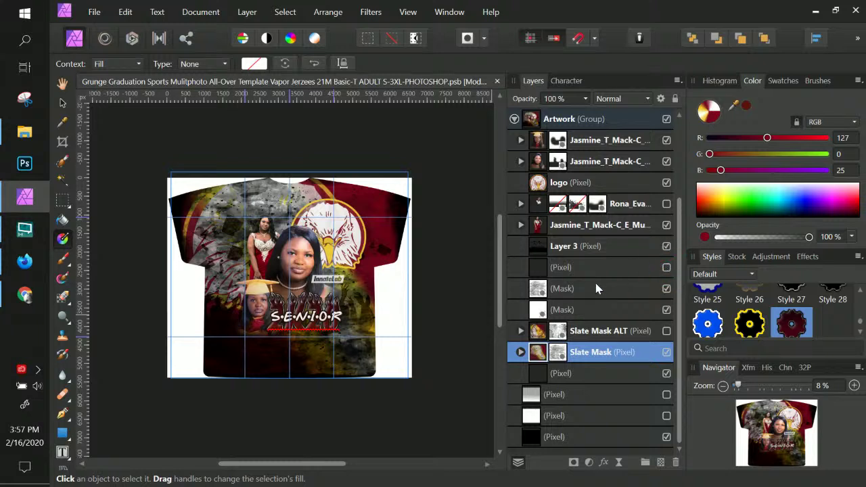
{"action": "scroll", "coordinate": [616, 306], "scroll_direction": "up", "scroll_amount": 2}
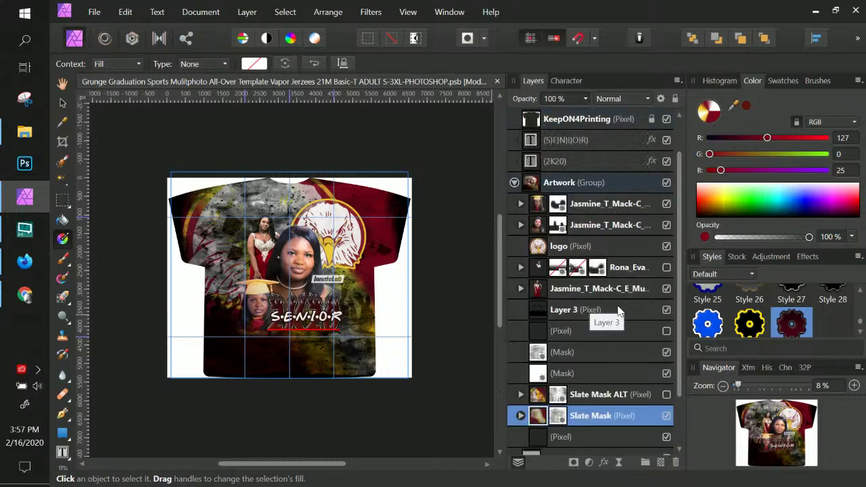
{"action": "scroll", "coordinate": [618, 309], "scroll_direction": "down", "scroll_amount": 3}
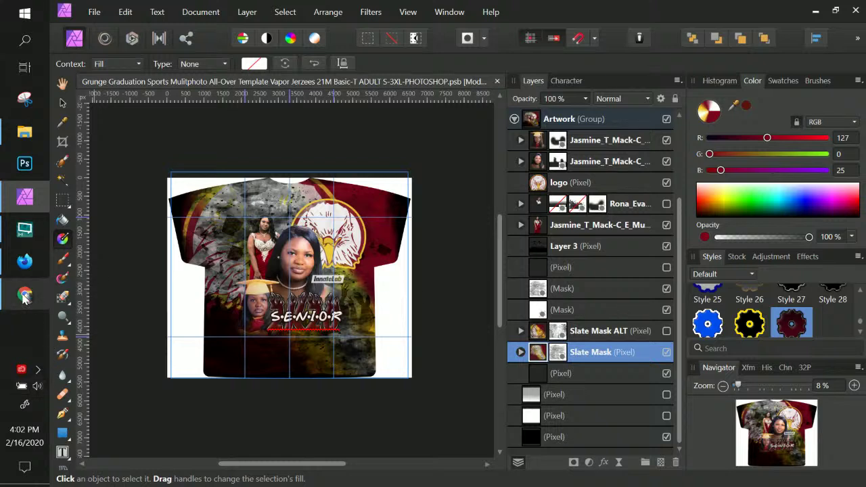
Step: Switch to Chrome and open the Innate Lab home page at innatelab.com
{"action": "left_click", "coordinate": [24, 299]}
{"action": "left_click", "coordinate": [233, 35]}
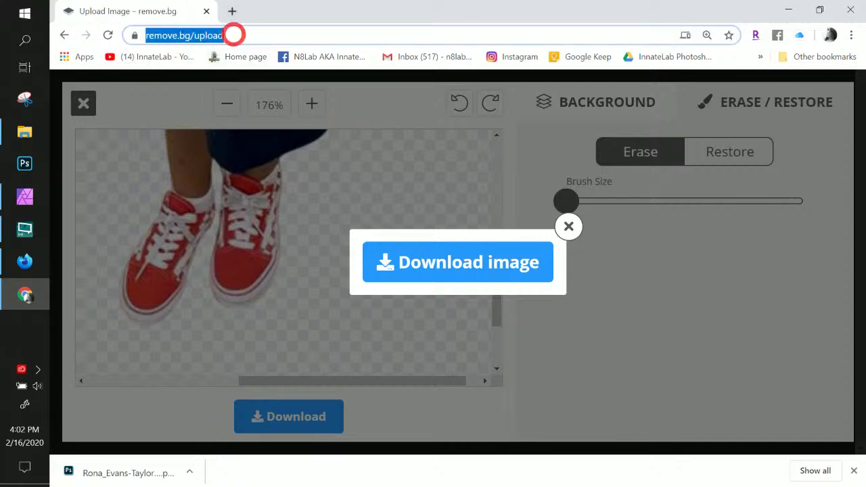
{"action": "type", "text": "INNatelab.com"}
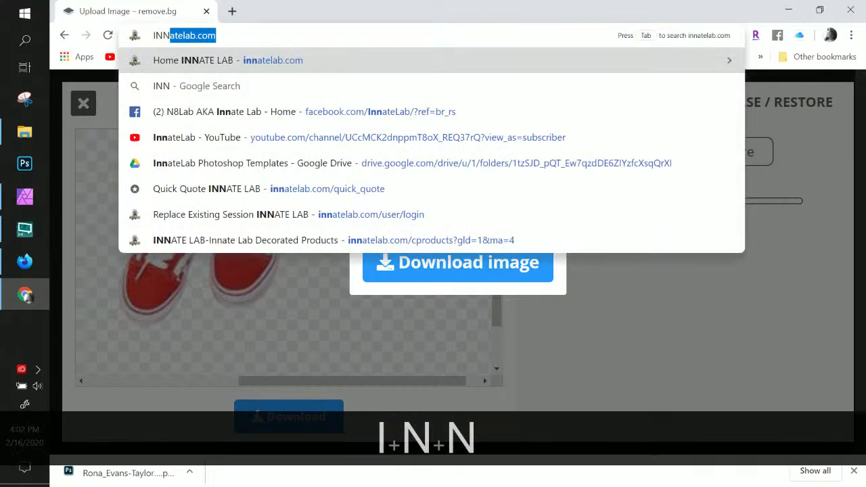
{"action": "key", "text": "Return"}
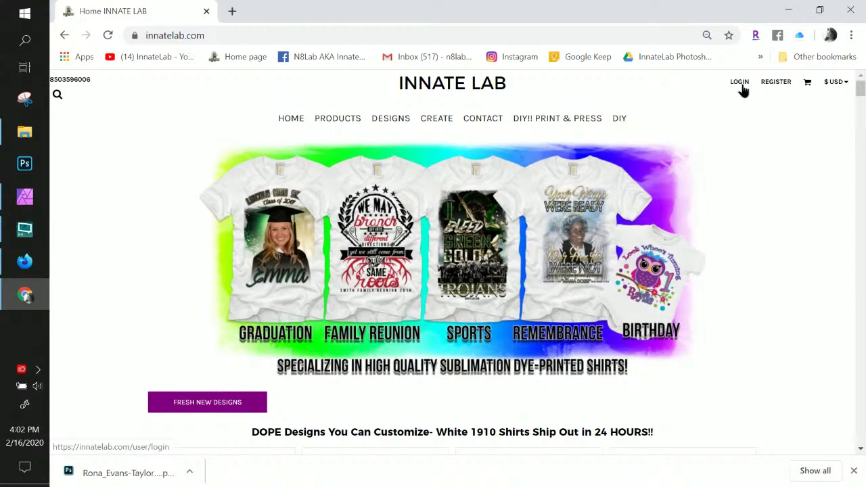
{"action": "left_click", "coordinate": [740, 85]}
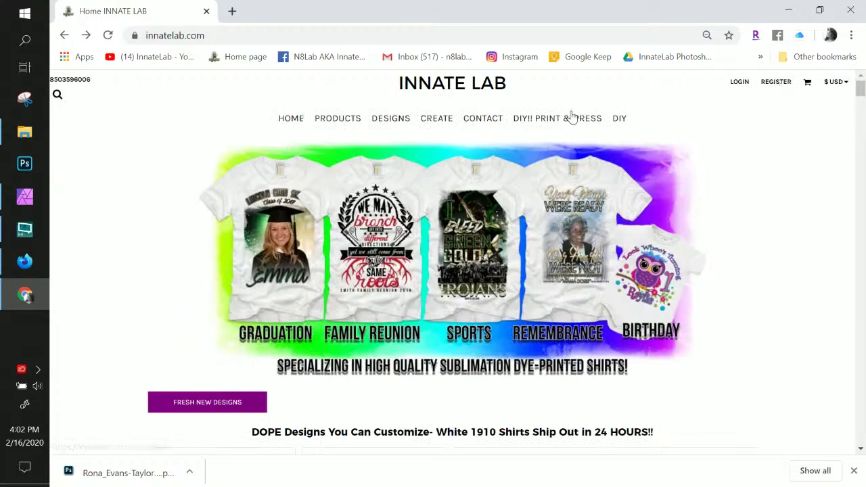
Step: Search the site for ALLOVER and open the All Over Sublimation Tee-Adult-Youth-Toddler-Infant product page
{"action": "left_click", "coordinate": [58, 96]}
{"action": "left_click", "coordinate": [71, 110]}
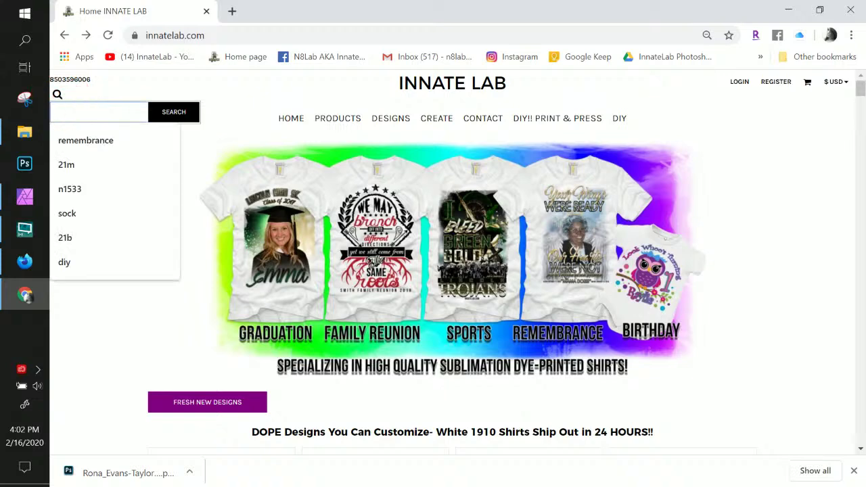
{"action": "type", "text": "ALLOVER"}
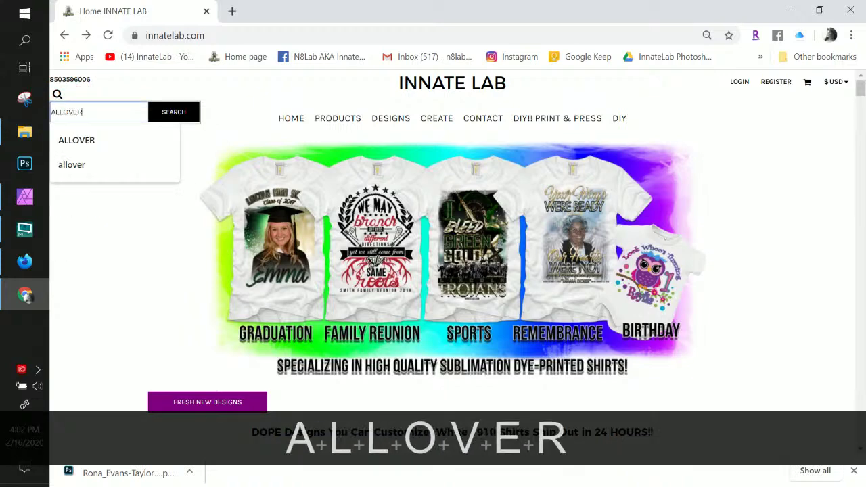
{"action": "key", "text": "Return"}
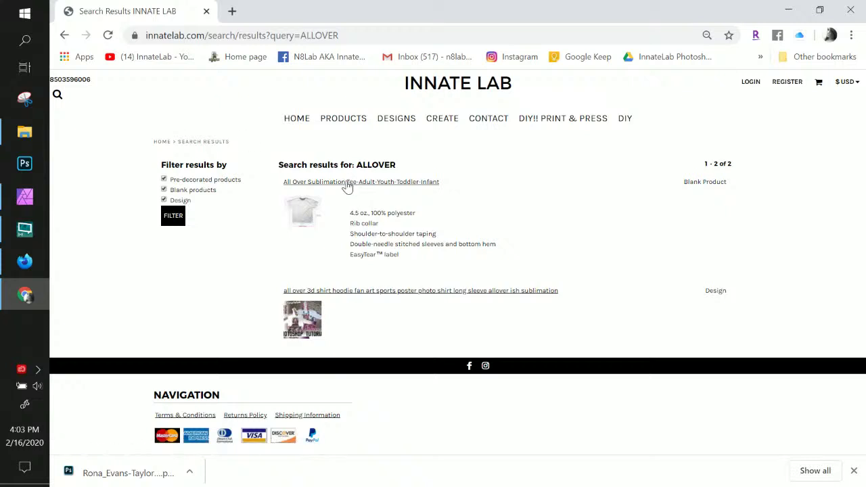
{"action": "left_click", "coordinate": [346, 183]}
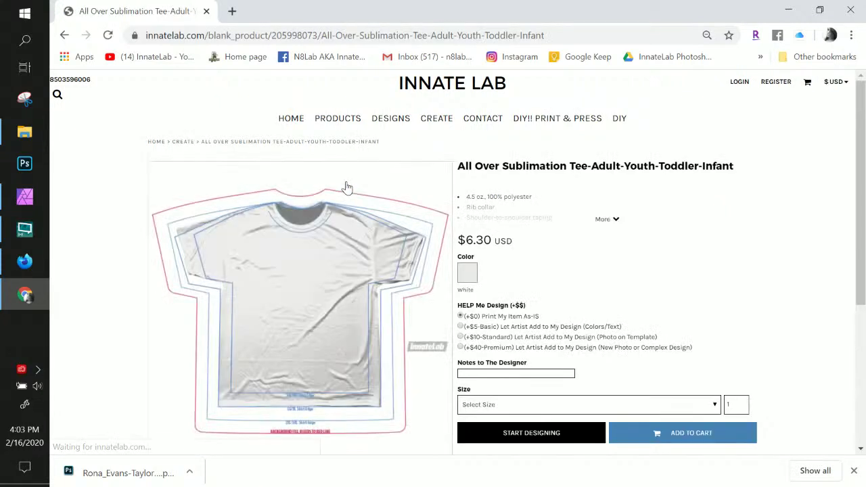
Step: Start designing the All Over Sublimation Tee and choose to add a design, bringing up the available design types
{"action": "scroll", "coordinate": [375, 210], "scroll_direction": "down", "scroll_amount": 2}
{"action": "left_click", "coordinate": [513, 296]}
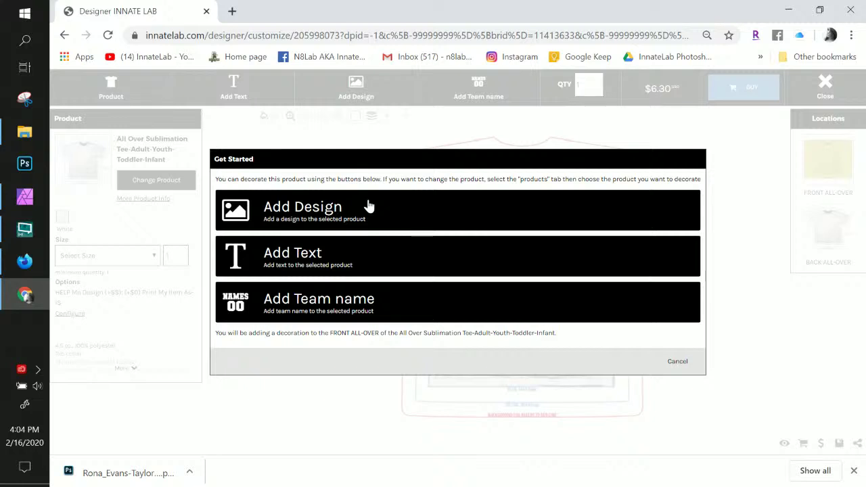
{"action": "left_click", "coordinate": [315, 212]}
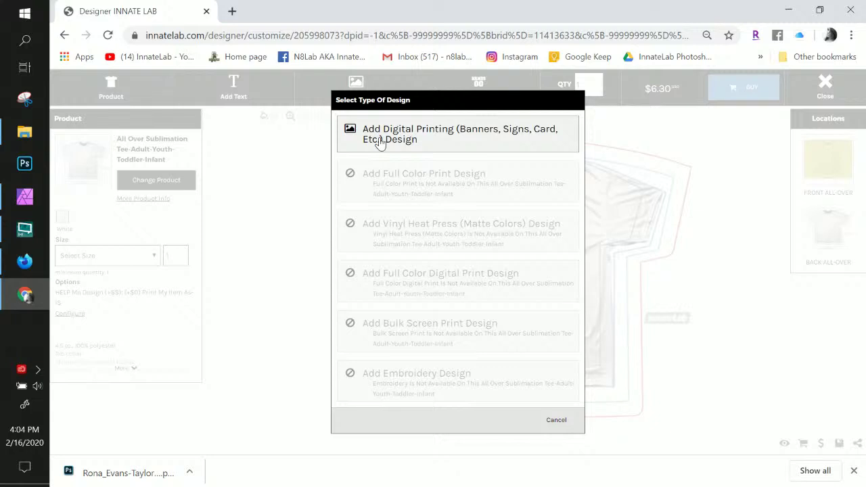
Step: Launch Photoshop and open a blank new tab in Chrome
{"action": "left_click", "coordinate": [27, 164]}
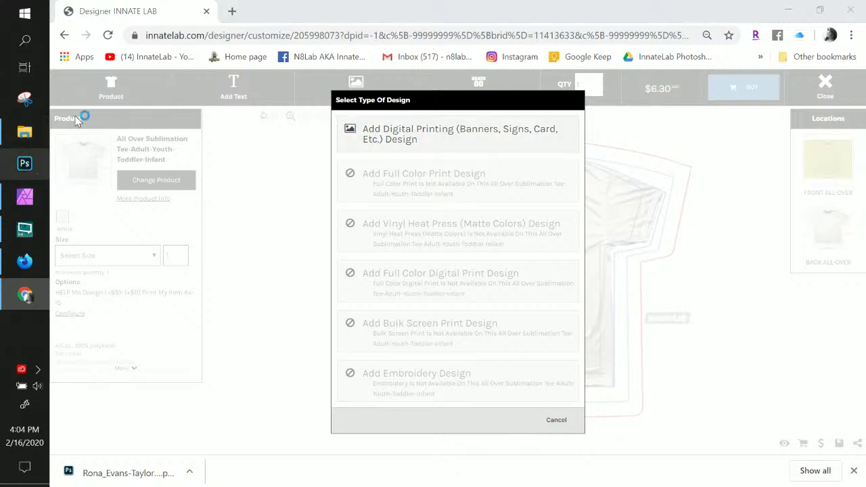
{"action": "left_click", "coordinate": [232, 12]}
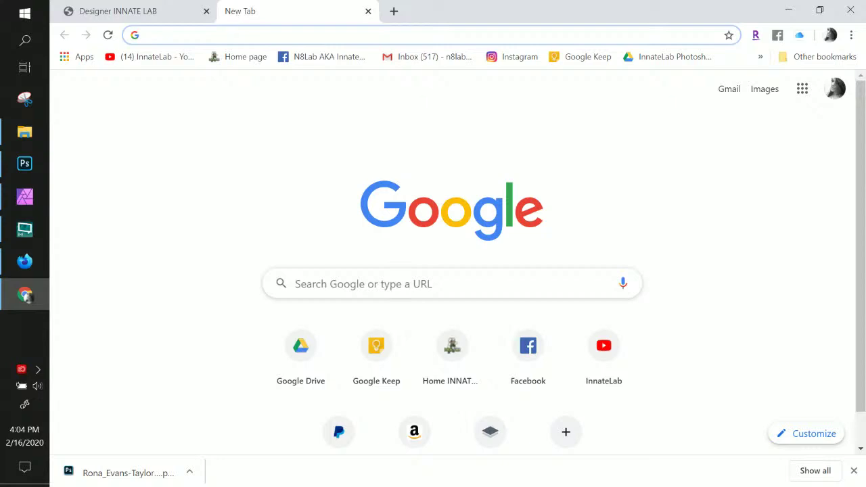
Step: Switch to Affinity Photo with the graduation shirt template and minimize the Chrome window
{"action": "left_click", "coordinate": [26, 196]}
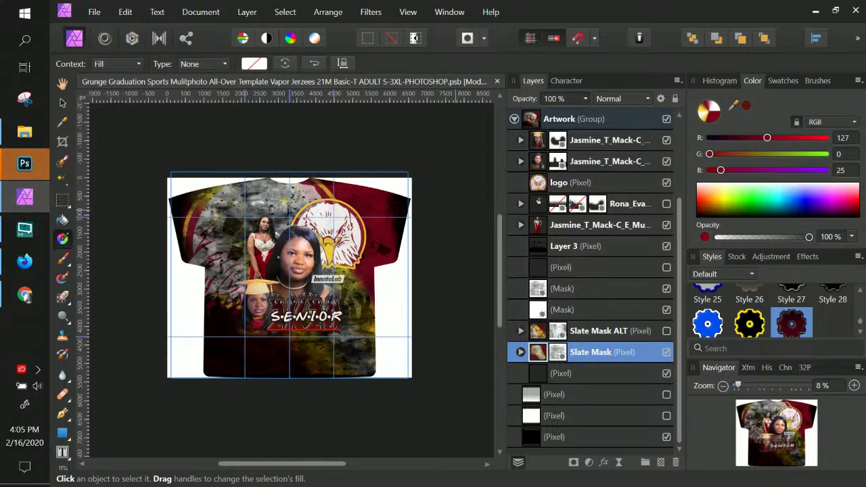
{"action": "key", "text": "alt+Tab"}
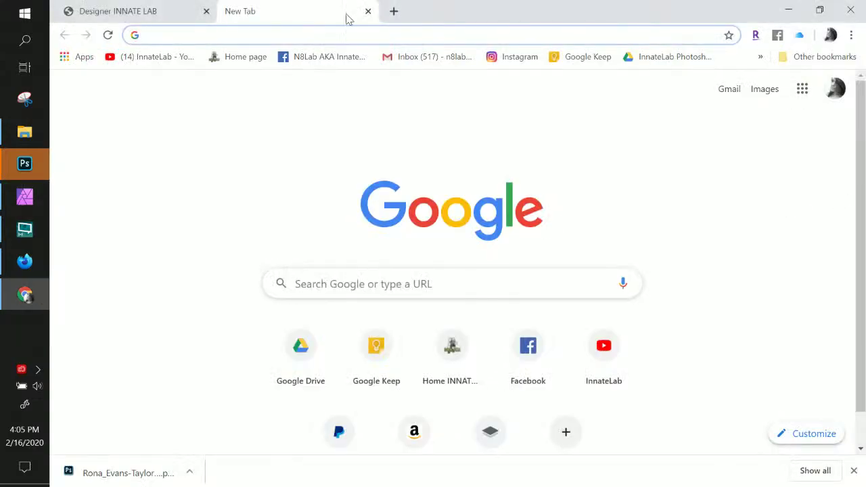
{"action": "left_click", "coordinate": [788, 10]}
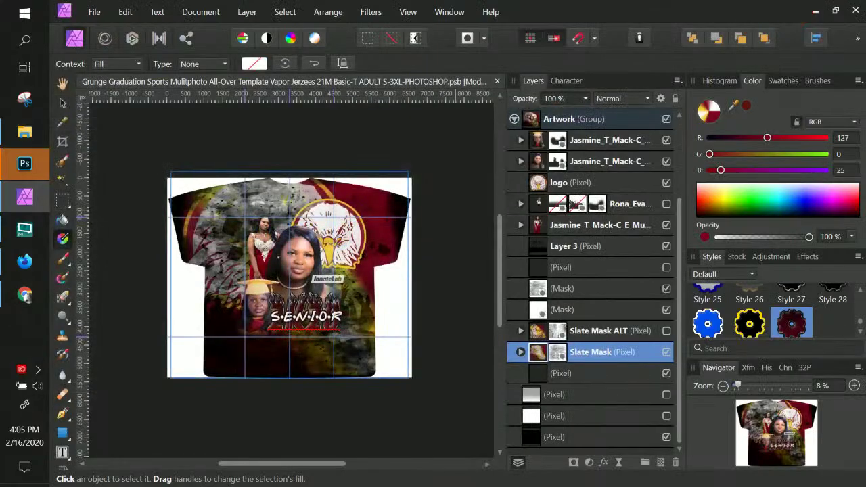